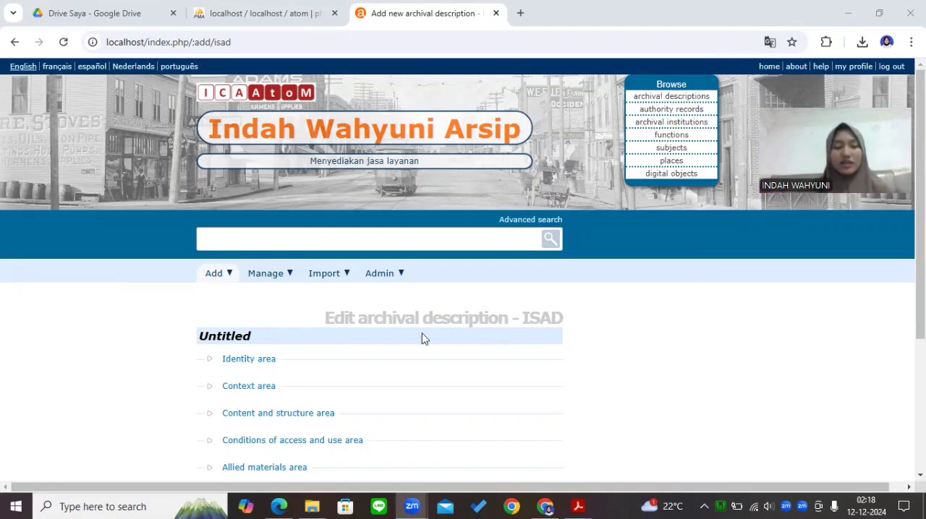
# Expand the Identity area of the new archival description and set its identifier to KP.12.00
pyautogui.click(262, 274)
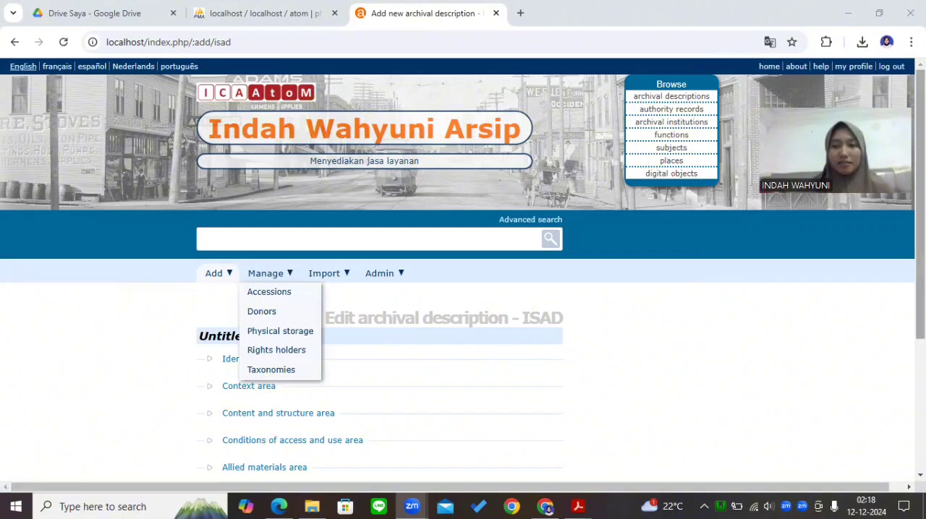
pyautogui.moveTo(920, 228); pyautogui.dragTo(920, 261)
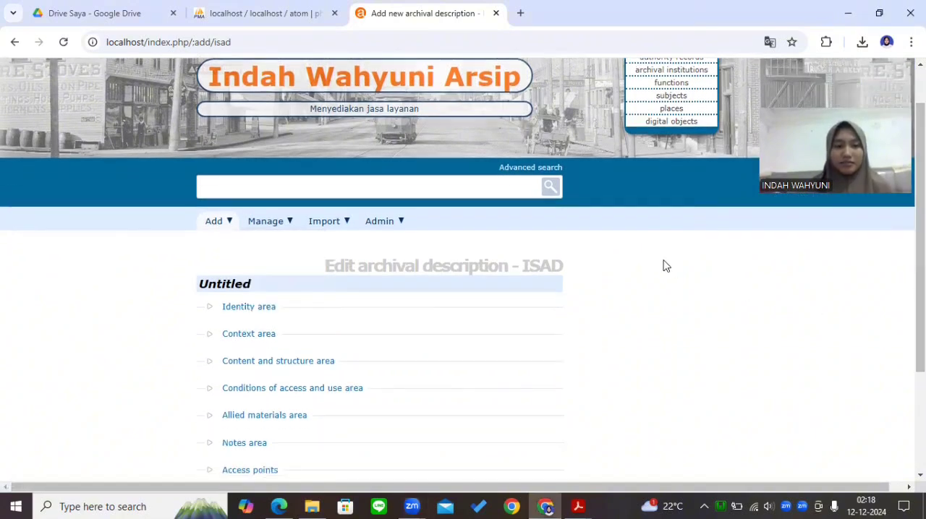
pyautogui.click(240, 311)
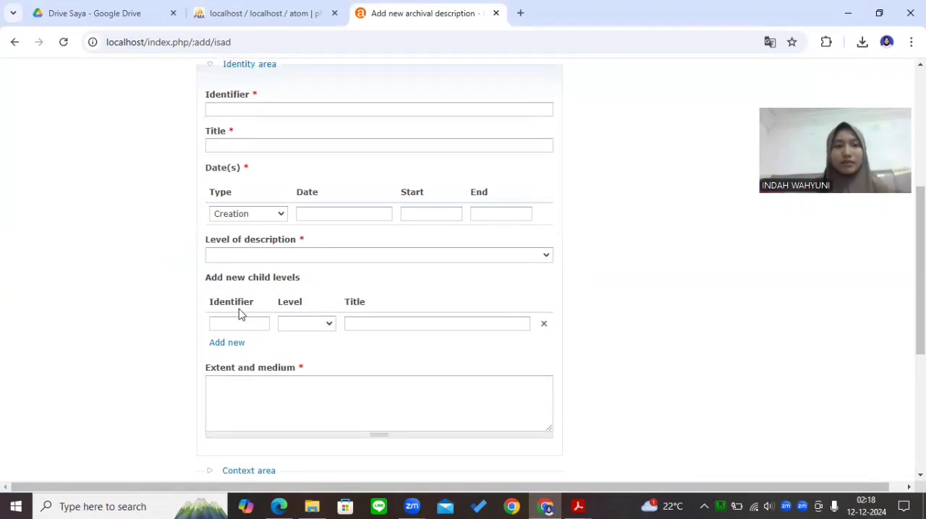
pyautogui.click(261, 110)
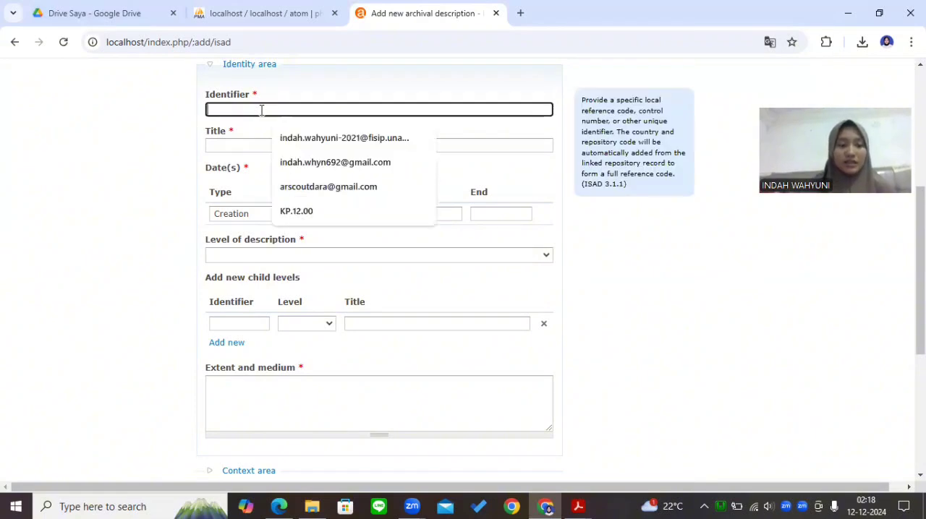
pyautogui.write('KP')
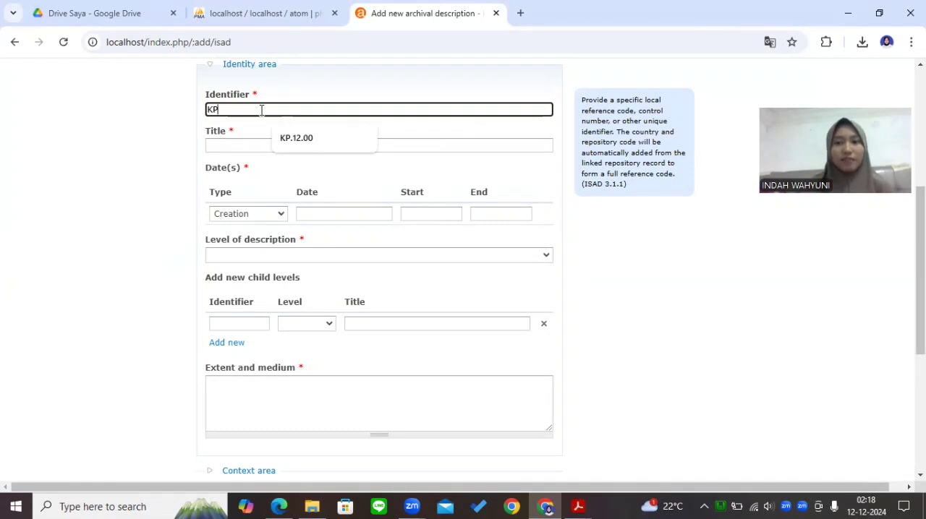
pyautogui.write('.1')
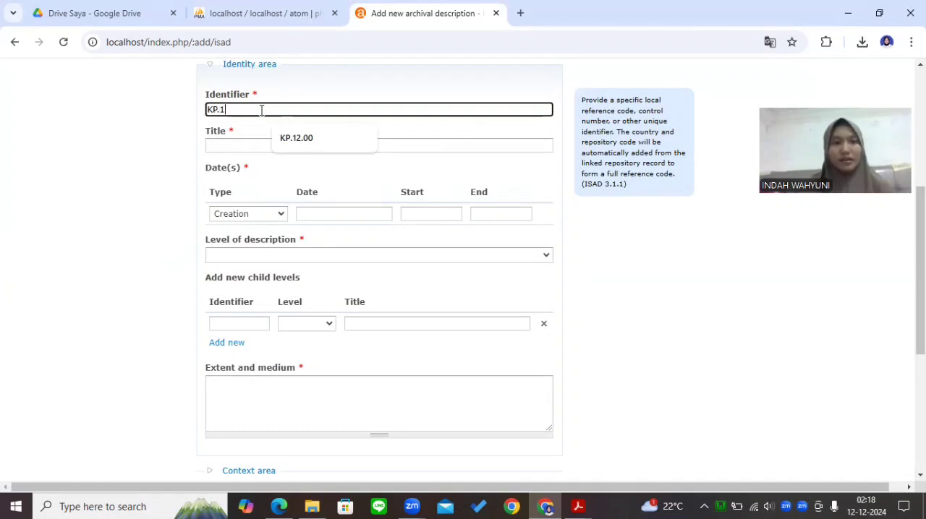
pyautogui.write('2.00')
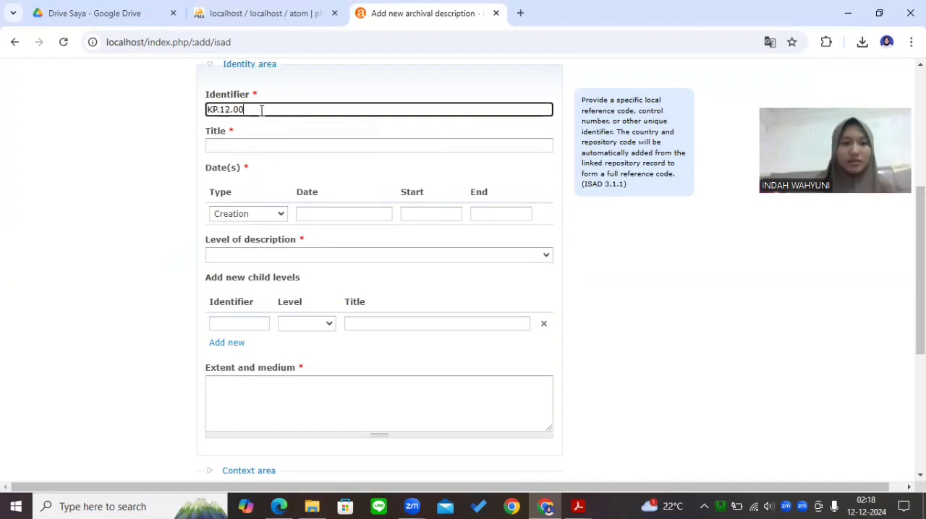
# Enter PROJEK TDRC as the title of the archival description
pyautogui.click(251, 147)
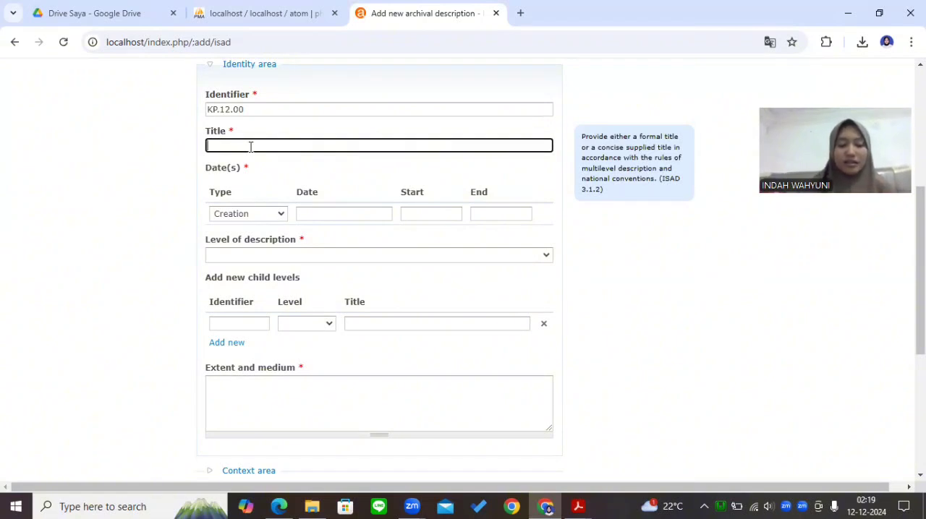
pyautogui.write('PROJEK')
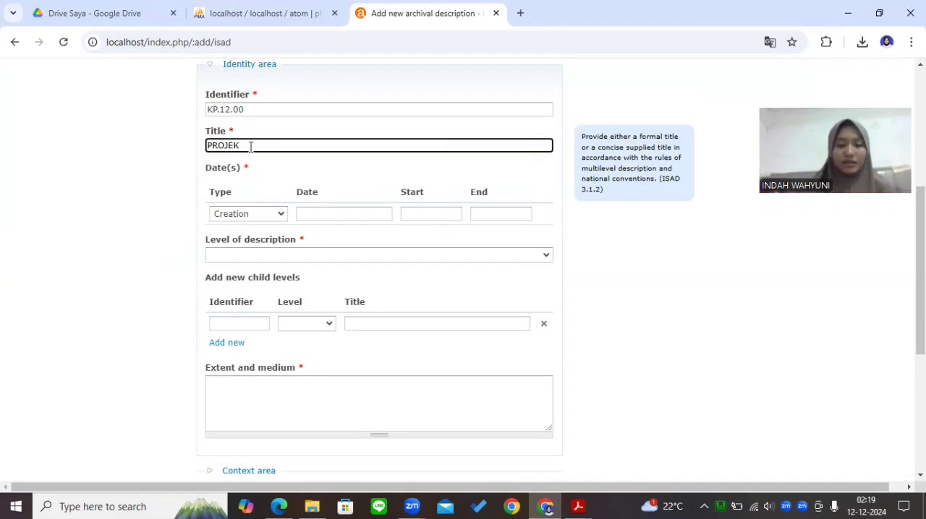
pyautogui.write(' TDRC')
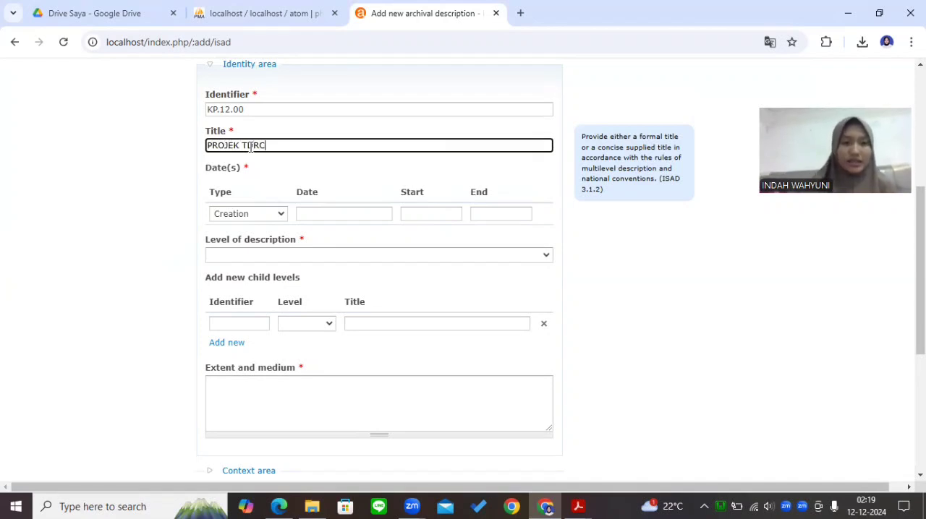
# Set the creation date to 17 Februari 2019 and change the end year to 2024
pyautogui.click(329, 214)
pyautogui.click(379, 244)
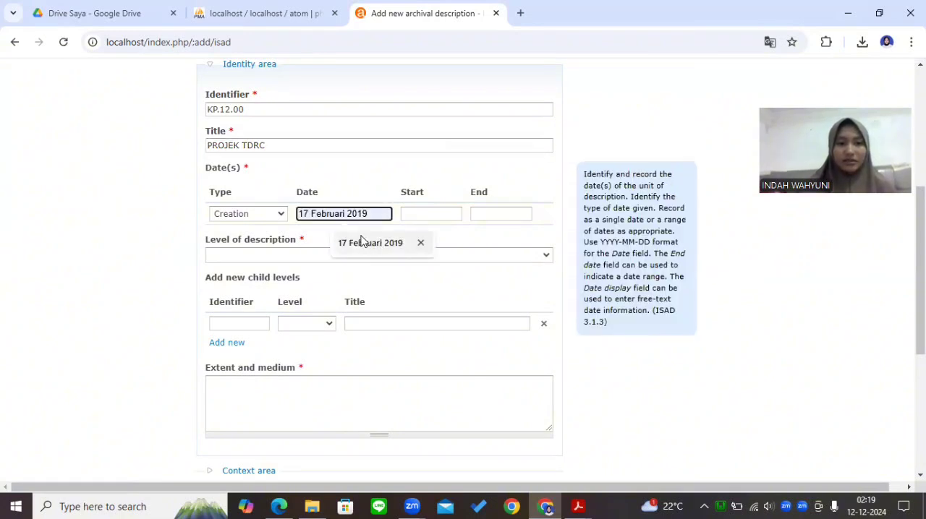
pyautogui.click(370, 249)
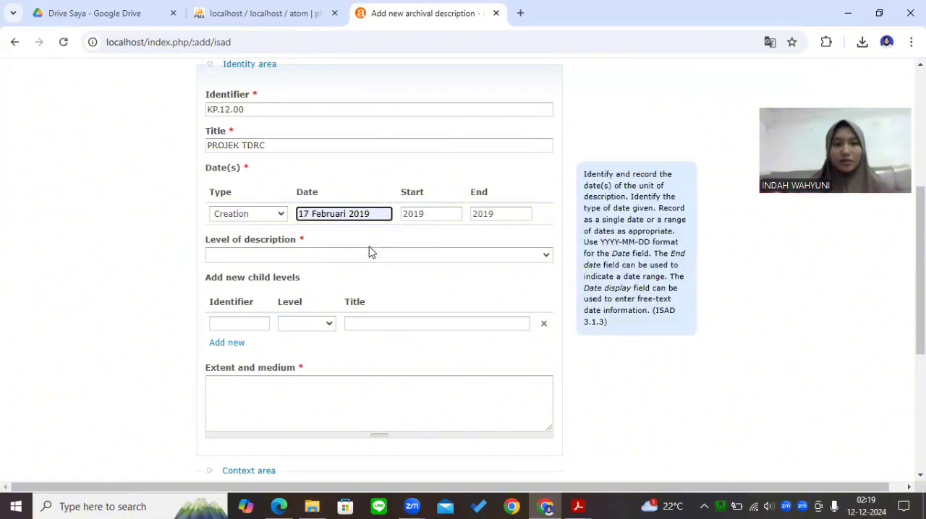
pyautogui.click(506, 217)
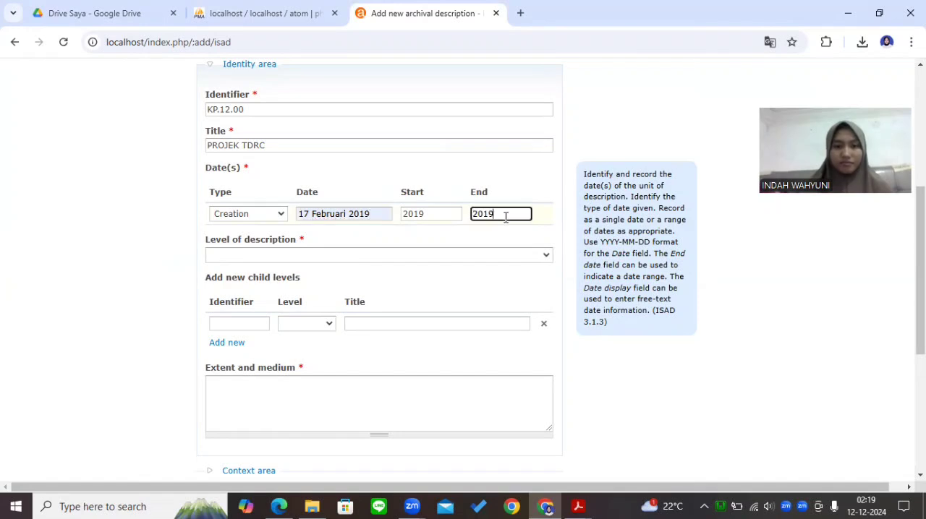
pyautogui.press('BackSpace')
pyautogui.press('BackSpace')
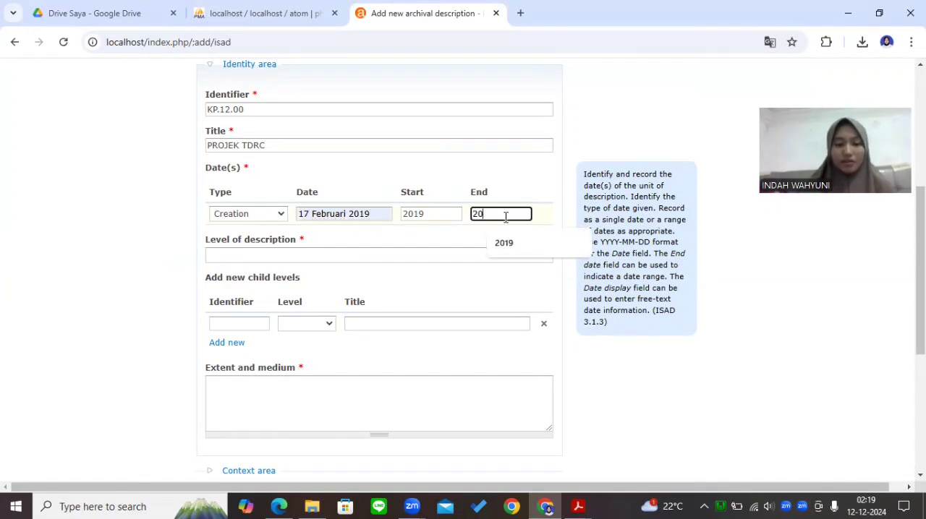
pyautogui.write('2')
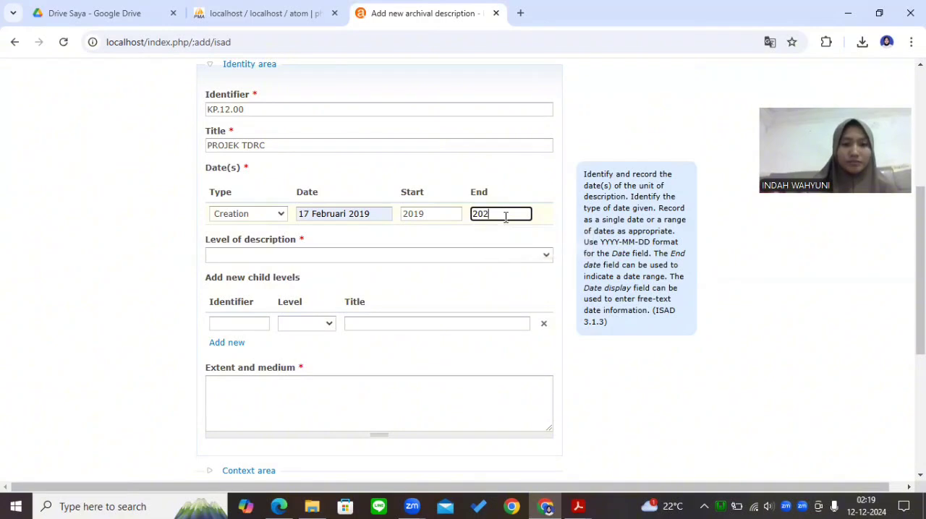
pyautogui.write('4')
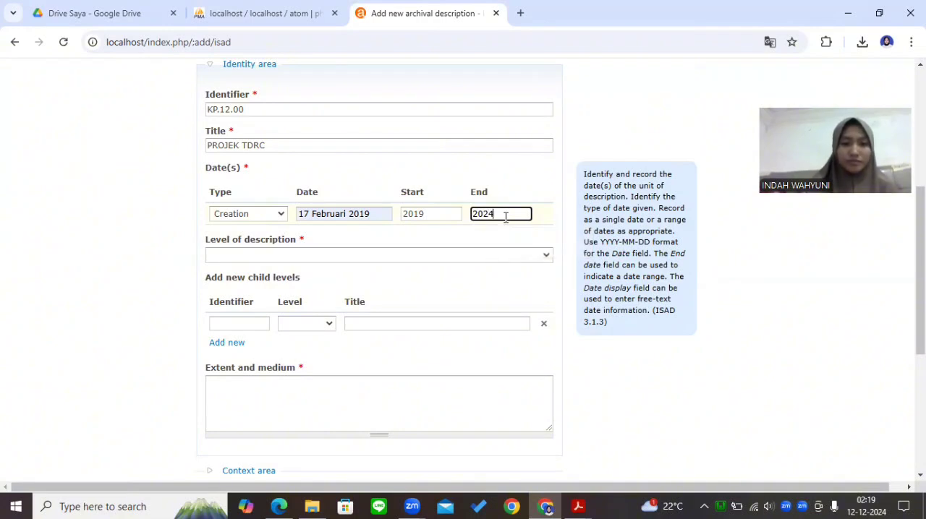
# Set the level of description to Fonds and enter 1 Lembar as the extent and medium
pyautogui.click(449, 257)
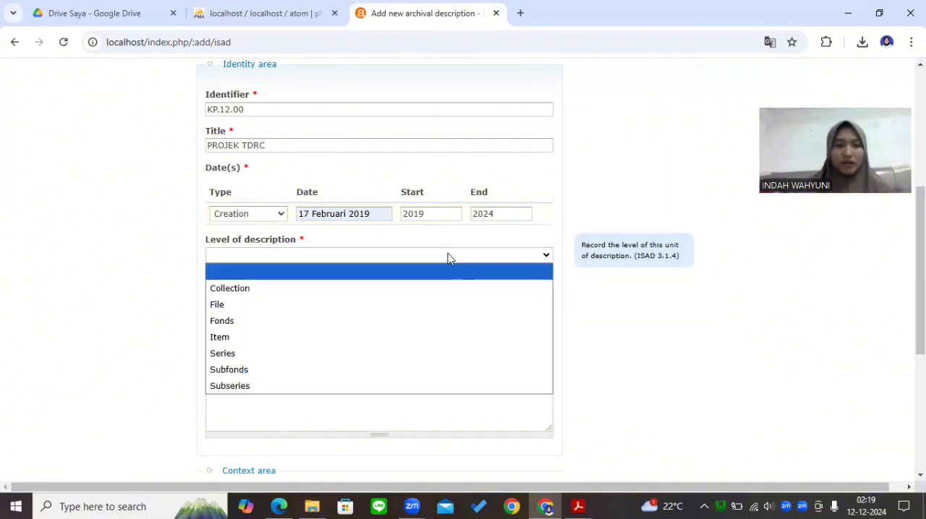
pyautogui.click(369, 321)
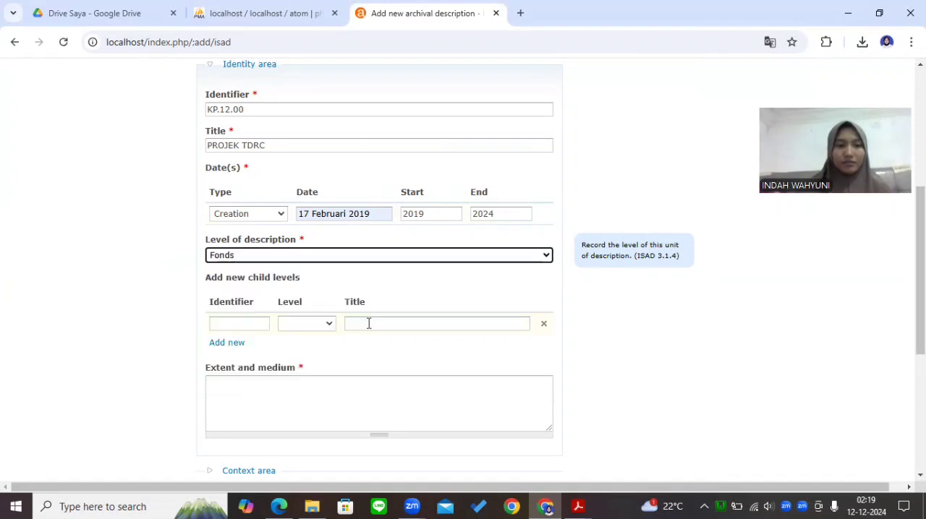
pyautogui.click(326, 385)
pyautogui.write('1')
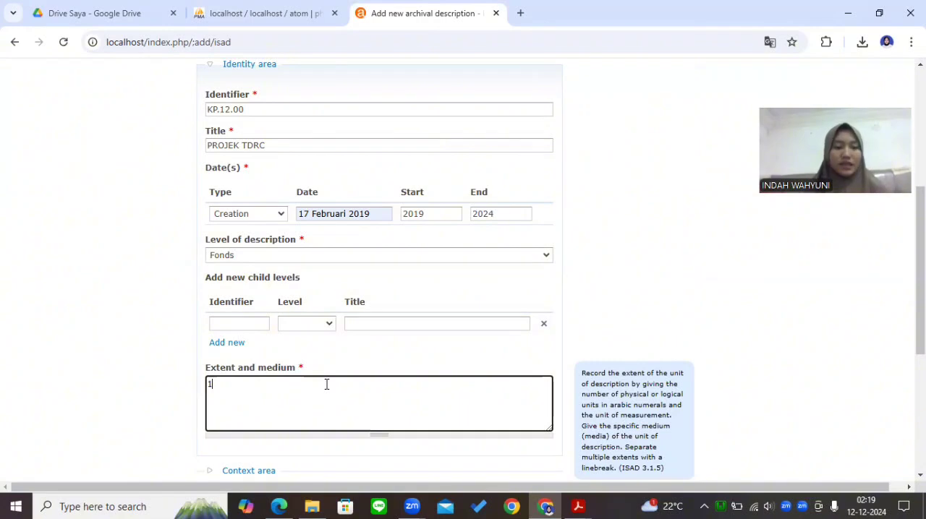
pyautogui.write('L')
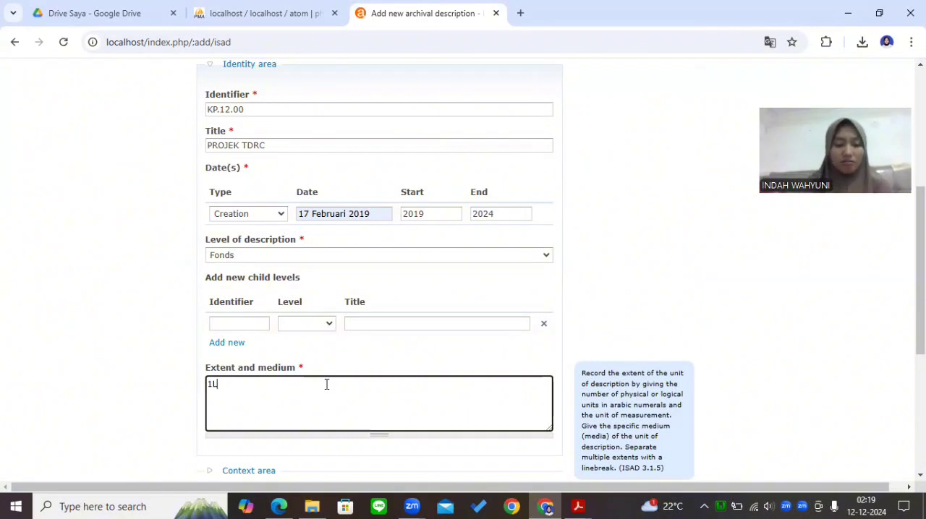
pyautogui.write('embar')
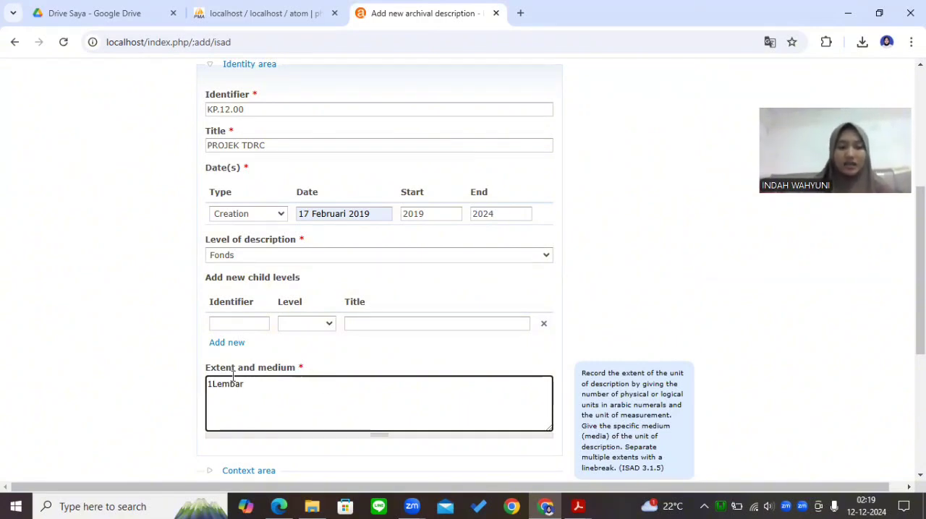
pyautogui.click(211, 384)
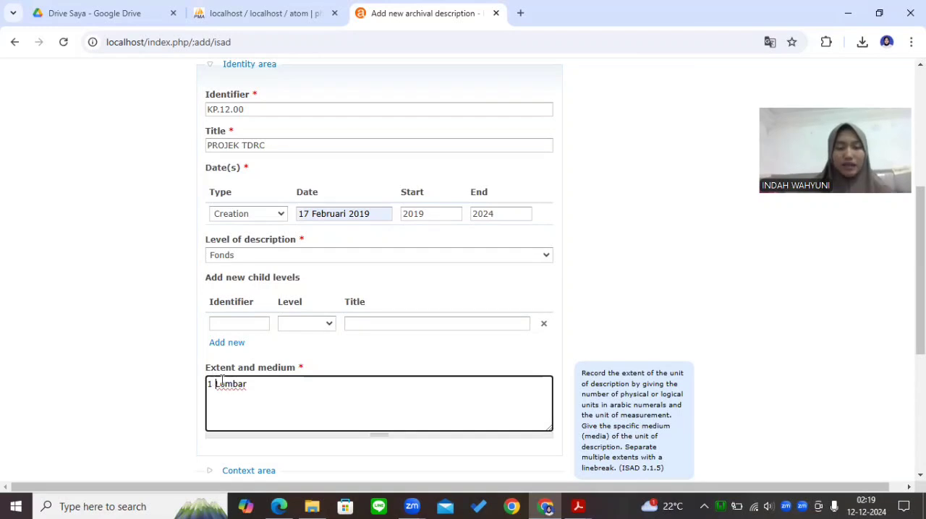
# Expand the Context area and add Divisi Sarana dan Prasarana as the name of the creator
pyautogui.moveTo(921, 290); pyautogui.dragTo(921, 390)
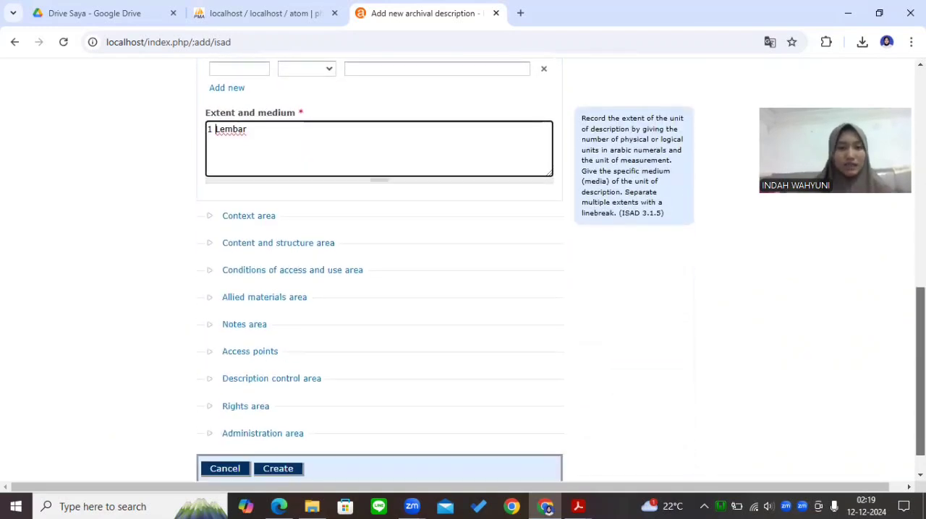
pyautogui.click(259, 217)
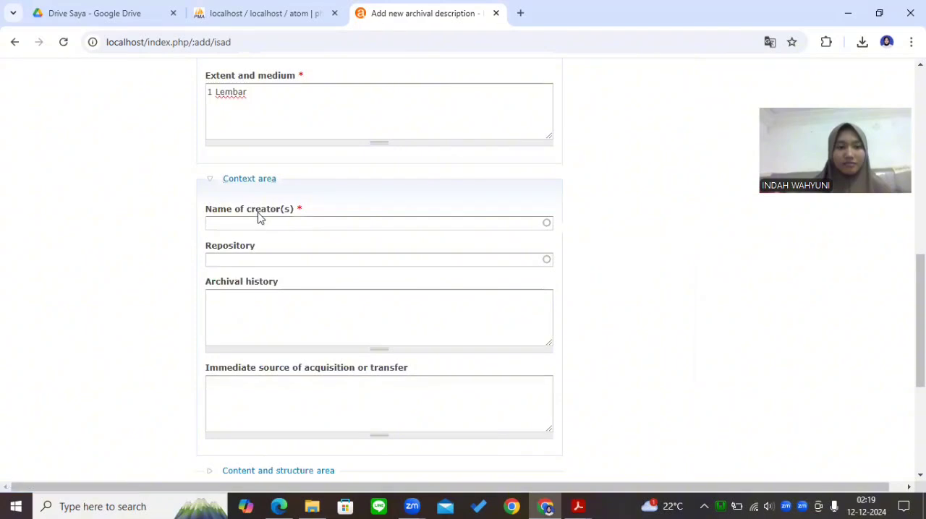
pyautogui.click(257, 225)
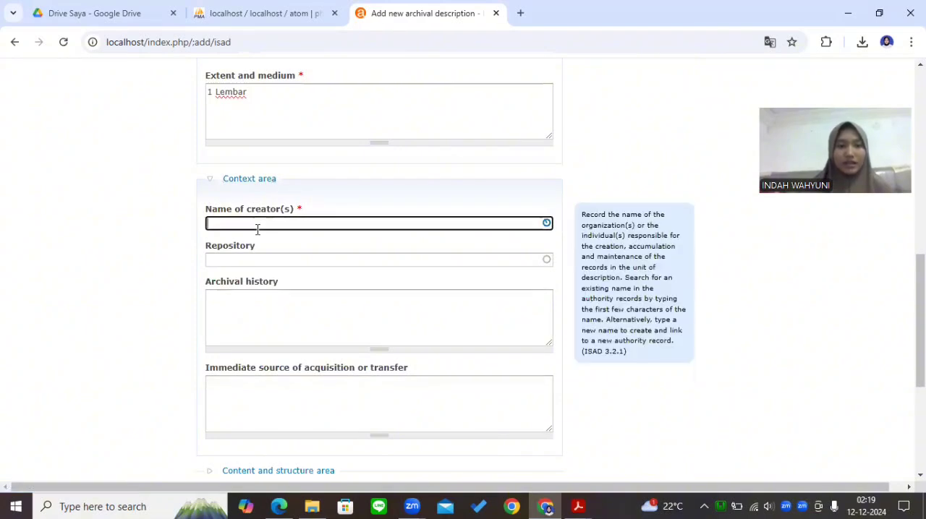
pyautogui.write('Divis')
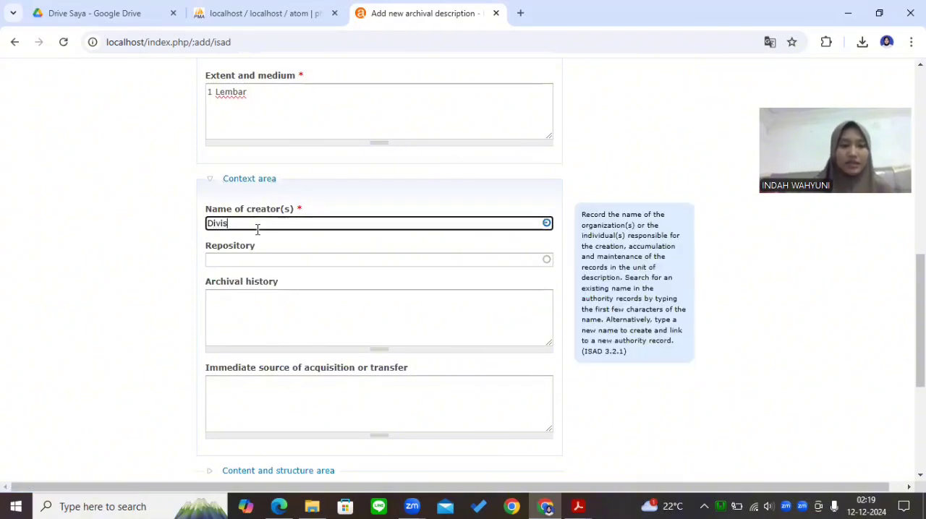
pyautogui.write('i Daran')
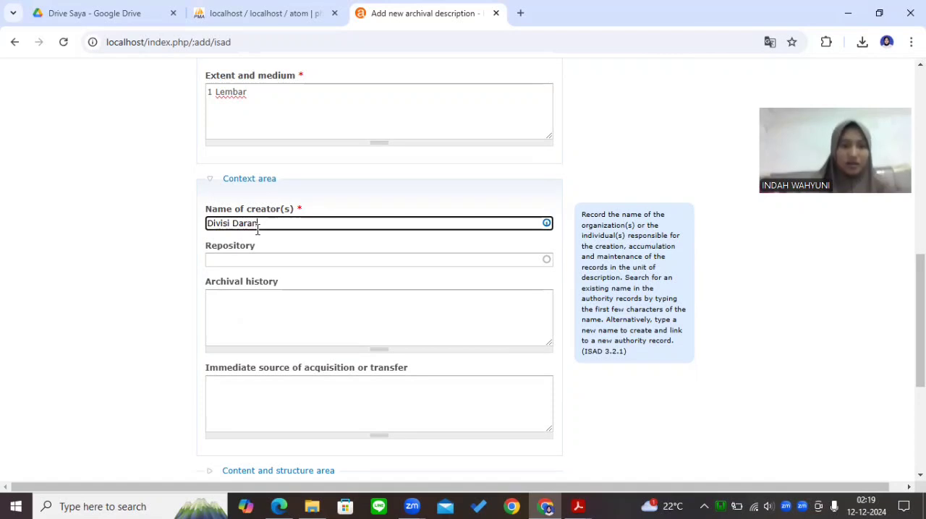
pyautogui.press('BackSpace')
pyautogui.press('BackSpace')
pyautogui.press('BackSpace')
pyautogui.press('BackSpace')
pyautogui.write('S')
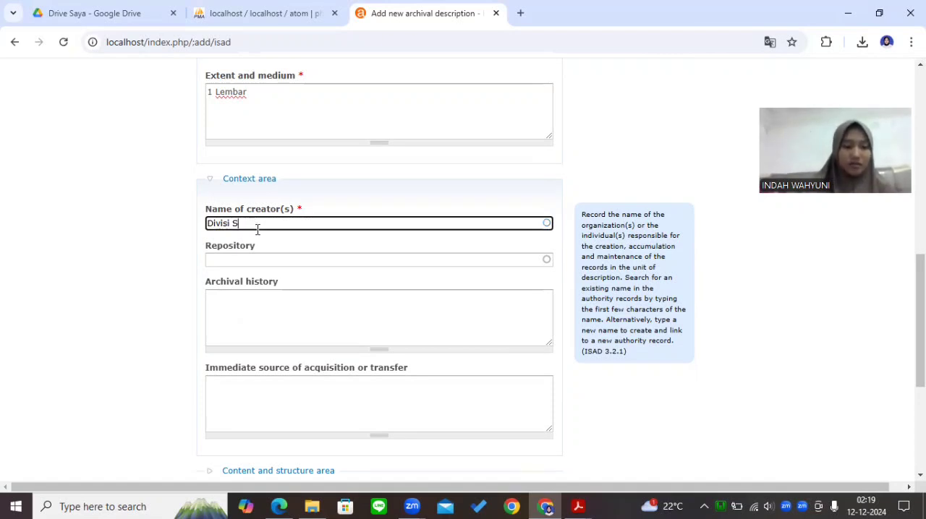
pyautogui.write('arana dan ')
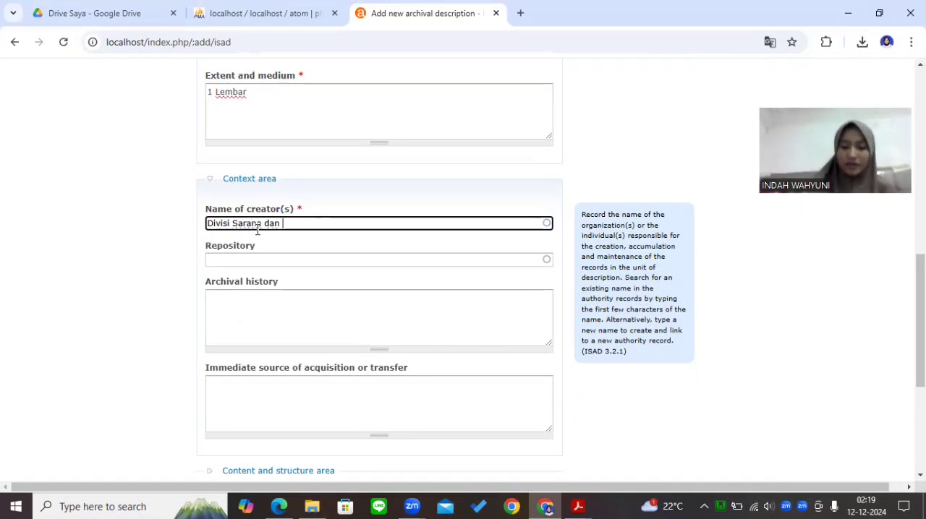
pyautogui.write('Prasarana')
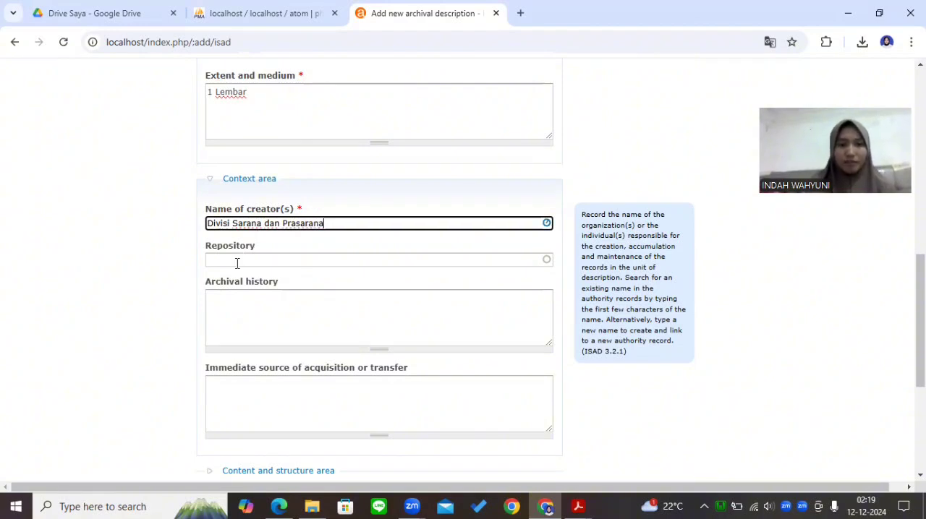
pyautogui.press('Return')
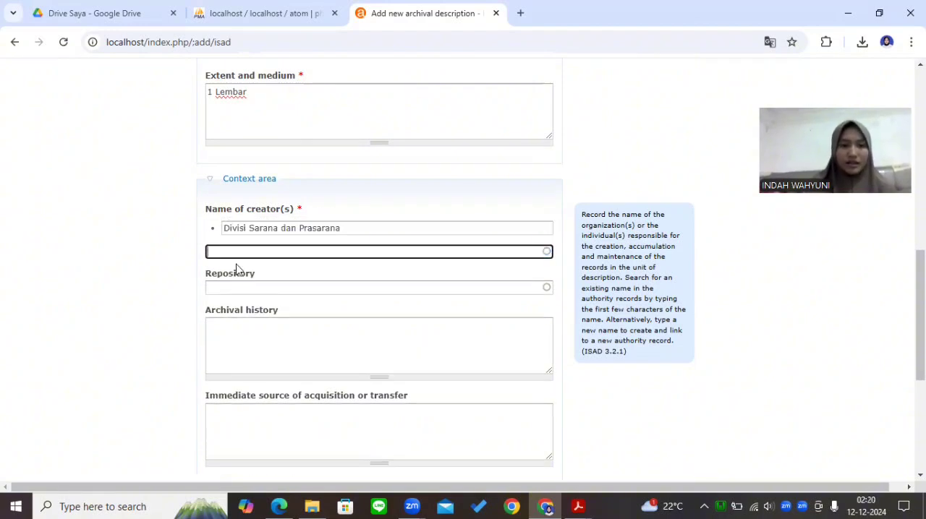
# Enter Universitas Airlangga as a second creator name in the Context area
pyautogui.write('Uni')
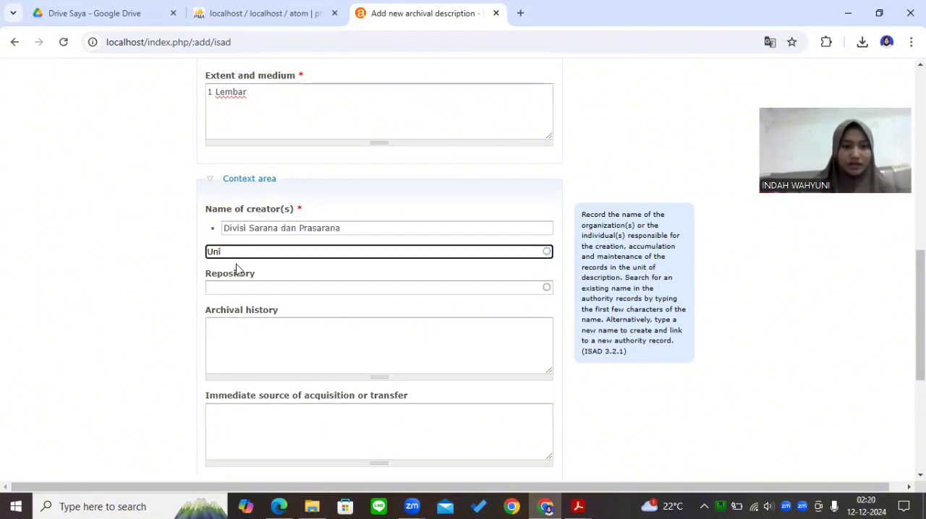
pyautogui.write('versitas ')
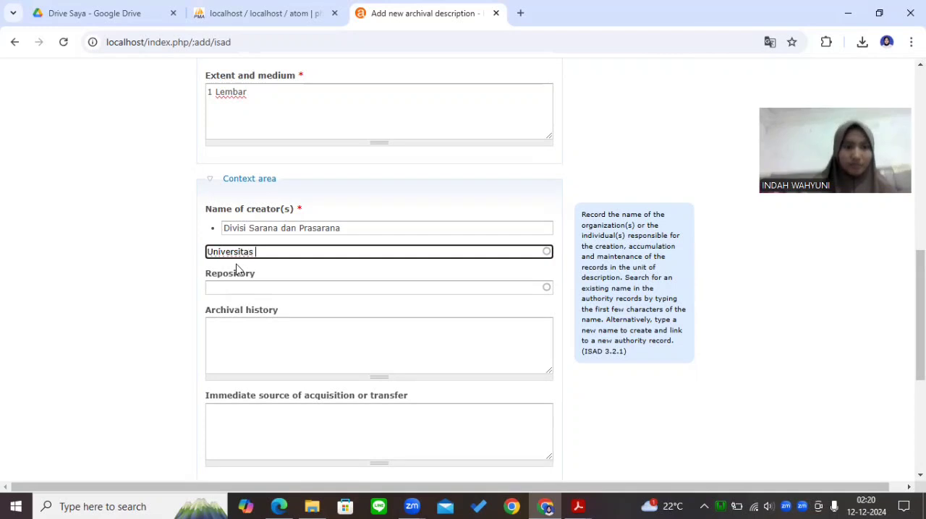
pyautogui.write('Airla')
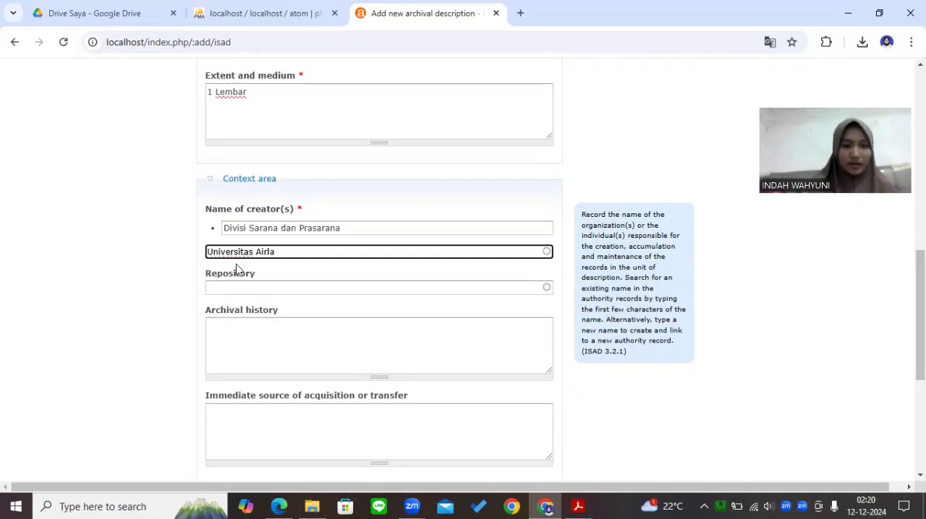
pyautogui.write('ngga')
pyautogui.scroll(-2, 903, 337)
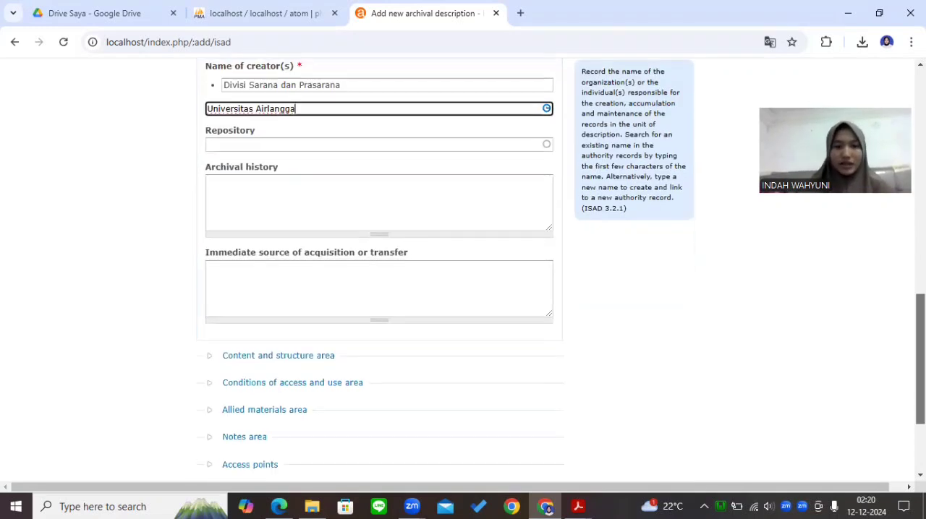
# Confirm Universitas Airlangga as the second entry in the list of creator names
pyautogui.scroll(4, 379, 275)
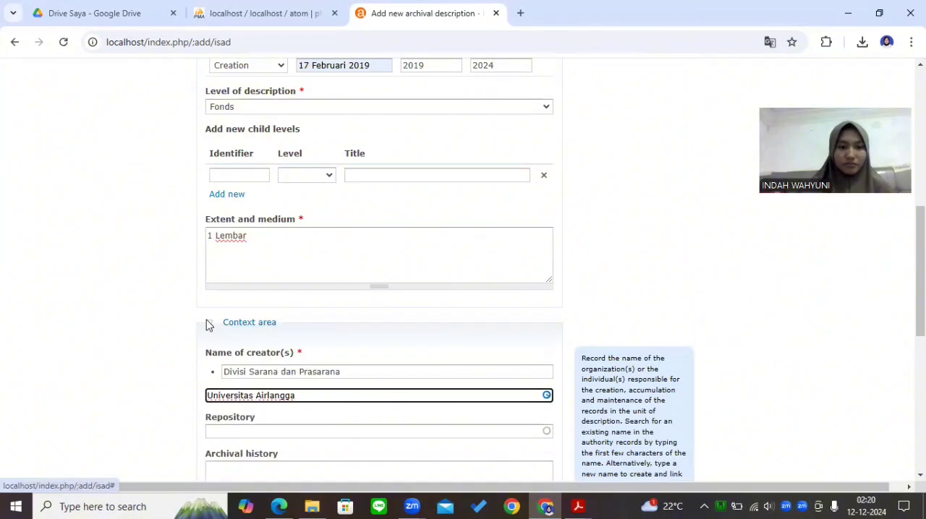
pyautogui.press('Return')
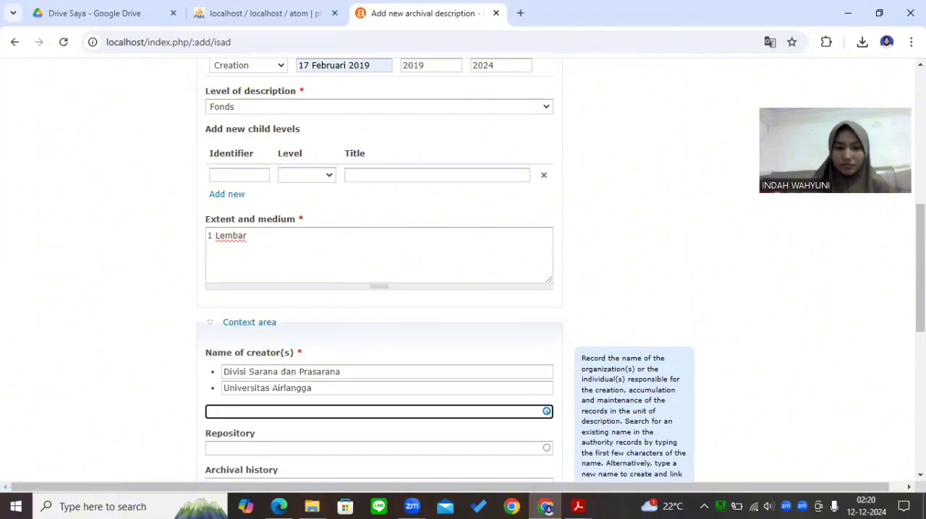
# Expand the Content and structure area and the Conditions of access and use area to review their fields
pyautogui.scroll(-5, 902, 410)
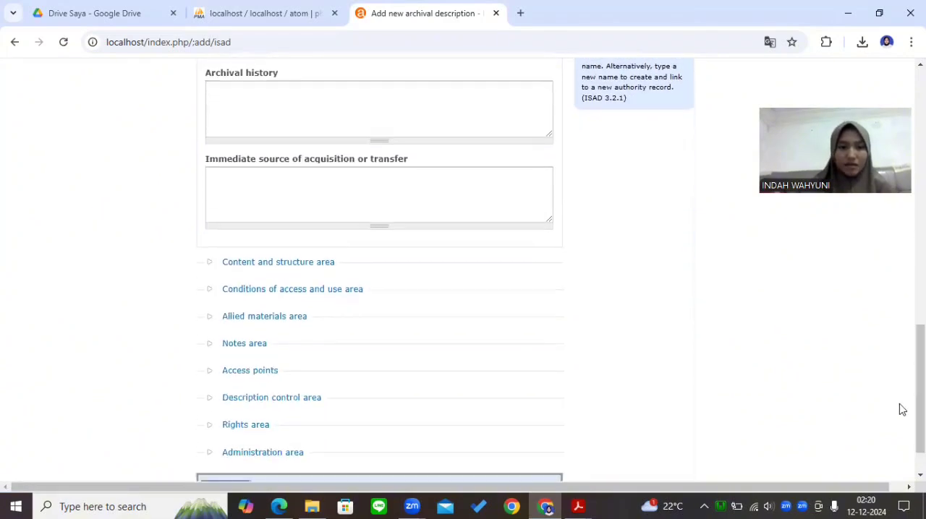
pyautogui.click(297, 264)
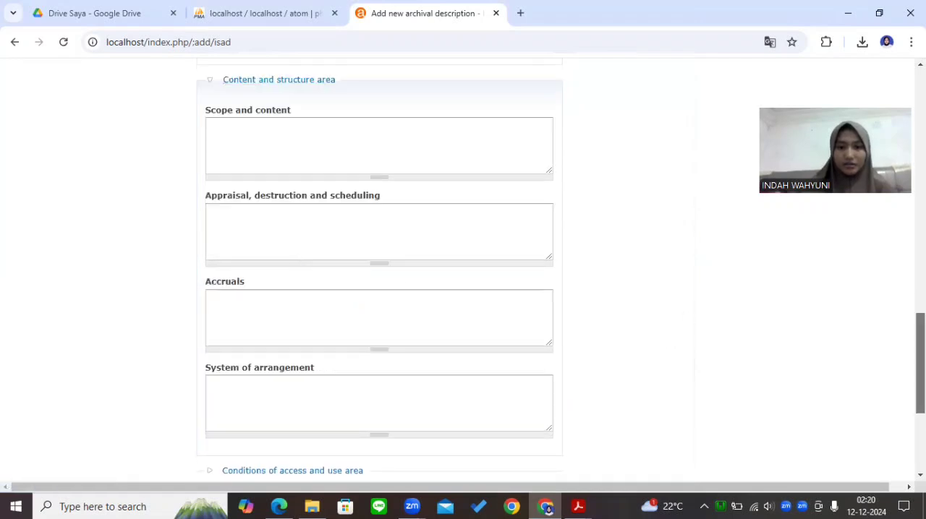
pyautogui.scroll(-3, 920, 362)
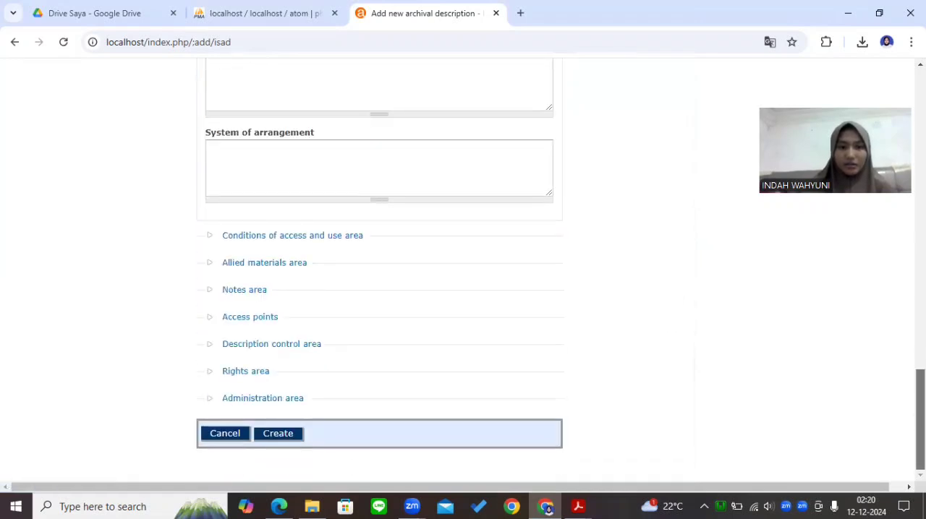
pyautogui.click(249, 243)
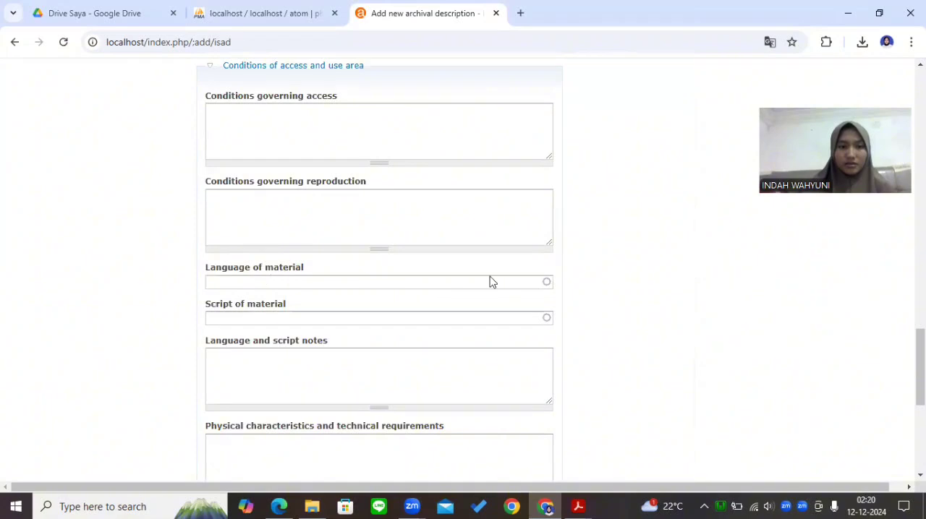
pyautogui.moveTo(921, 366); pyautogui.dragTo(921, 432)
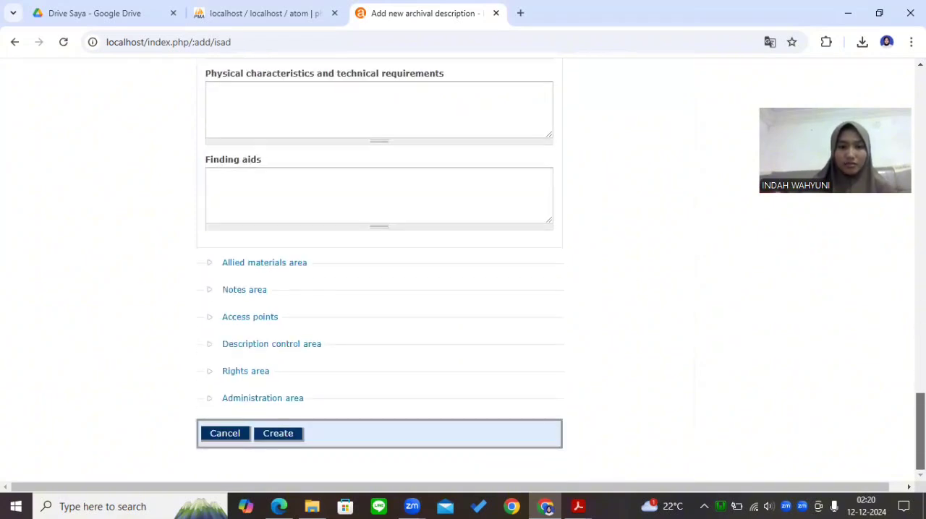
# Expand the Description control area and enter Divisi Sarana dan Prasarana as the description identifier
pyautogui.click(239, 345)
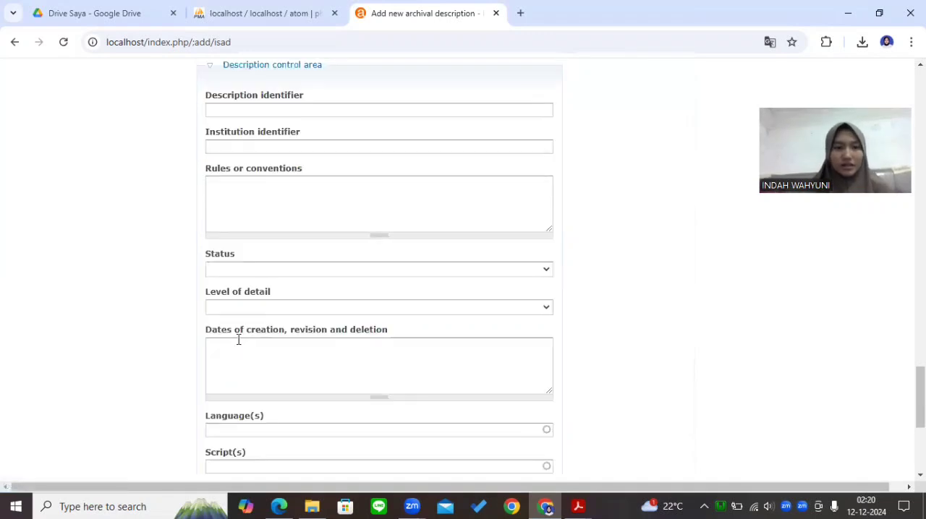
pyautogui.click(223, 109)
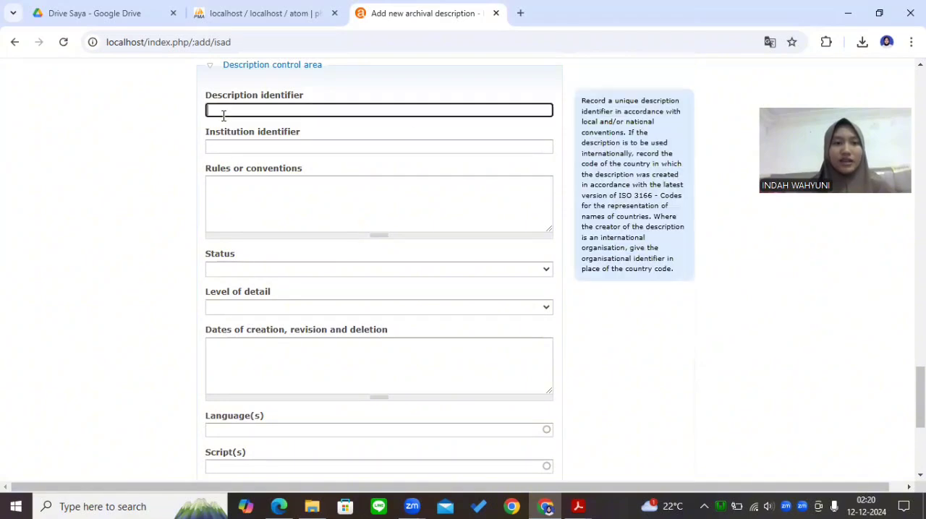
pyautogui.write('Div')
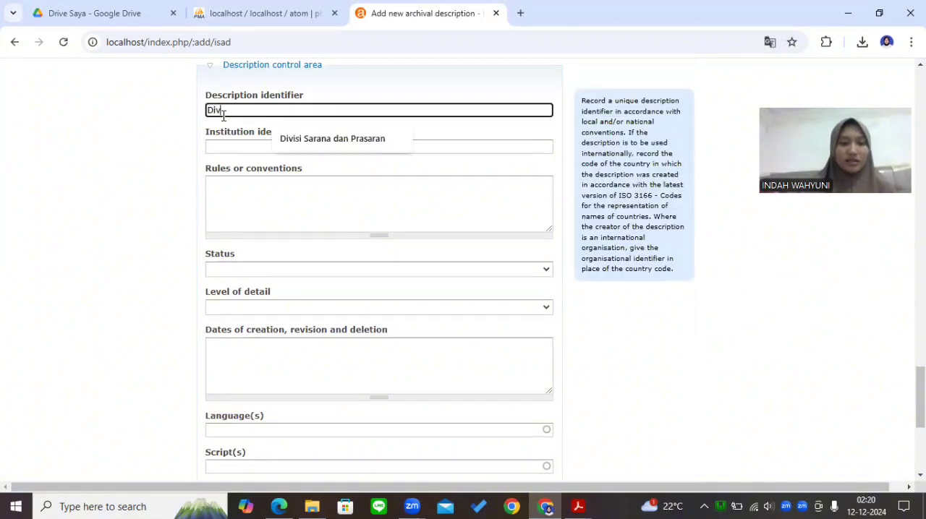
pyautogui.write('isi Saea')
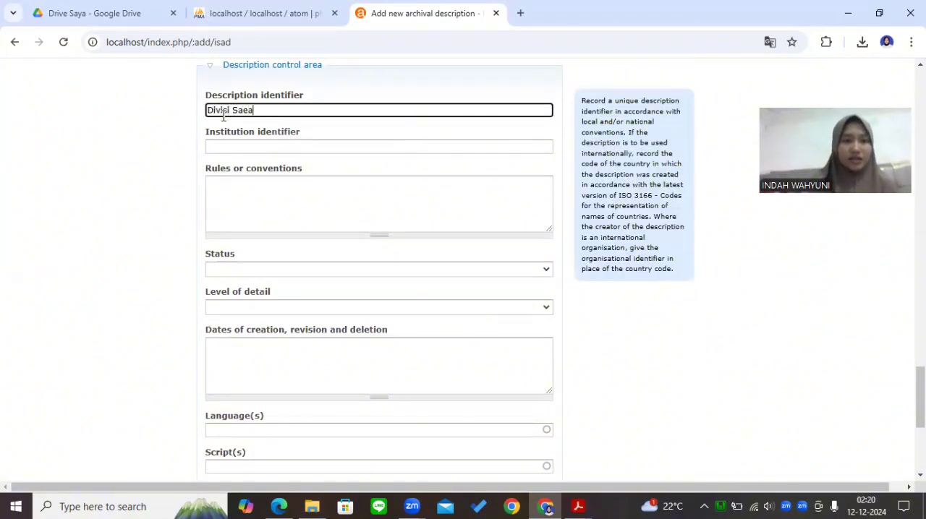
pyautogui.press('BackSpace')
pyautogui.press('BackSpace')
pyautogui.write('rana')
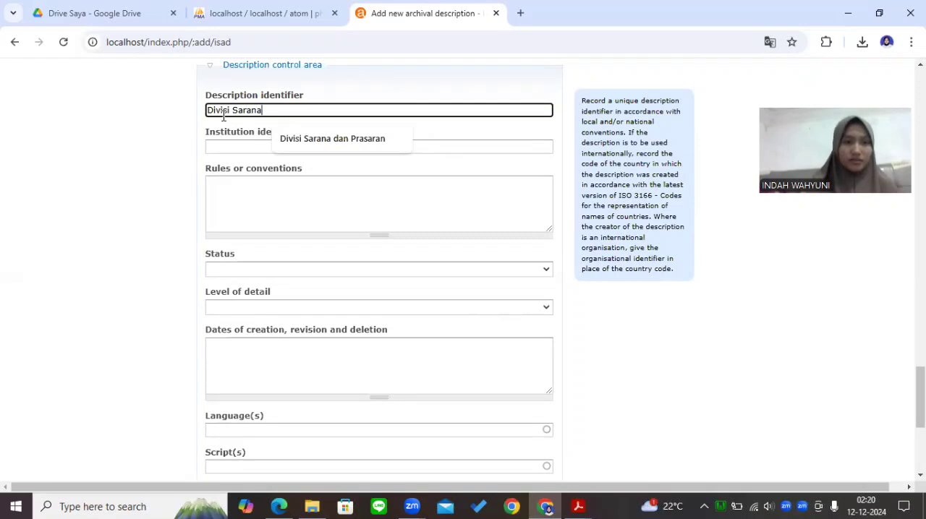
pyautogui.write(' dan Prasarana')
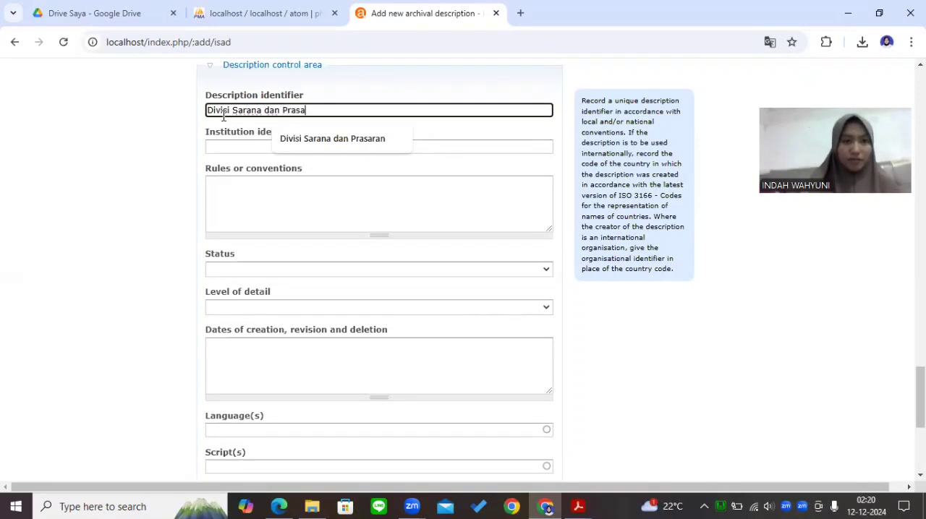
# Enter Universitas Airlangga as the institution identifier in the Description control area
pyautogui.click(221, 145)
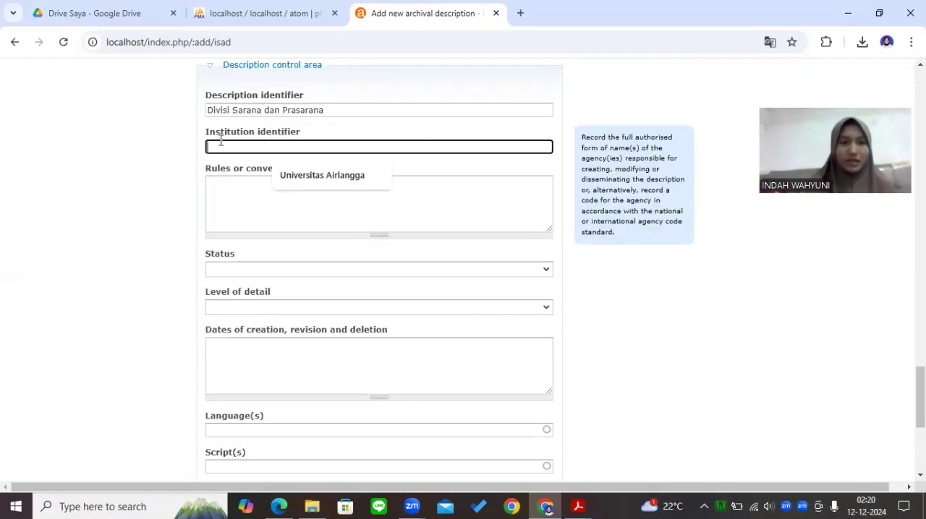
pyautogui.write('Univ')
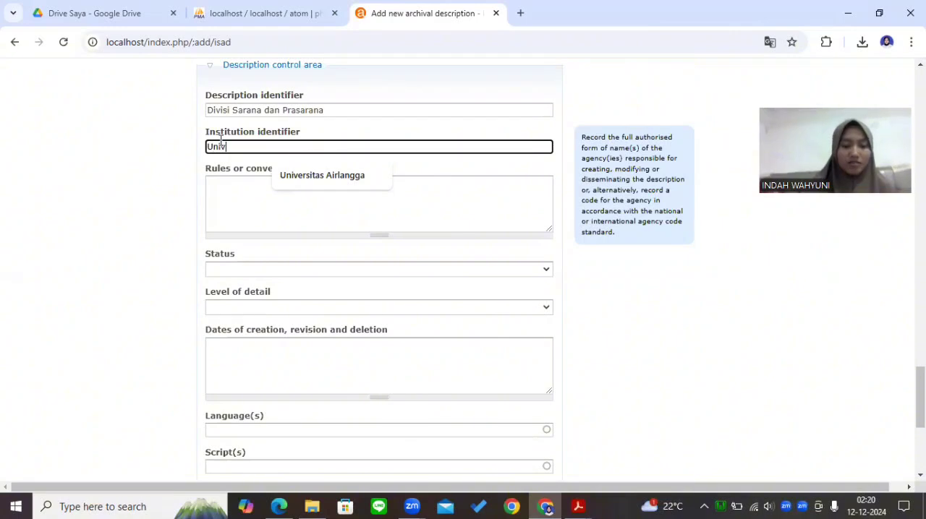
pyautogui.write('ersitas Ai')
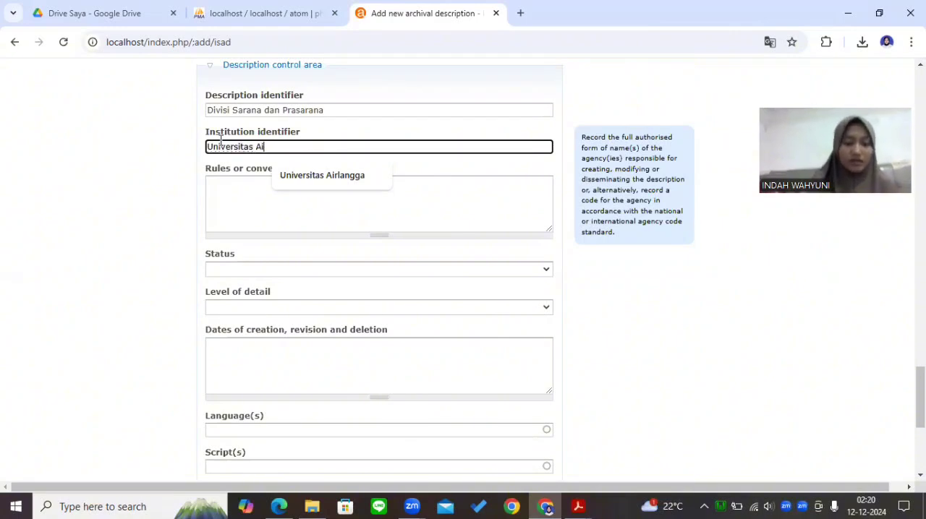
pyautogui.write('rlangga')
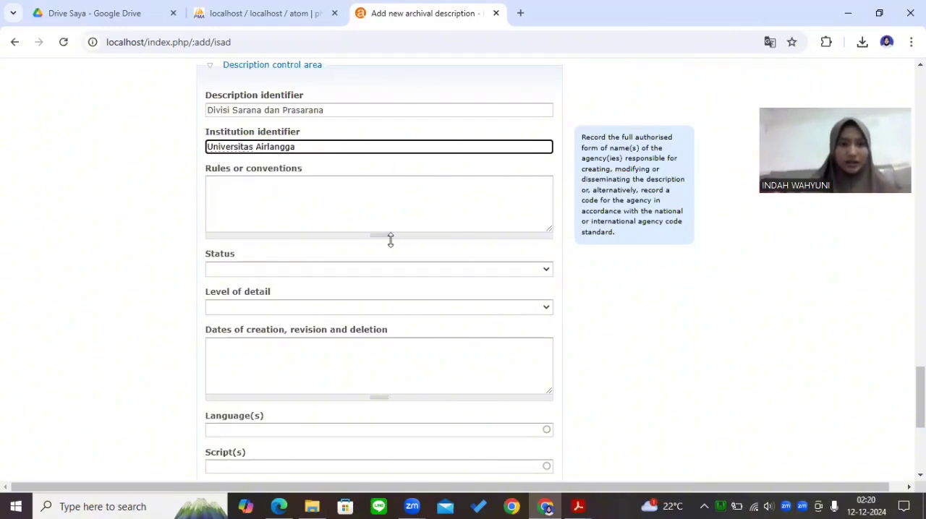
# Set the description's status to Final and its level of detail to Full
pyautogui.click(378, 270)
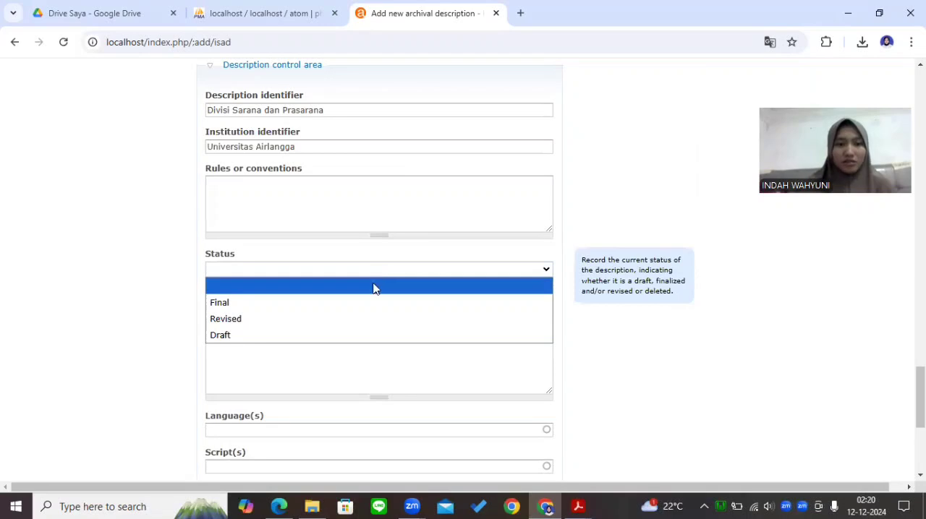
pyautogui.click(355, 304)
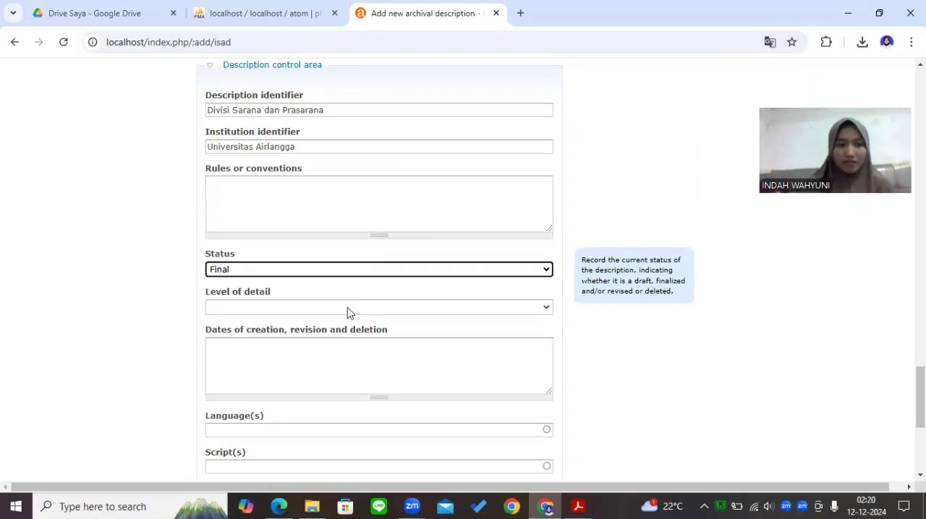
pyautogui.click(344, 308)
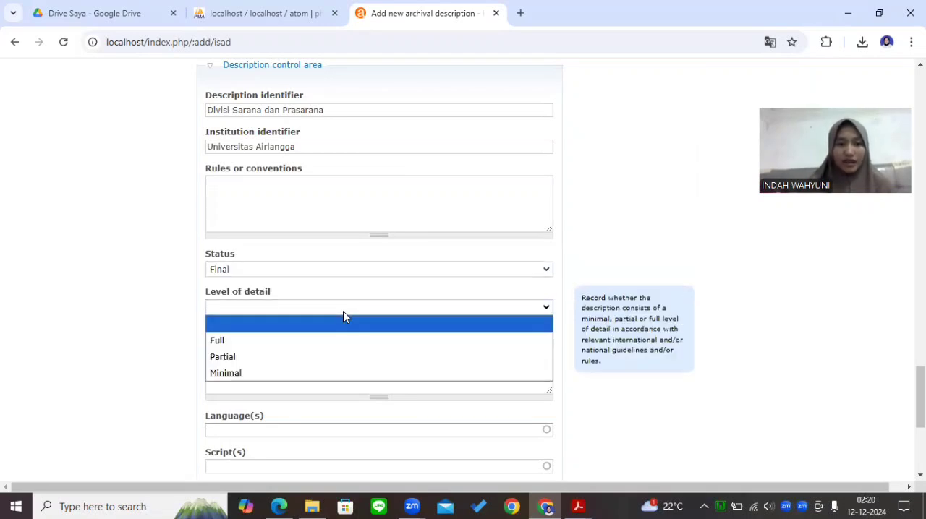
pyautogui.click(305, 344)
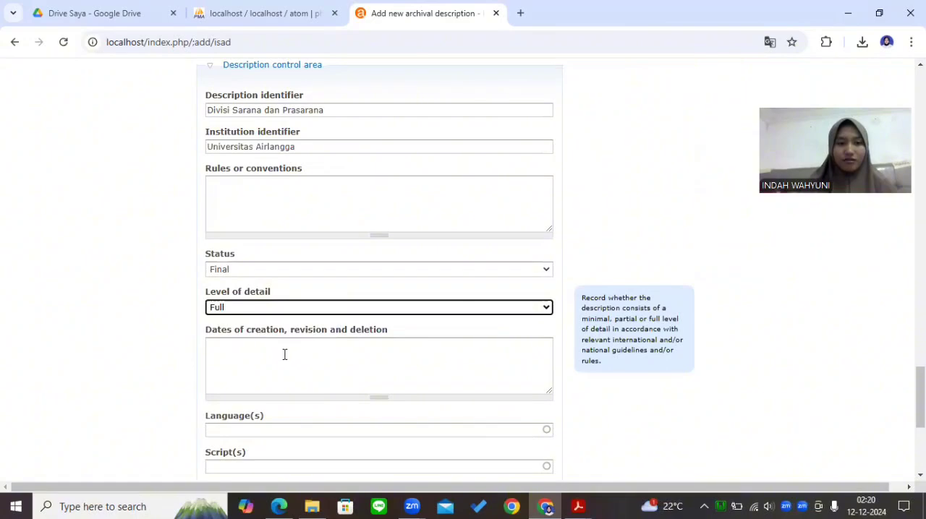
# Add Indonesian as the language of the description in the Description control area
pyautogui.moveTo(921, 405); pyautogui.dragTo(920, 447)
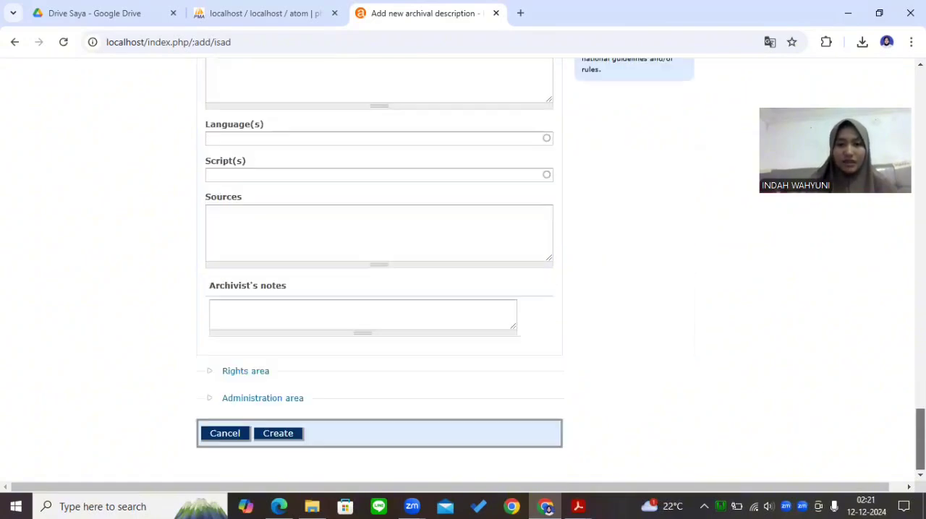
pyautogui.click(395, 143)
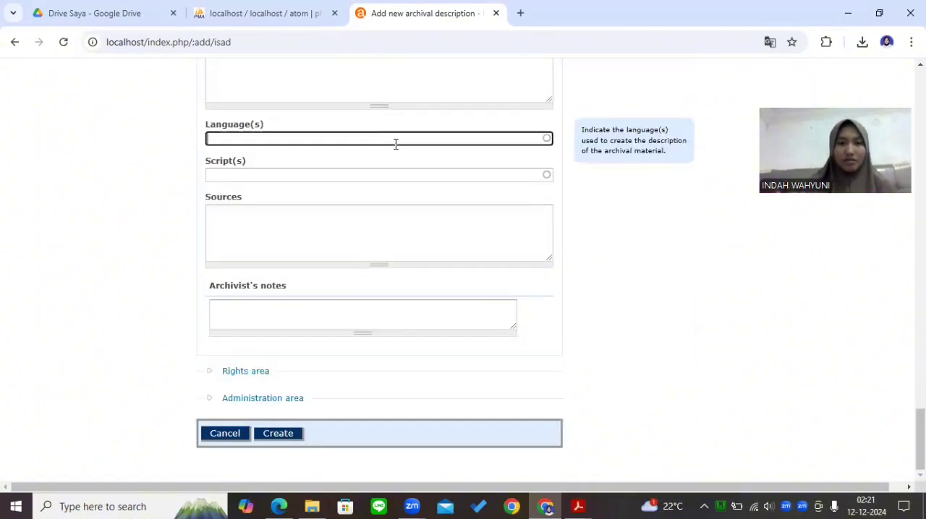
pyautogui.write('Indone')
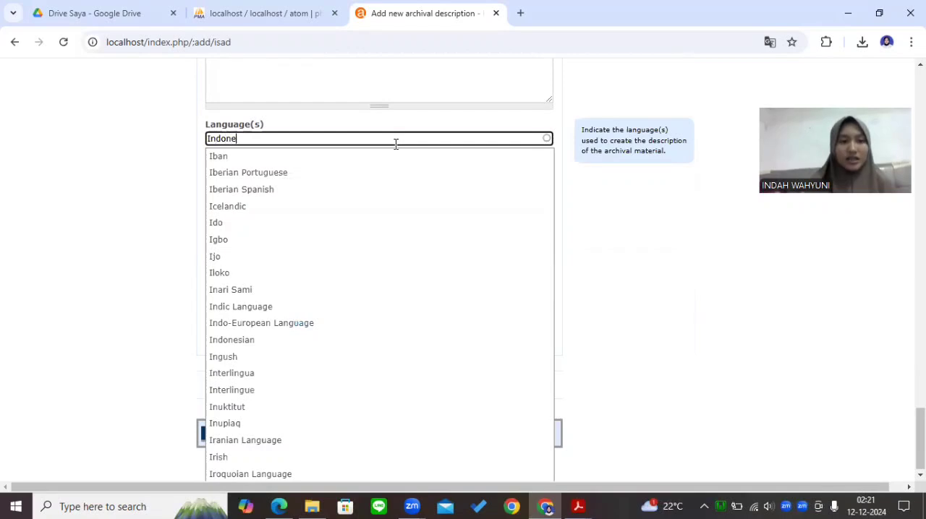
pyautogui.write('sia')
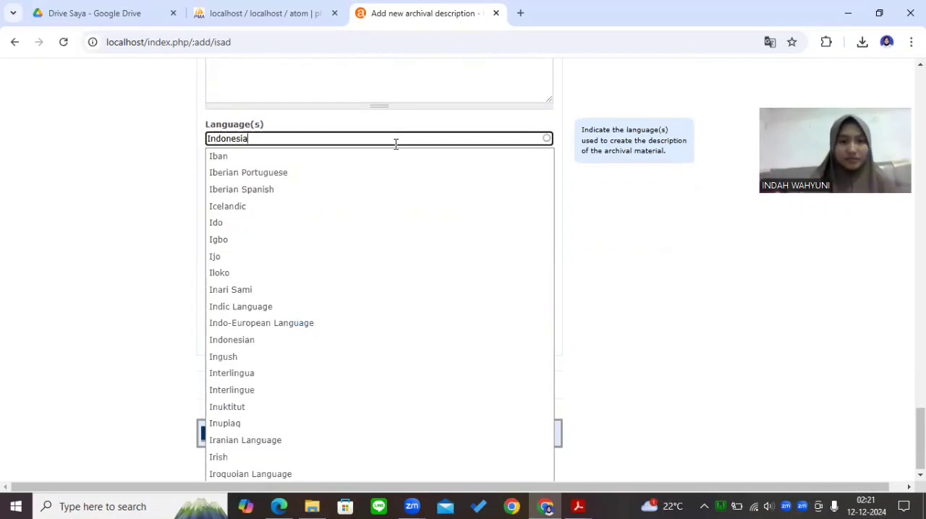
pyautogui.click(388, 156)
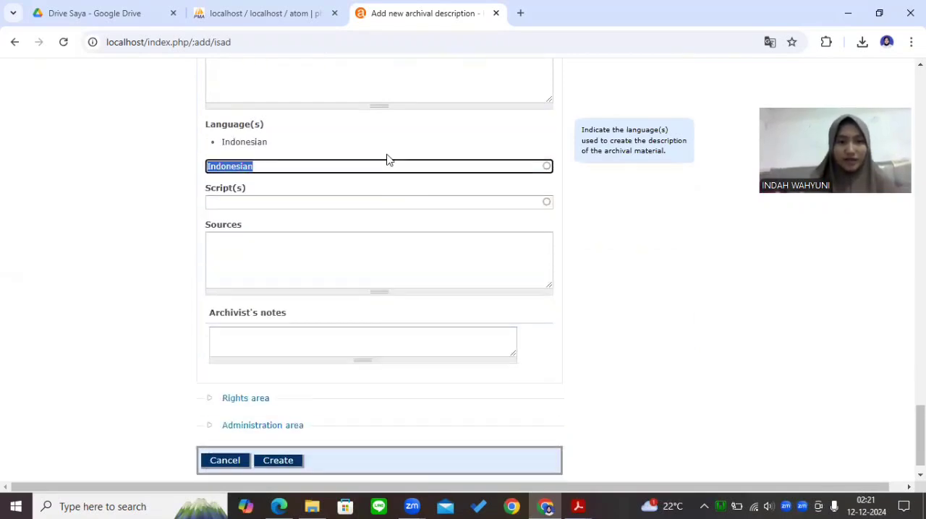
pyautogui.click(323, 204)
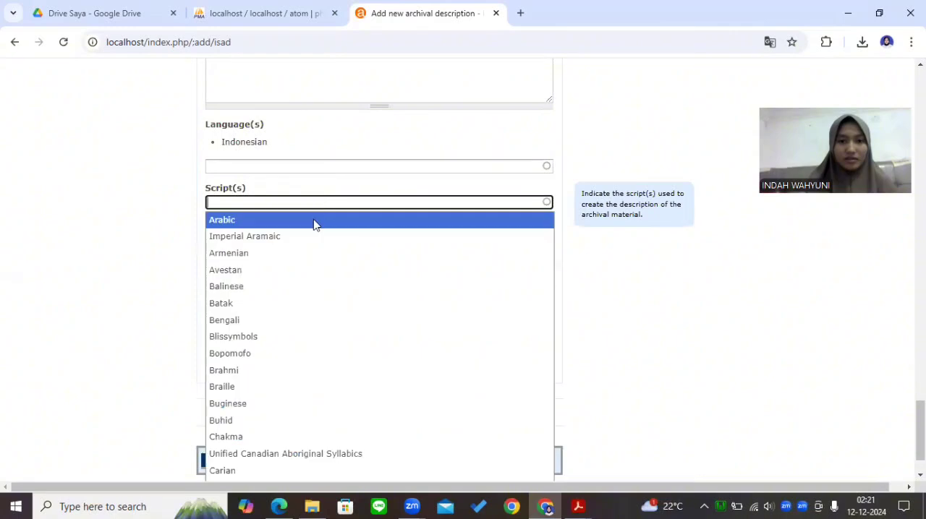
pyautogui.write('Indoe')
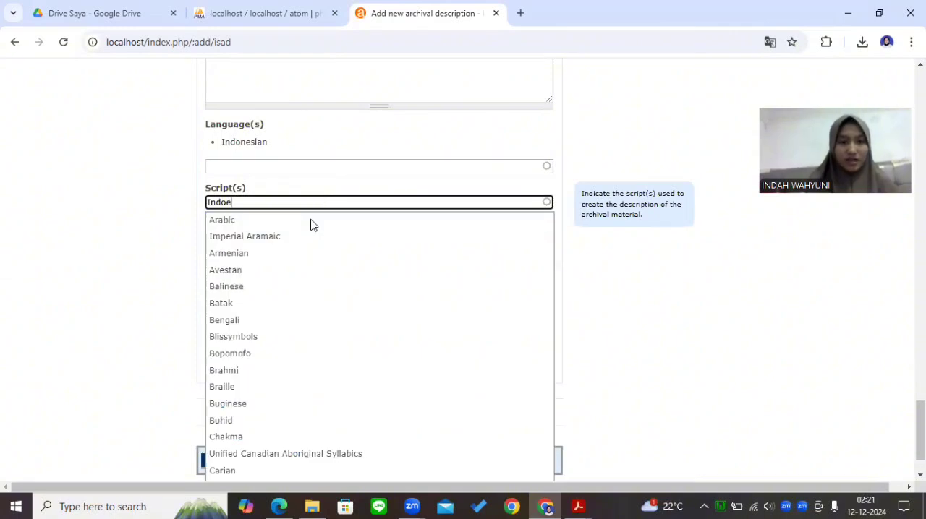
pyautogui.write('nei')
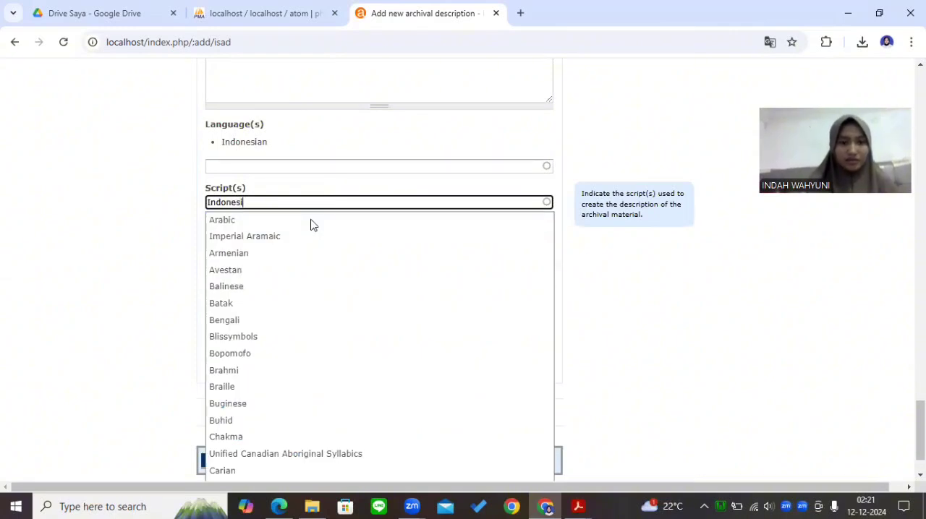
pyautogui.write('a')
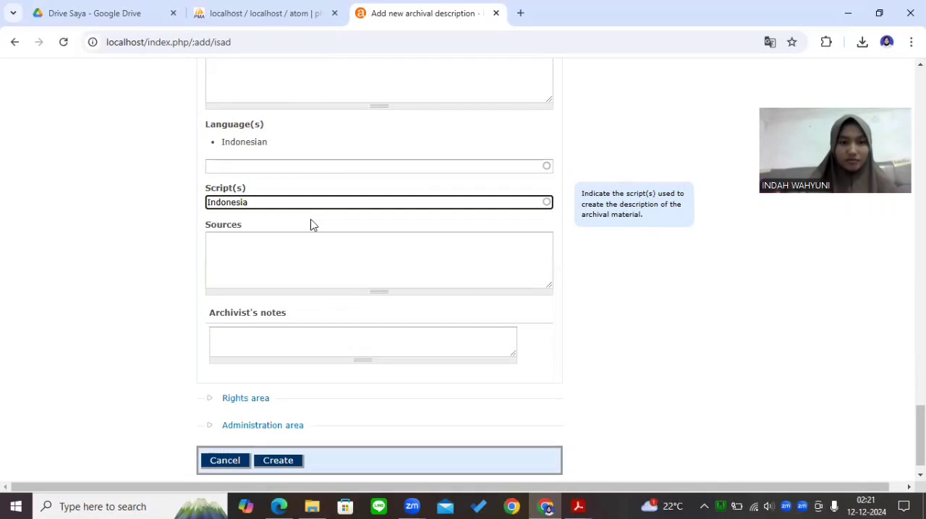
pyautogui.press('BackSpace')
pyautogui.press('BackSpace')
pyautogui.press('BackSpace')
pyautogui.press('BackSpace')
pyautogui.press('BackSpace')
pyautogui.press('BackSpace')
pyautogui.press('BackSpace')
pyautogui.press('BackSpace')
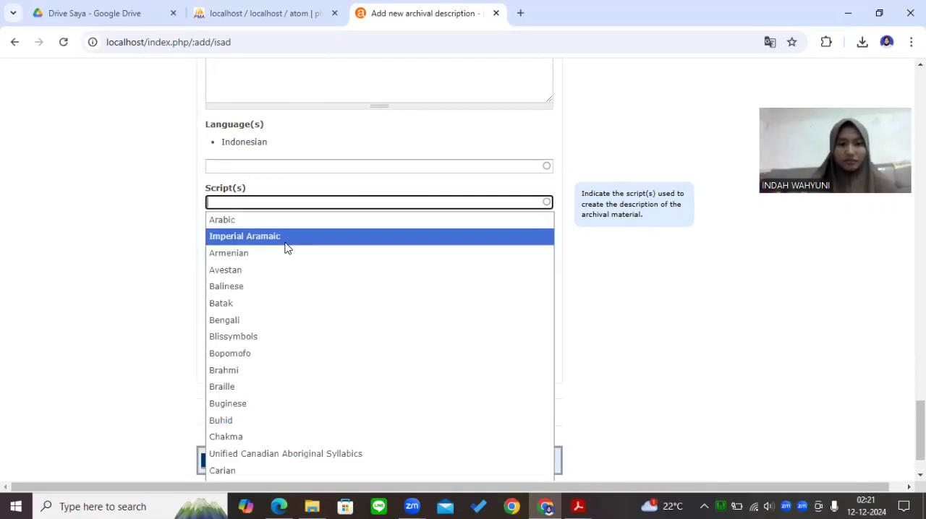
pyautogui.click(641, 330)
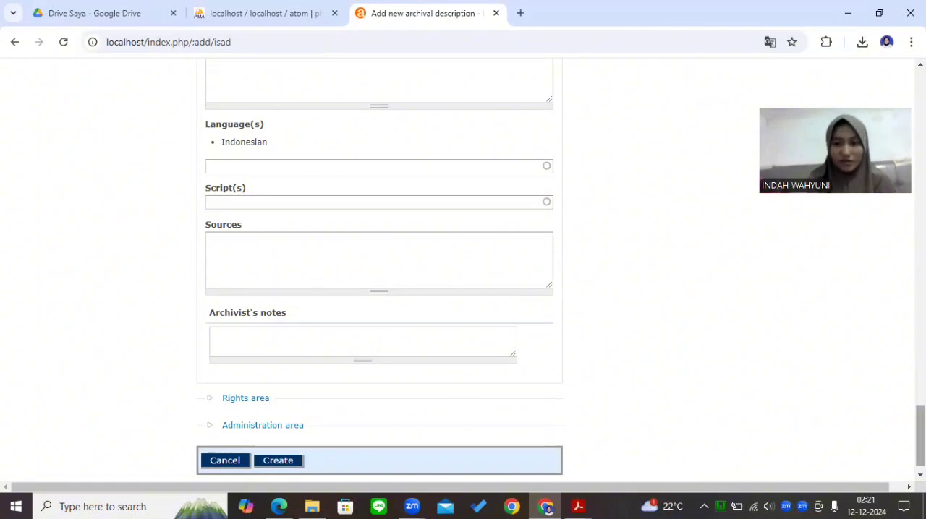
# Enter Universitas Airlangga as the source in the Description control area
pyautogui.scroll(-1, 579, 294)
pyautogui.click(369, 238)
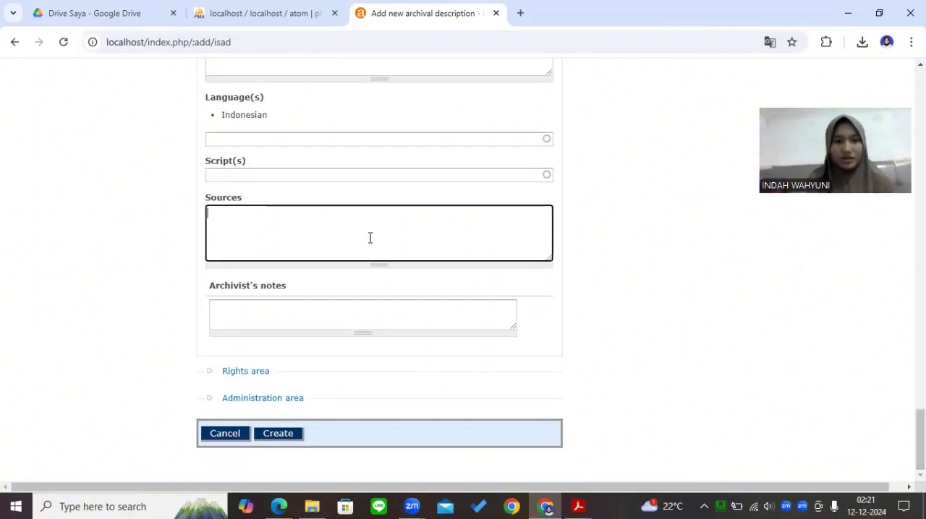
pyautogui.write('Universi')
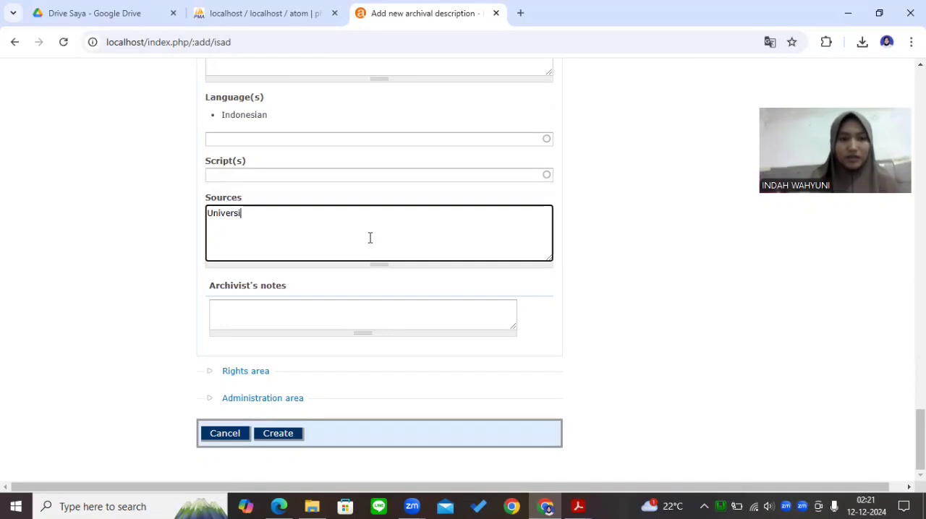
pyautogui.write('tas Airlangga')
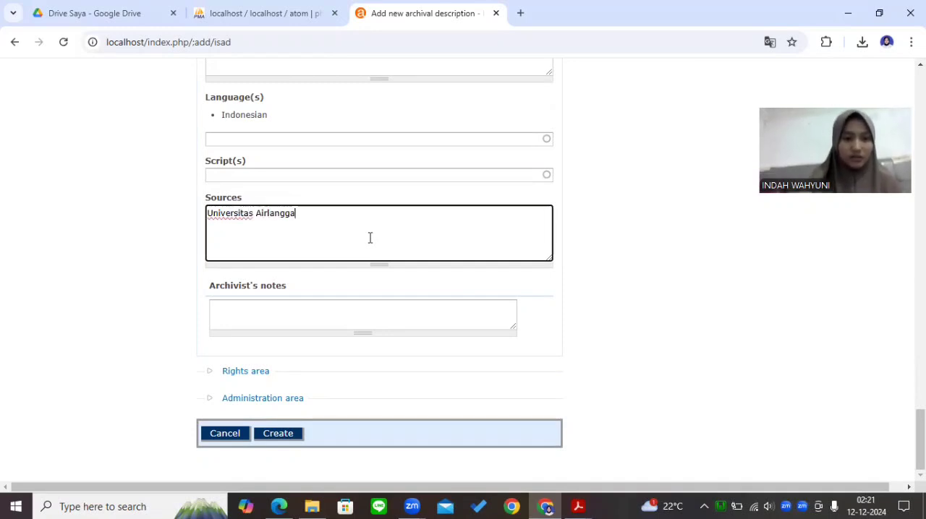
# Expand the Rights and Administration areas and set the description's publication status to Published
pyautogui.click(248, 372)
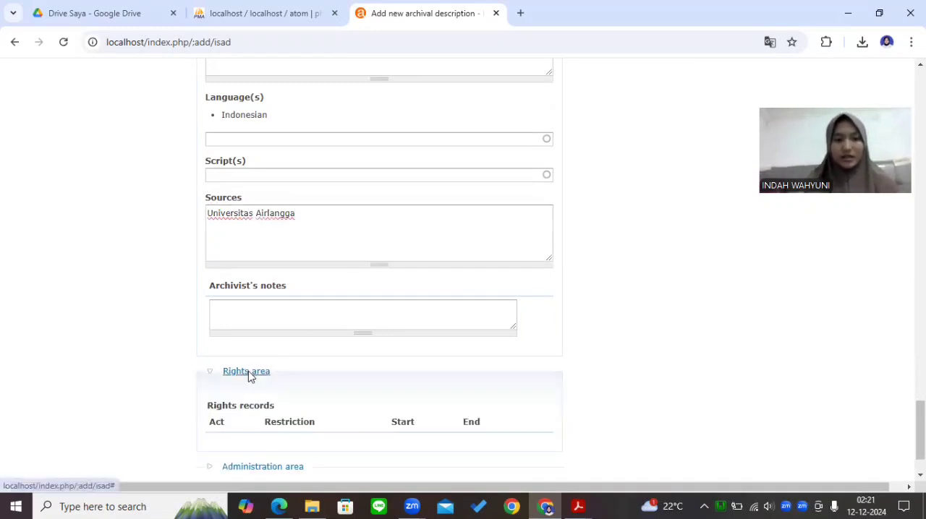
pyautogui.scroll(-1, 920, 430)
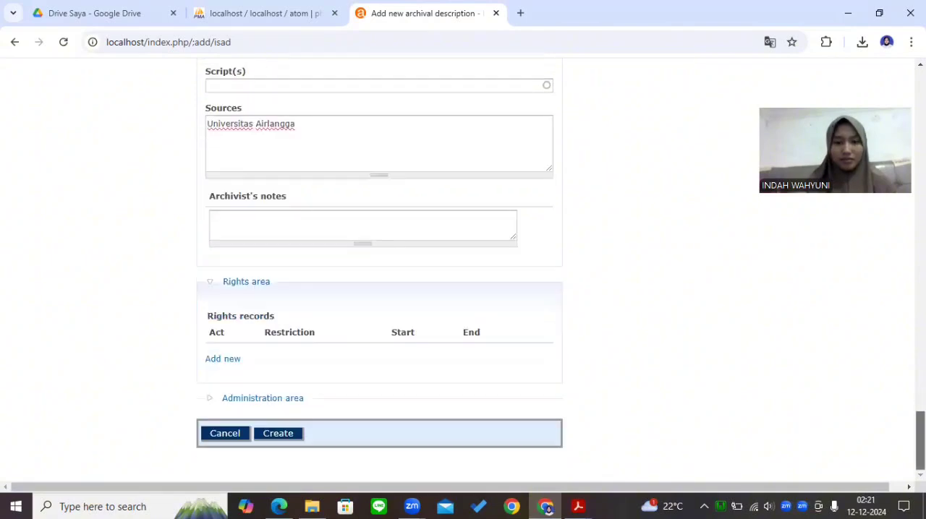
pyautogui.click(253, 399)
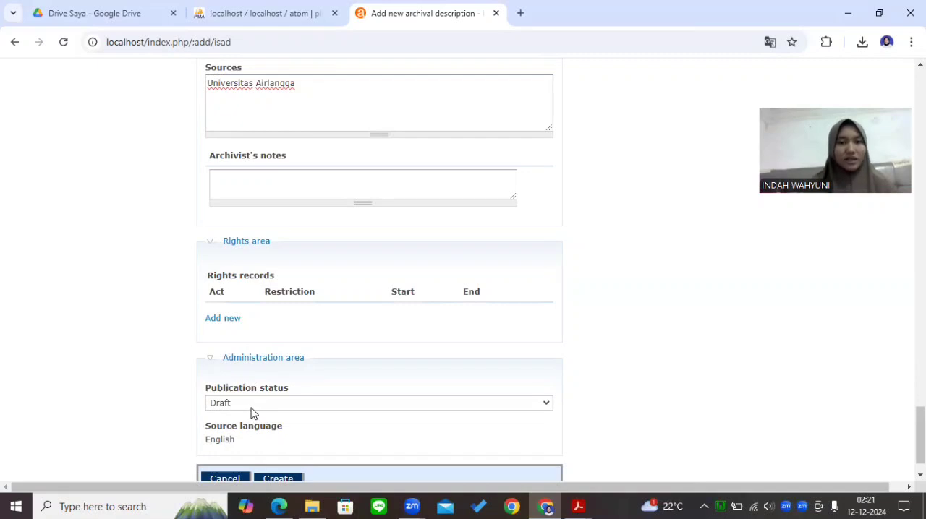
pyautogui.click(251, 408)
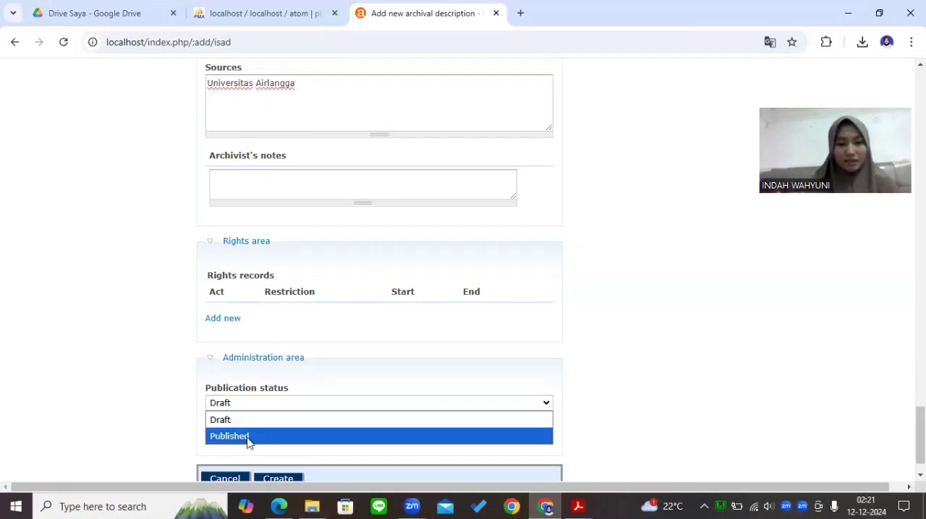
pyautogui.click(246, 437)
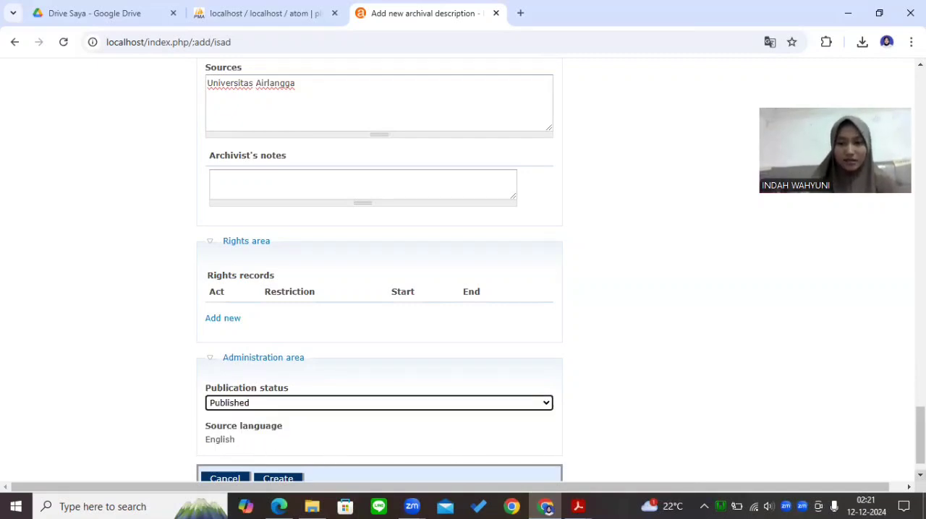
# Submit the completed form to create the PROJEK TDRC archival description
pyautogui.scroll(-1, 226, 425)
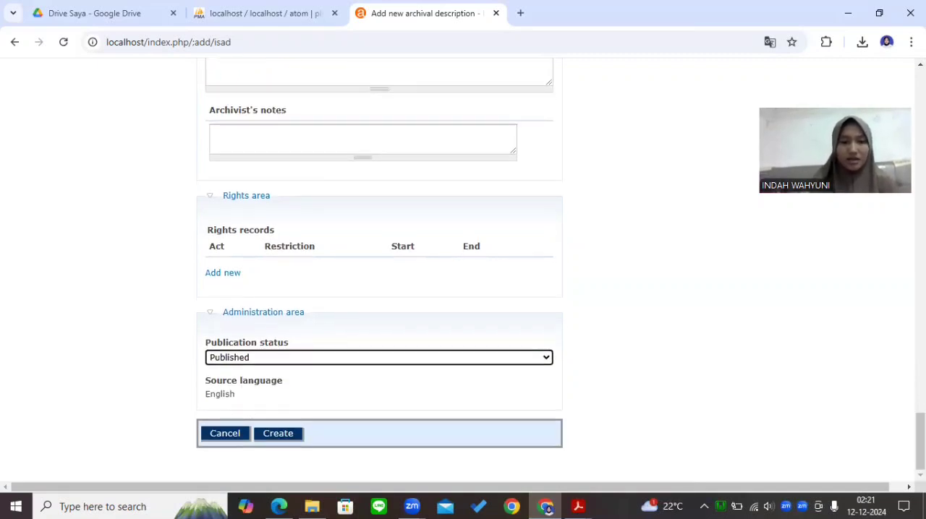
pyautogui.click(289, 434)
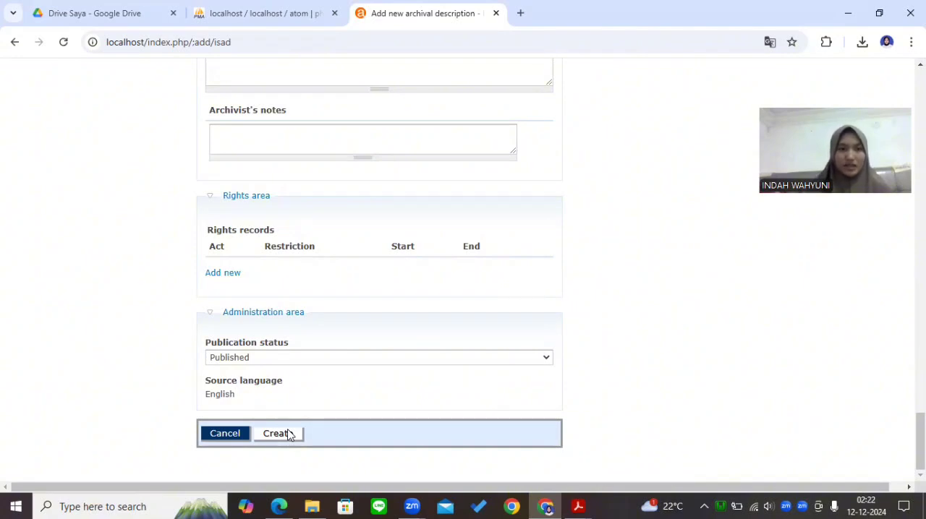
pyautogui.click(290, 434)
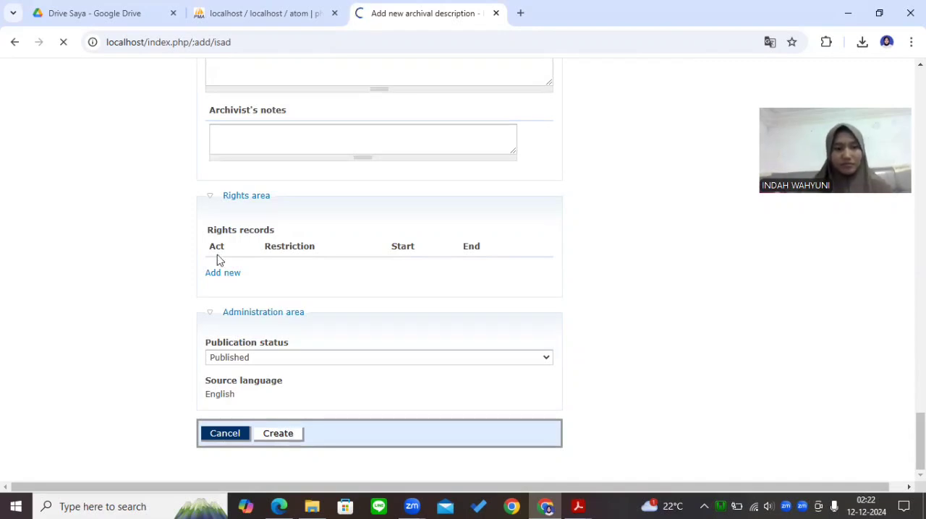
pyautogui.click(210, 200)
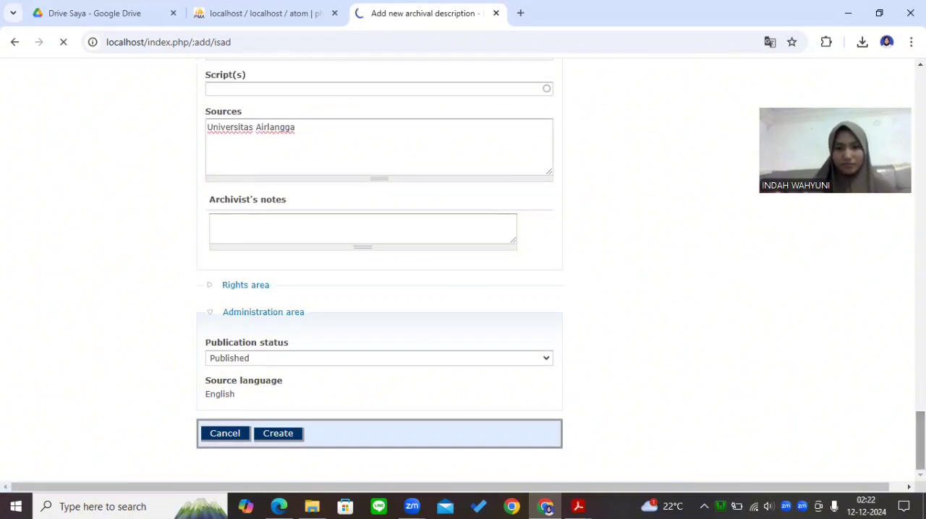
pyautogui.scroll(10, 379, 268)
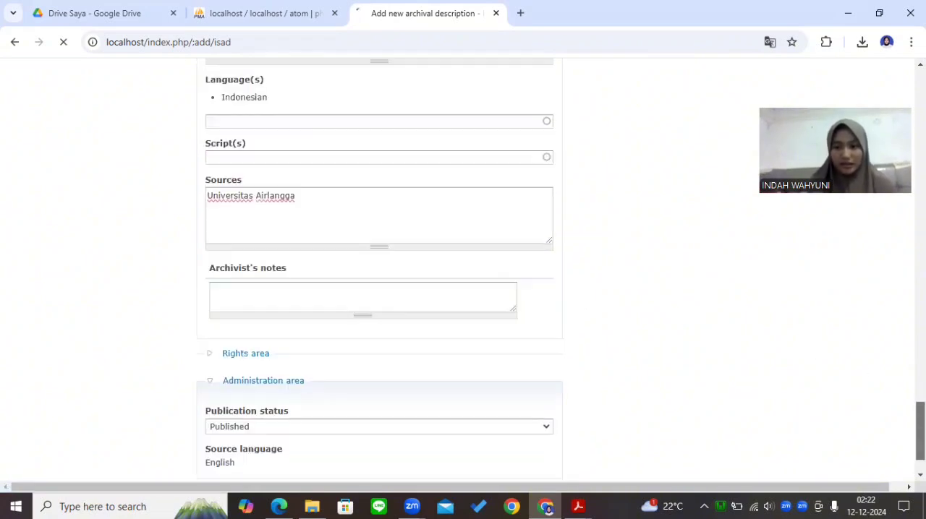
pyautogui.scroll(20, 379, 267)
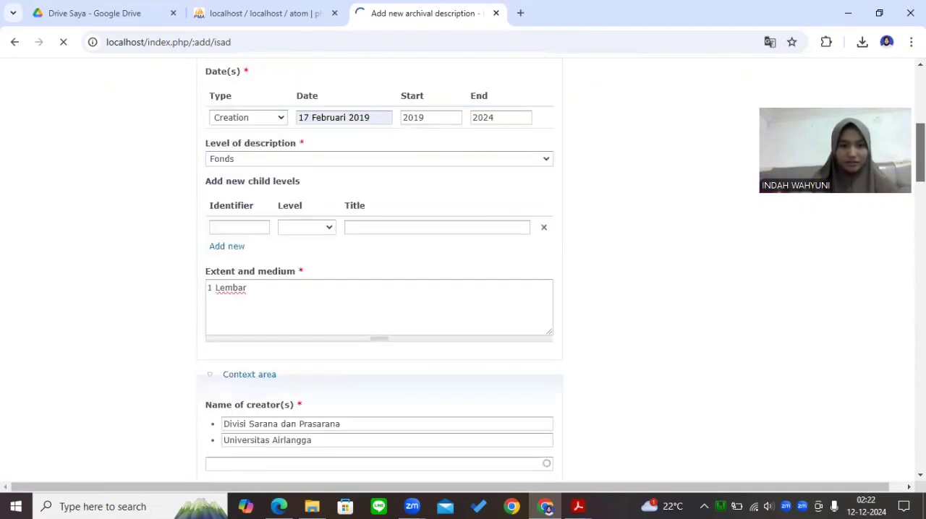
pyautogui.scroll(5, 379, 267)
pyautogui.moveTo(923, 108); pyautogui.dragTo(925, 502)
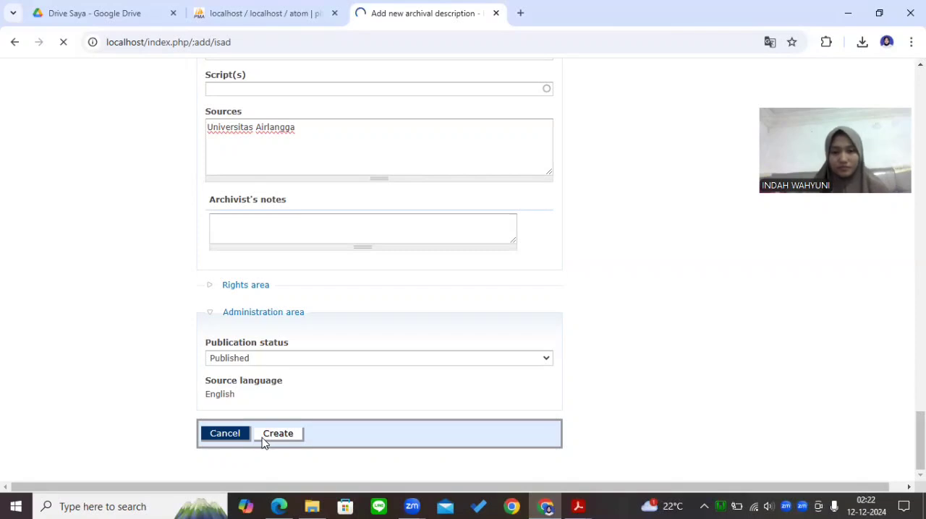
pyautogui.scroll(8, 379, 275)
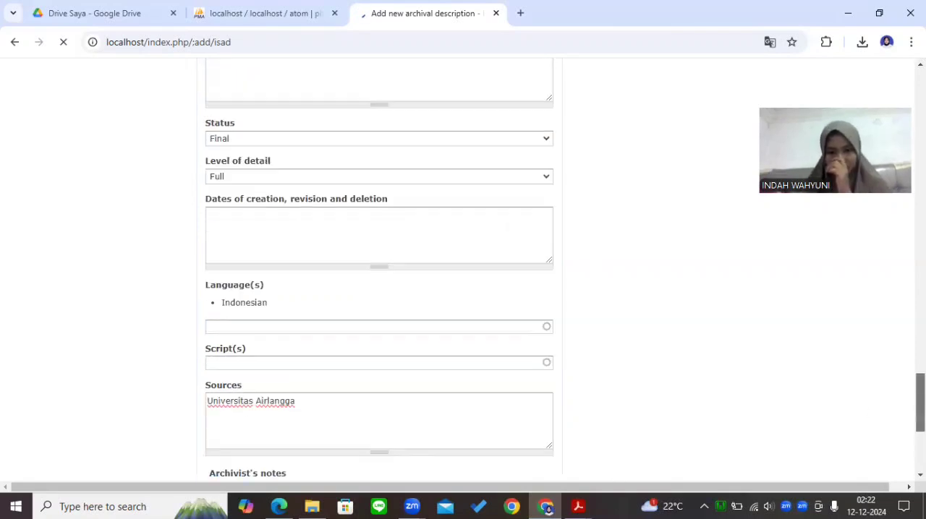
pyautogui.scroll(-8, 379, 275)
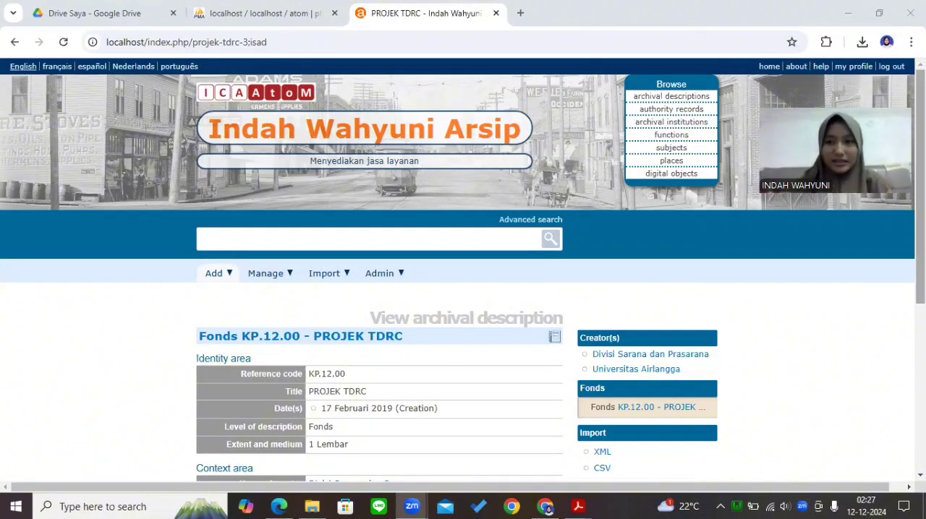
# Review the saved PROJEK TDRC description from its identity area through its description control area
pyautogui.scroll(-1, 463, 270)
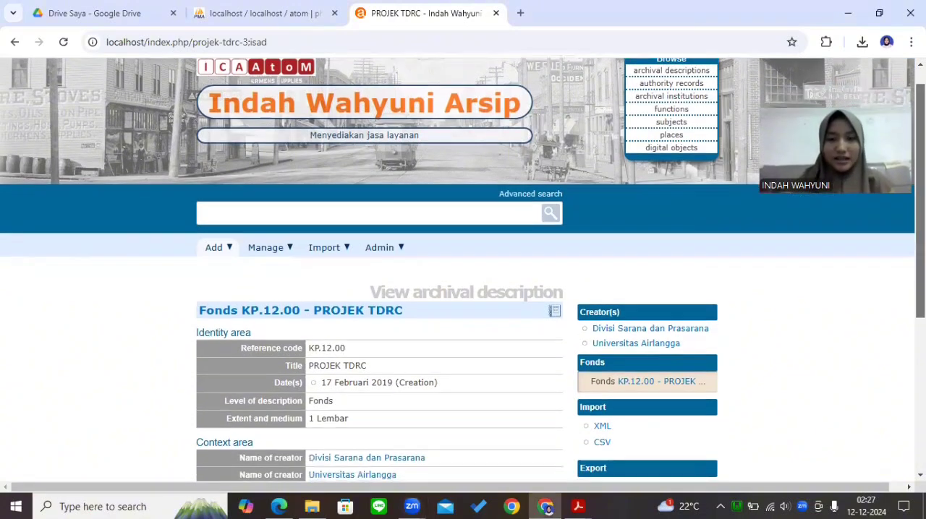
pyautogui.scroll(-1, 463, 269)
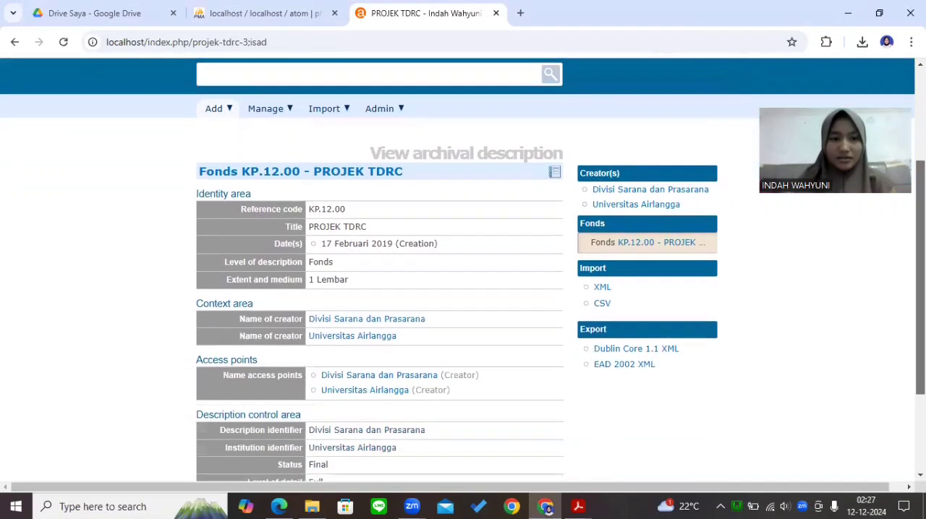
pyautogui.scroll(-2, 463, 270)
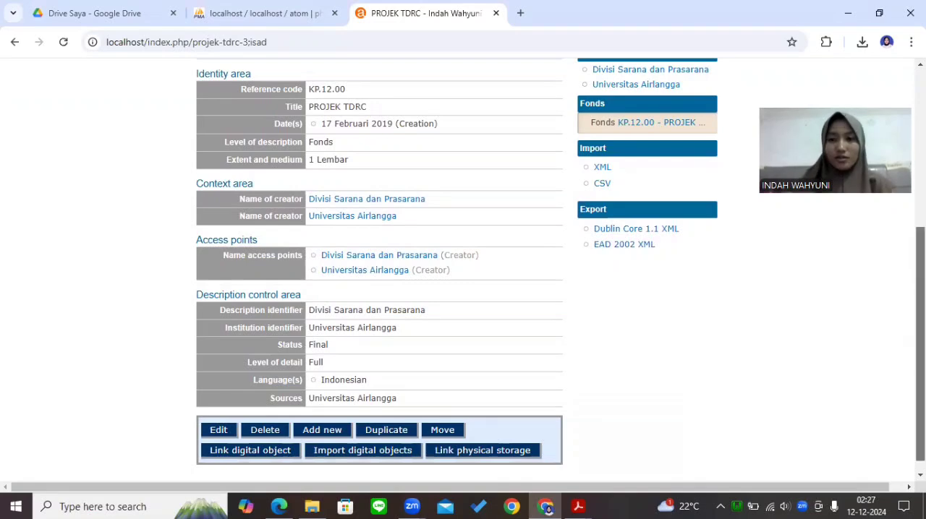
pyautogui.scroll(2, 463, 270)
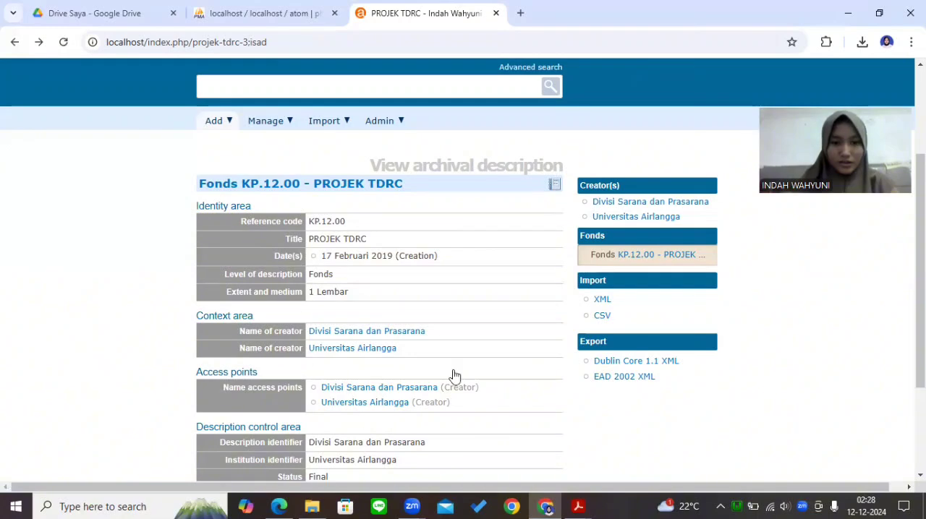
pyautogui.moveTo(920, 283); pyautogui.dragTo(920, 364)
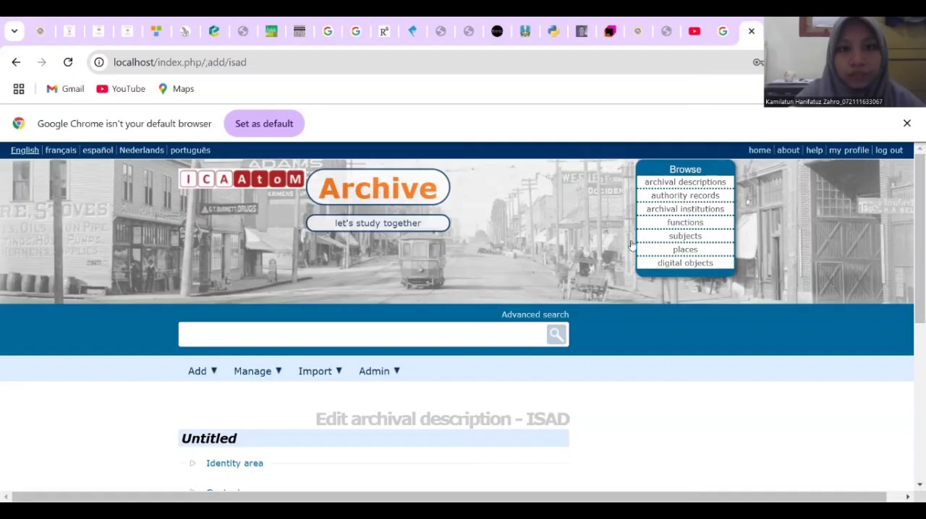
# Expand the Identity area of the new untitled ISAD description and enter KP.12.00 as its identifier
pyautogui.scroll(-3, 554, 273)
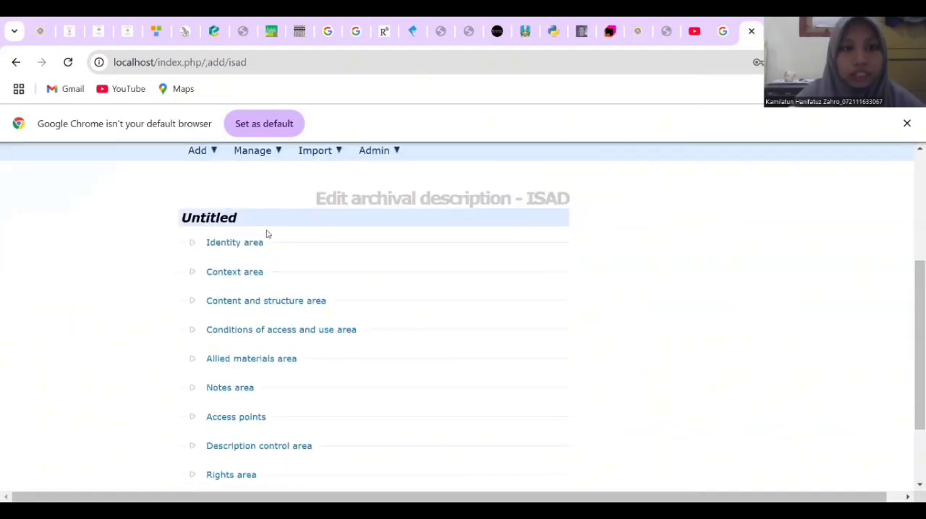
pyautogui.click(243, 245)
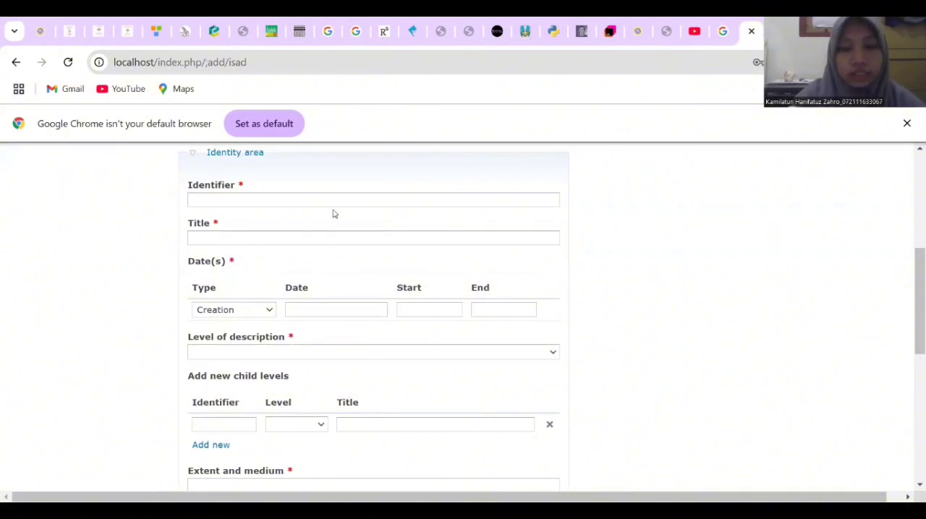
pyautogui.click(300, 202)
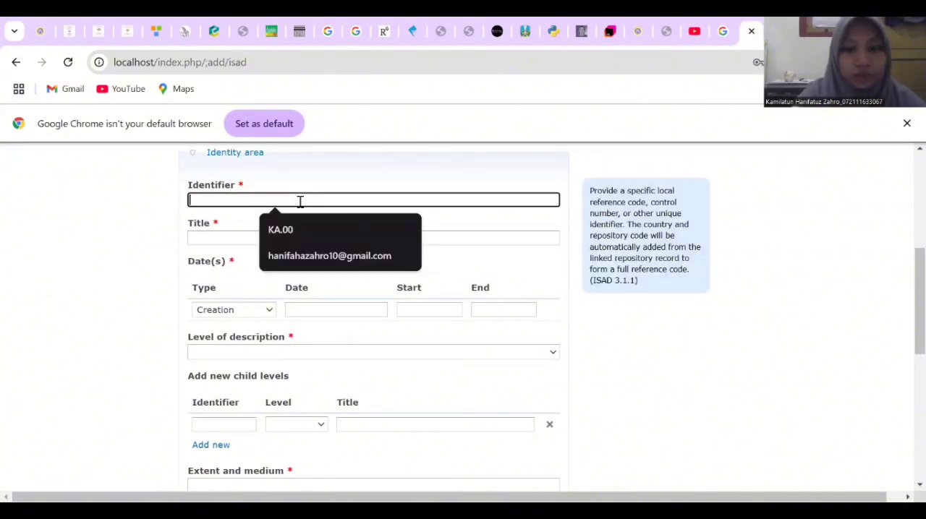
pyautogui.write('KP.')
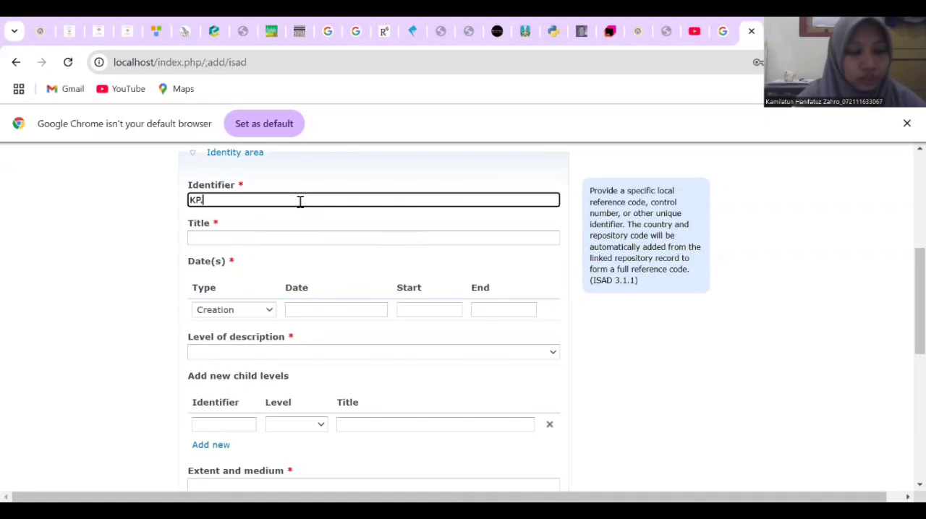
pyautogui.write('12.00')
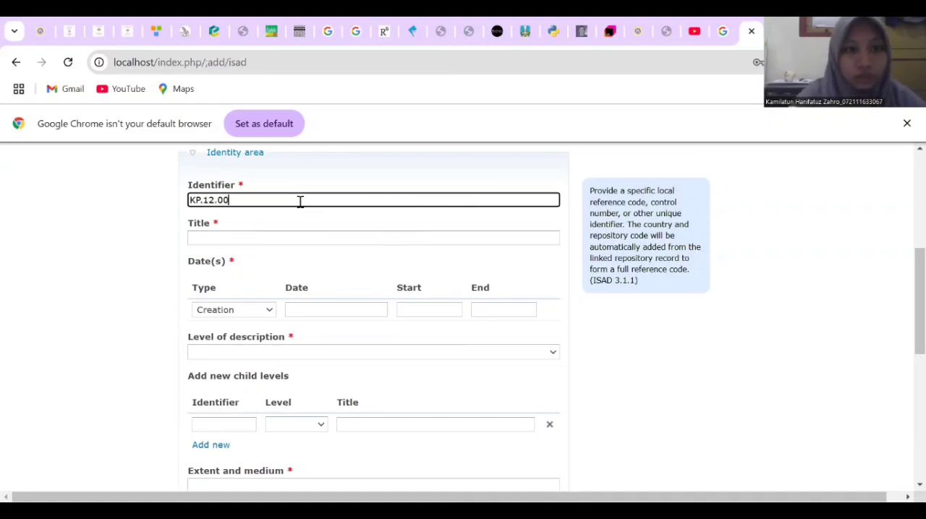
# Title the new archival description Penanganan Covid-19 di Universitas Airlangga
pyautogui.click(279, 234)
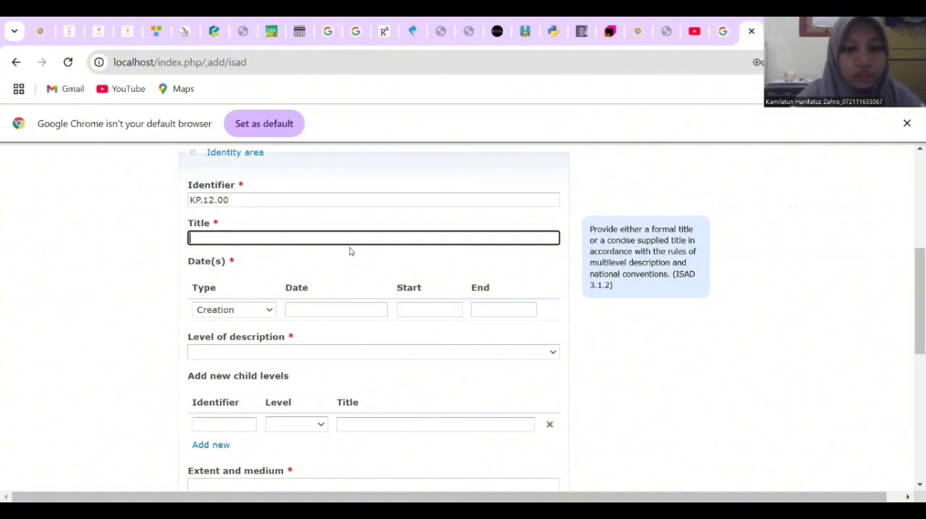
pyautogui.write('p')
pyautogui.press('BackSpace')
pyautogui.write('Penangan')
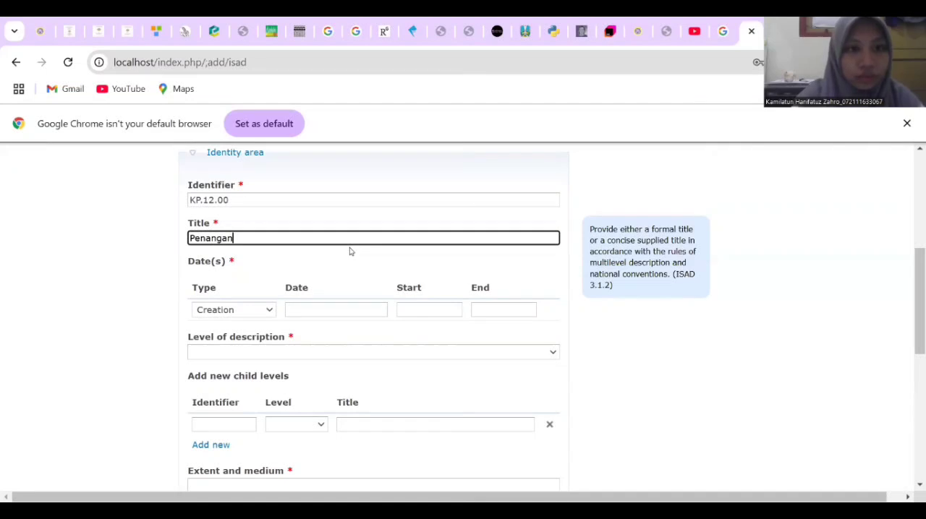
pyautogui.press('BackSpace')
pyautogui.press('BackSpace')
pyautogui.write('enan C')
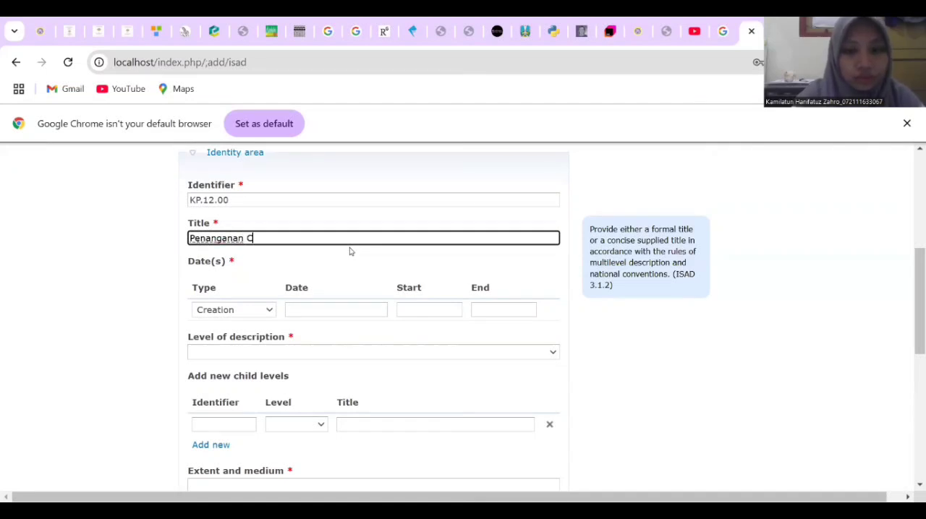
pyautogui.write('ovid-19 ')
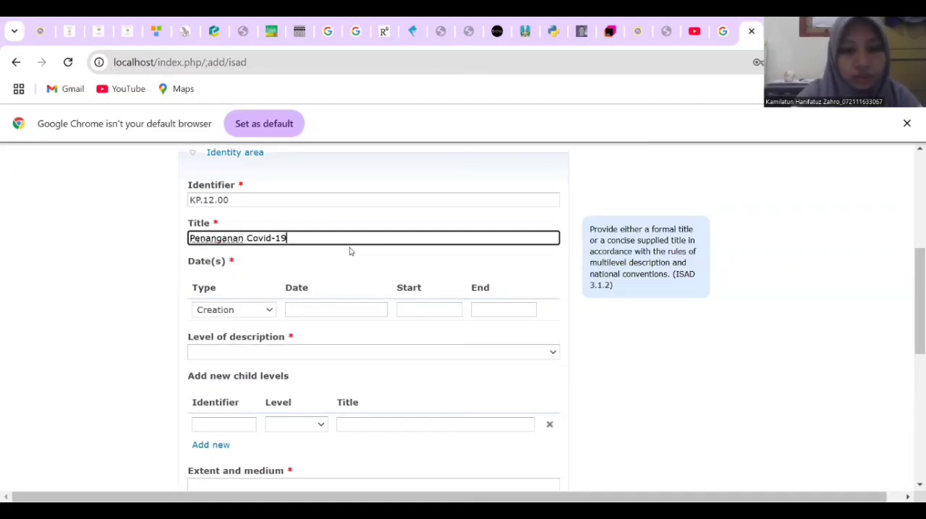
pyautogui.write('di Uni')
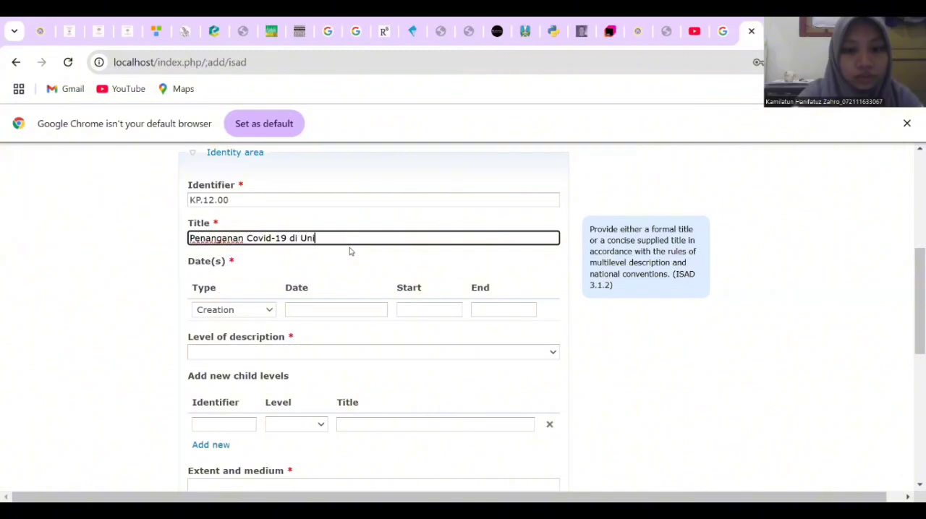
pyautogui.write('versitas A')
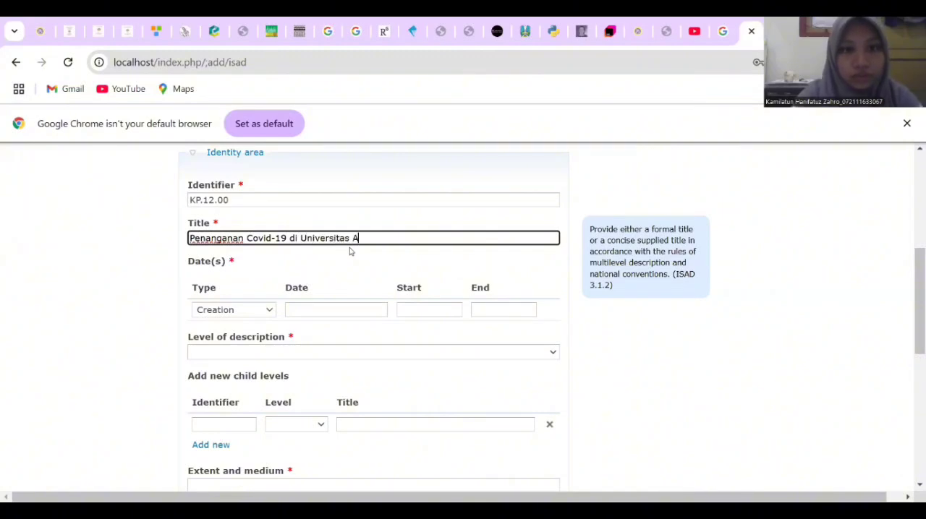
pyautogui.write('irlangga')
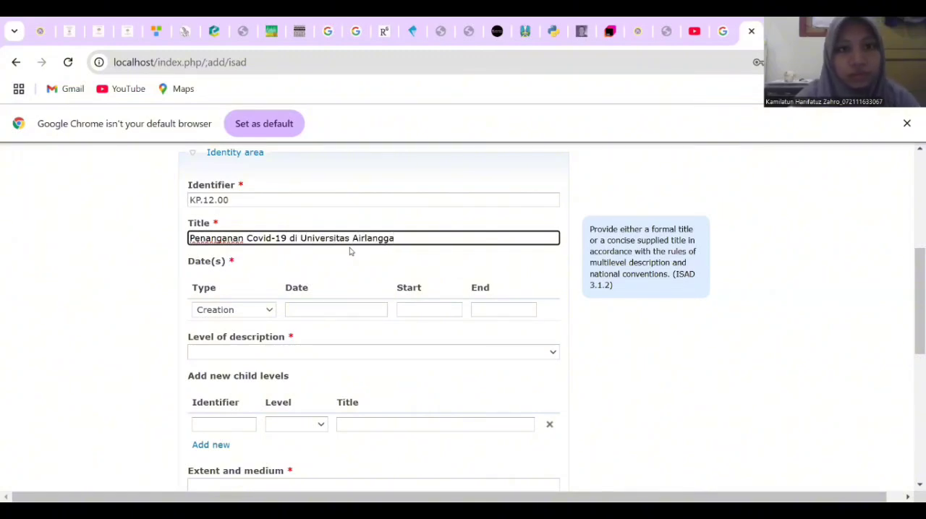
# Enter 15 Oktober 2020 as the creation date of the Penanganan Covid-19 di Universitas Airlangga description
pyautogui.click(333, 309)
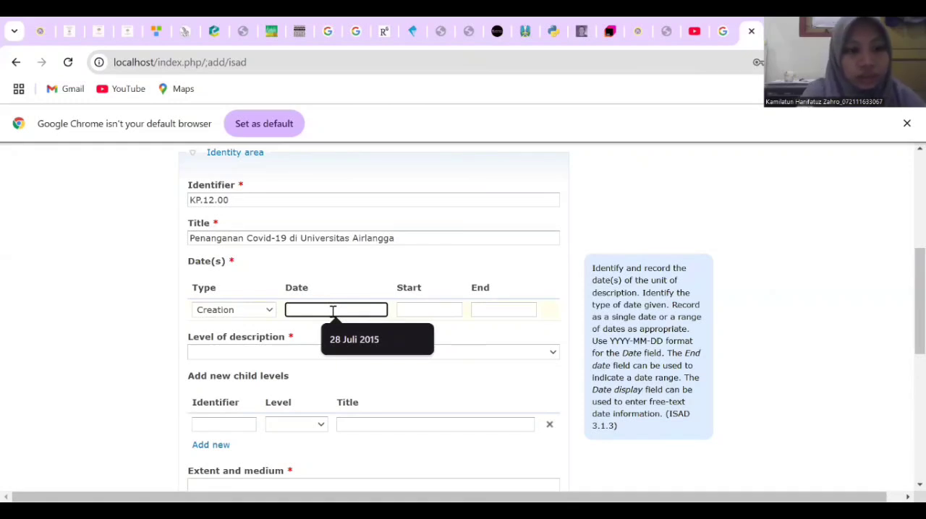
pyautogui.write('15')
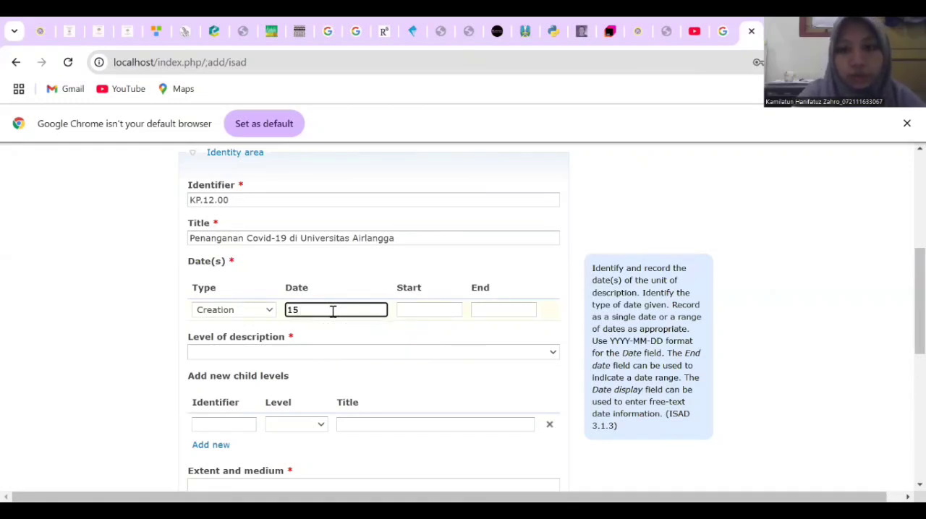
pyautogui.write(' Oktob')
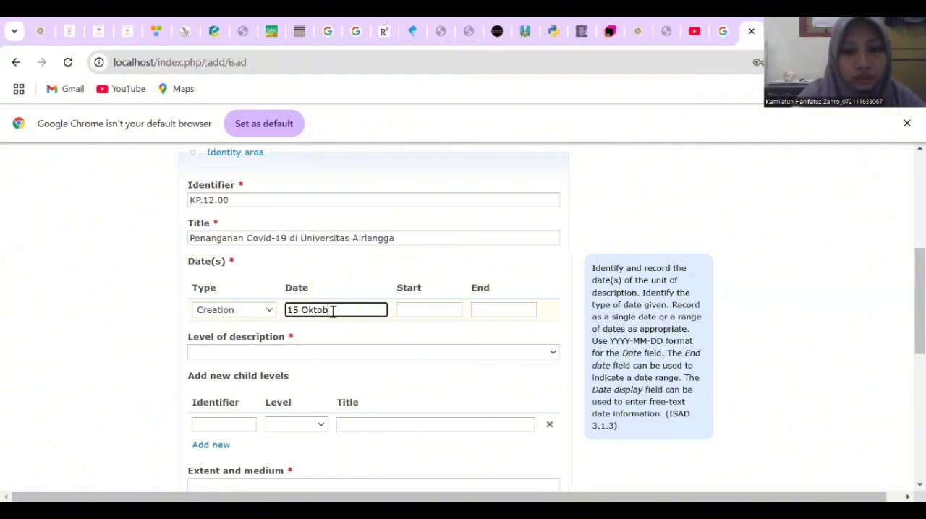
pyautogui.write('er 2')
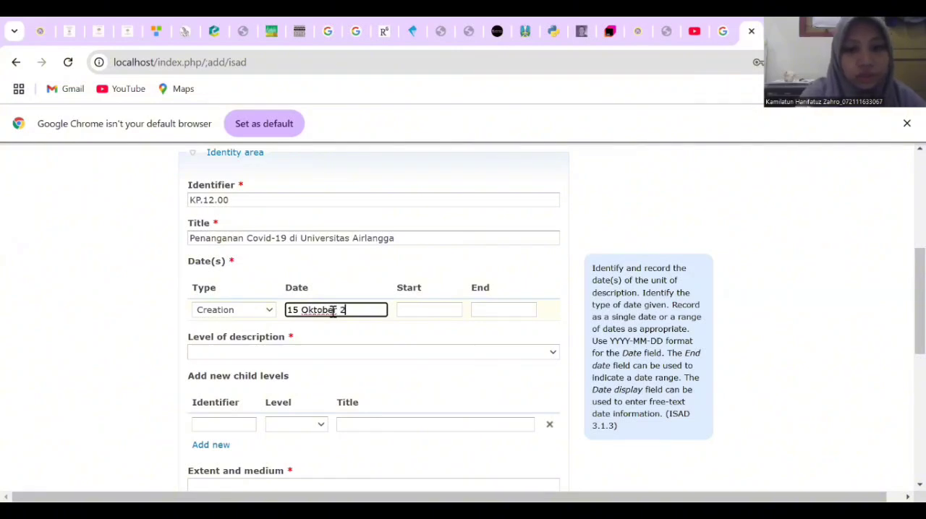
pyautogui.write('02')
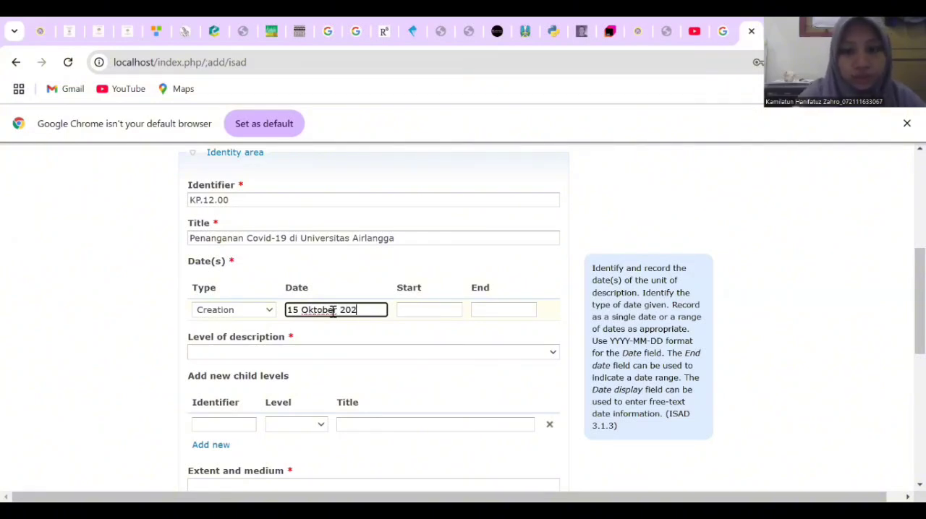
pyautogui.write('0')
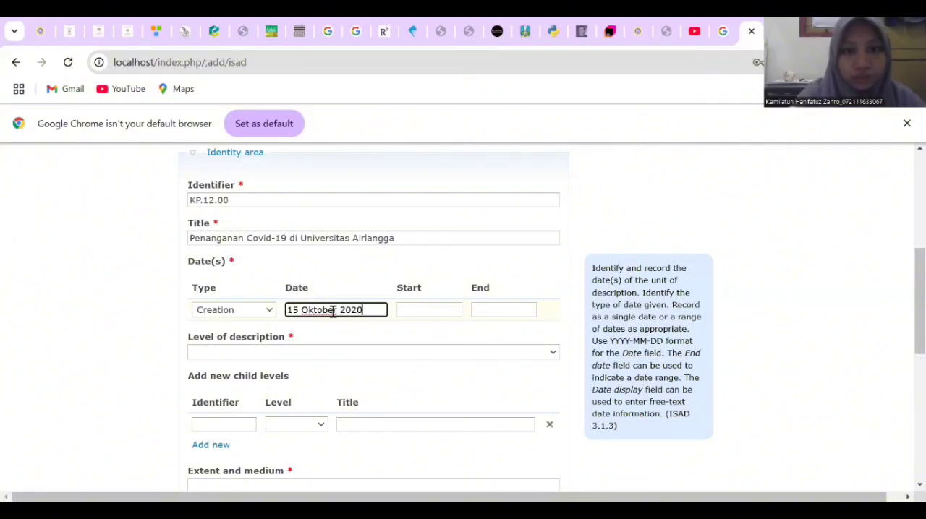
# Set the level of description to Fonds
pyautogui.click(423, 352)
pyautogui.scroll(-1, 539, 330)
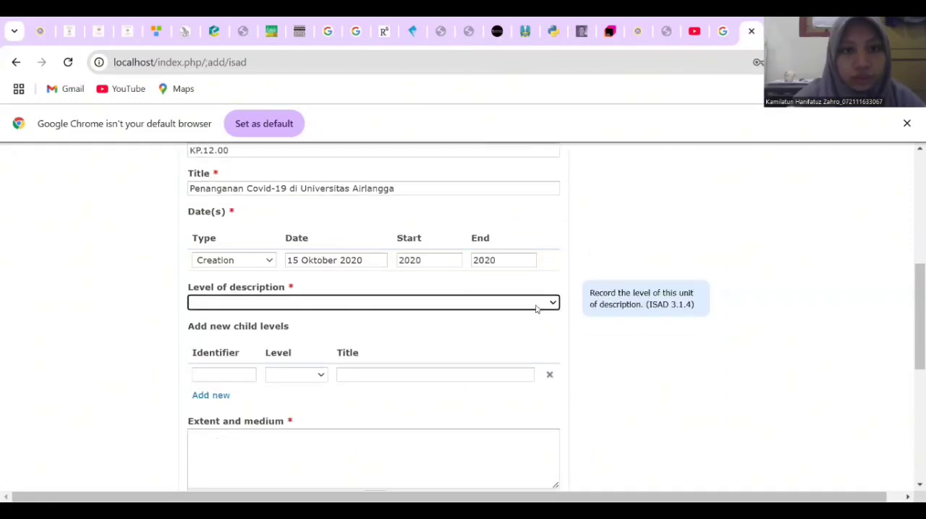
pyautogui.click(534, 305)
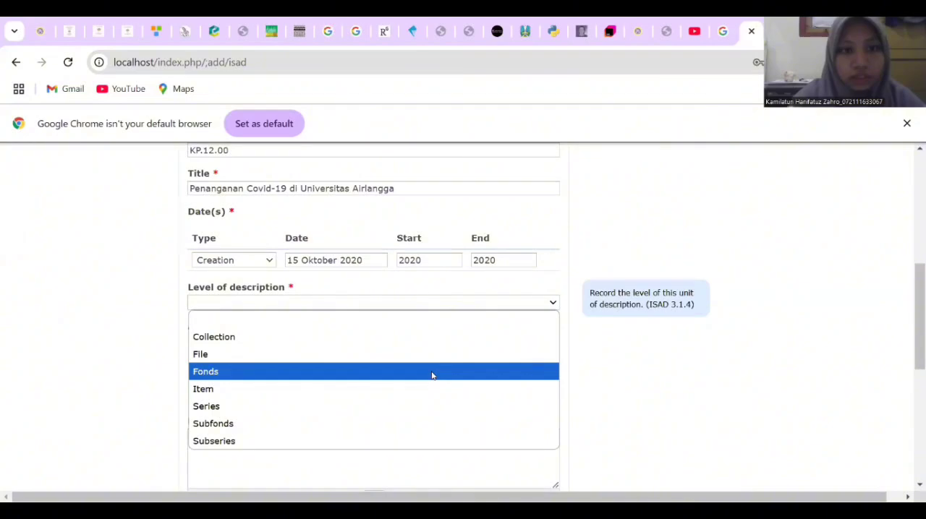
pyautogui.click(513, 368)
# Record the extent and medium of the material as 1 Lembar
pyautogui.scroll(-3, 513, 371)
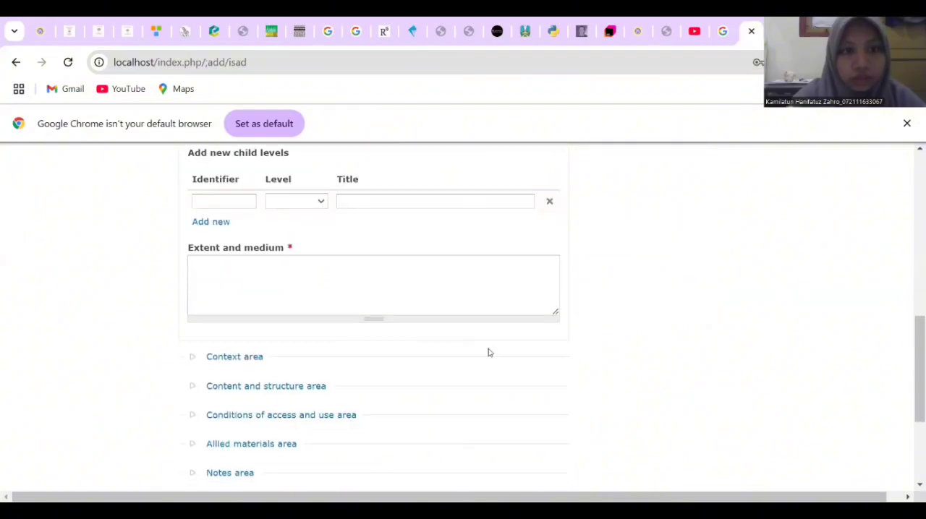
pyautogui.click(422, 282)
pyautogui.write('1 ')
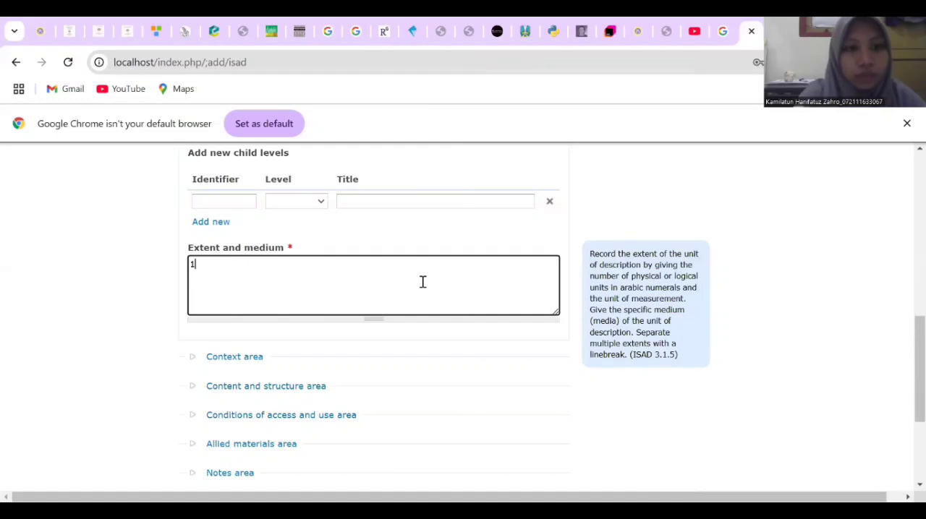
pyautogui.write('Le')
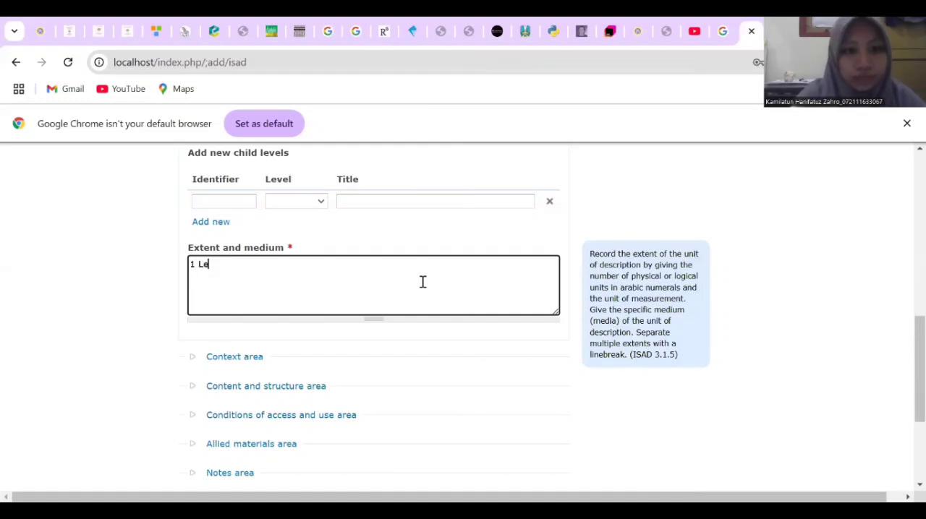
pyautogui.write('mbar')
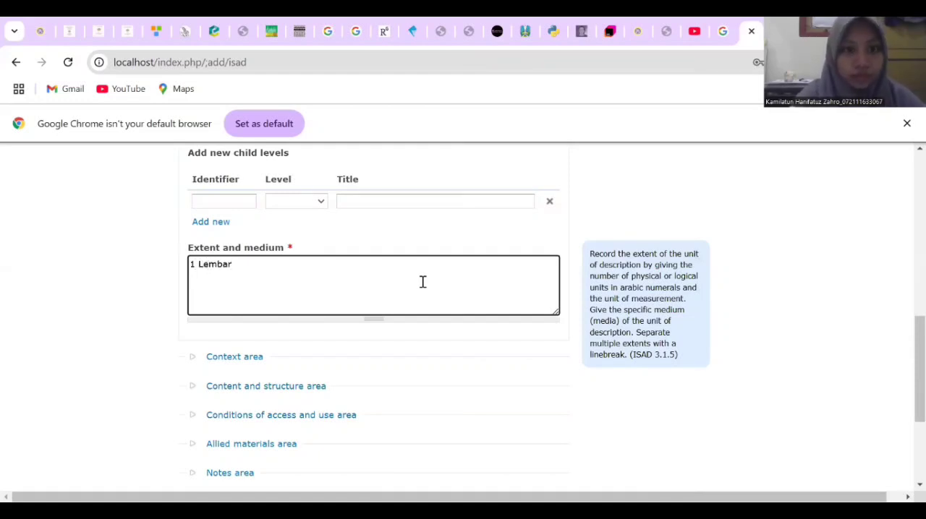
# Expand the Context area and add Divisi Layanan Internasional as the name of the creator
pyautogui.scroll(-3, 535, 340)
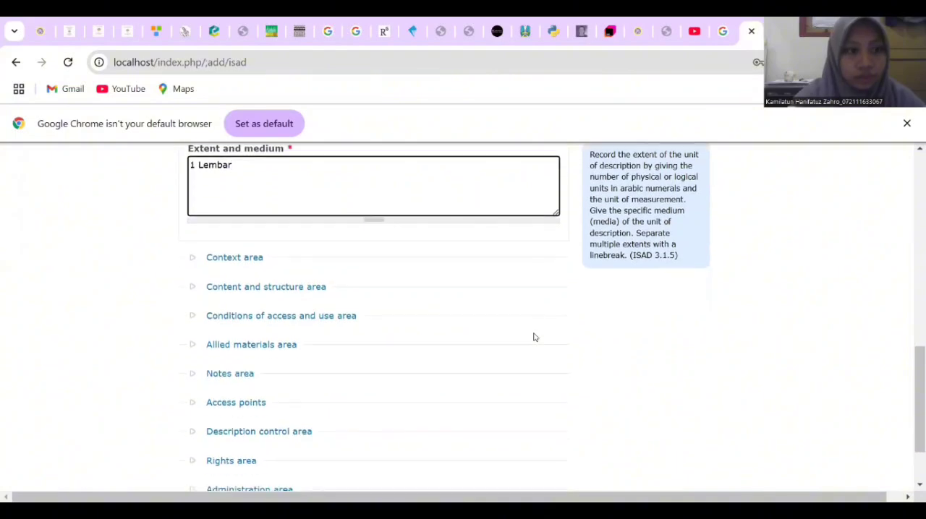
pyautogui.click(250, 246)
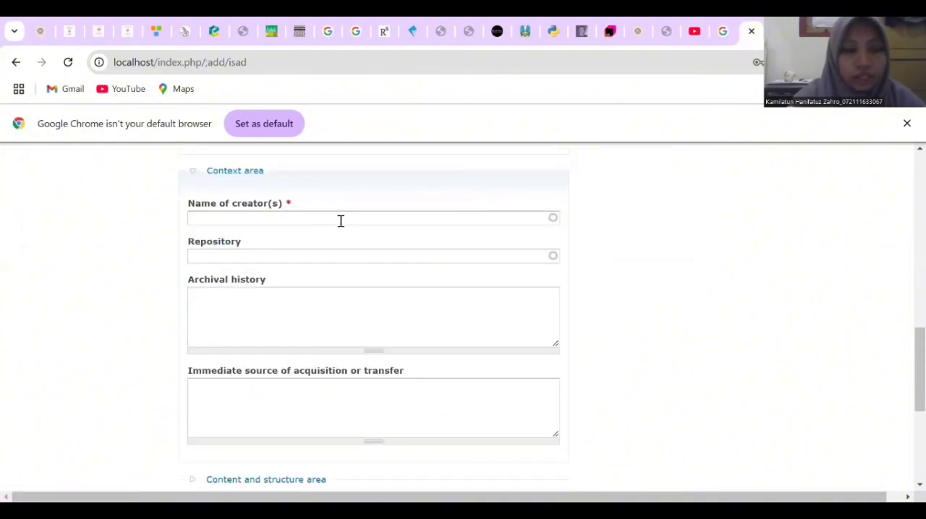
pyautogui.click(340, 221)
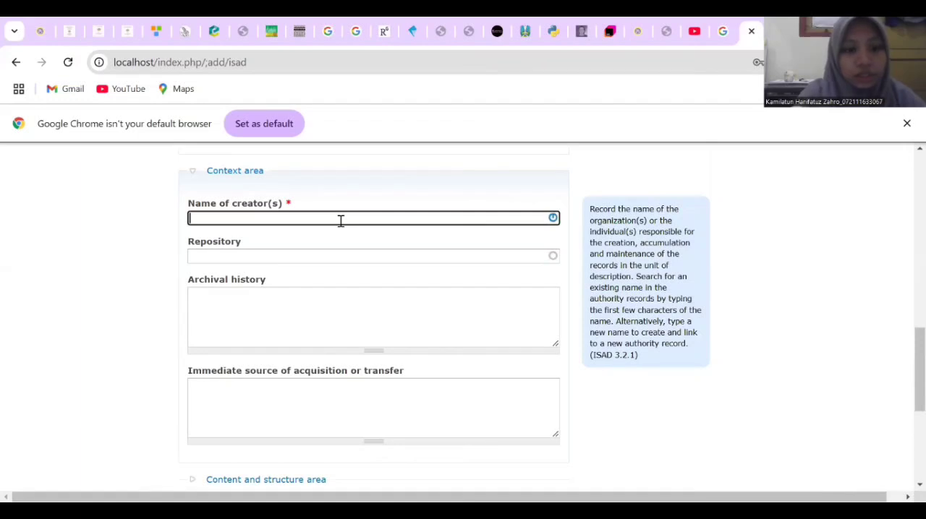
pyautogui.write('Divisi L')
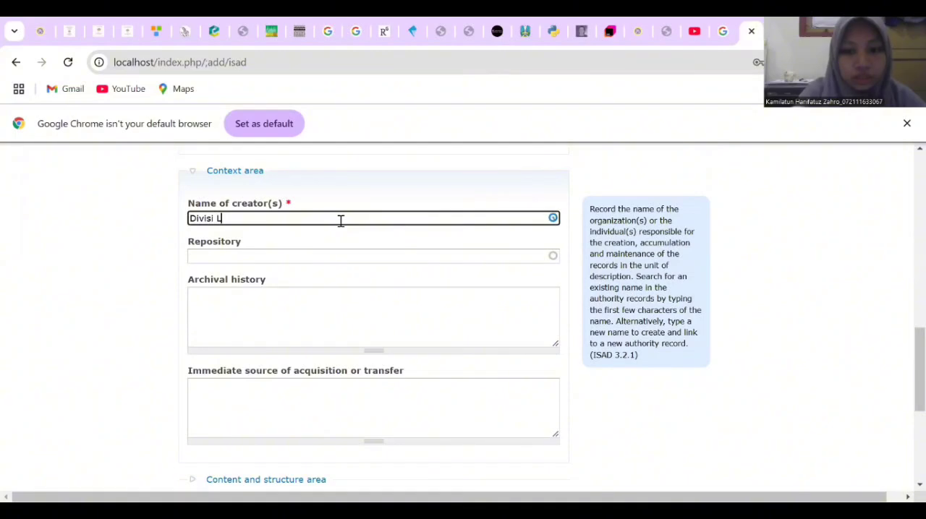
pyautogui.write('ayana')
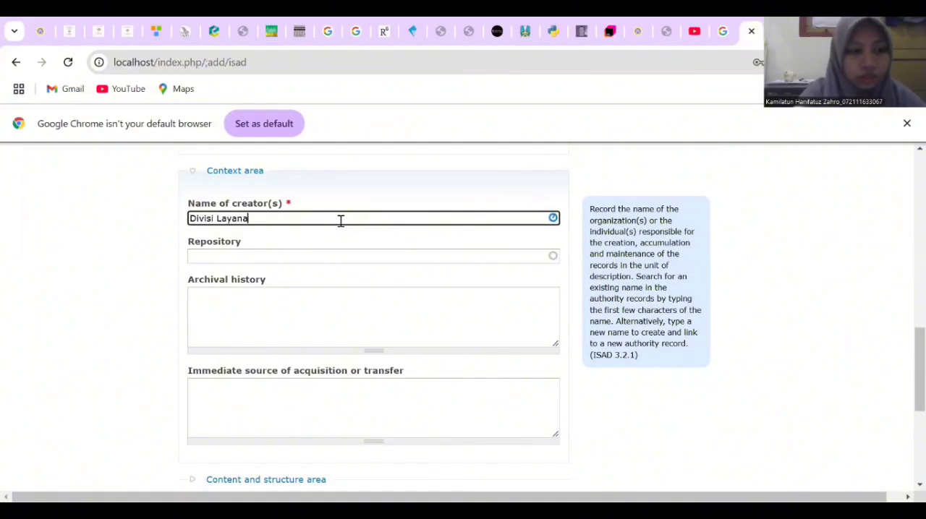
pyautogui.write('n In')
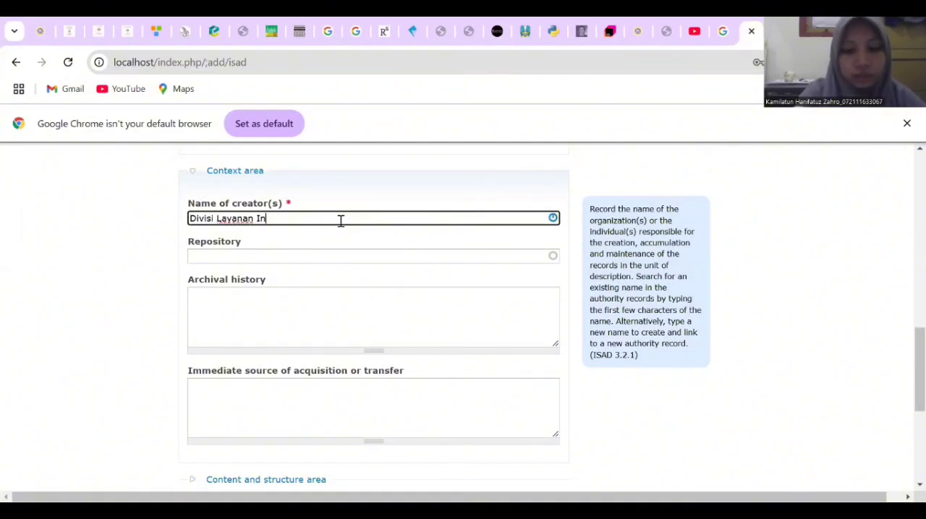
pyautogui.write('ternasional')
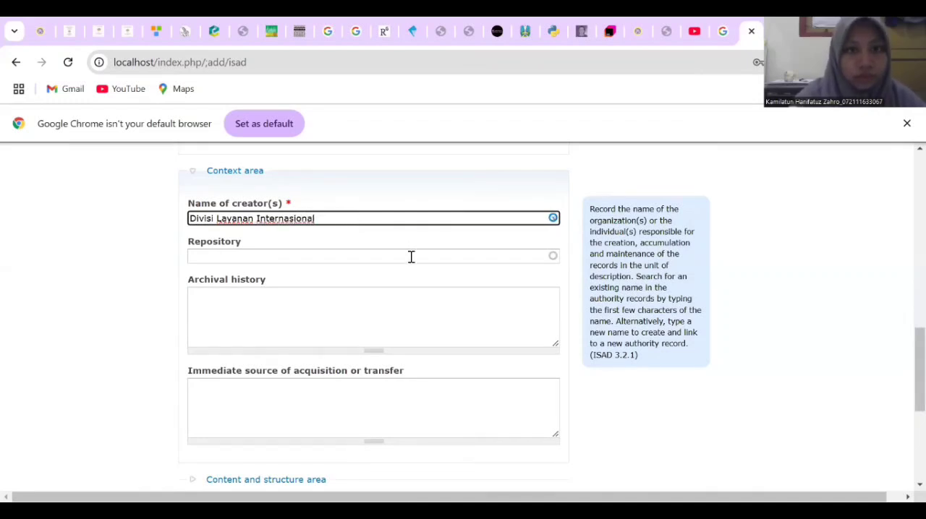
pyautogui.press('Return')
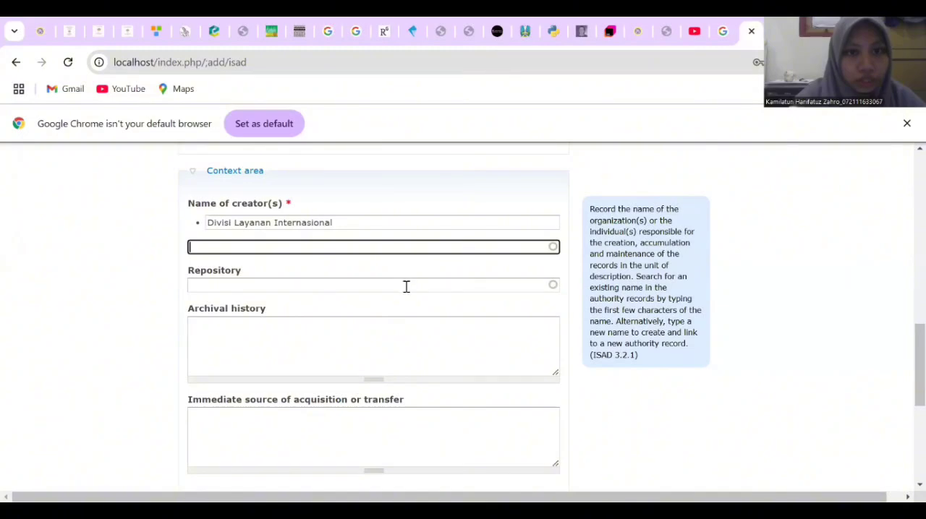
# Enter Universitas Airlangga as the repository in the Context area
pyautogui.click(407, 285)
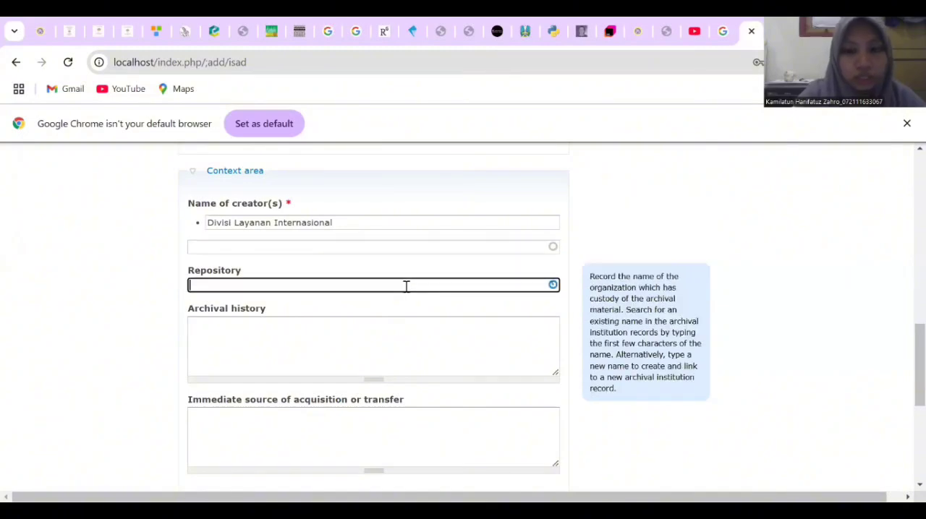
pyautogui.write('Univers')
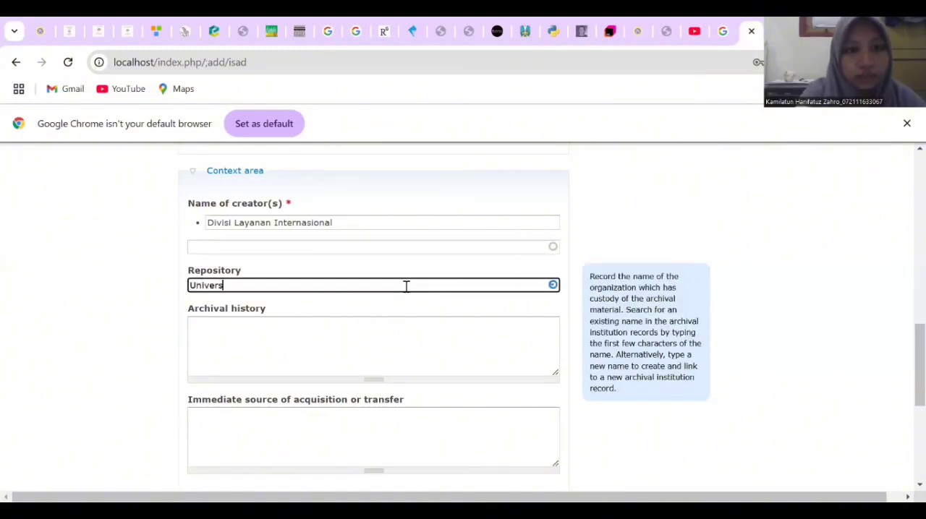
pyautogui.write('itas Airlangga')
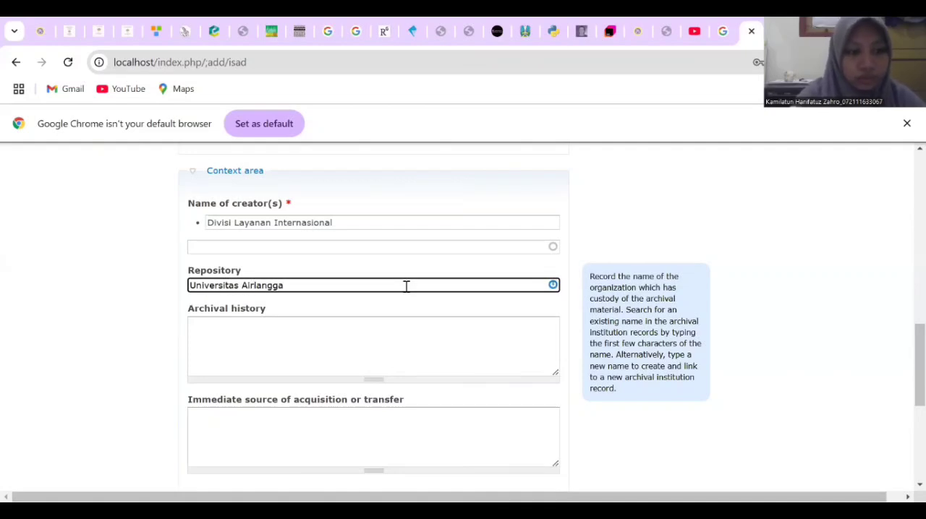
# Expand the Content and structure area and paste the copied summary of the COVID-19 rapid/PCR test photos into Scope and content
pyautogui.scroll(-3, 492, 311)
pyautogui.scroll(-2, 492, 310)
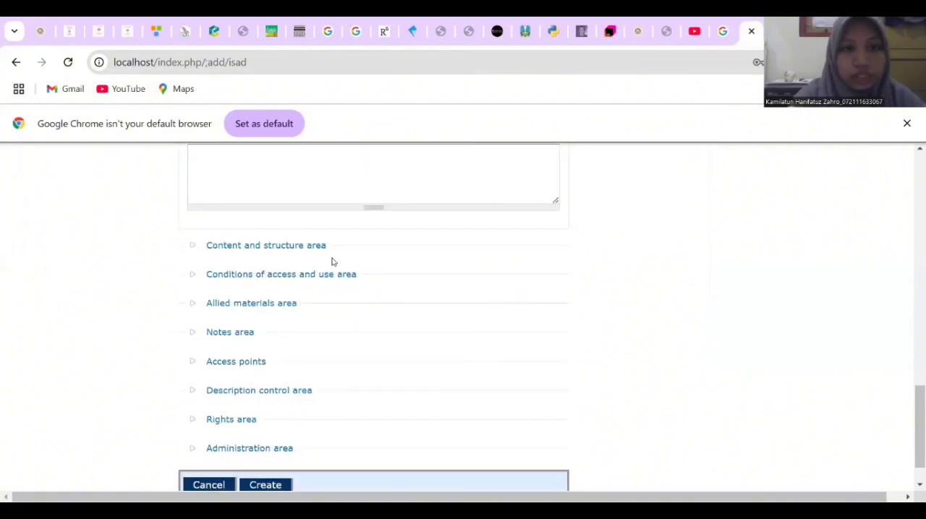
pyautogui.click(327, 246)
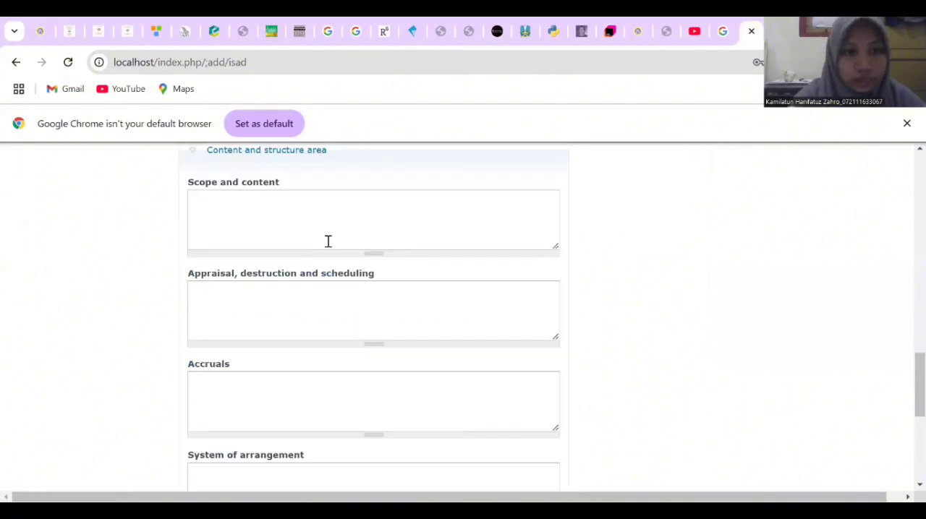
pyautogui.click(373, 210)
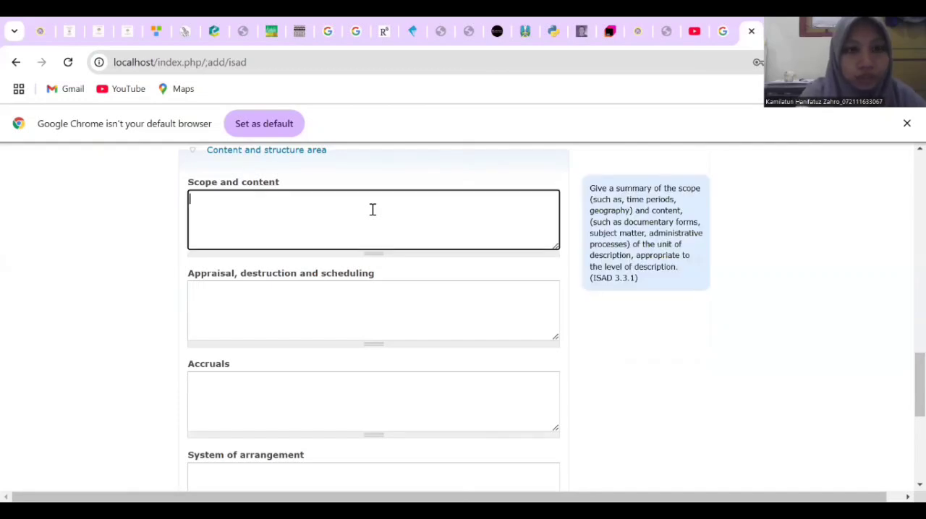
pyautogui.write('Foto Kegiatan pemeriksaan tes rapid/PCR COVID-19 yang diselenggarakan oleh Rektor Universitas Airlangga pada tahun 2020')
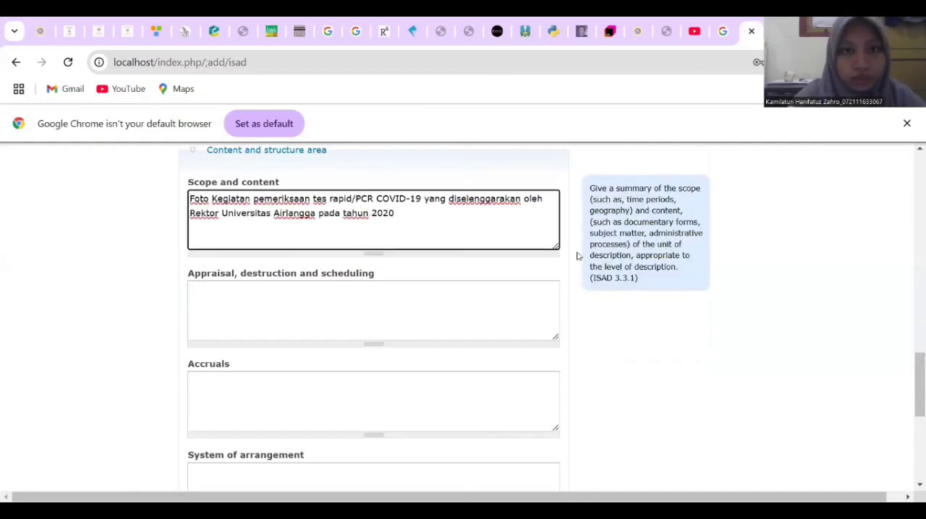
# Expand the Conditions of access and use area and add Indonesian as the language of material
pyautogui.scroll(-5, 600, 304)
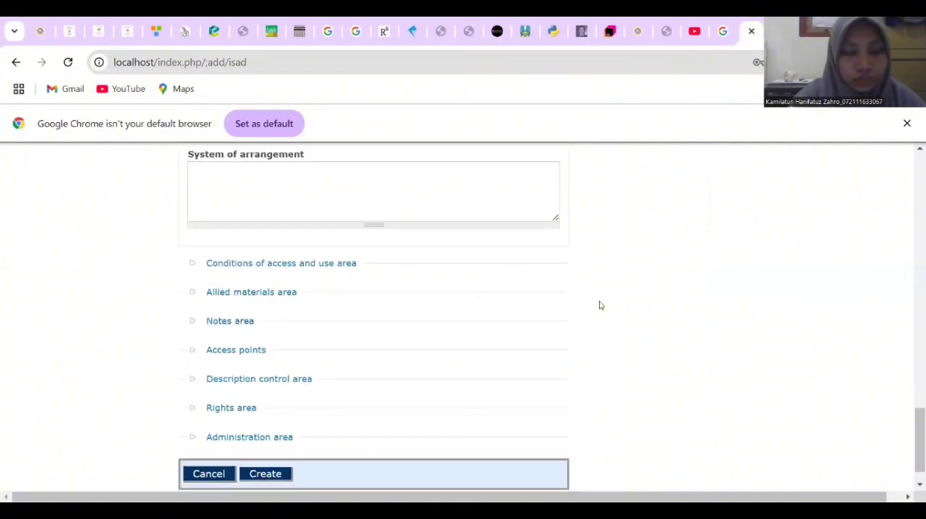
pyautogui.scroll(-1, 600, 304)
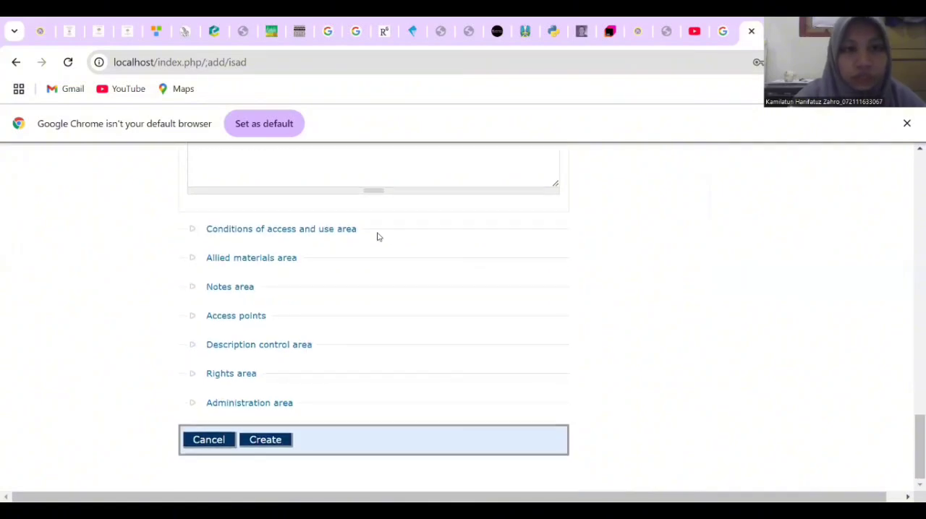
pyautogui.click(321, 237)
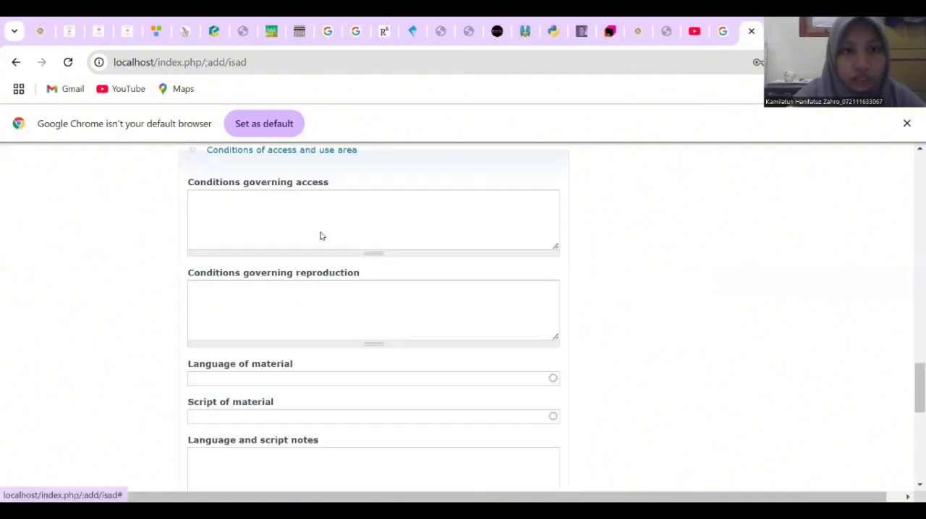
pyautogui.scroll(-1, 445, 242)
pyautogui.scroll(-2, 445, 242)
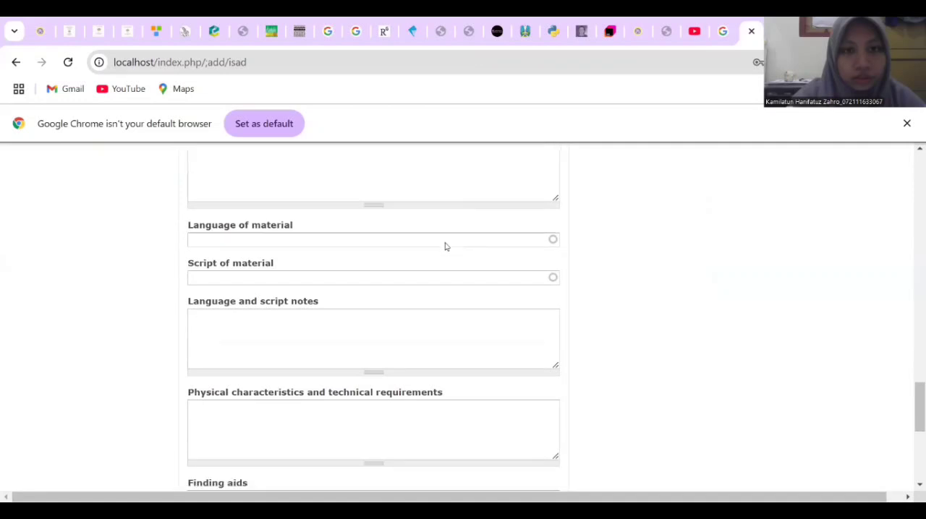
pyautogui.click(449, 241)
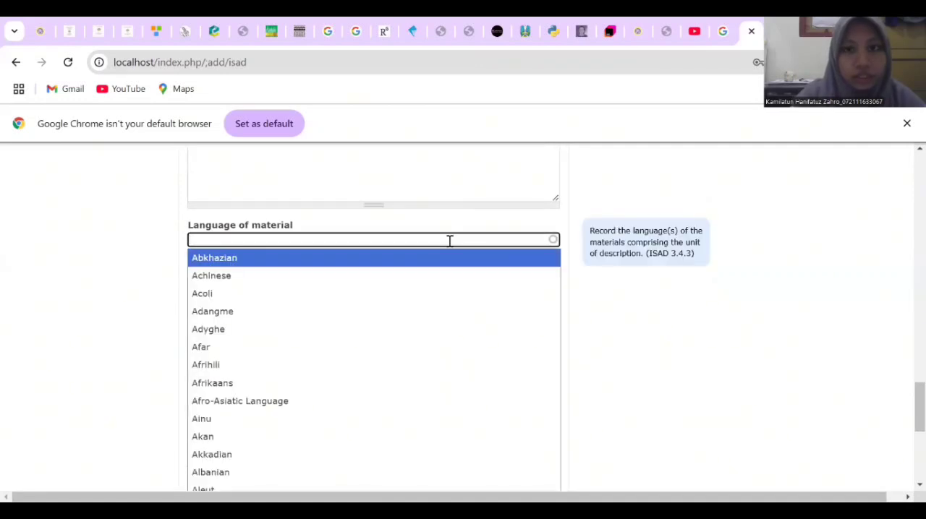
pyautogui.write('In')
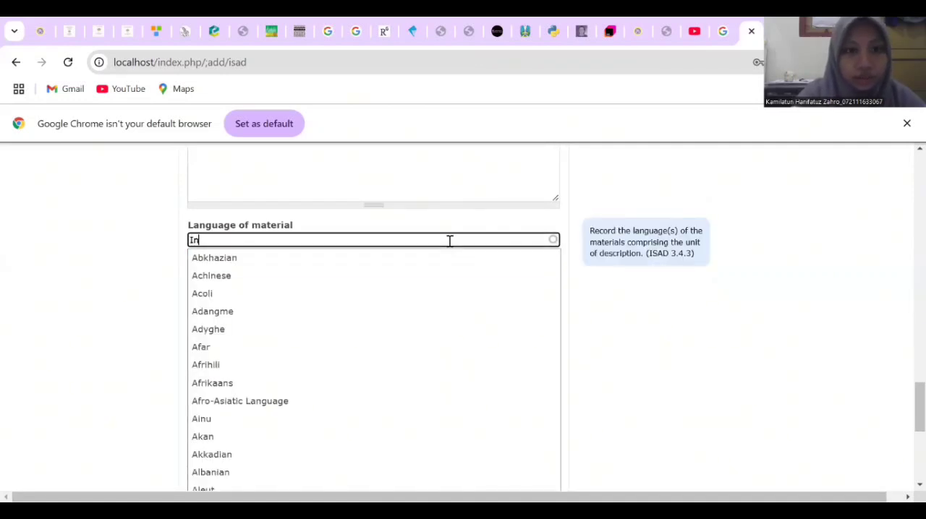
pyautogui.write('donesia')
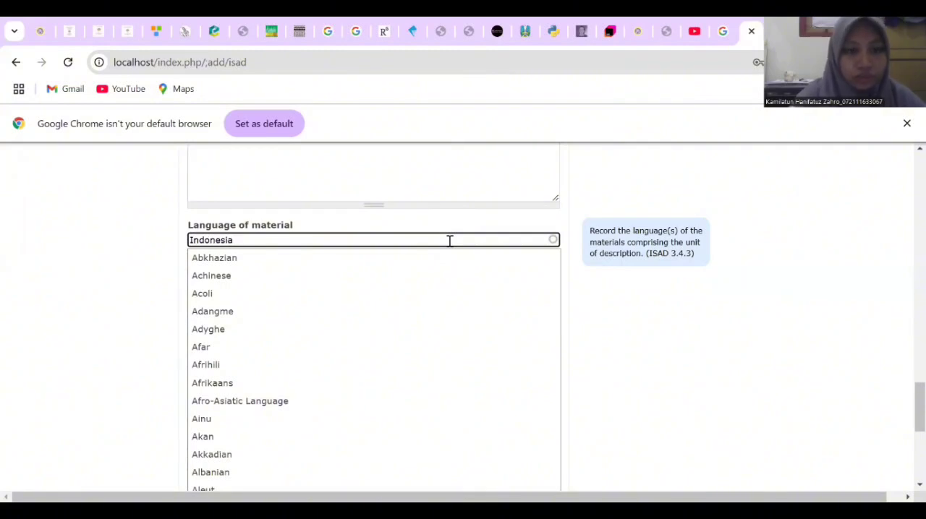
pyautogui.click(469, 262)
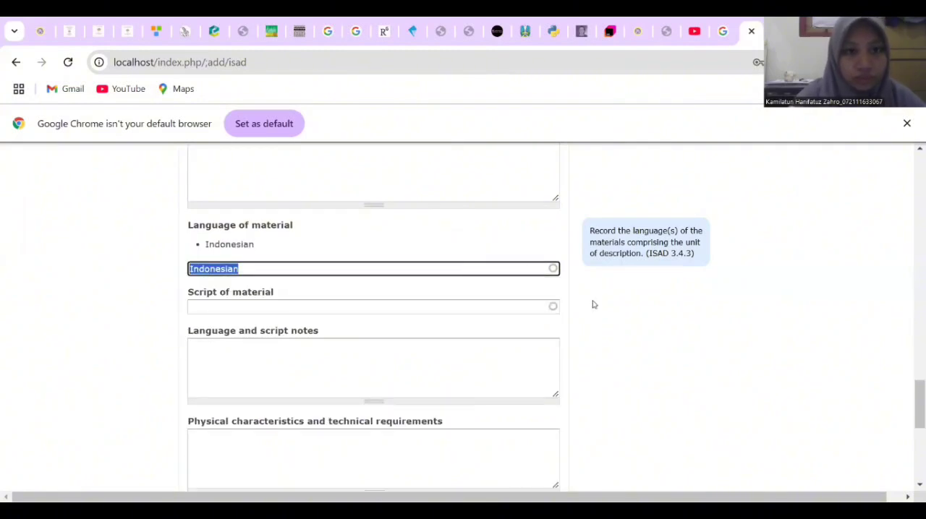
# Expand the Description control area and enter Universitas Airlangga as the institution identifier
pyautogui.scroll(-3, 593, 304)
pyautogui.scroll(-2, 596, 306)
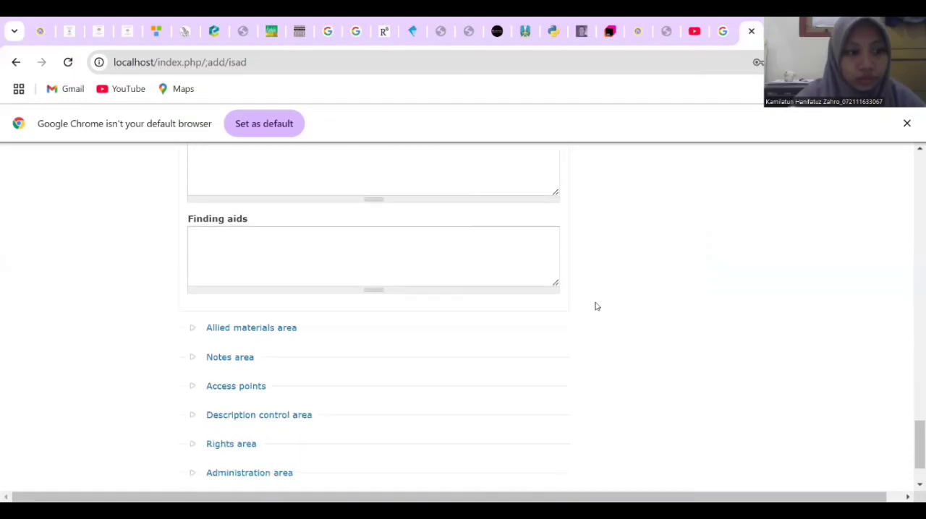
pyautogui.scroll(-1, 584, 305)
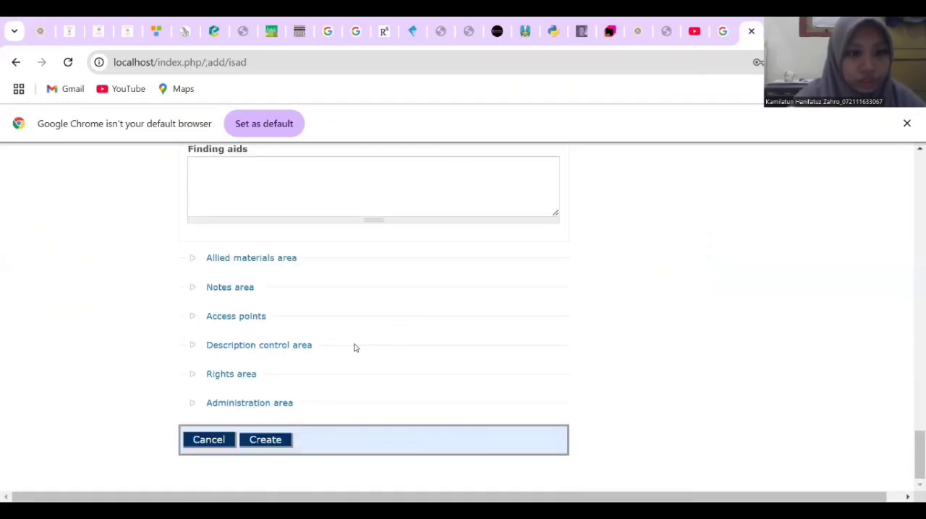
pyautogui.click(296, 346)
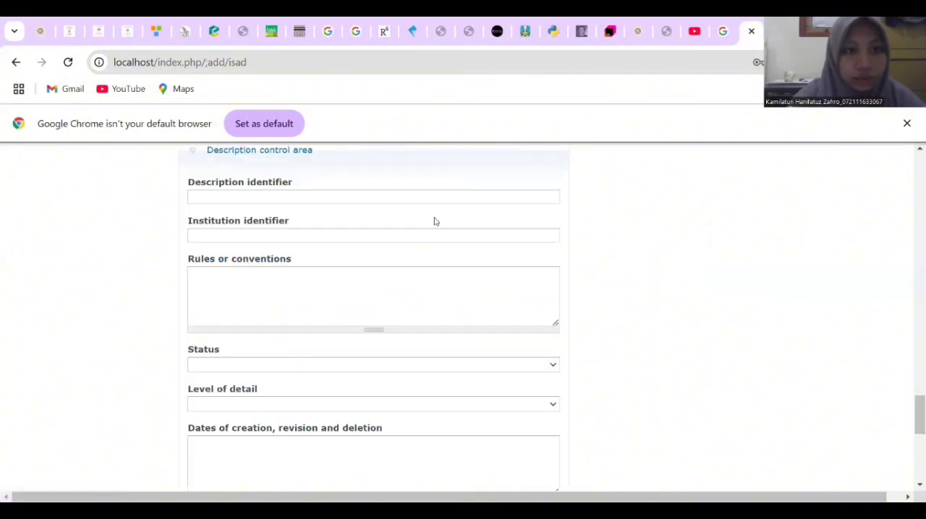
pyautogui.click(376, 236)
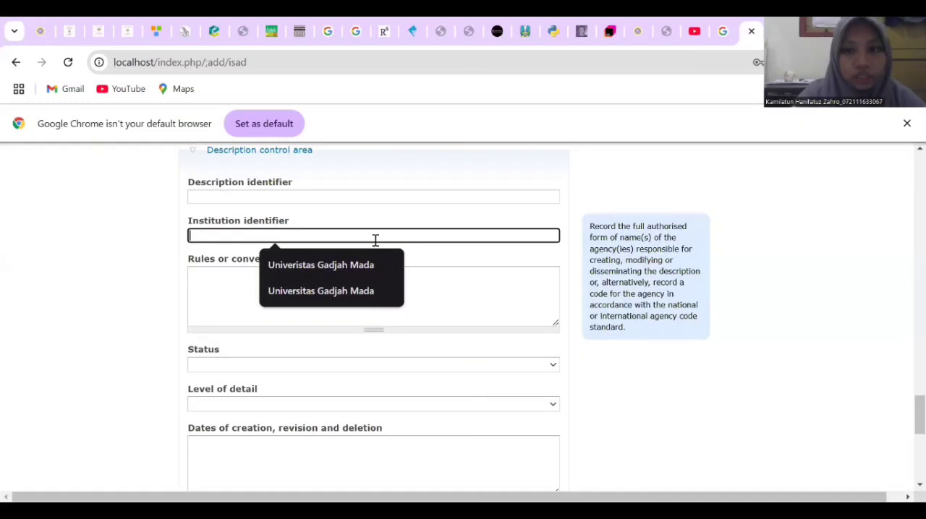
pyautogui.write('Univ')
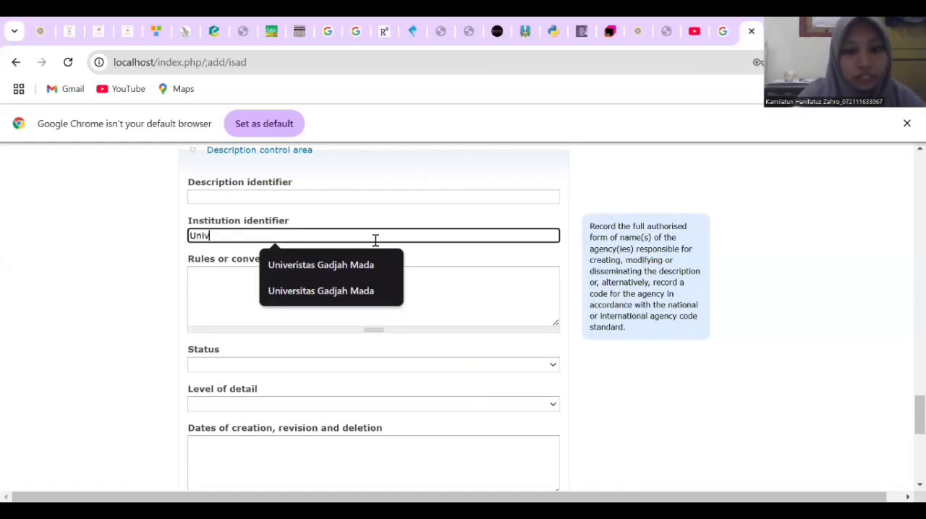
pyautogui.write('ersitas A')
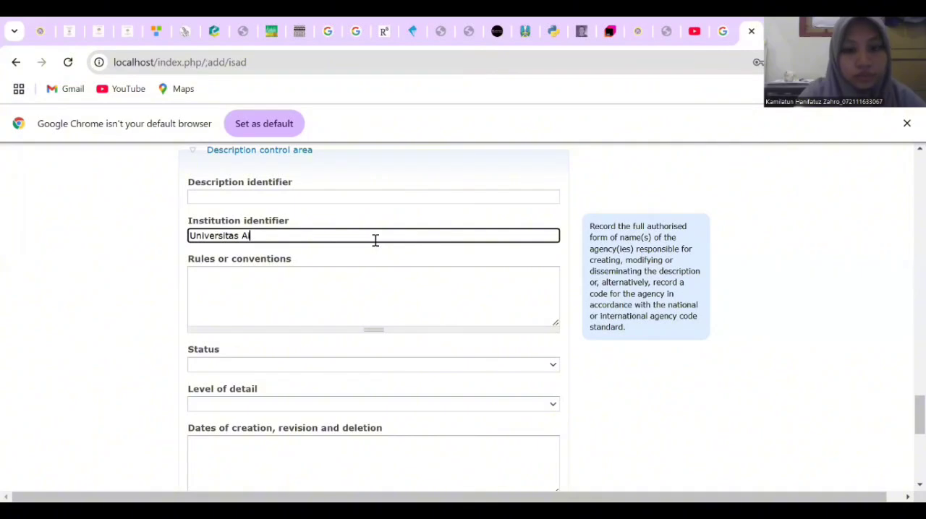
pyautogui.write('irlan')
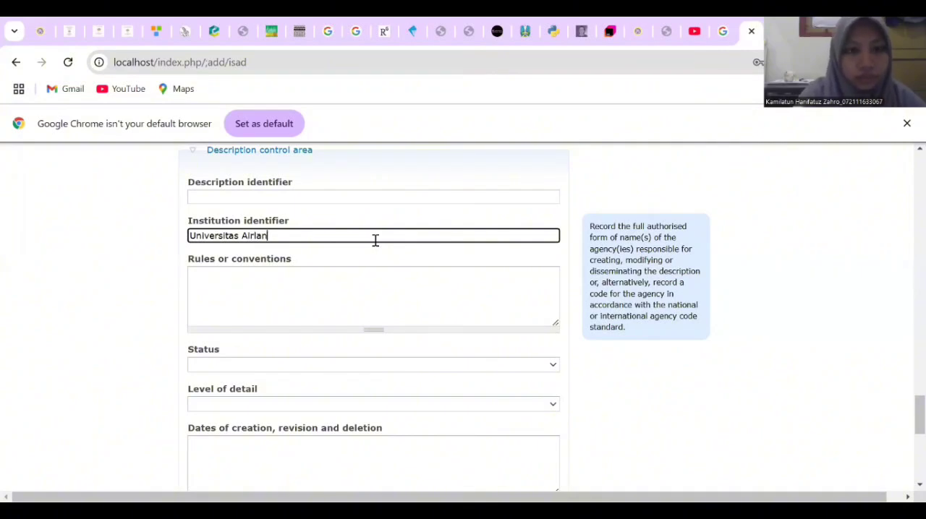
pyautogui.write('gga')
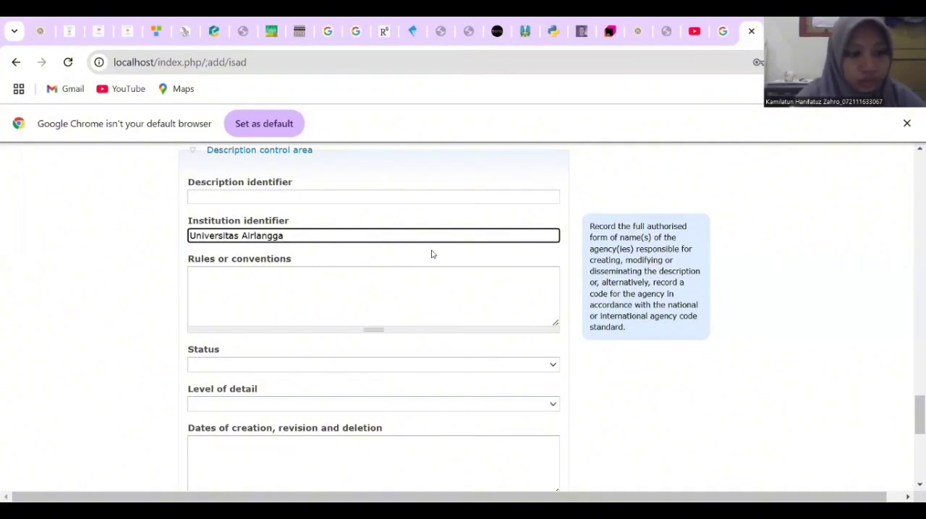
# Set the description's status to Final and its level of detail to Full
pyautogui.scroll(-1, 525, 340)
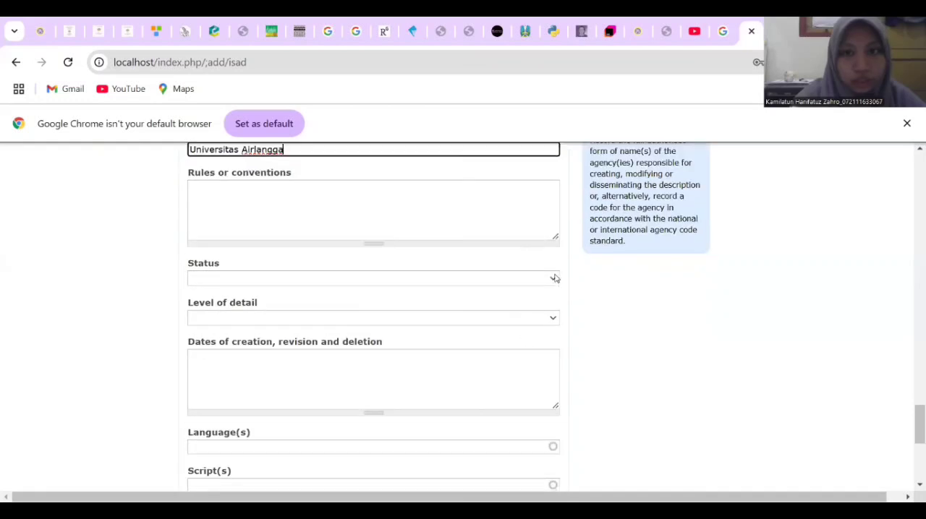
pyautogui.click(555, 280)
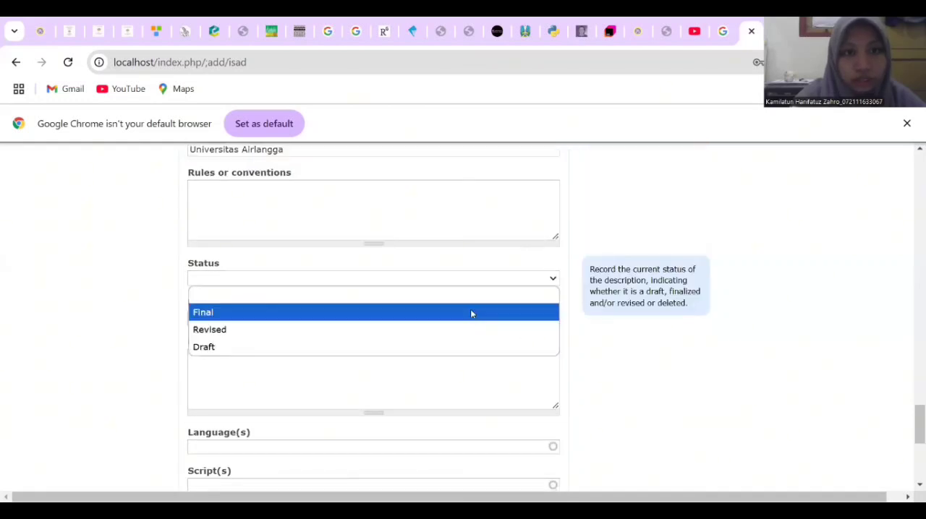
pyautogui.click(513, 314)
pyautogui.click(549, 321)
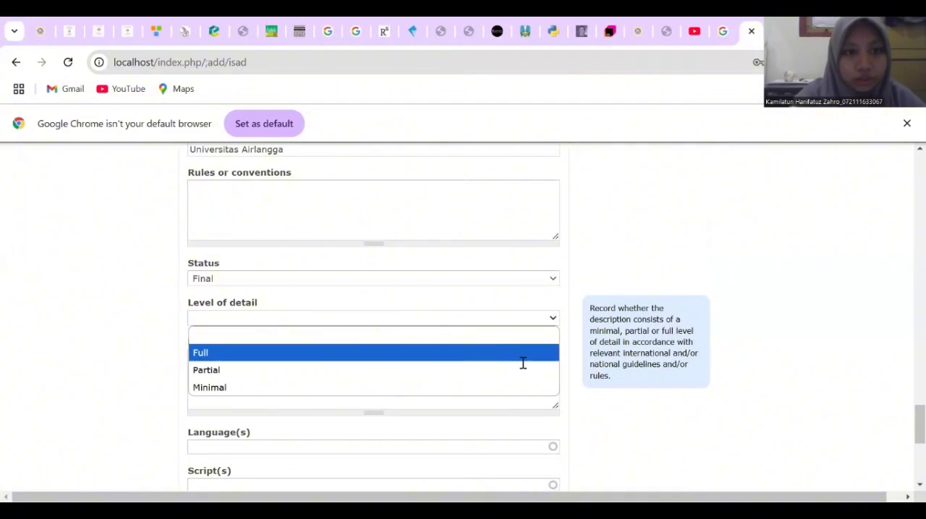
pyautogui.click(523, 359)
# Add Indonesian as the language of the description in the Description control area
pyautogui.scroll(-3, 523, 364)
pyautogui.click(534, 270)
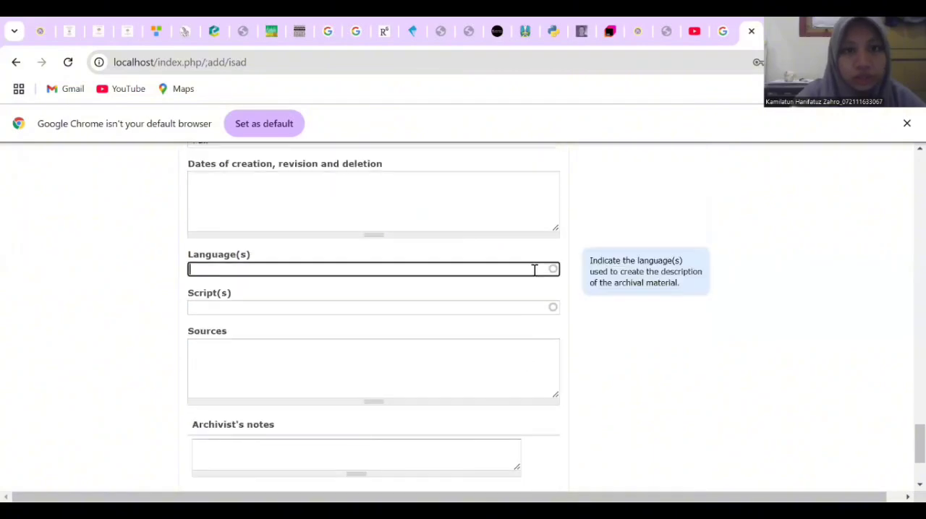
pyautogui.write('In')
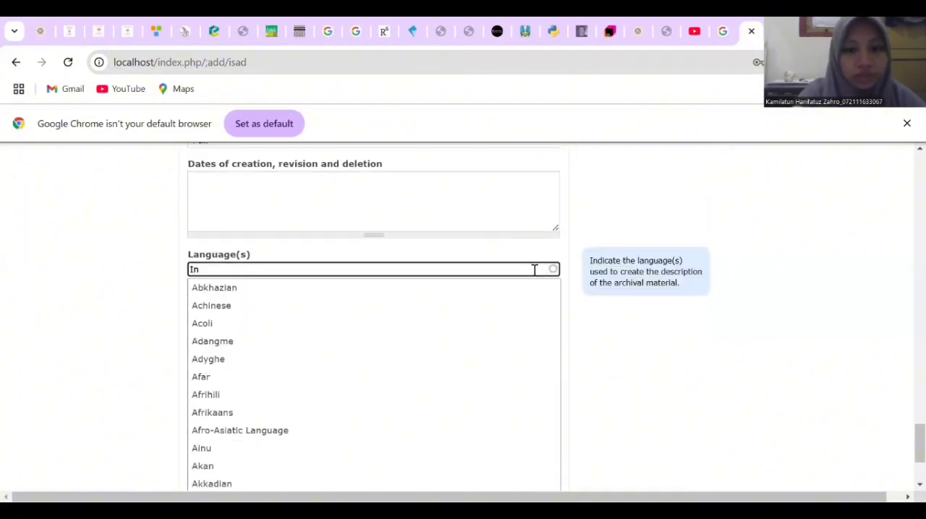
pyautogui.write('donesia')
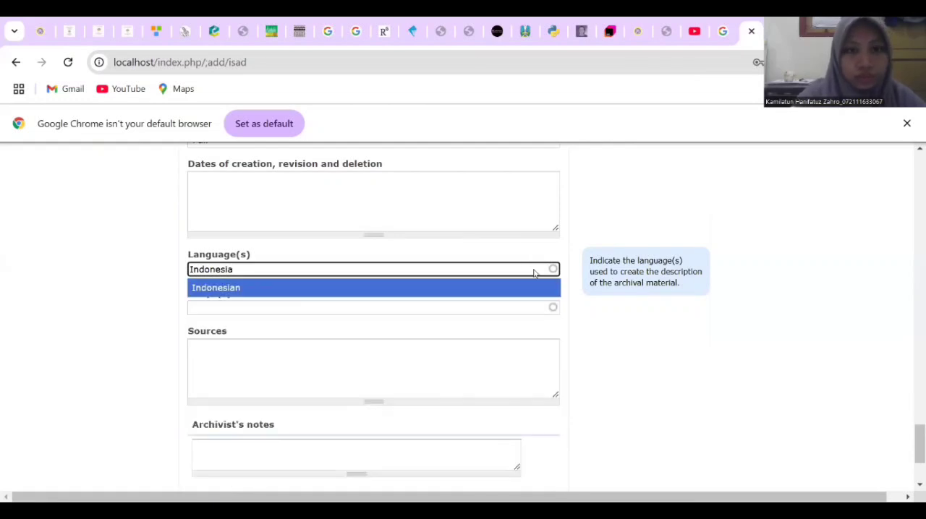
pyautogui.press('Return')
# Expand the Administration area, set the publication status to Published and create the archival description
pyautogui.scroll(-3, 616, 360)
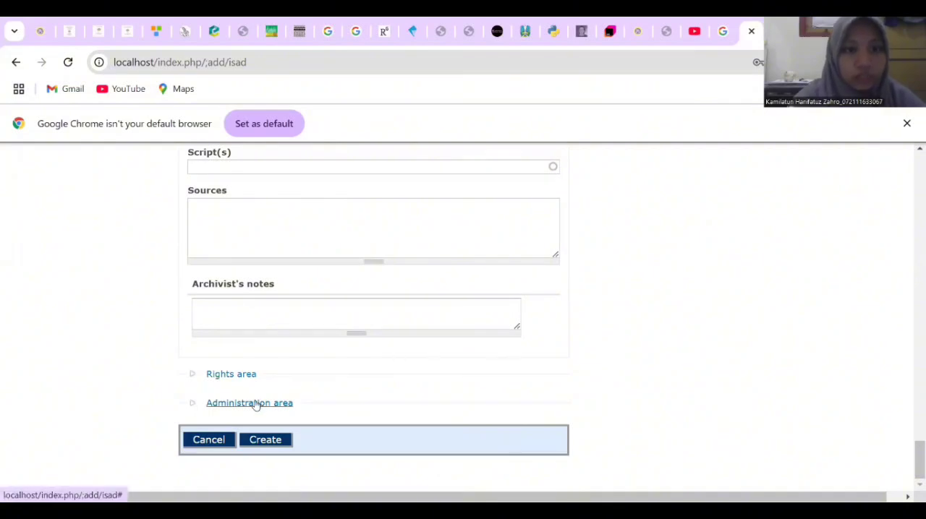
pyautogui.click(254, 403)
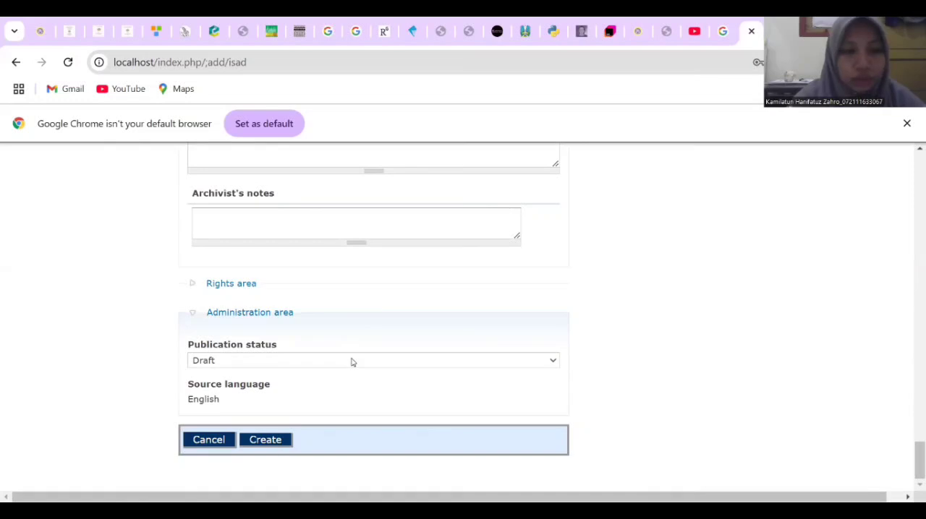
pyautogui.click(348, 363)
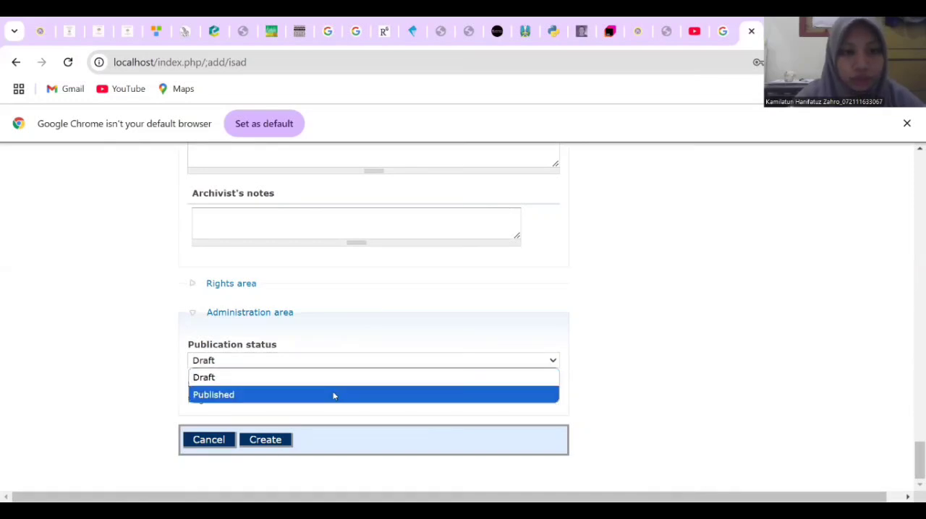
pyautogui.click(315, 409)
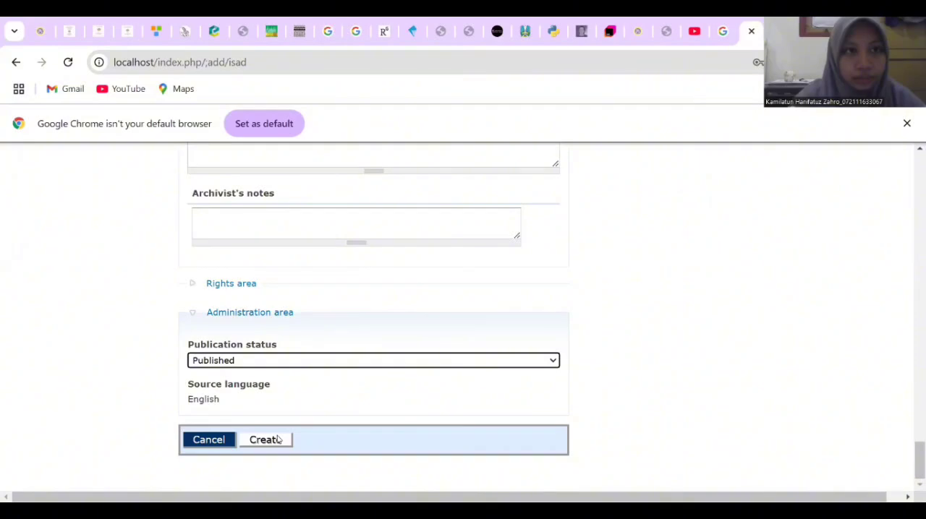
pyautogui.click(278, 440)
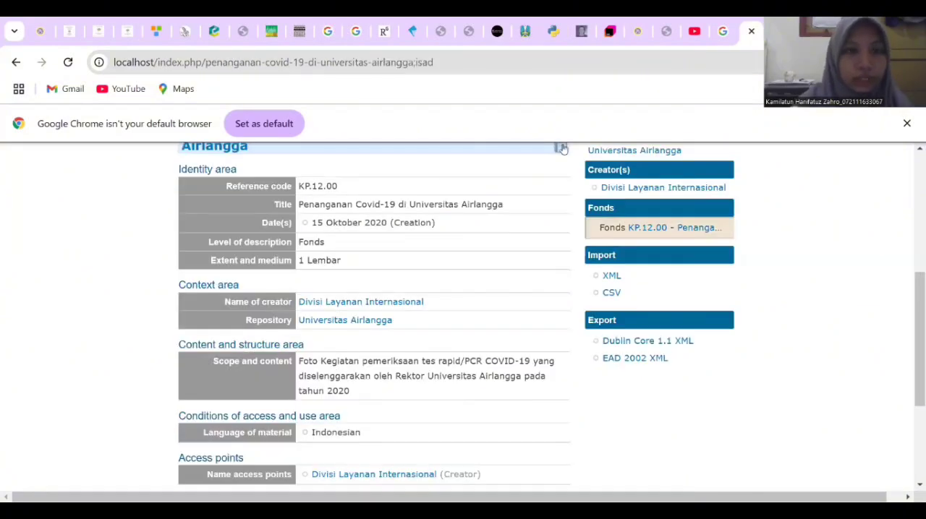
# Start linking a digital object to the Penanganan Covid-19 di Universitas Airlangga description
pyautogui.scroll(4, 546, 259)
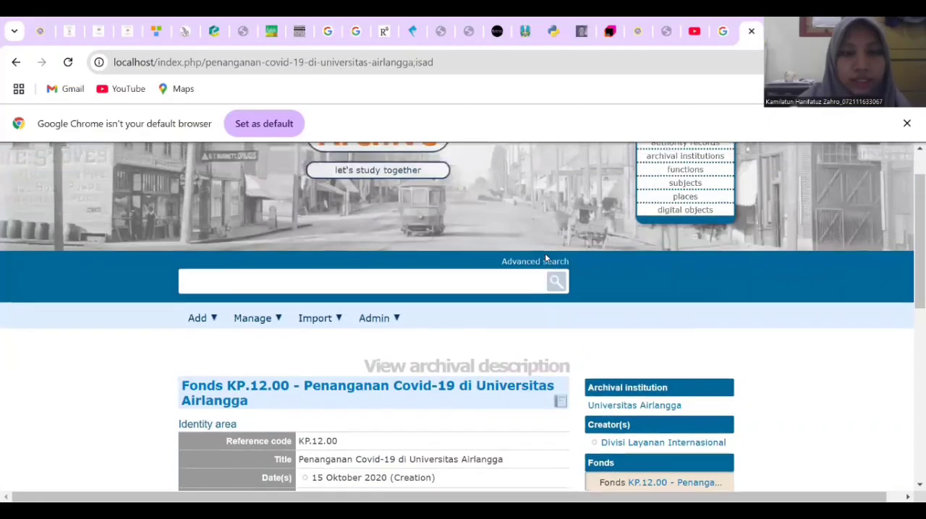
pyautogui.scroll(1, 546, 259)
pyautogui.scroll(-3, 545, 258)
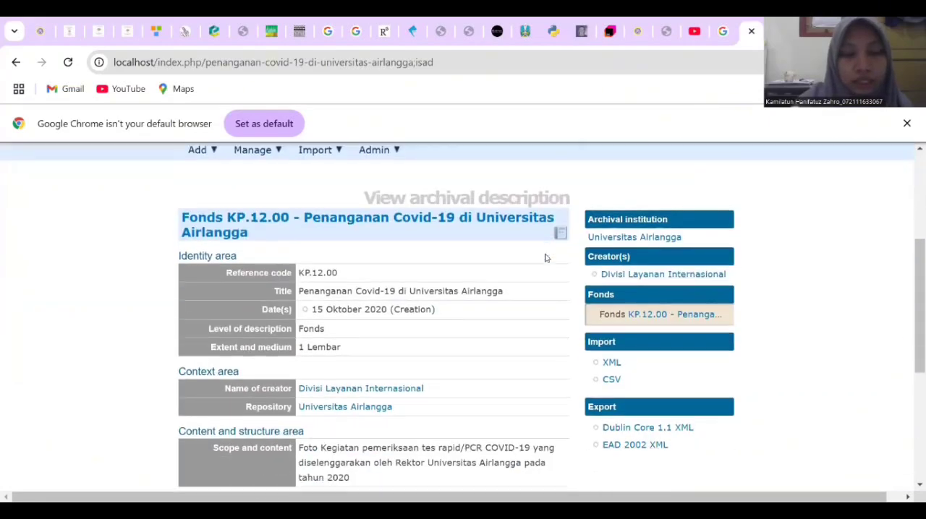
pyautogui.scroll(-4, 545, 258)
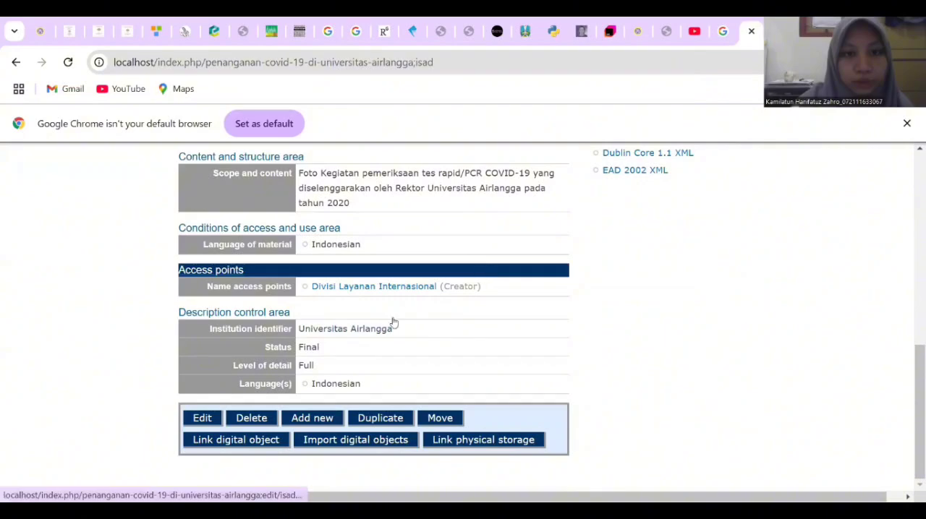
pyautogui.click(219, 447)
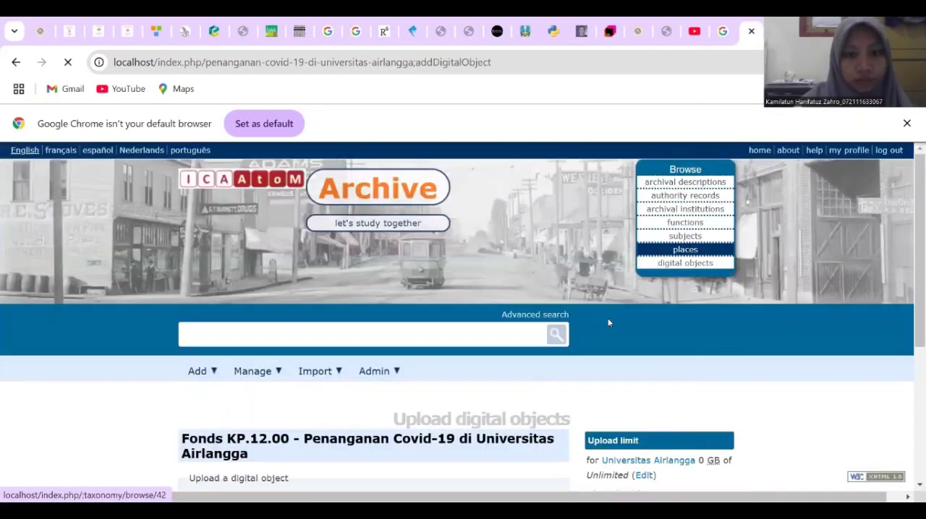
# Upload 3.1 Kegiatan Pemeriksaan Tes Rapid-PCR COVID-19.pdf from the Downloads folder as the description's digital object
pyautogui.scroll(-2, 608, 322)
pyautogui.scroll(-1, 608, 323)
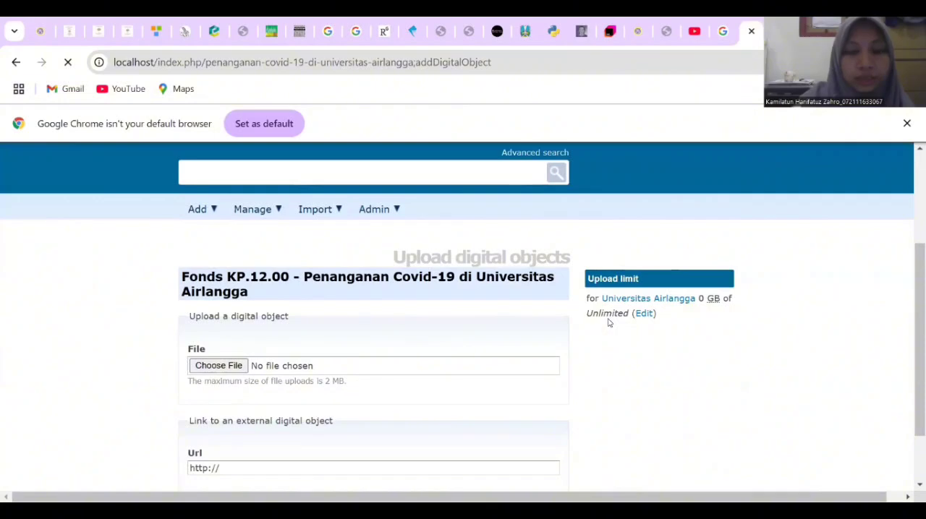
pyautogui.scroll(-1, 608, 323)
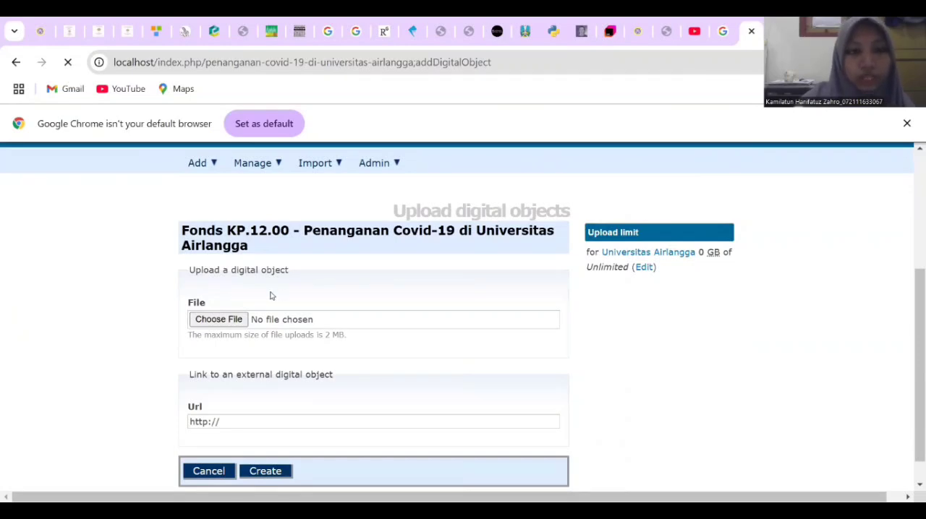
pyautogui.click(218, 327)
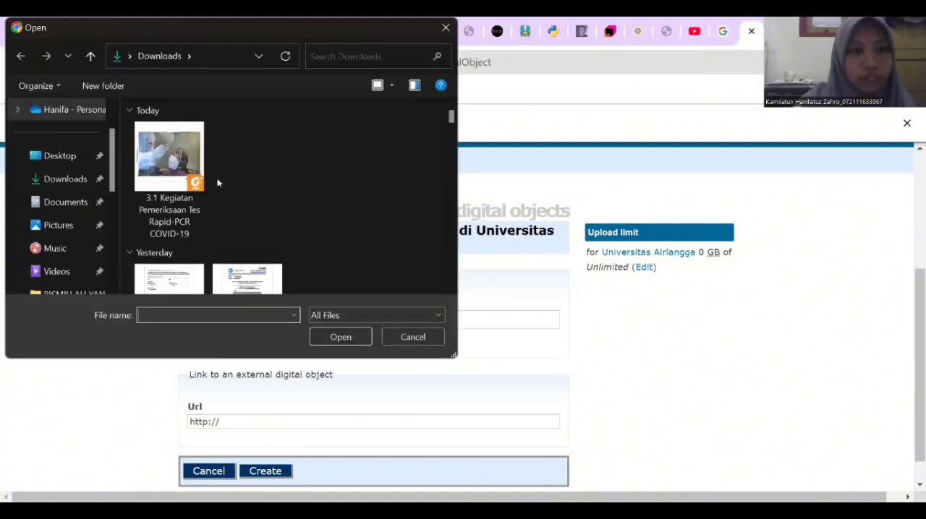
pyautogui.click(188, 173)
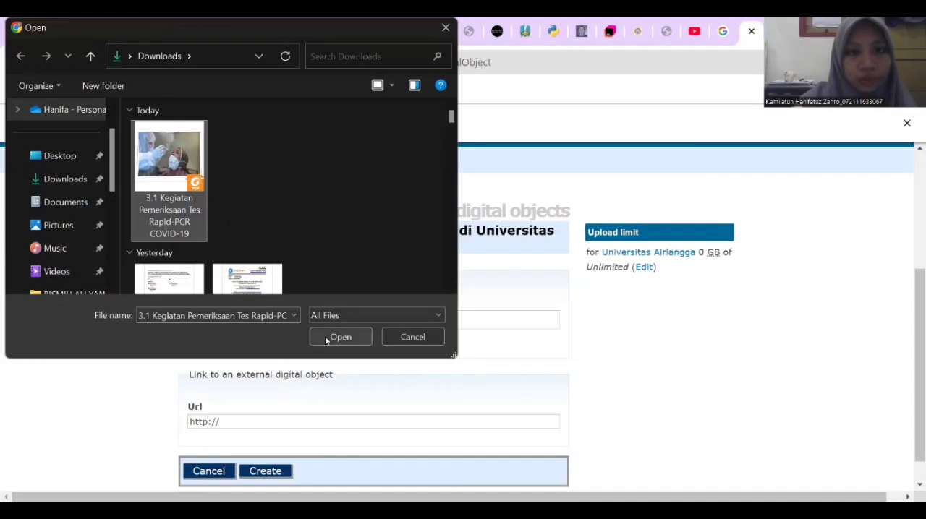
pyautogui.click(387, 341)
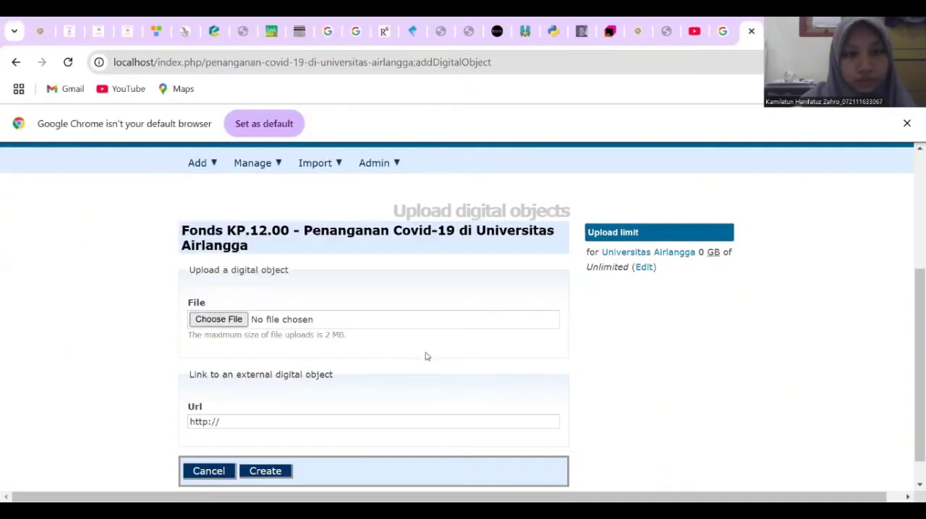
pyautogui.scroll(-1, 426, 356)
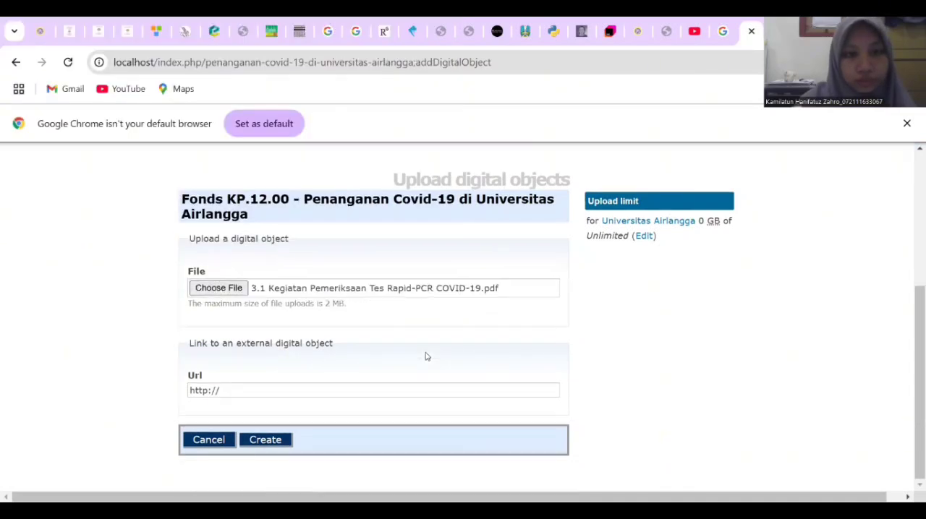
pyautogui.click(276, 442)
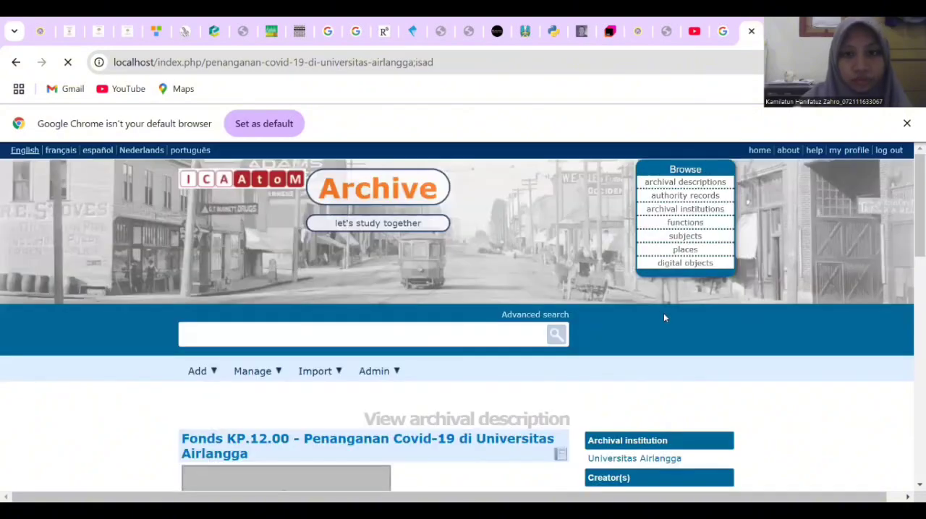
# Review the archival description from its digital object preview and identity area through to the digital object metadata
pyautogui.scroll(-3, 664, 314)
pyautogui.scroll(-2, 664, 319)
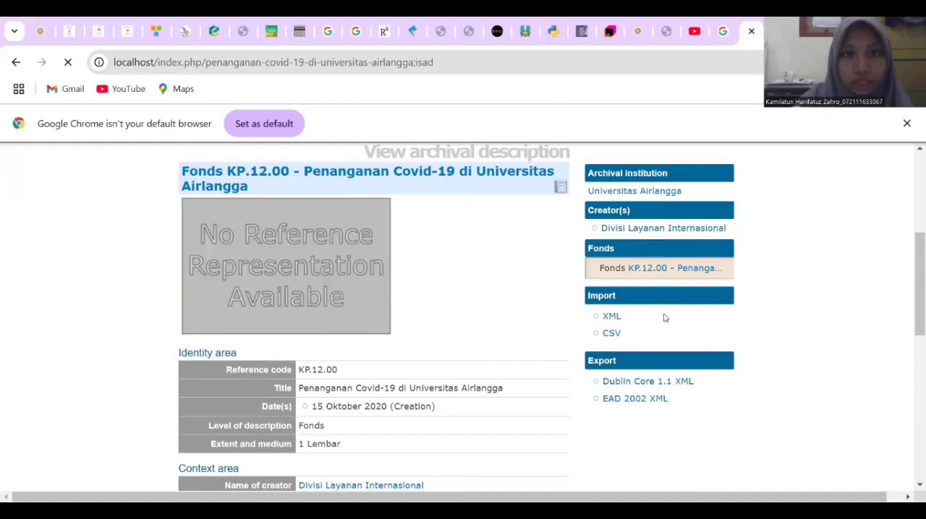
pyautogui.scroll(1, 666, 318)
pyautogui.scroll(-1, 665, 318)
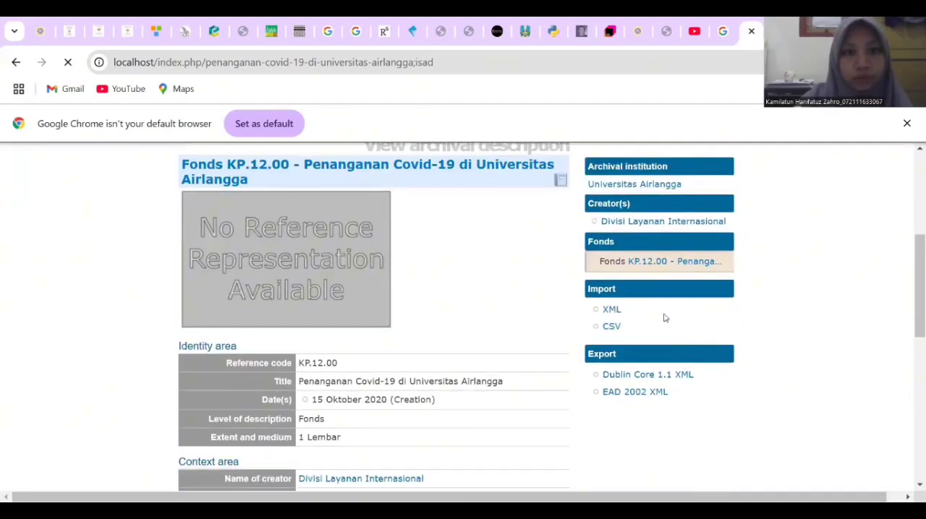
pyautogui.scroll(-2, 665, 318)
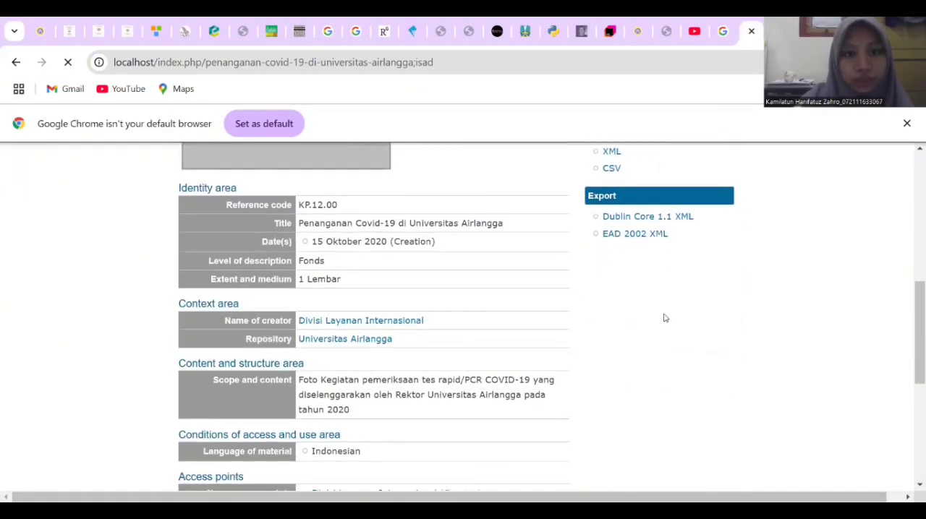
pyautogui.scroll(-4, 665, 319)
pyautogui.scroll(3, 665, 319)
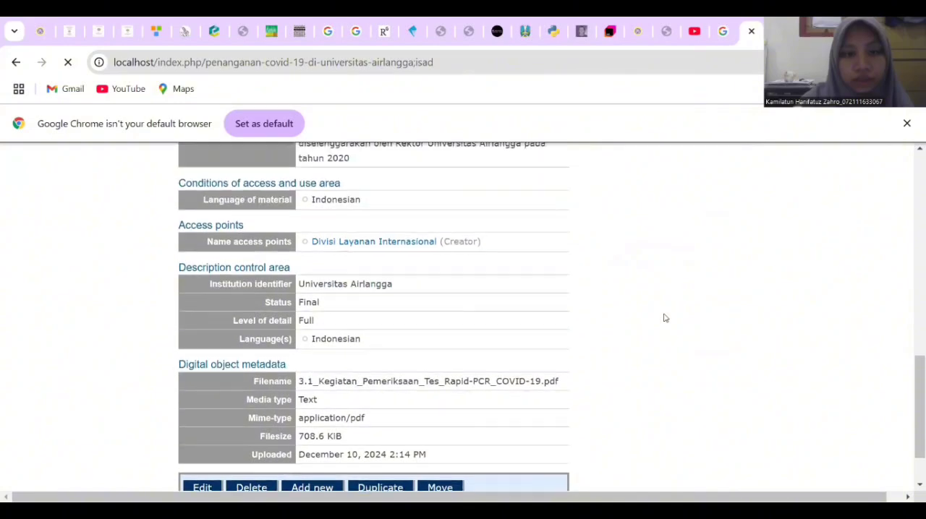
pyautogui.scroll(3, 665, 318)
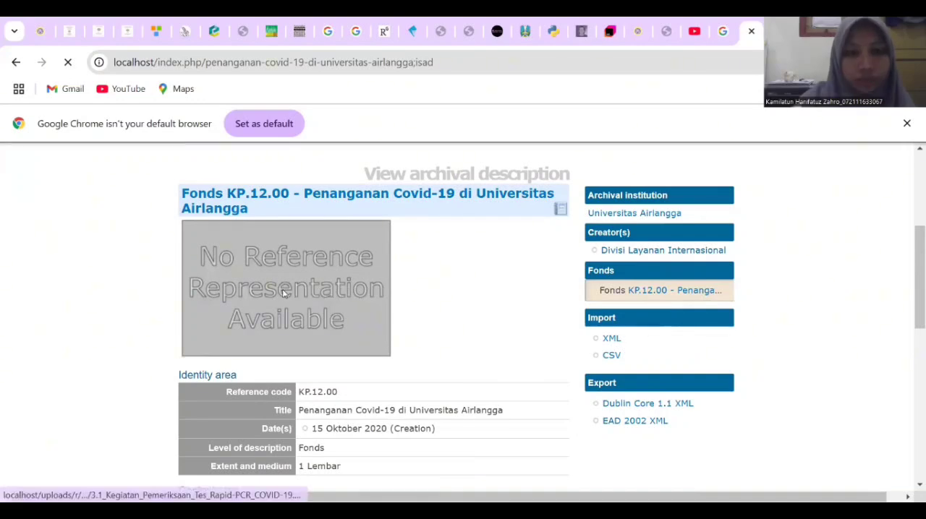
# Examine the linked 3.1_Kegiatan_Pemeriksaan_Tes_Rapid-PCR_COVID-19.pdf scan from its lower part to its upper part, and return to the archival description
pyautogui.scroll(-1, 374, 293)
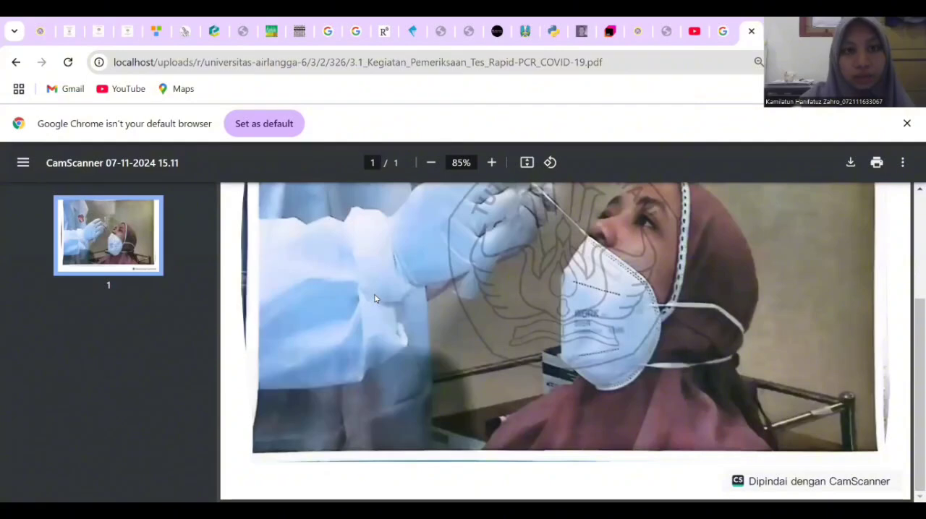
pyautogui.scroll(3, 375, 298)
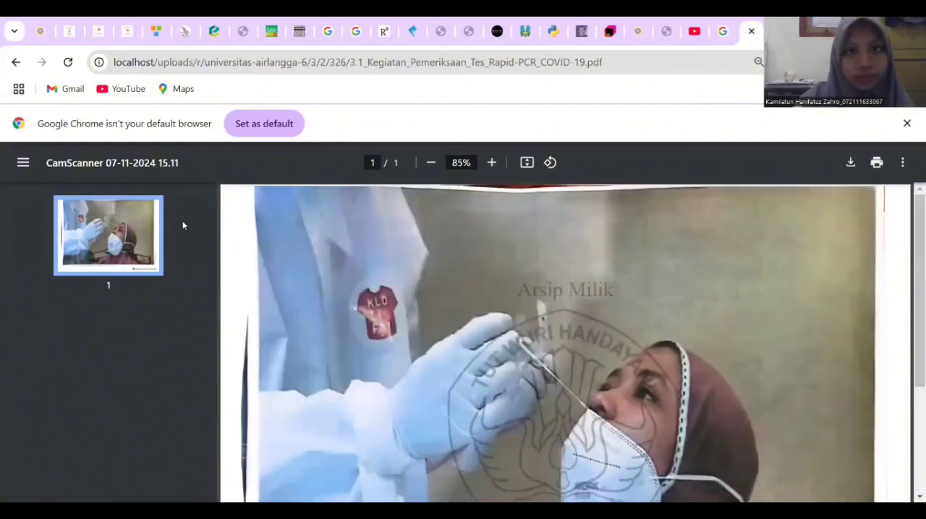
pyautogui.click(16, 62)
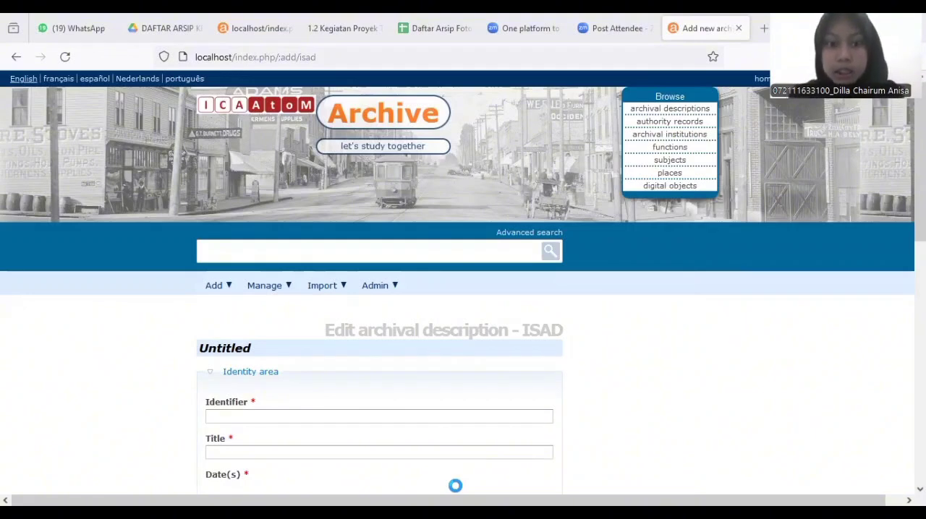
# Start a new archival description and set its identifier to HK.02
pyautogui.click(227, 292)
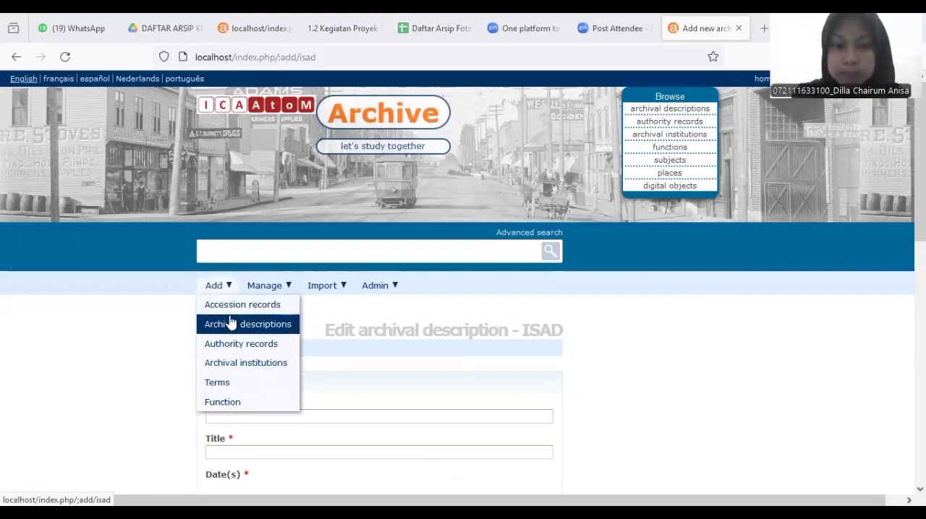
pyautogui.click(230, 325)
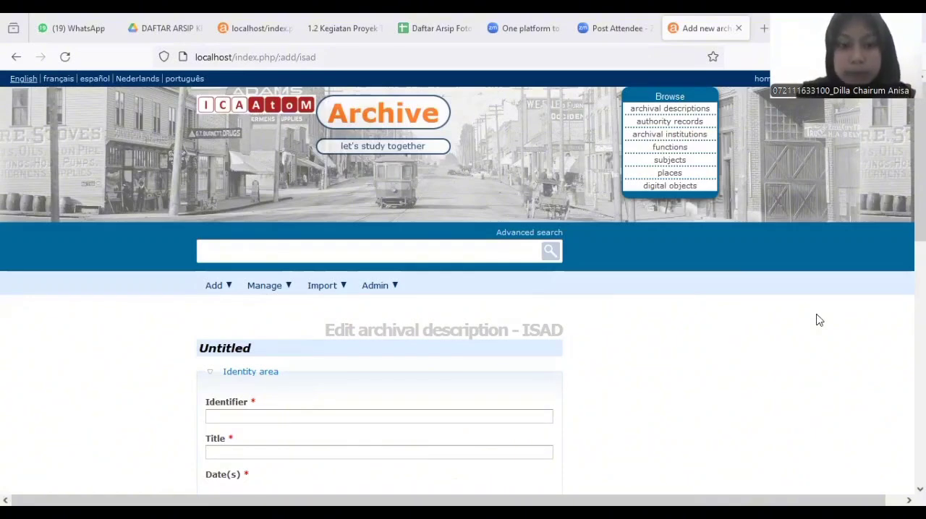
pyautogui.scroll(-3, 379, 289)
pyautogui.click(379, 231)
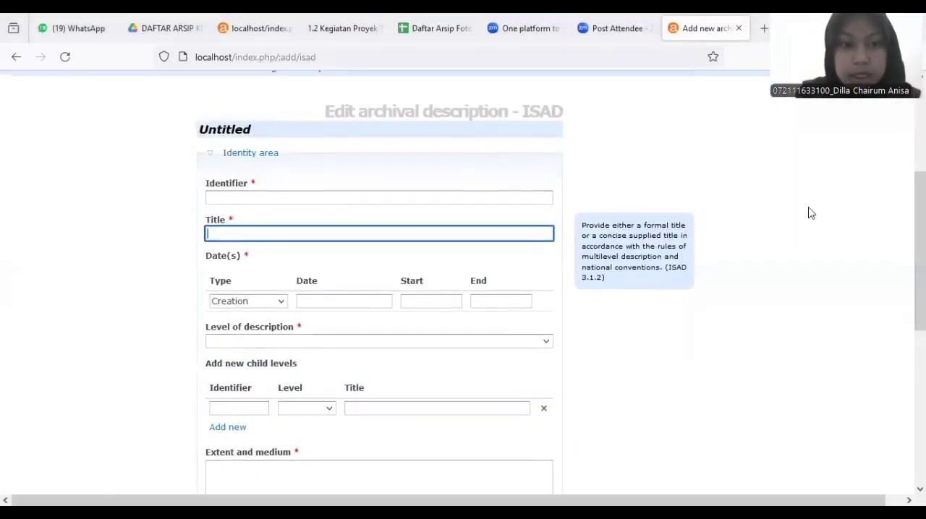
pyautogui.click(470, 199)
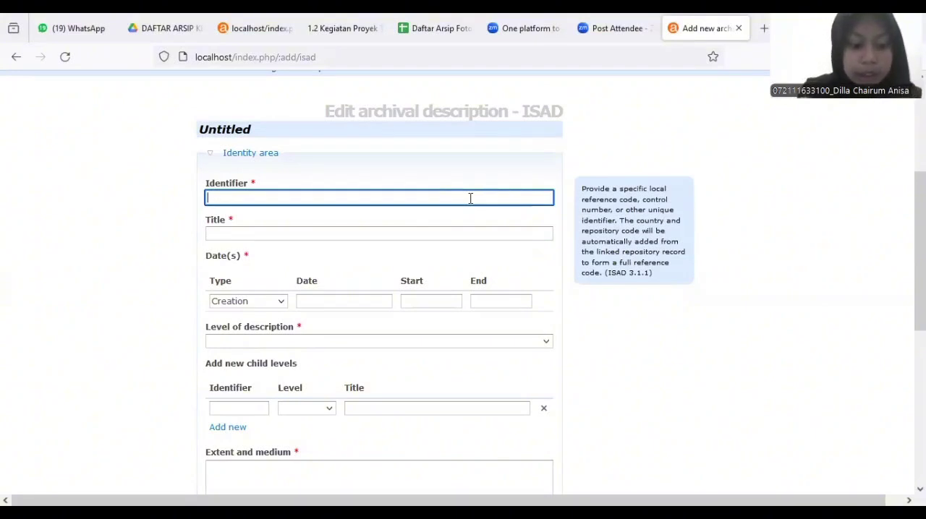
pyautogui.write('HK')
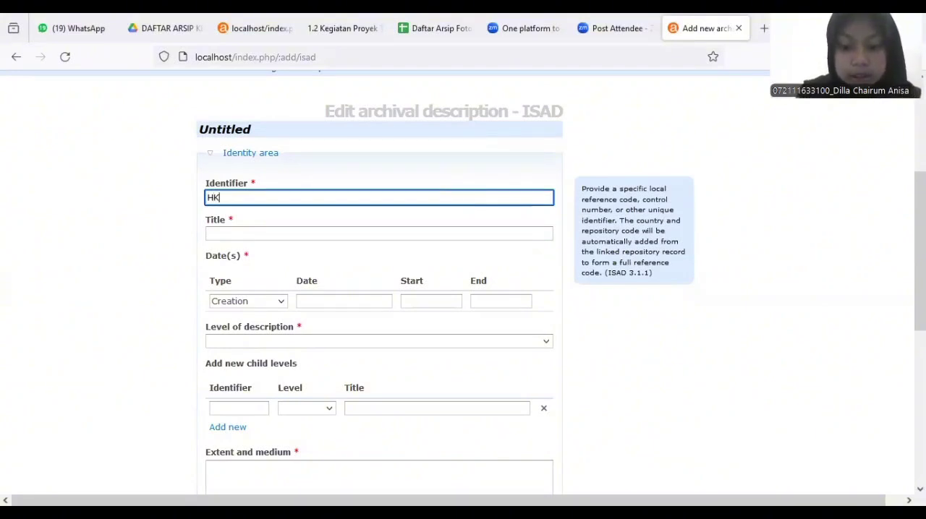
pyautogui.write('.0')
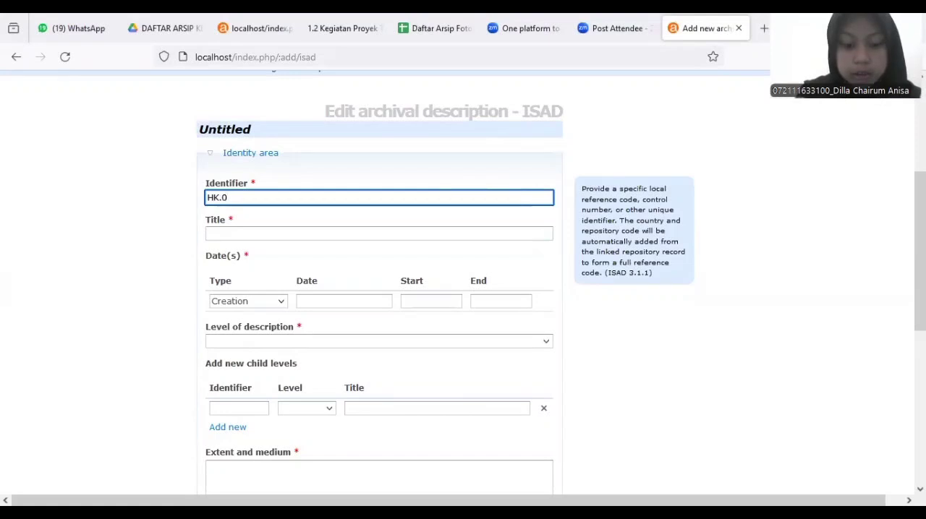
pyautogui.write('2')
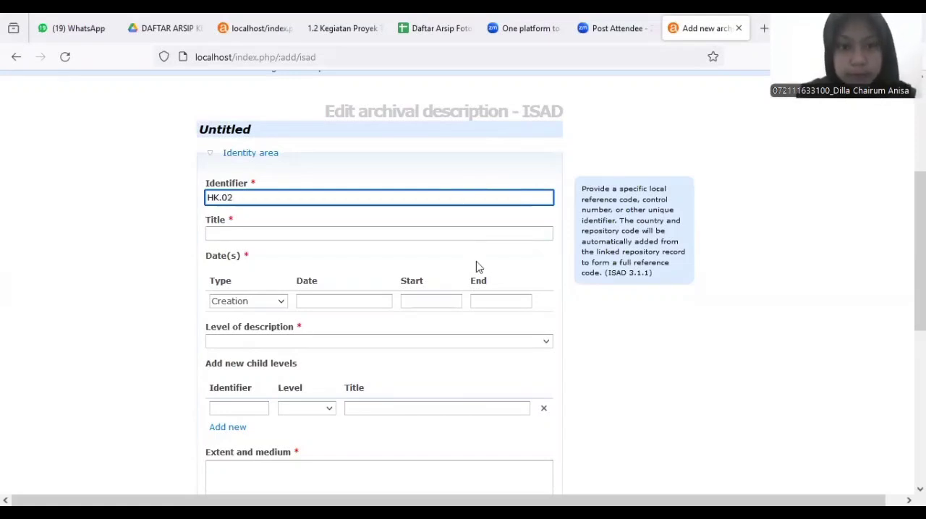
# Enter Pembangunan Gedung TDRC as the title of the archival description
pyautogui.click(435, 234)
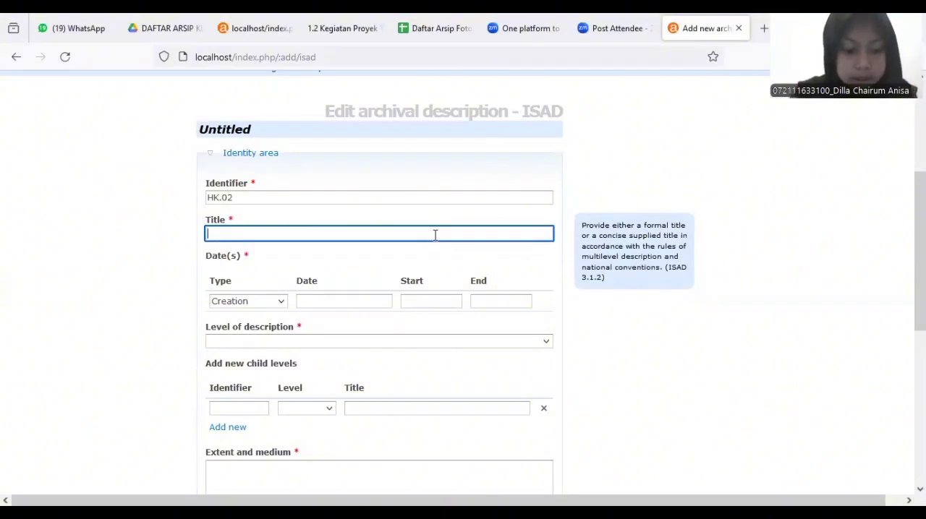
pyautogui.write('Pe')
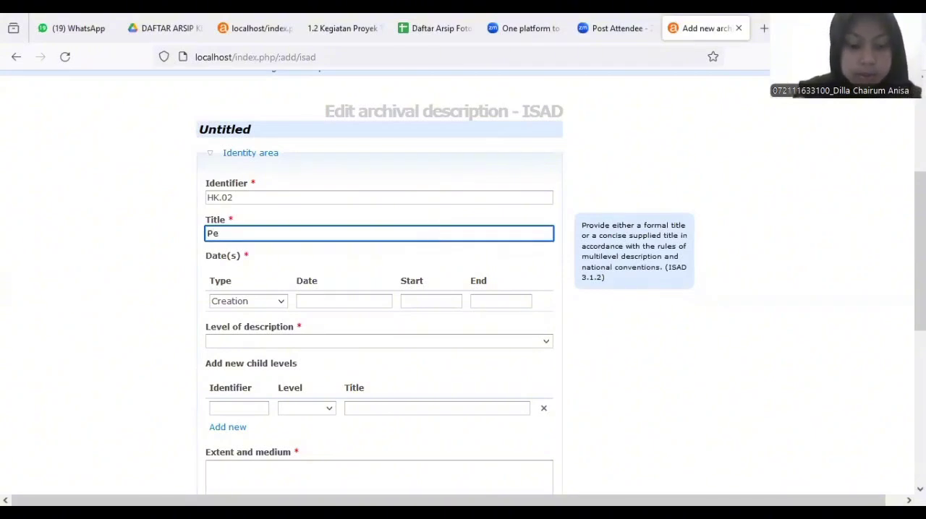
pyautogui.write('mbangunan')
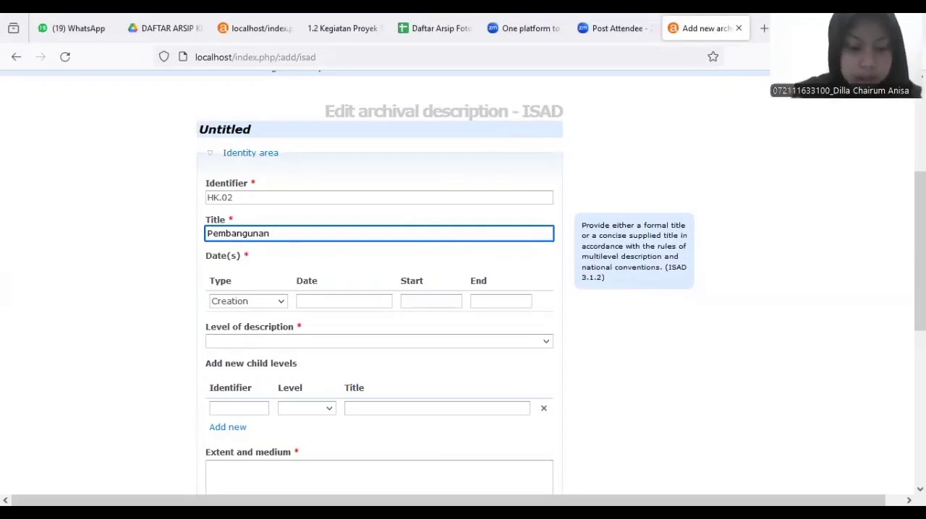
pyautogui.write(' Gedung ')
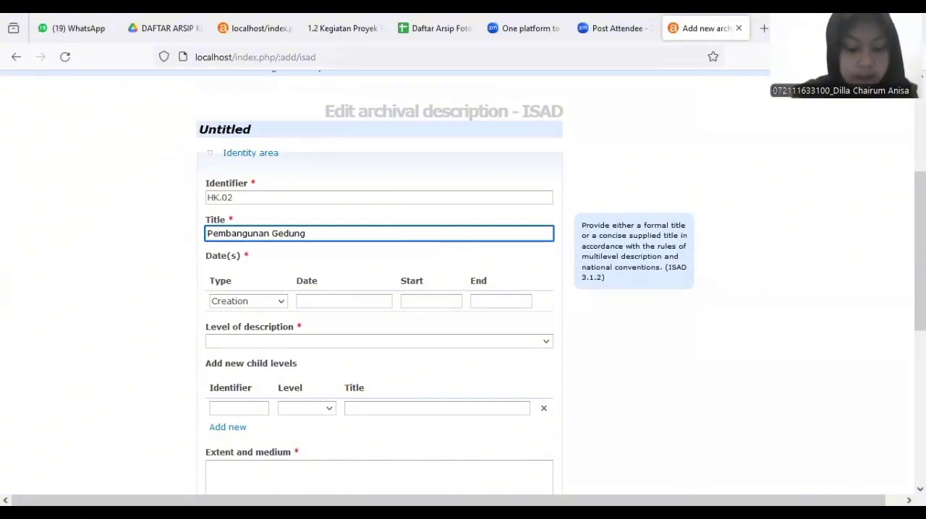
pyautogui.write('T')
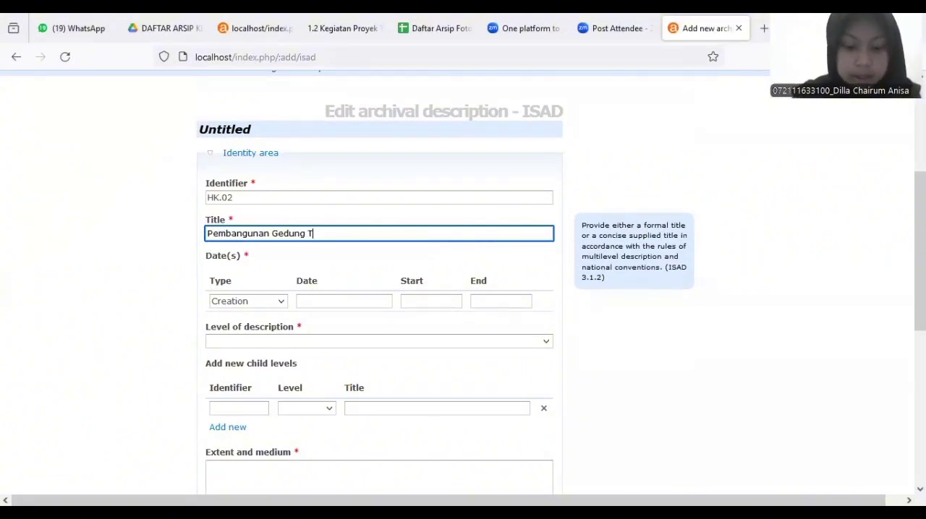
pyautogui.write('DRC')
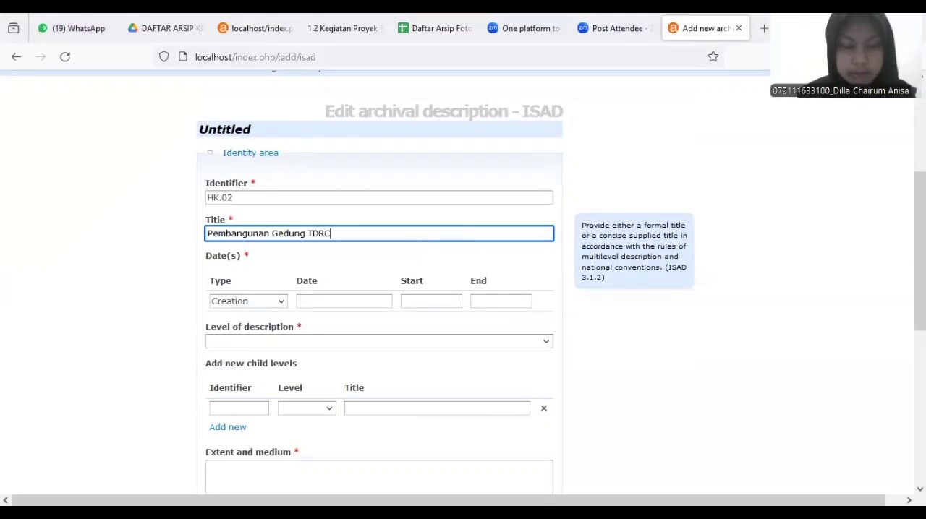
# Set the creation date to 17 Juni 1999 and the level of description to Fonds
pyautogui.click(351, 303)
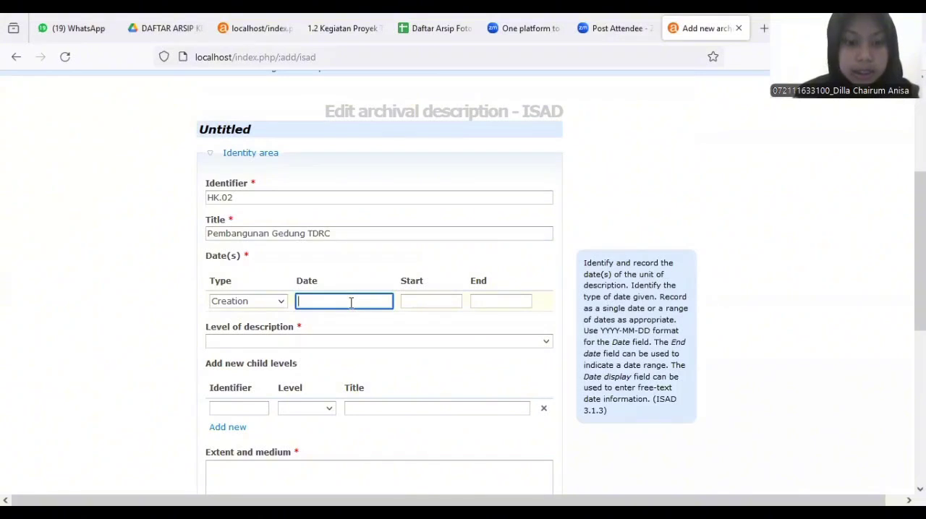
pyautogui.write('17 ')
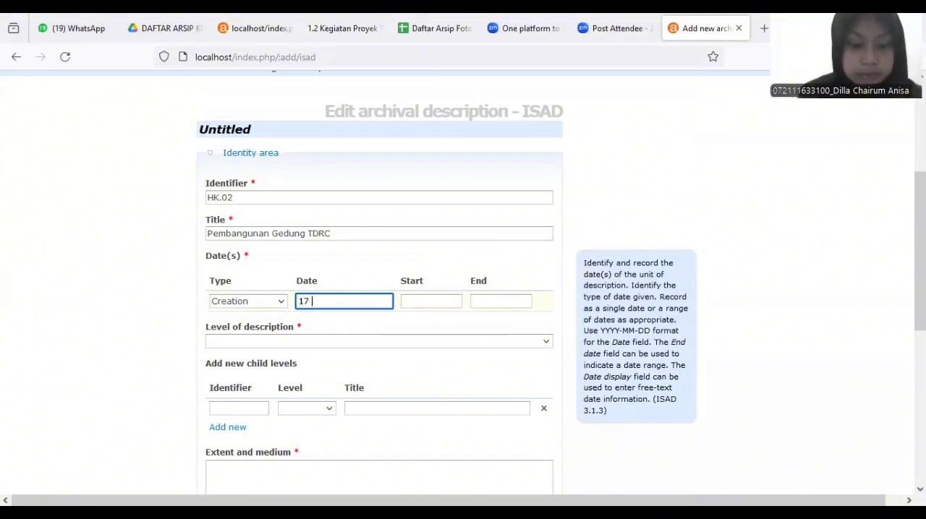
pyautogui.write('Juni 1')
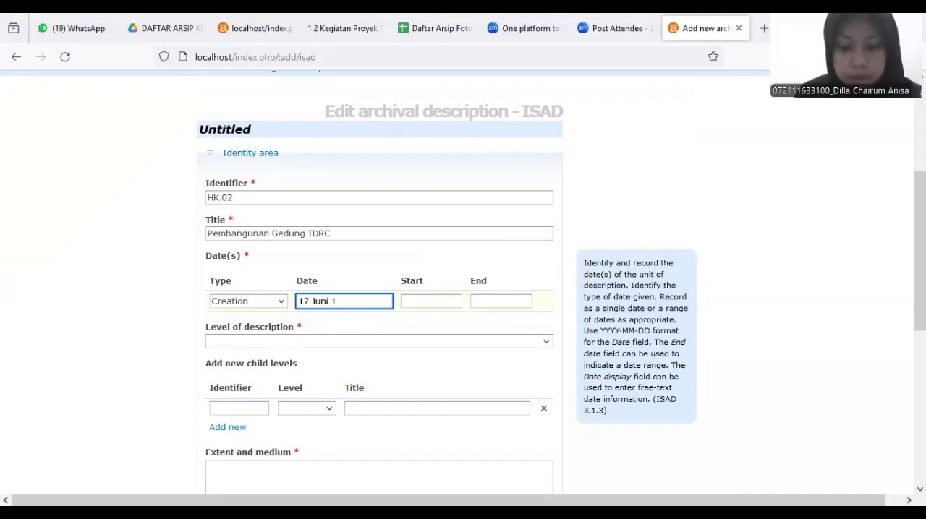
pyautogui.write('999')
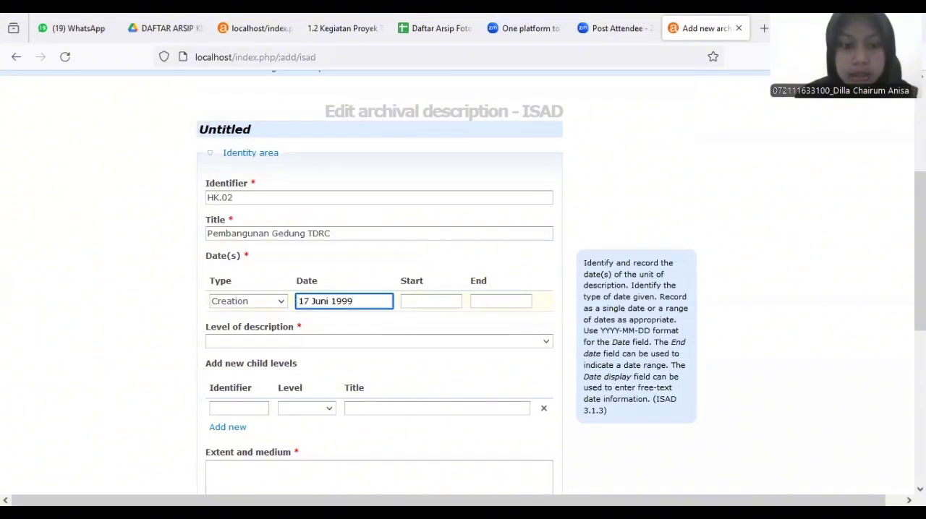
pyautogui.click(309, 351)
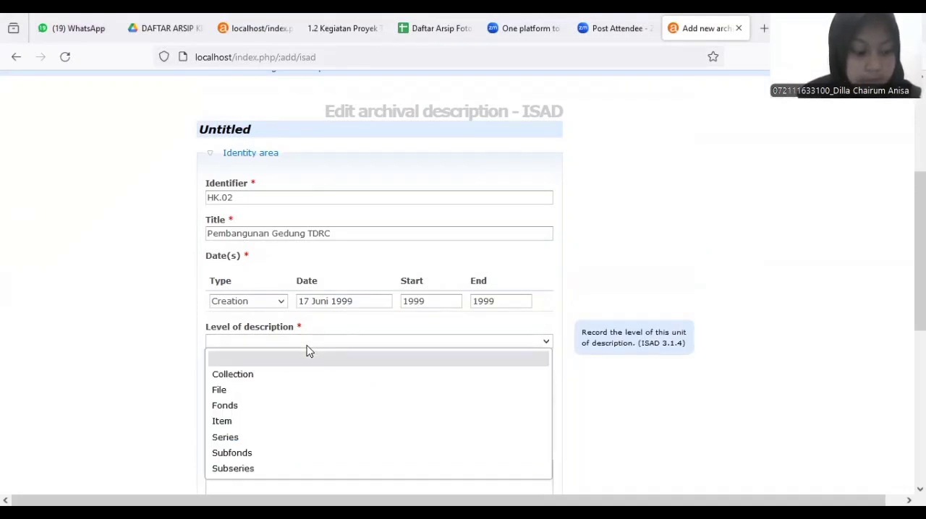
pyautogui.click(283, 412)
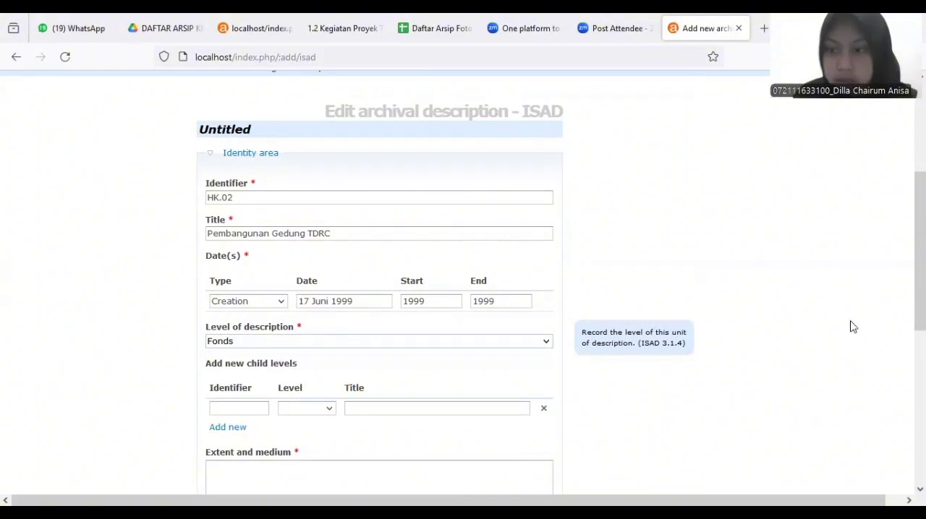
# Enter 1 Lembar as the extent and medium of the description
pyautogui.scroll(-5, 463, 282)
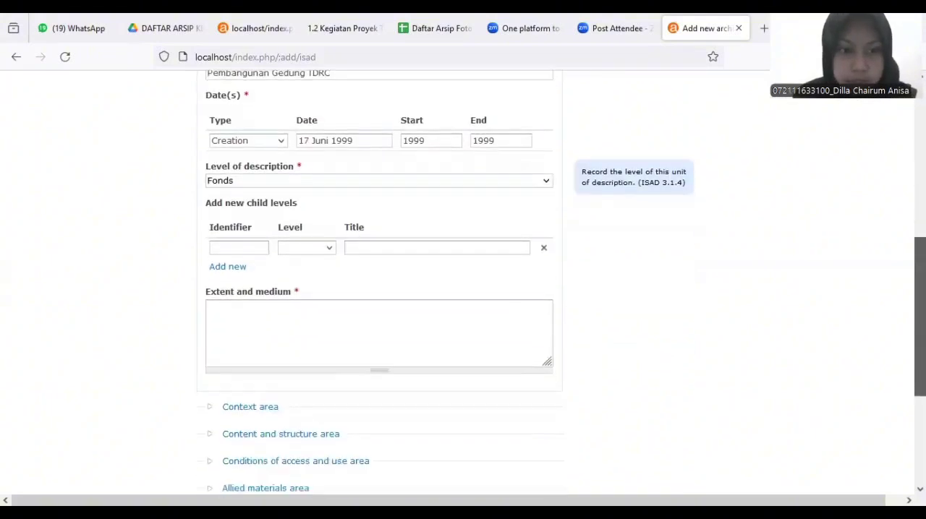
pyautogui.click(379, 285)
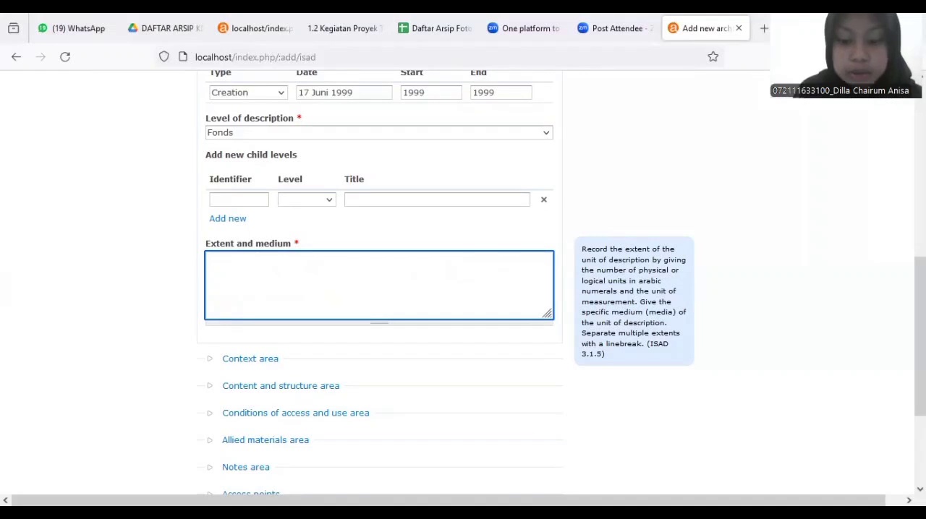
pyautogui.write('1')
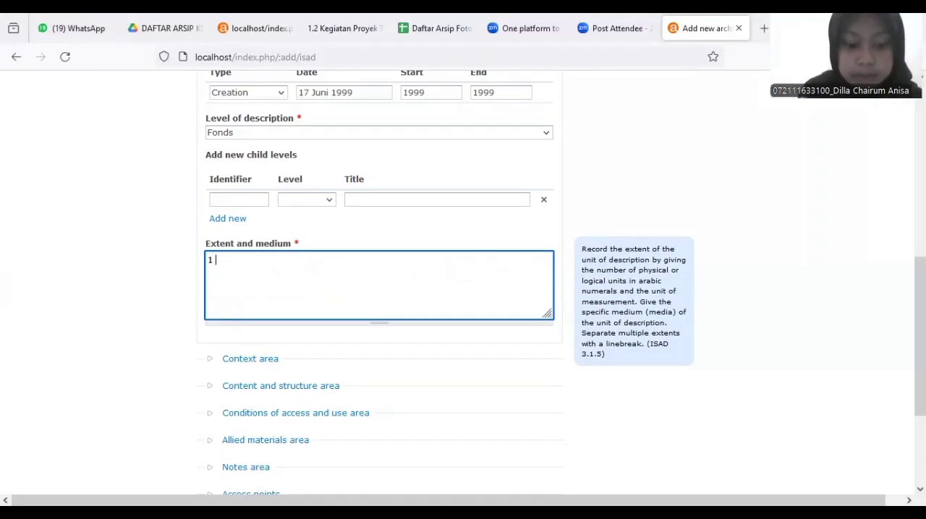
pyautogui.write(' Lembar')
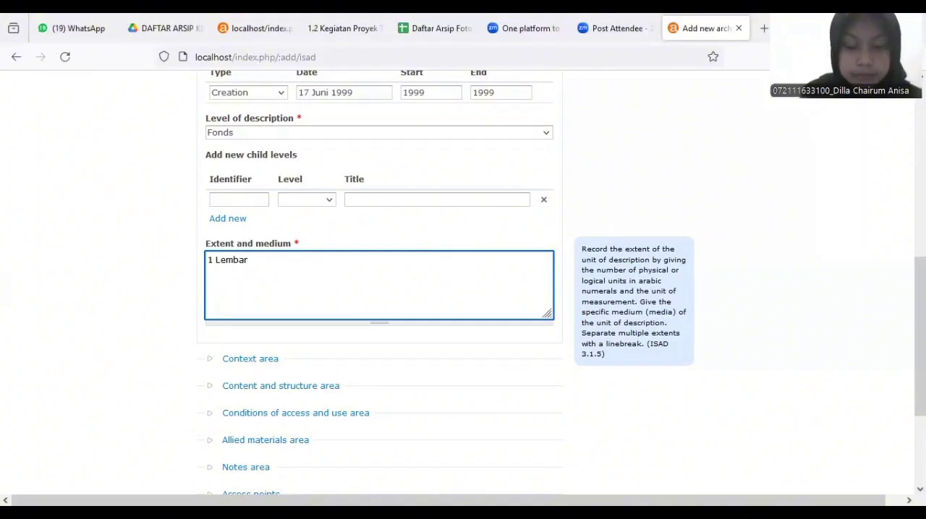
# Enter Unit Kearsipan Universitas Airlangga as the name of the creator in the context area
pyautogui.scroll(-3, 269, 240)
pyautogui.click(268, 239)
pyautogui.scroll(-1, 269, 243)
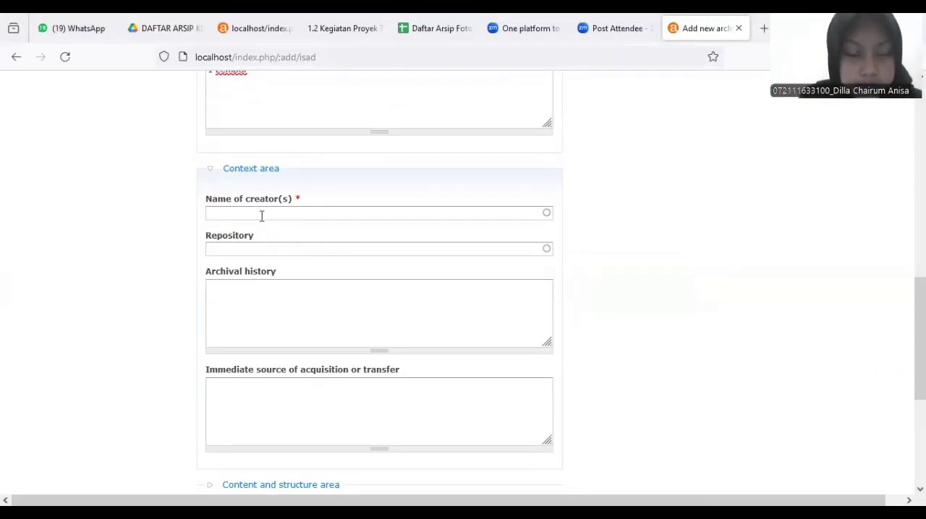
pyautogui.click(262, 215)
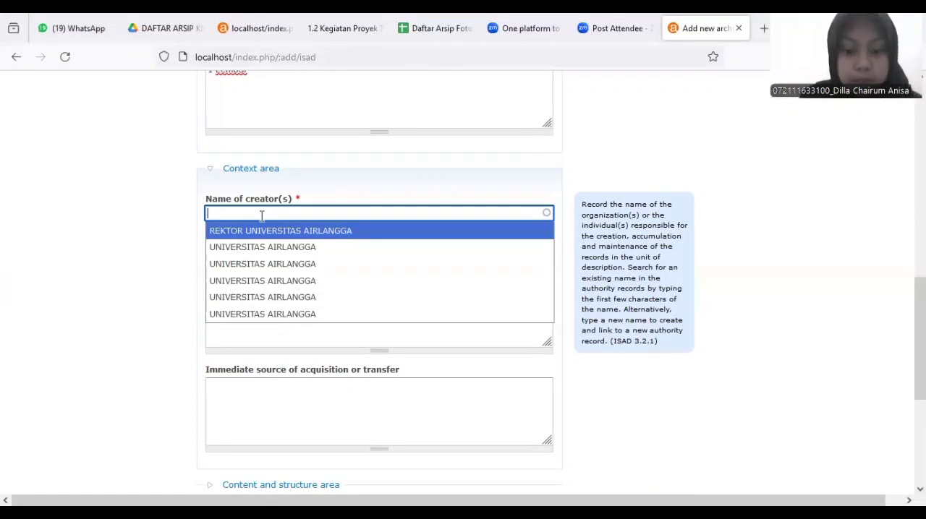
pyautogui.write('U')
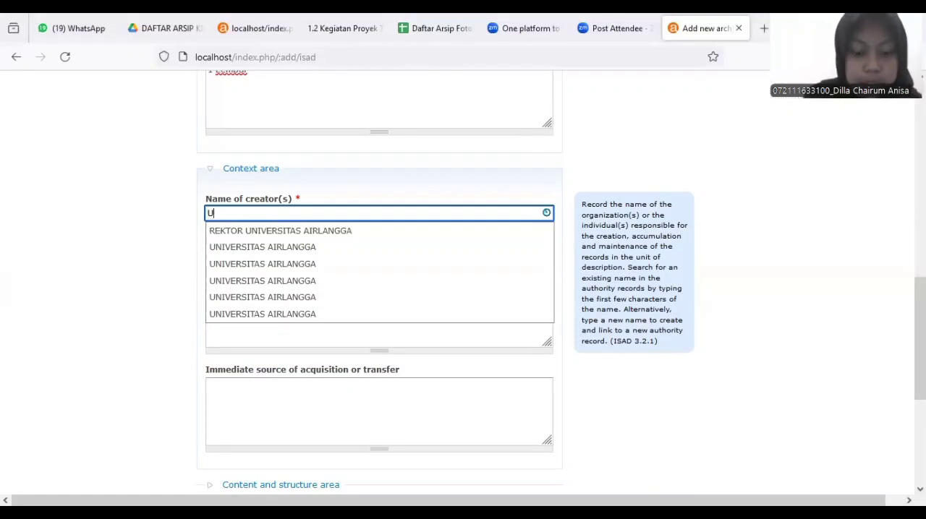
pyautogui.write('nit ')
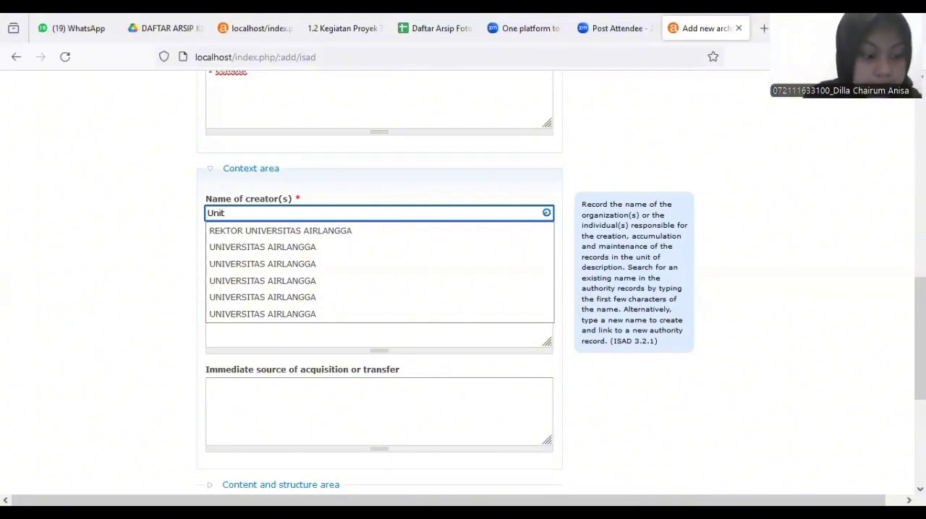
pyautogui.write('K')
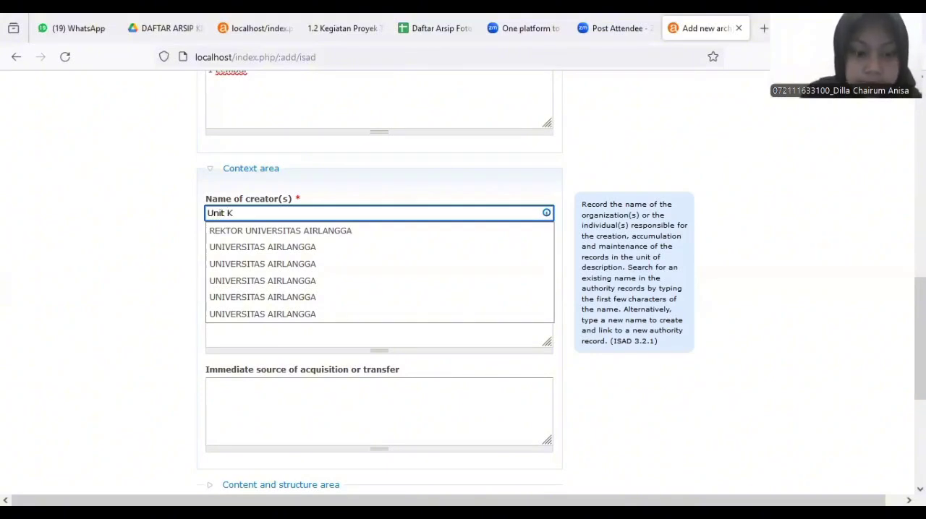
pyautogui.write('ears')
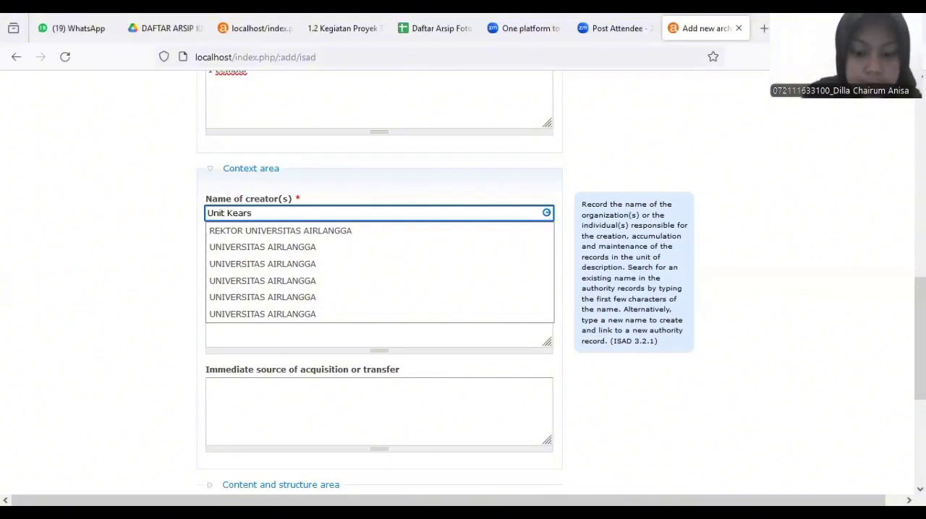
pyautogui.write('ipan')
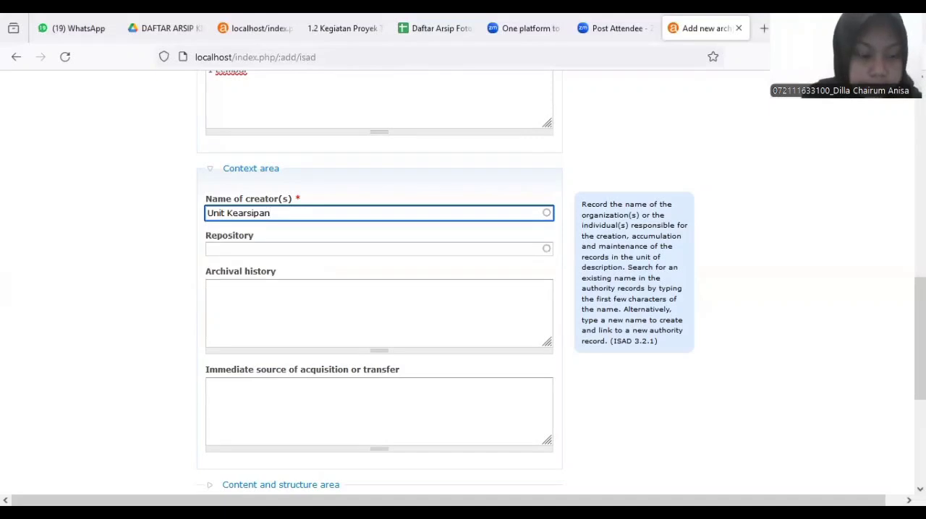
pyautogui.write(' U')
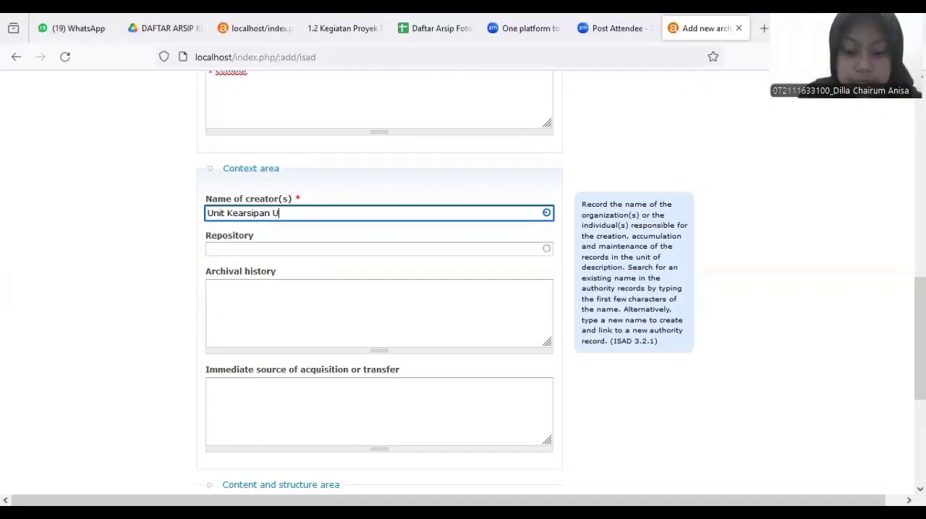
pyautogui.write('ni')
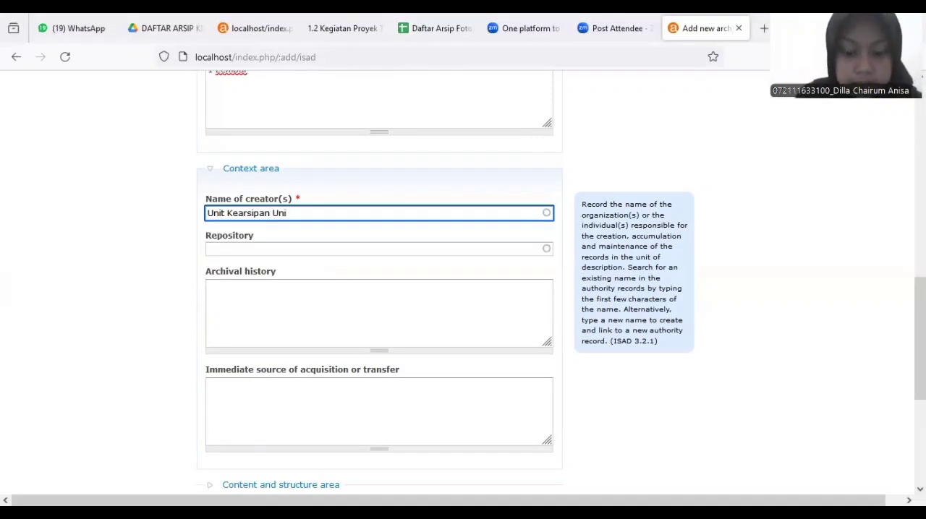
pyautogui.write('versita')
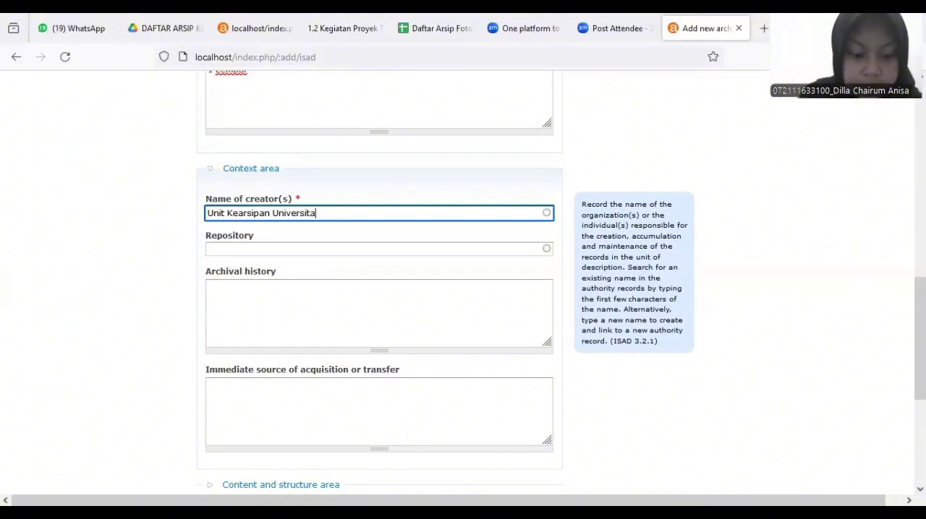
pyautogui.write('s Air')
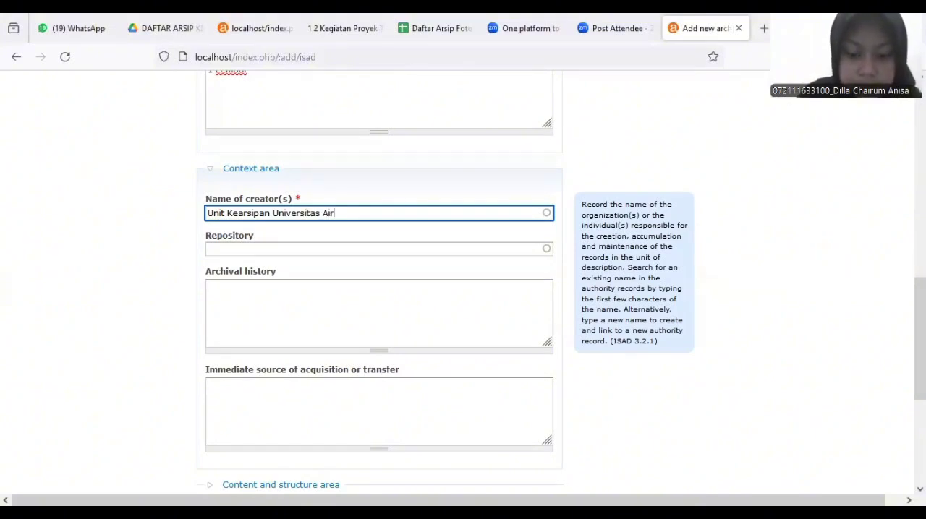
pyautogui.write('langga')
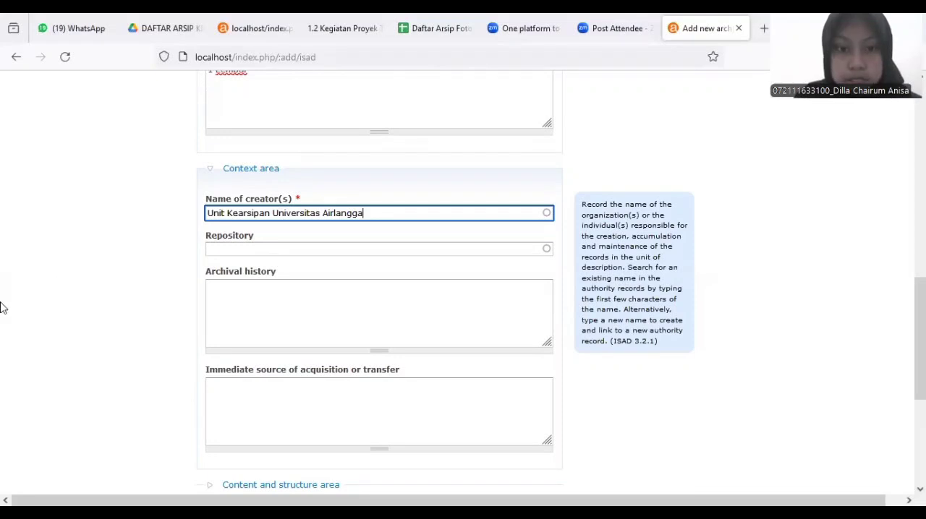
# Enter Universitas Airlangga as the repository of the archival description
pyautogui.click(270, 248)
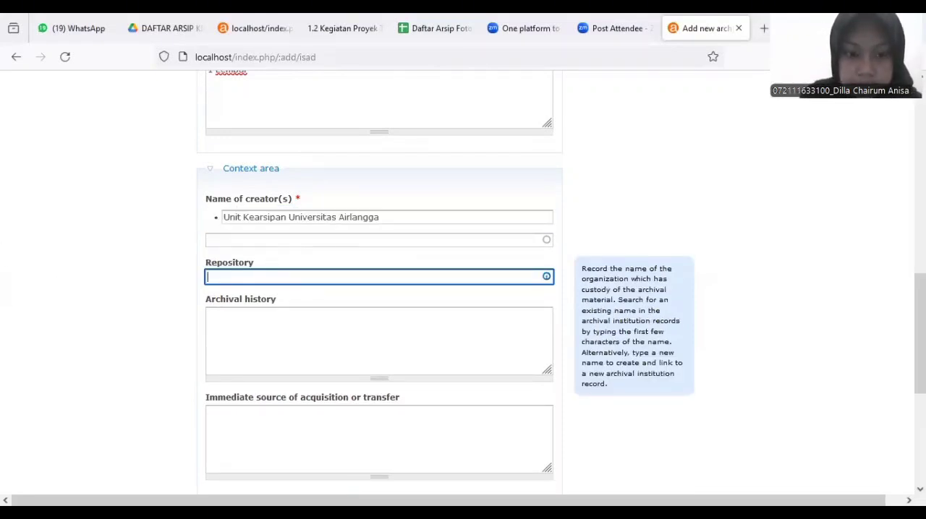
pyautogui.write('Univ')
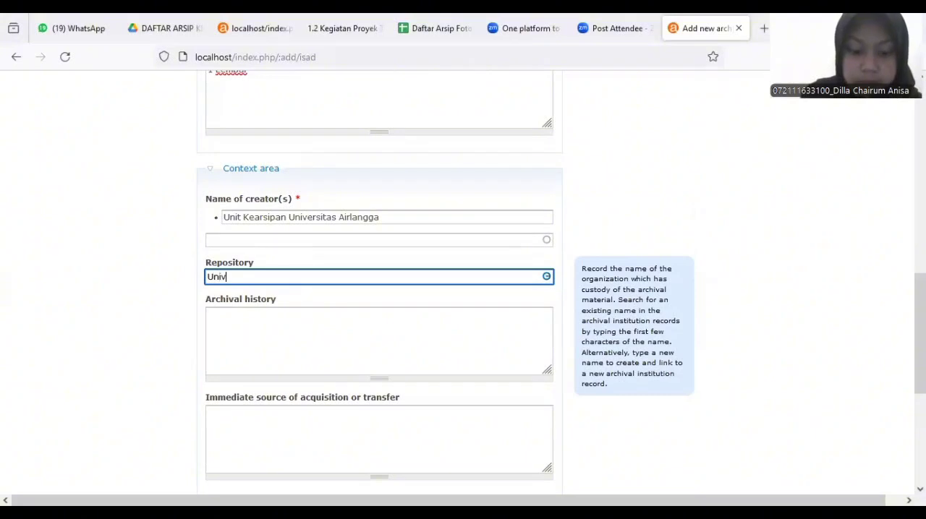
pyautogui.write('ersitas')
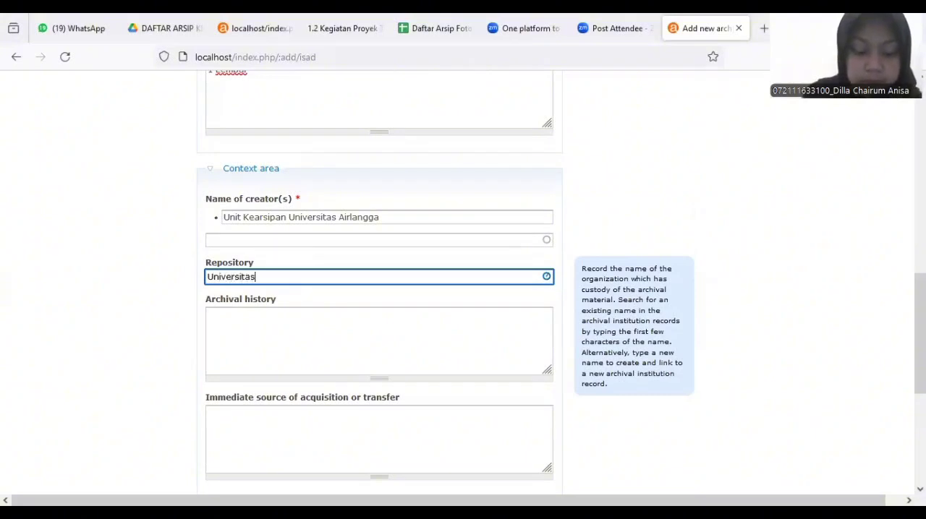
pyautogui.write(' A')
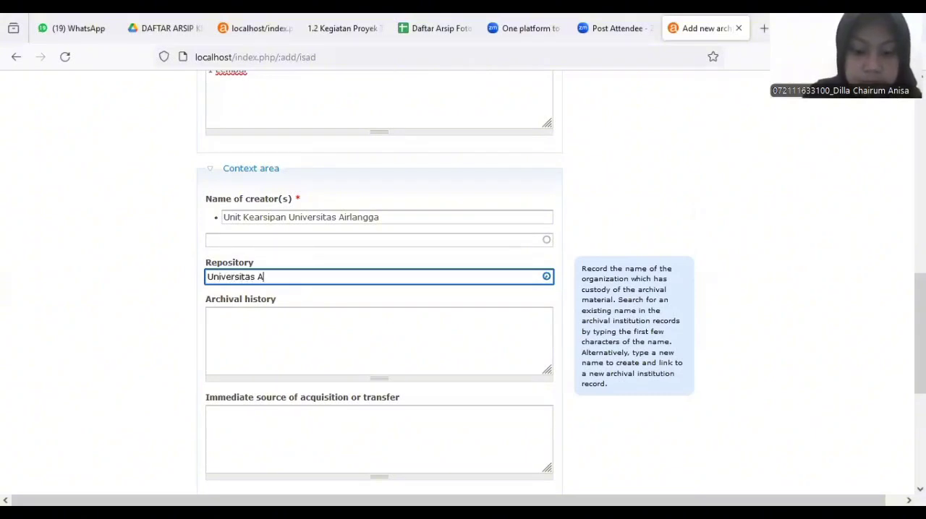
pyautogui.write('irlangga')
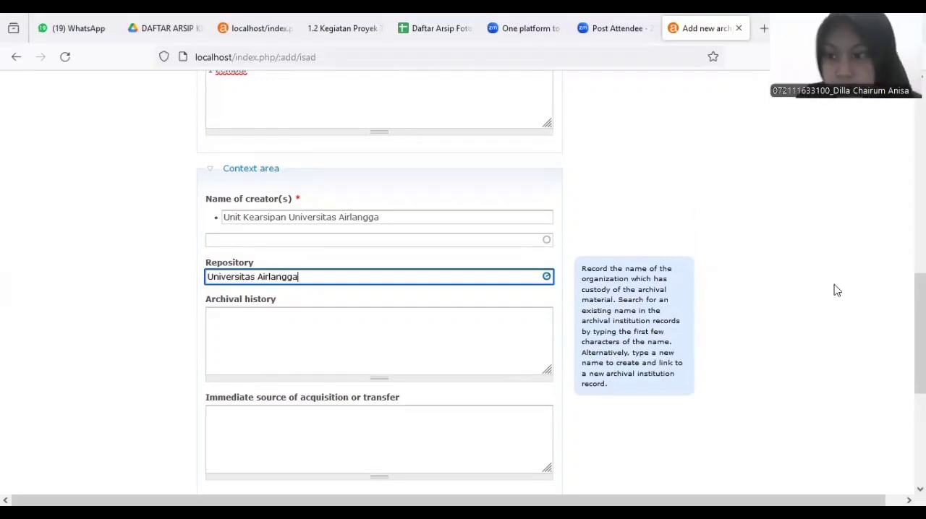
# Paste the copied text "Foto lahan kosong yang akan digunakan dalam pelaksanaan proyek TDRC Universitas Airlangga pada tahun 1994" as the scope and content
pyautogui.moveTo(920, 335); pyautogui.dragTo(920, 411)
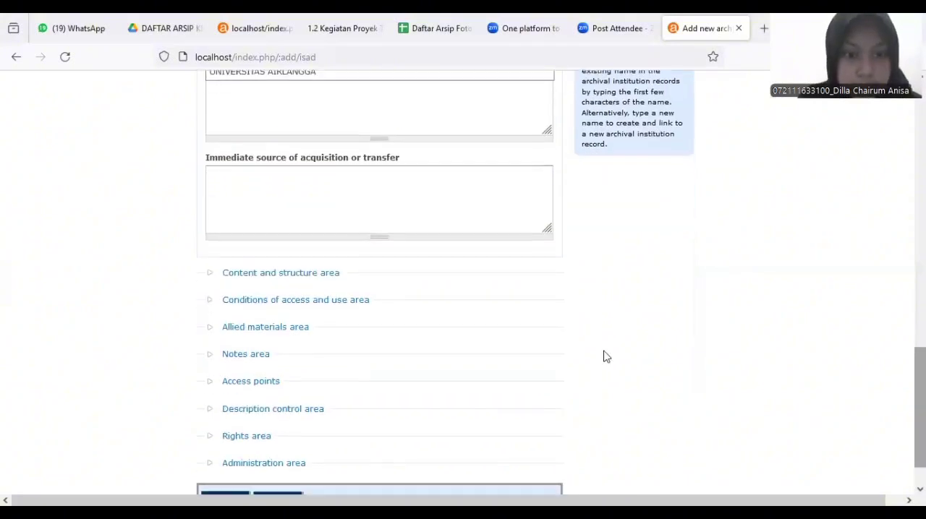
pyautogui.click(311, 284)
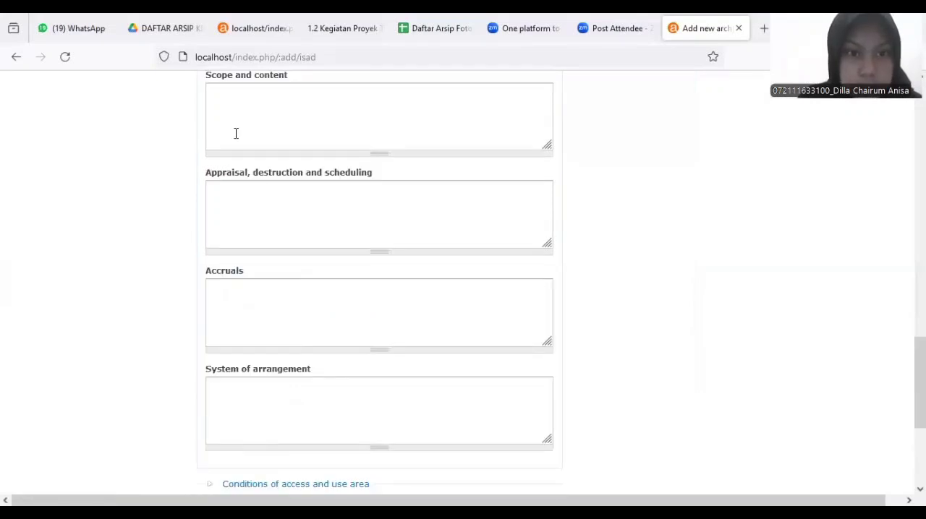
pyautogui.click(217, 115)
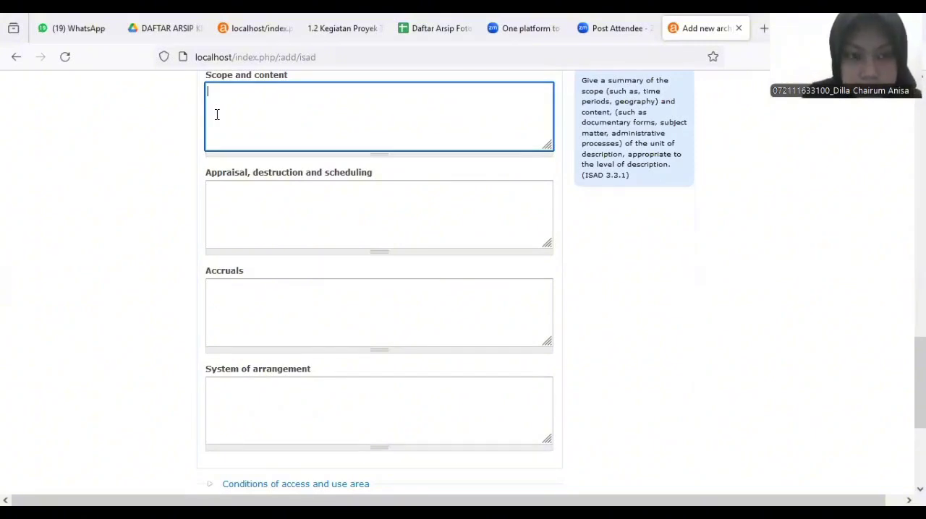
pyautogui.write('Foto lahan kosong yang akan digunakan dalam pelaksanaan proyek TDRC Universitas Airlangga pada tahun 1994')
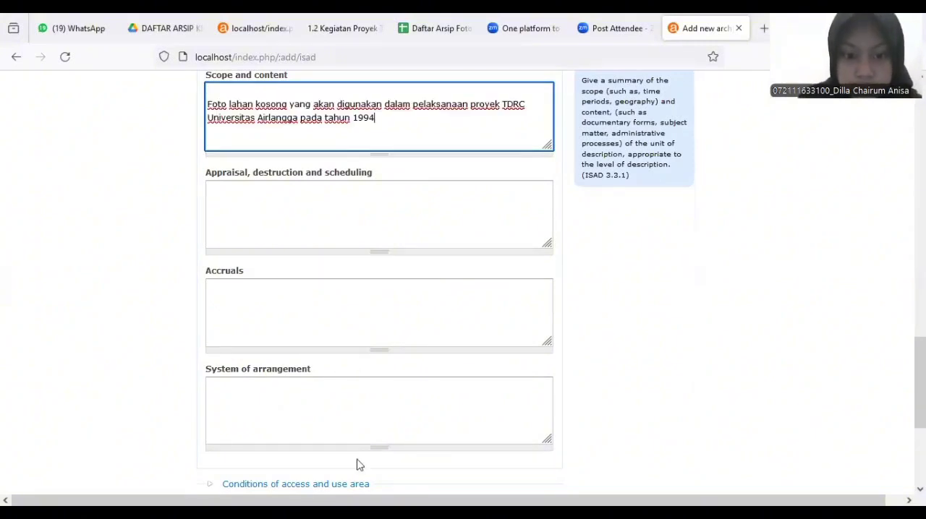
# Set the language of material to Indonesian in the conditions of access and use area
pyautogui.click(360, 484)
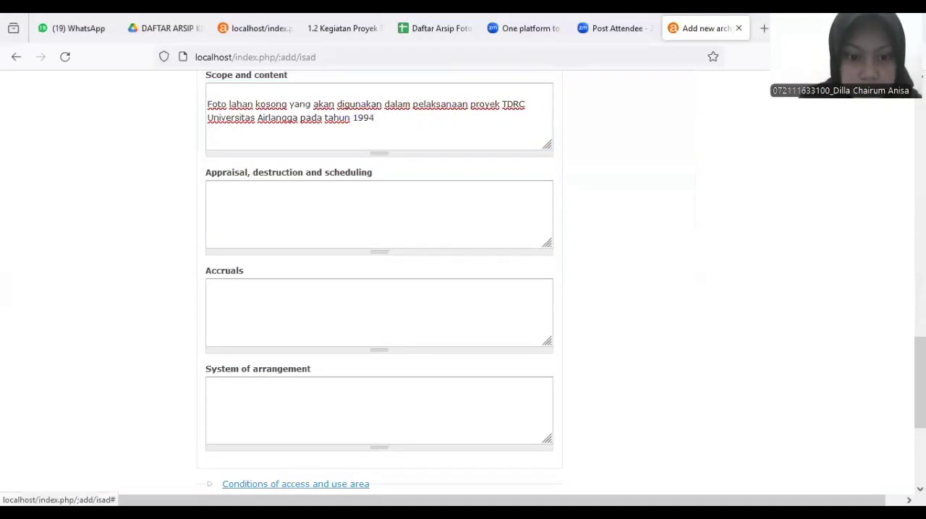
pyautogui.scroll(-5, 355, 405)
pyautogui.click(346, 313)
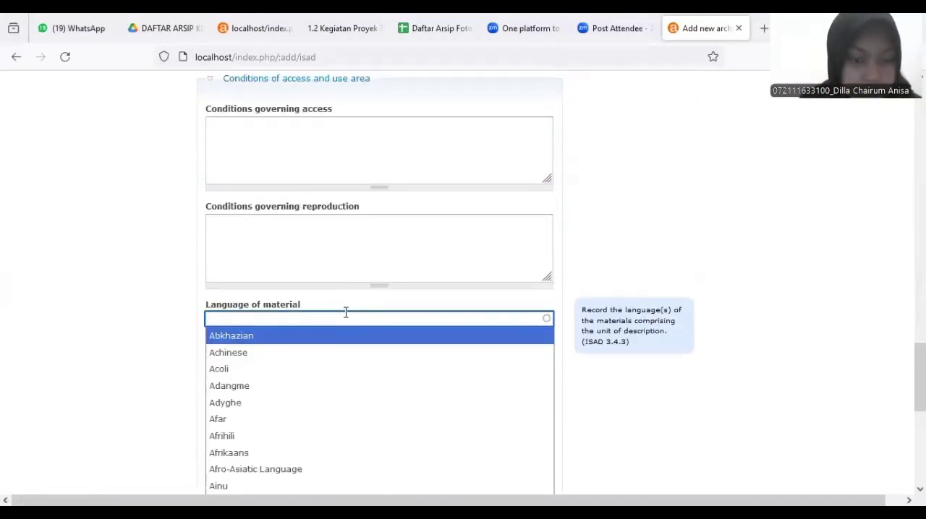
pyautogui.write('i')
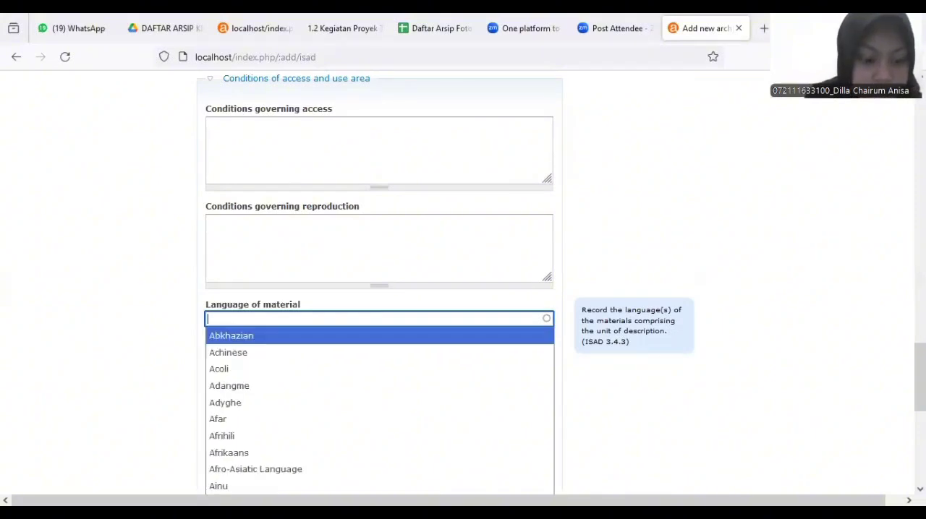
pyautogui.write('In')
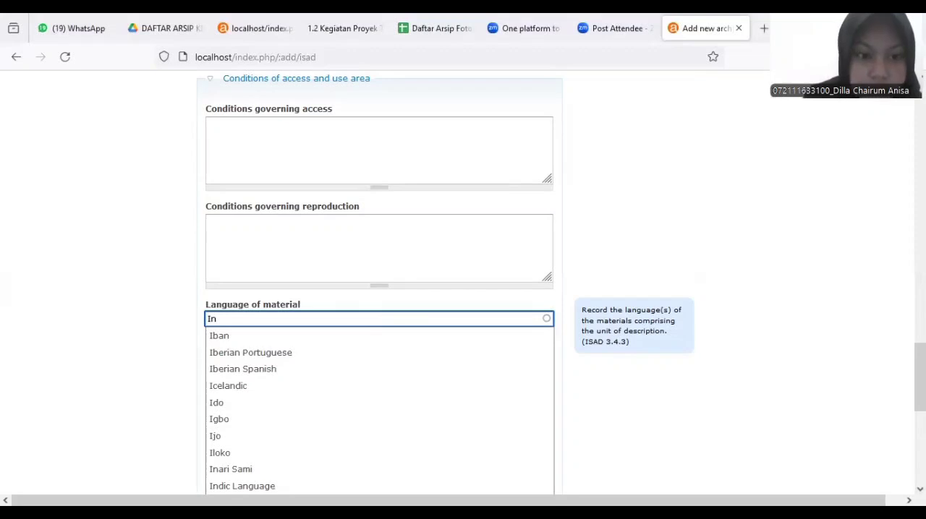
pyautogui.write('d')
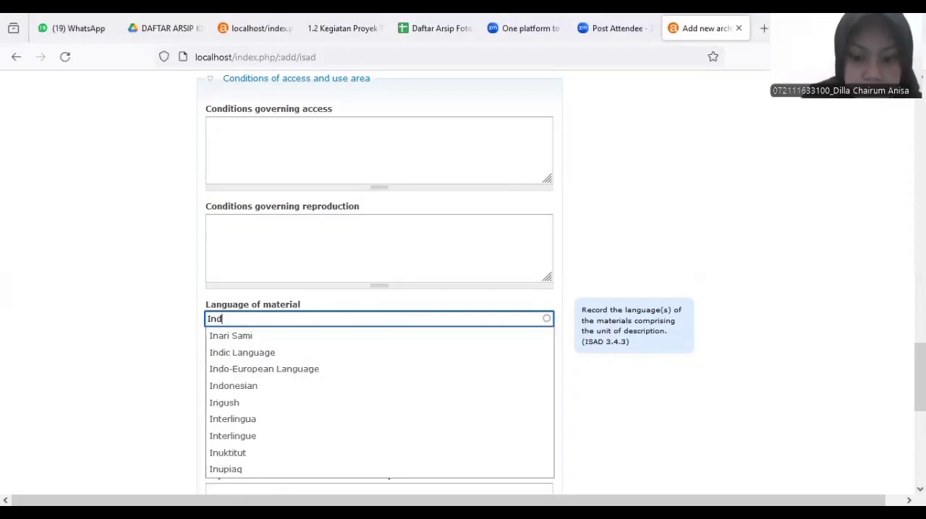
pyautogui.write('on')
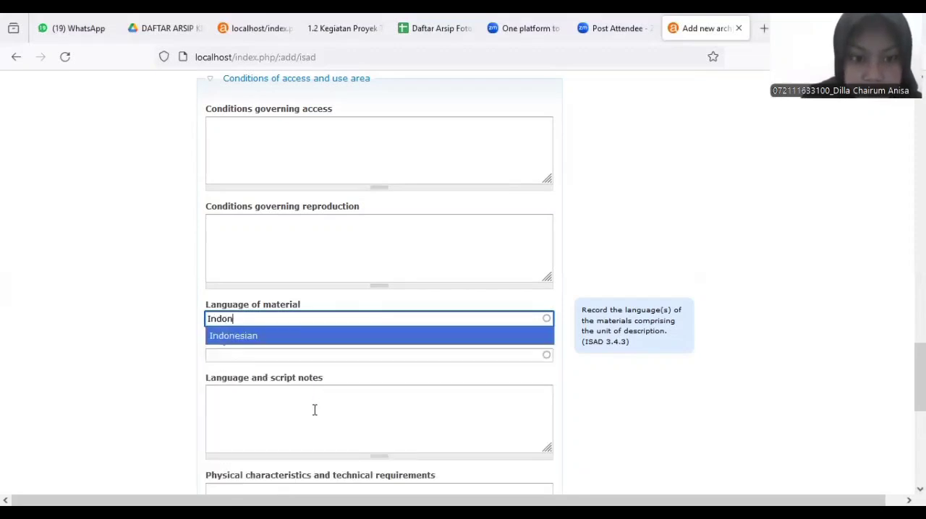
# Set the institution identifier to Universitas Airlangga in the description control area
pyautogui.scroll(-5, 284, 348)
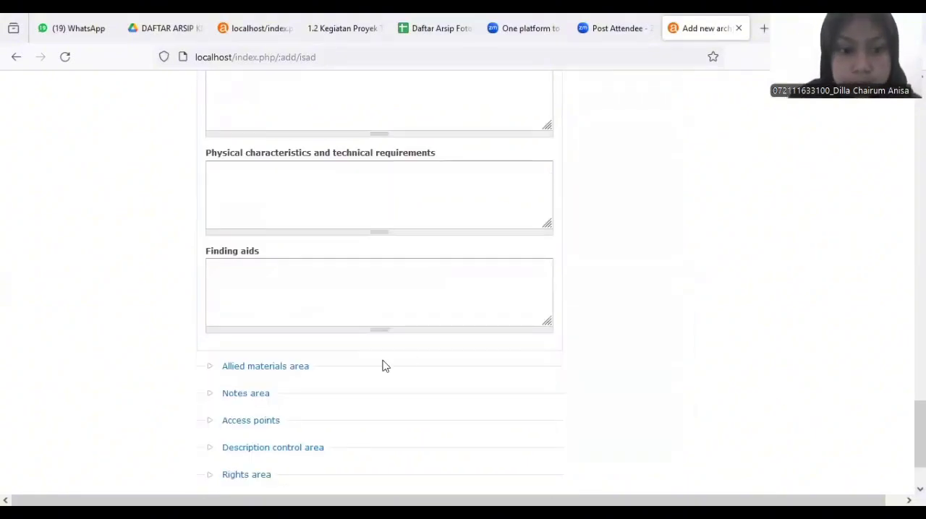
pyautogui.click(296, 450)
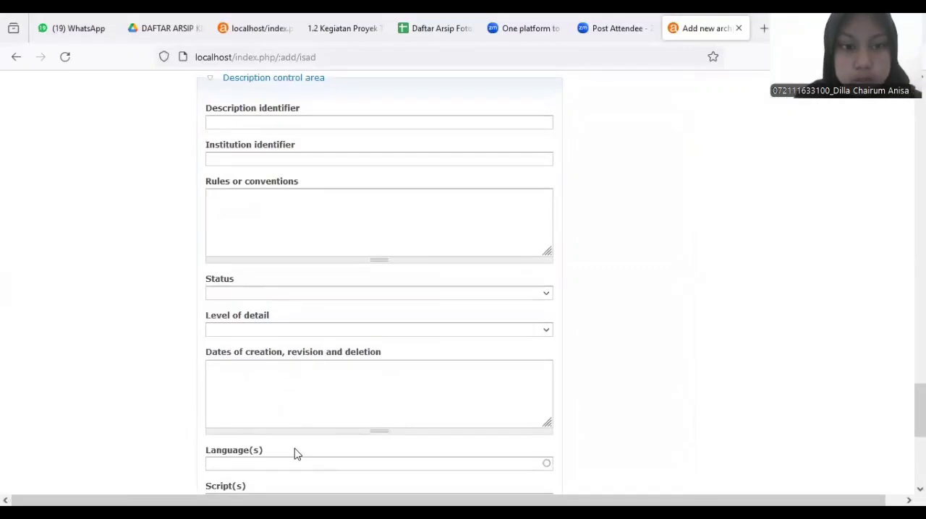
pyautogui.click(242, 162)
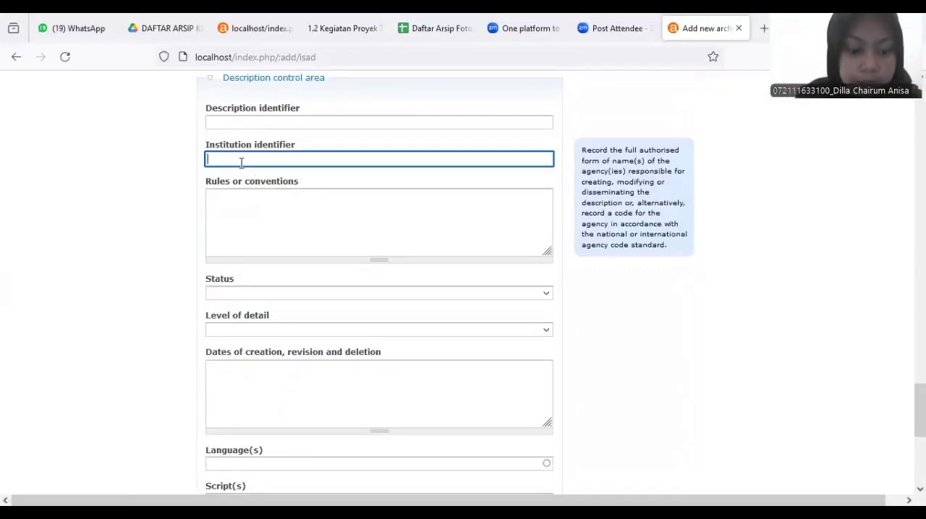
pyautogui.write('U')
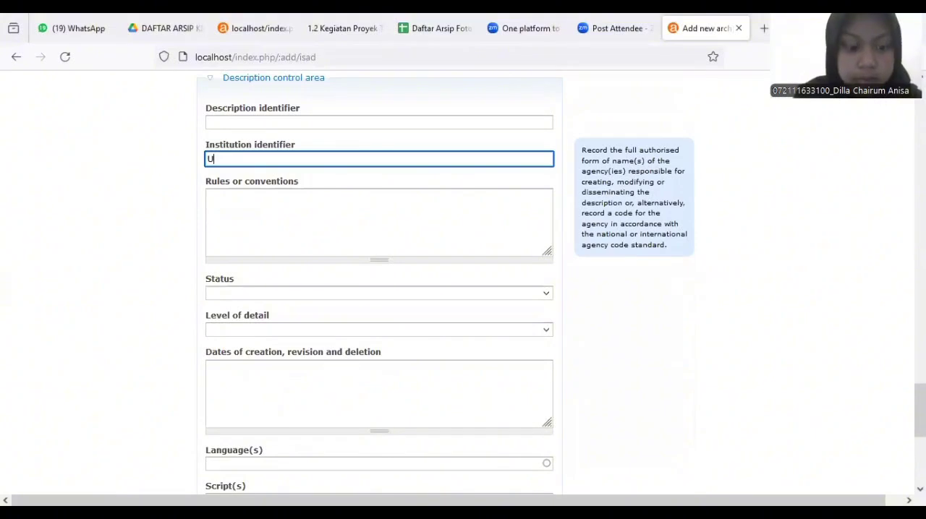
pyautogui.write('nivers')
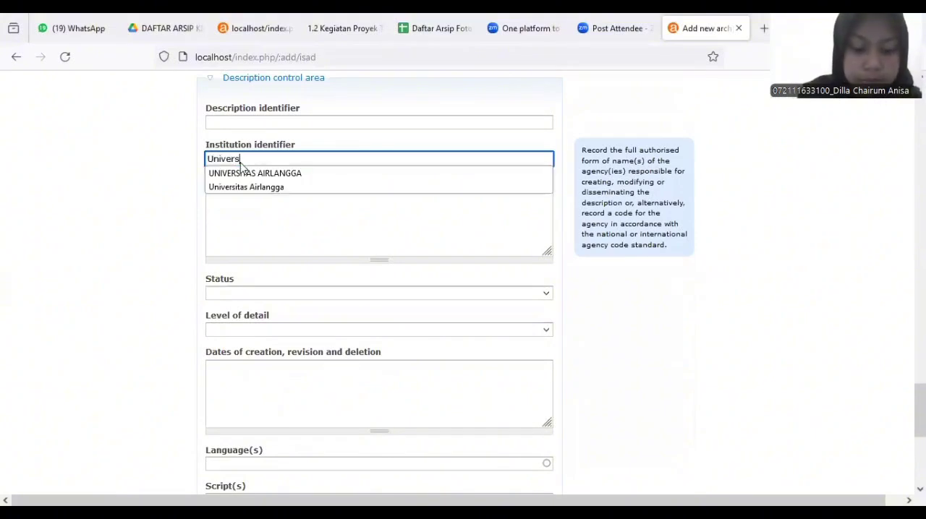
pyautogui.write('itas')
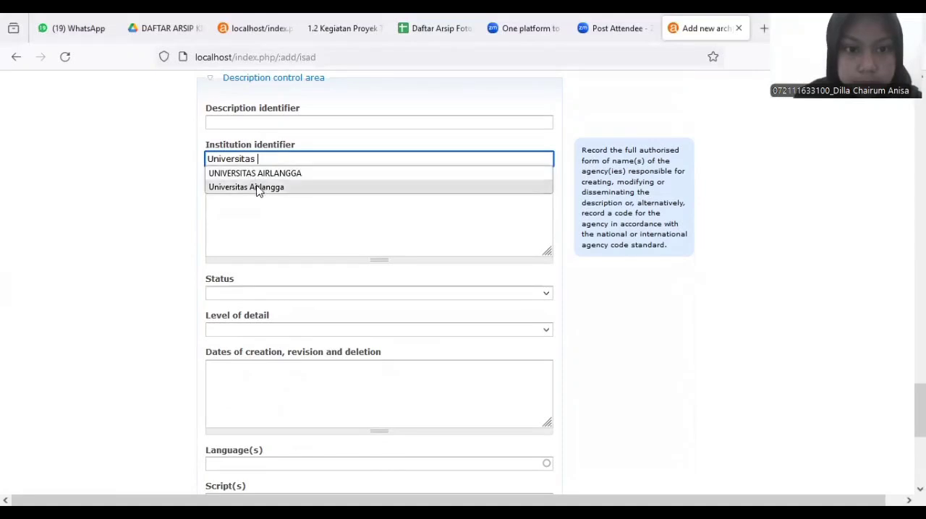
pyautogui.click(260, 191)
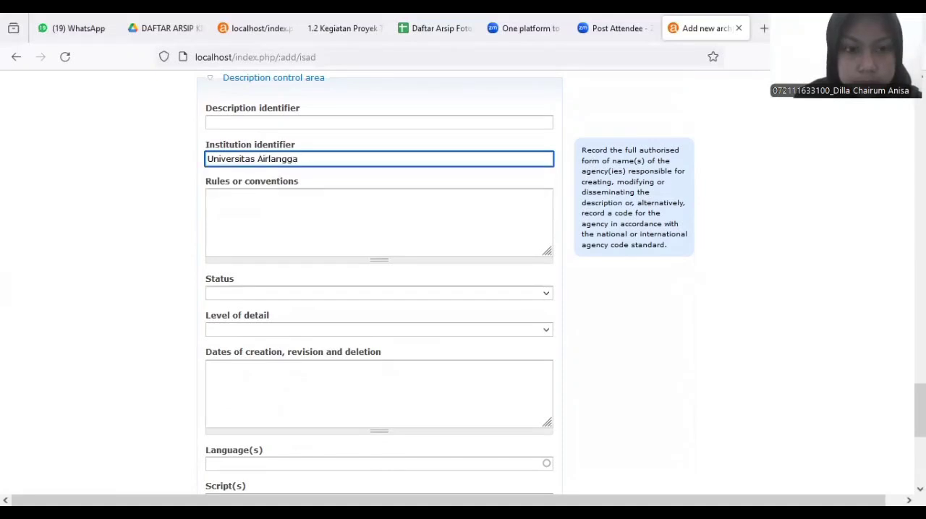
# Set the description control status to Final, the level of detail to Full and the description language to Indonesian
pyautogui.click(548, 295)
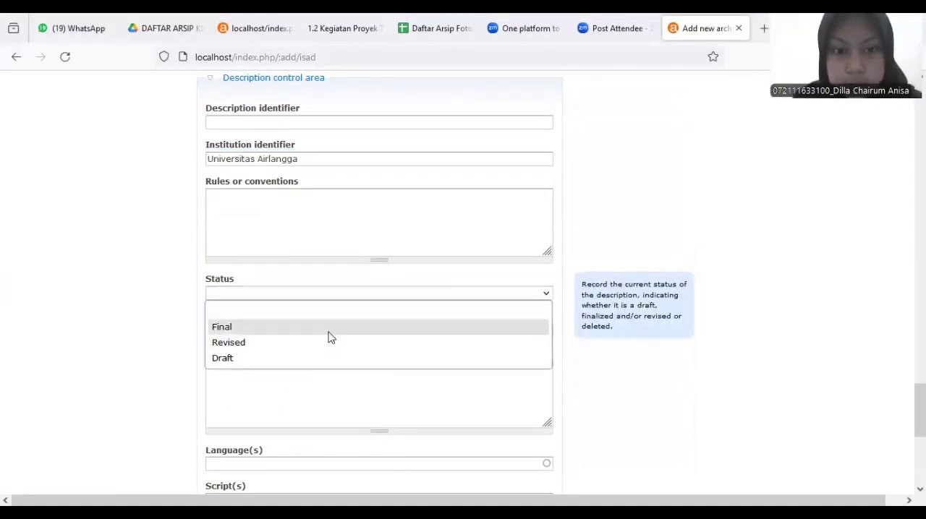
pyautogui.click(223, 327)
pyautogui.click(362, 464)
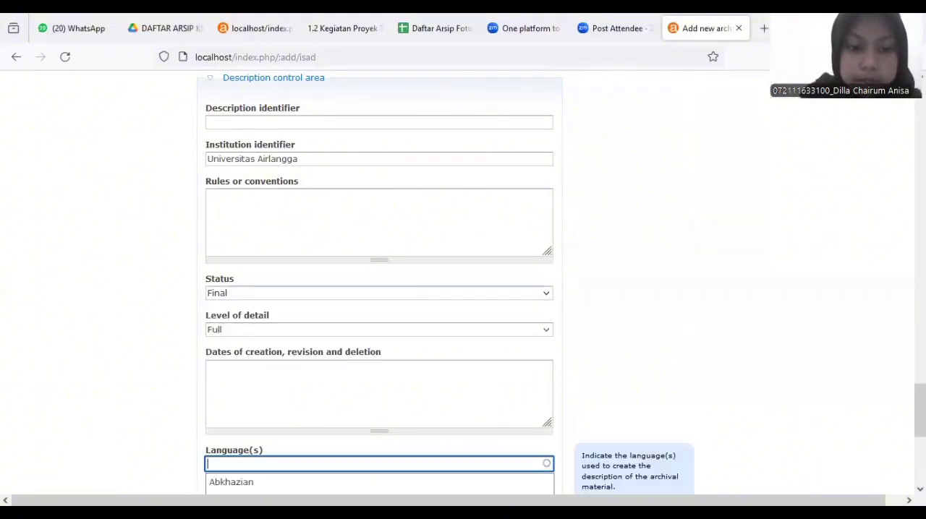
pyautogui.write('Ind')
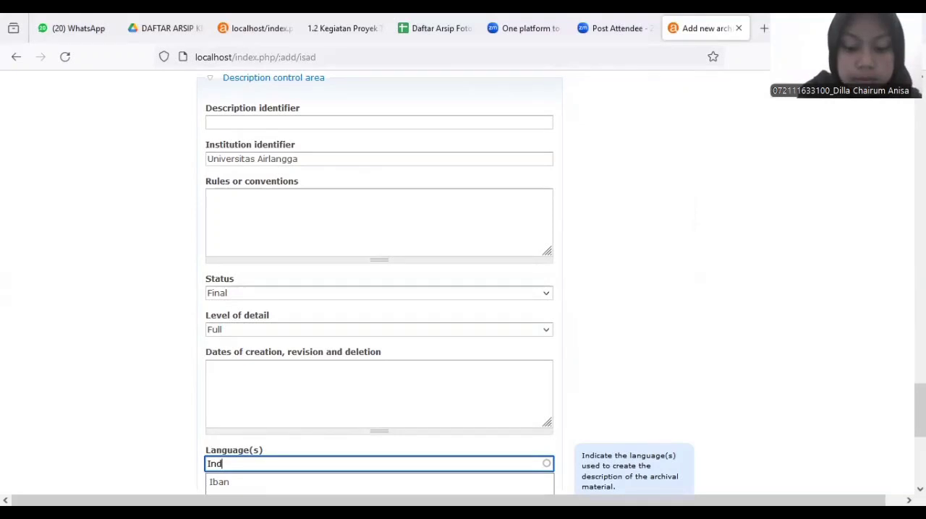
pyautogui.write('one')
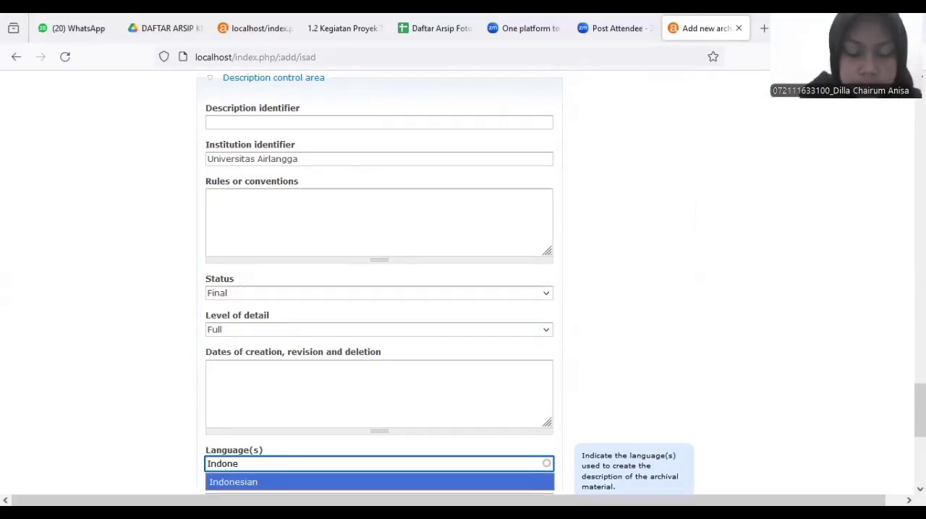
pyautogui.press('Return')
# Enter PDF as the source in the description control area
pyautogui.scroll(-3, 884, 423)
pyautogui.click(393, 318)
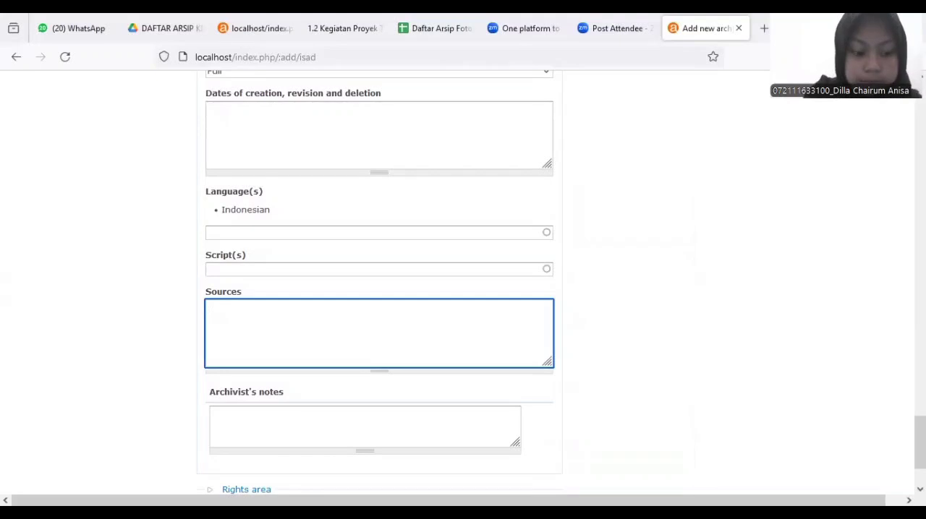
pyautogui.write('P')
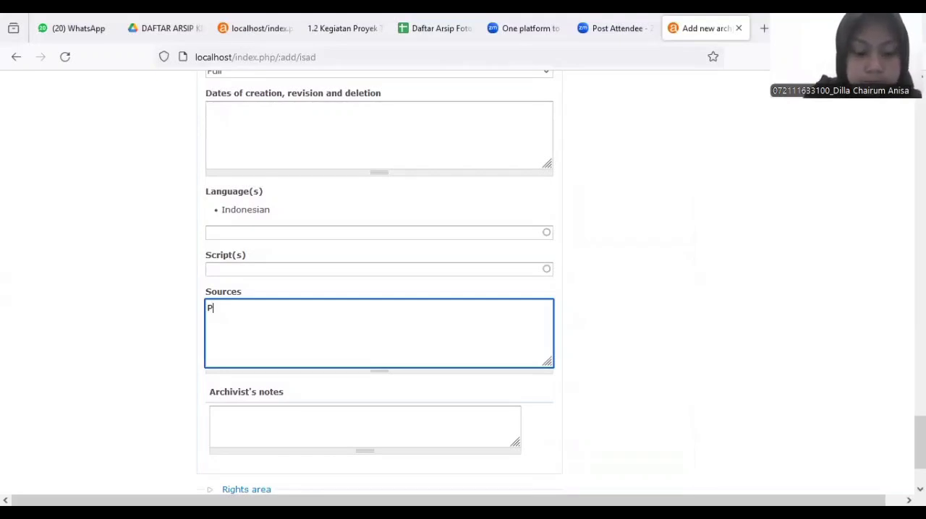
pyautogui.write('DF')
# Set the publication status to Published in the administration area and create the archival description
pyautogui.scroll(-3, 380, 289)
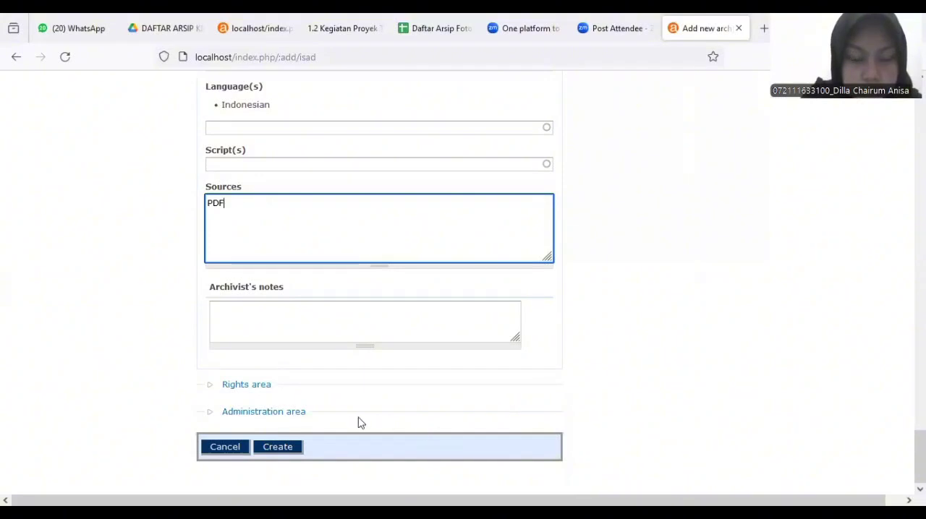
pyautogui.click(296, 411)
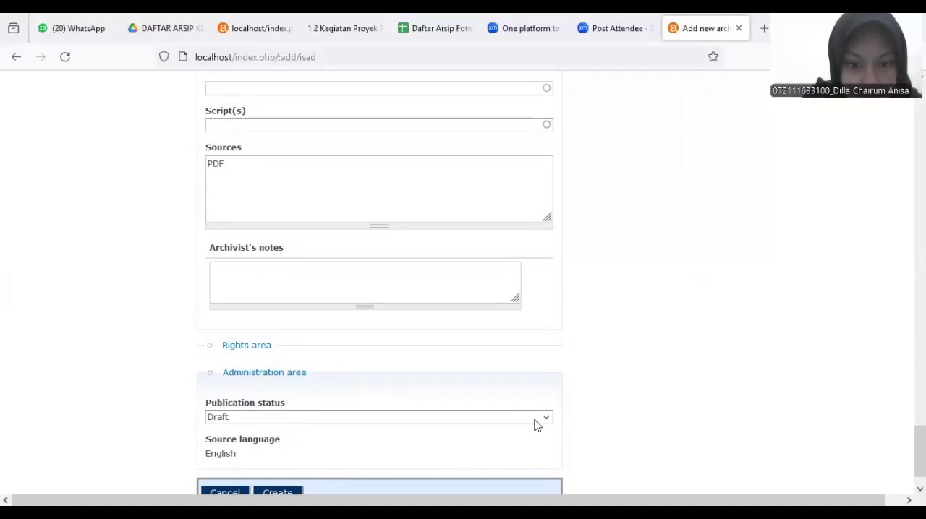
pyautogui.click(536, 420)
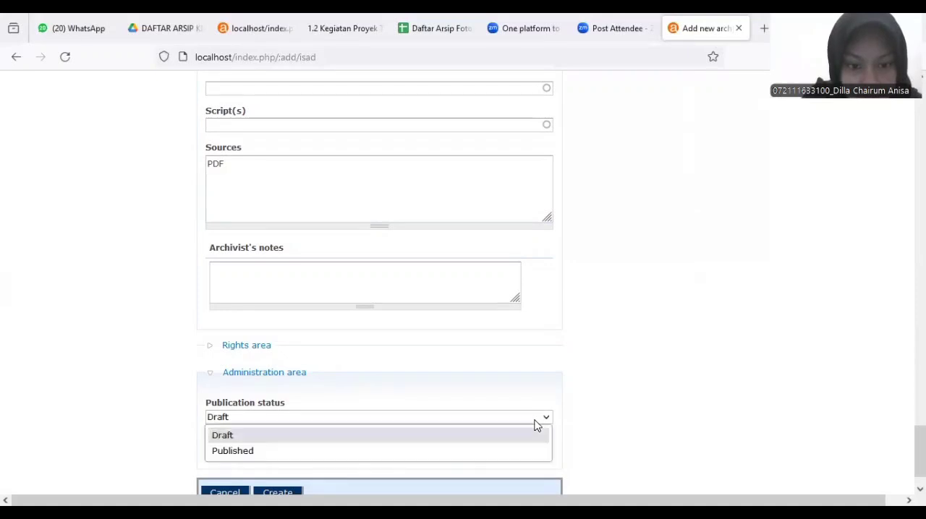
pyautogui.click(463, 454)
pyautogui.scroll(-1, 554, 398)
pyautogui.click(288, 448)
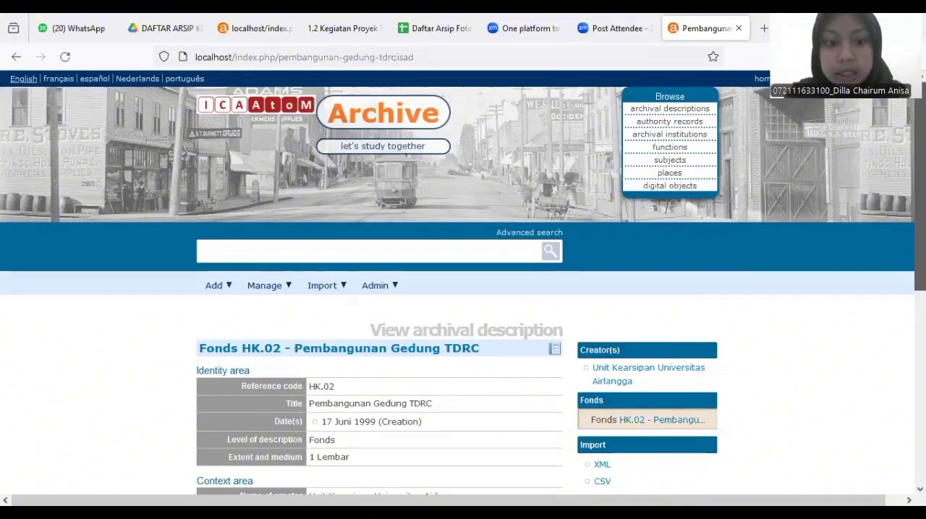
# Link the PDF file 1.2 Kegiatan Proyek TDRC as a digital object to the HK.02 Pembangunan Gedung TDRC record
pyautogui.scroll(-1, 463, 289)
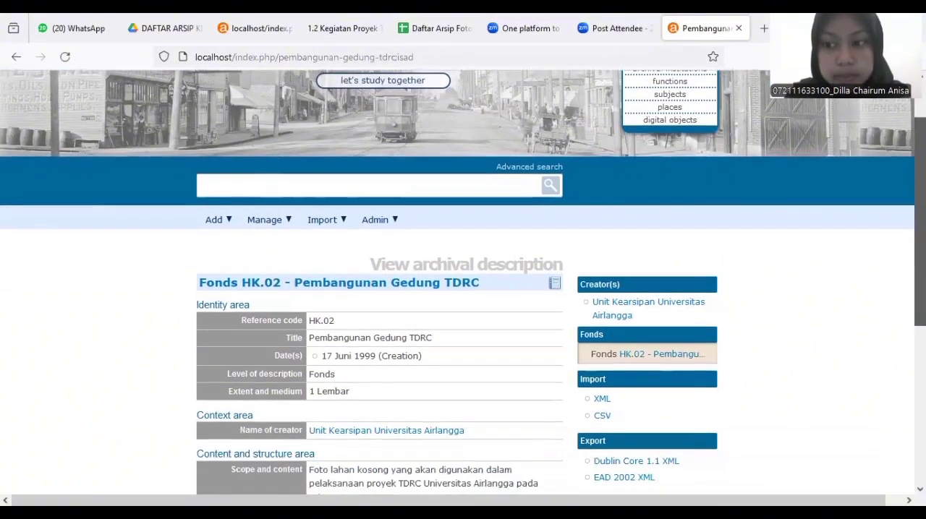
pyautogui.scroll(-4, 463, 290)
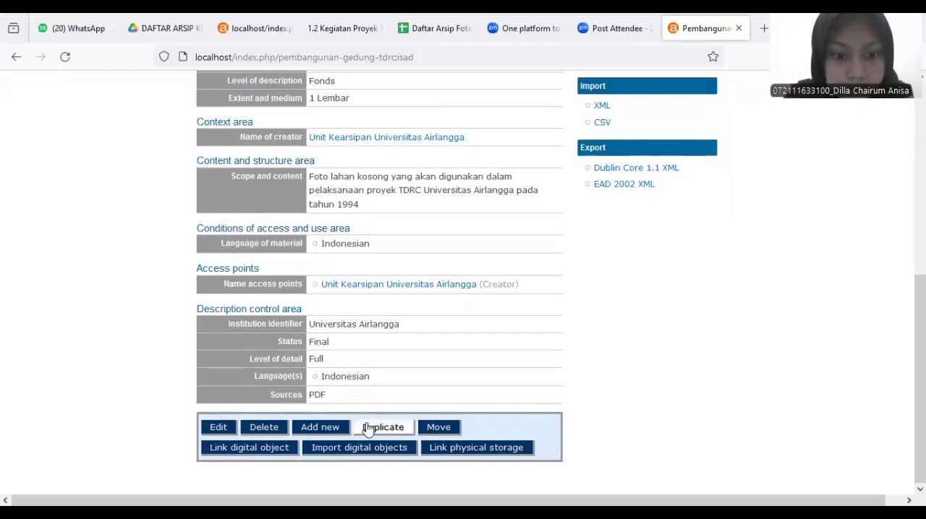
pyautogui.click(292, 447)
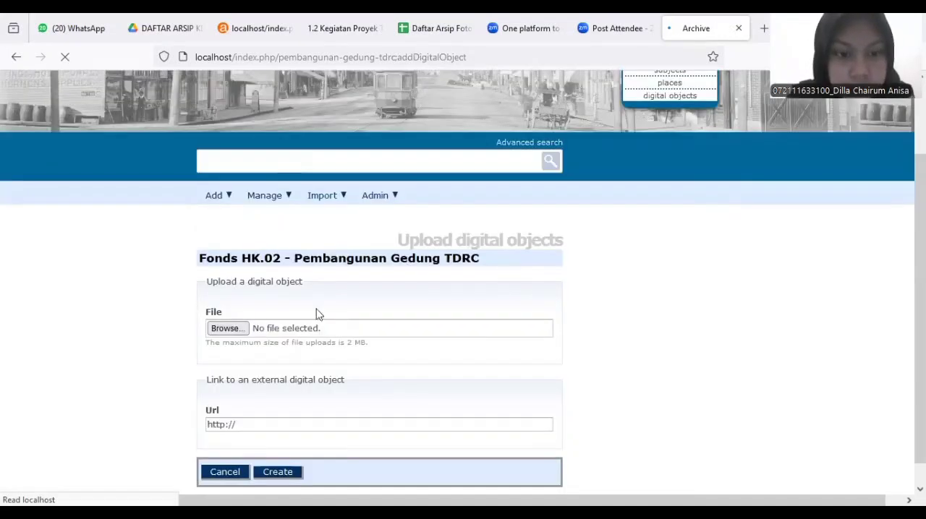
pyautogui.click(230, 331)
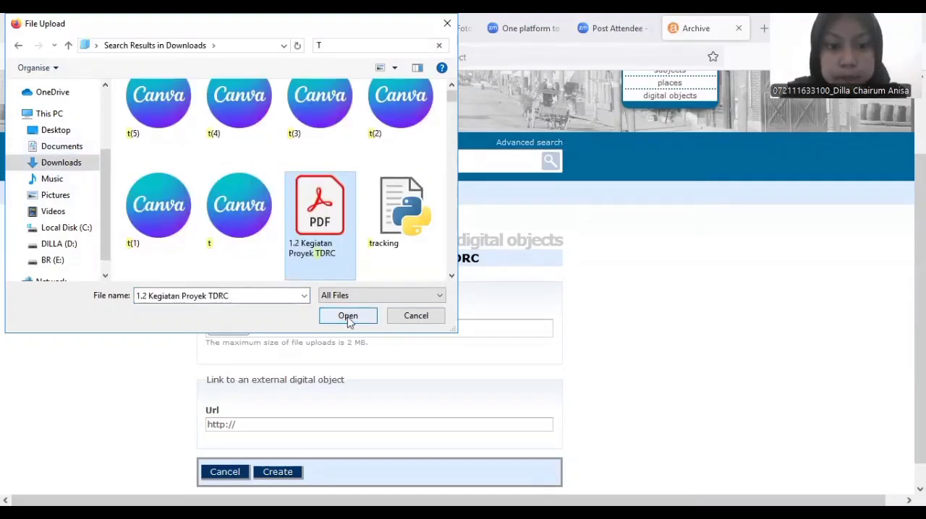
pyautogui.click(347, 317)
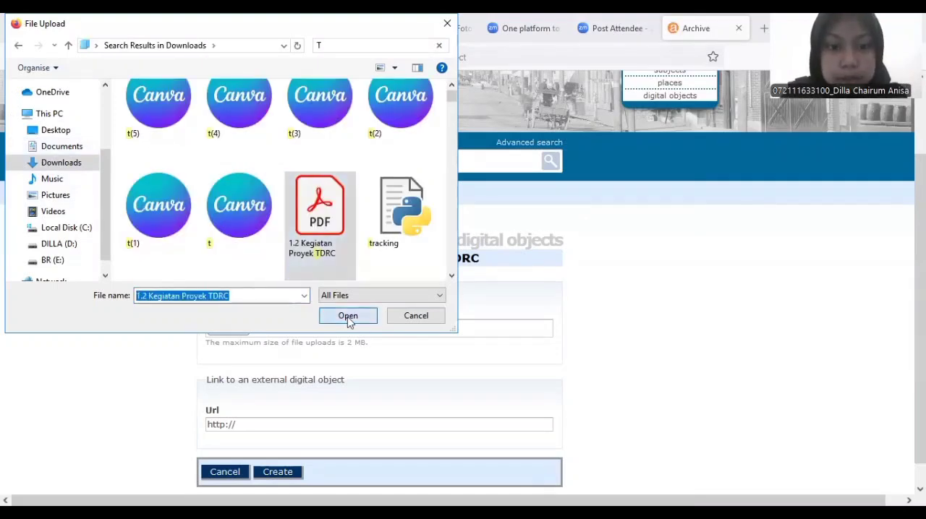
pyautogui.scroll(-1, 347, 317)
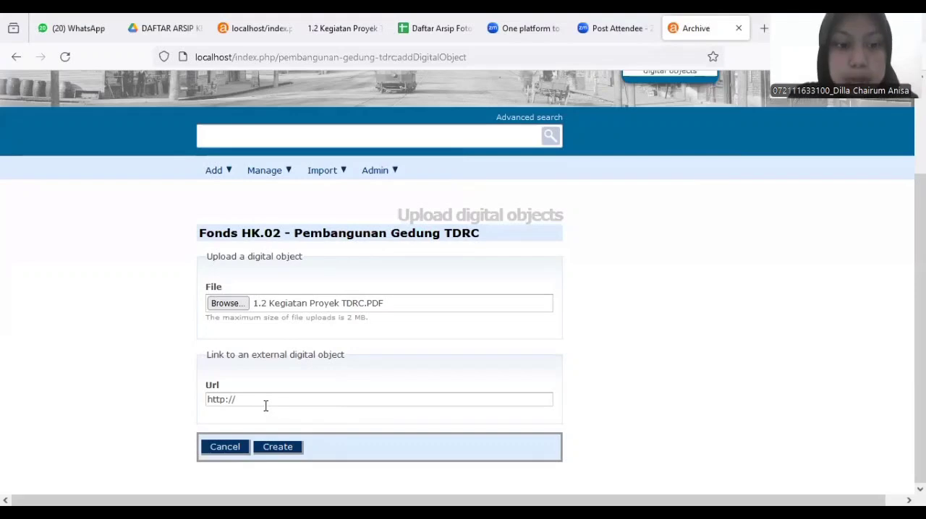
pyautogui.click(276, 448)
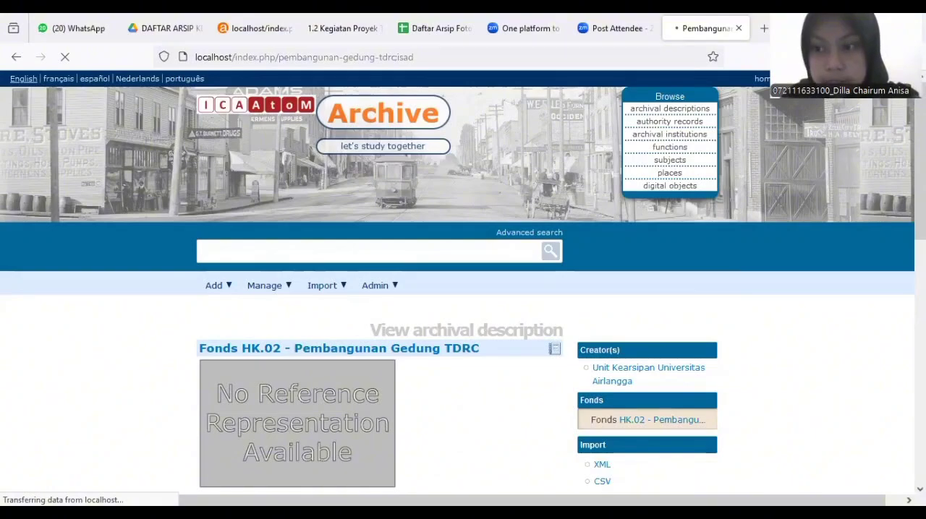
# Review the saved HK.02 record down to its digital object metadata and switch to the Daftar Arsip Kartografi.xlsx list
pyautogui.scroll(-3, 447, 112)
pyautogui.scroll(-6, 463, 283)
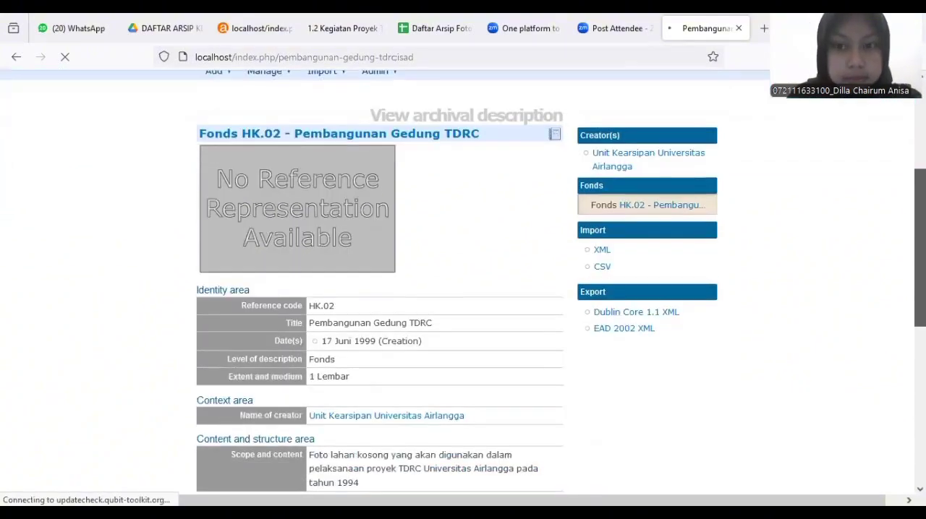
pyautogui.scroll(-3, 463, 283)
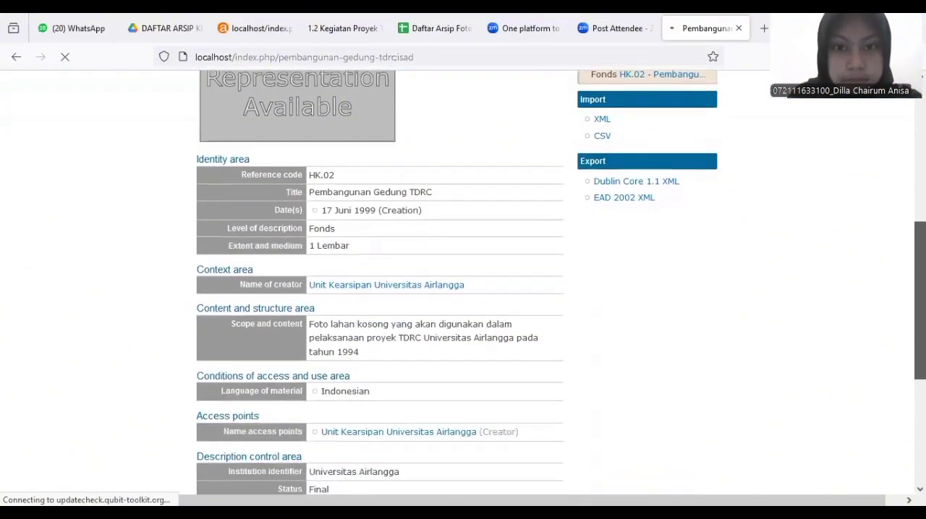
pyautogui.scroll(-6, 463, 282)
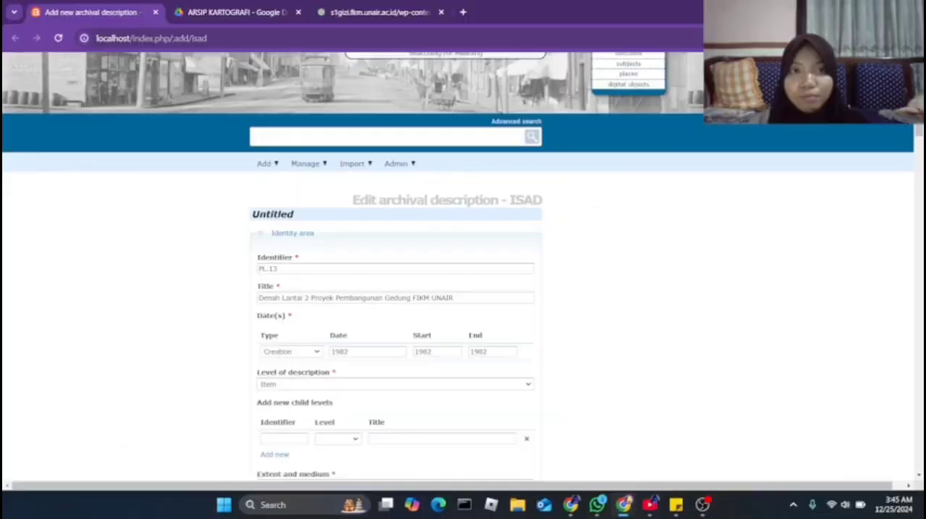
pyautogui.hotkey('ctrl', 'Tab')
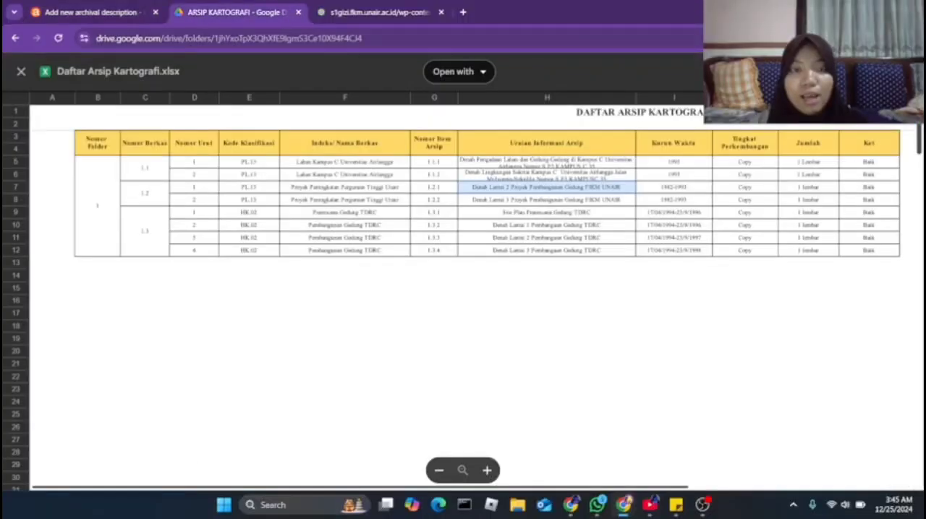
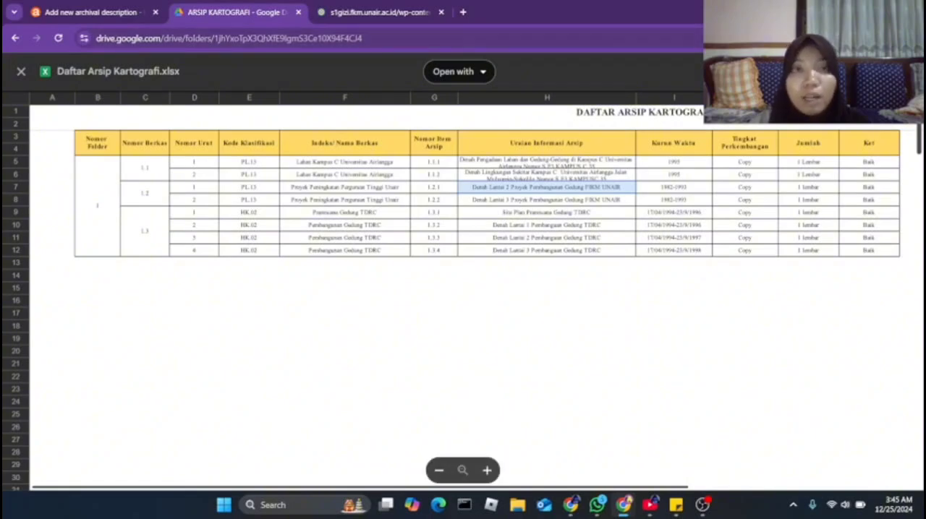
# Switch to the new ISAD archival description form and review the Add entry and the required Identifier field
pyautogui.click(94, 13)
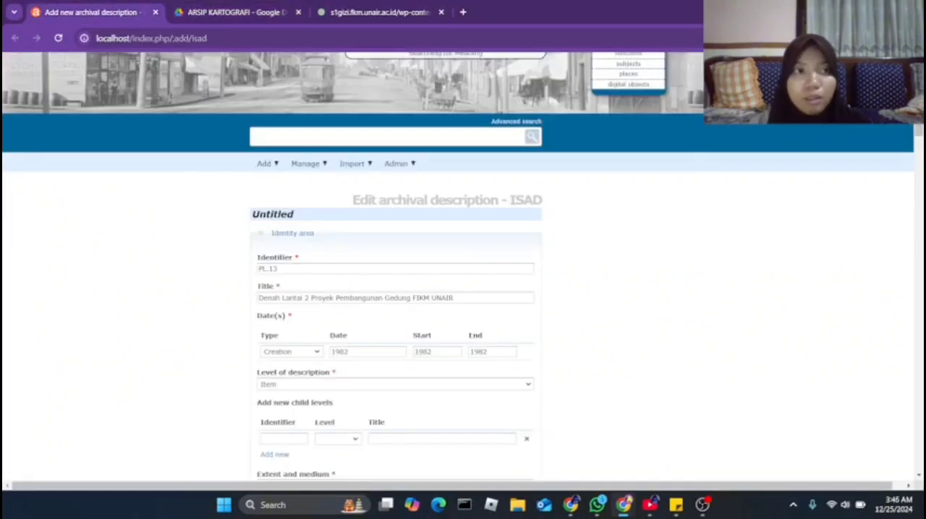
pyautogui.scroll(1, 463, 268)
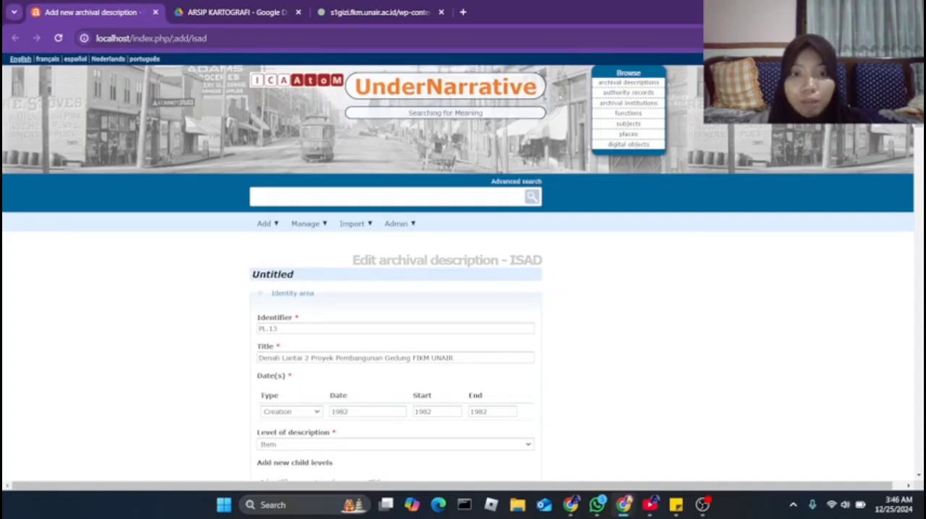
pyautogui.click(266, 224)
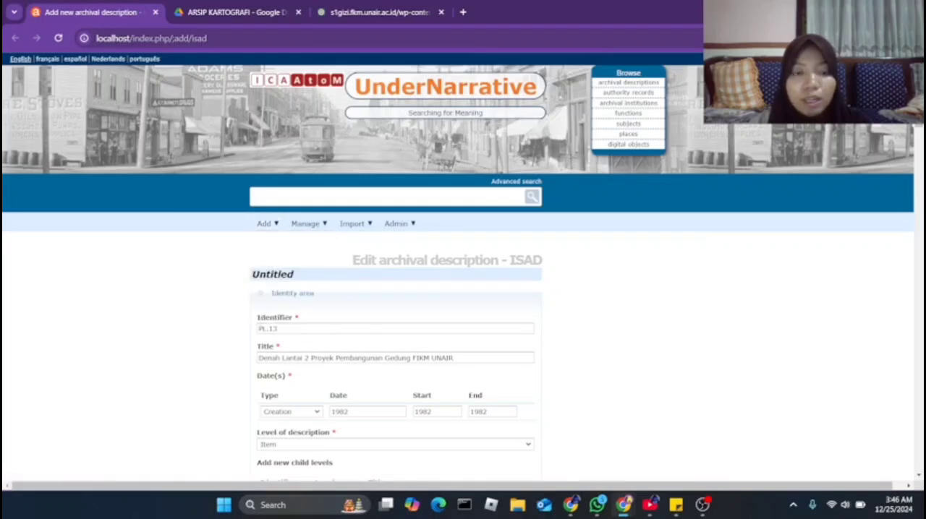
pyautogui.scroll(-1, 463, 266)
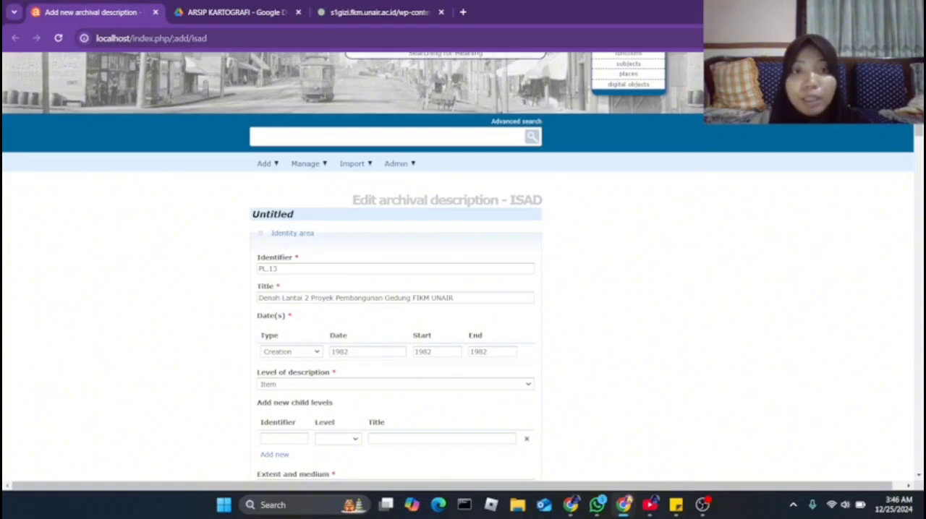
pyautogui.scroll(-1, 463, 266)
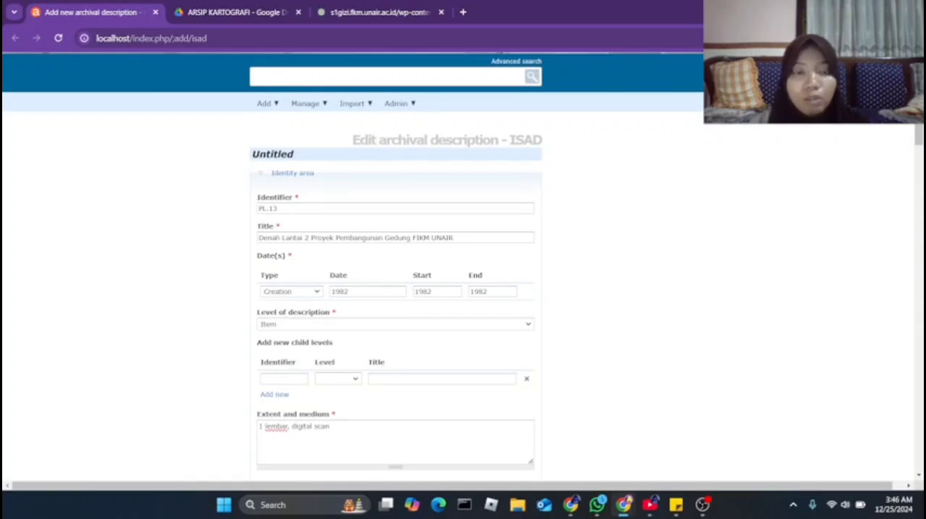
pyautogui.doubleClick(296, 198)
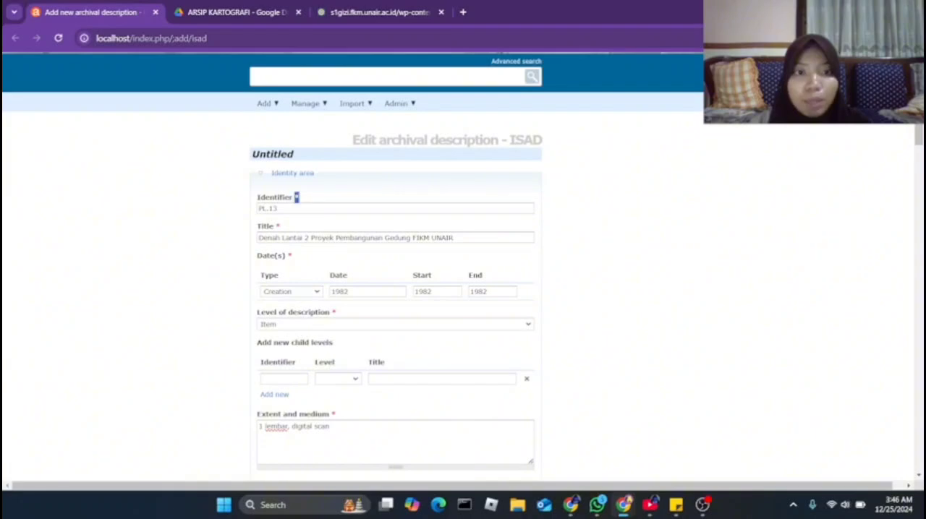
pyautogui.click(298, 198)
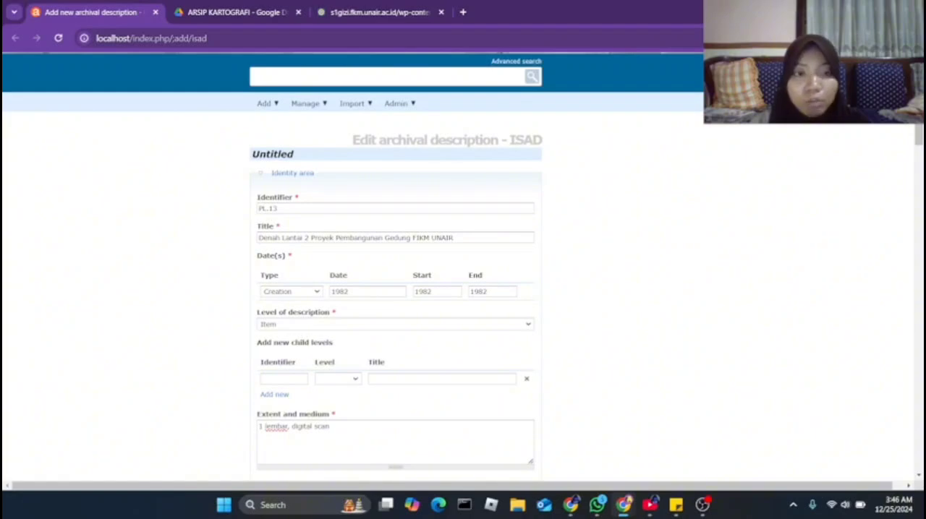
# Review the title field, the date type options and the date field in the identity area
pyautogui.scroll(-1, 463, 266)
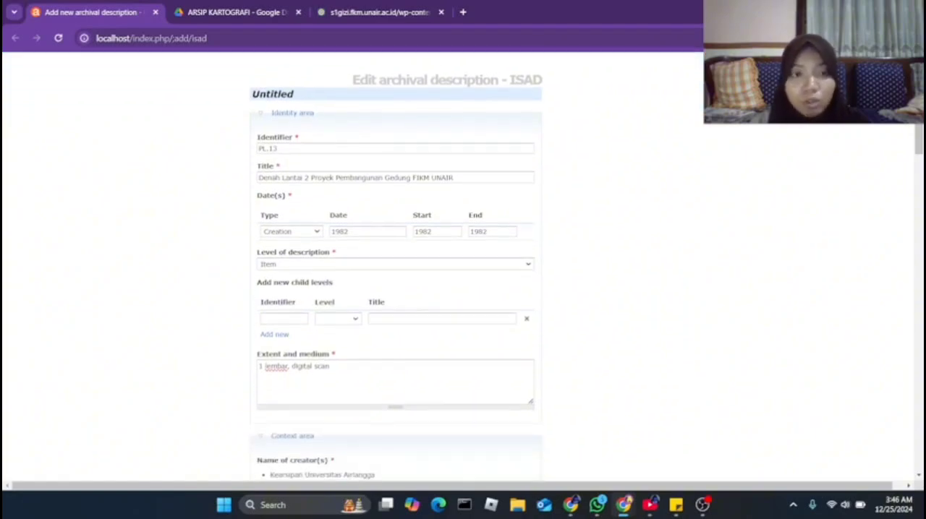
pyautogui.click(456, 178)
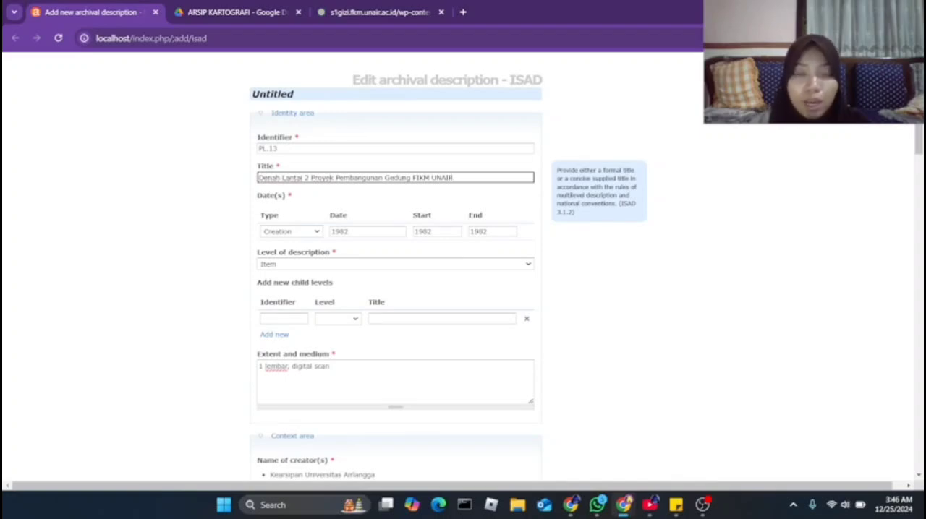
pyautogui.click(527, 232)
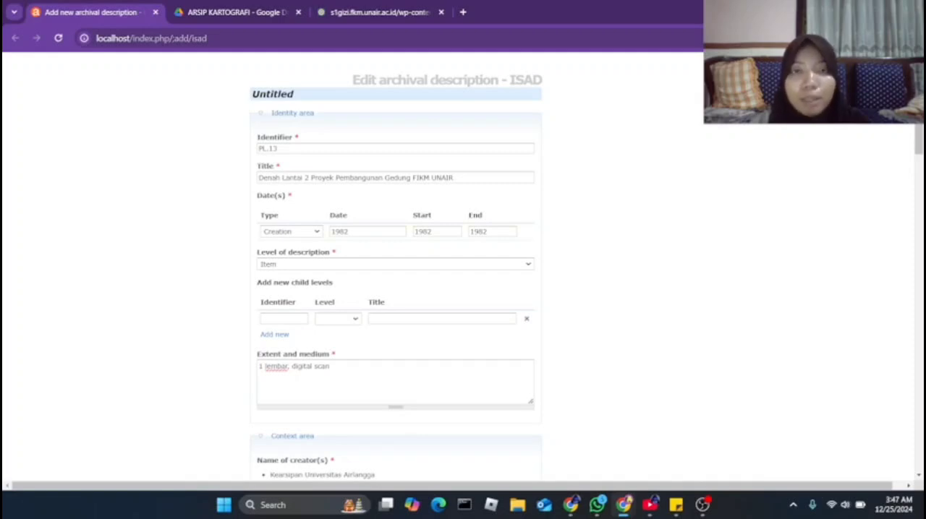
pyautogui.click(291, 231)
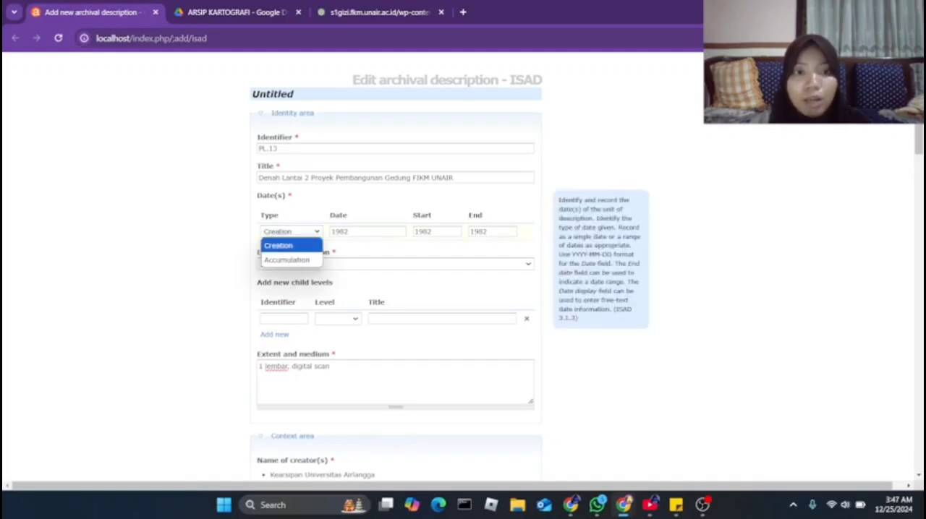
pyautogui.click(203, 249)
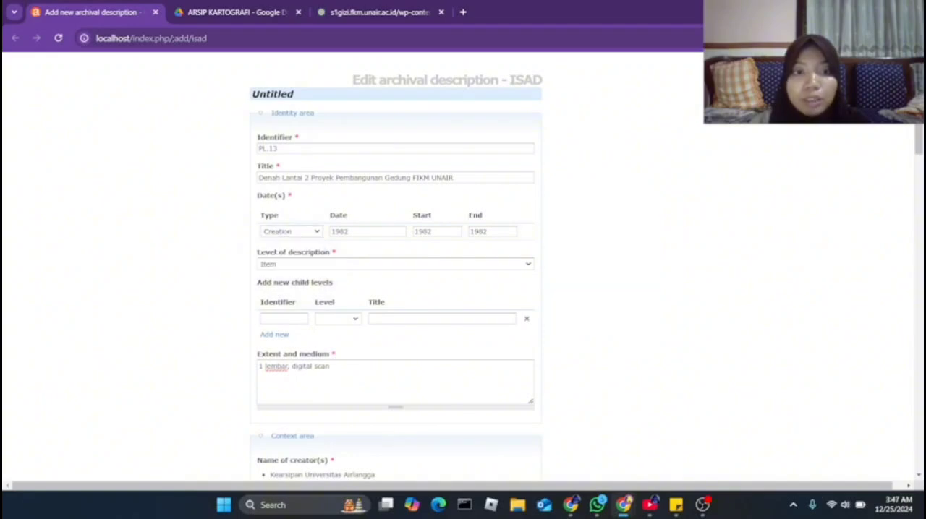
pyautogui.click(356, 232)
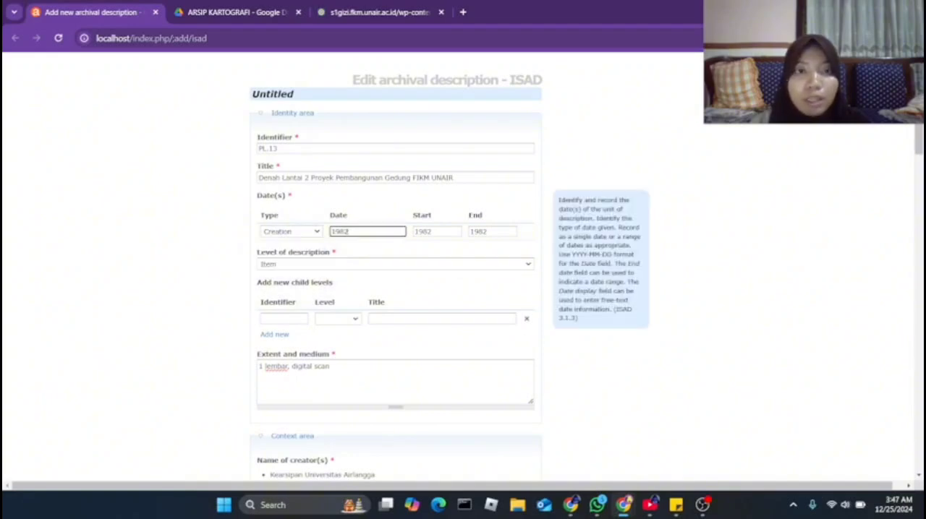
pyautogui.click(206, 248)
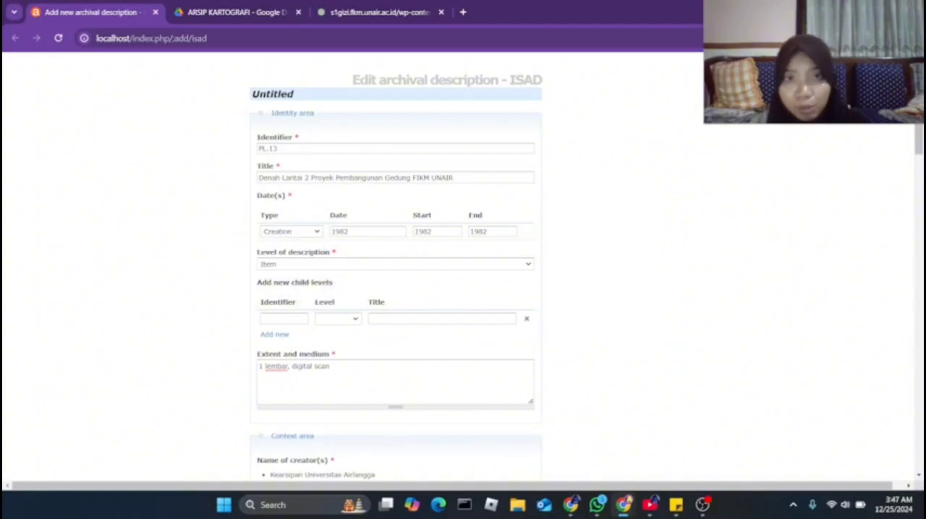
# Look through the level of description options and choose Item for the floor plan record
pyautogui.scroll(-1, 463, 267)
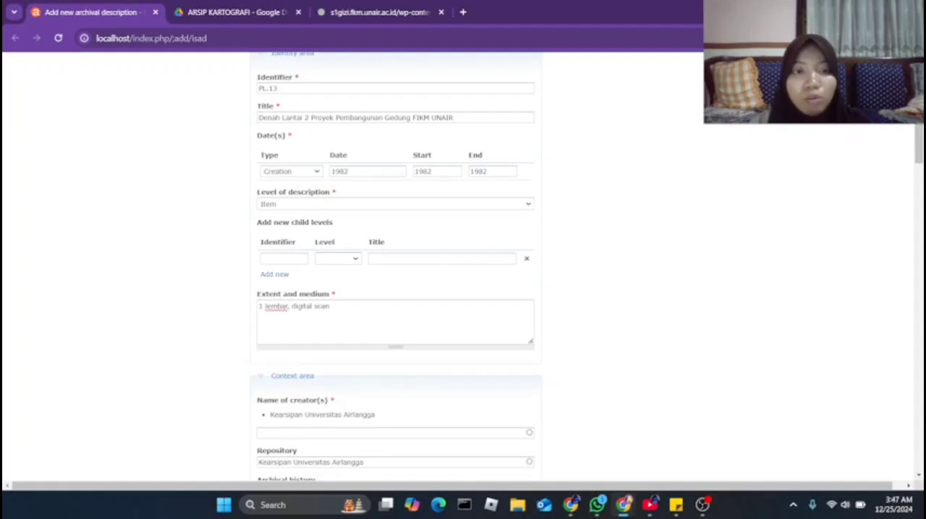
pyautogui.click(395, 204)
pyautogui.click(395, 204)
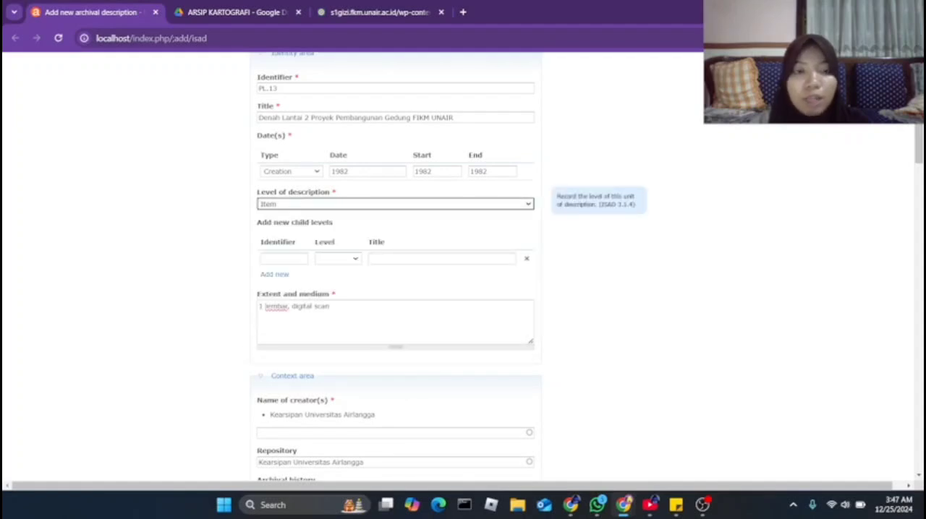
pyautogui.click(395, 204)
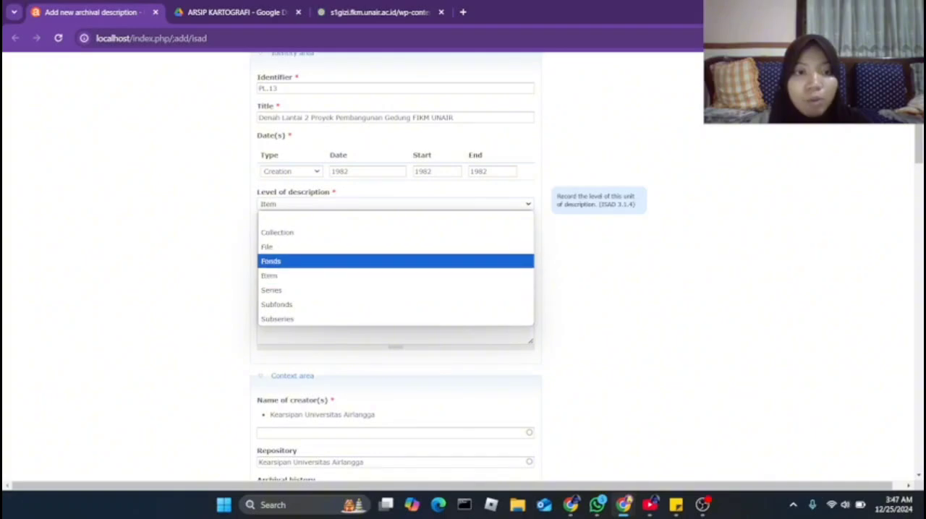
pyautogui.click(275, 276)
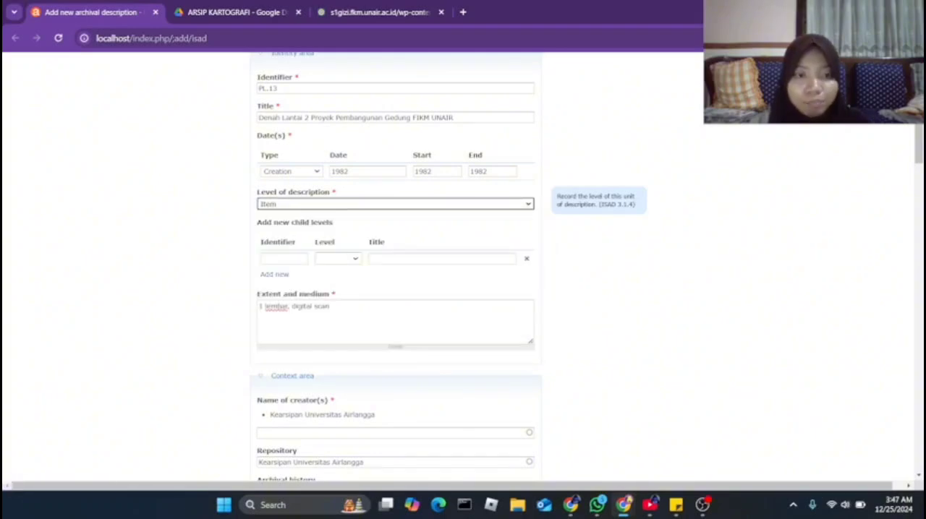
# Review the extent and medium entry of the floor plan description
pyautogui.scroll(-1, 395, 268)
pyautogui.scroll(1, 395, 268)
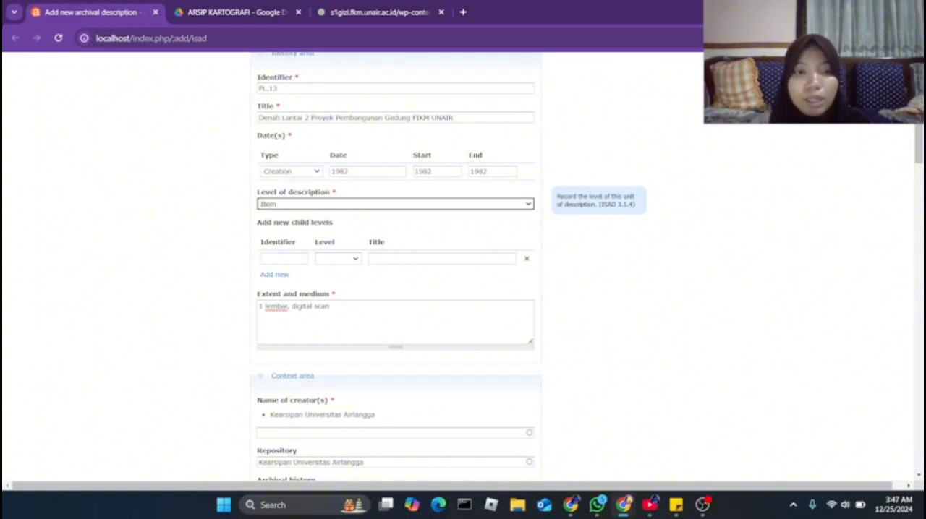
pyautogui.click(332, 307)
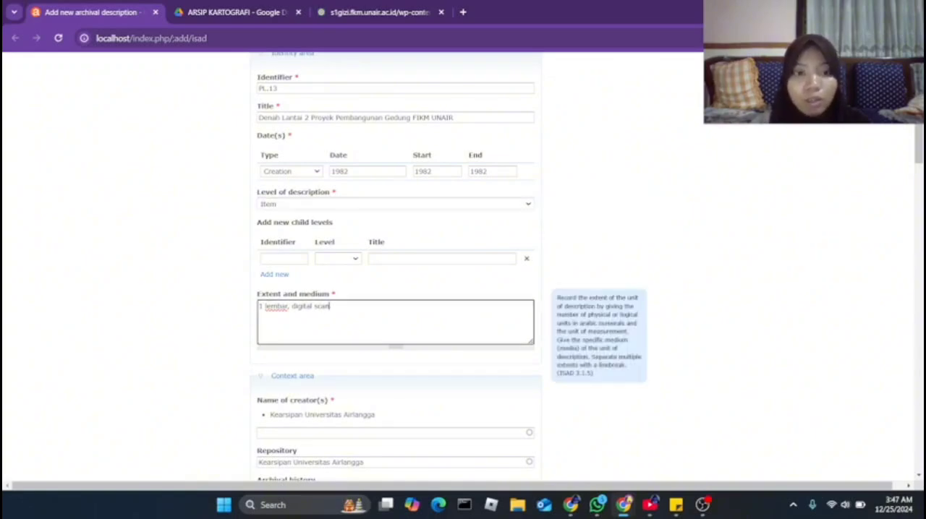
# Review the creator name suggestions and the repository entry in the context area
pyautogui.scroll(-1, 395, 307)
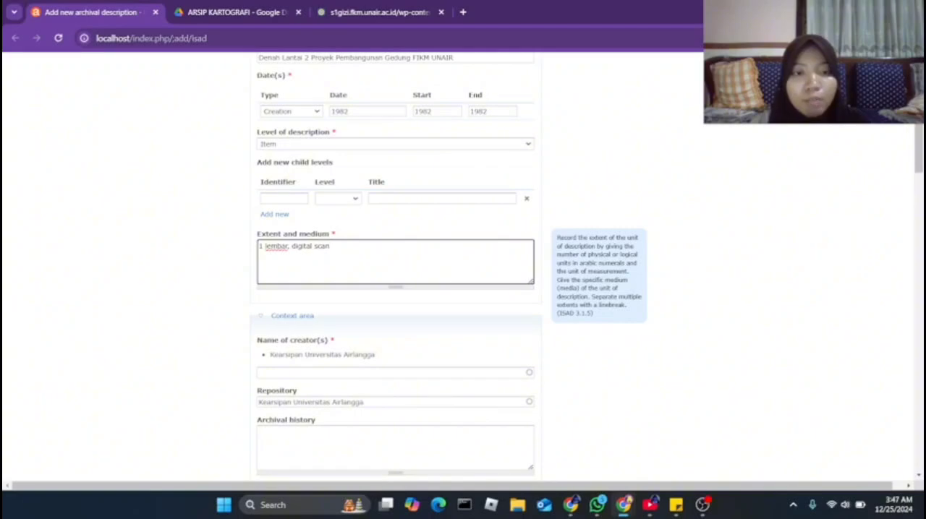
pyautogui.scroll(-2, 395, 290)
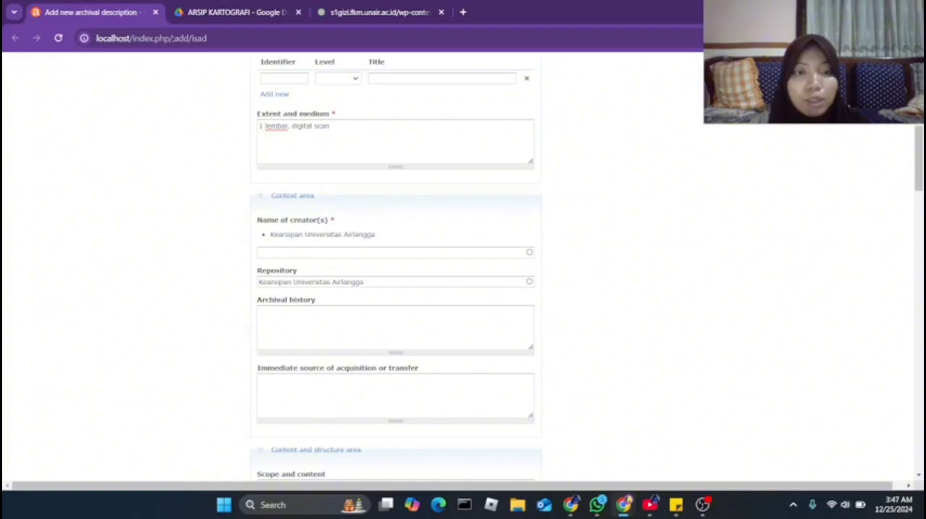
pyautogui.click(395, 253)
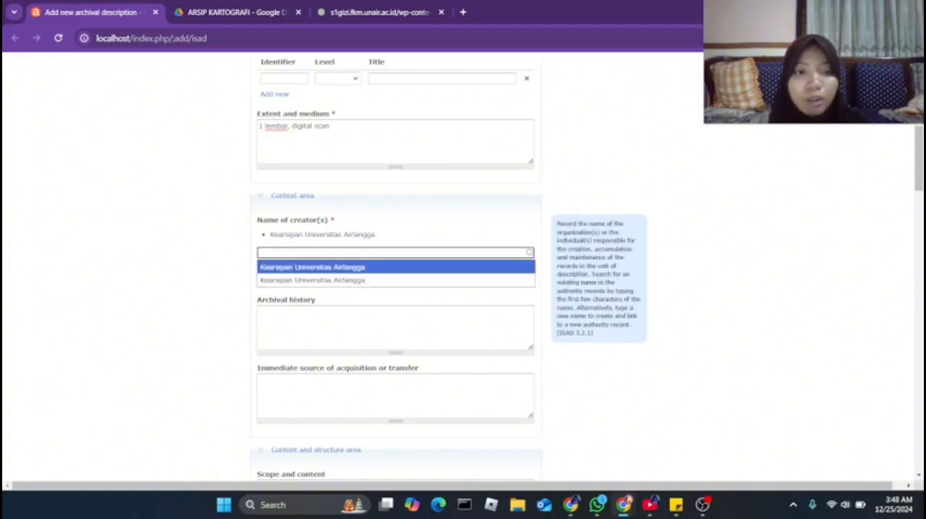
pyautogui.click(636, 290)
pyautogui.scroll(-1, 463, 267)
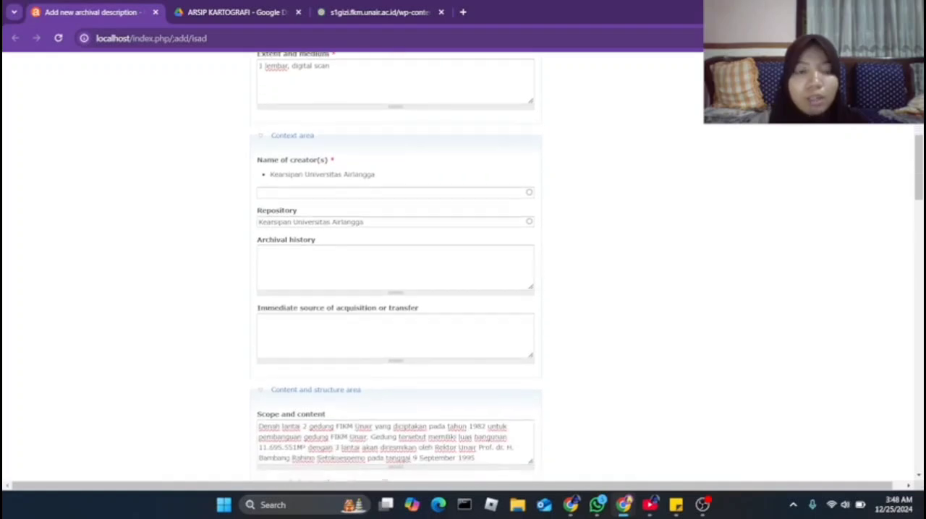
pyautogui.click(365, 222)
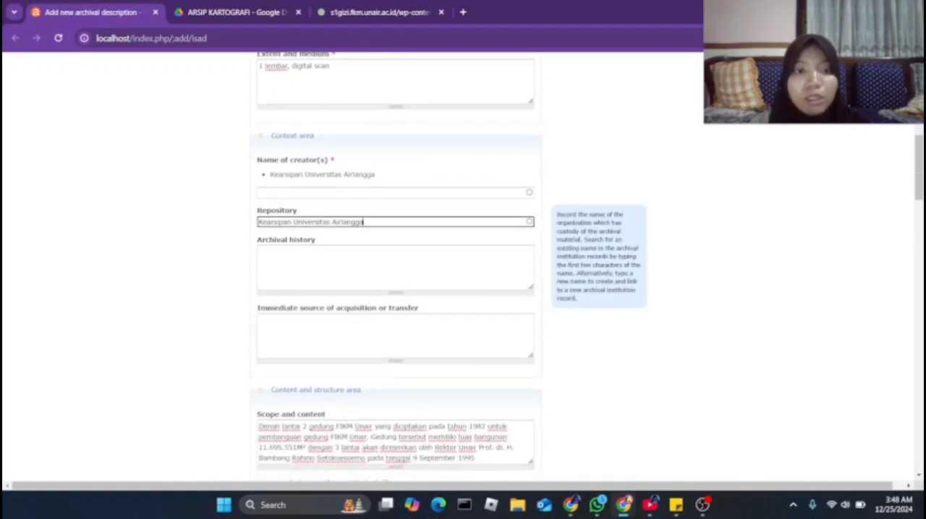
pyautogui.click(651, 289)
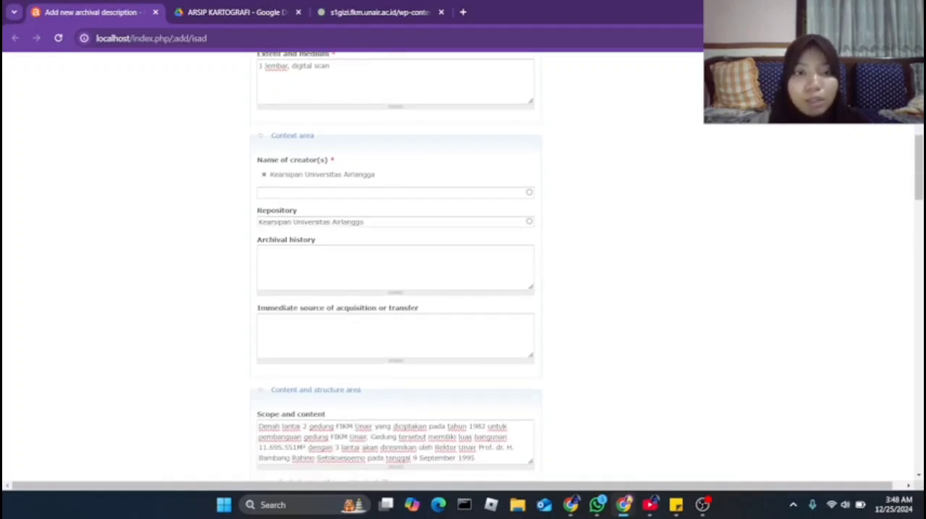
# Review the archival history and immediate source of acquisition or transfer fields in the context area
pyautogui.scroll(-1, 463, 268)
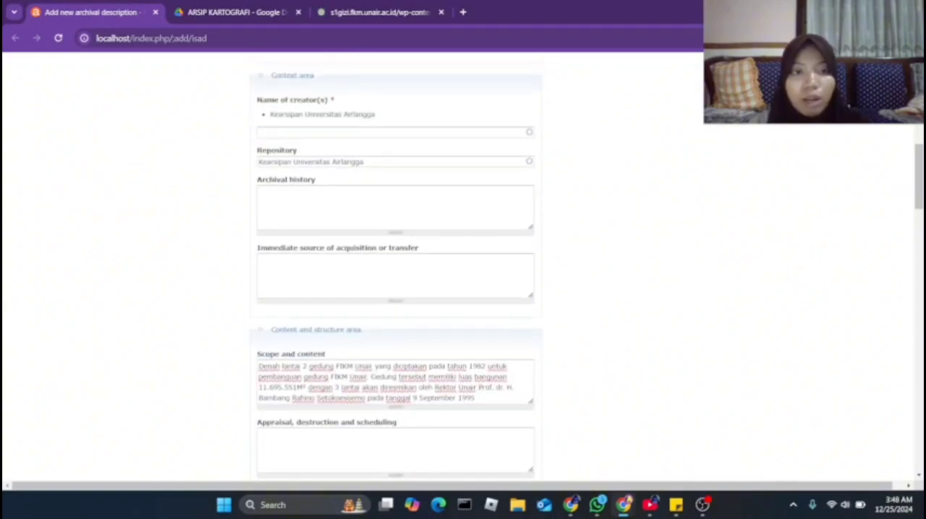
pyautogui.click(395, 208)
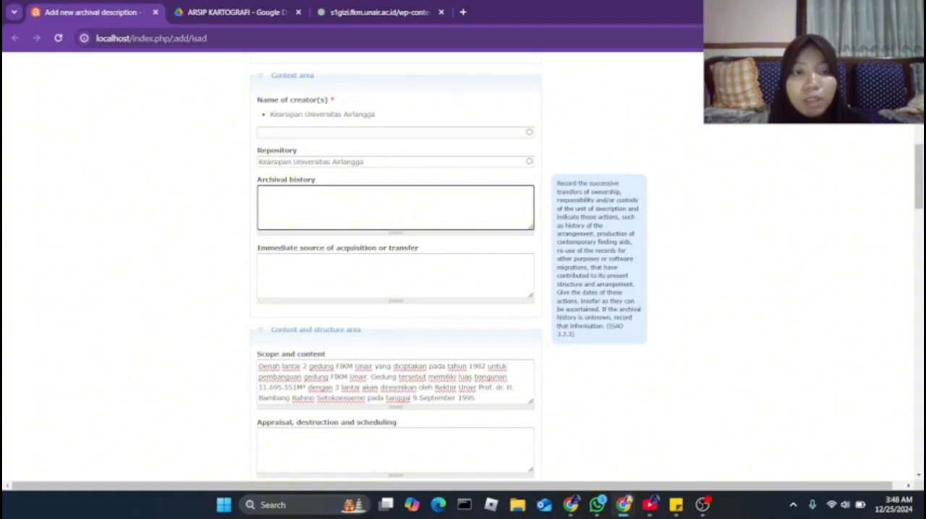
pyautogui.click(395, 276)
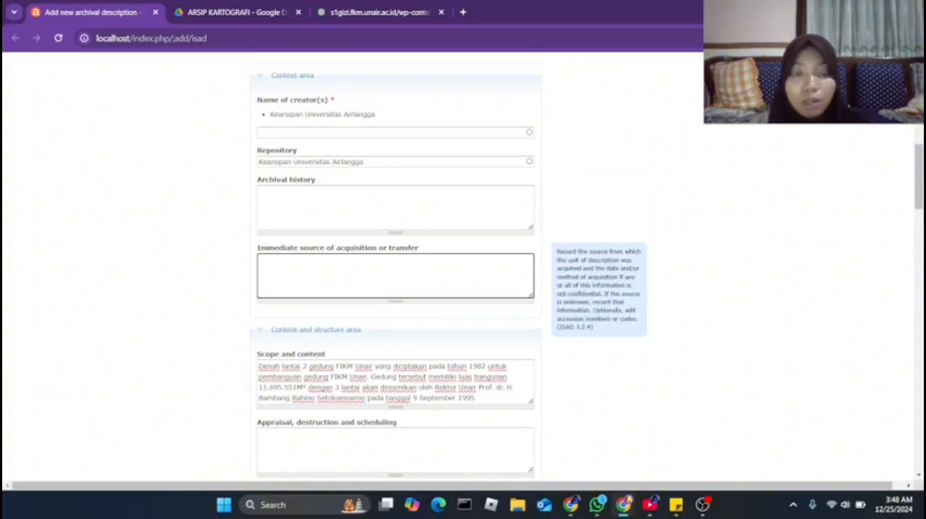
pyautogui.click(651, 282)
pyautogui.scroll(-3, 587, 267)
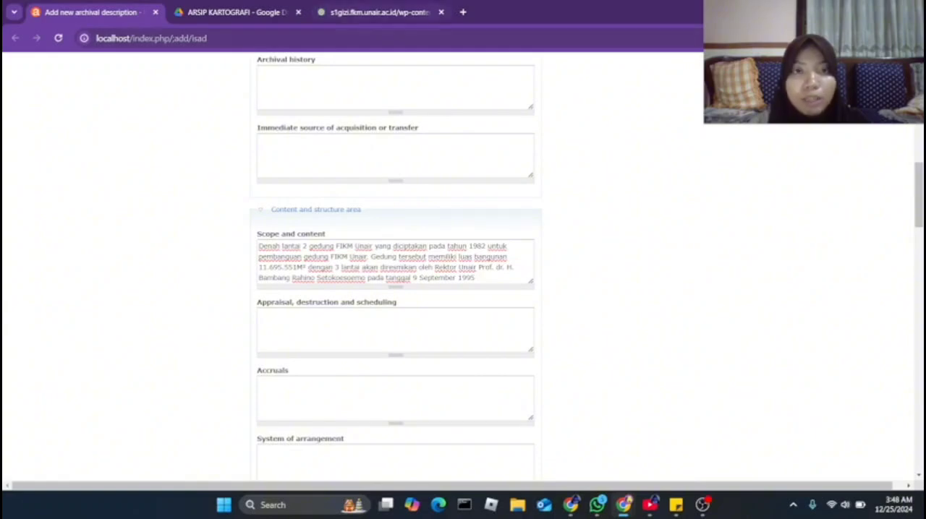
# Compare the scope and content text with the building history in the FKM Unair guide PDF, ending at the appraisal field
pyautogui.click(380, 12)
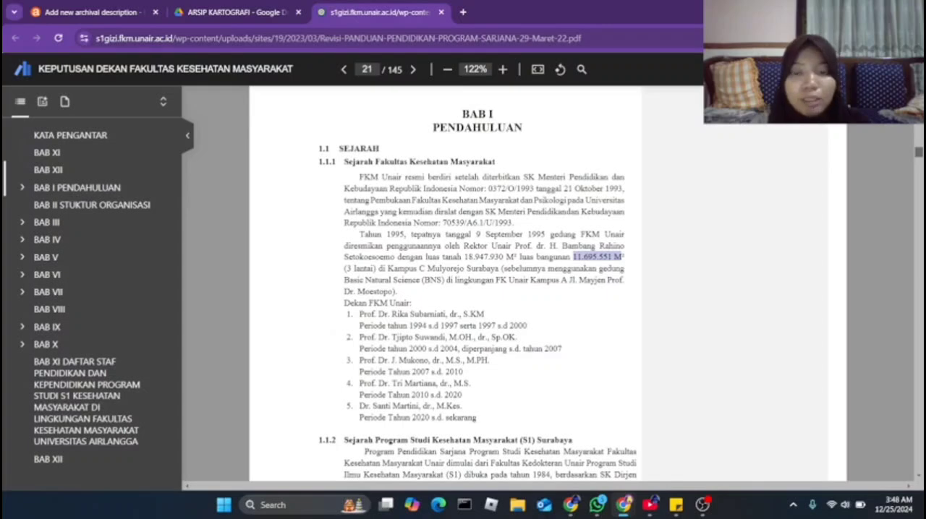
pyautogui.click(599, 258)
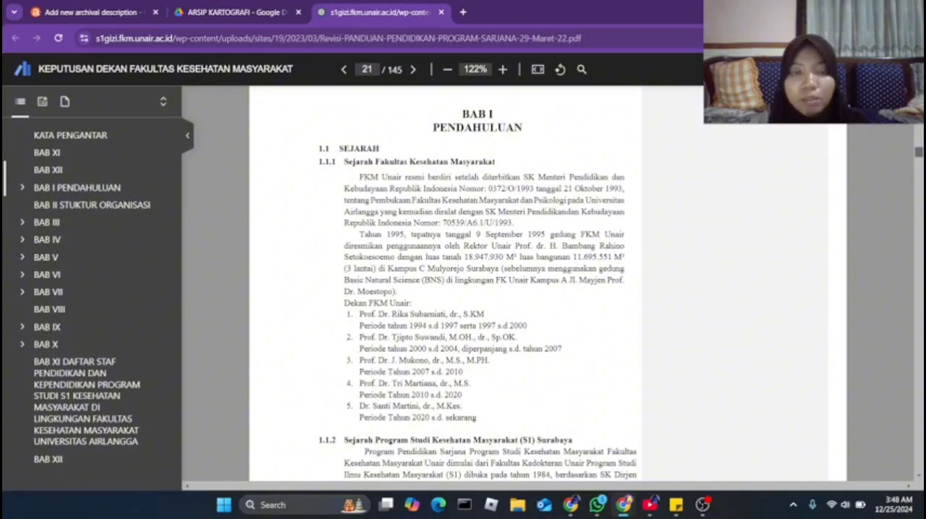
pyautogui.click(93, 13)
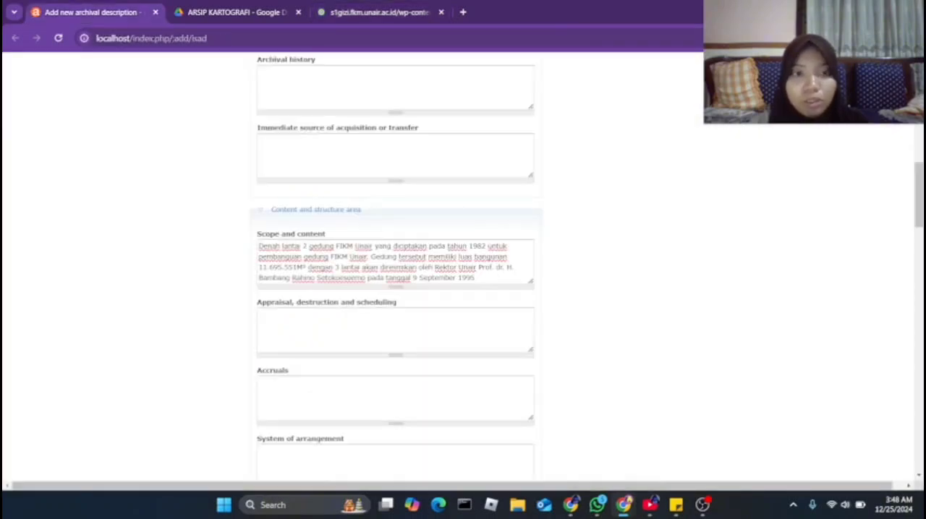
pyautogui.click(477, 278)
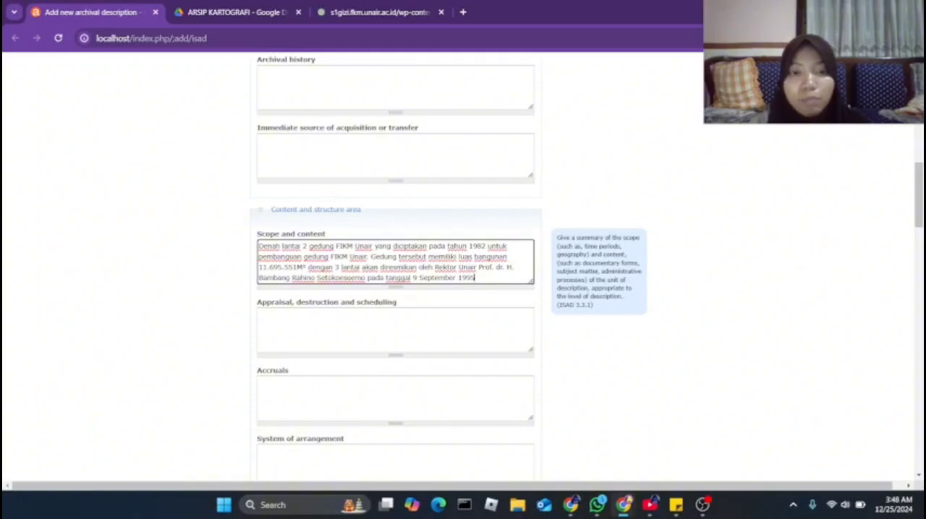
pyautogui.press('Tab')
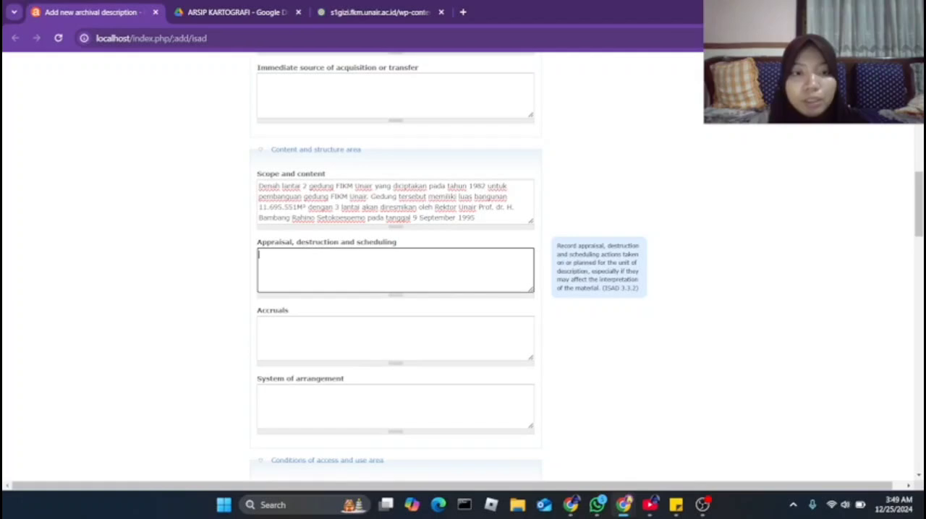
# Review the accruals and system of arrangement fields in the content and structure area
pyautogui.scroll(-1, 395, 267)
pyautogui.press('Tab')
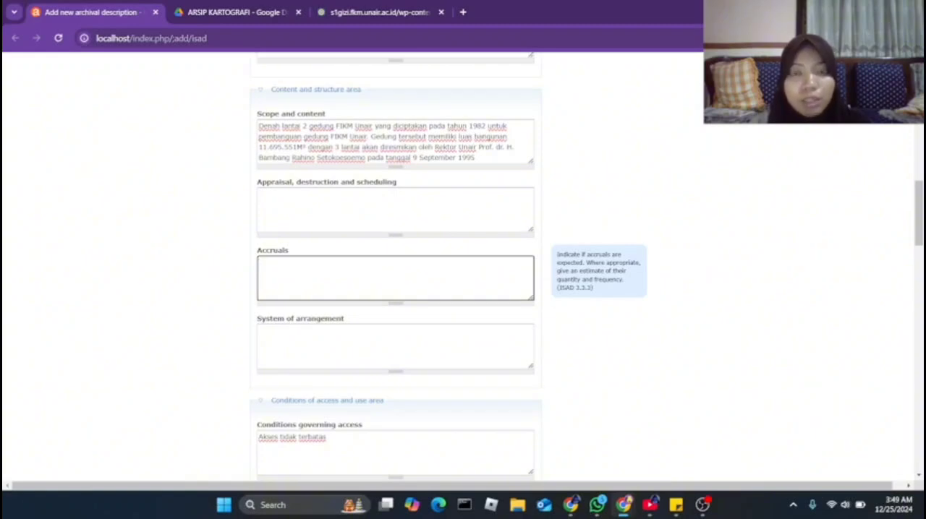
pyautogui.scroll(-1, 395, 287)
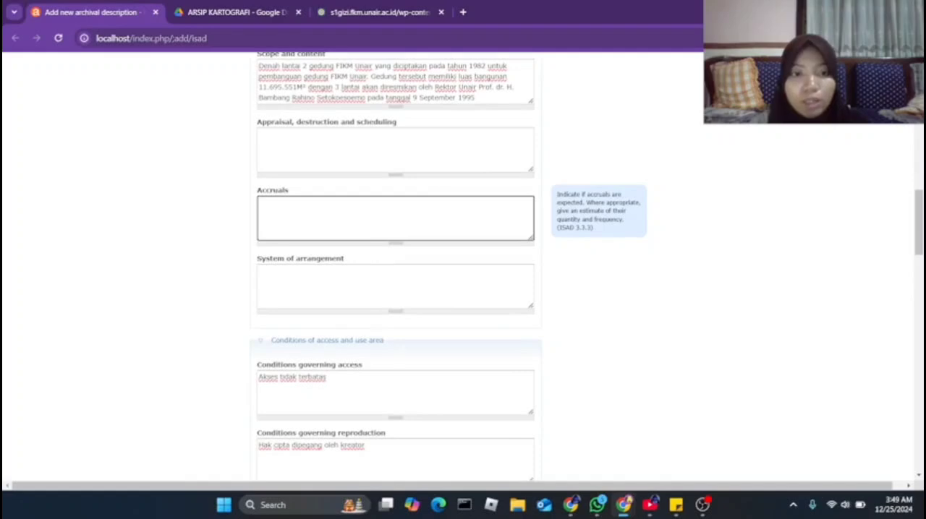
pyautogui.click(395, 287)
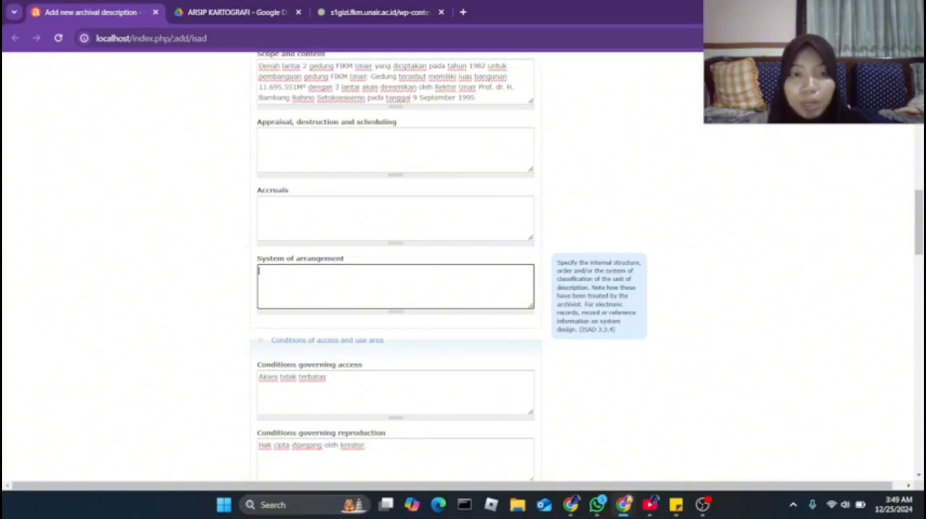
# Review the conditions governing access and conditions governing reproduction entries of the floor plan description
pyautogui.scroll(-2, 395, 275)
pyautogui.click(395, 273)
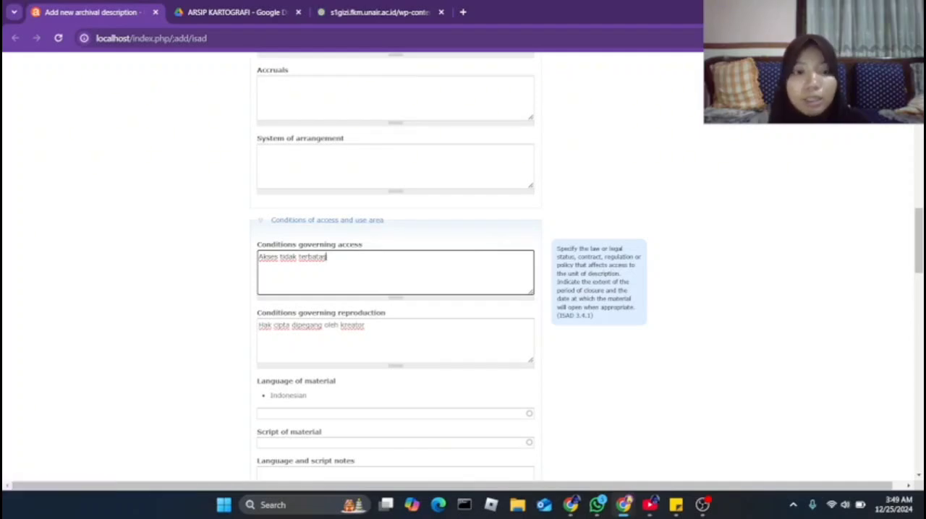
pyautogui.scroll(-1, 395, 268)
pyautogui.scroll(1, 395, 268)
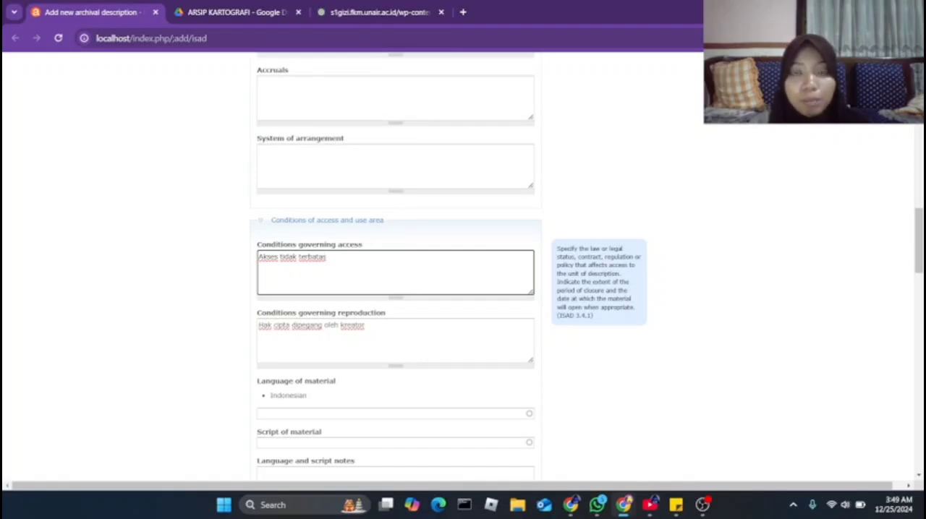
pyautogui.scroll(-1, 463, 267)
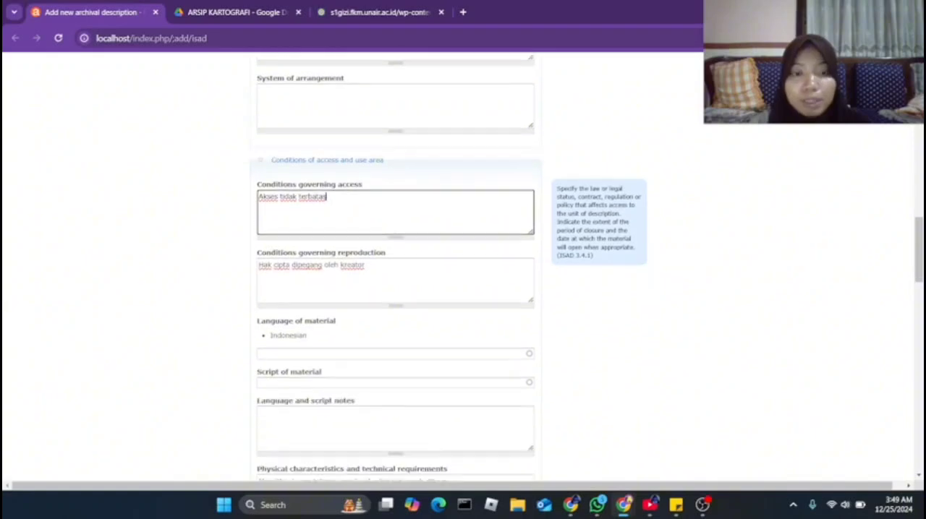
pyautogui.click(366, 266)
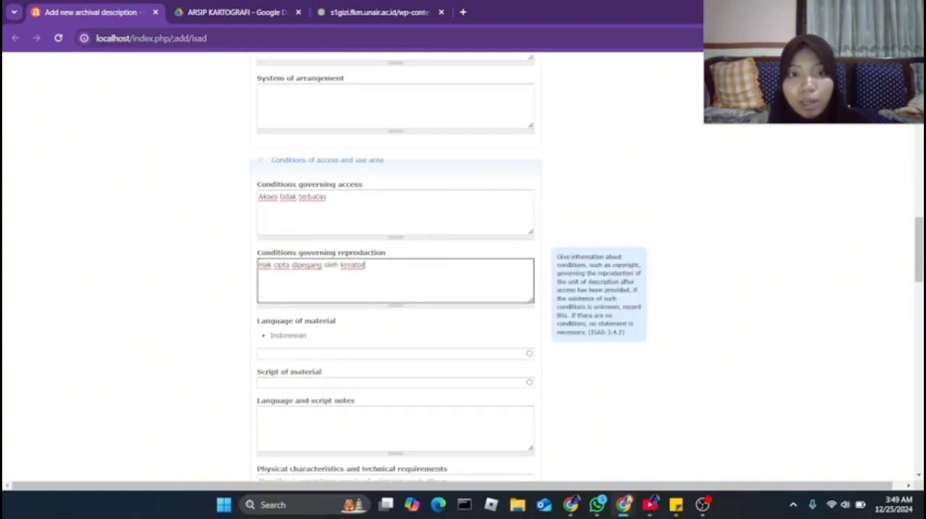
# Review the language of material, physical characteristics and finding aids entries in the conditions of access and use area
pyautogui.scroll(-1, 395, 268)
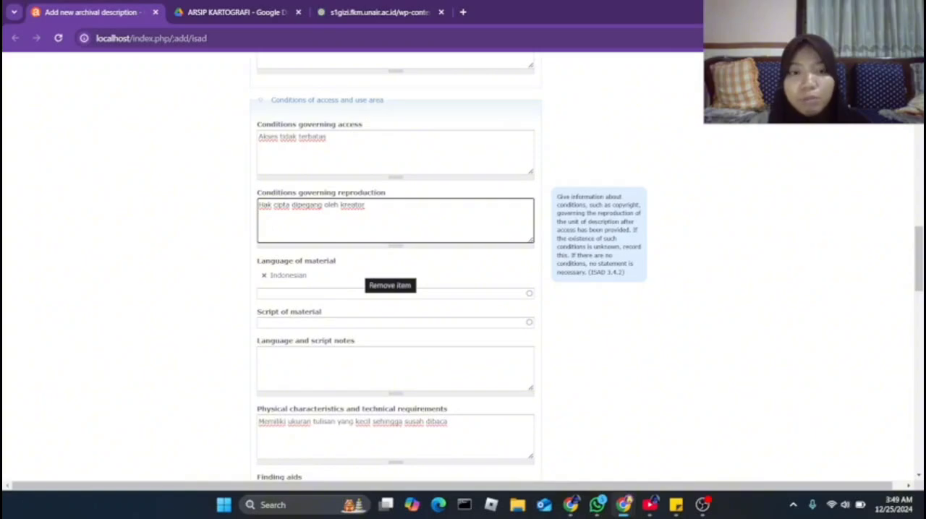
pyautogui.scroll(-3, 395, 268)
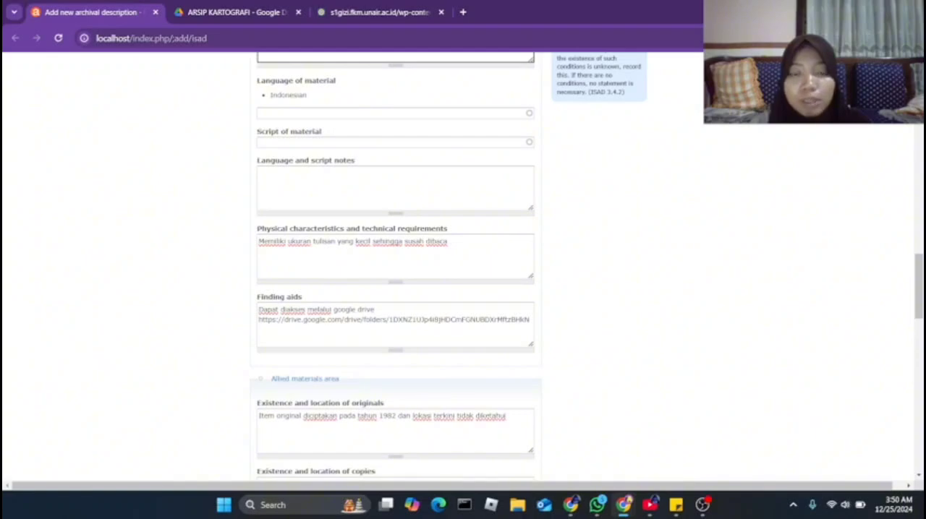
pyautogui.scroll(-1, 463, 267)
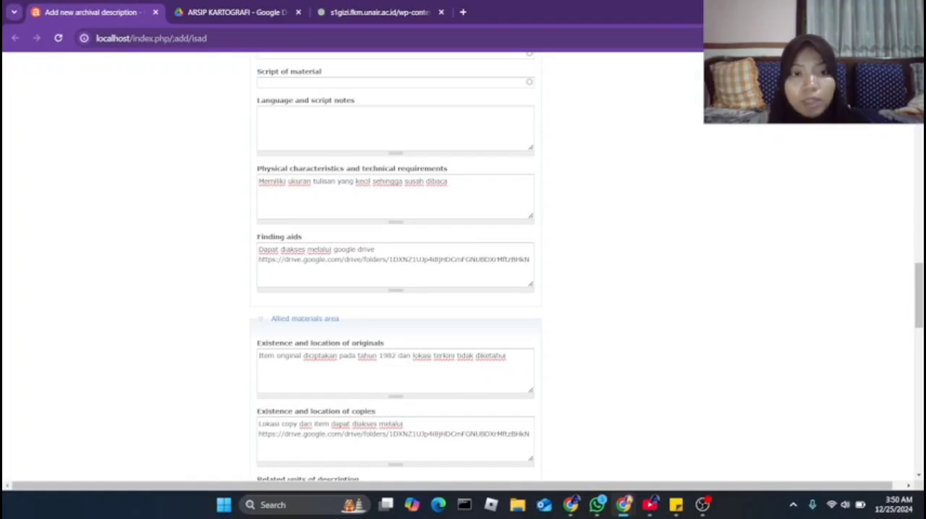
# Review the existence and location of originals and copies, related units and publication notes in the allied materials area
pyautogui.scroll(-1, 463, 266)
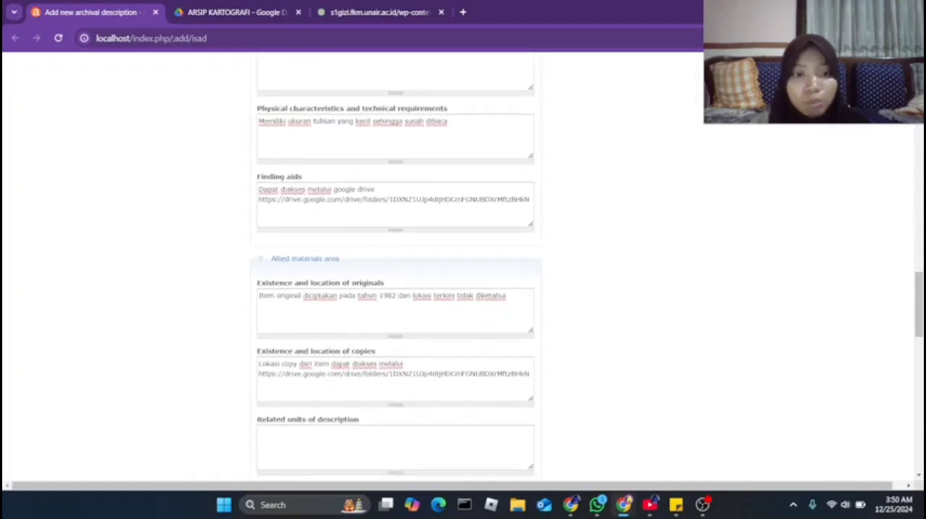
pyautogui.scroll(-1, 463, 266)
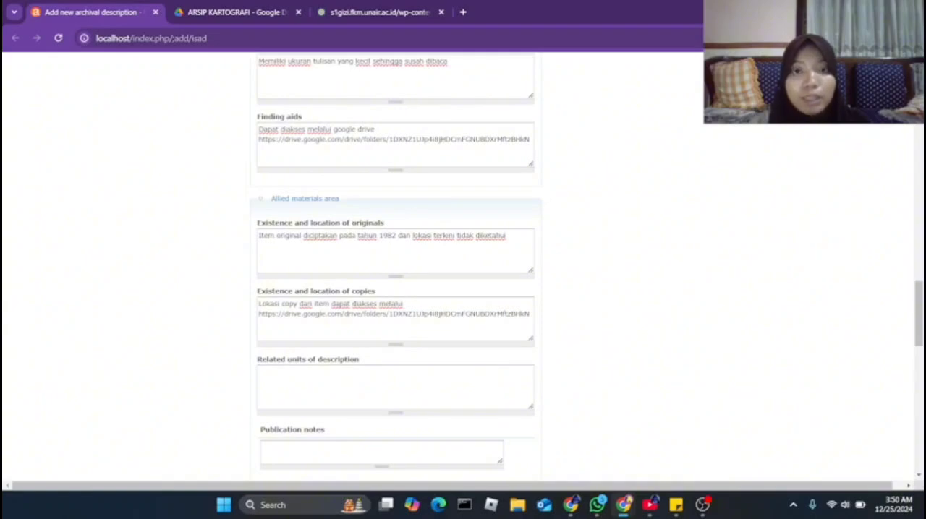
pyautogui.scroll(-3, 463, 268)
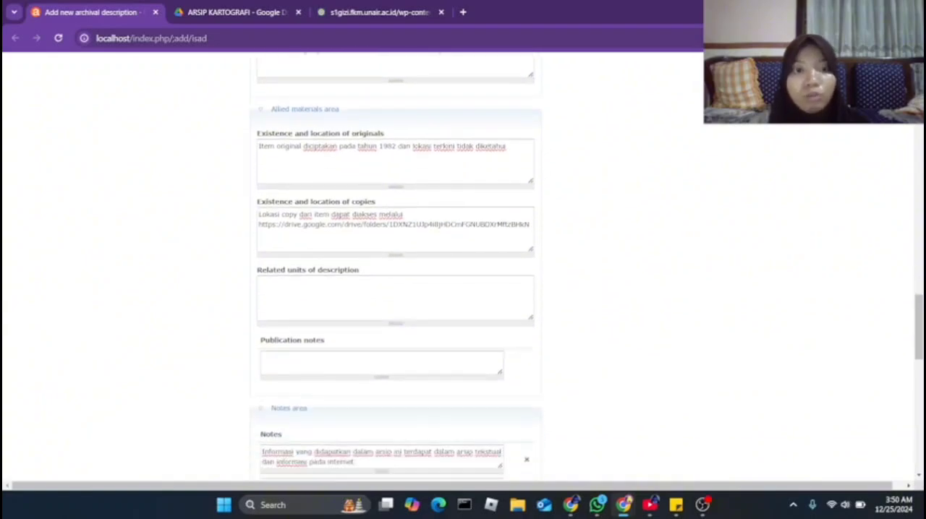
pyautogui.scroll(1, 463, 267)
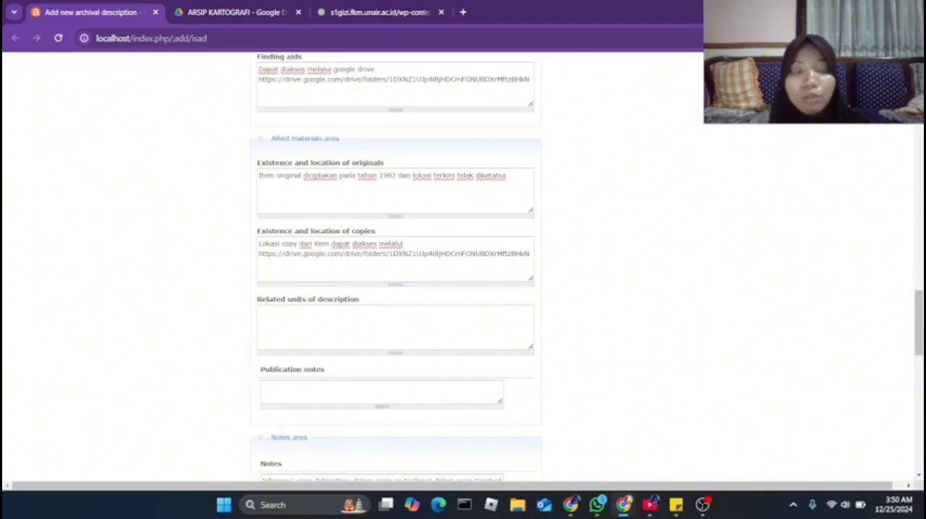
pyautogui.scroll(-3, 395, 267)
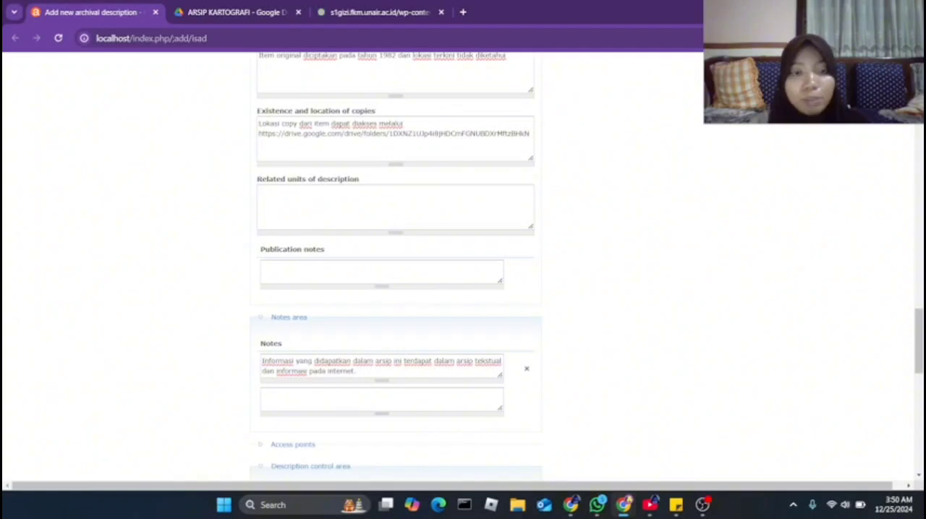
# Check the notes area entry about information sources against the history section of the FKM Unair guide PDF
pyautogui.scroll(-2, 463, 266)
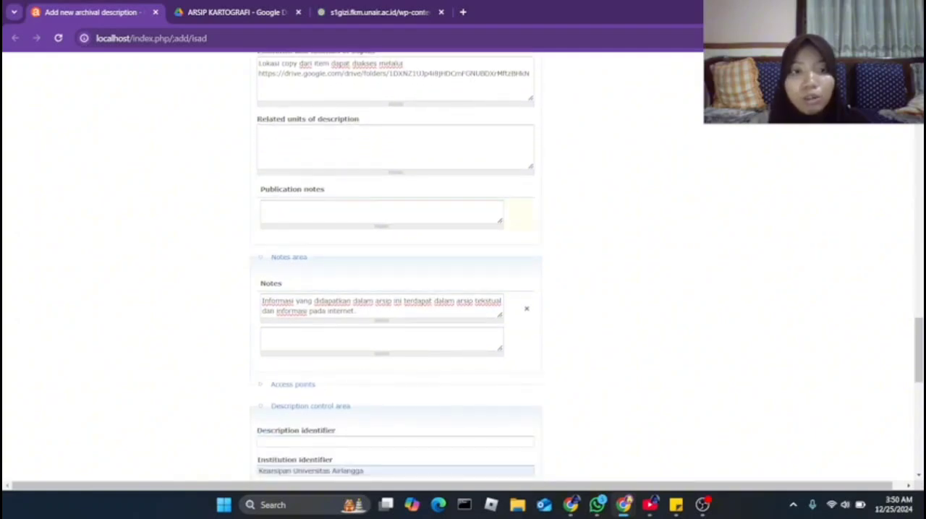
pyautogui.scroll(-2, 463, 266)
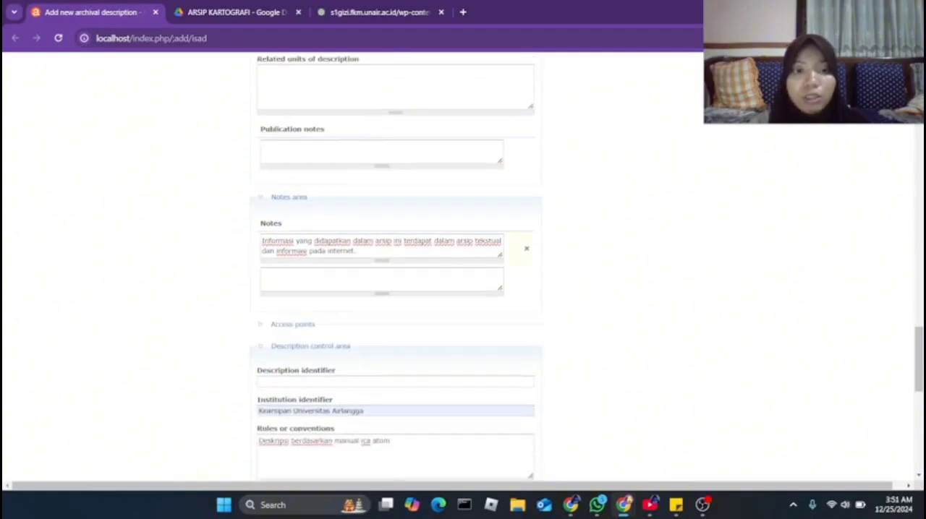
pyautogui.click(357, 251)
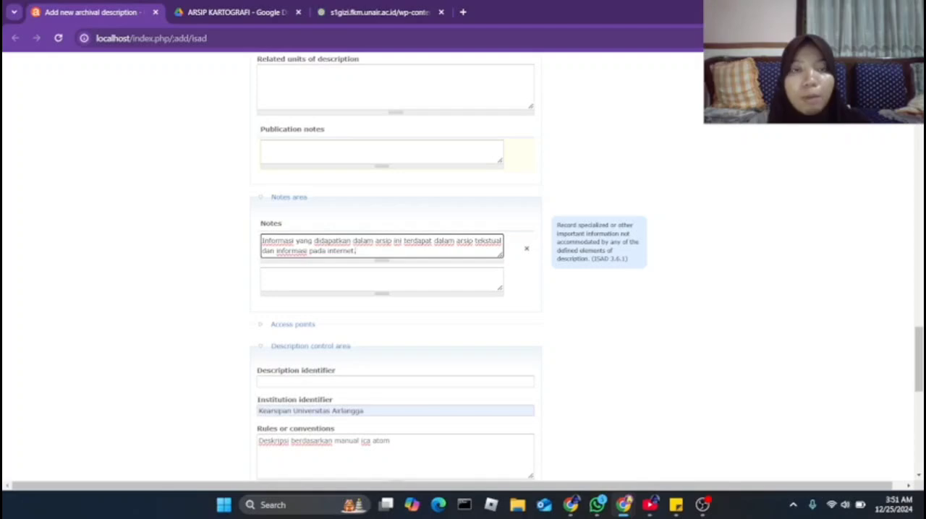
pyautogui.click(379, 12)
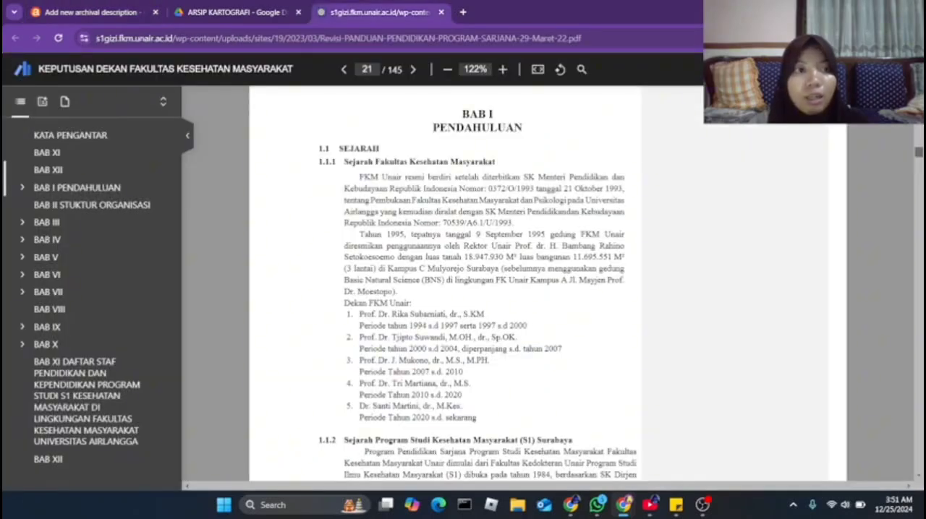
pyautogui.click(91, 12)
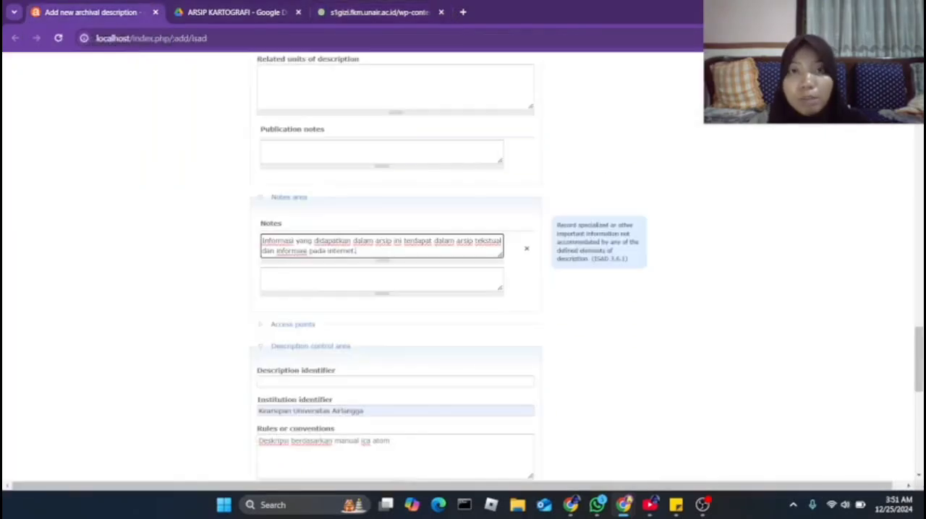
# Review the description control area from the institution identifier and rules through status, level of detail, dates and languages
pyautogui.scroll(-3, 463, 268)
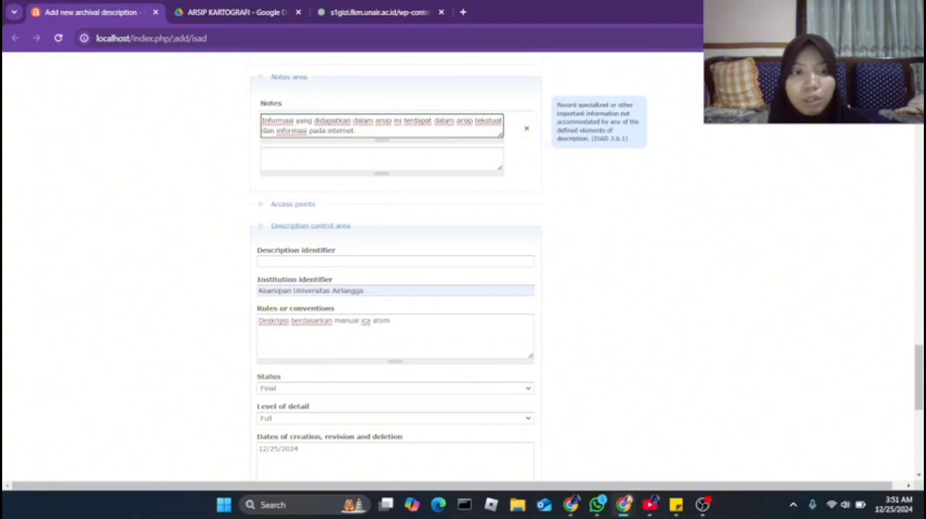
pyautogui.scroll(-1, 395, 267)
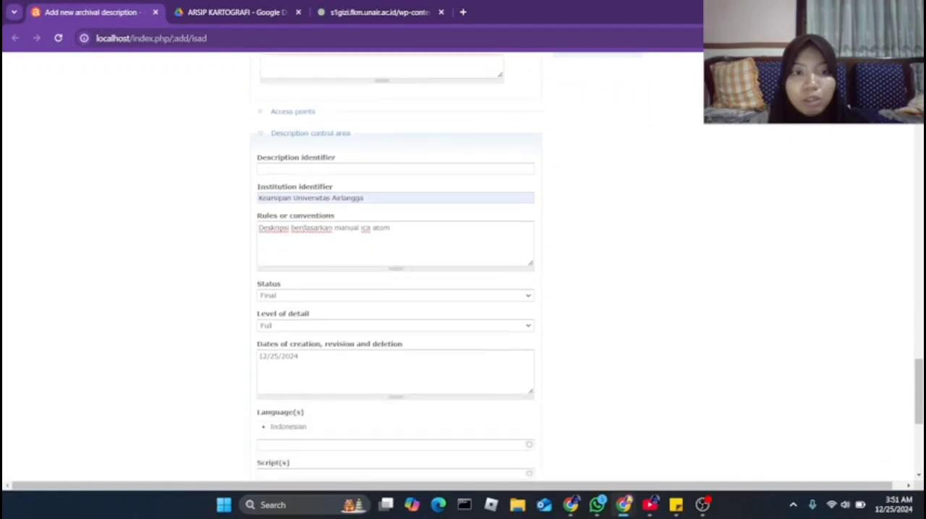
pyautogui.scroll(1, 395, 267)
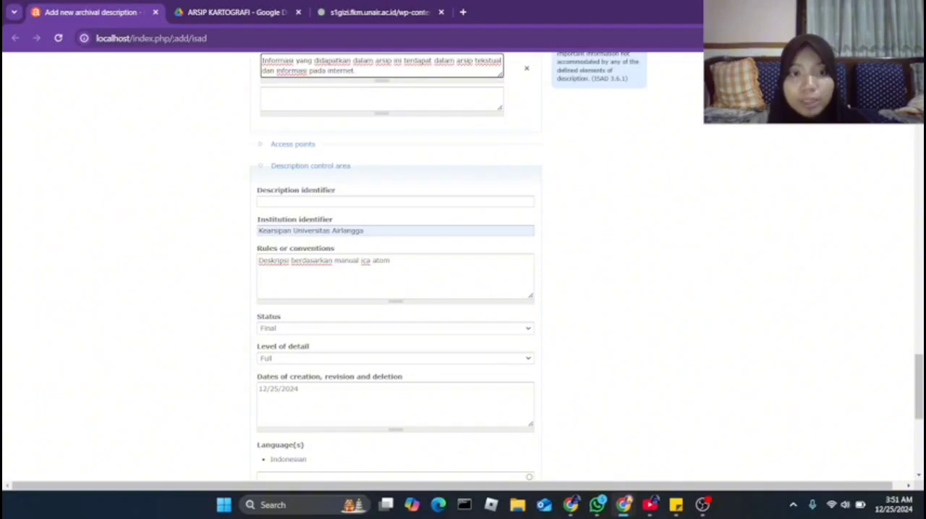
pyautogui.scroll(-1, 395, 275)
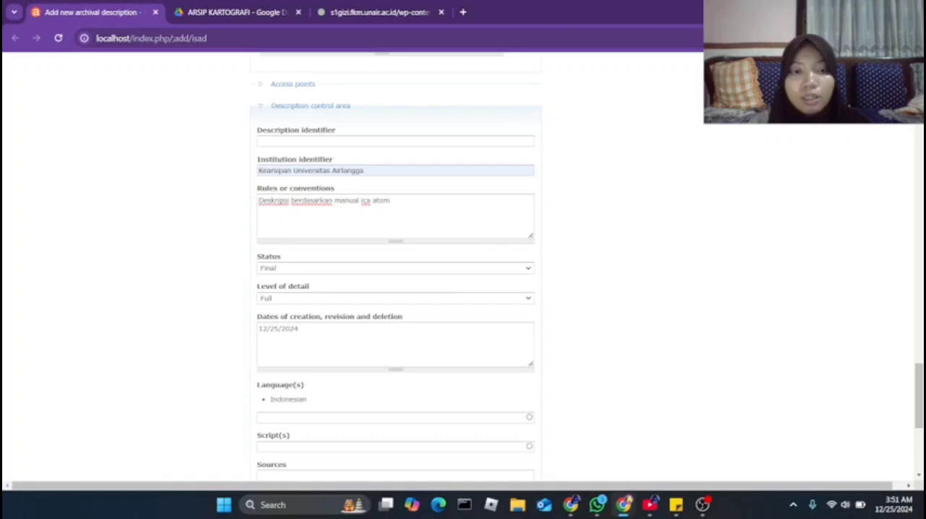
pyautogui.scroll(-1, 395, 275)
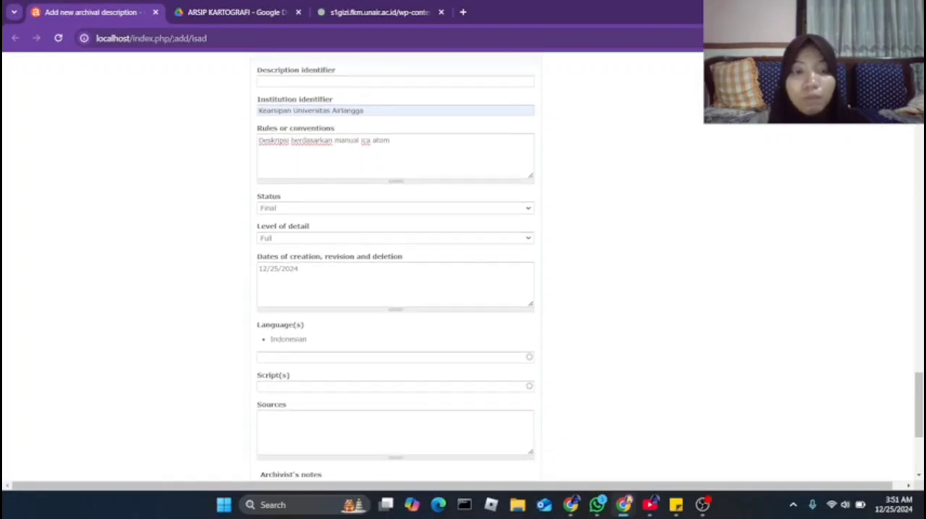
pyautogui.scroll(-1, 395, 275)
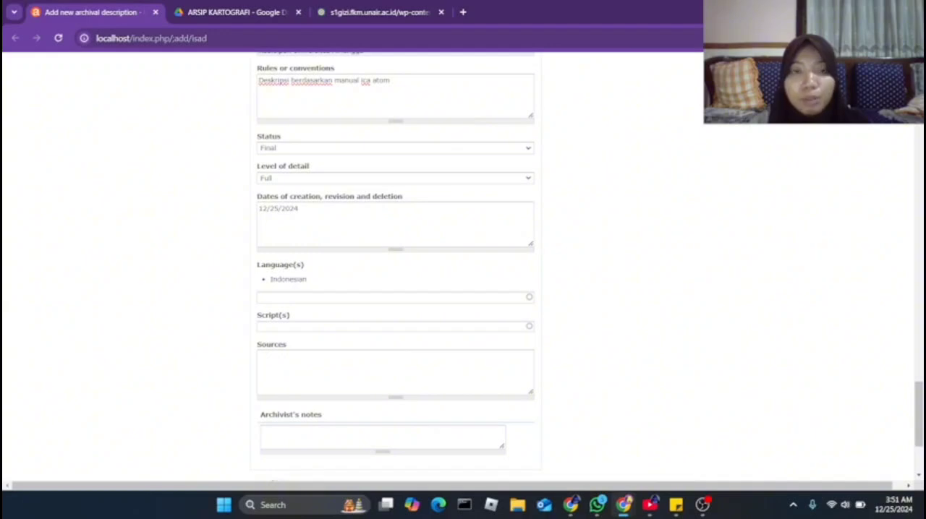
pyautogui.scroll(1, 395, 275)
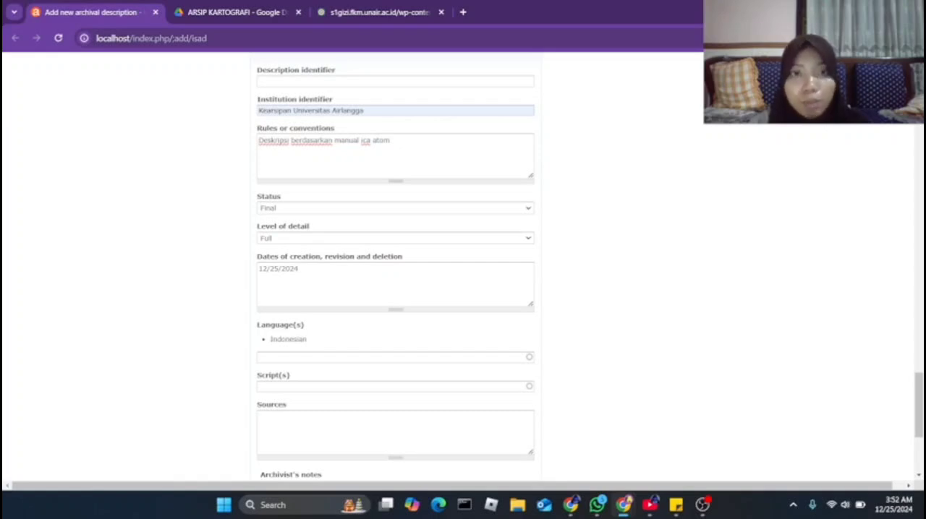
pyautogui.scroll(-2, 395, 275)
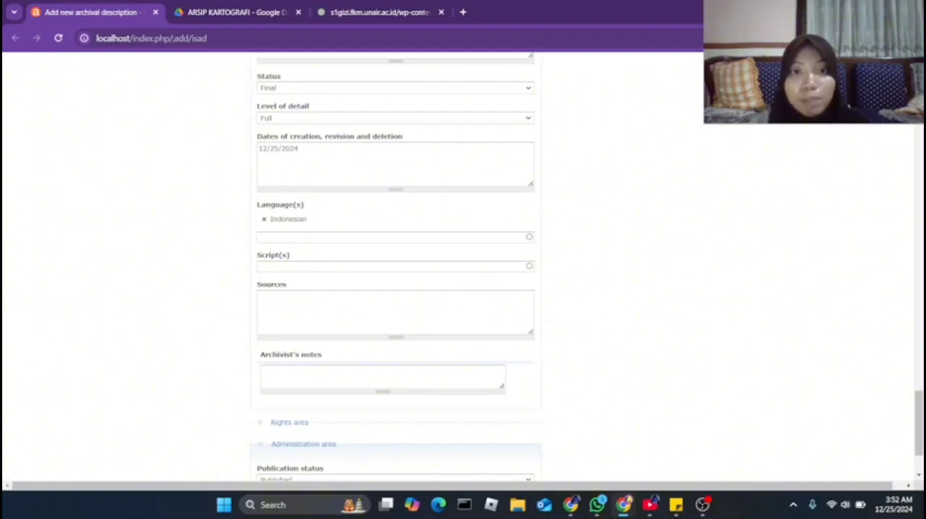
# Try looking up English as an additional description language in the description control area and clear the entry
pyautogui.click(395, 238)
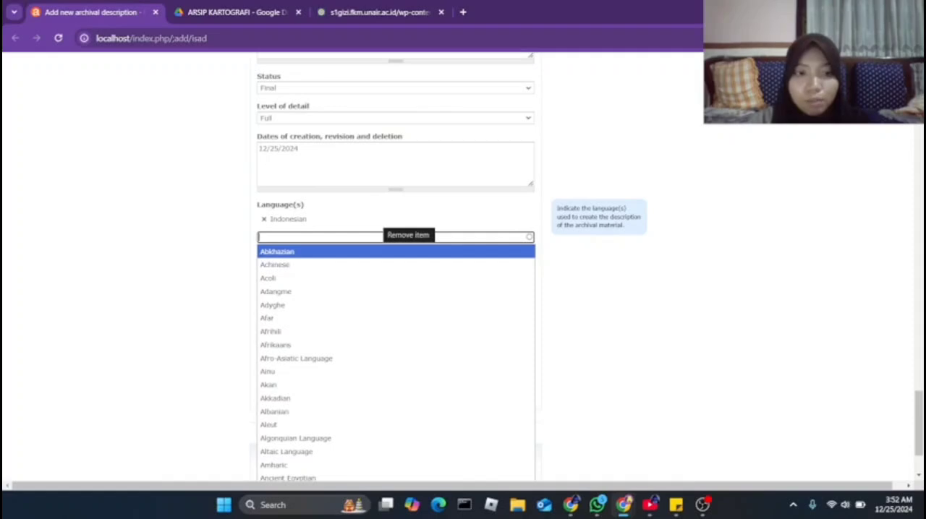
pyautogui.write('engl')
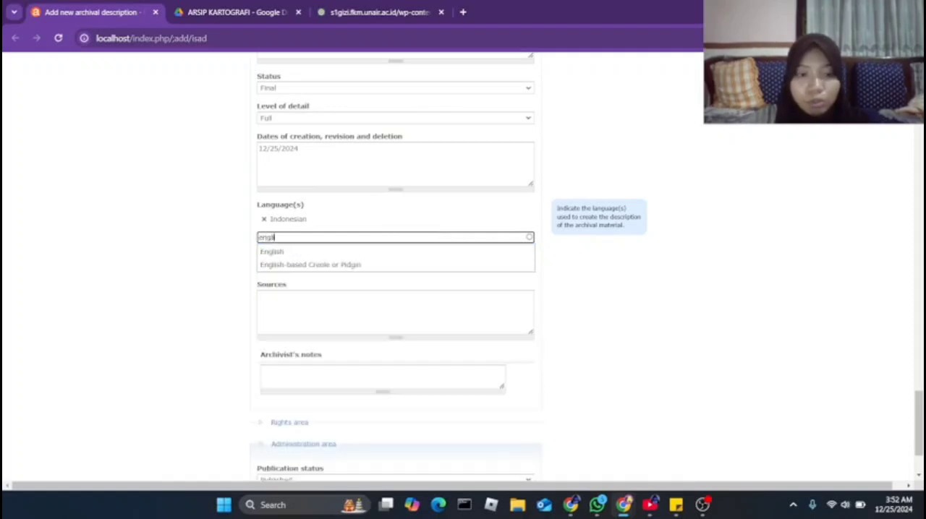
pyautogui.write('is')
pyautogui.press('Down')
pyautogui.press('Down')
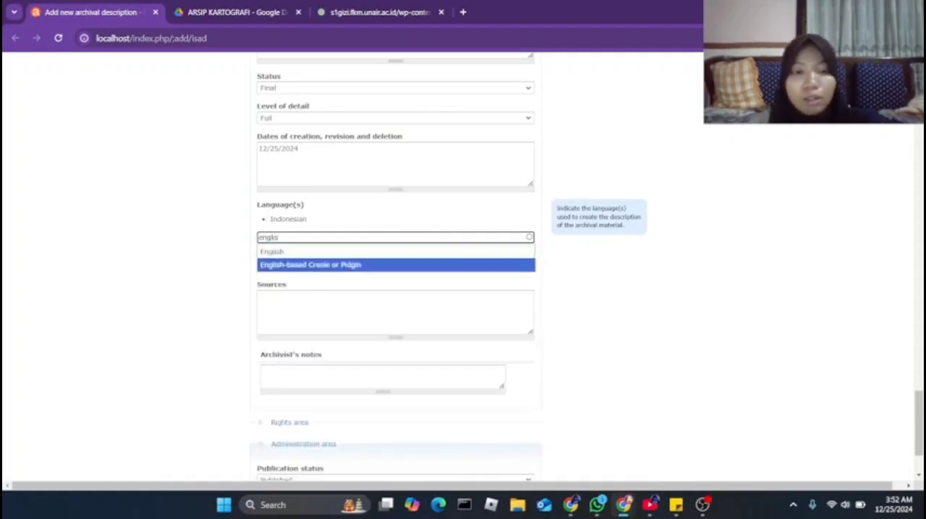
pyautogui.press('Up')
pyautogui.press('Up')
pyautogui.press('Down')
pyautogui.press('Up')
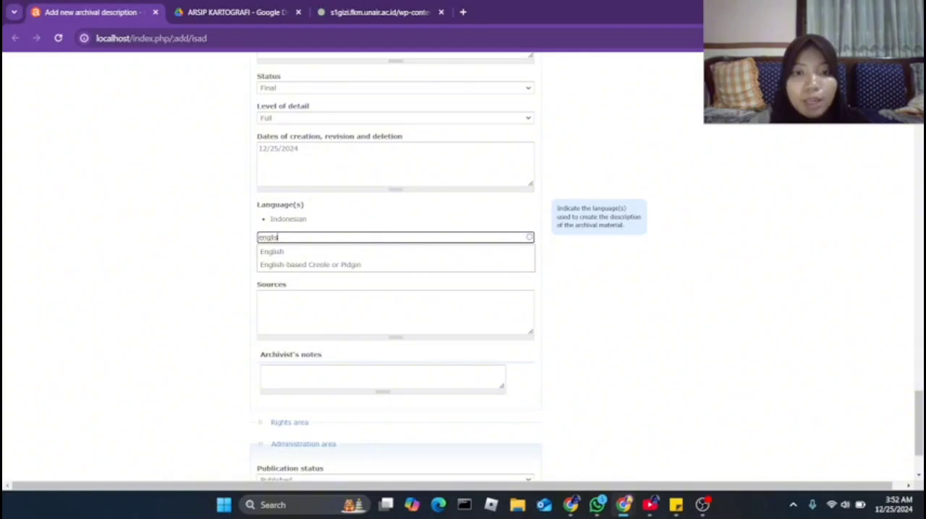
pyautogui.hotkey('ctrl', 'a')
pyautogui.press('BackSpace')
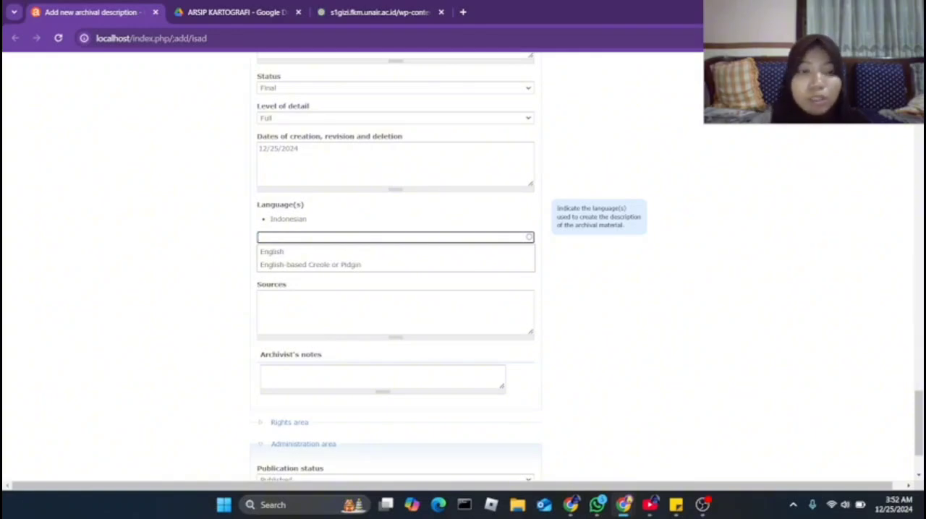
pyautogui.click(608, 271)
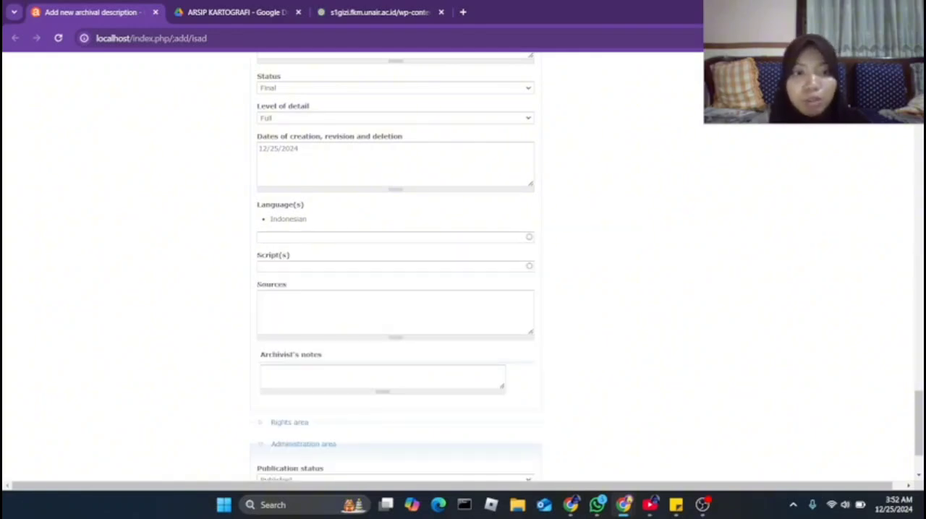
# Keep the publication status as Published in the administration area and create the PL.13 archival description
pyautogui.scroll(-3, 463, 268)
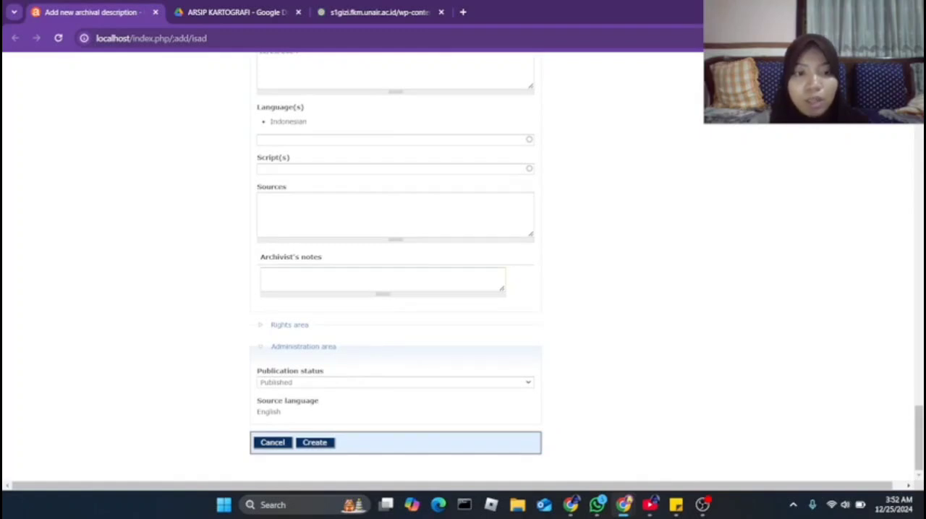
pyautogui.click(395, 382)
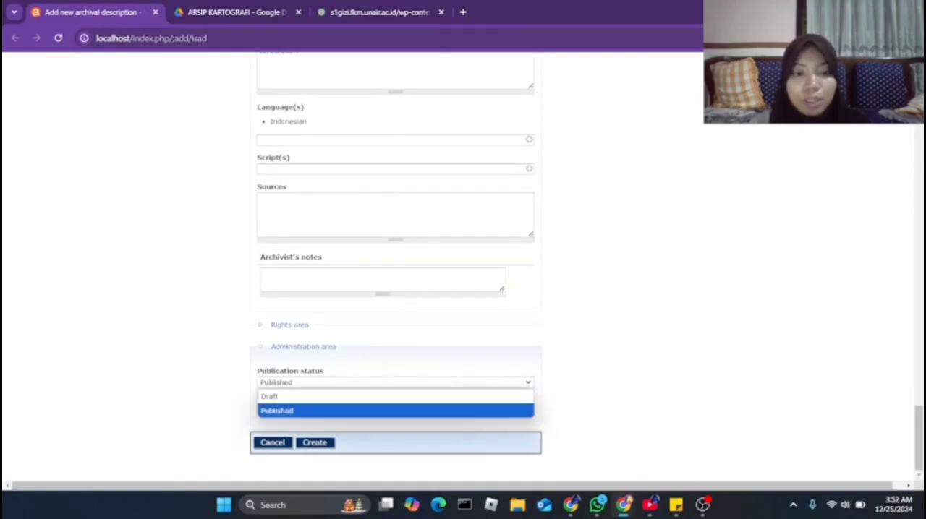
pyautogui.click(395, 411)
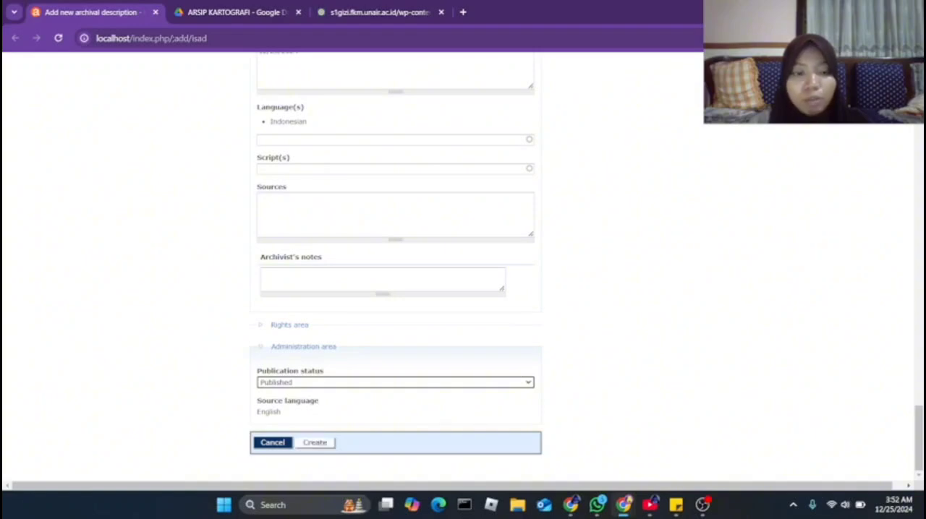
pyautogui.click(314, 443)
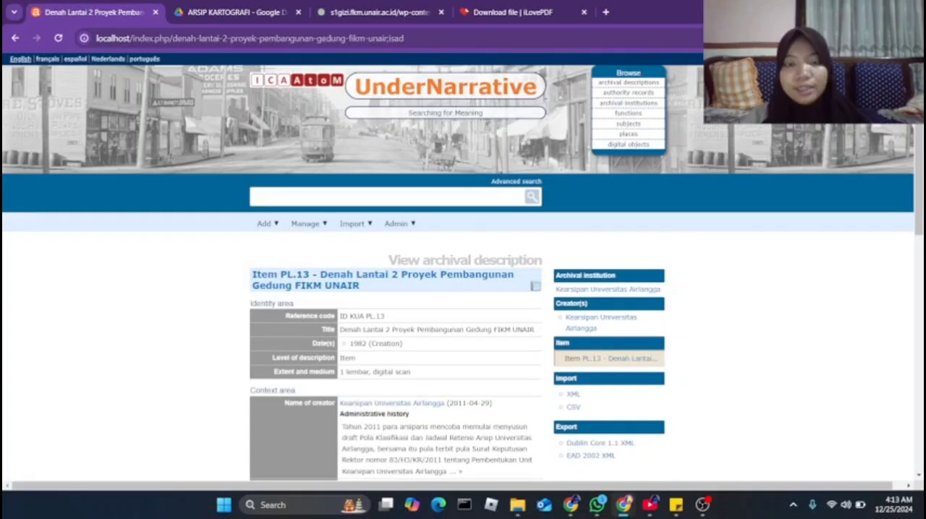
# Review the created PL.13 record from the identity area through context, access conditions, allied materials and description control
pyautogui.scroll(-1, 457, 289)
pyautogui.scroll(1, 457, 289)
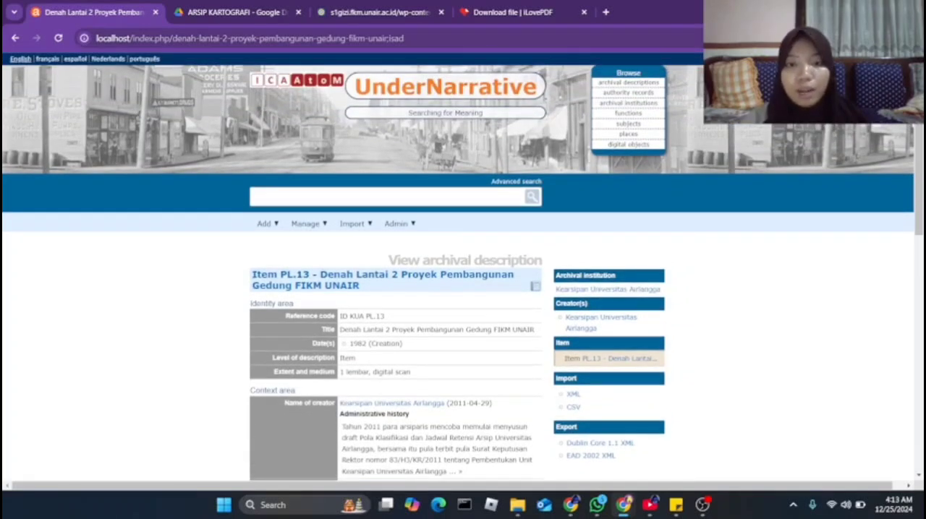
pyautogui.scroll(-2, 458, 289)
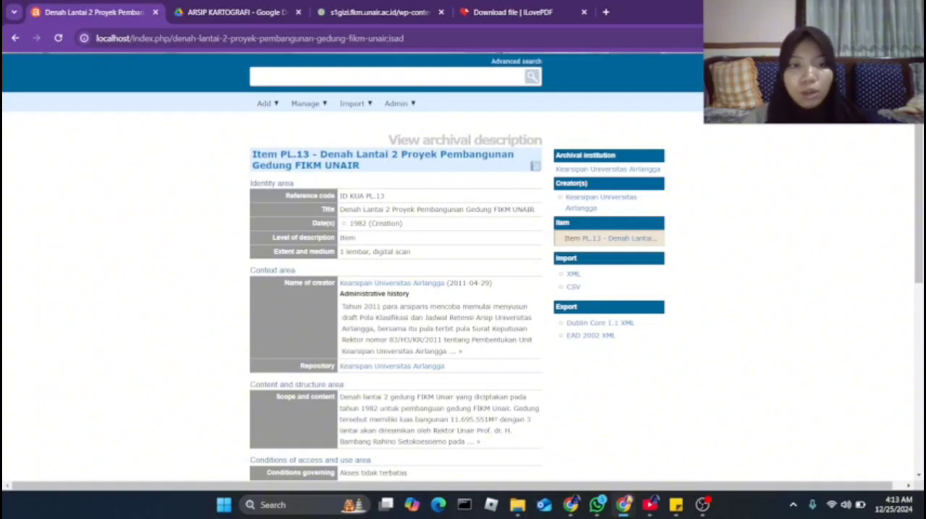
pyautogui.scroll(-2, 463, 289)
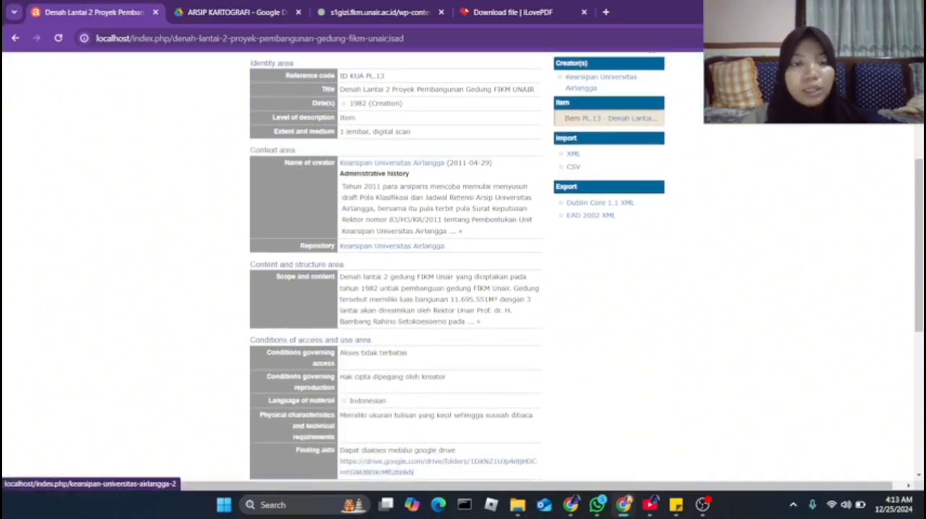
pyautogui.scroll(-1, 463, 289)
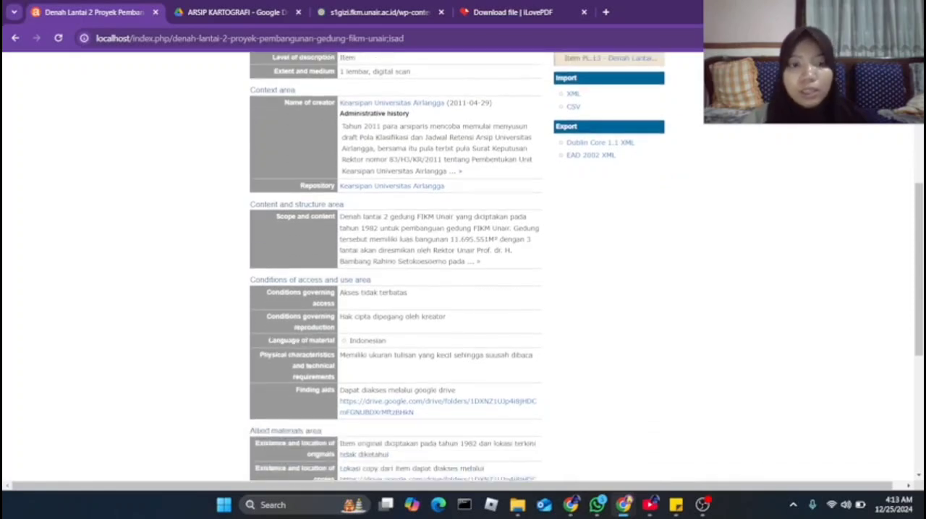
pyautogui.scroll(-5, 463, 290)
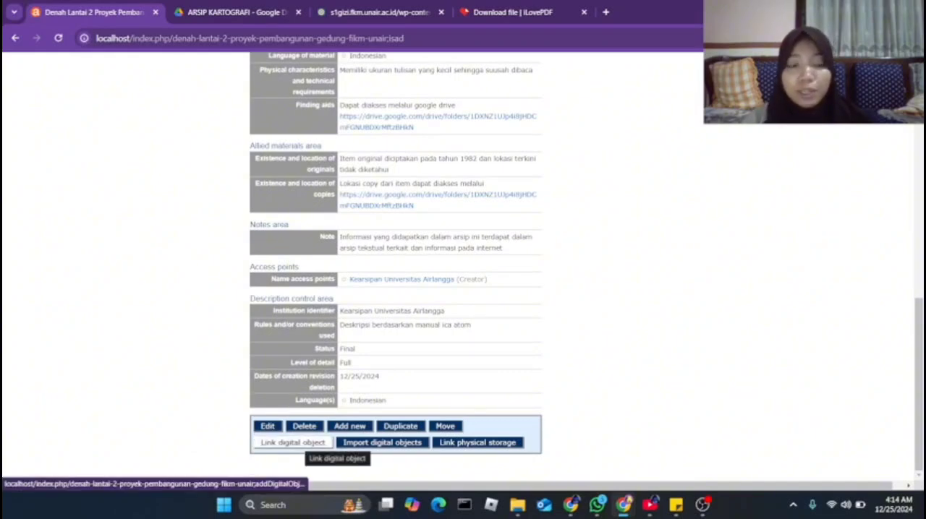
# Upload the file 1.2.1 Proyek Peningkatan Perguruan Tinggi Unair_compressed.pdf as the digital object of the PL.13 record
pyautogui.click(308, 443)
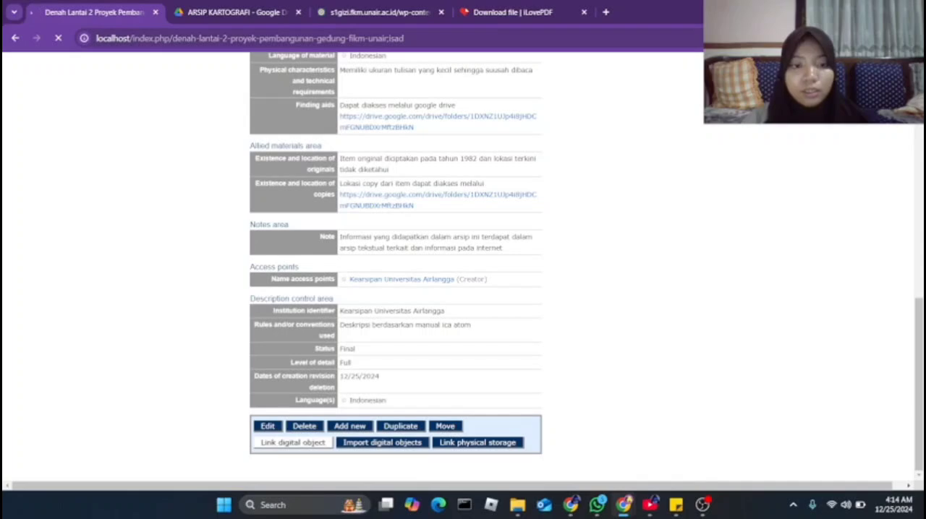
pyautogui.scroll(-1, 463, 289)
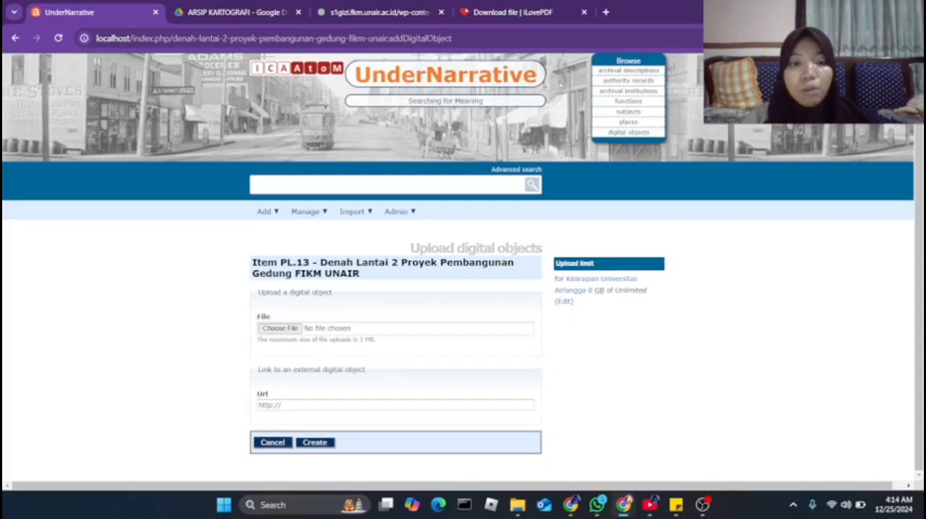
pyautogui.click(280, 329)
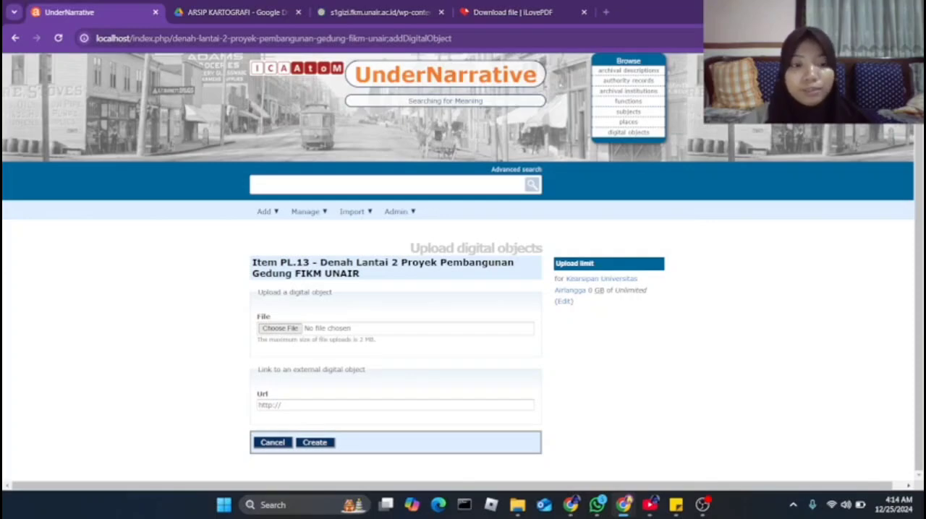
pyautogui.click(176, 161)
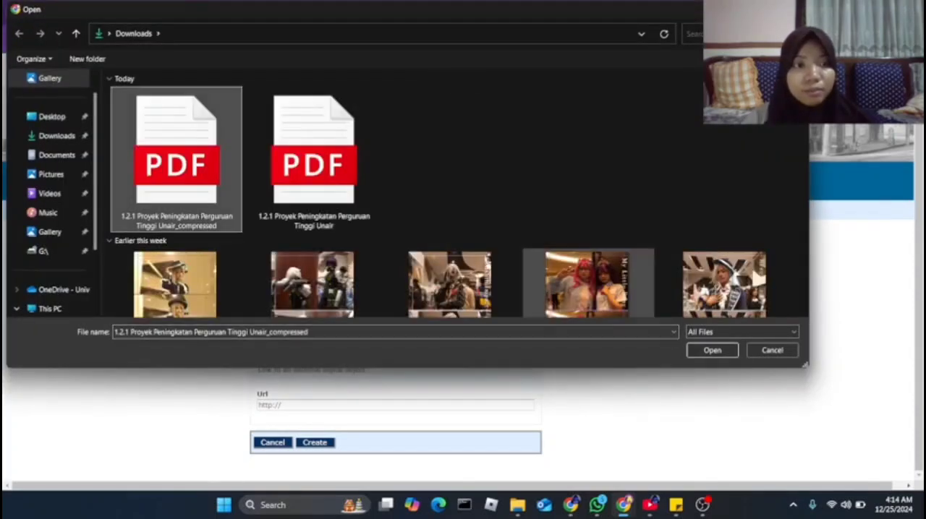
pyautogui.click(713, 350)
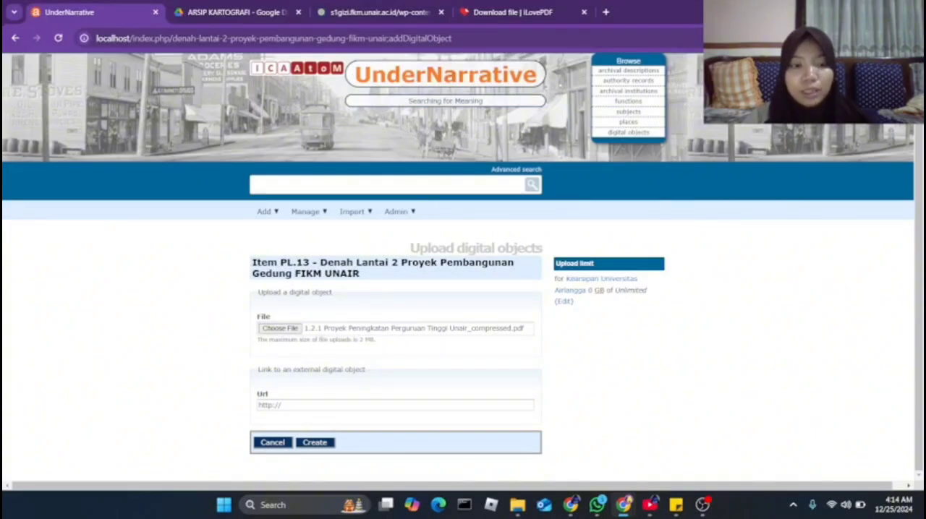
pyautogui.click(315, 443)
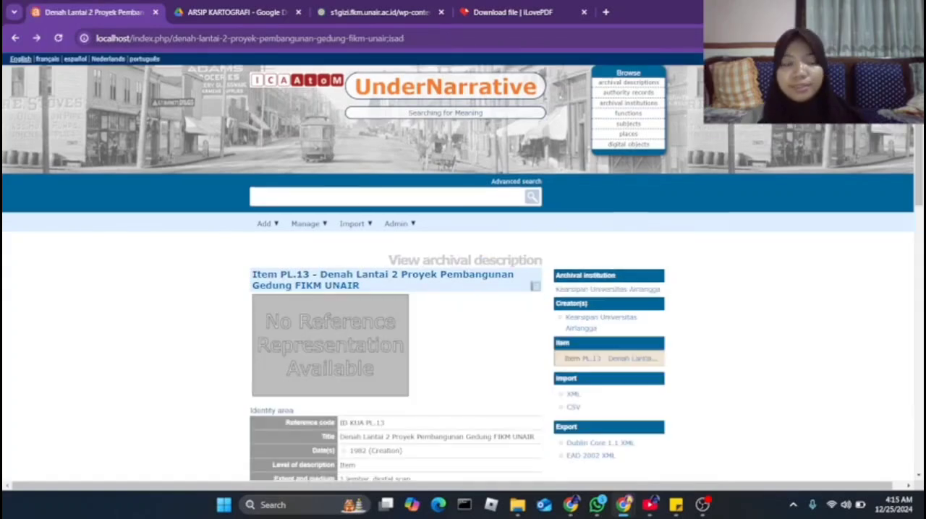
# Open the floor plan PDF attached to the PL.13 record, examine the drawing and return to the record
pyautogui.scroll(-2, 395, 290)
pyautogui.scroll(1, 395, 289)
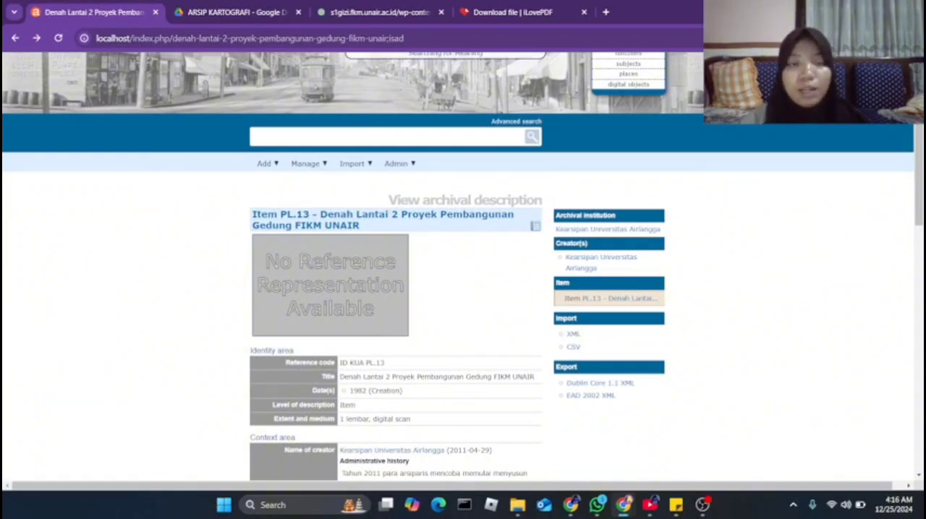
pyautogui.rightClick(354, 289)
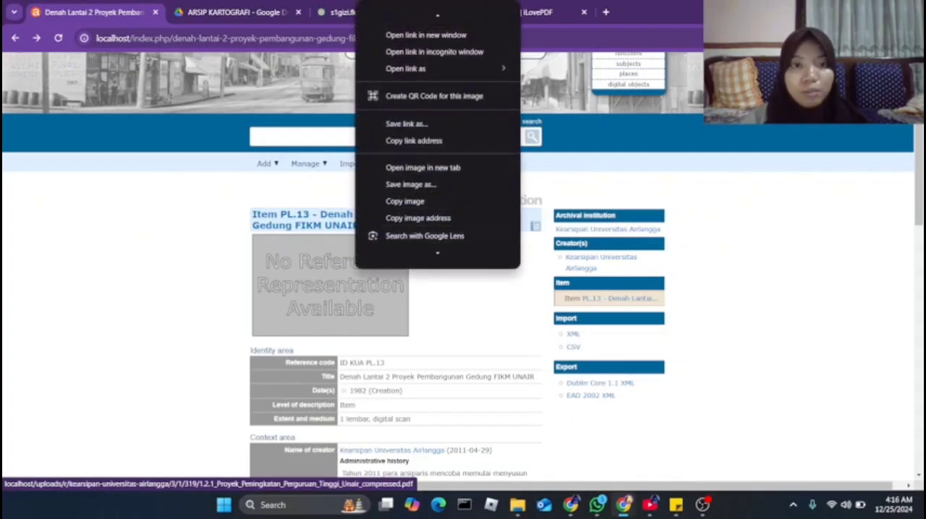
pyautogui.click(333, 285)
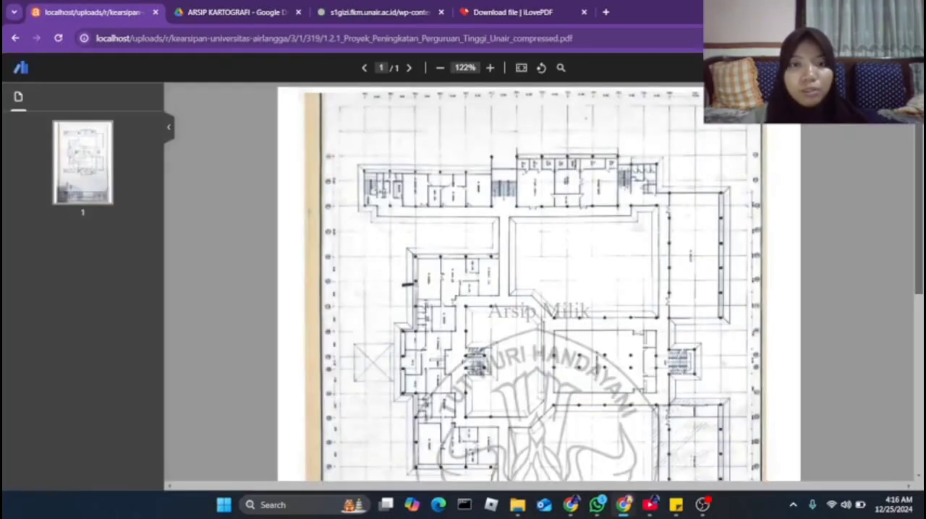
pyautogui.scroll(-5, 539, 283)
pyautogui.scroll(5, 539, 282)
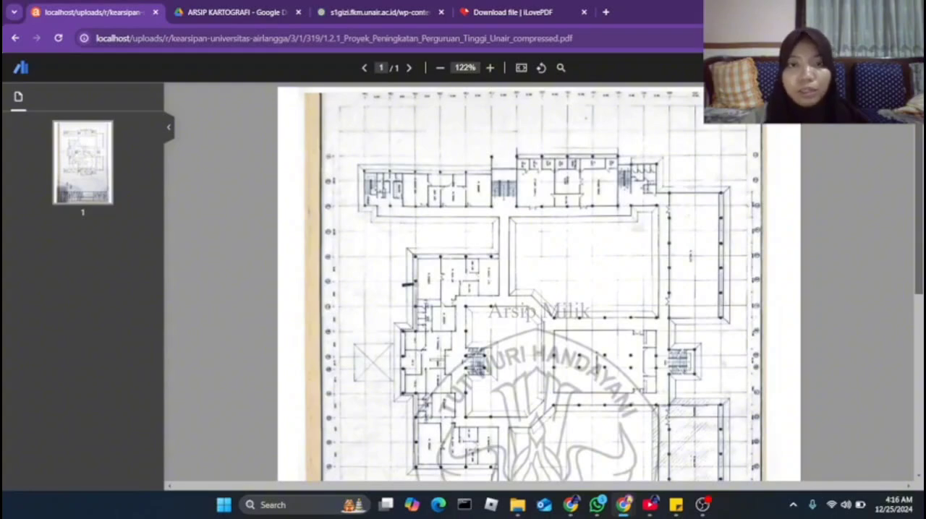
pyautogui.hotkey('alt', 'Left')
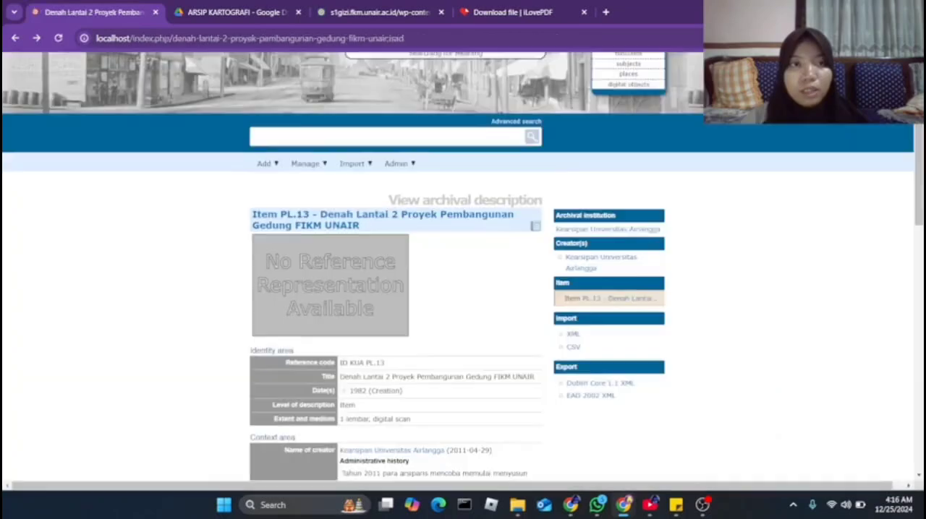
# Check the complete PL.13 record, including the digital object metadata and the actions available for the record
pyautogui.scroll(-7, 463, 267)
pyautogui.scroll(-4, 463, 268)
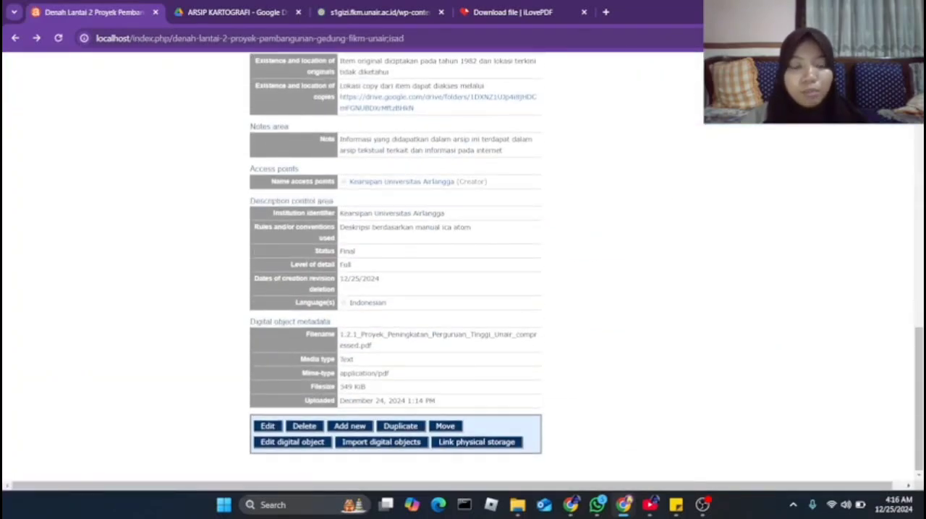
pyautogui.scroll(10, 463, 268)
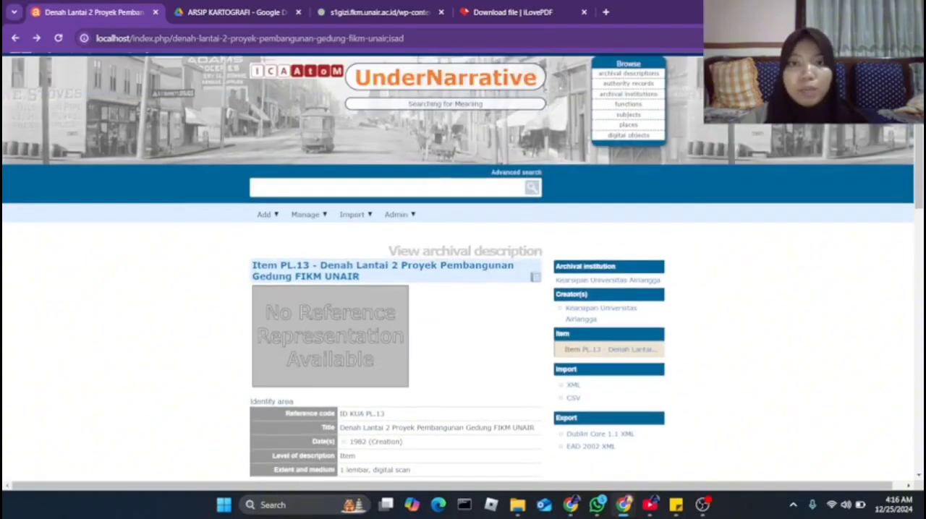
pyautogui.scroll(-4, 463, 267)
pyautogui.scroll(-5, 362, 323)
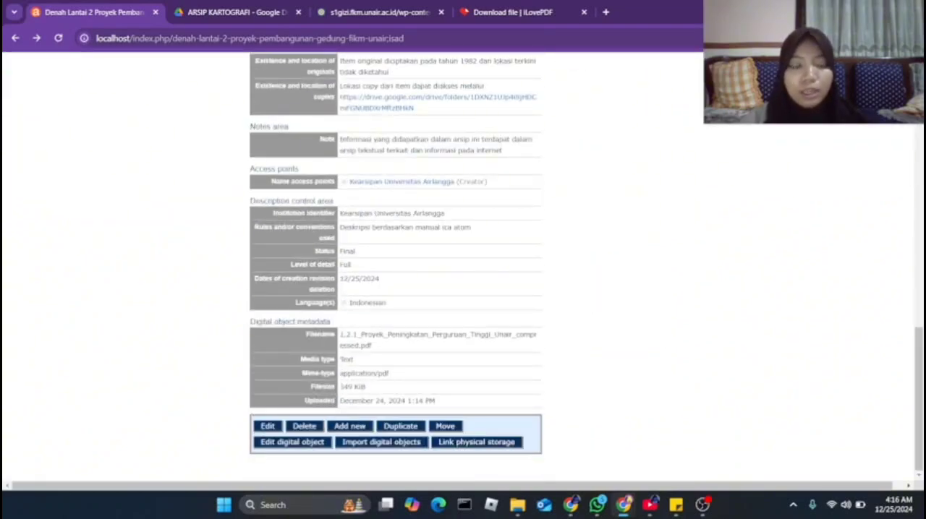
pyautogui.scroll(4, 463, 268)
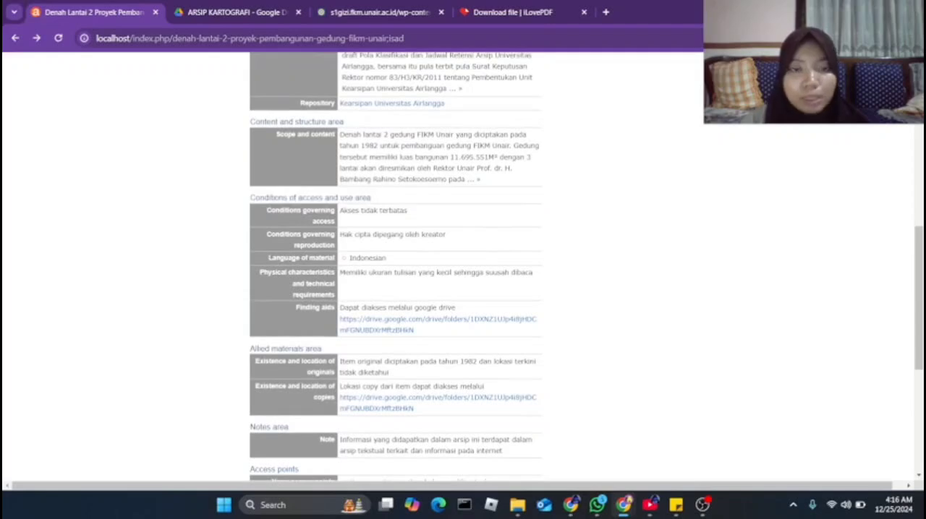
pyautogui.scroll(-3, 463, 268)
pyautogui.scroll(-2, 268, 427)
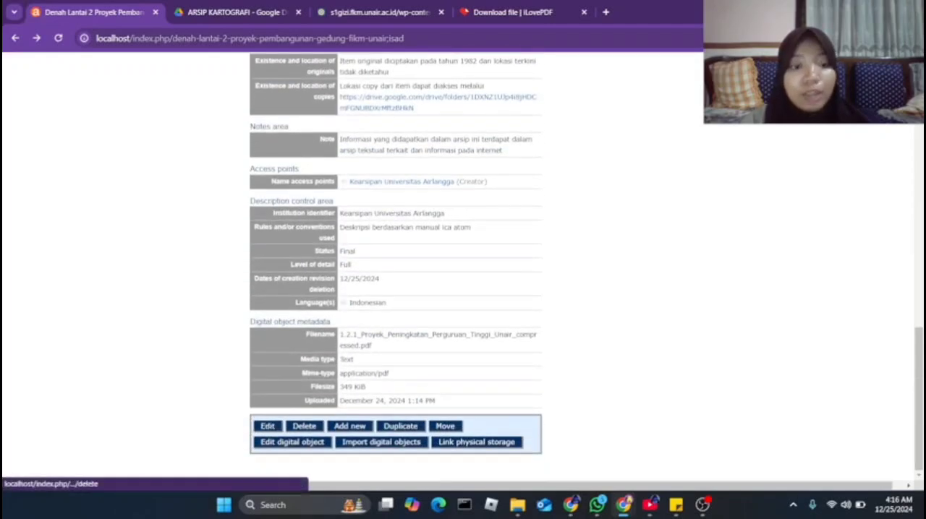
pyautogui.scroll(2, 268, 427)
pyautogui.scroll(3, 395, 267)
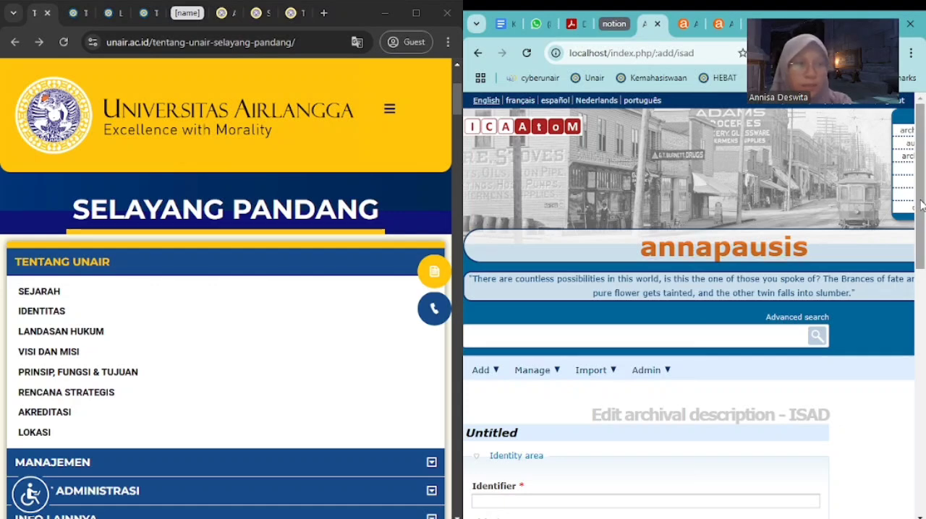
# Look over the blank archival description (ISAD) form and compare it with the other blank record forms already open
pyautogui.scroll(-1, 921, 205)
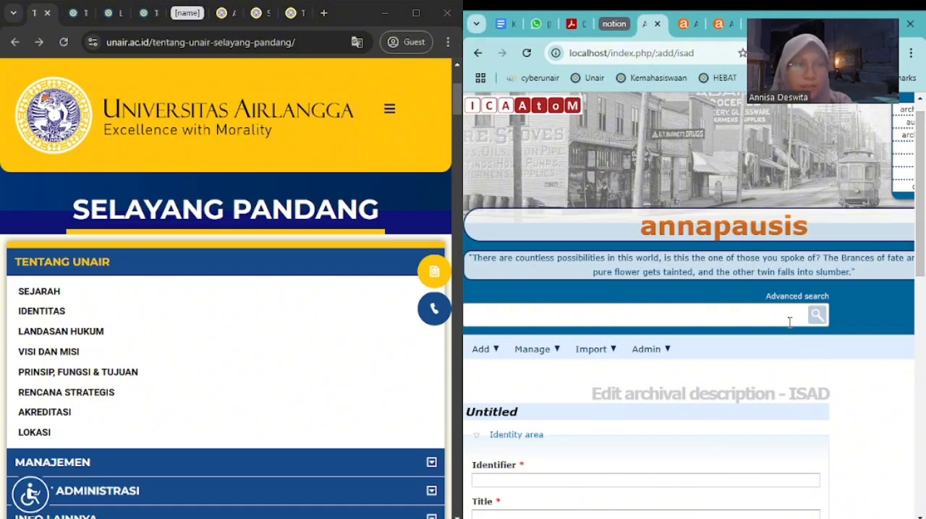
pyautogui.click(687, 24)
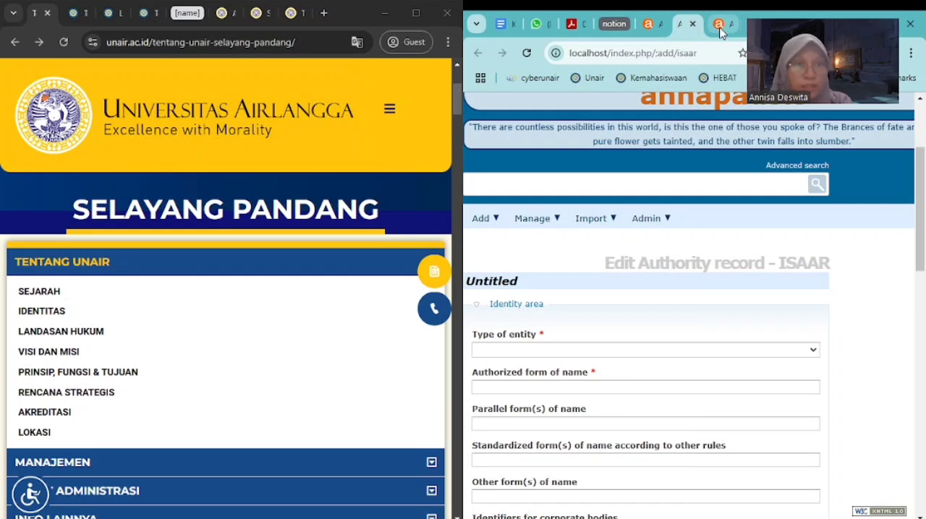
pyautogui.click(720, 24)
pyautogui.click(685, 24)
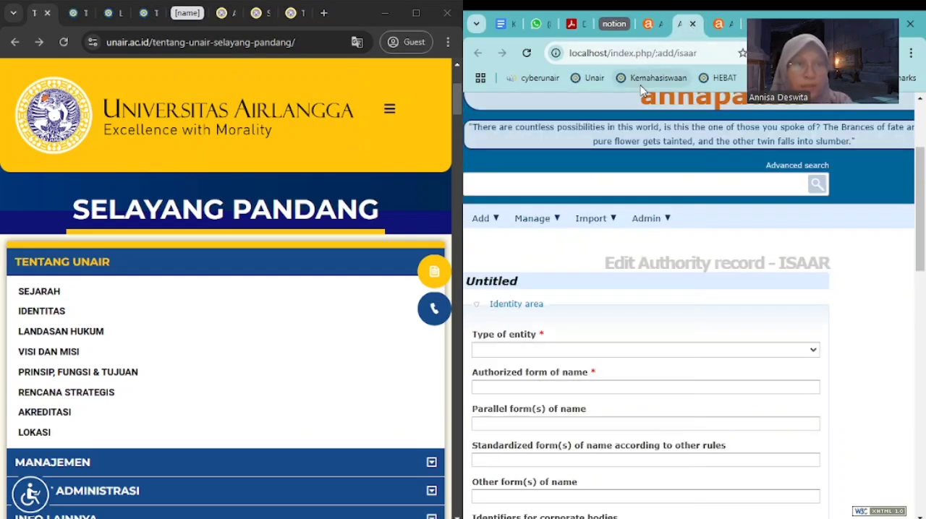
pyautogui.click(655, 25)
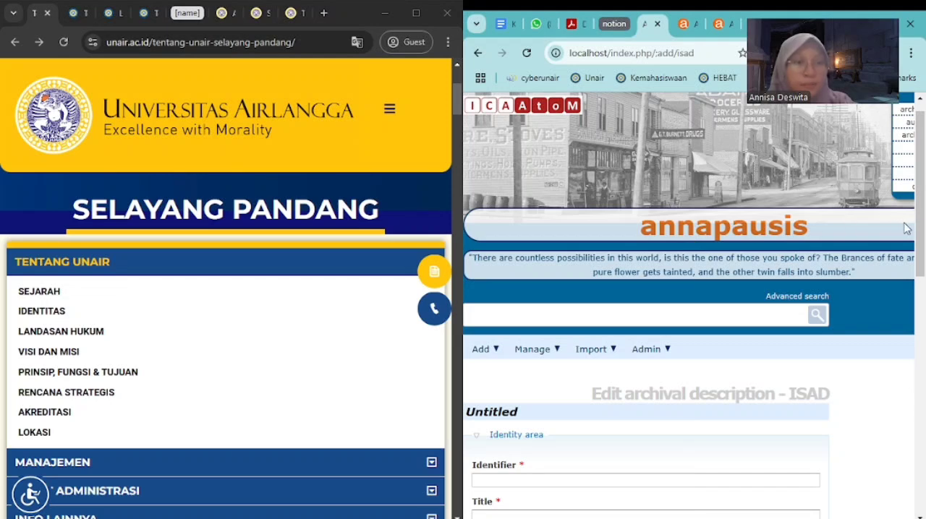
pyautogui.scroll(1, 901, 217)
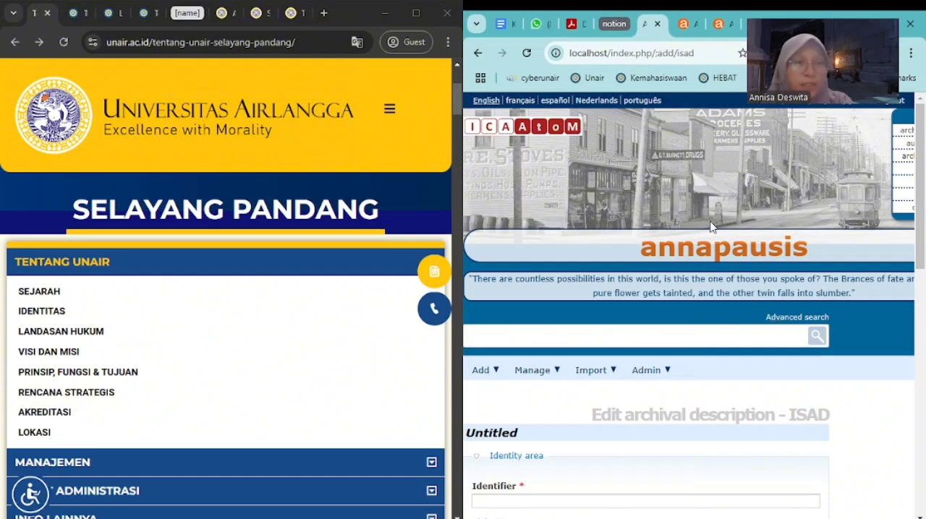
pyautogui.scroll(-3, 697, 227)
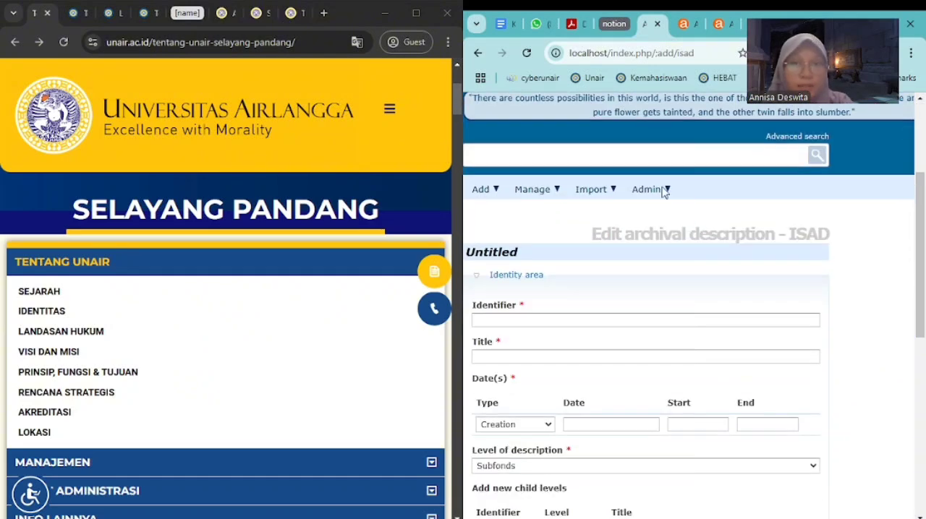
# View the identity area of the blank authority record (ISAAR) form and show the record types that can be added
pyautogui.click(686, 26)
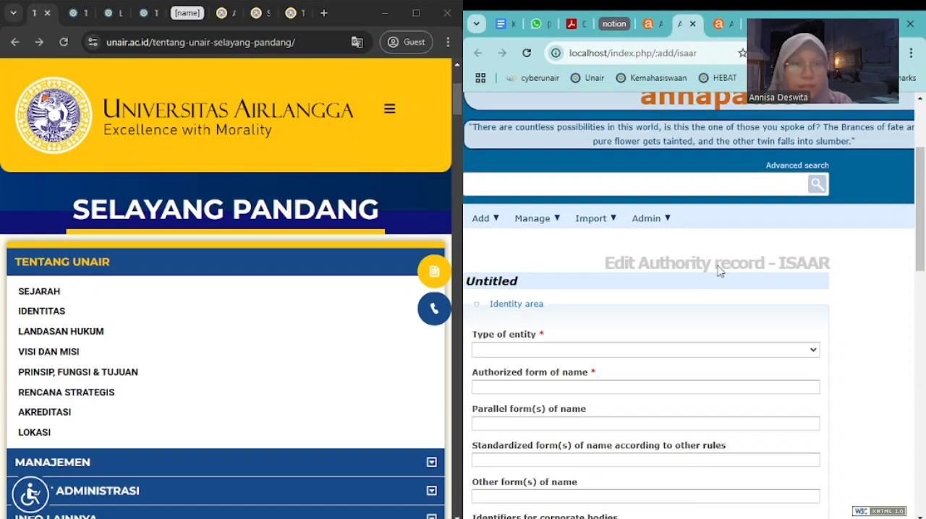
pyautogui.scroll(-1, 923, 258)
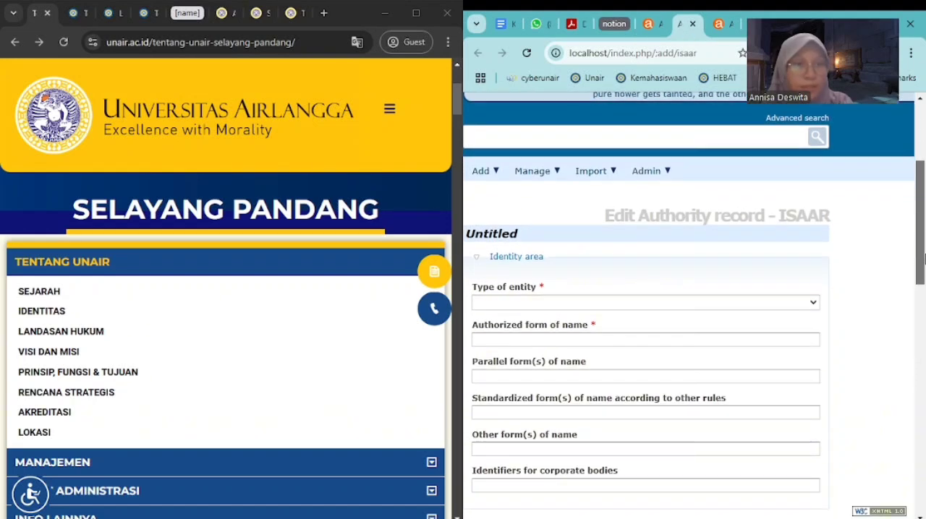
pyautogui.click(496, 175)
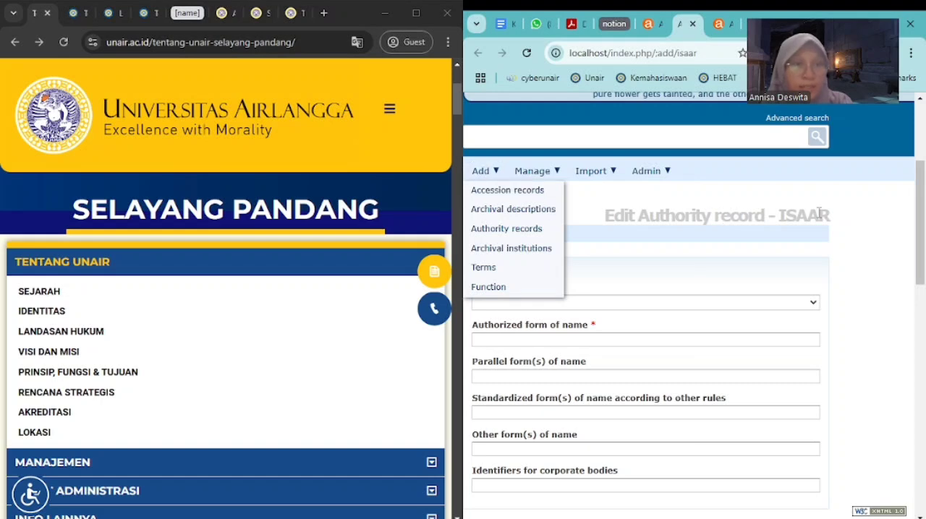
# Compare the blank authority record (ISAAR) form with the archival institution (ISDIAH) form and return to the ISAAR form
pyautogui.scroll(-1, 923, 296)
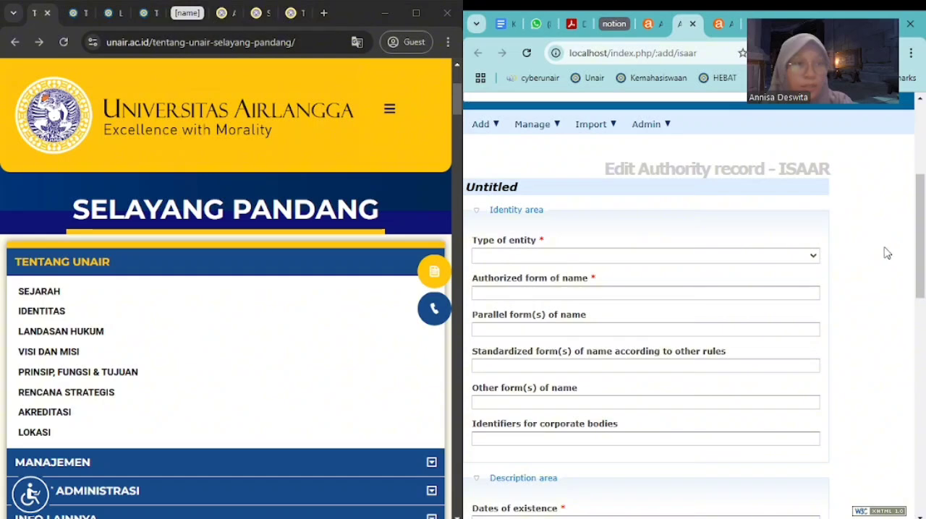
pyautogui.scroll(1, 918, 264)
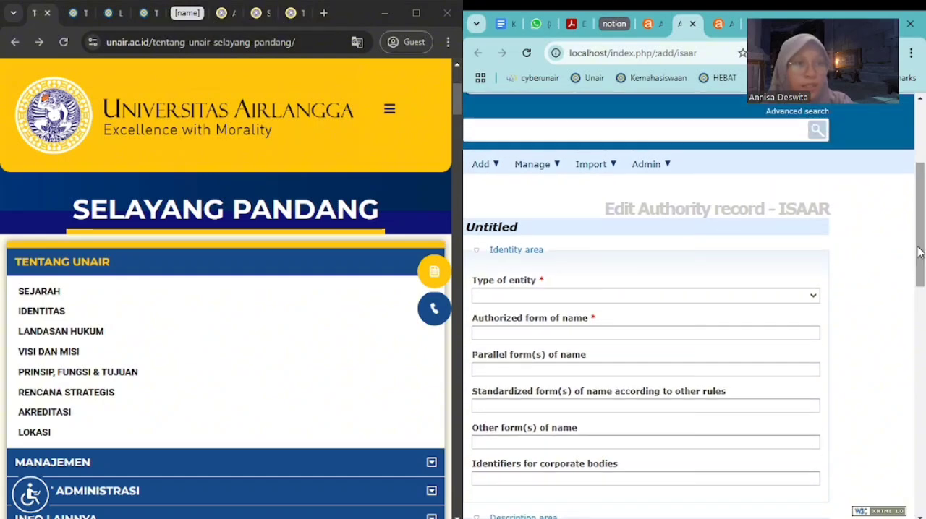
pyautogui.click(712, 24)
pyautogui.click(858, 250)
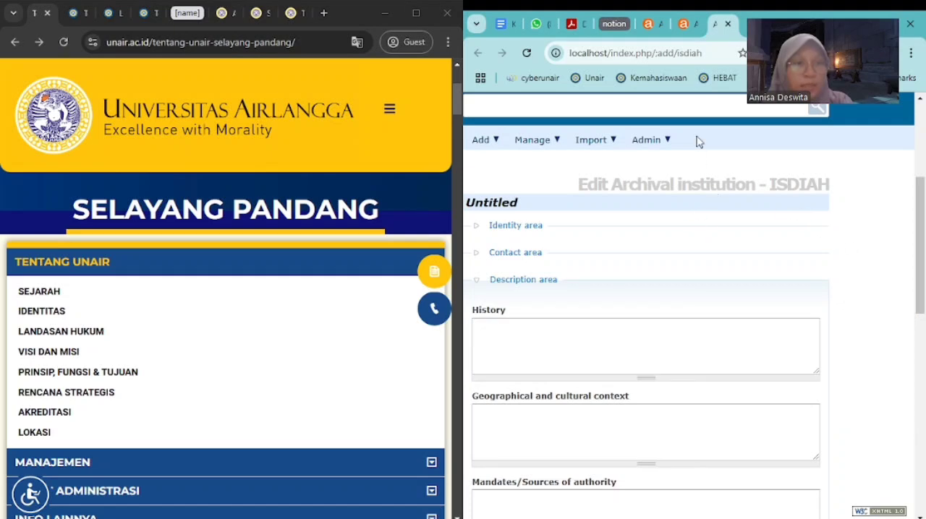
pyautogui.click(689, 32)
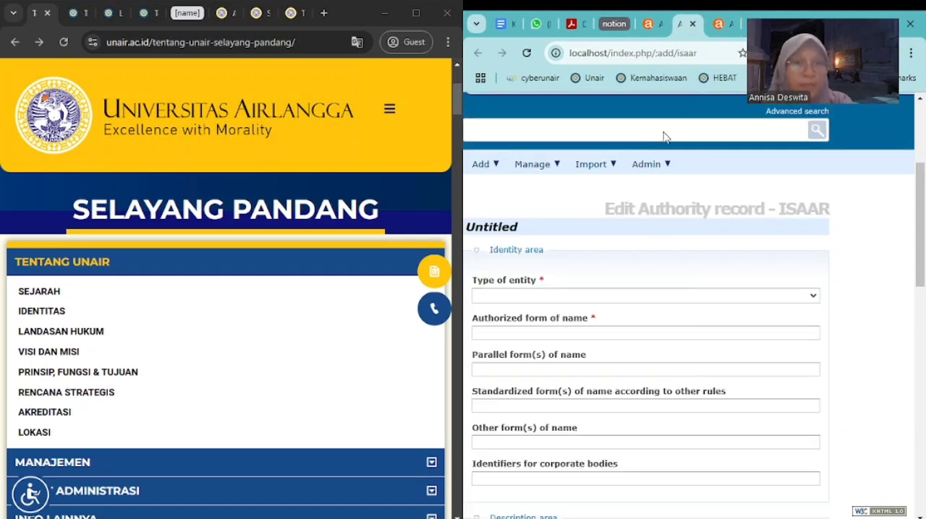
# Set the authority record's entity type to Corporate body and its authorized form of name to Universitas Airlangga
pyautogui.scroll(-1, 904, 272)
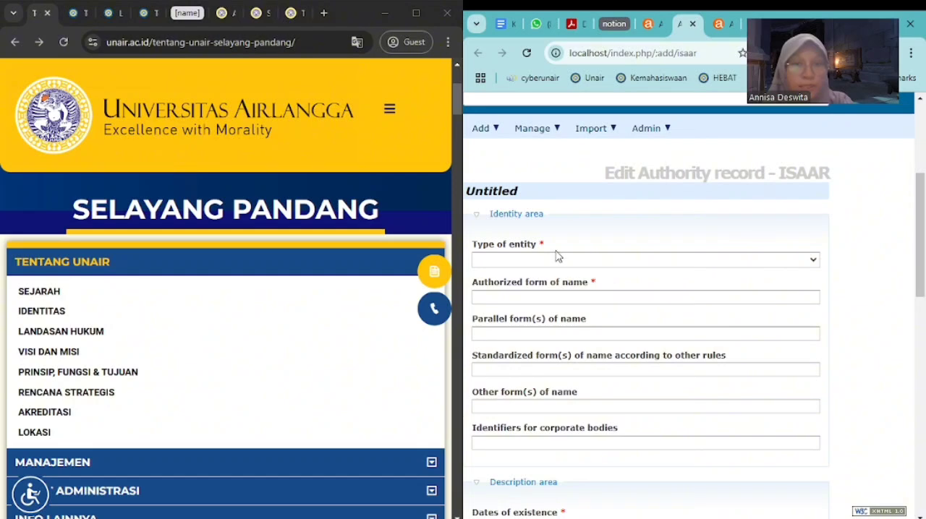
pyautogui.click(476, 215)
pyautogui.click(477, 217)
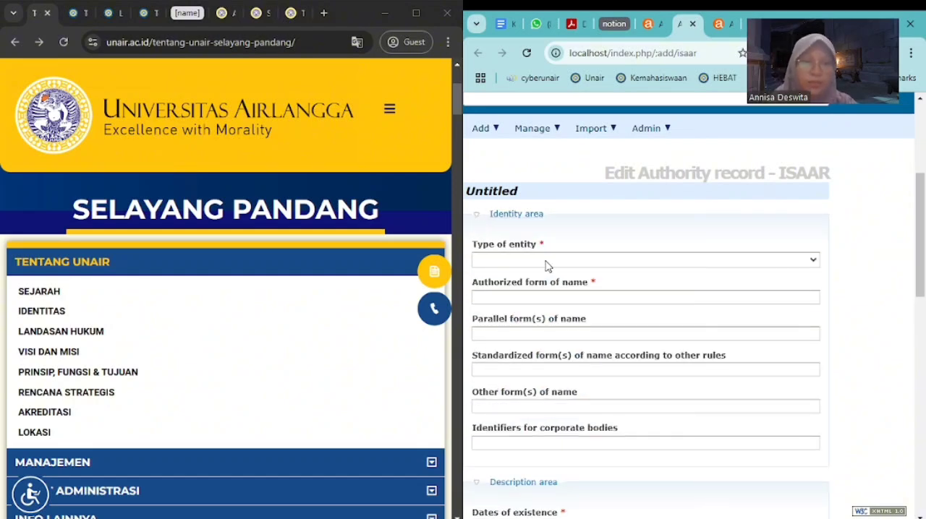
pyautogui.moveTo(546, 266)
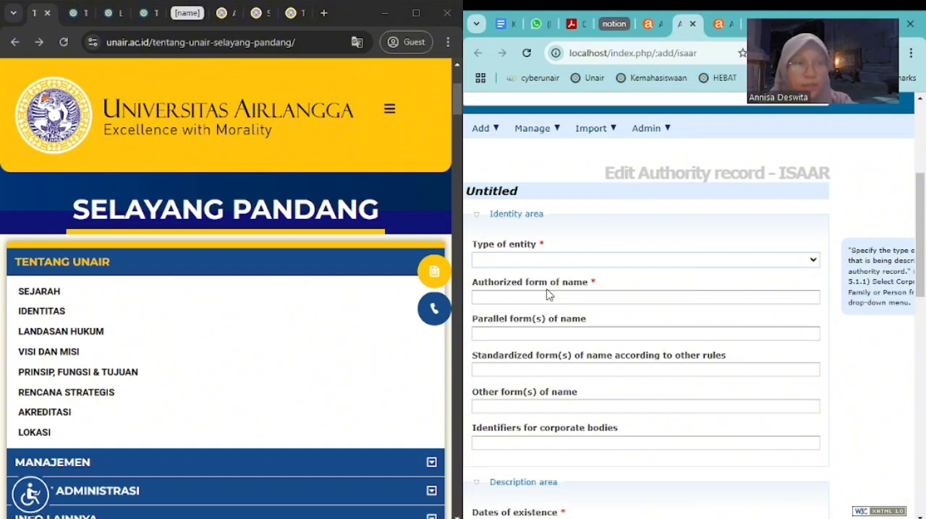
pyautogui.click(547, 294)
pyautogui.click(549, 296)
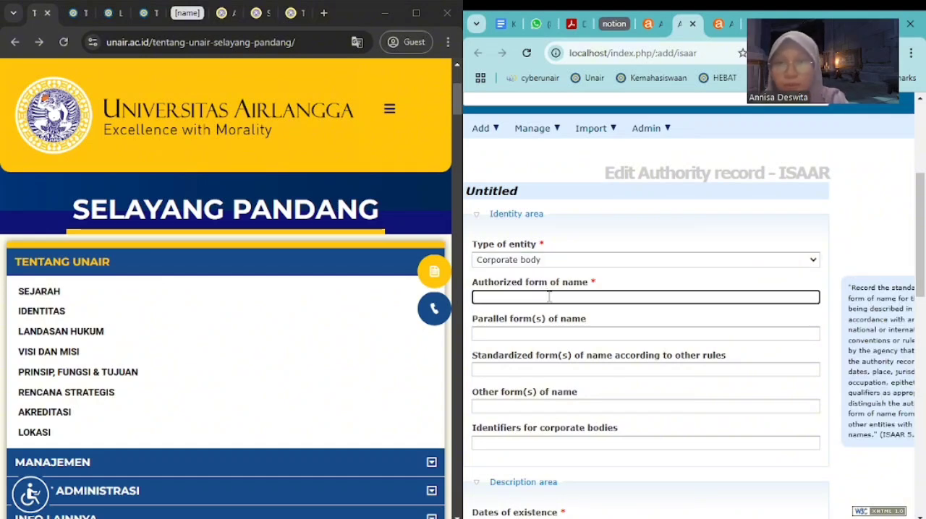
pyautogui.write('Universitas Airlangga')
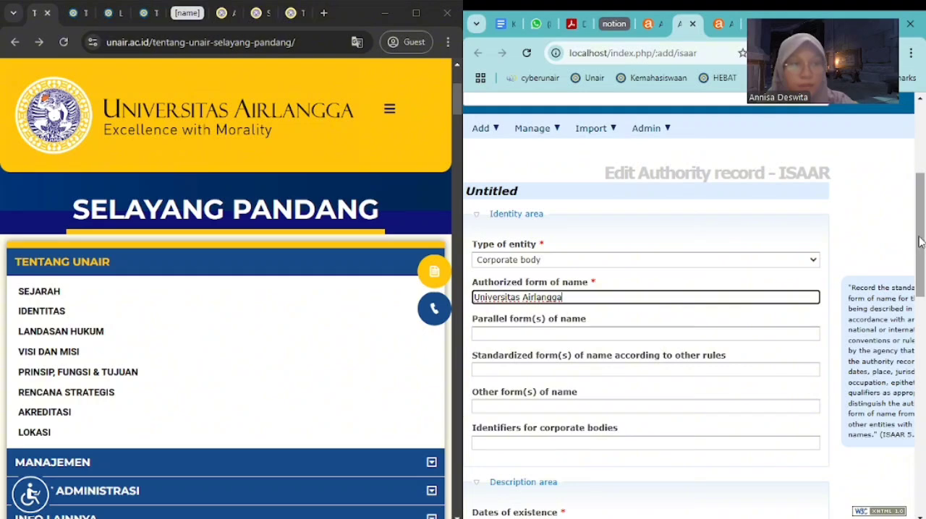
# Enter Airlangga University as the other form of name in the identity area
pyautogui.moveTo(917, 240); pyautogui.dragTo(923, 274)
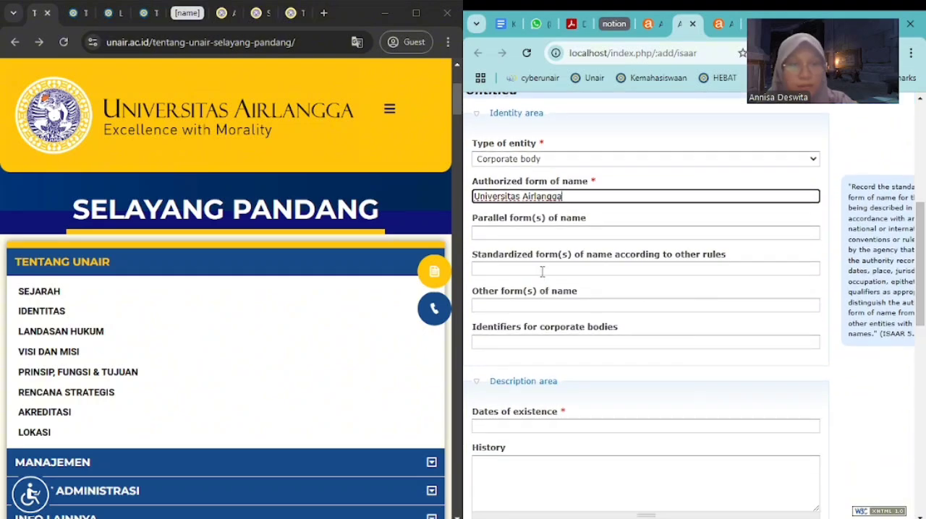
pyautogui.click(522, 306)
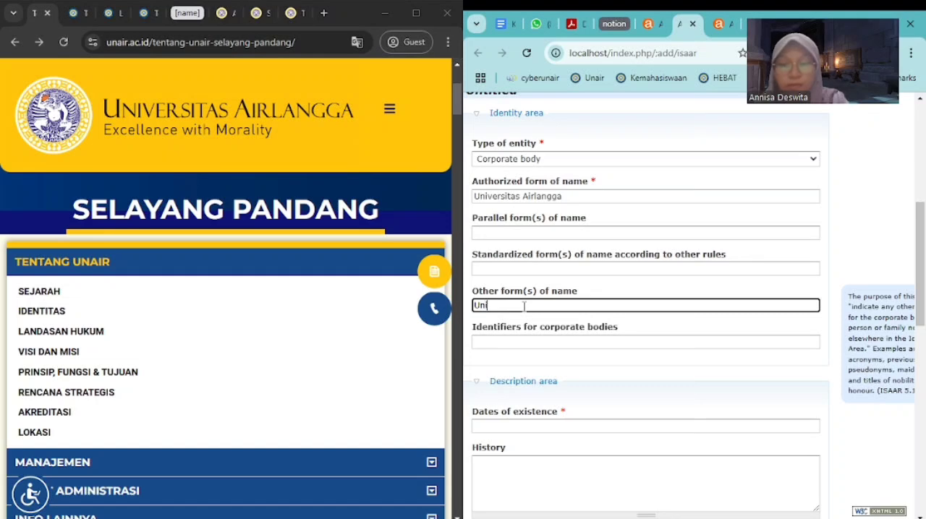
pyautogui.write('Universita')
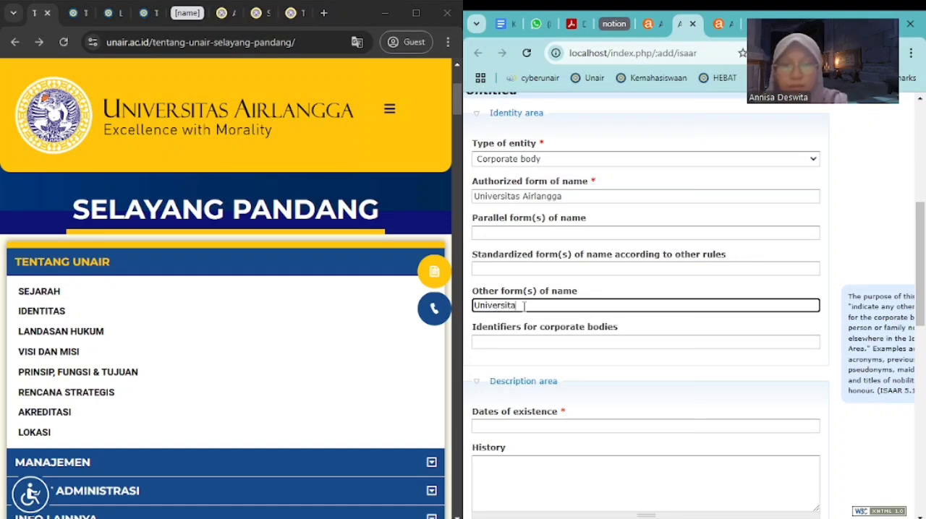
pyautogui.write('s')
pyautogui.hotkey('ctrl', 'a')
pyautogui.write('A')
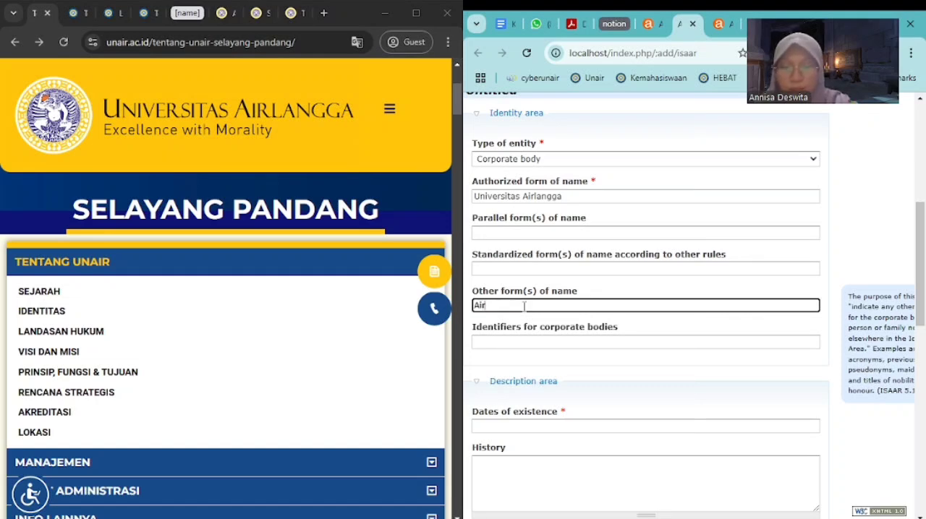
pyautogui.write('irlangga ')
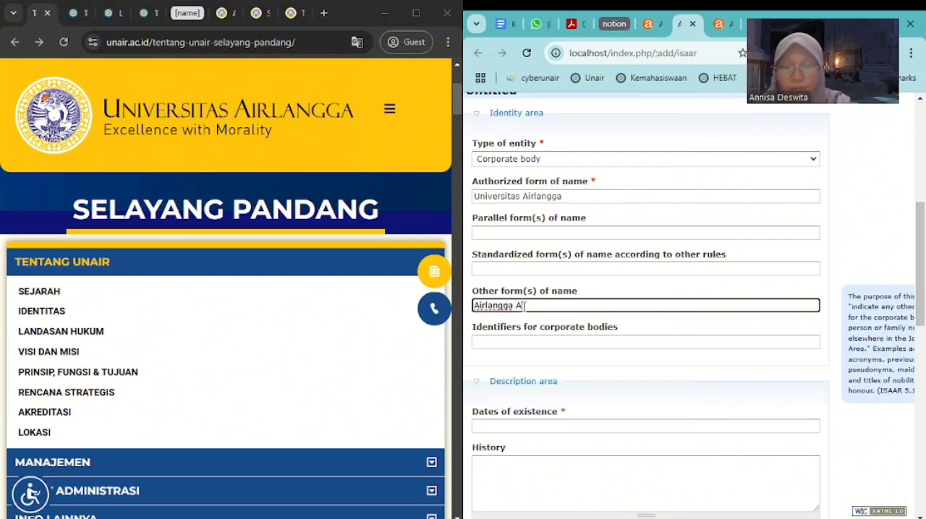
pyautogui.write('University')
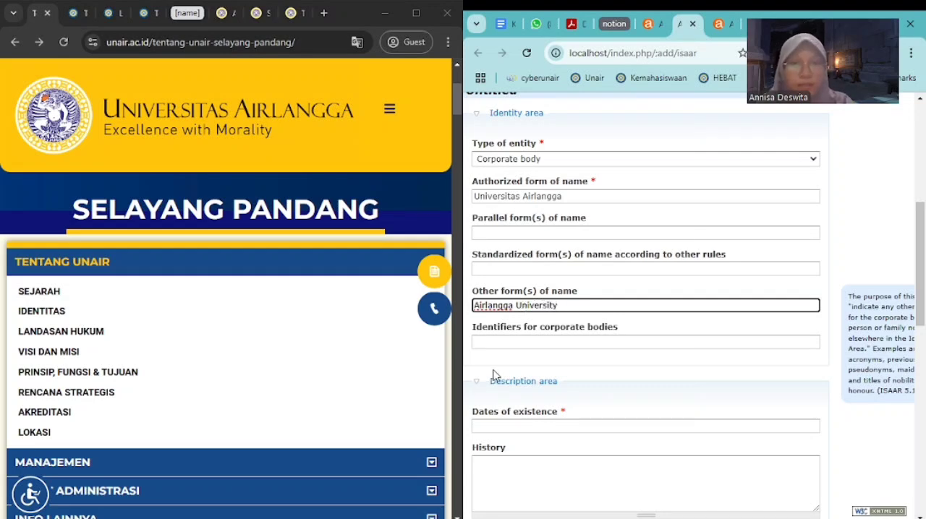
# Collapse and reopen the Description area of the authority record and go to its History field
pyautogui.scroll(-2, 495, 375)
pyautogui.click(479, 208)
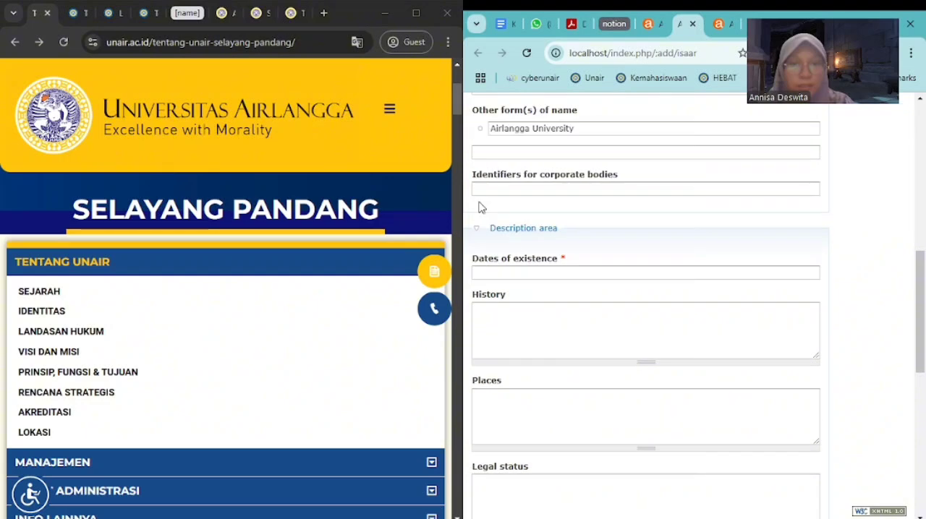
pyautogui.click(474, 232)
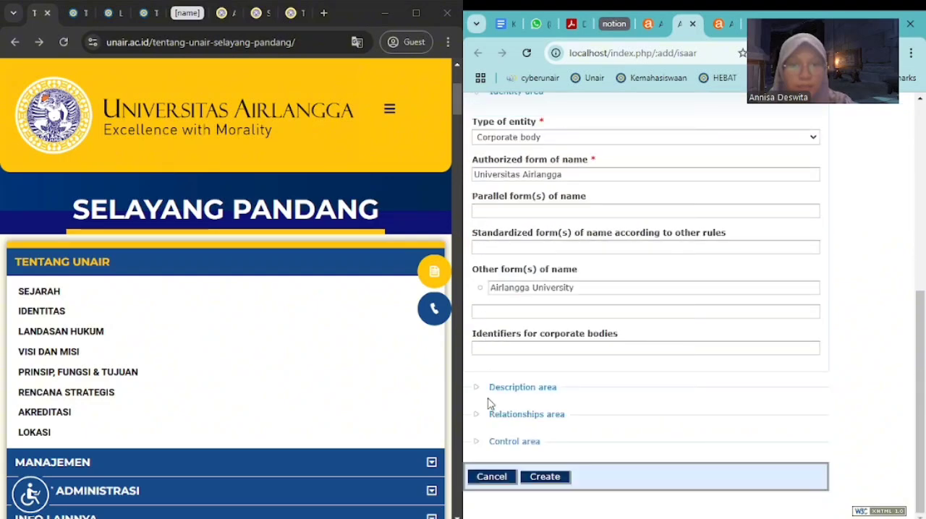
pyautogui.click(489, 387)
pyautogui.scroll(-4, 486, 384)
pyautogui.click(569, 209)
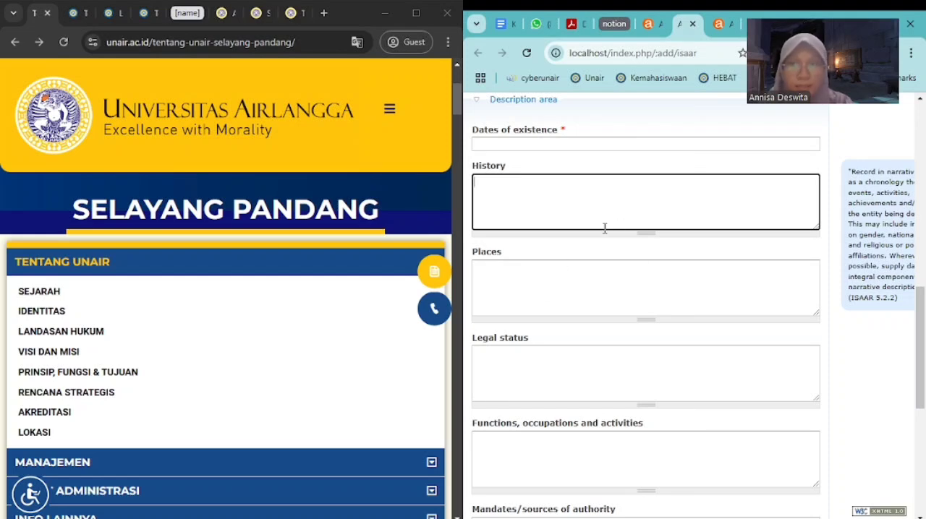
# Examine the university website's overview page and the timeline on its Sejarah page for history content
pyautogui.scroll(-10, 133, 199)
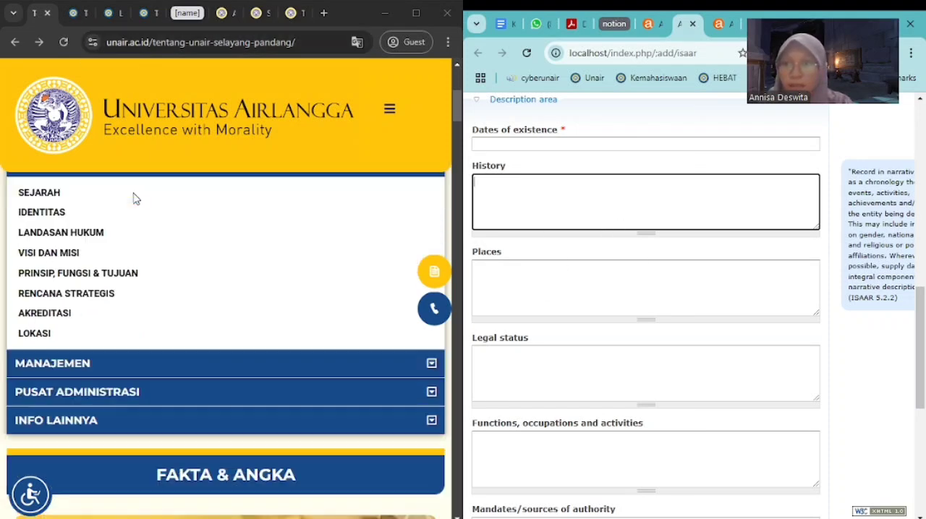
pyautogui.scroll(-3, 134, 199)
pyautogui.click(82, 13)
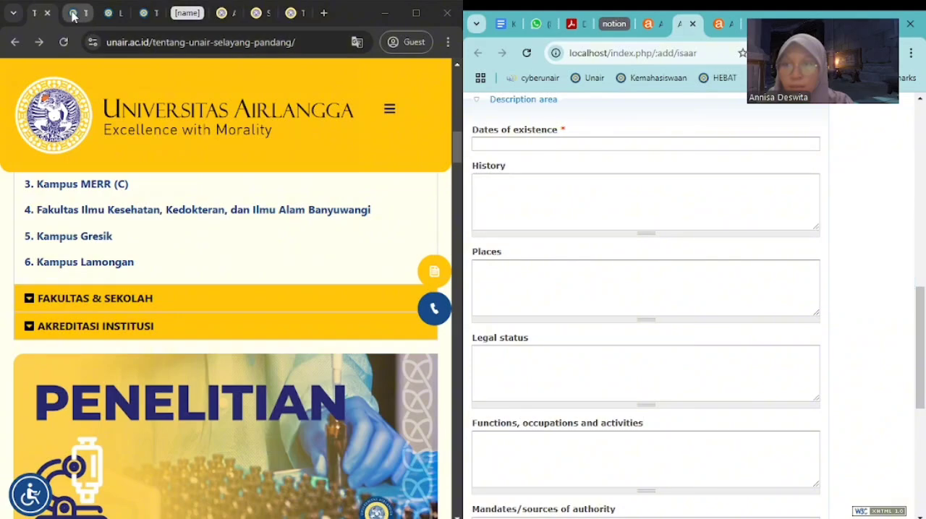
pyautogui.scroll(-3, 239, 253)
pyautogui.scroll(-5, 251, 289)
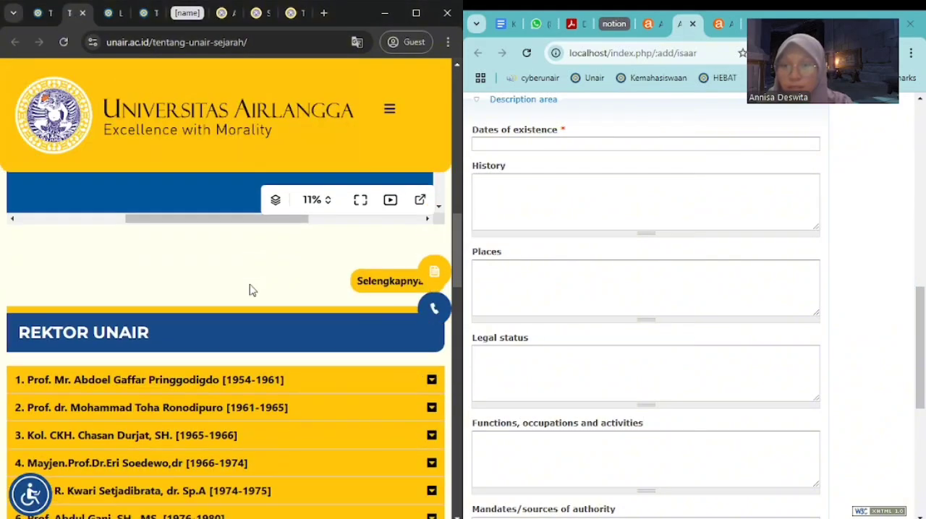
pyautogui.scroll(3, 251, 289)
pyautogui.scroll(2, 250, 289)
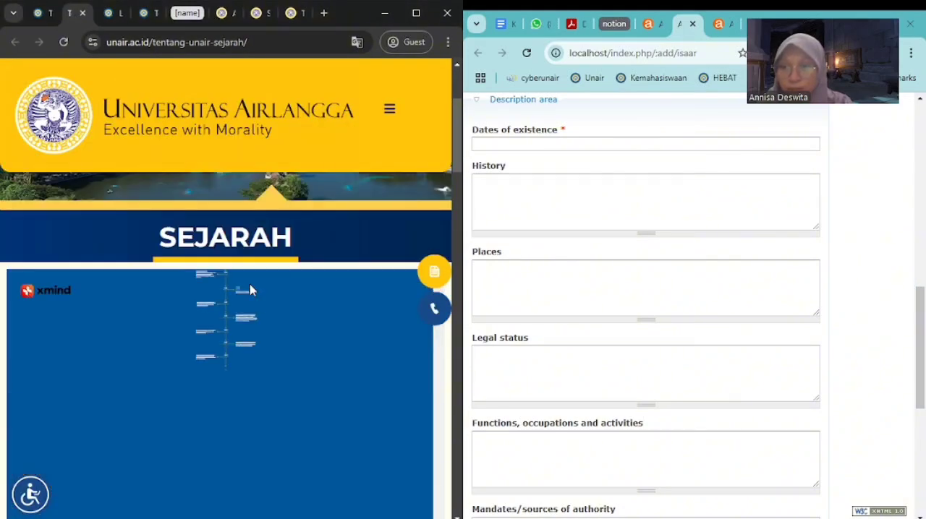
pyautogui.scroll(3, 211, 337)
pyautogui.scroll(-3, 215, 341)
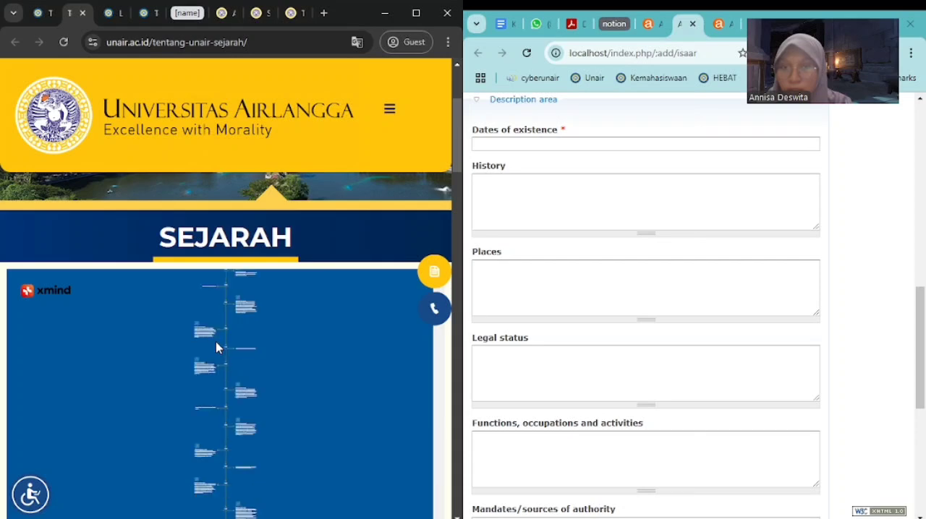
pyautogui.scroll(2, 268, 335)
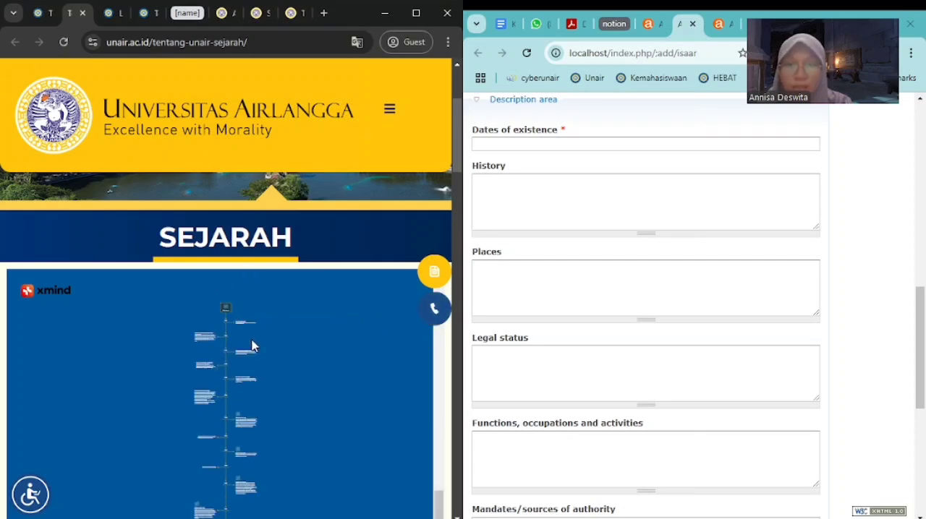
# Look through the university website's campus map page for location details that suit the record's Places field
pyautogui.click(546, 277)
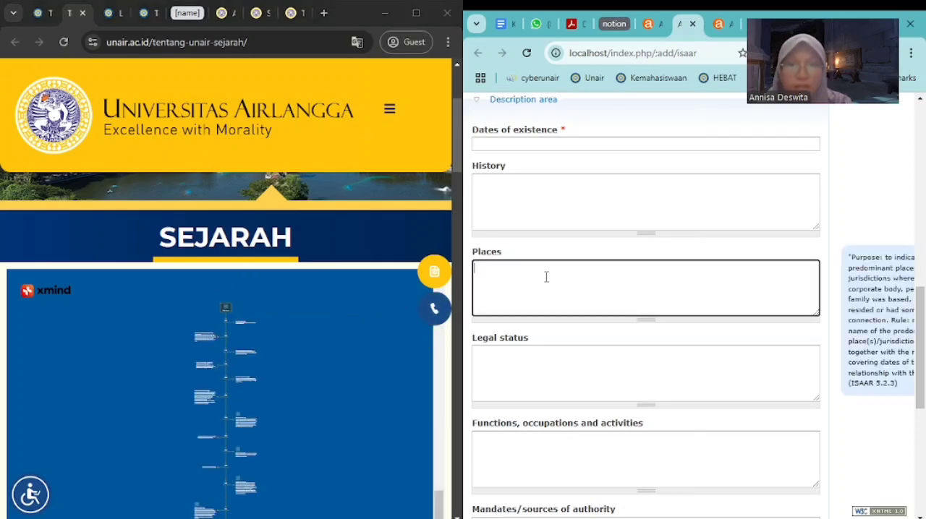
pyautogui.scroll(-3, 257, 325)
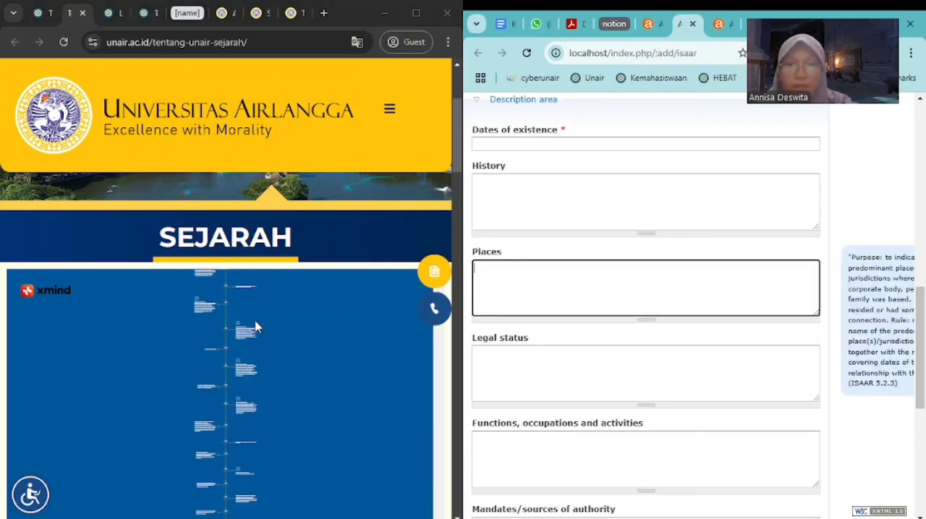
pyautogui.click(109, 13)
pyautogui.scroll(-5, 214, 285)
pyautogui.scroll(-3, 214, 285)
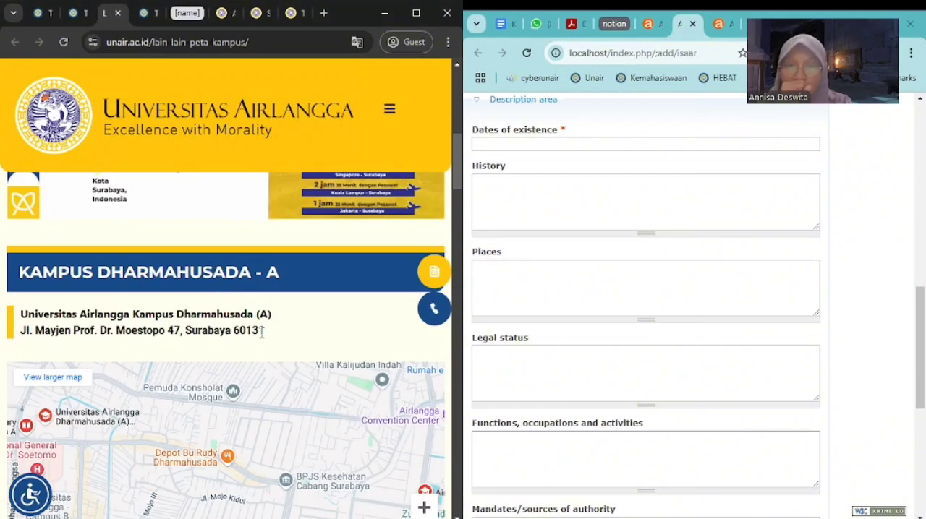
pyautogui.scroll(-15, 262, 331)
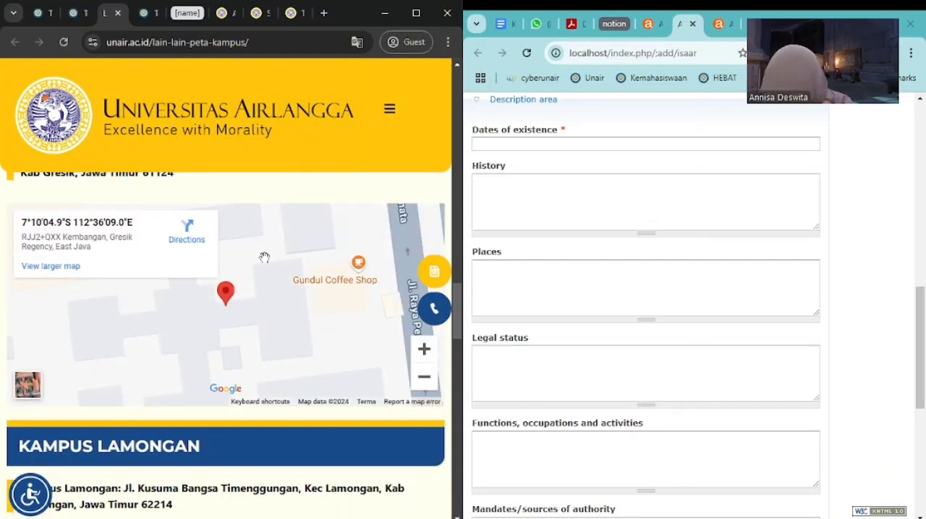
pyautogui.scroll(-5, 263, 282)
pyautogui.scroll(8, 262, 282)
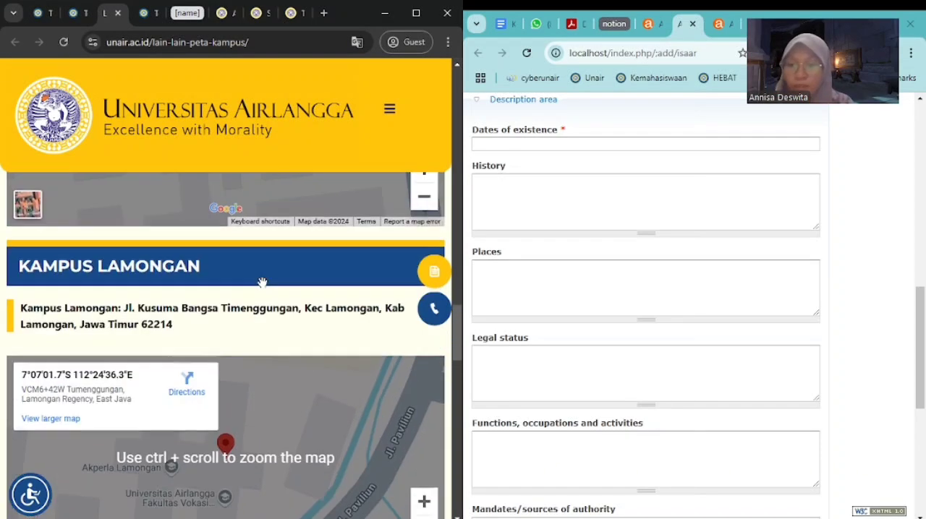
pyautogui.scroll(10, 263, 282)
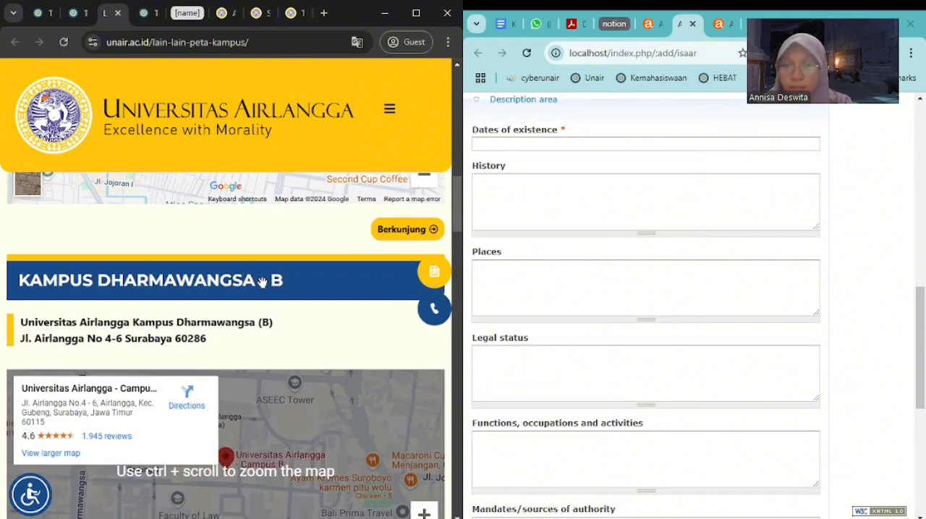
pyautogui.scroll(10, 262, 282)
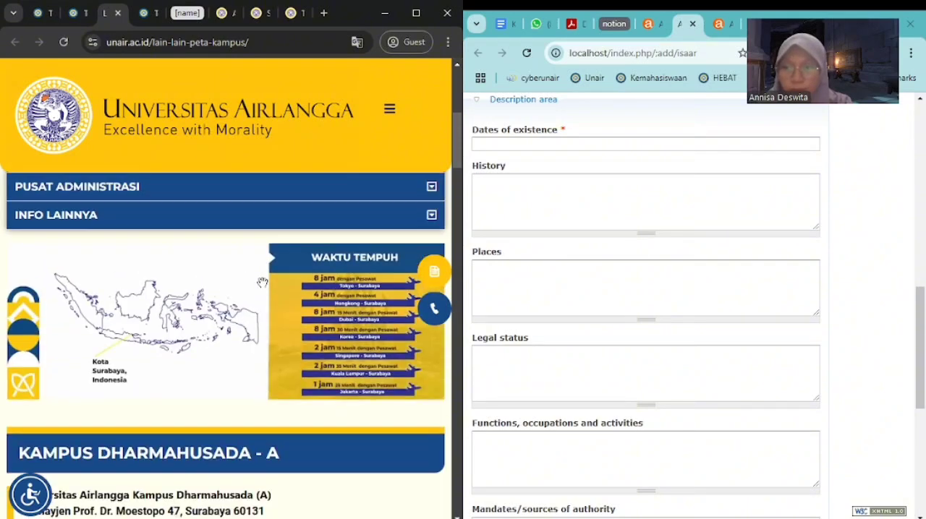
# Copy the name and address of Universitas Airlangga Kampus Dharmawangsa (B) from the campus map page into the record's Places field
pyautogui.scroll(-5, 262, 283)
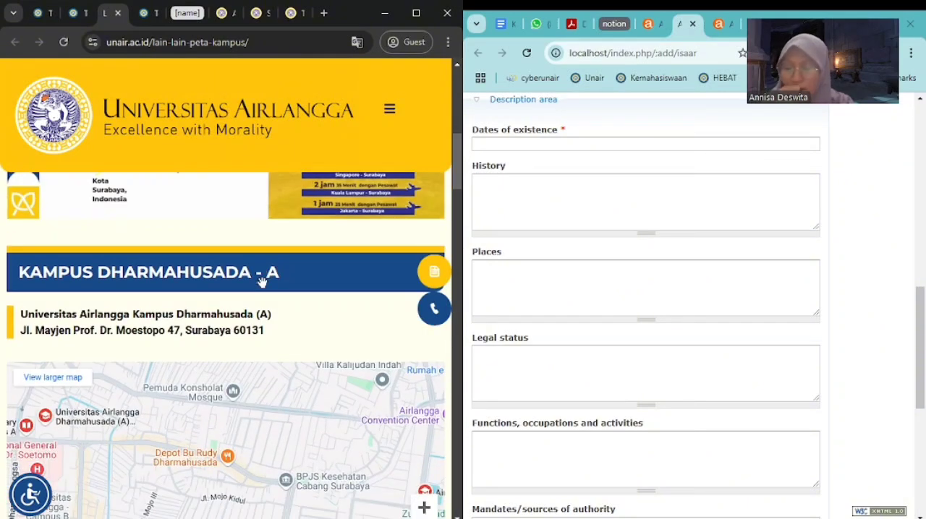
pyautogui.scroll(-5, 262, 282)
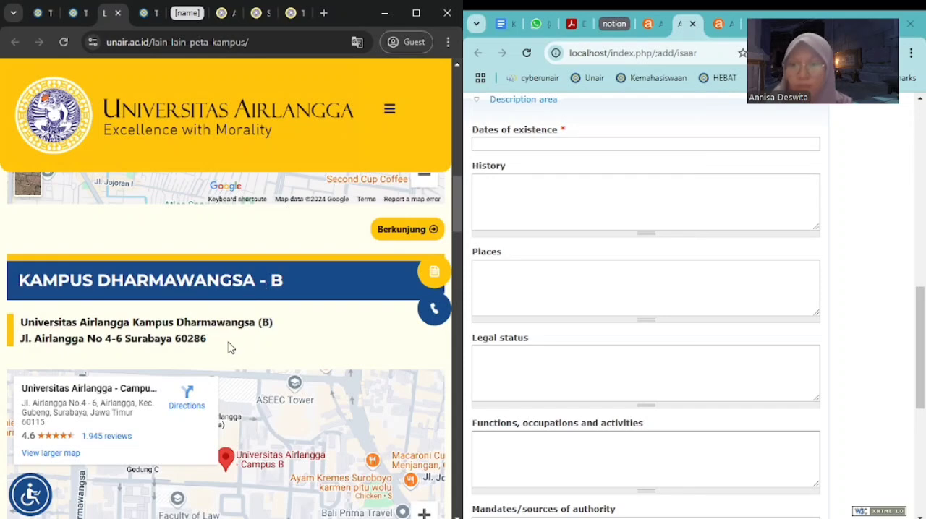
pyautogui.moveTo(228, 346); pyautogui.dragTo(20, 333)
pyautogui.hotkey('ctrl', 'c')
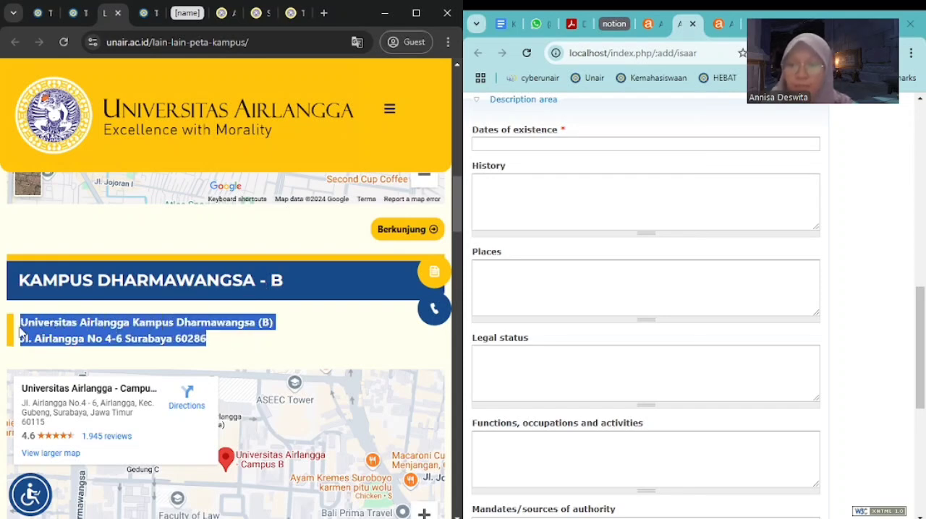
pyautogui.click(511, 274)
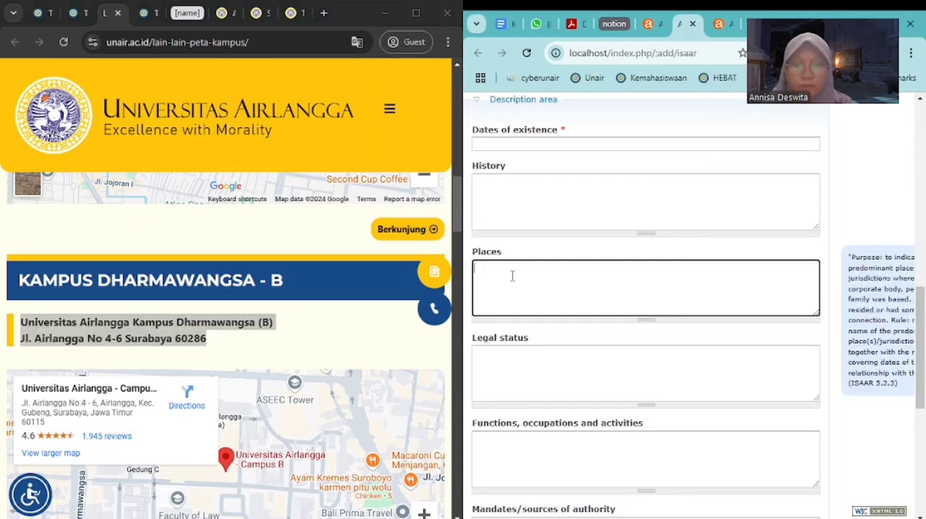
pyautogui.hotkey('ctrl', 'v')
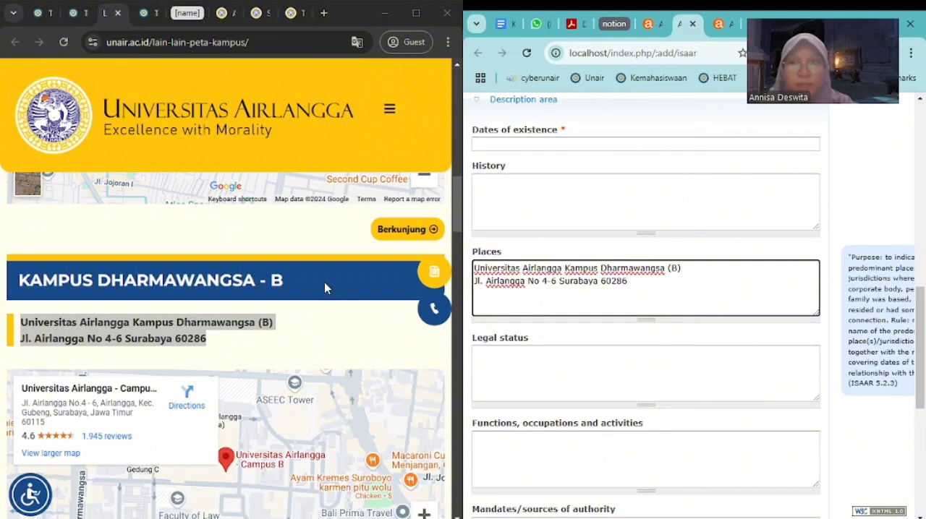
# Copy the Landasan Hukum page's statute paragraph, up to "tentang Statuta Universitas Airlangga.", into the record's Legal status field
pyautogui.click(148, 14)
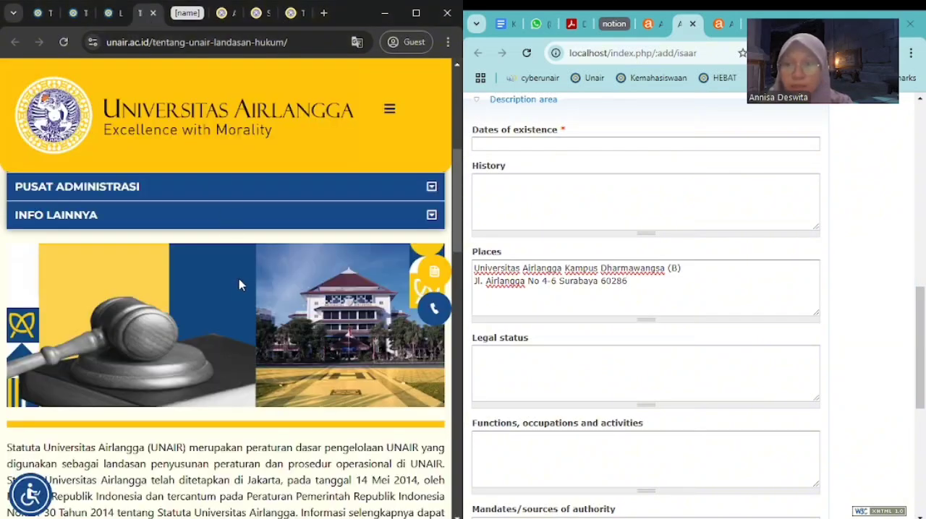
pyautogui.scroll(-3, 241, 285)
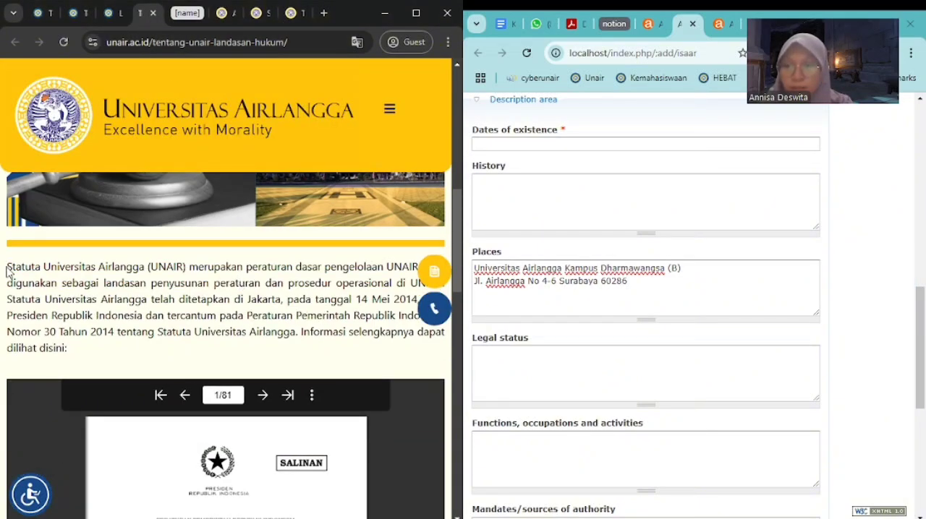
pyautogui.moveTo(7, 270); pyautogui.dragTo(263, 299)
pyautogui.hotkey('ctrl', 'c')
pyautogui.scroll(3, 264, 299)
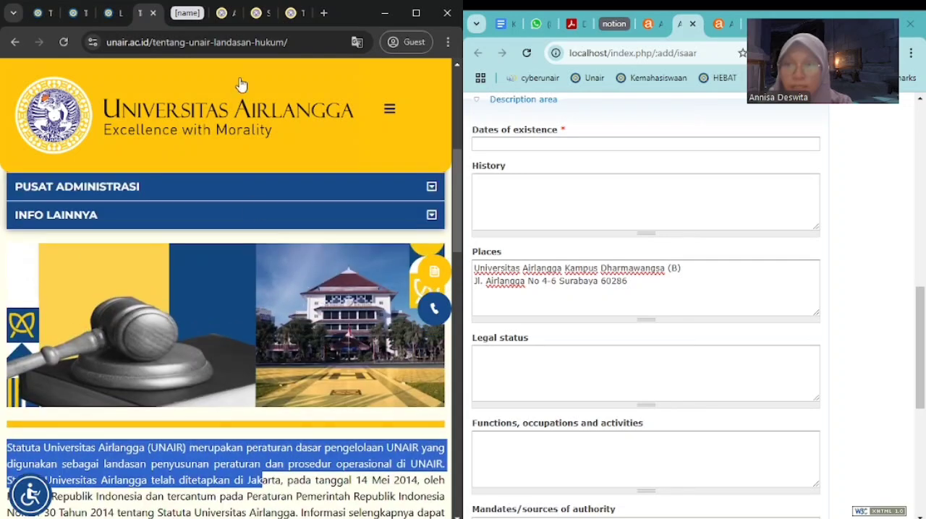
pyautogui.scroll(-3, 190, 367)
pyautogui.click(186, 329)
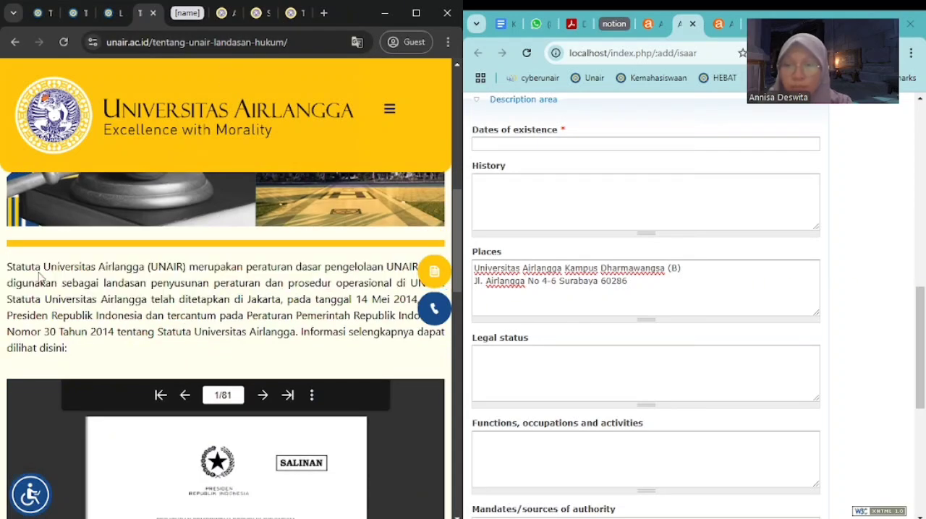
pyautogui.moveTo(7, 269); pyautogui.dragTo(304, 334)
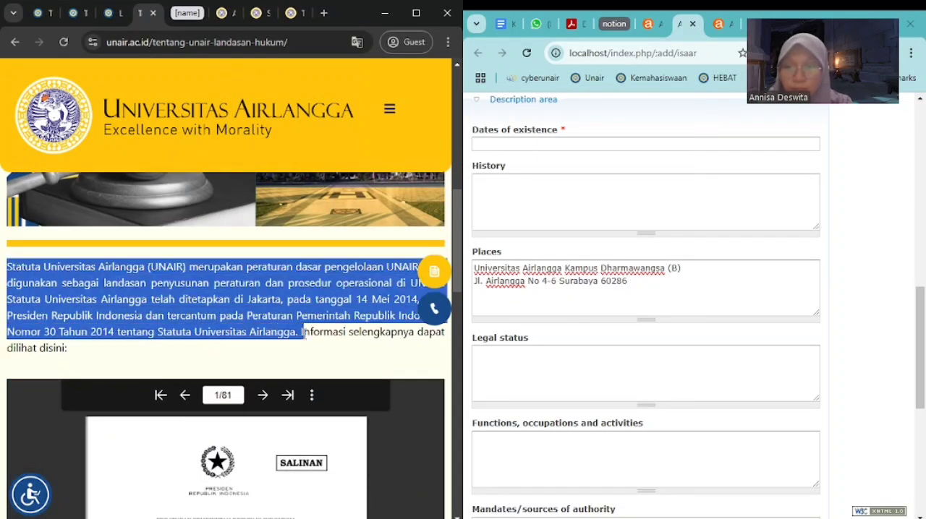
pyautogui.click(528, 367)
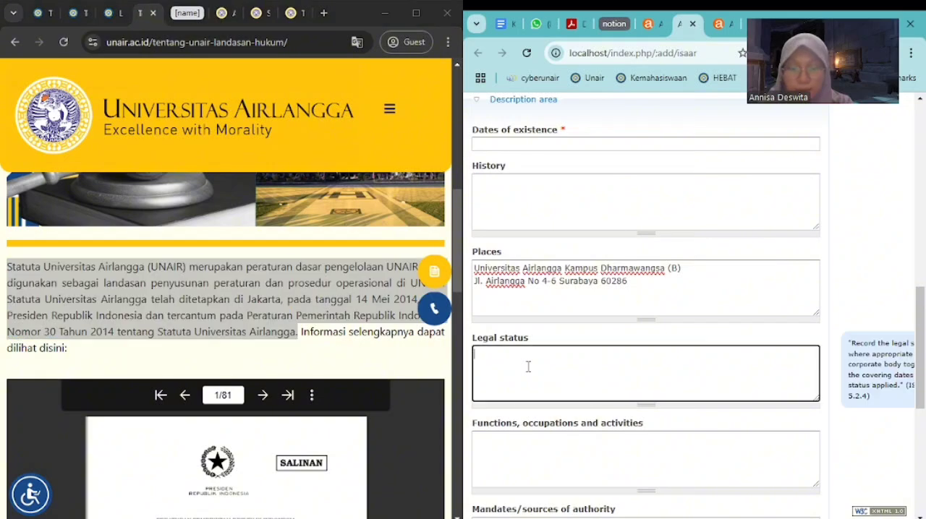
pyautogui.hotkey('ctrl', 'v')
# Open the website's Tentang UNAIR overview and examine its facts and figures alongside the record's remaining description fields
pyautogui.scroll(-3, 726, 331)
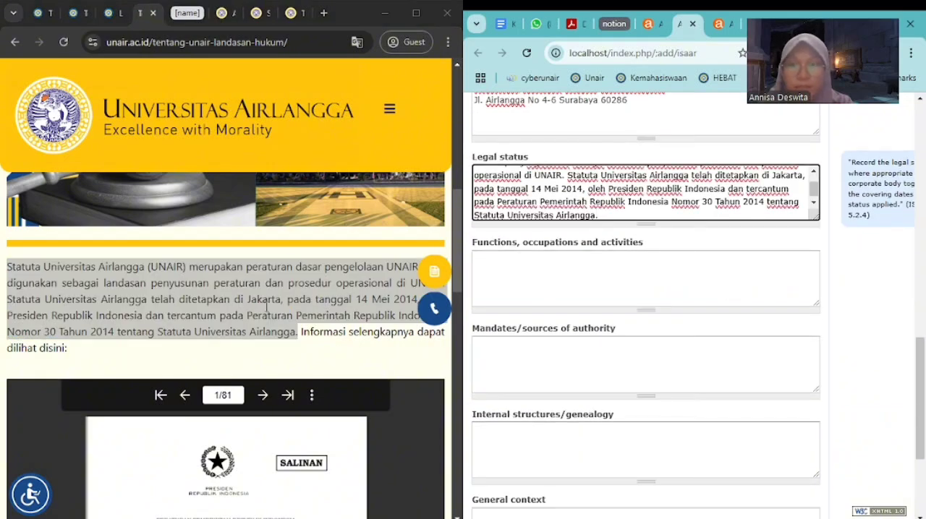
pyautogui.click(388, 108)
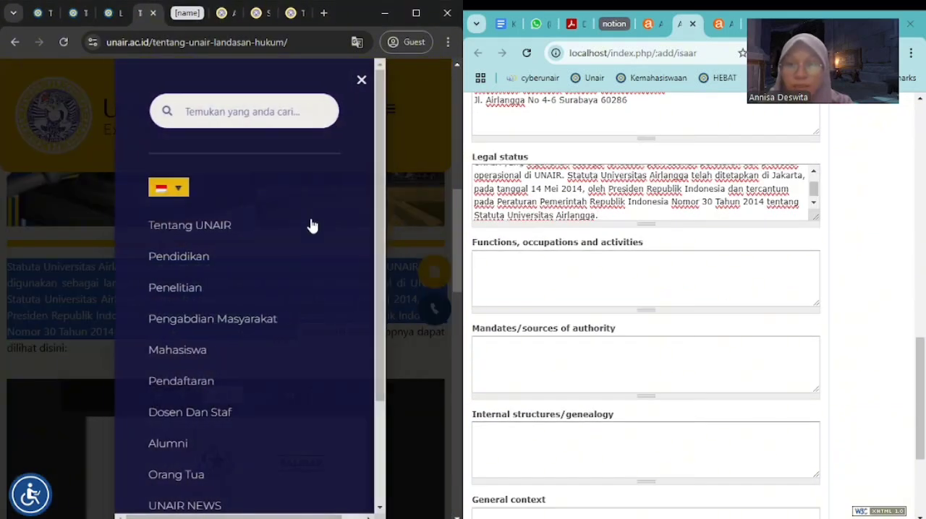
pyautogui.click(196, 230)
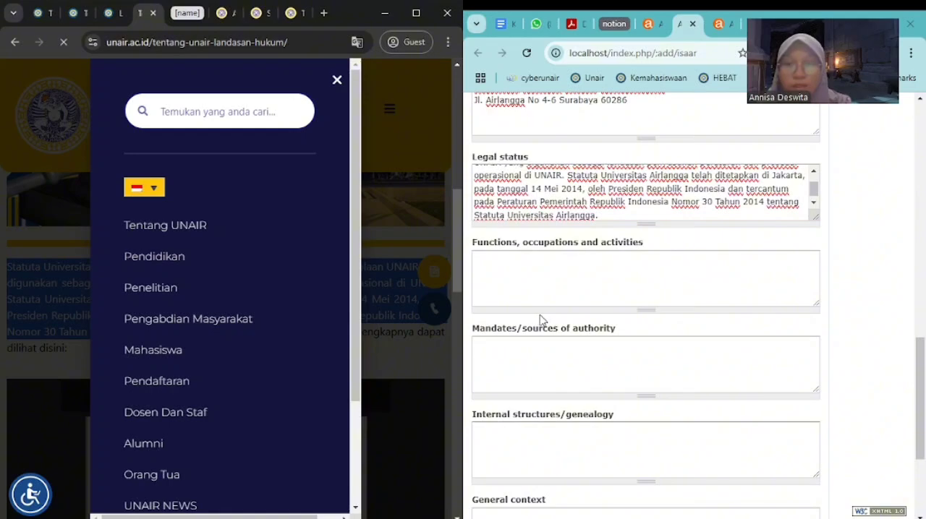
pyautogui.scroll(-3, 539, 321)
pyautogui.scroll(-5, 282, 330)
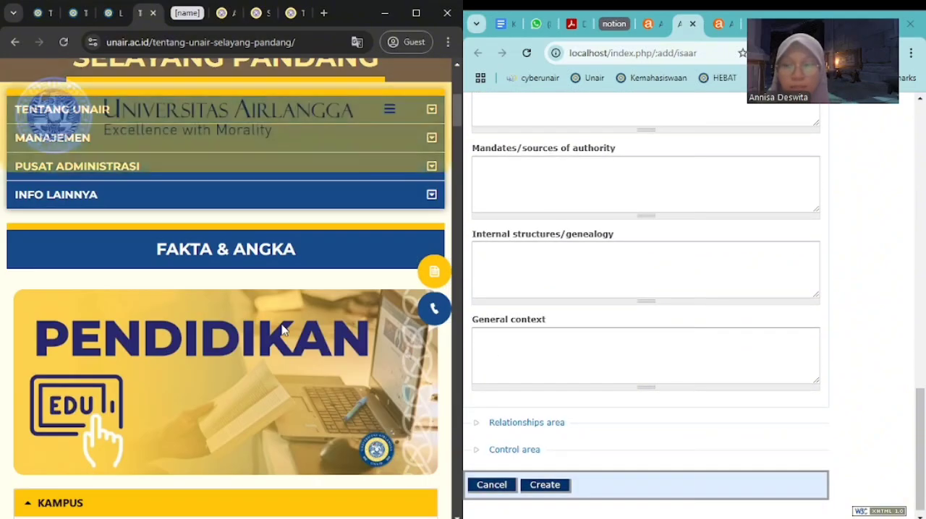
pyautogui.scroll(-10, 282, 329)
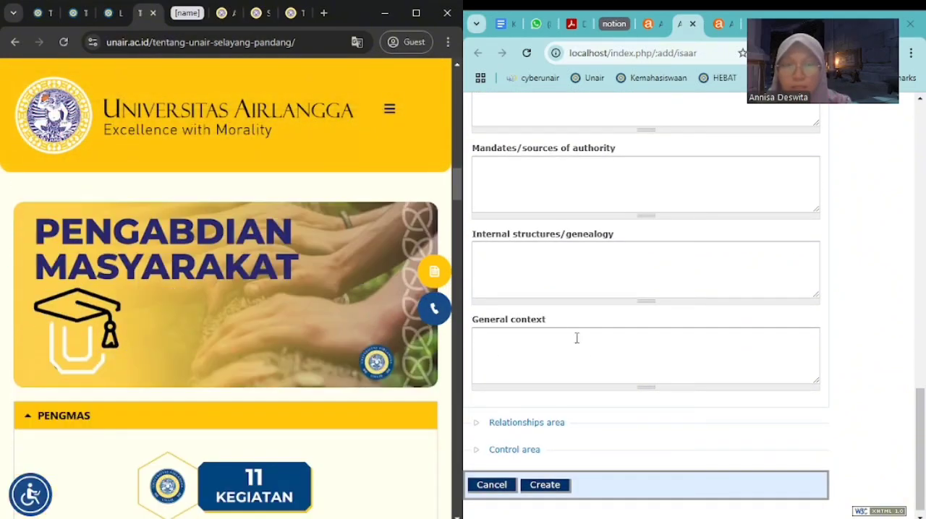
# Expand the Relationships area and the Control area of the authority record
pyautogui.click(476, 421)
pyautogui.scroll(-1, 608, 398)
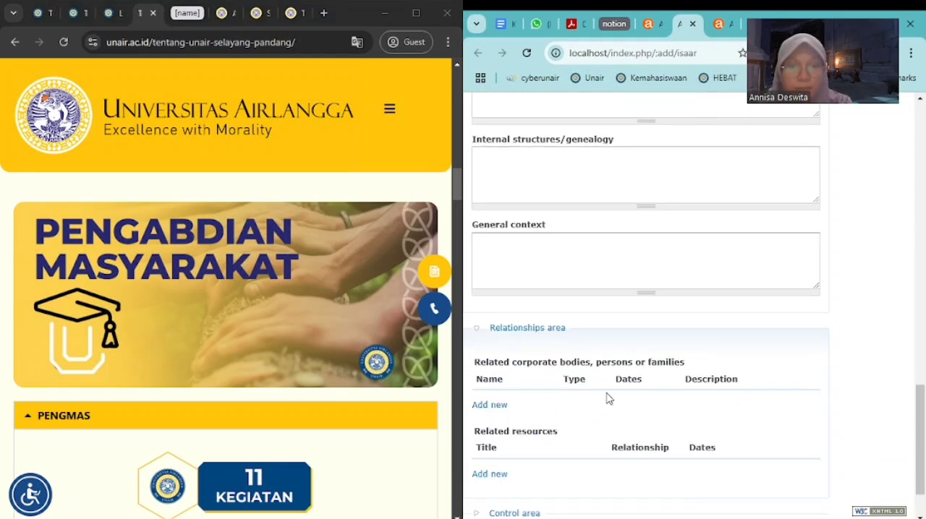
pyautogui.scroll(-1, 607, 398)
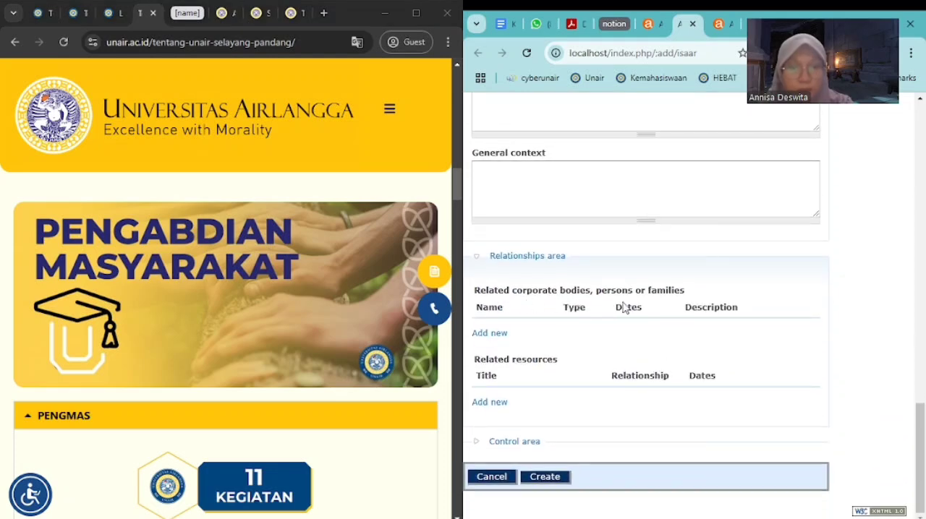
pyautogui.click(495, 442)
pyautogui.scroll(-5, 597, 367)
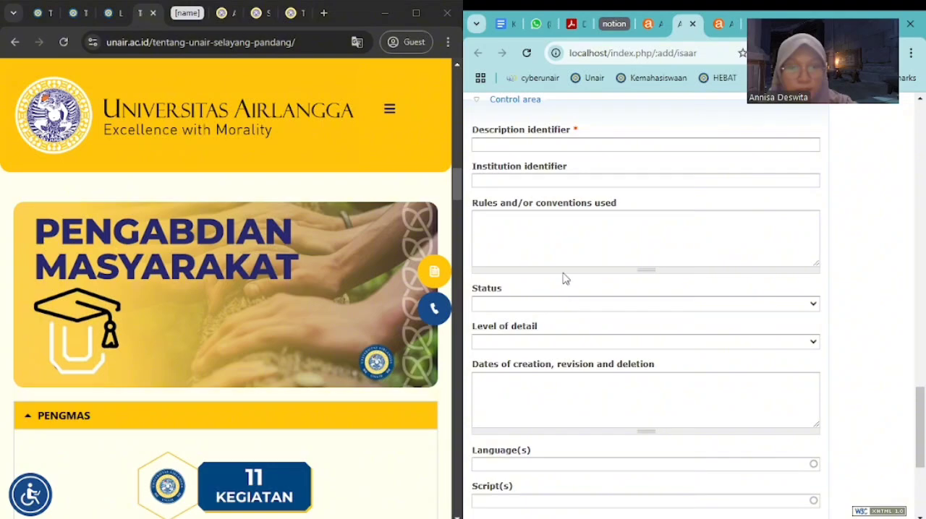
# Review the name entries in the Identity area, collapsing and reopening it, and return to the Control area
pyautogui.click(565, 145)
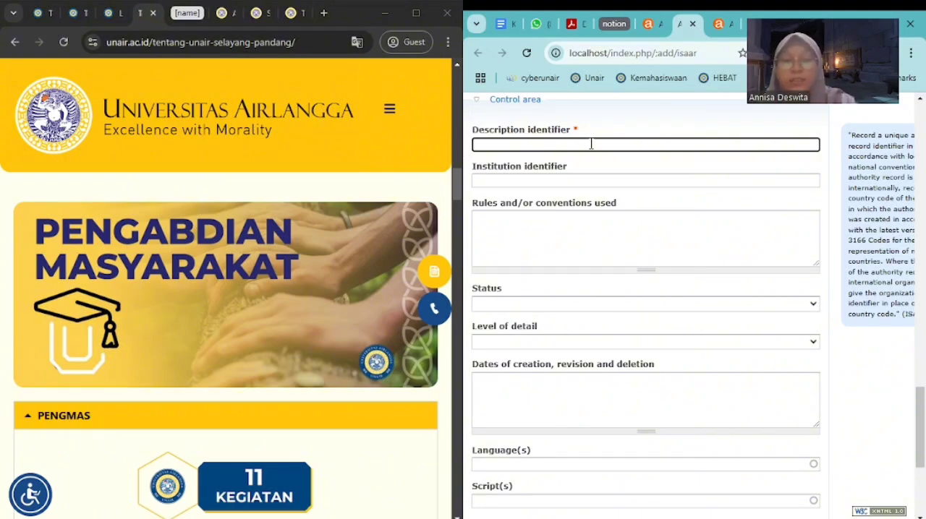
pyautogui.scroll(15, 591, 143)
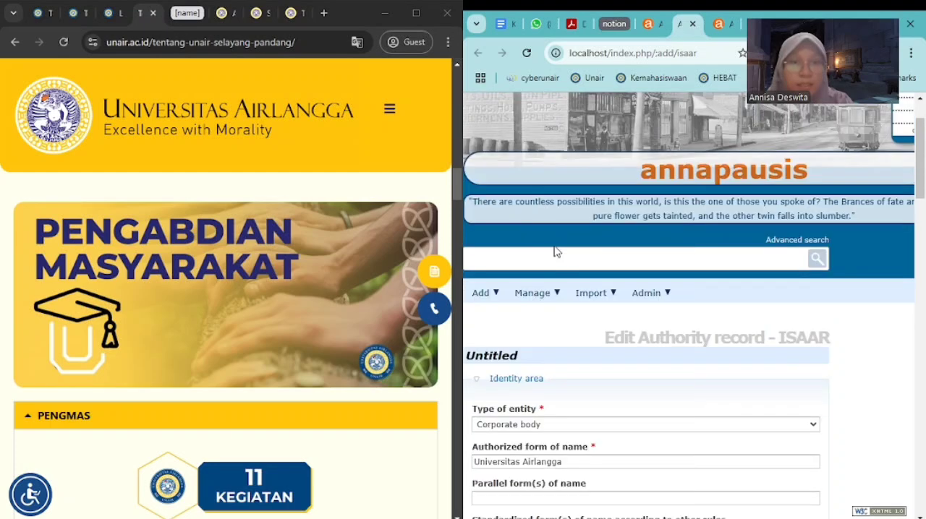
pyautogui.scroll(-3, 591, 413)
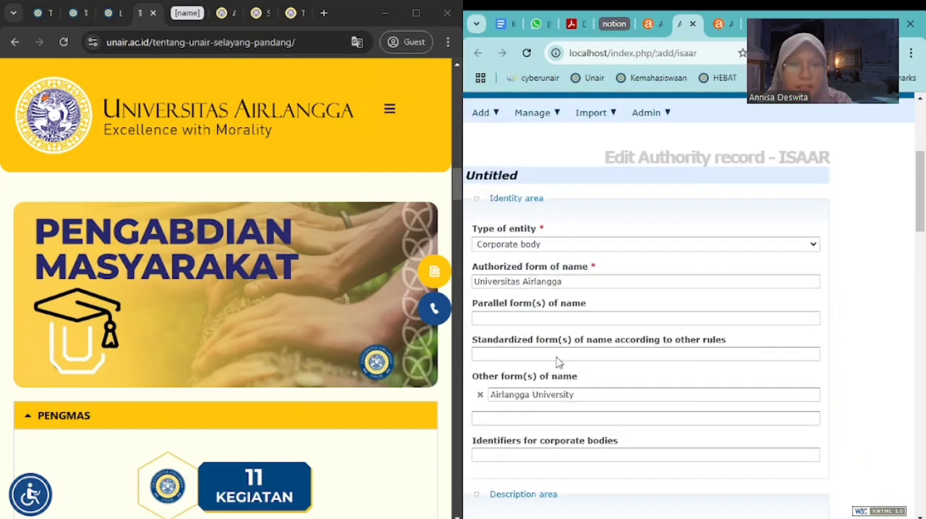
pyautogui.click(481, 202)
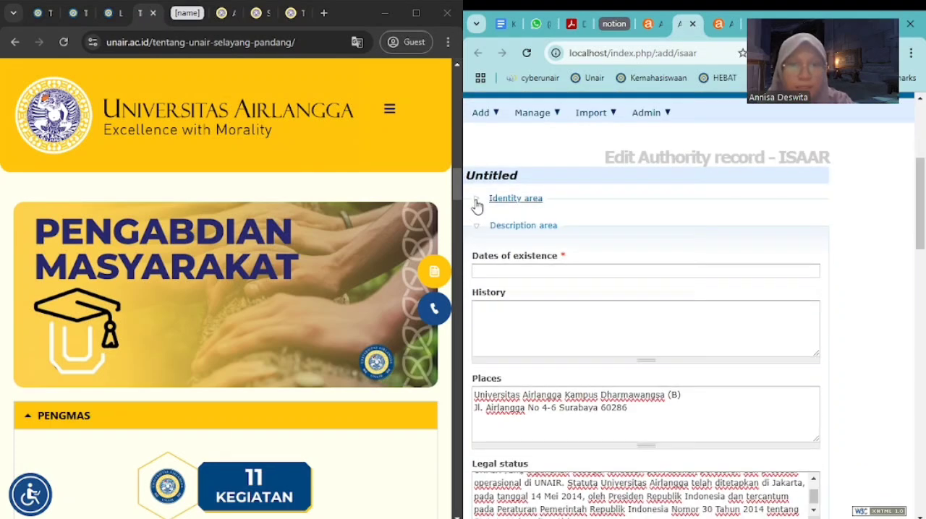
pyautogui.click(477, 200)
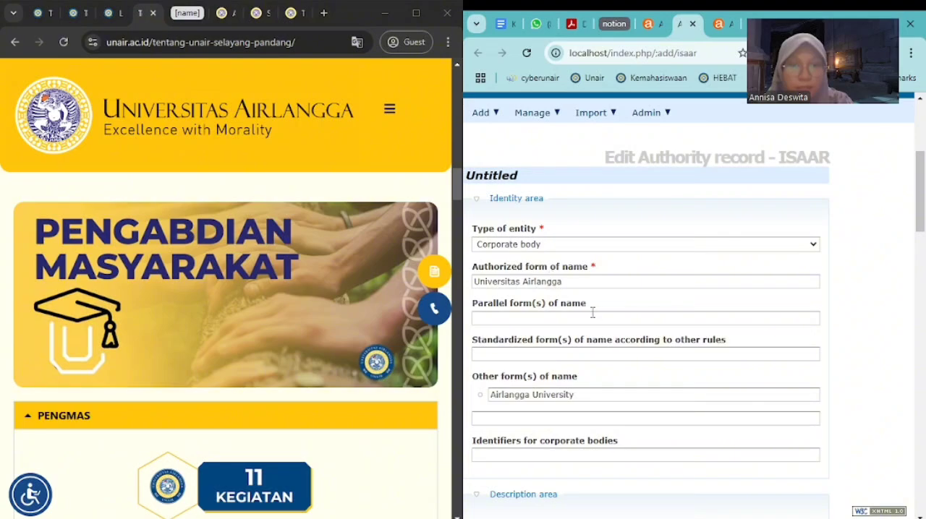
pyautogui.scroll(-15, 593, 312)
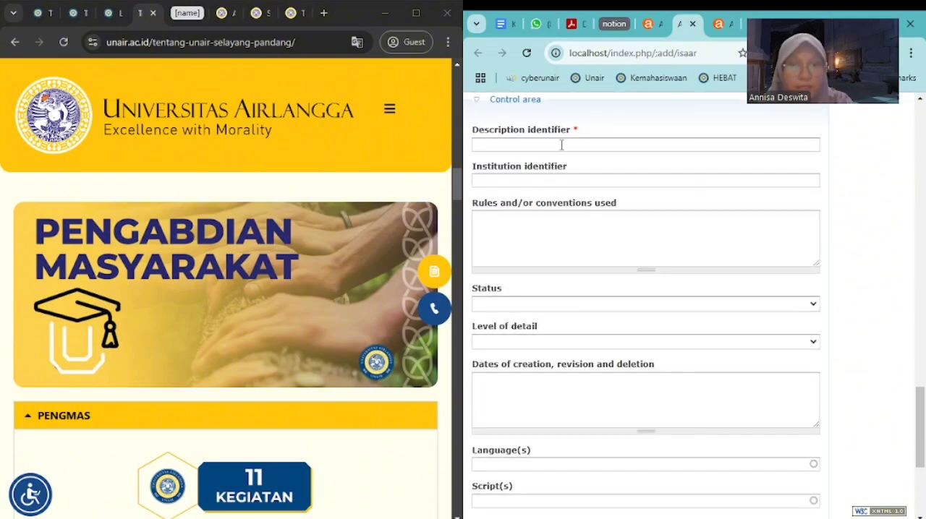
# Enter UA as the description identifier and Universitas Airlangga as the institution identifier in the Control area
pyautogui.click(562, 144)
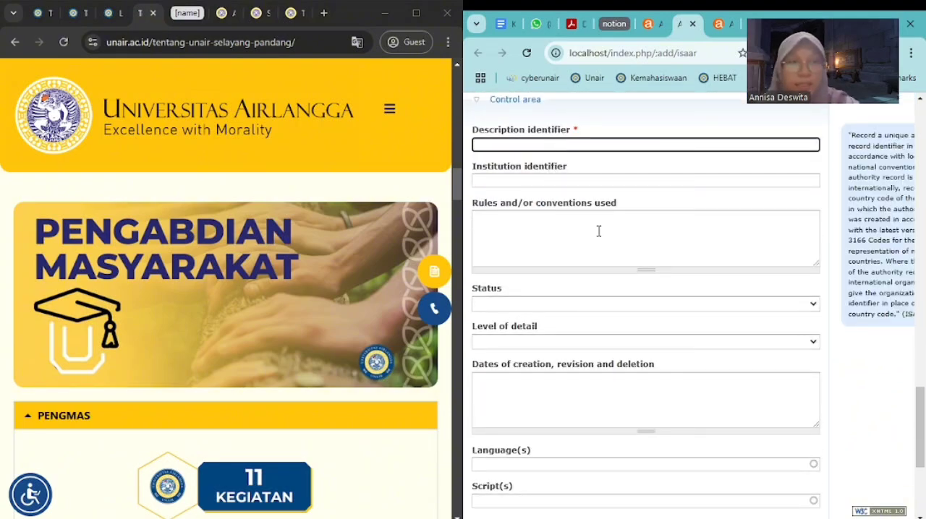
pyautogui.write('UA')
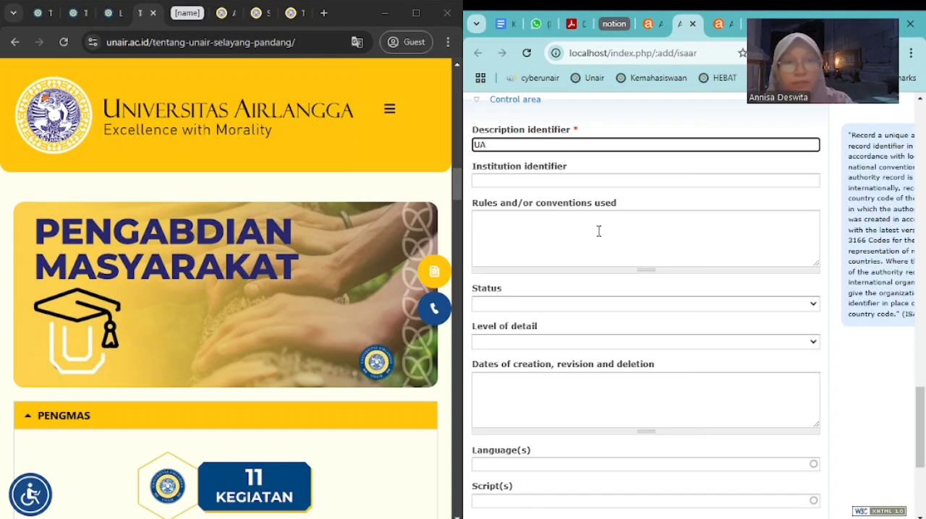
pyautogui.click(565, 182)
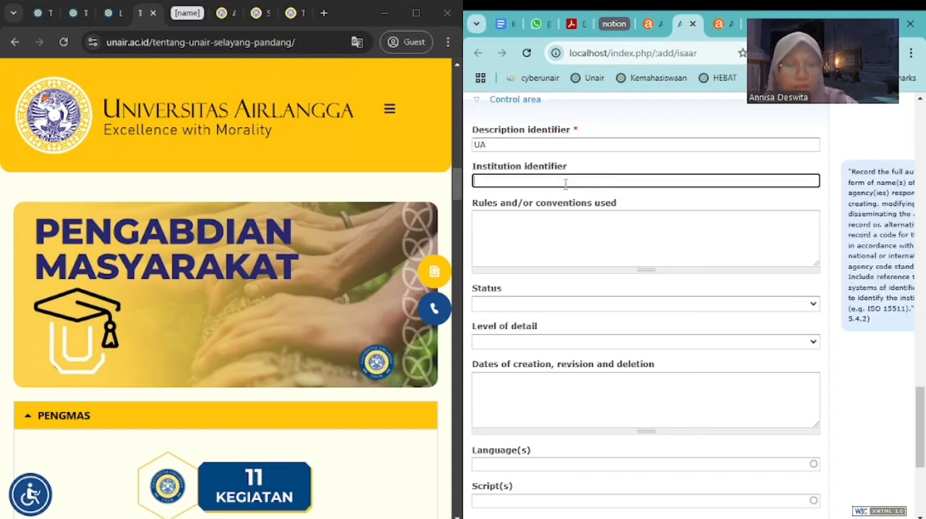
pyautogui.write('Universitas Airlangga')
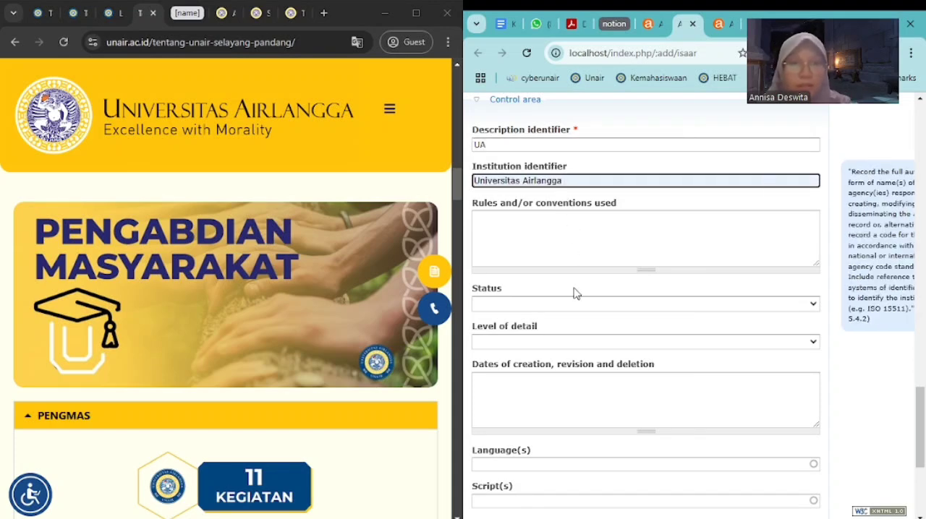
# Set the authority record's status to Final and its level of detail to Full
pyautogui.click(559, 304)
pyautogui.click(535, 348)
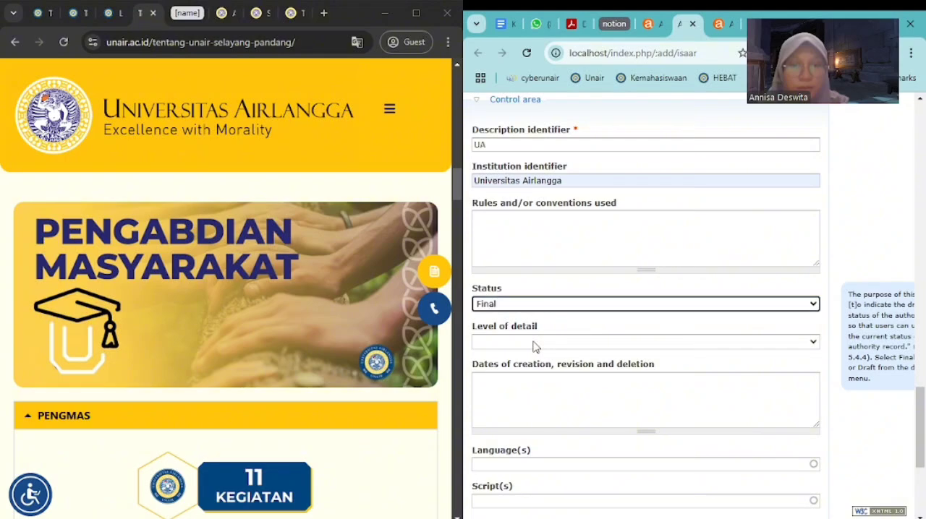
pyautogui.click(534, 344)
pyautogui.click(527, 382)
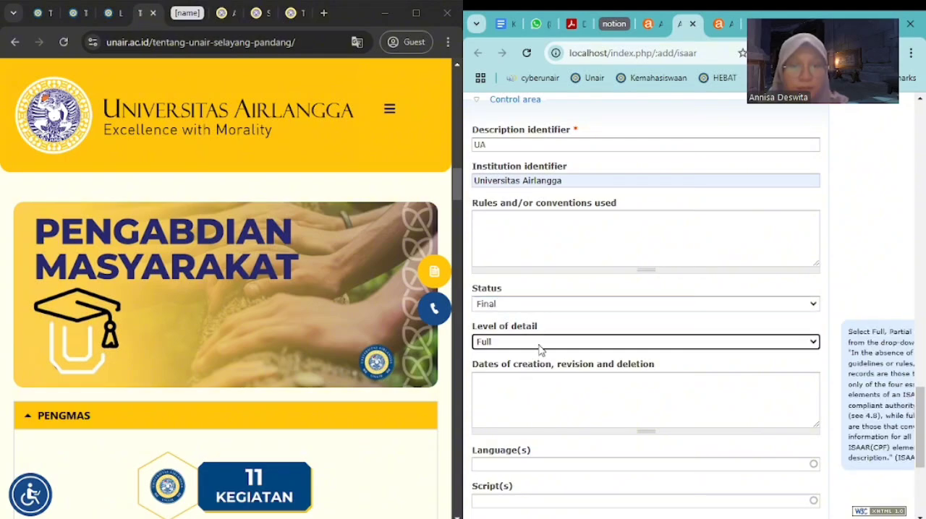
# Add Indonesian as a language of the authority record in the Control area
pyautogui.scroll(-3, 544, 337)
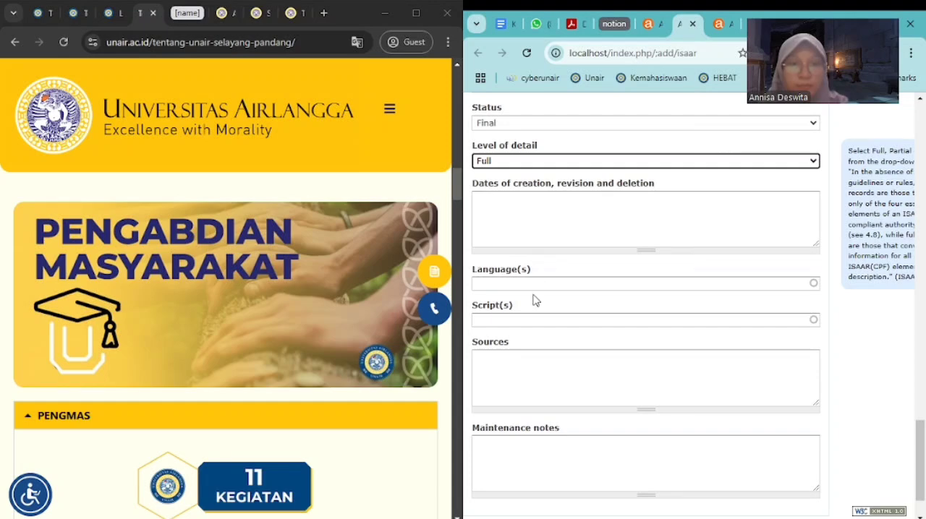
pyautogui.click(544, 215)
pyautogui.click(522, 284)
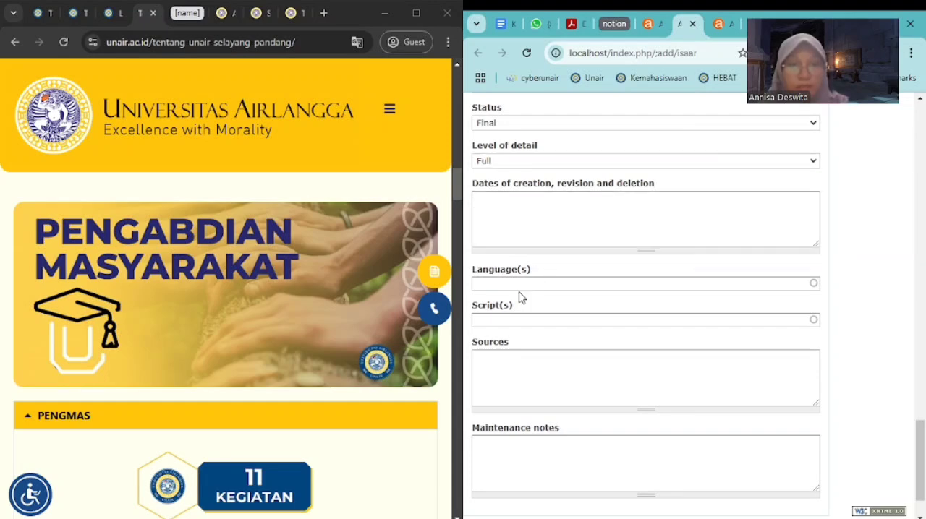
pyautogui.write('Ind')
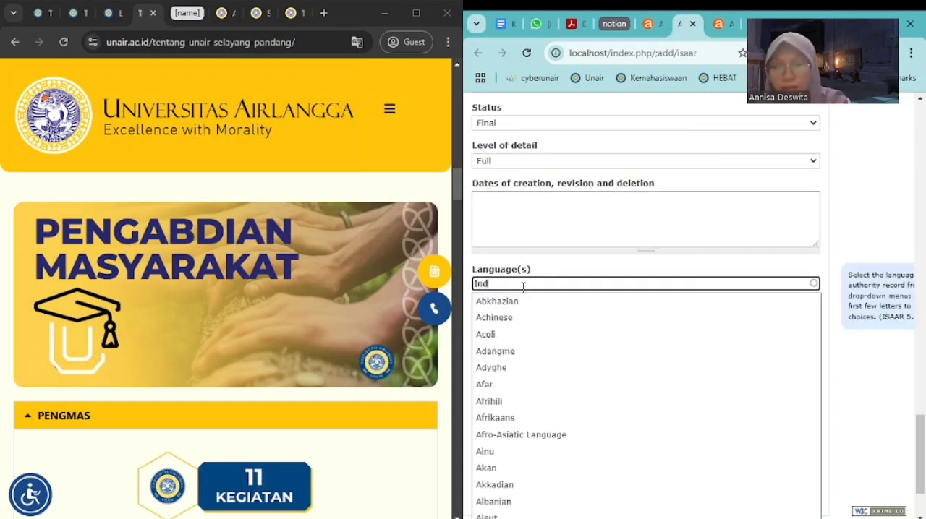
pyautogui.press('Down')
pyautogui.press('Down')
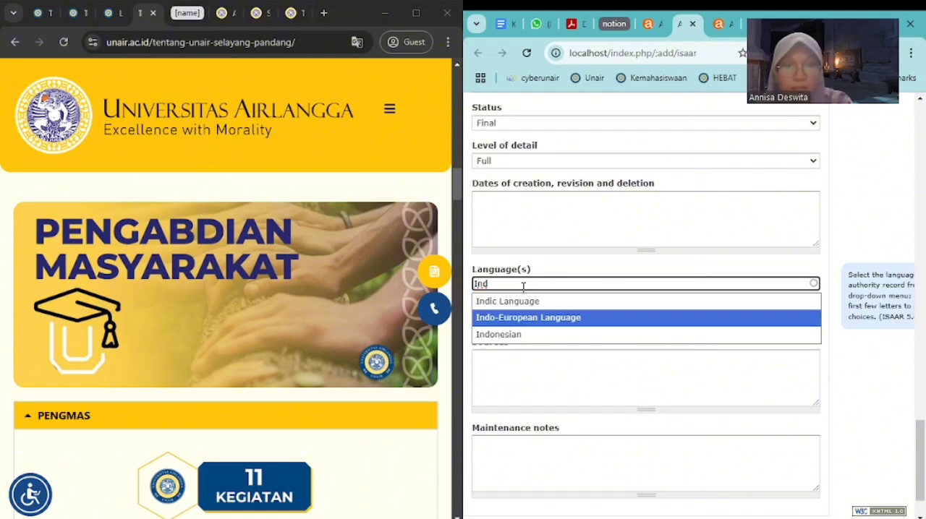
pyautogui.press('Return')
# Add English as a second language of the authority record
pyautogui.write('English')
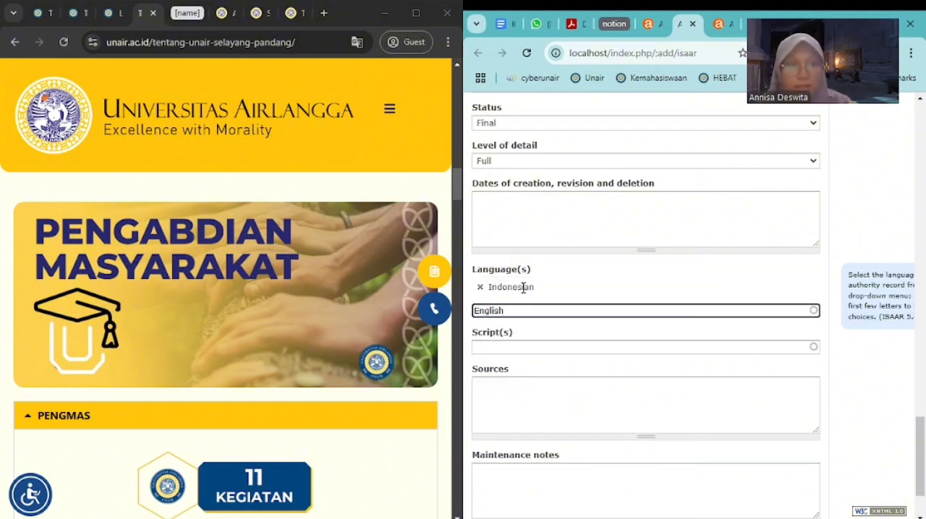
pyautogui.click(522, 332)
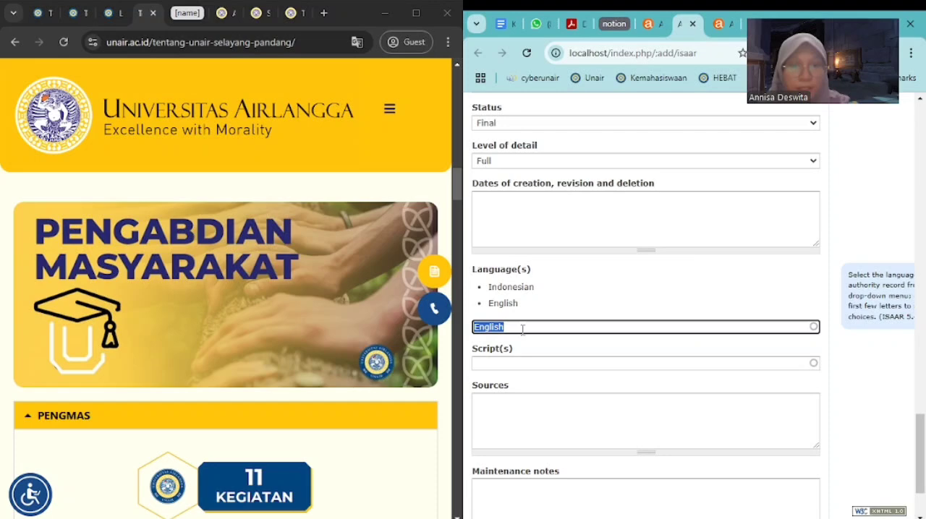
pyautogui.click(589, 305)
pyautogui.click(512, 311)
pyautogui.write('Eng')
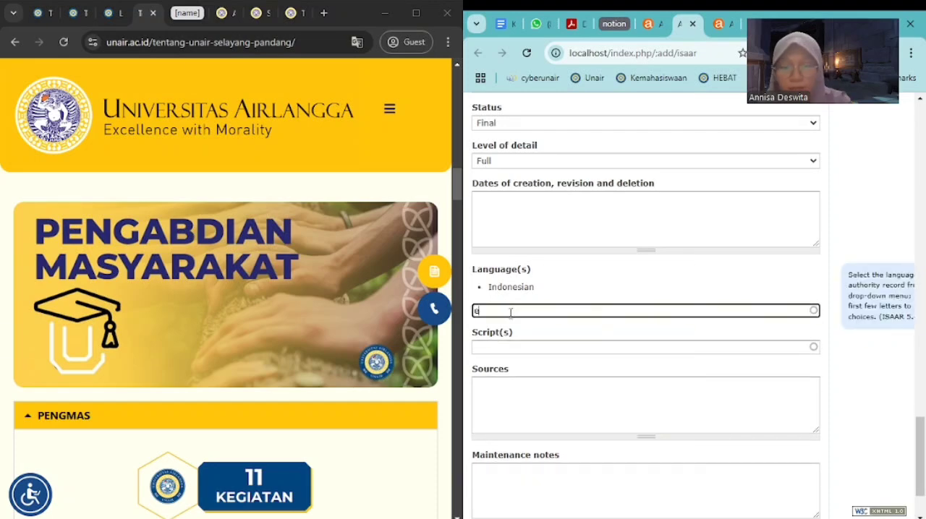
pyautogui.write('lish')
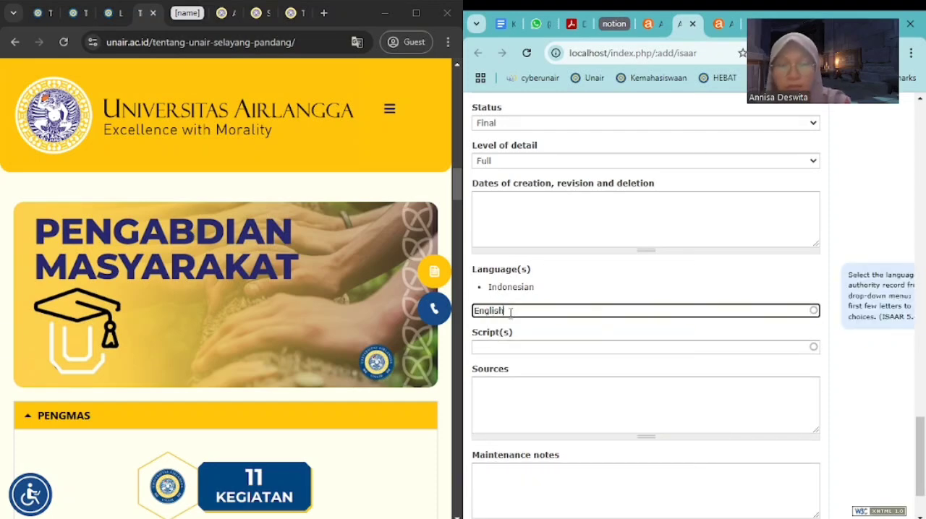
pyautogui.click(511, 327)
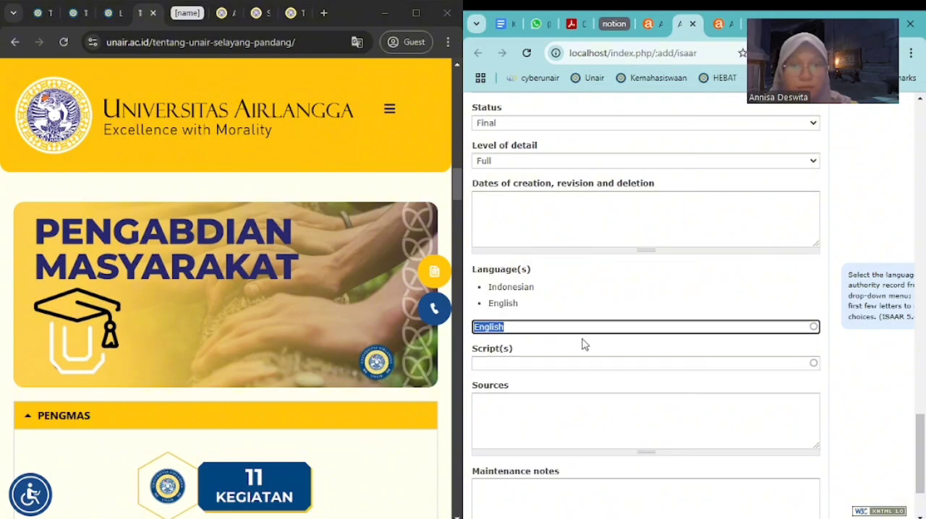
pyautogui.click(879, 373)
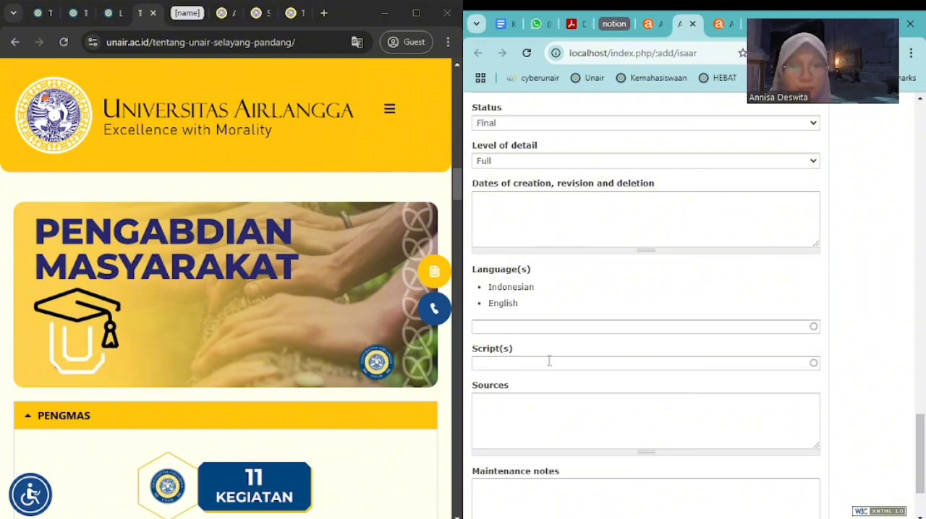
# Create the Universitas Airlangga authority record from the completed form
pyautogui.scroll(-3, 549, 361)
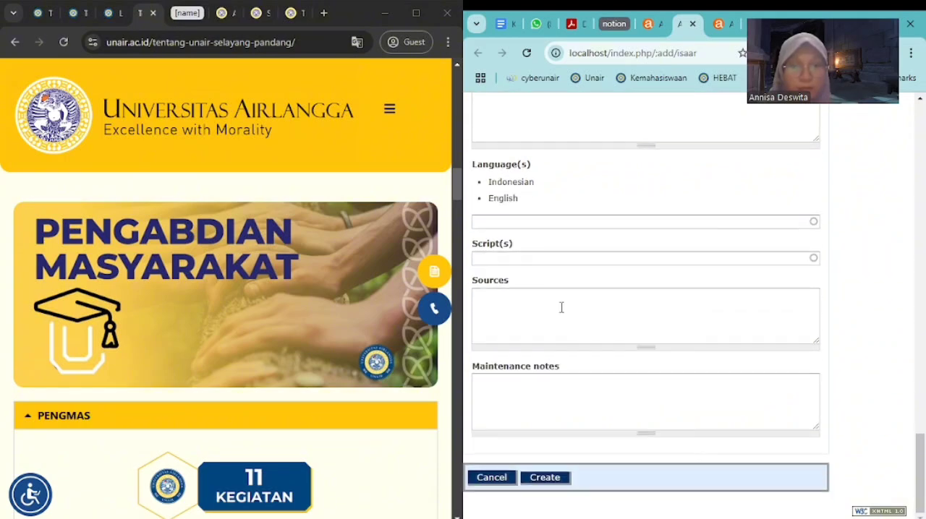
pyautogui.click(546, 478)
pyautogui.scroll(8, 596, 324)
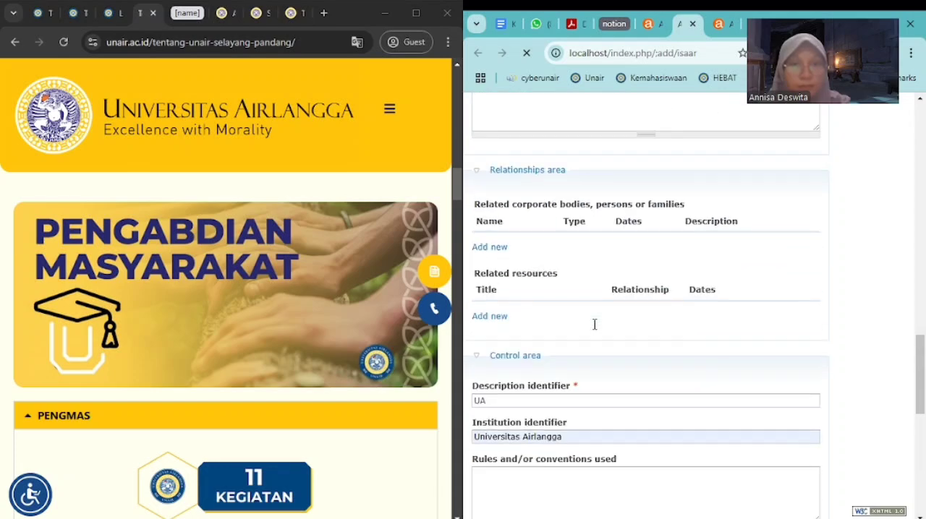
pyautogui.scroll(8, 595, 324)
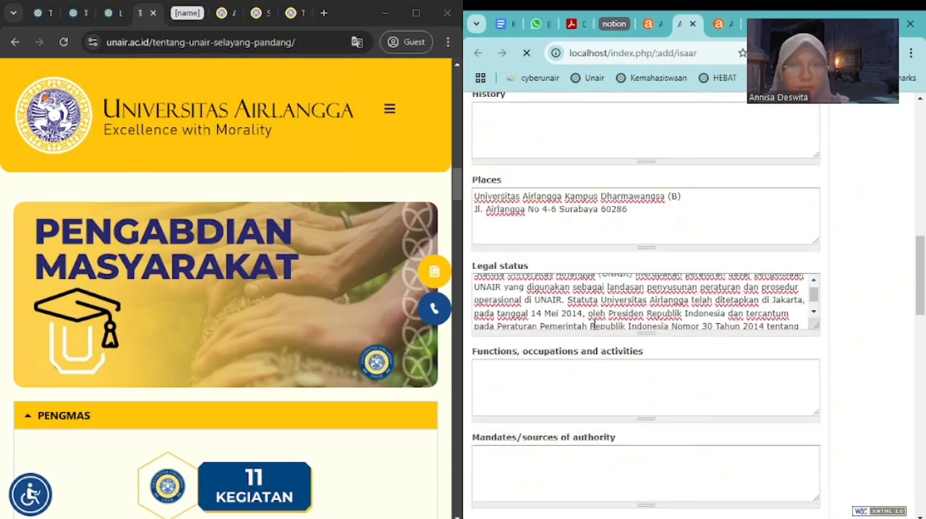
pyautogui.scroll(7, 593, 324)
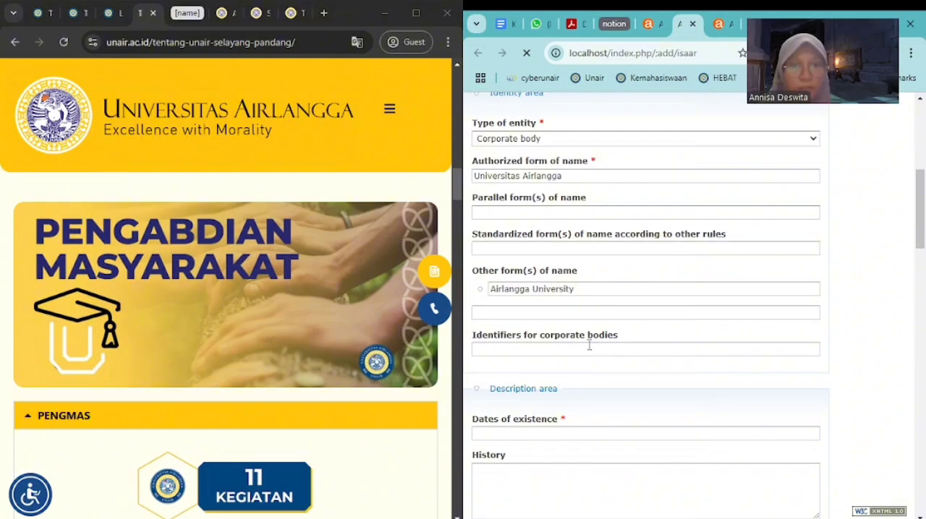
pyautogui.scroll(5, 590, 346)
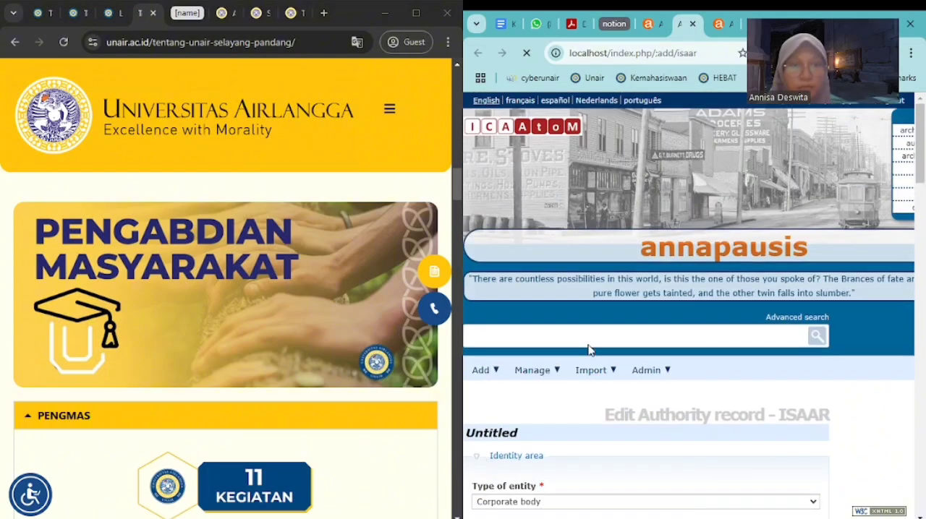
# Review the identity, description and control details of the saved authority record and reopen it for editing
pyautogui.scroll(-5, 588, 351)
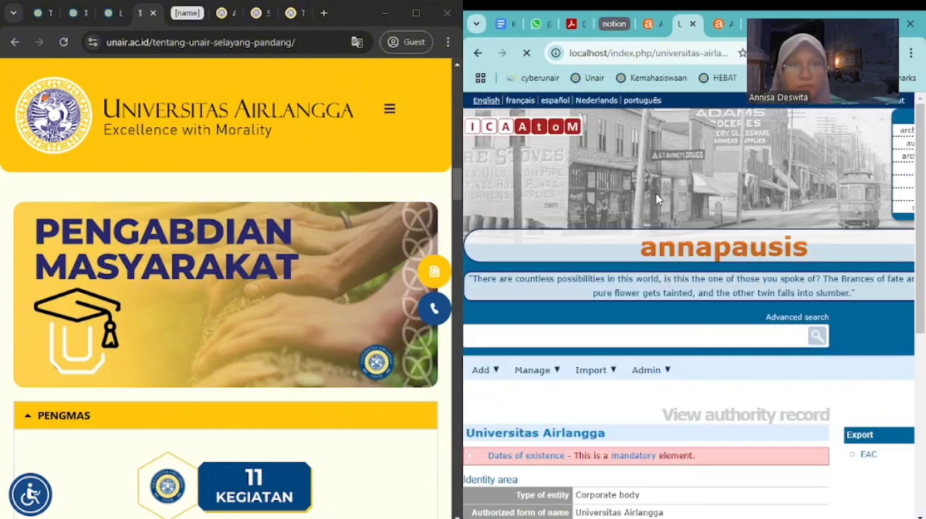
pyautogui.scroll(-3, 651, 250)
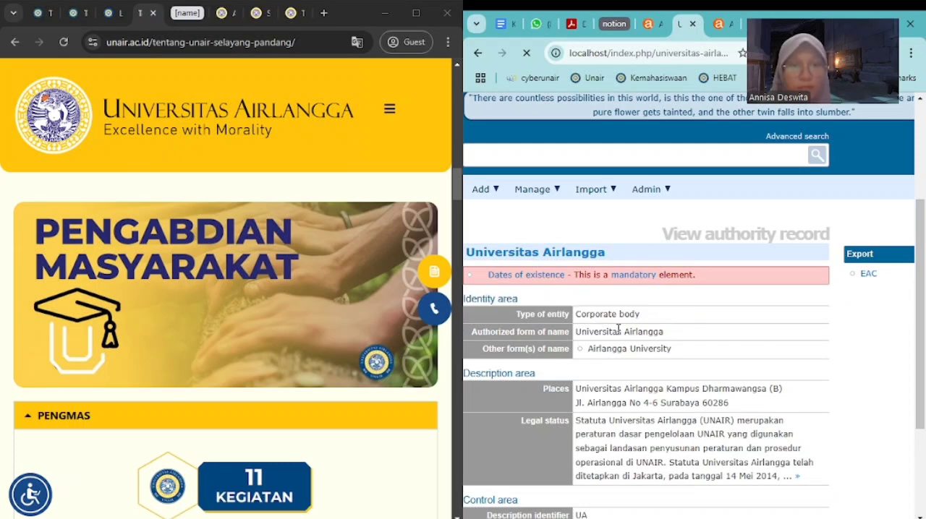
pyautogui.scroll(-3, 619, 331)
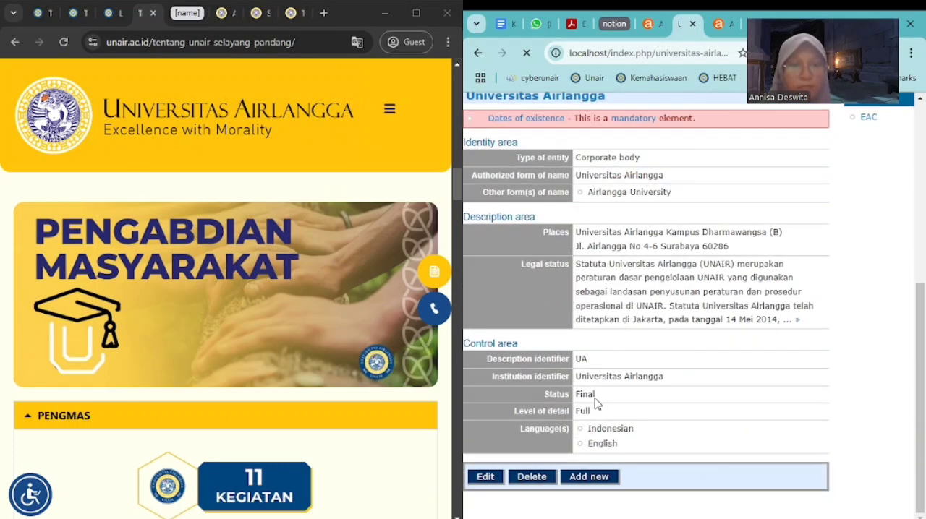
pyautogui.click(485, 477)
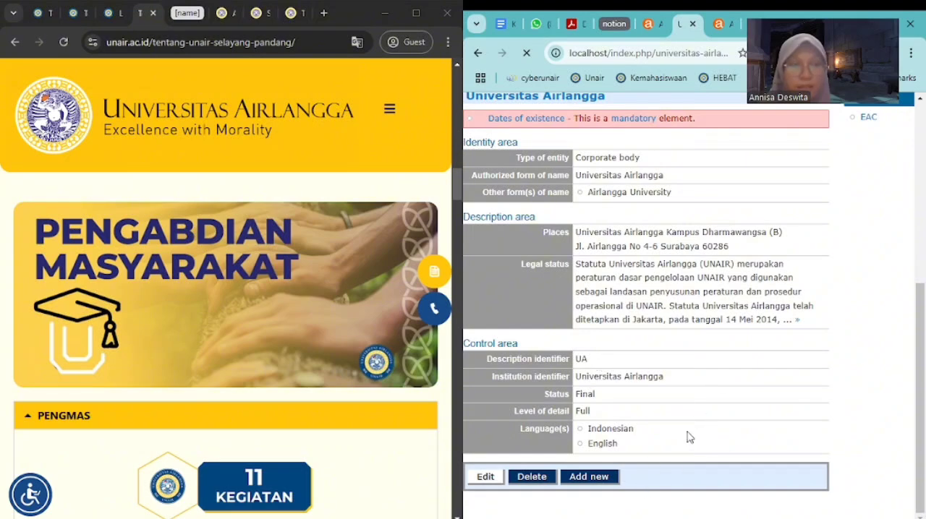
pyautogui.scroll(-6, 370, 381)
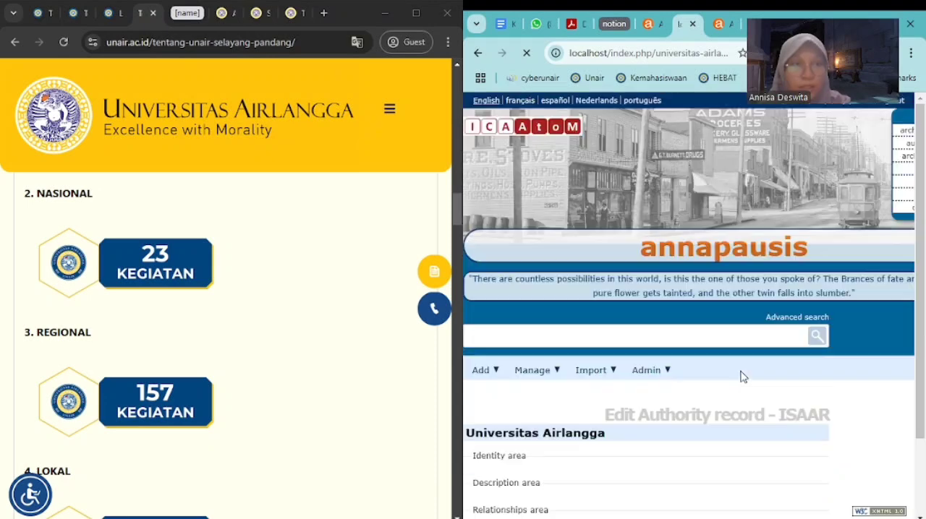
pyautogui.scroll(-2, 744, 377)
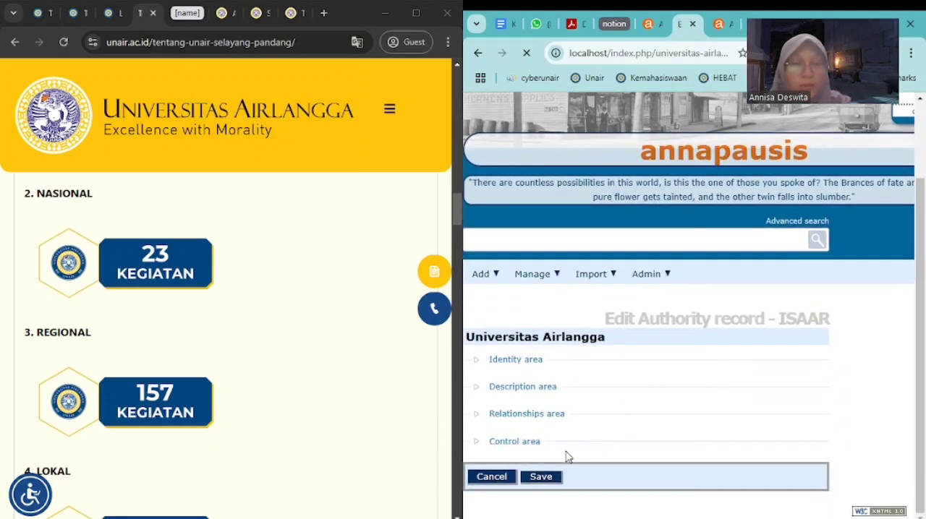
# Expand the Identity and Description areas and go to the mandatory Dates of existence field
pyautogui.click(480, 361)
pyautogui.scroll(-4, 583, 337)
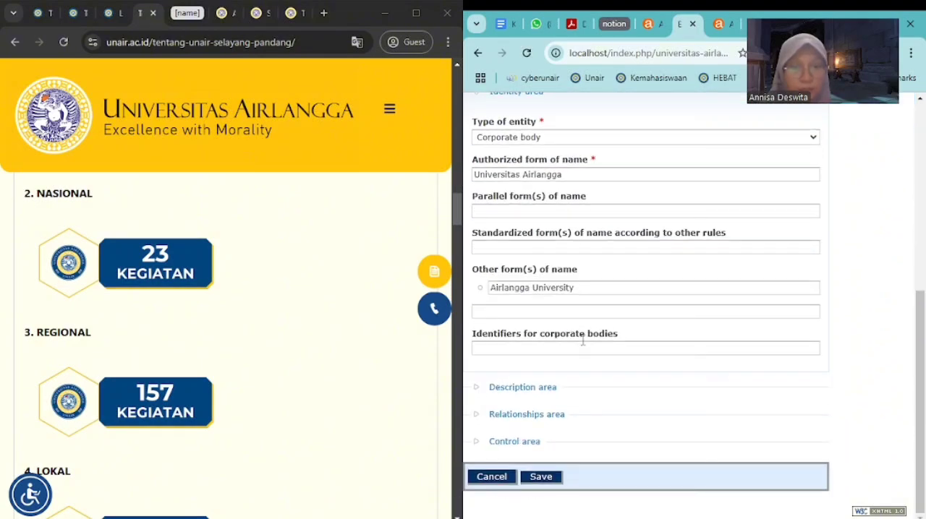
pyautogui.click(477, 388)
pyautogui.scroll(-6, 579, 351)
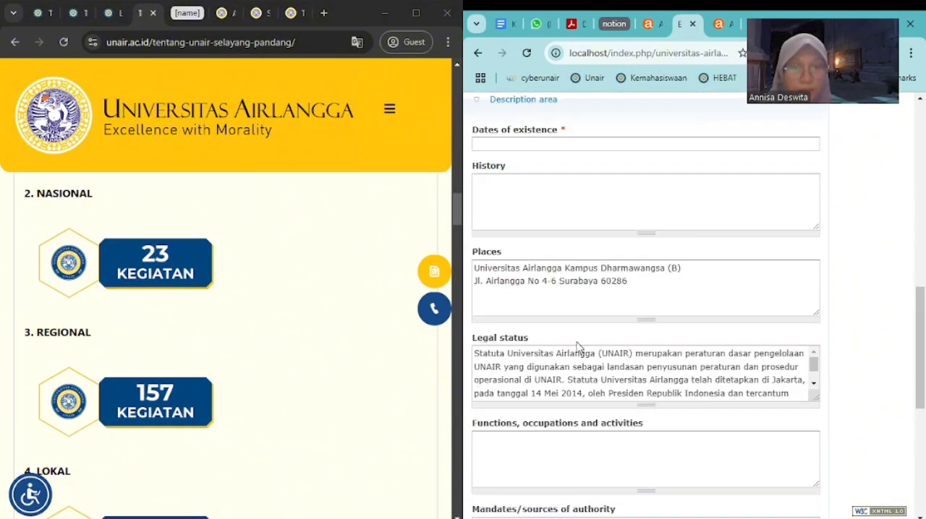
pyautogui.scroll(3, 579, 311)
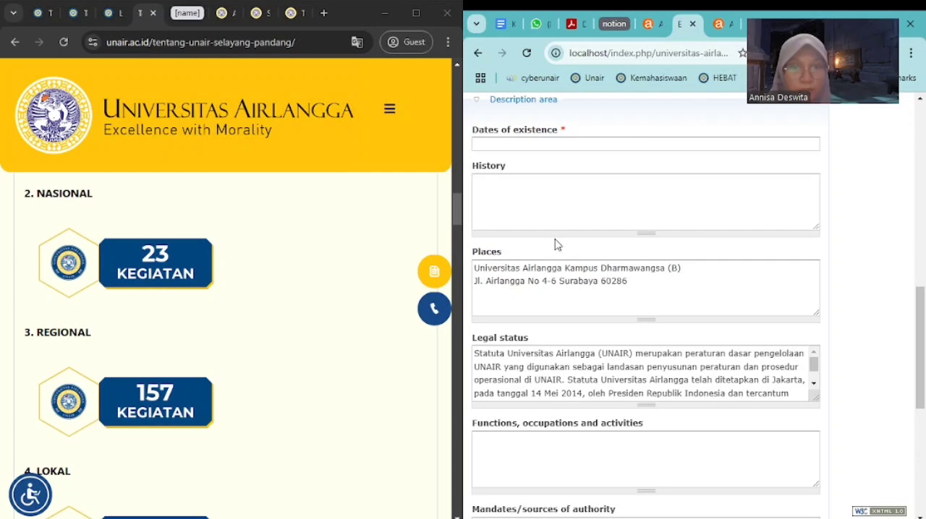
pyautogui.click(556, 144)
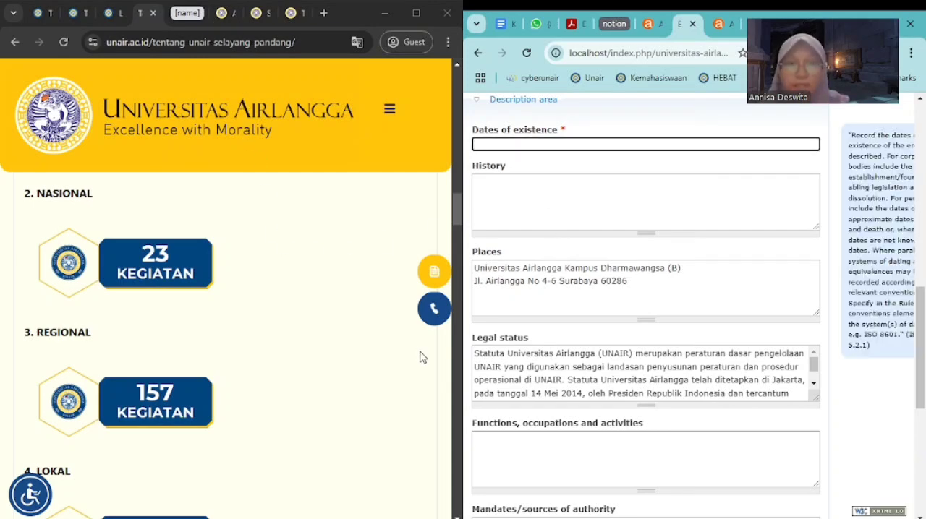
# Switch from the overview to the Sejarah page of the university's website to look up the dates of existence
pyautogui.scroll(-15, 422, 358)
pyautogui.scroll(5, 203, 253)
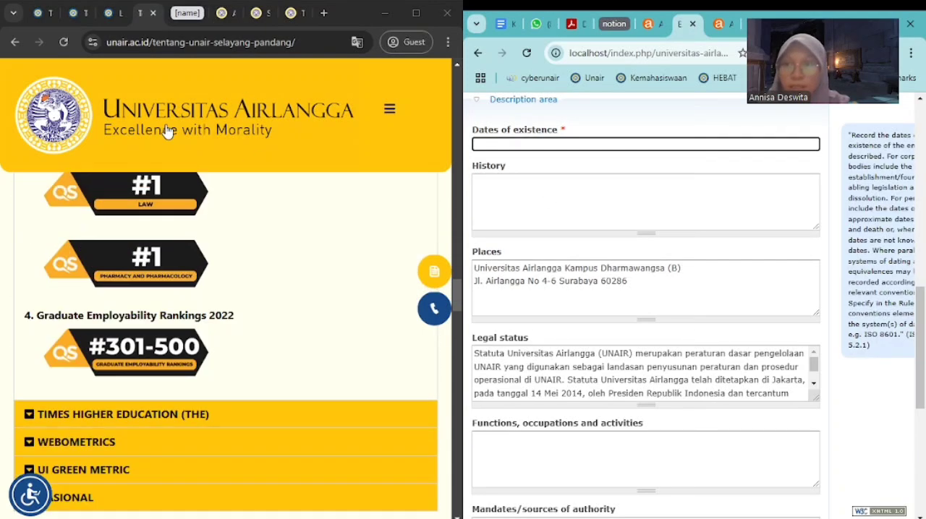
pyautogui.click(71, 13)
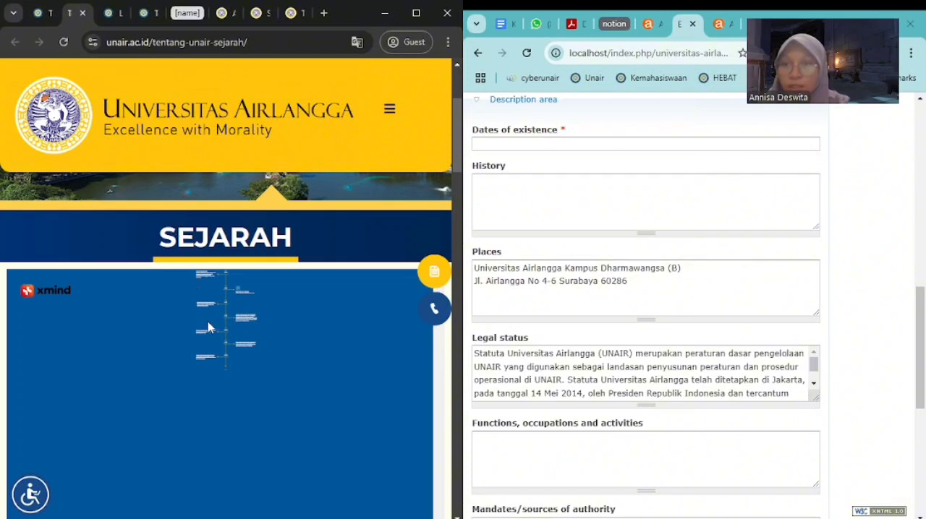
pyautogui.click(54, 291)
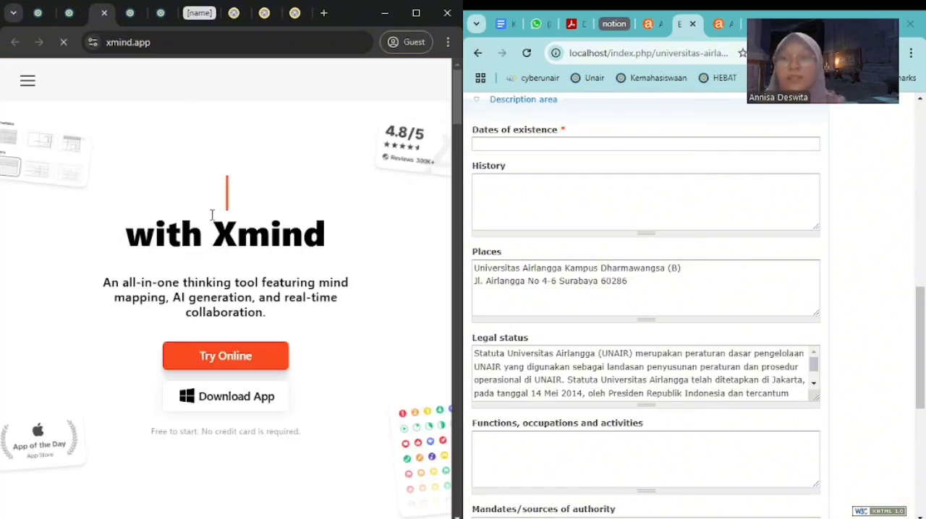
pyautogui.scroll(-3, 287, 257)
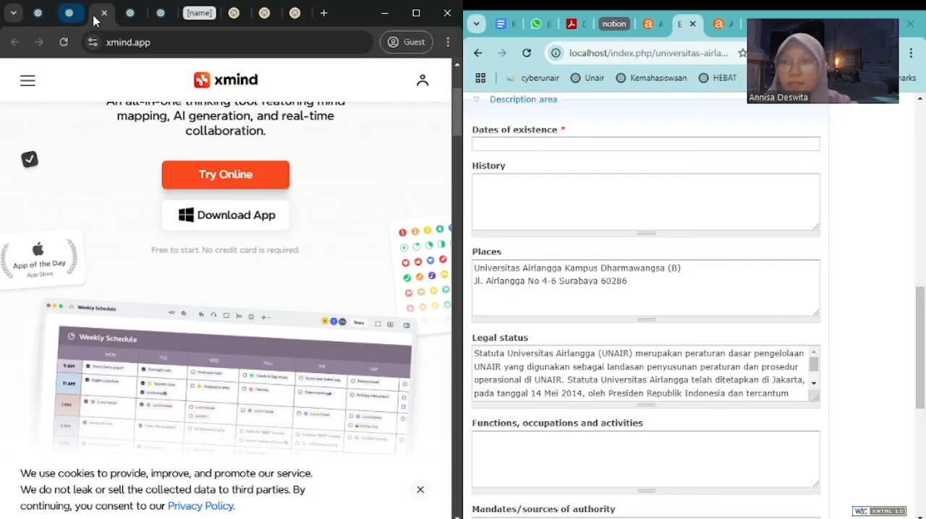
pyautogui.click(104, 13)
# Look through the Sejarah page and the university's overview page for information on its founding
pyautogui.scroll(-3, 155, 256)
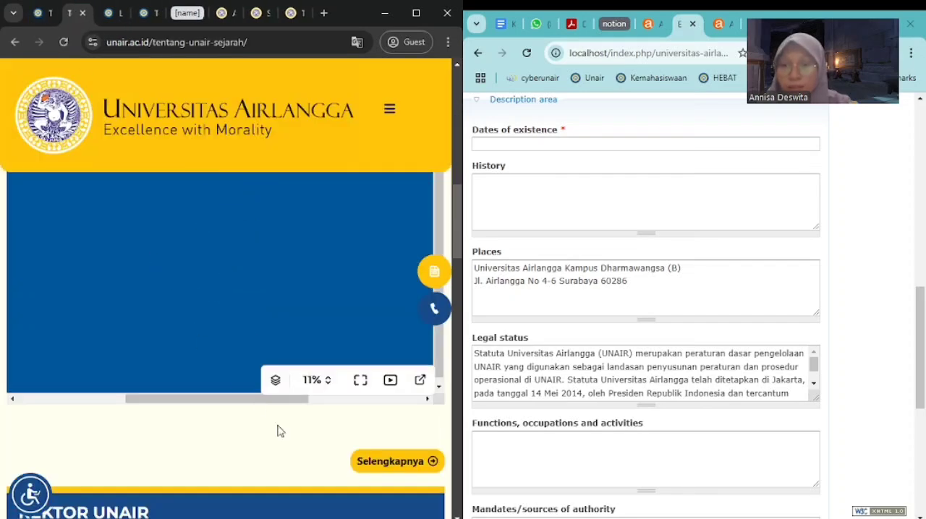
pyautogui.click(39, 13)
pyautogui.scroll(-10, 159, 362)
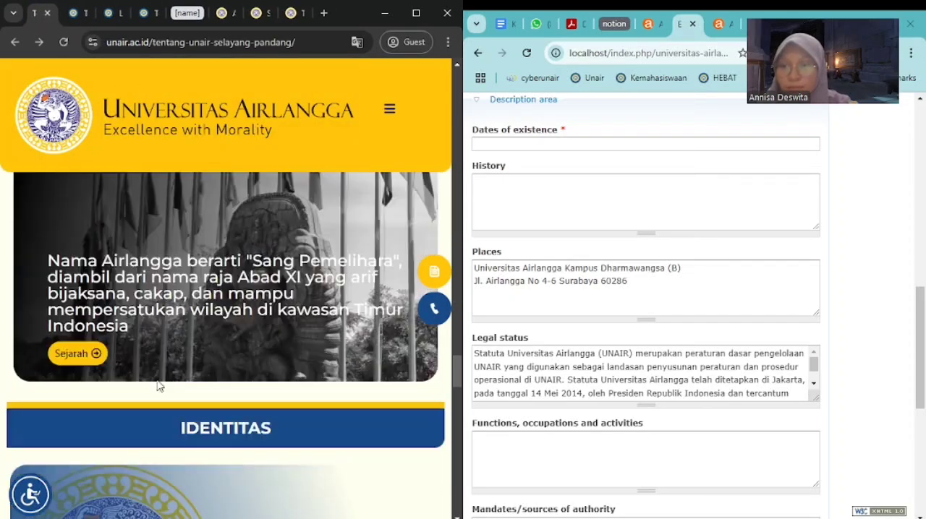
pyautogui.scroll(-10, 159, 387)
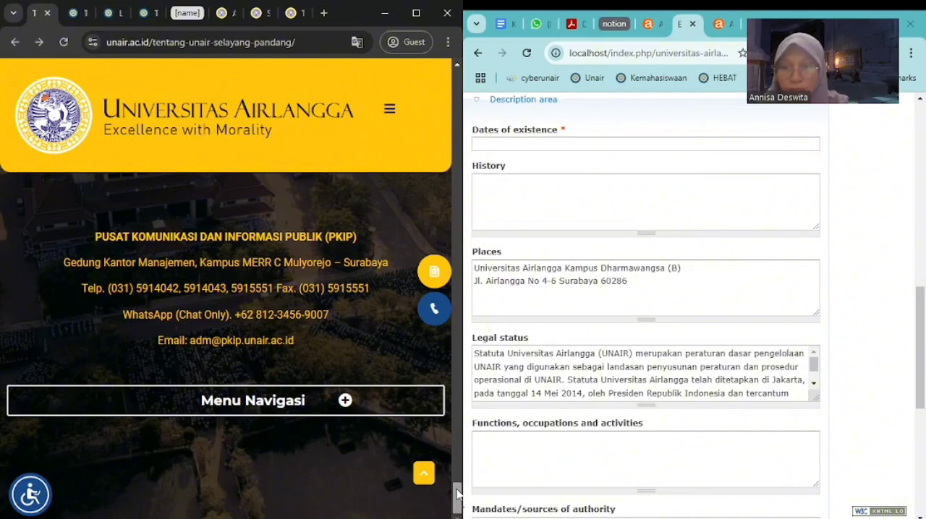
pyautogui.scroll(-5, 457, 479)
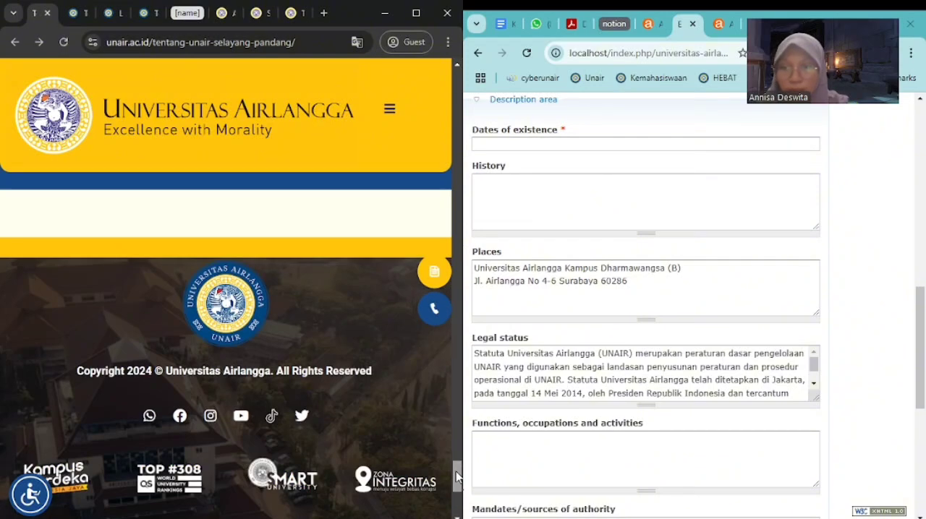
pyautogui.scroll(10, 458, 477)
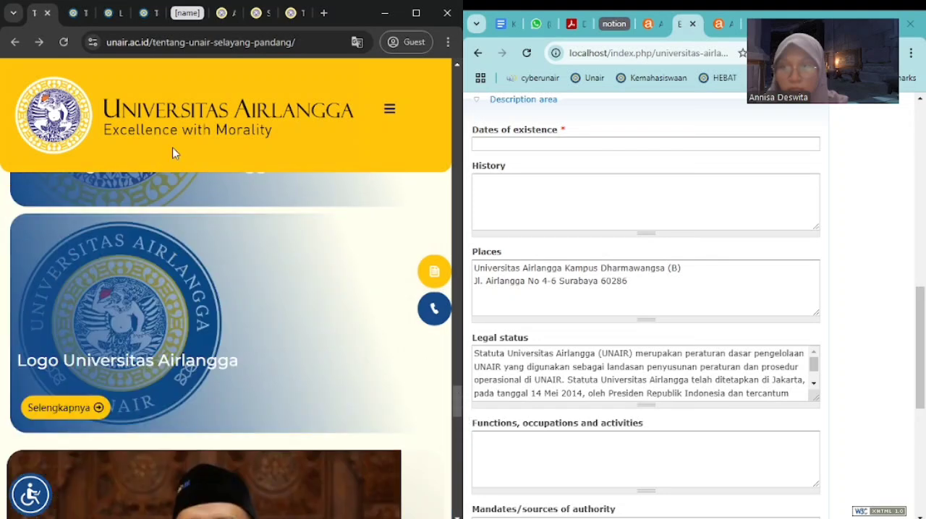
# Enlarge the milestones timeline embedded in the university's Sejarah page to 200% to read its earliest year
pyautogui.click(76, 13)
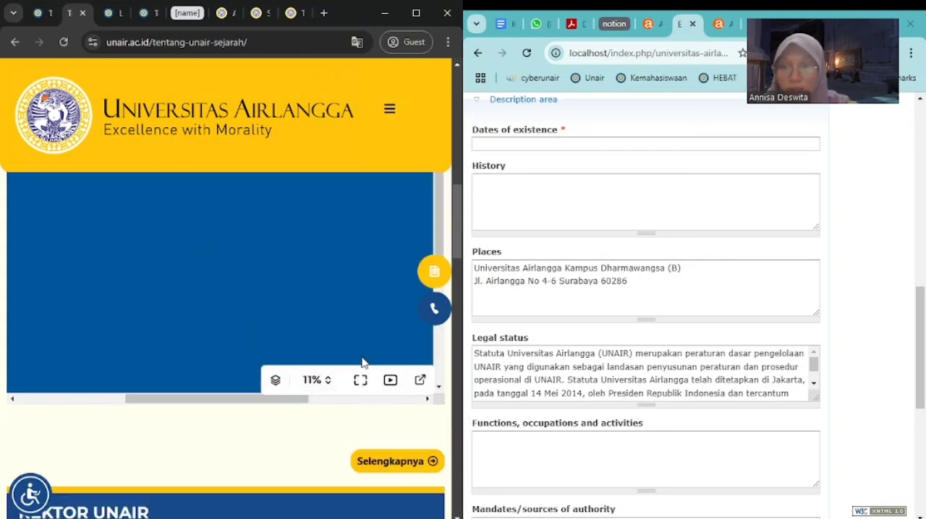
pyautogui.click(419, 381)
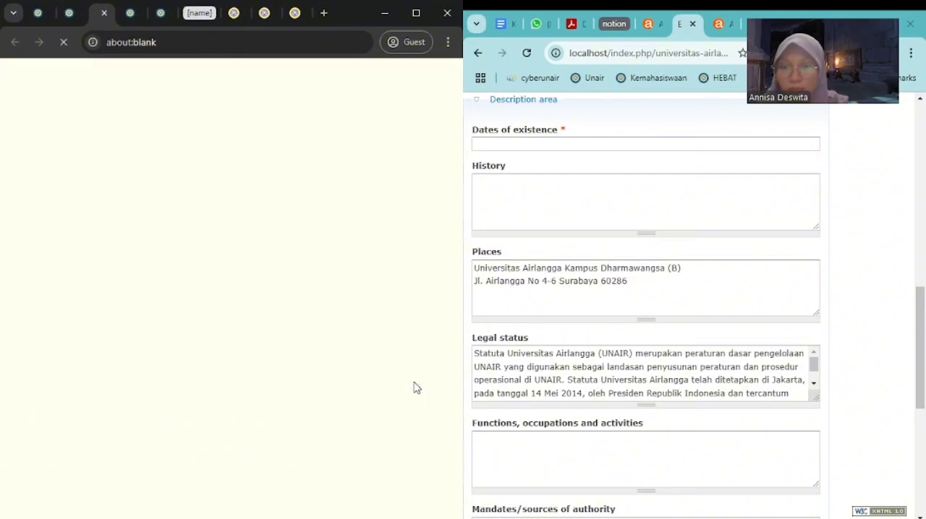
pyautogui.click(76, 14)
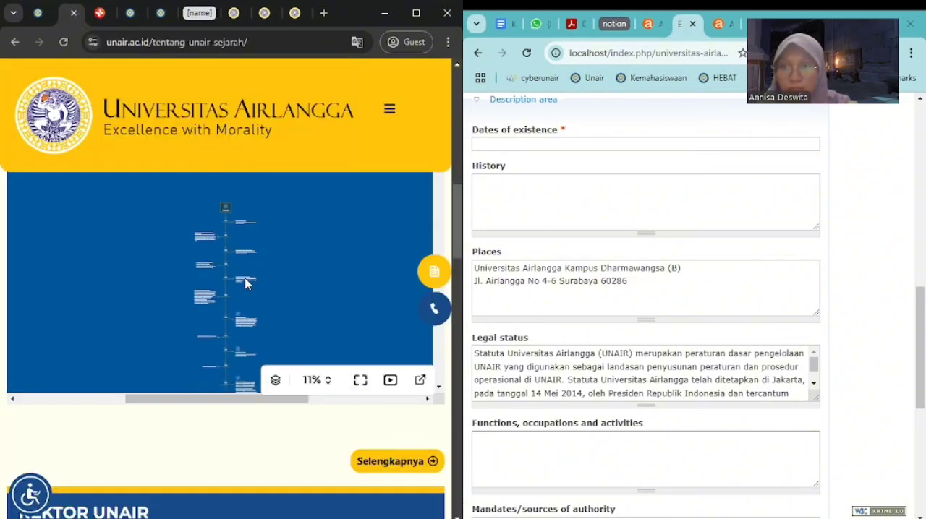
pyautogui.click(328, 382)
pyautogui.click(322, 191)
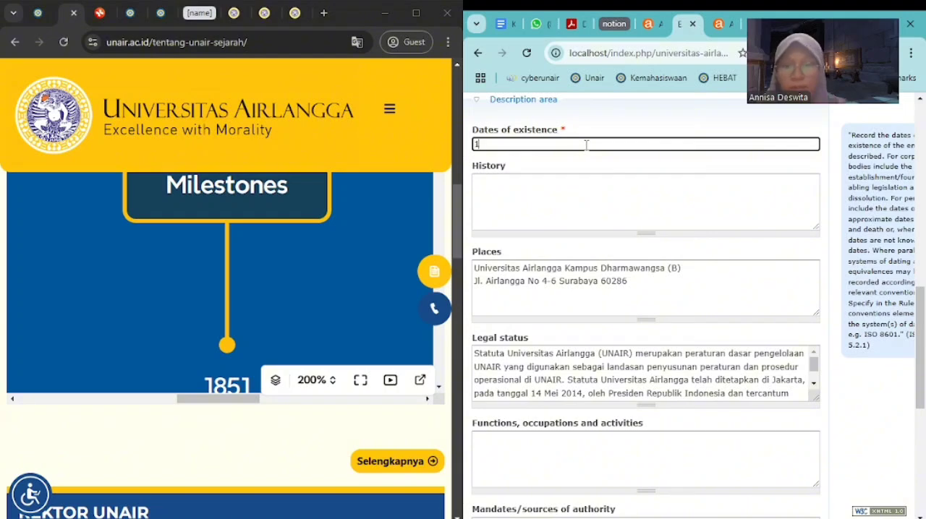
# Enter 1851 as the dates of existence of the Universitas Airlangga authority record and save the record
pyautogui.write('1')
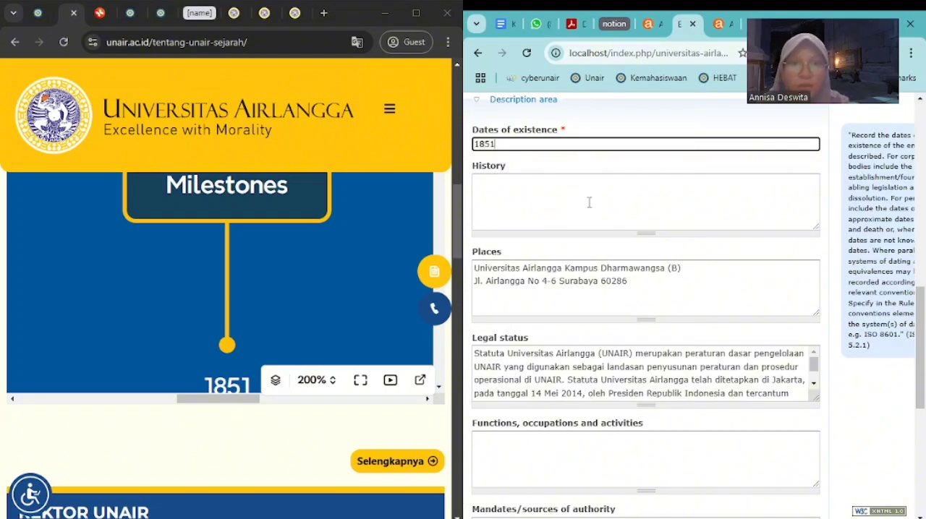
pyautogui.click(589, 202)
pyautogui.scroll(-1, 615, 316)
pyautogui.scroll(-4, 622, 325)
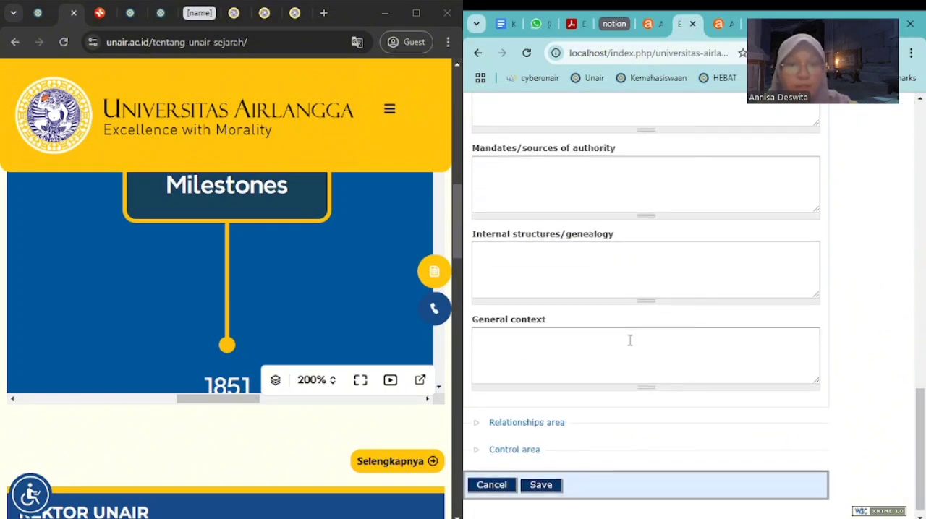
pyautogui.click(543, 477)
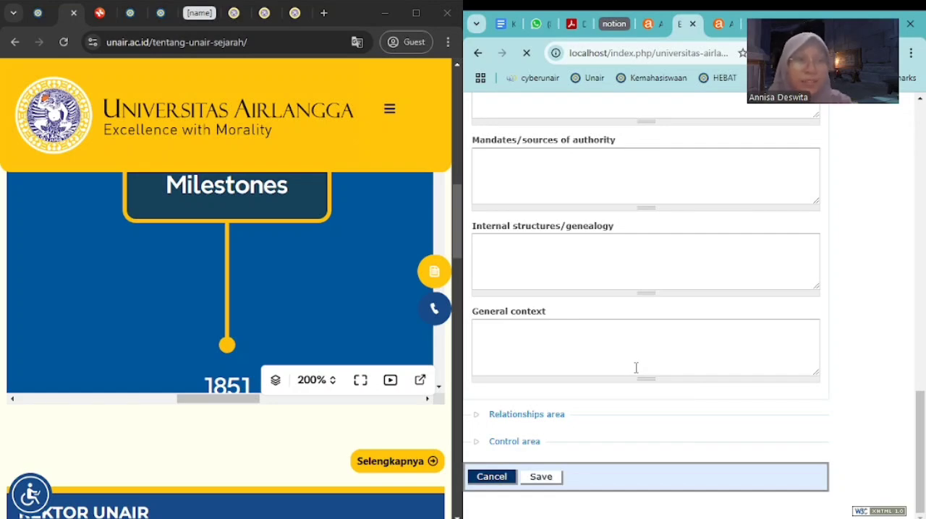
pyautogui.scroll(5, 636, 368)
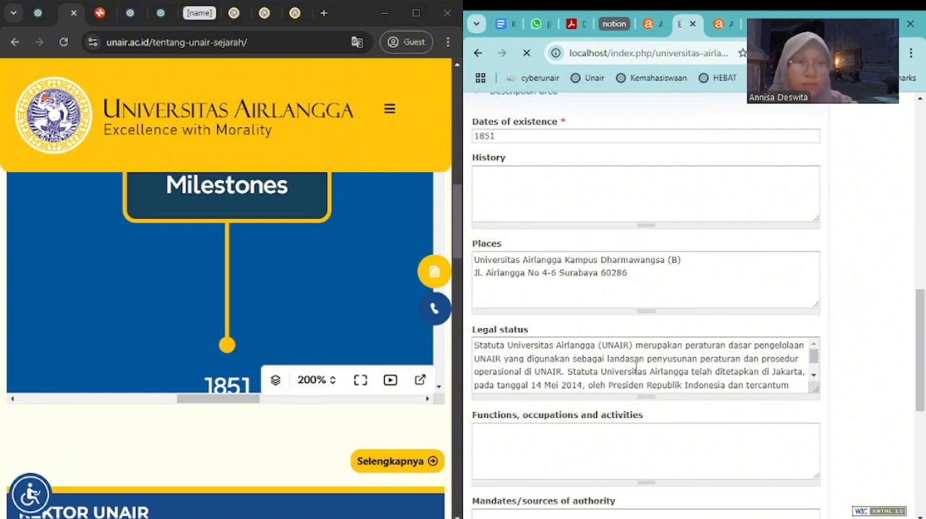
pyautogui.scroll(-2, 652, 362)
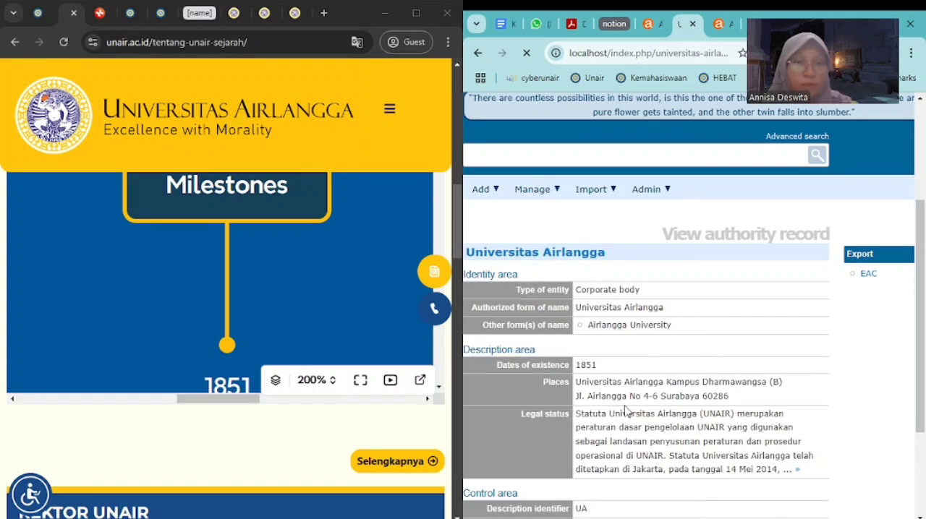
pyautogui.scroll(-2, 625, 410)
pyautogui.scroll(2, 657, 275)
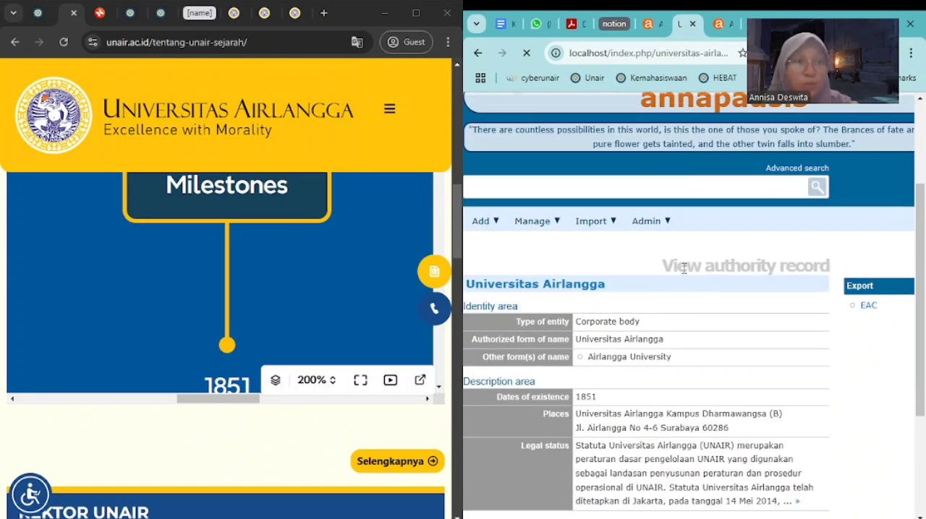
# In the untitled archival institution's Identity area, enter the identifier KUA and the authorized form of name Kearsipan Universitas Airlangga
pyautogui.click(718, 26)
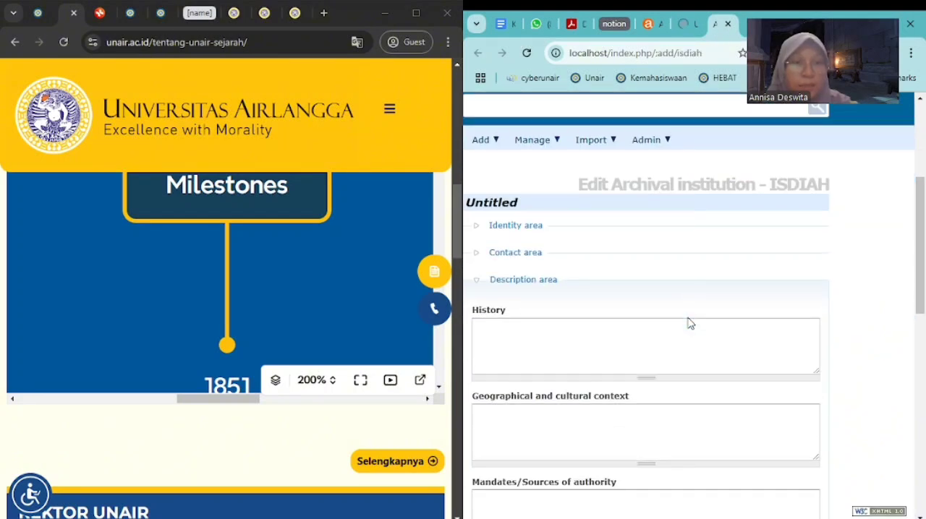
pyautogui.click(479, 229)
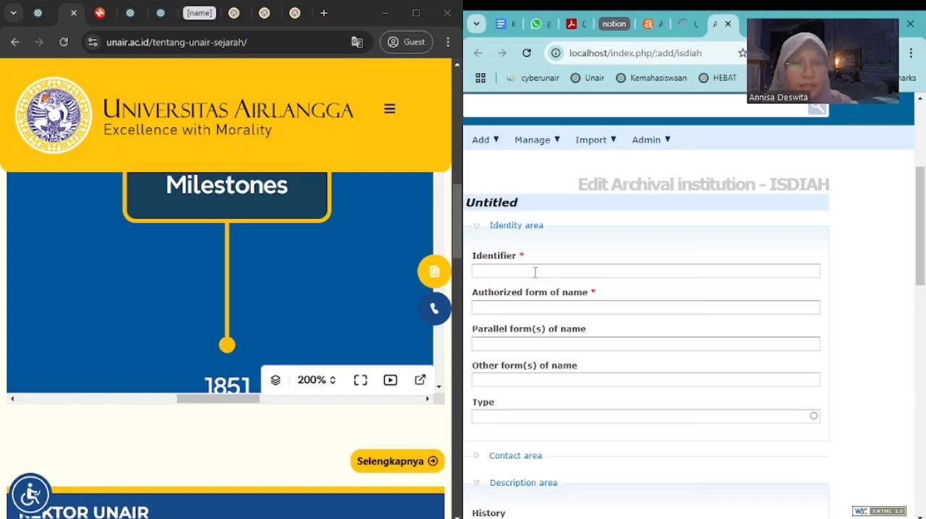
pyautogui.click(532, 272)
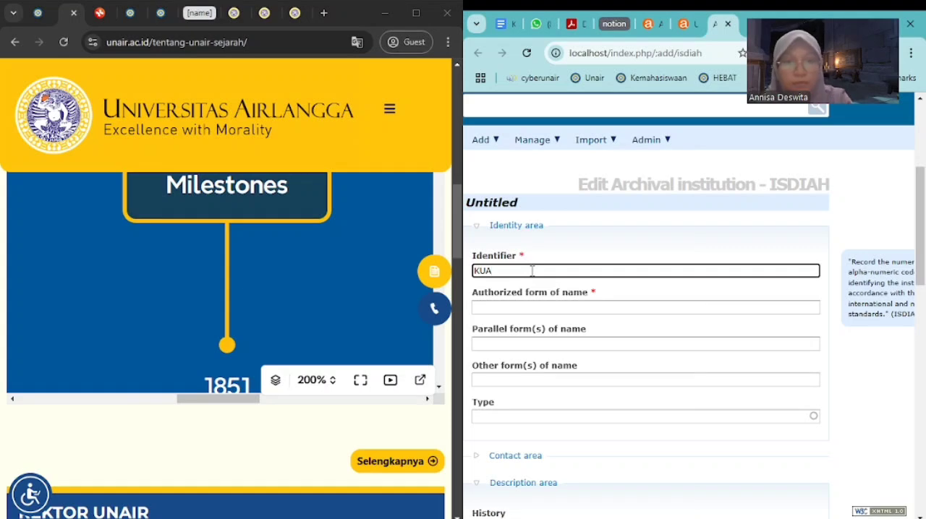
pyautogui.click(547, 306)
pyautogui.click(554, 333)
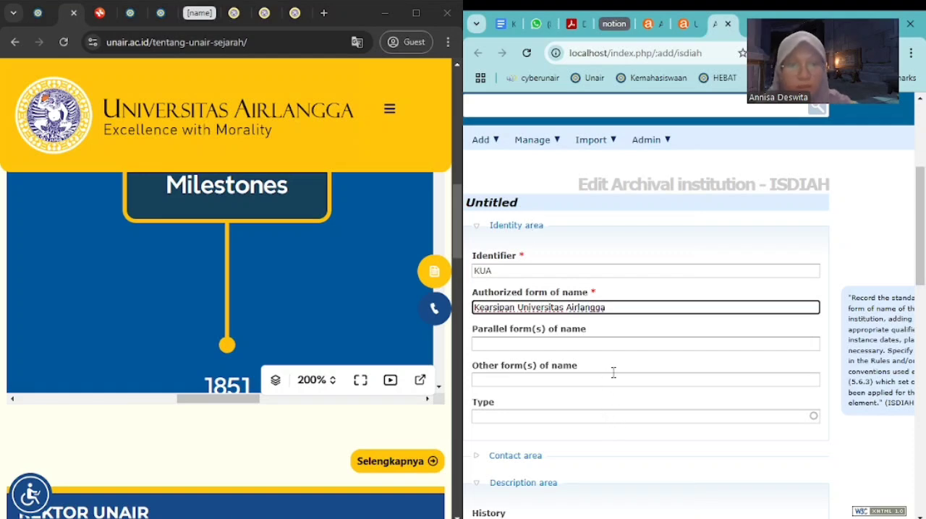
# Add Arsip Universitas Airlangga as another form of name and set the institution's type to University
pyautogui.scroll(-3, 614, 372)
pyautogui.click(569, 197)
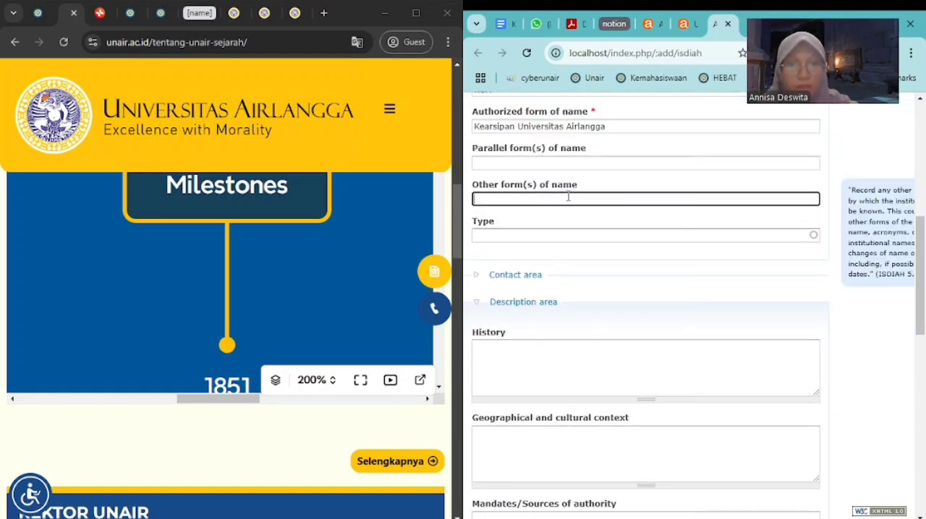
pyautogui.write('Ai')
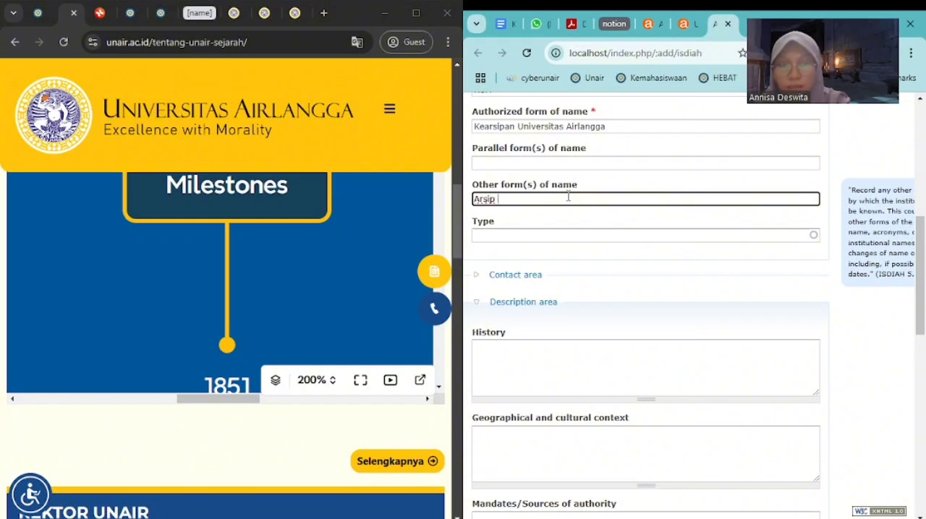
pyautogui.write('sip Universitas A')
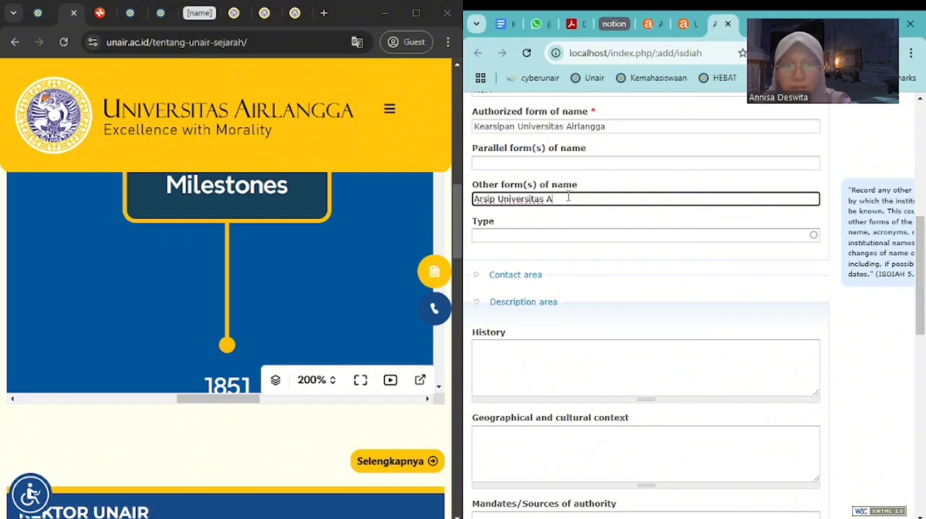
pyautogui.write('irlangga')
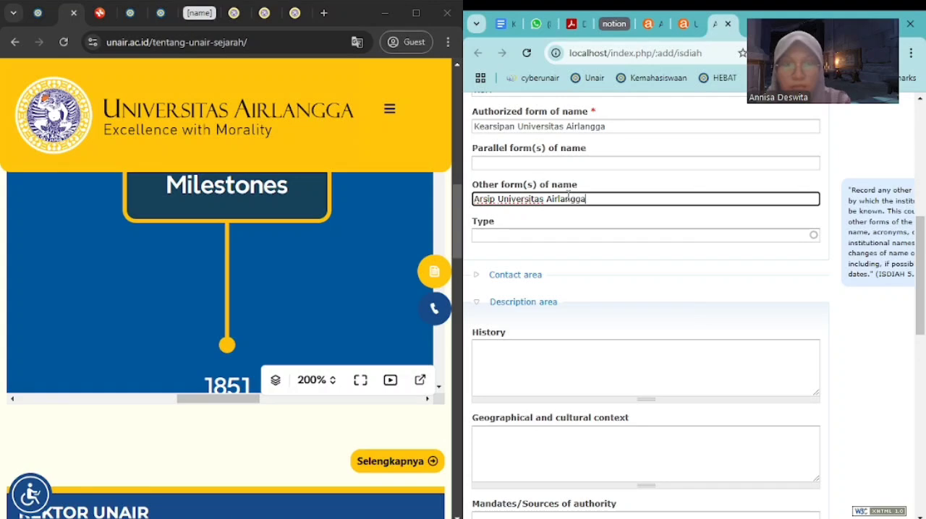
pyautogui.click(577, 235)
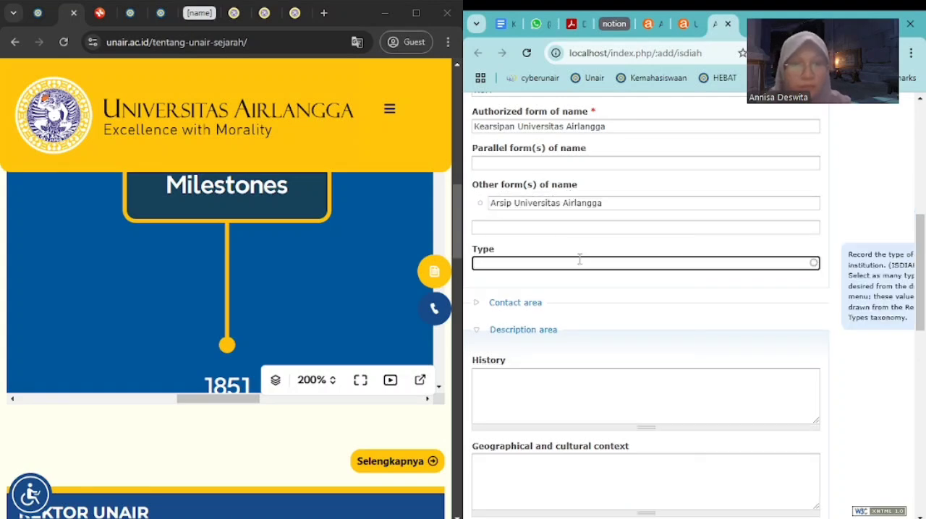
pyautogui.click(580, 262)
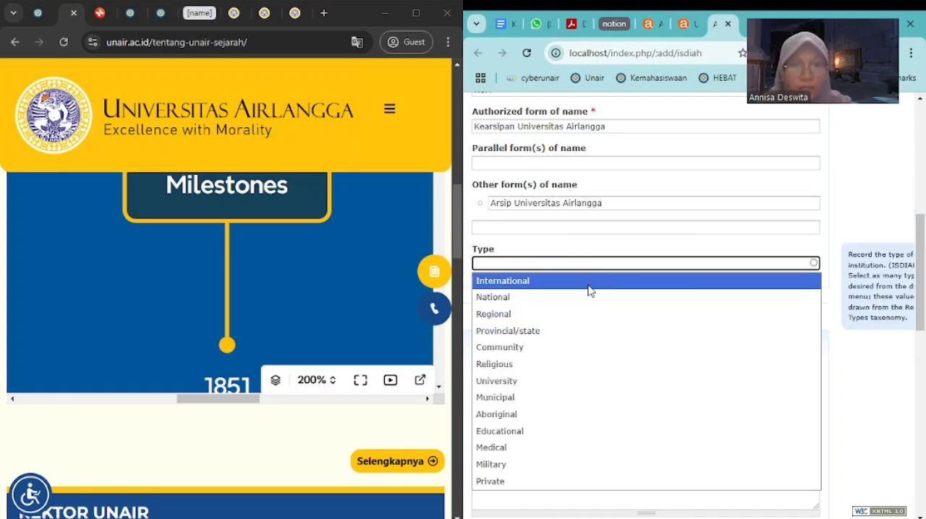
pyautogui.click(536, 383)
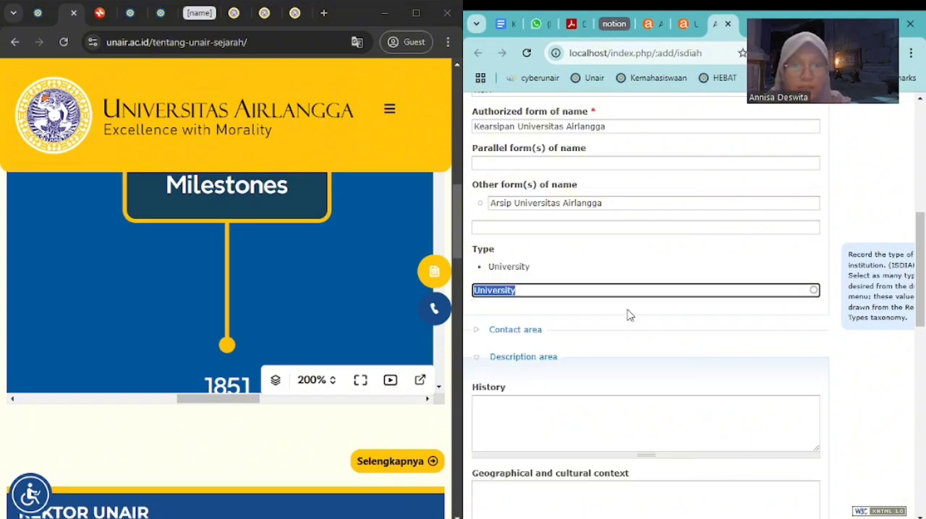
# Expand the institution's Contact area and copy the archive office's telephone number from the end of the Kearsipan website's home page
pyautogui.click(474, 334)
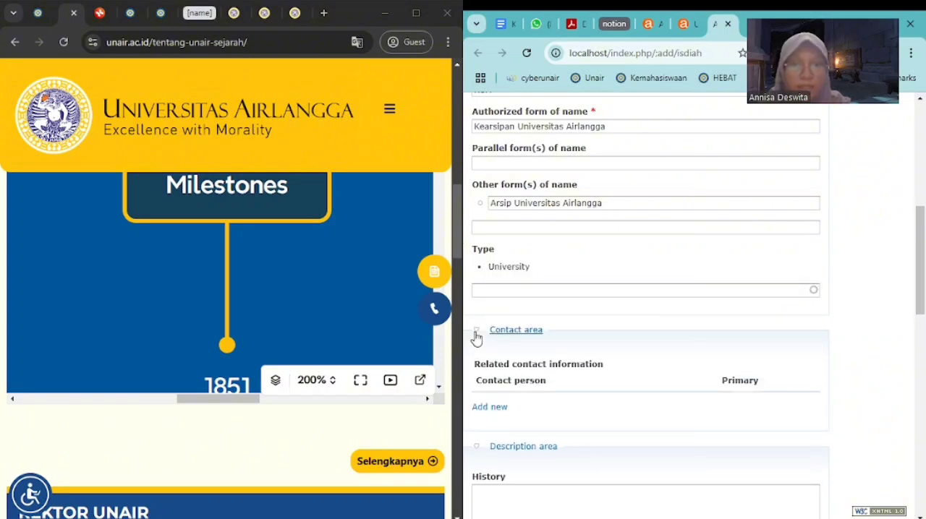
pyautogui.click(233, 13)
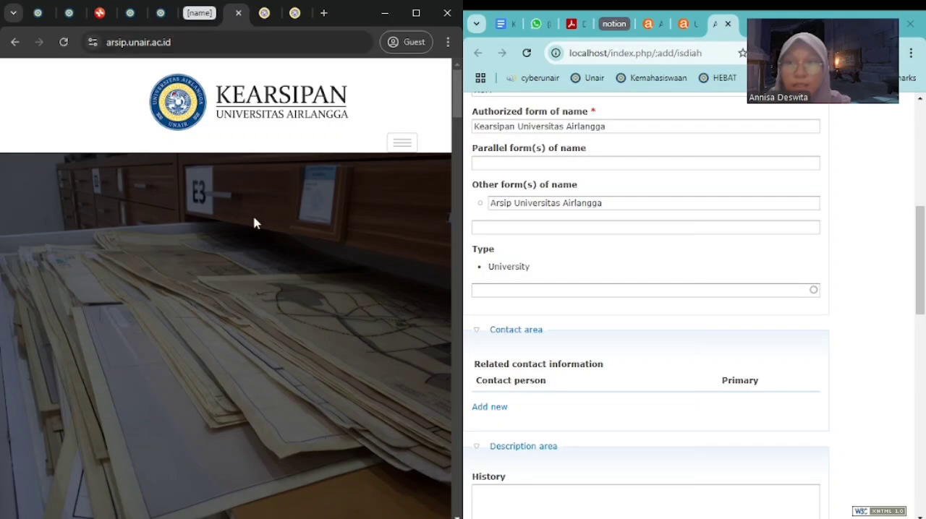
pyautogui.scroll(-10, 254, 226)
pyautogui.scroll(-5, 251, 229)
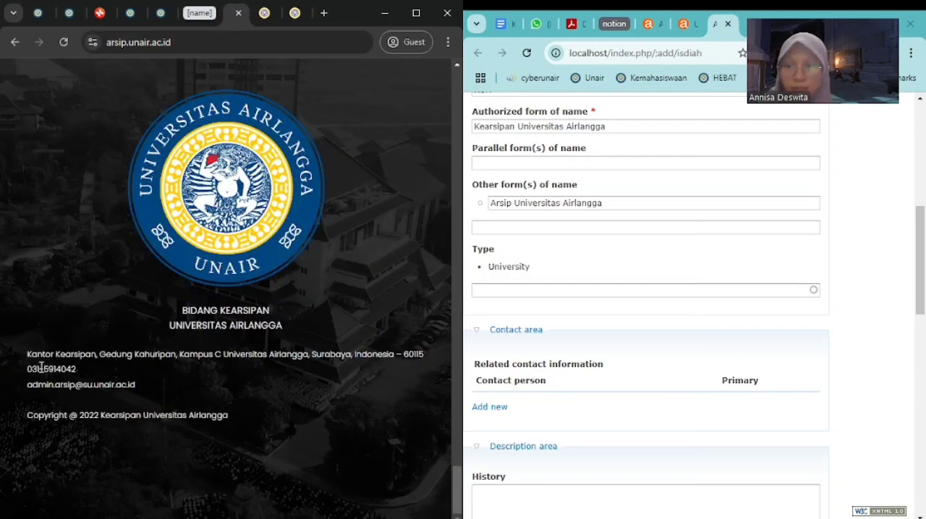
pyautogui.moveTo(27, 370); pyautogui.dragTo(97, 369)
pyautogui.hotkey('ctrl', 'c')
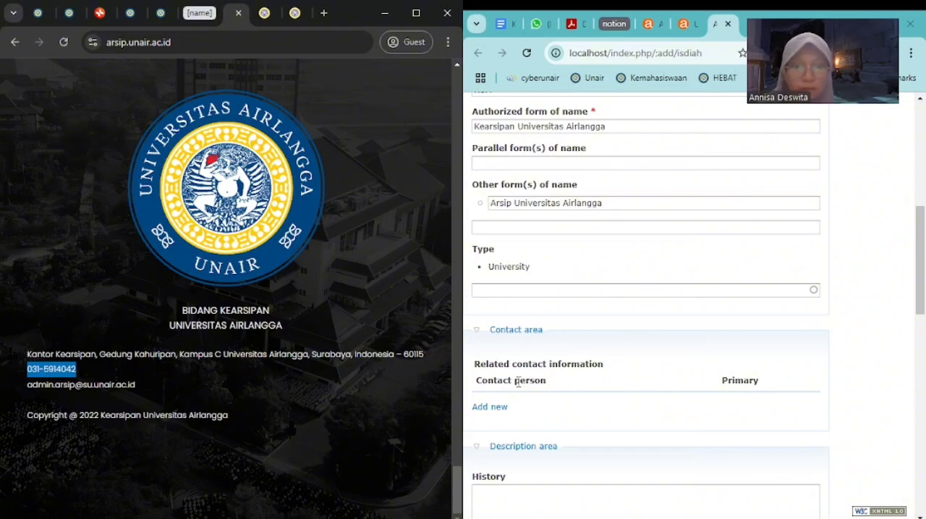
# Start a new related contact with Kantor Kearsipan as contact person and paste the office's telephone number
pyautogui.scroll(-3, 496, 357)
pyautogui.click(490, 227)
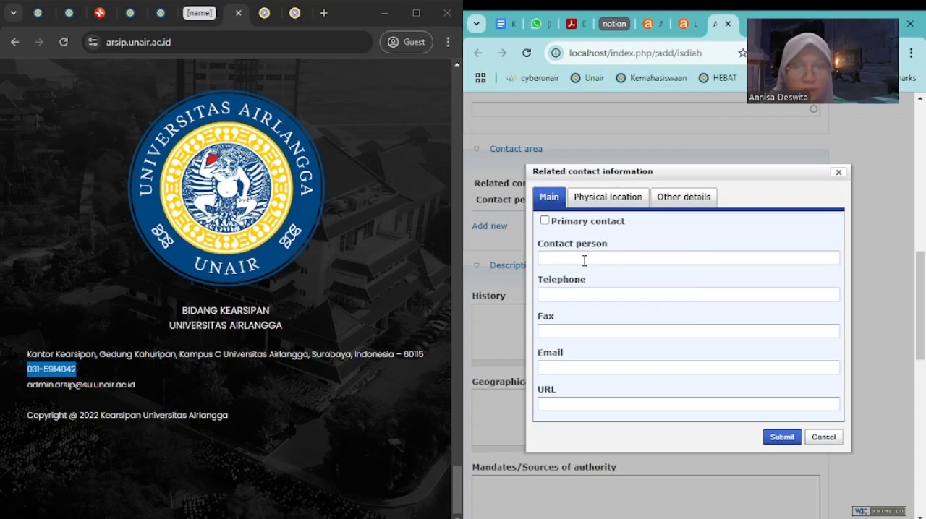
pyautogui.click(585, 260)
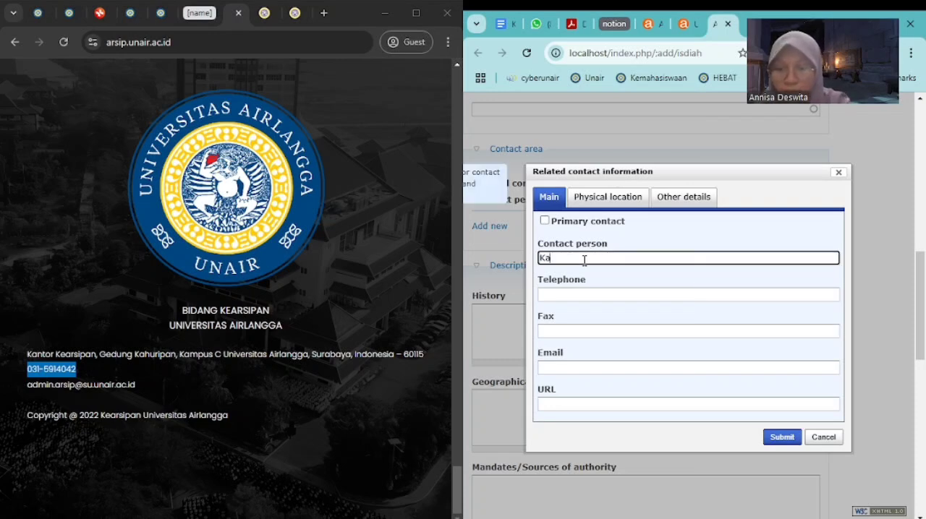
pyautogui.write('Kantor Kearsipan')
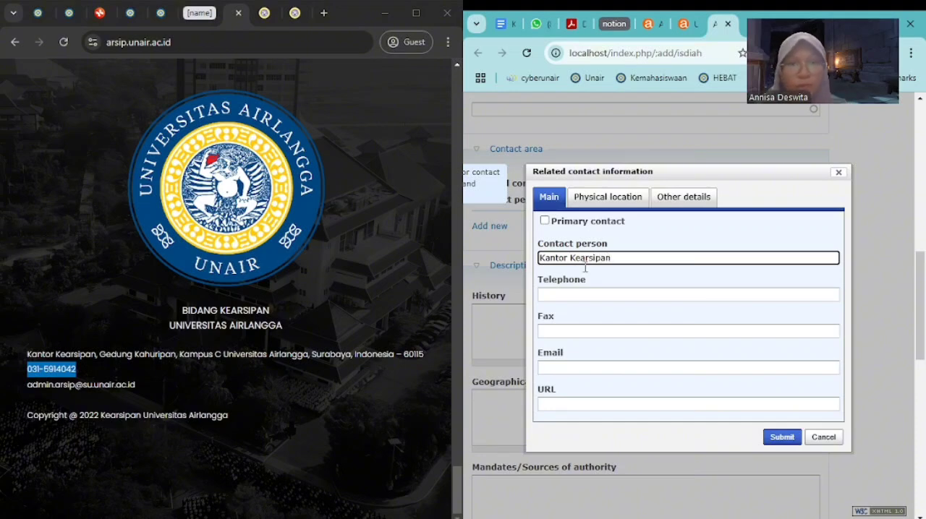
pyautogui.click(588, 294)
pyautogui.hotkey('ctrl', 'v')
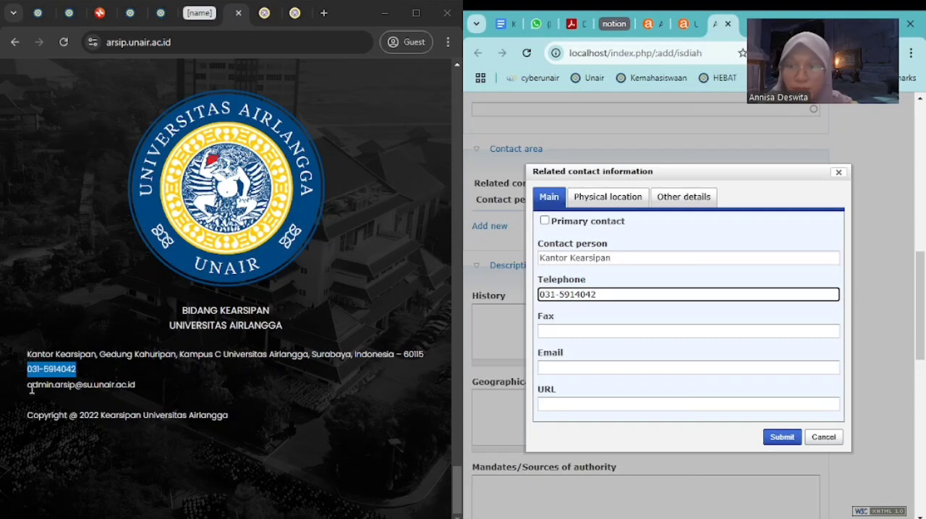
# Copy the archive office's e-mail address from its website into the contact and submit the contact information
pyautogui.moveTo(26, 385); pyautogui.dragTo(114, 384)
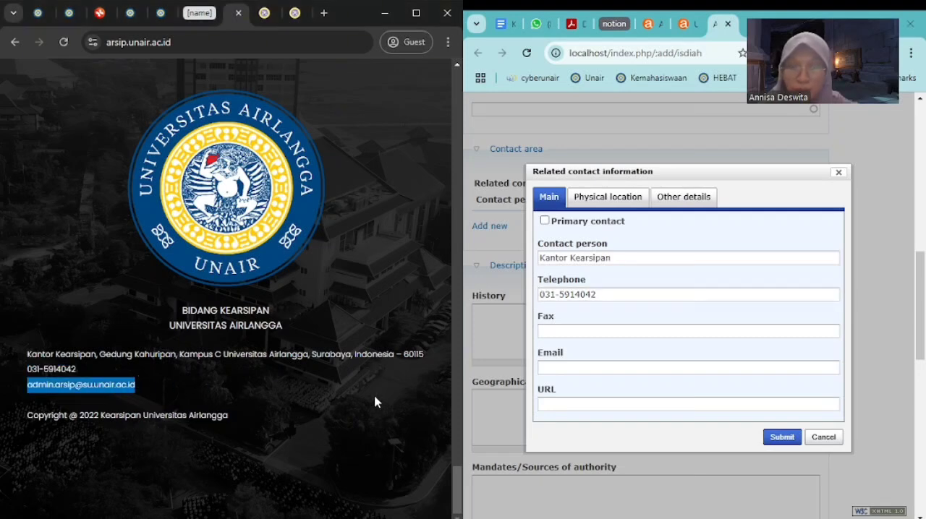
pyautogui.click(572, 369)
pyautogui.hotkey('ctrl', 'v')
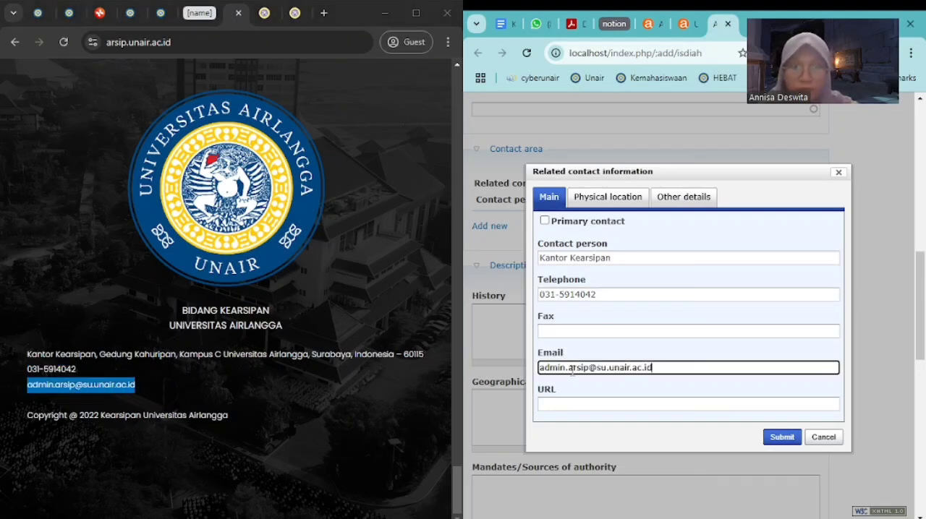
pyautogui.click(782, 437)
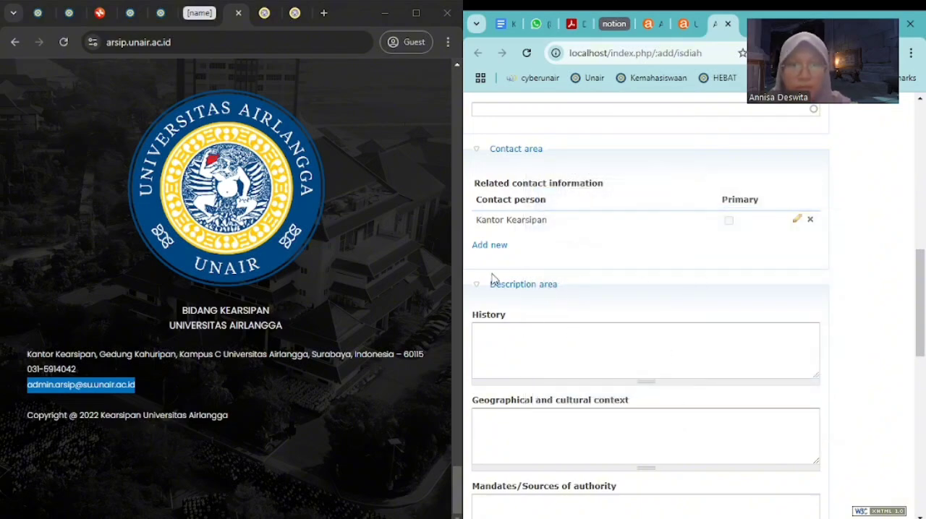
# Copy the entire Sejarah Singkat text from the Kearsipan website for the institution's History field
pyautogui.click(499, 334)
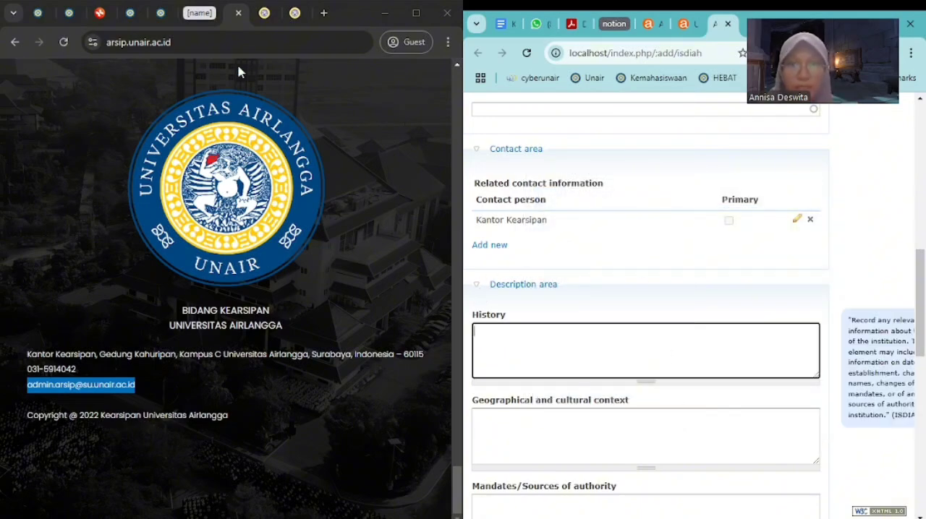
pyautogui.click(266, 13)
pyautogui.scroll(-3, 203, 282)
pyautogui.scroll(-3, 204, 283)
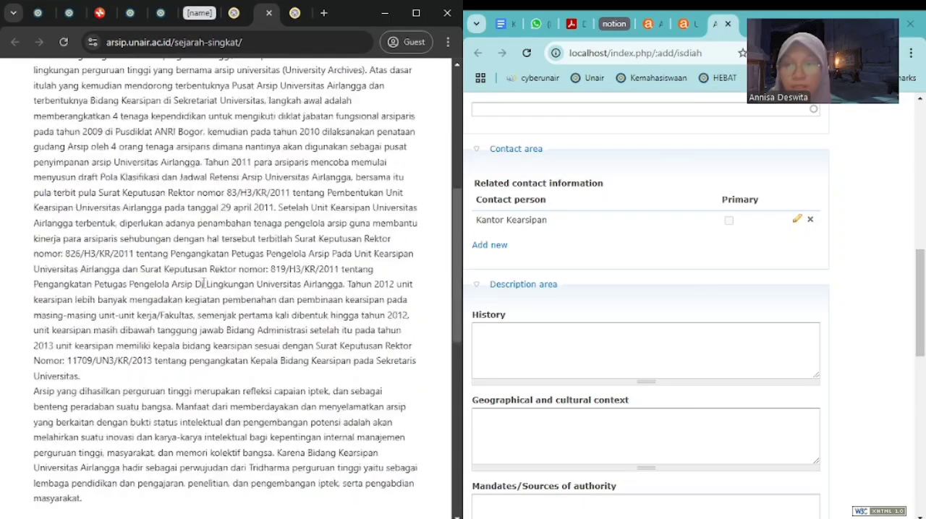
pyautogui.moveTo(99, 509); pyautogui.dragTo(34, 214)
pyautogui.hotkey('ctrl', 'c')
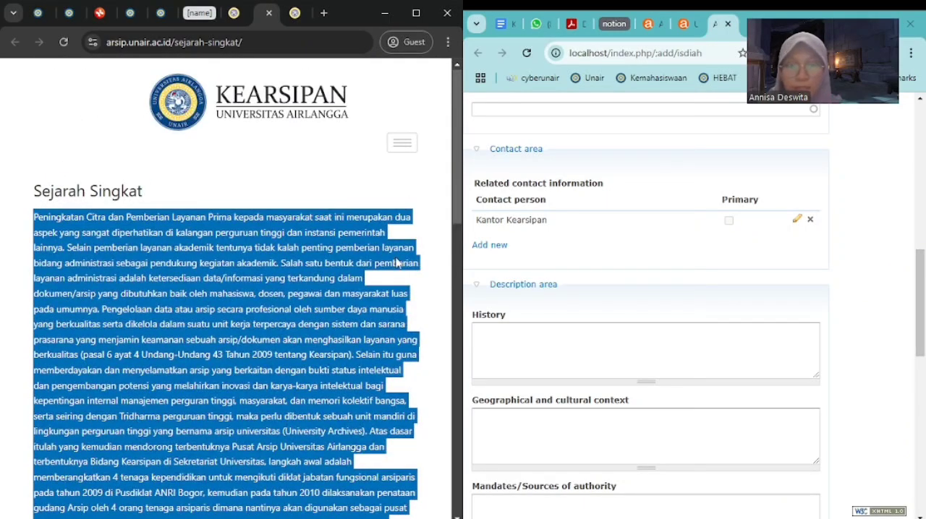
# Paste the copied Sejarah Singkat text into the institution's History field
pyautogui.click(602, 362)
pyautogui.hotkey('ctrl', 'v')
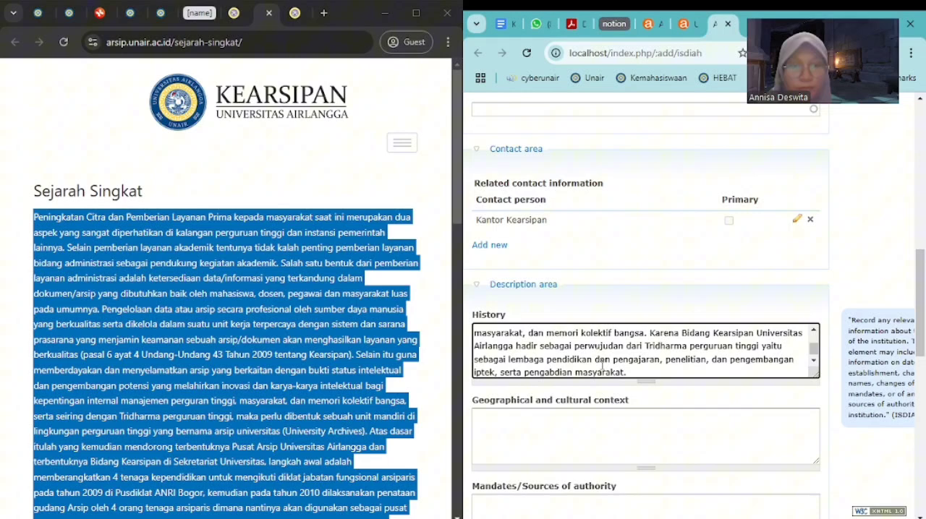
pyautogui.click(585, 432)
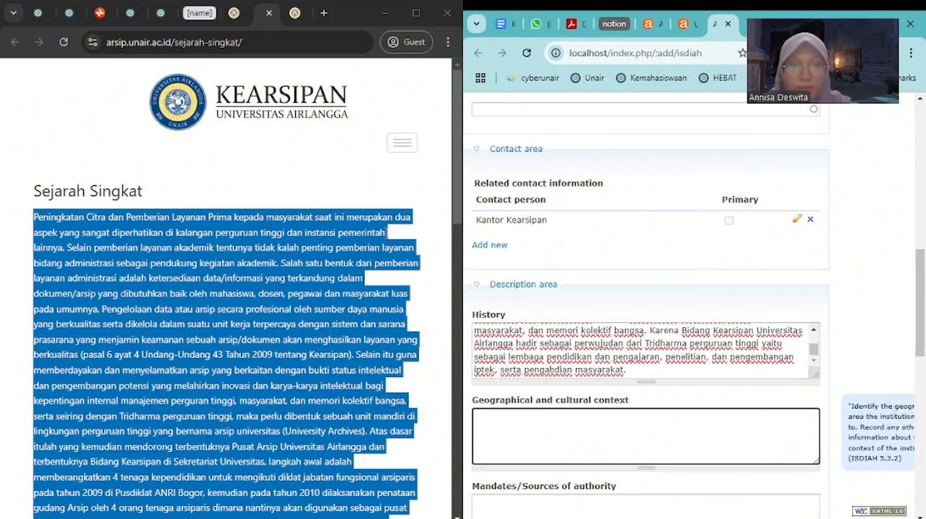
pyautogui.scroll(-3, 915, 391)
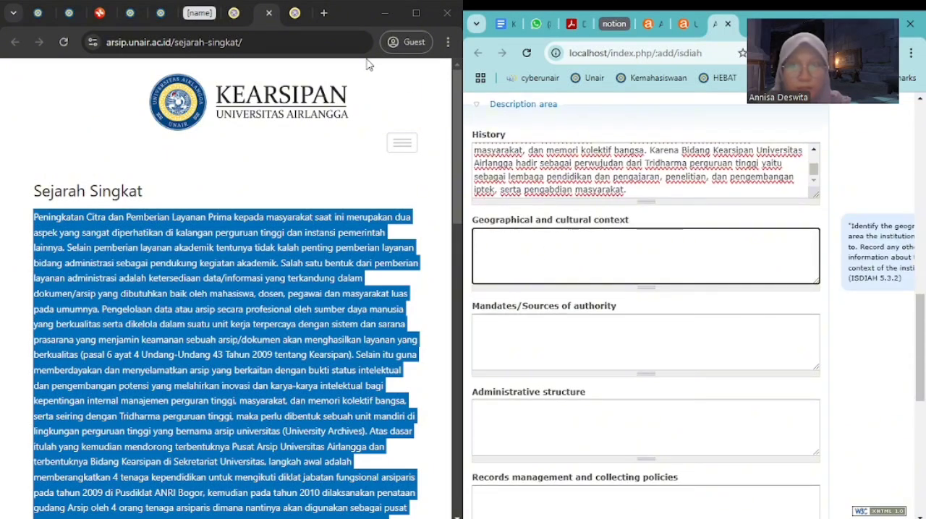
# Copy the archive office's full address from the Kearsipan website's home page into the institution's Buildings field
pyautogui.click(295, 13)
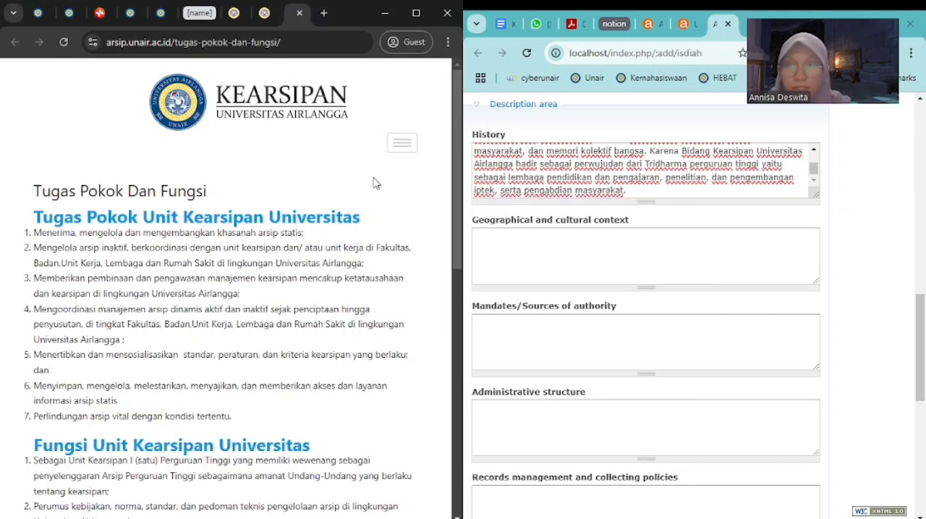
pyautogui.scroll(-2, 557, 416)
pyautogui.scroll(-1, 562, 413)
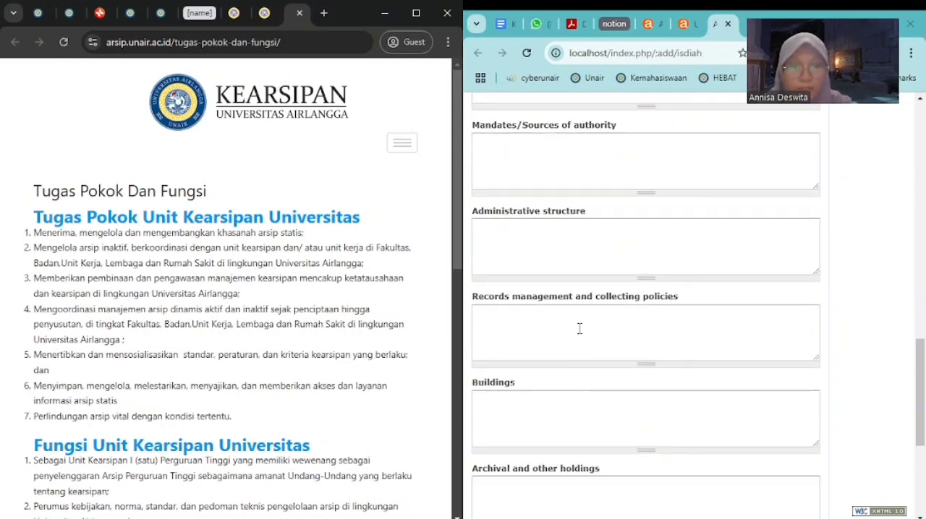
pyautogui.scroll(-2, 579, 329)
pyautogui.click(564, 226)
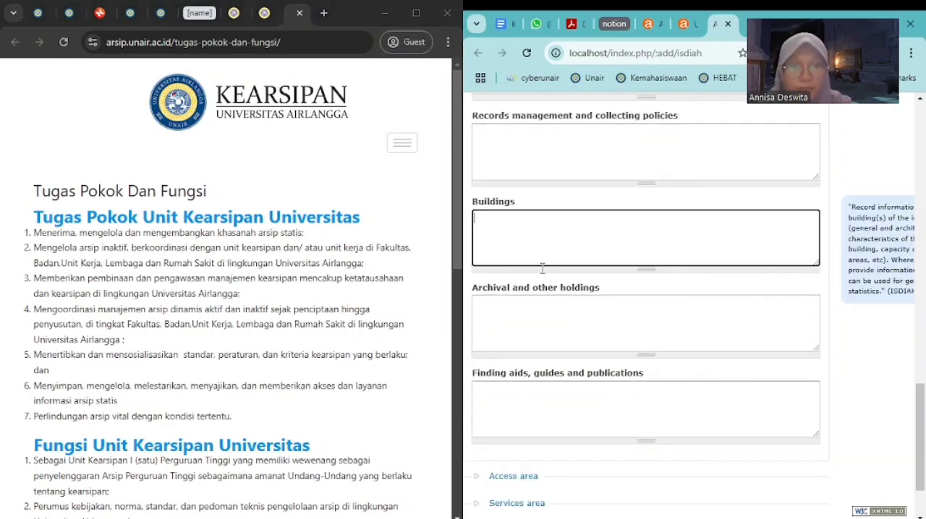
pyautogui.click(237, 16)
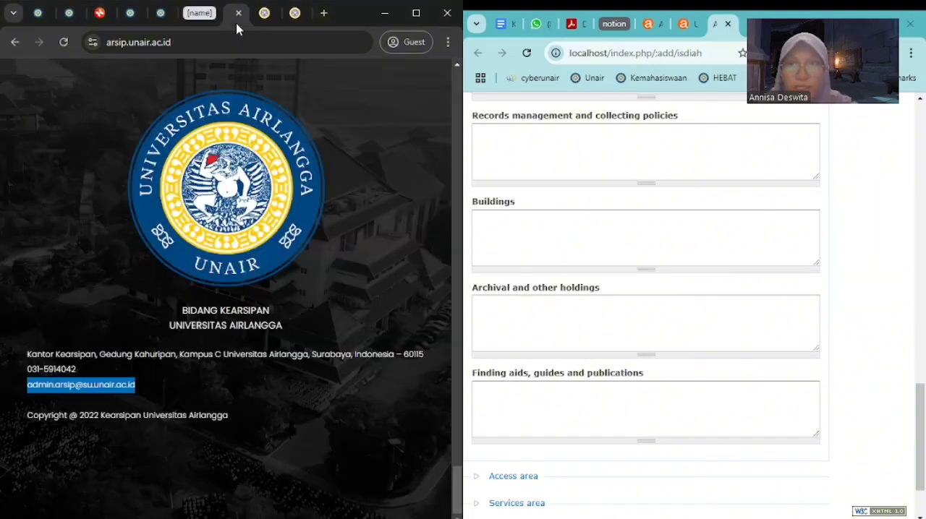
pyautogui.click(269, 441)
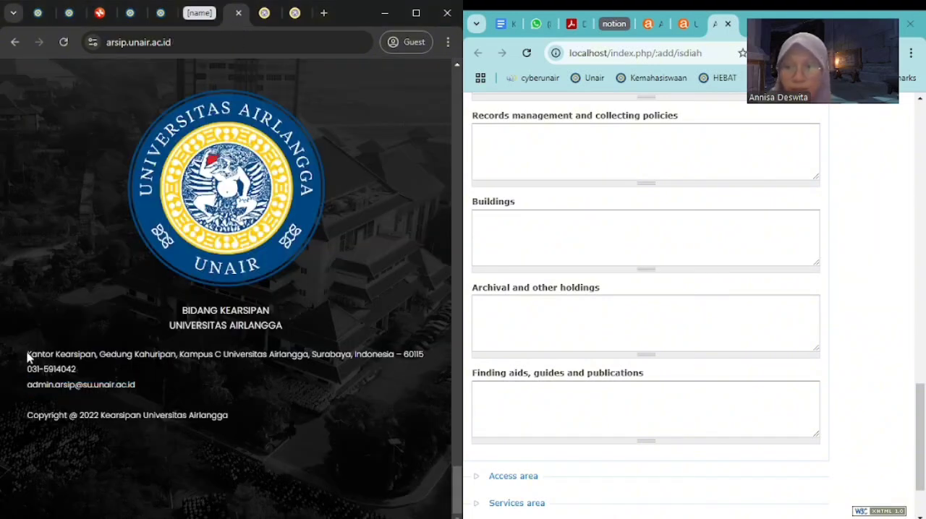
pyautogui.moveTo(29, 355); pyautogui.dragTo(427, 350)
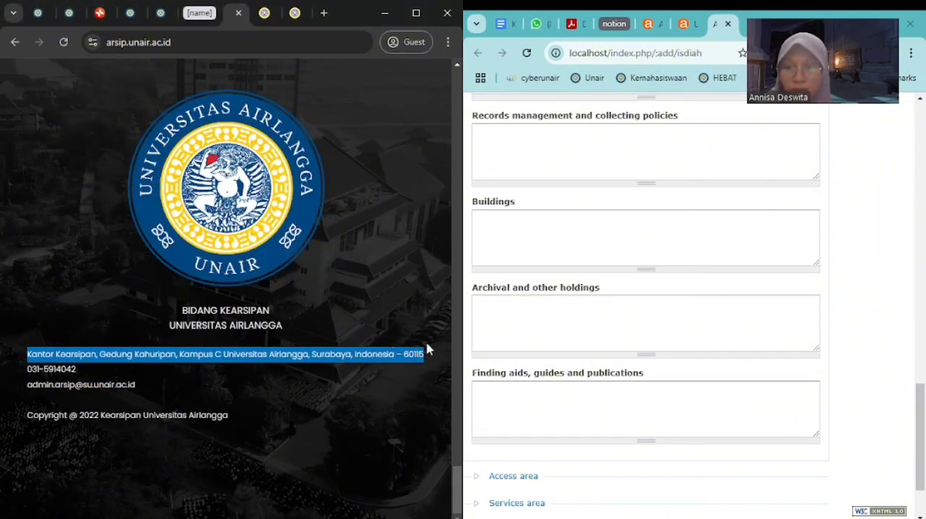
pyautogui.hotkey('ctrl', 'c')
pyautogui.click(564, 259)
pyautogui.hotkey('ctrl', 'v')
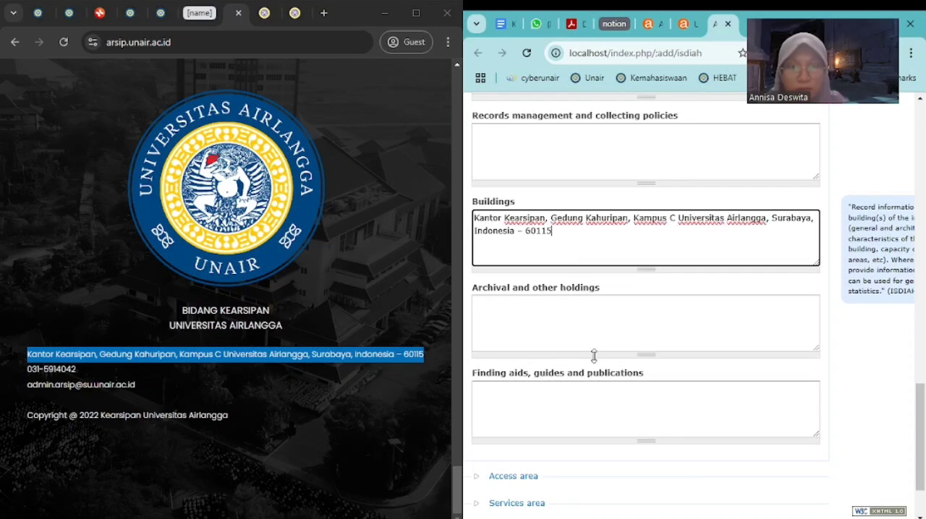
# Look through the fields of the Access area and the Services area, collapsing each one again
pyautogui.scroll(-1, 593, 355)
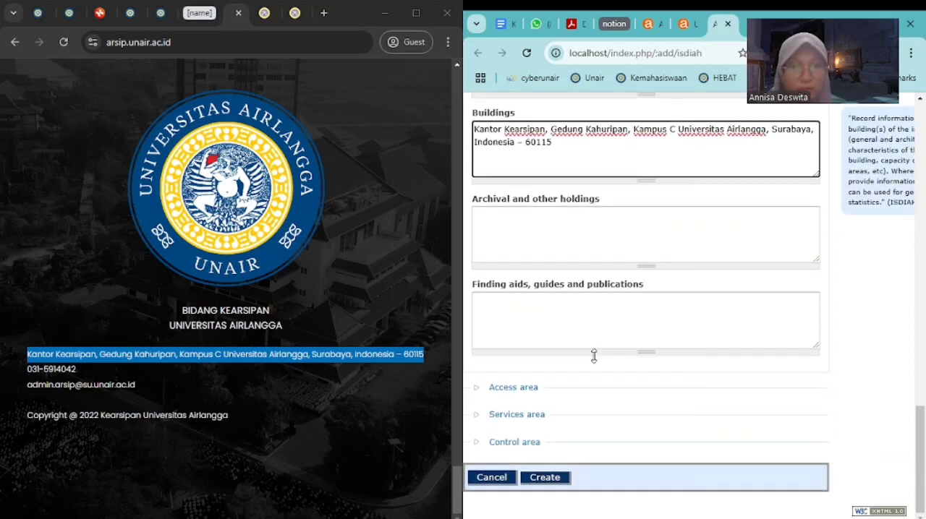
pyautogui.click(472, 391)
pyautogui.scroll(-1, 478, 387)
pyautogui.scroll(-1, 591, 320)
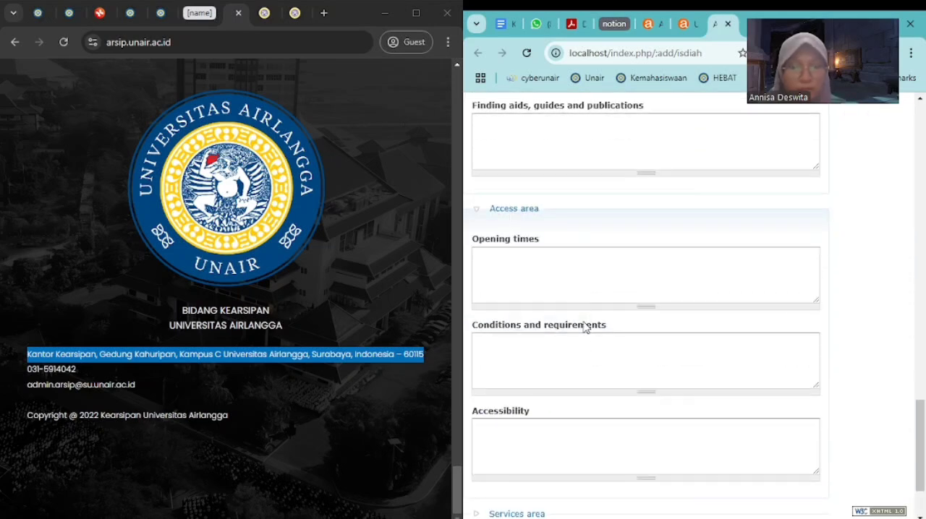
pyautogui.scroll(-1, 587, 328)
pyautogui.click(479, 110)
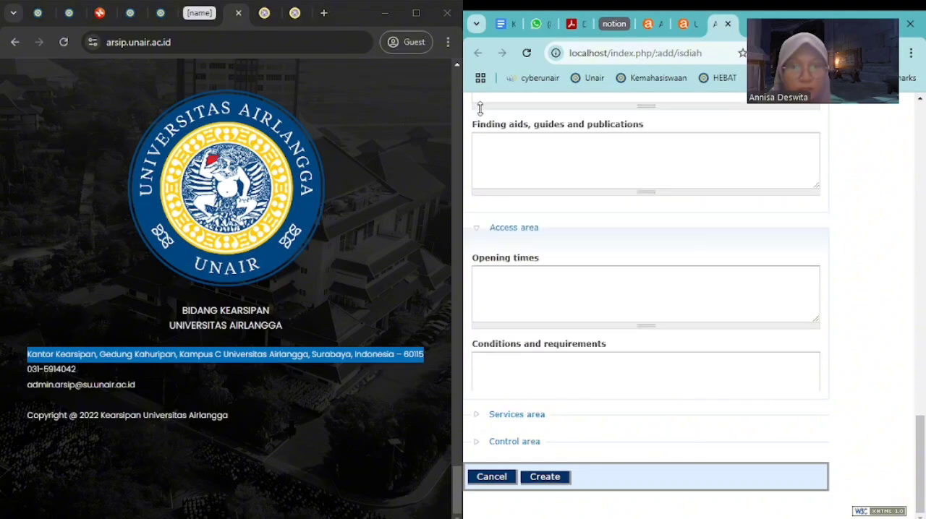
pyautogui.click(474, 419)
pyautogui.scroll(-3, 488, 405)
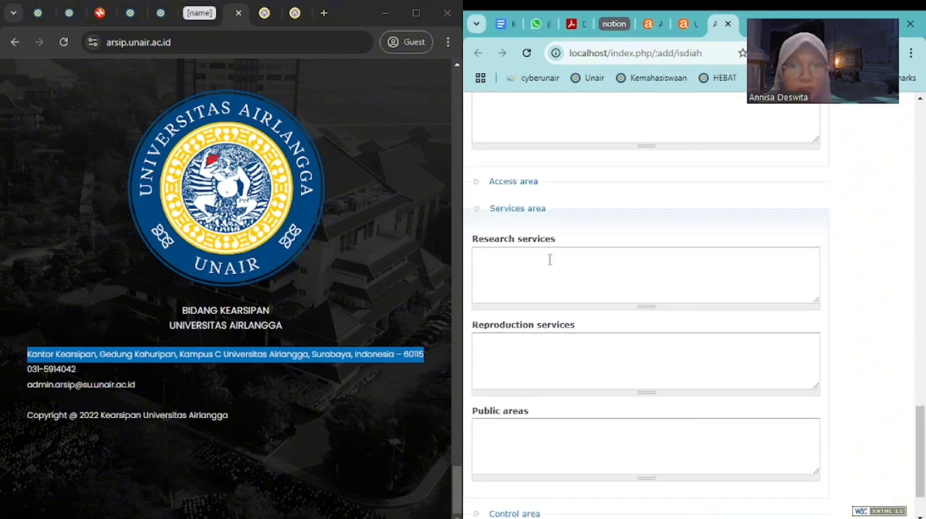
pyautogui.scroll(-1, 530, 311)
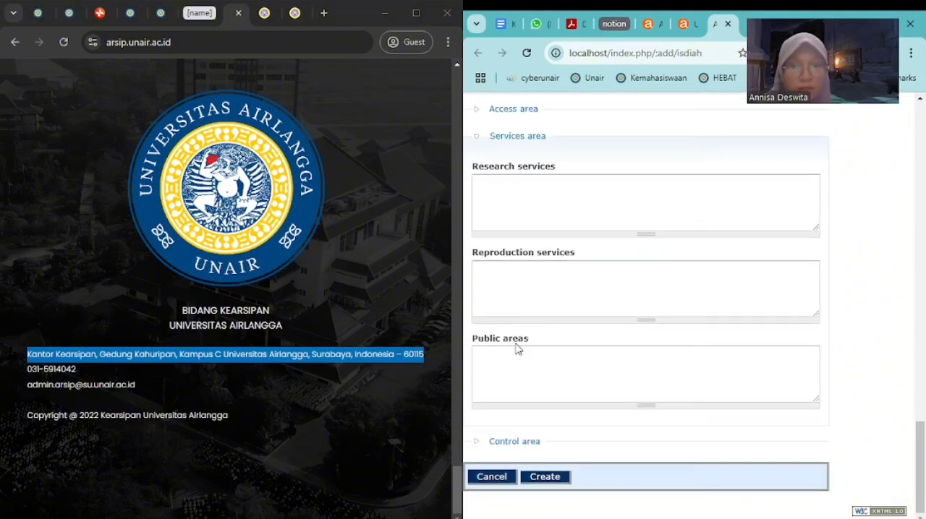
pyautogui.click(481, 137)
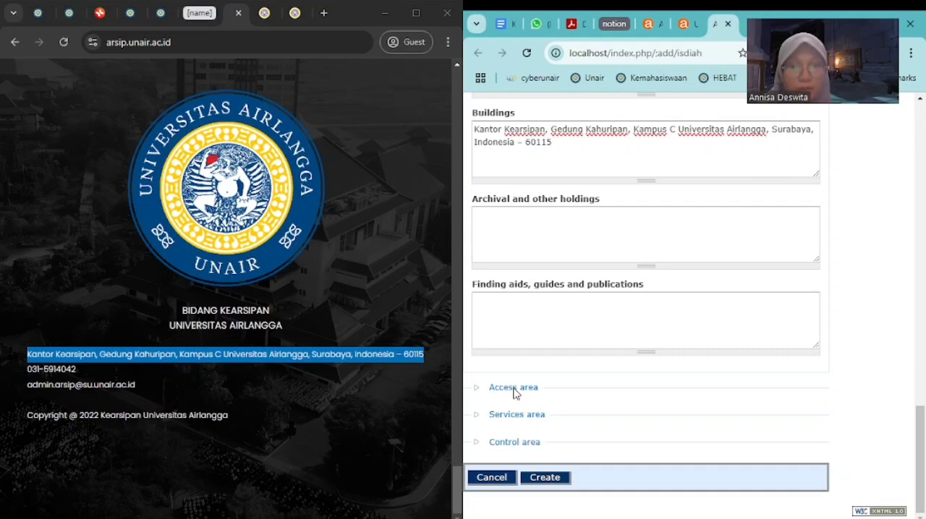
# Expand the Control area, check the institution's identifier in the Identity area, and enter KUA as the description identifier
pyautogui.click(478, 445)
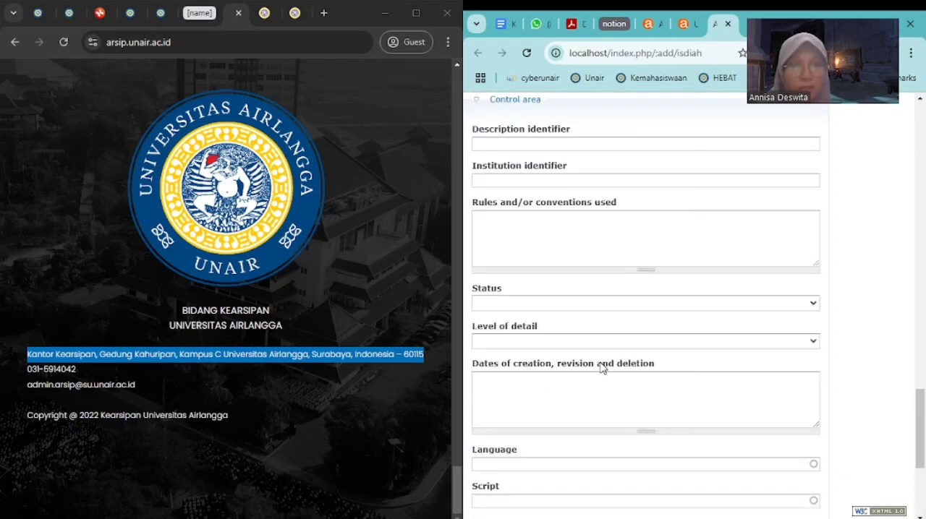
pyautogui.click(583, 147)
pyautogui.scroll(15, 588, 289)
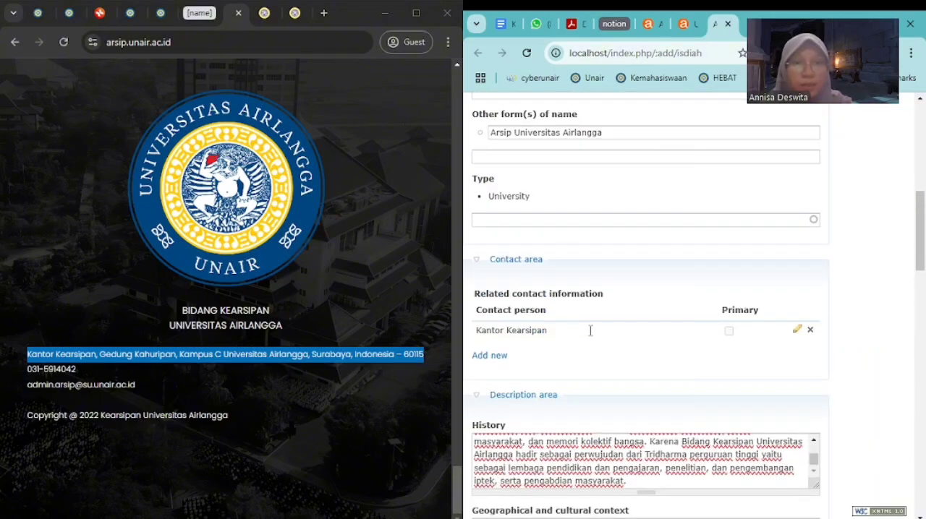
pyautogui.scroll(10, 590, 330)
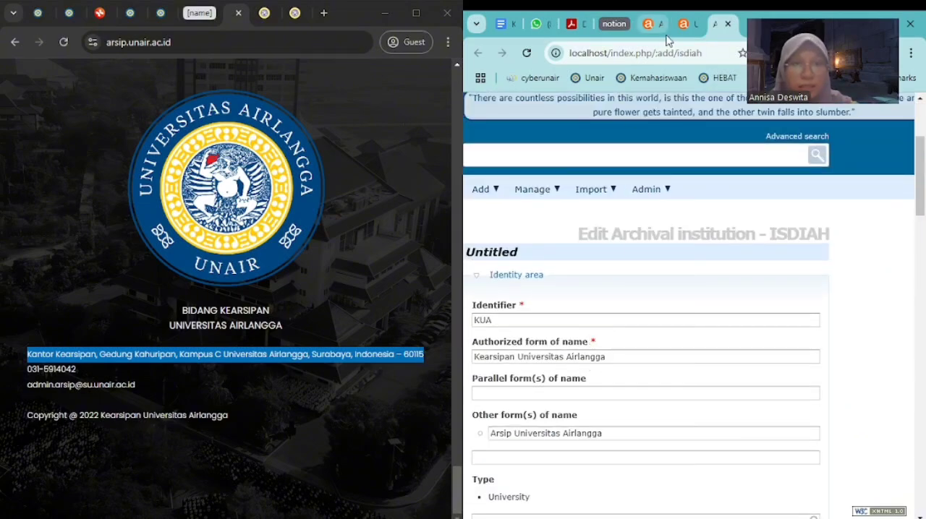
pyautogui.scroll(-10, 602, 260)
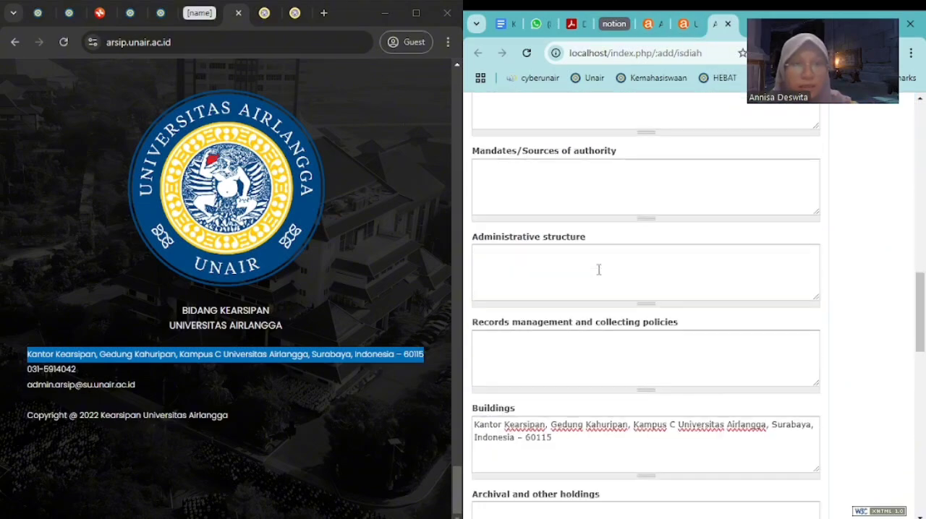
pyautogui.scroll(-5, 590, 286)
pyautogui.scroll(-3, 590, 289)
pyautogui.scroll(3, 590, 290)
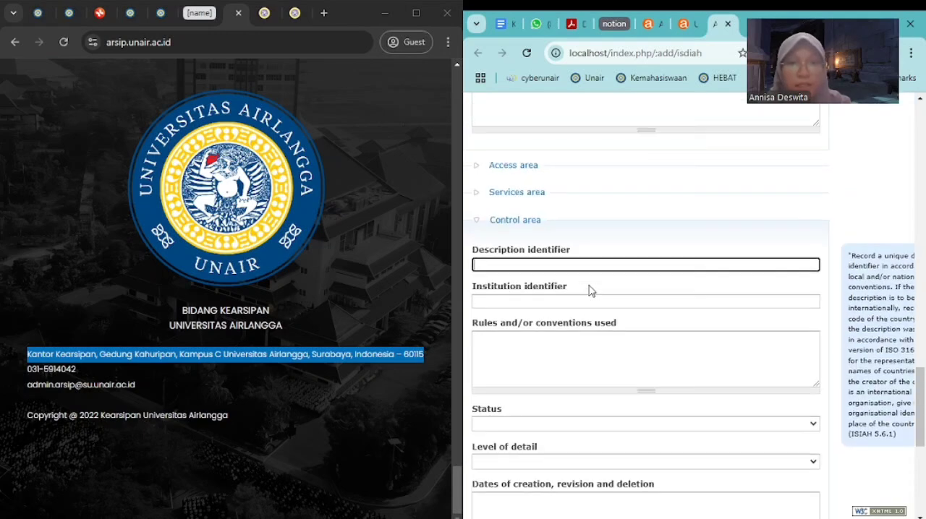
pyautogui.write('KUA')
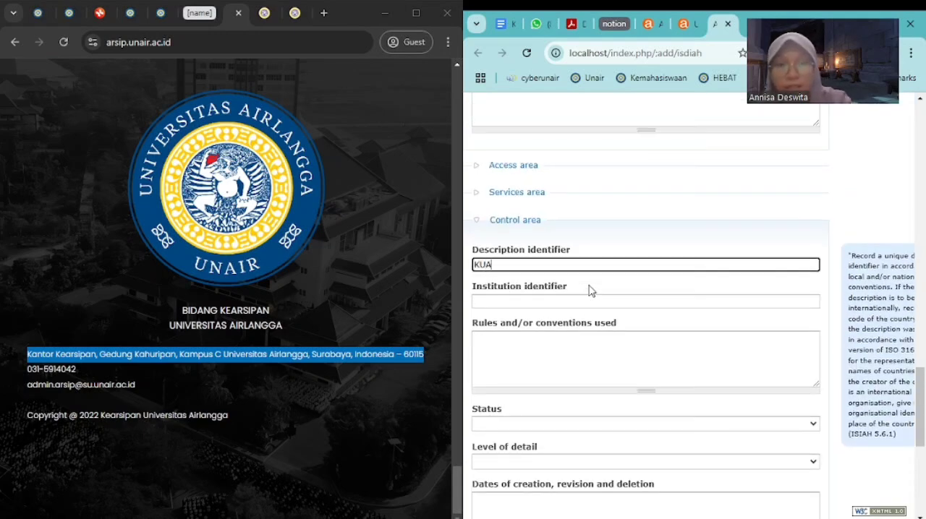
# Enter Kearsipan Universitas Airlangga as the institution identifier in the Control area
pyautogui.click(586, 304)
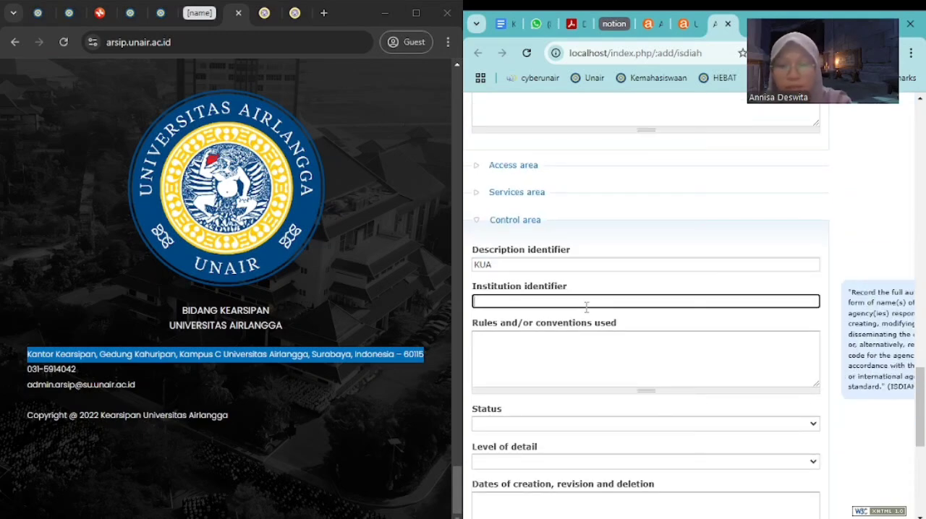
pyautogui.write('Kearsipan')
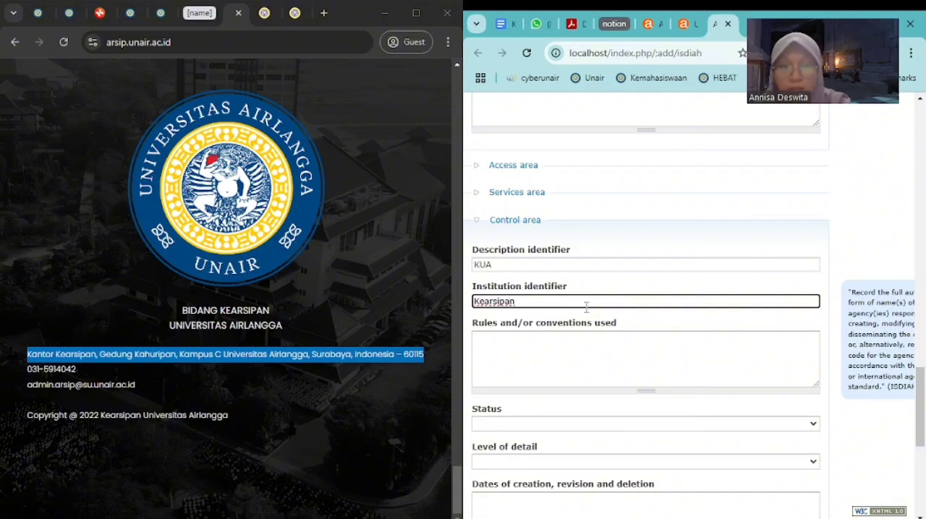
pyautogui.write(' Universita')
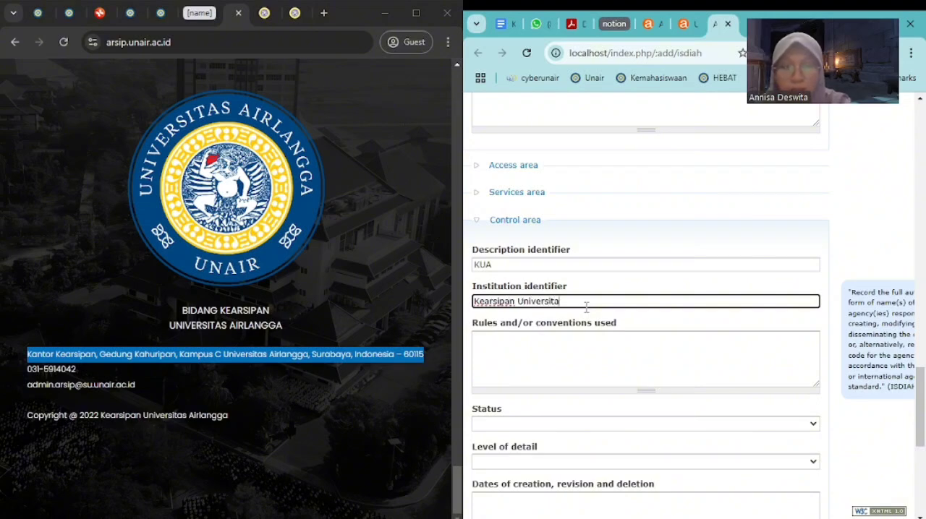
pyautogui.write('s Airlangga')
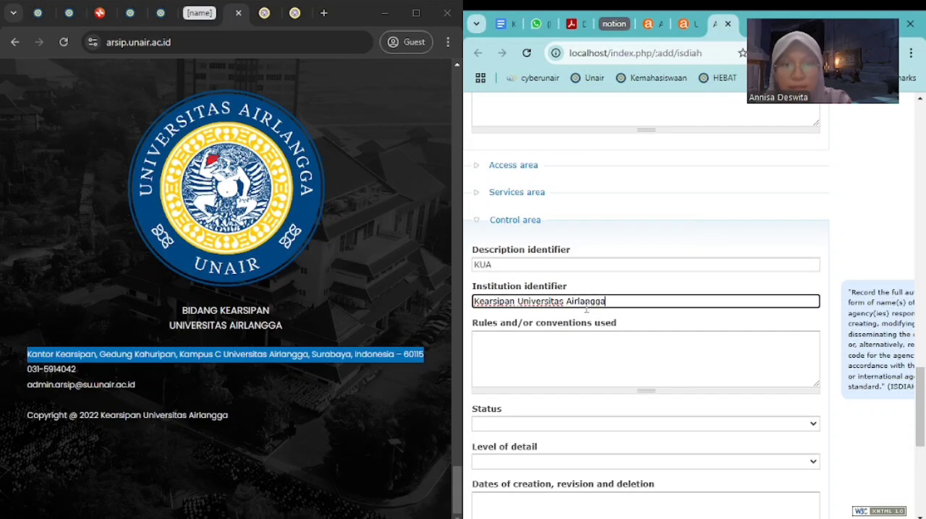
# Set the description's status to Final and its level of detail to Full, leaving the rules and dates blank
pyautogui.click(577, 350)
pyautogui.scroll(-3, 577, 351)
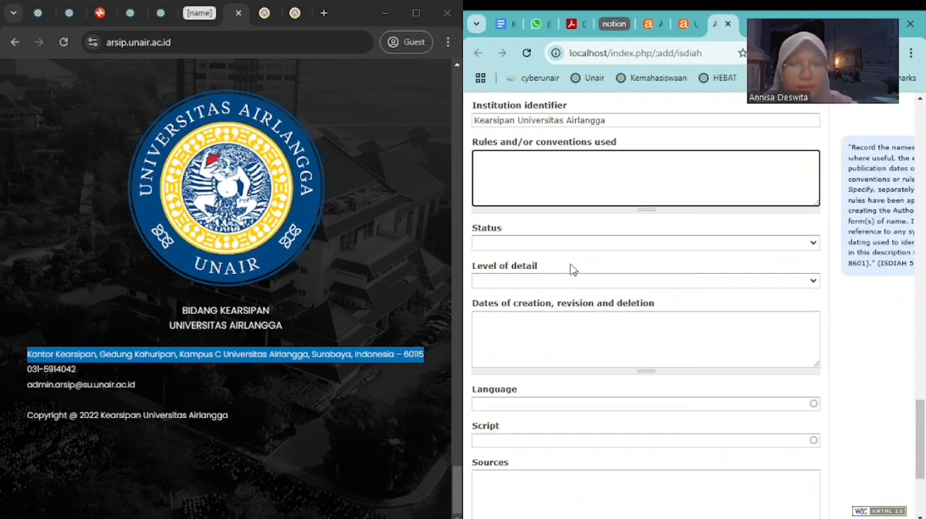
pyautogui.press('f')
pyautogui.press('Tab')
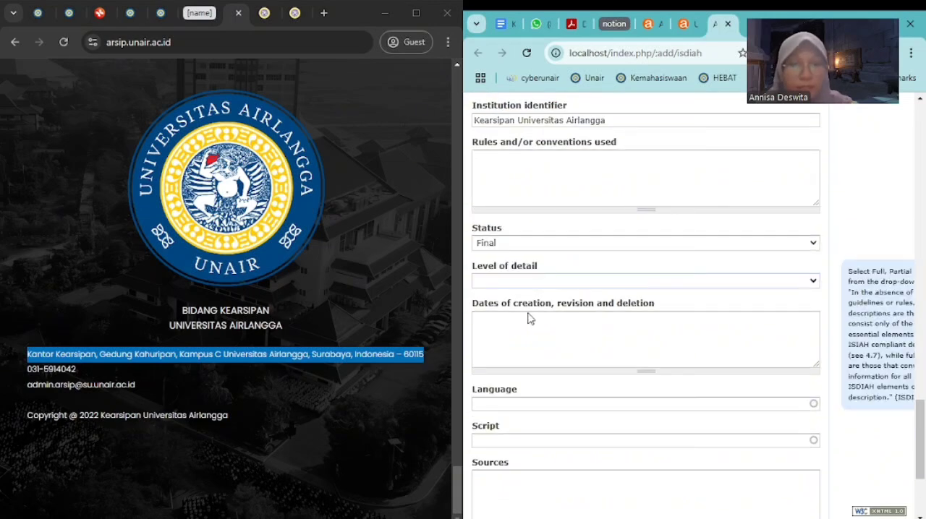
pyautogui.press('f')
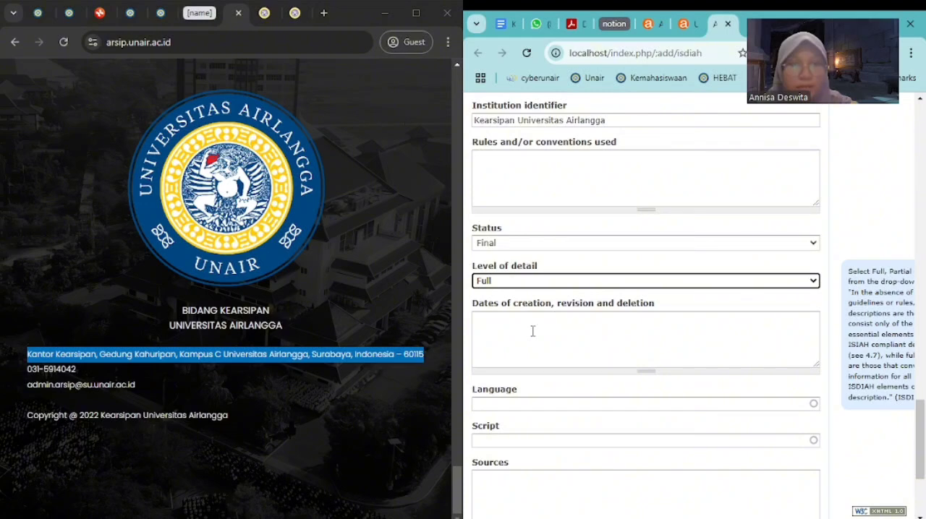
pyautogui.click(555, 249)
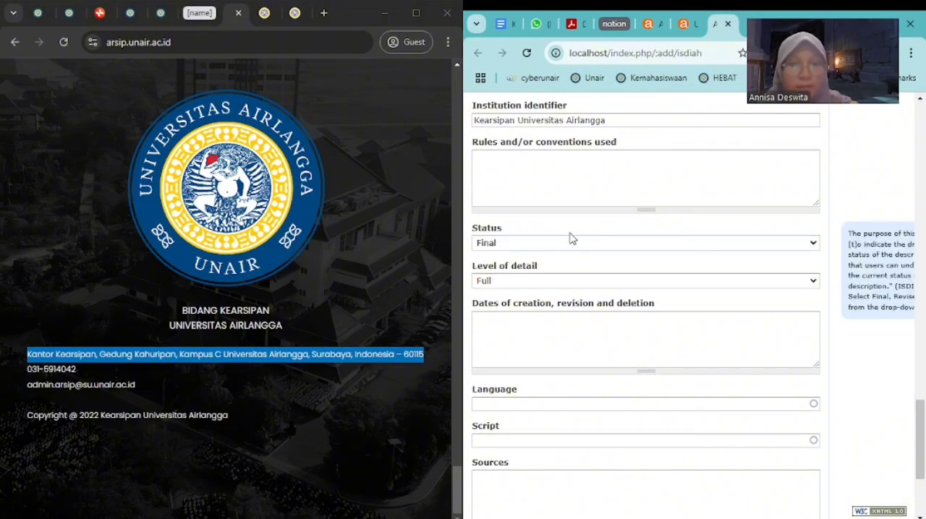
pyautogui.click(572, 240)
pyautogui.click(548, 316)
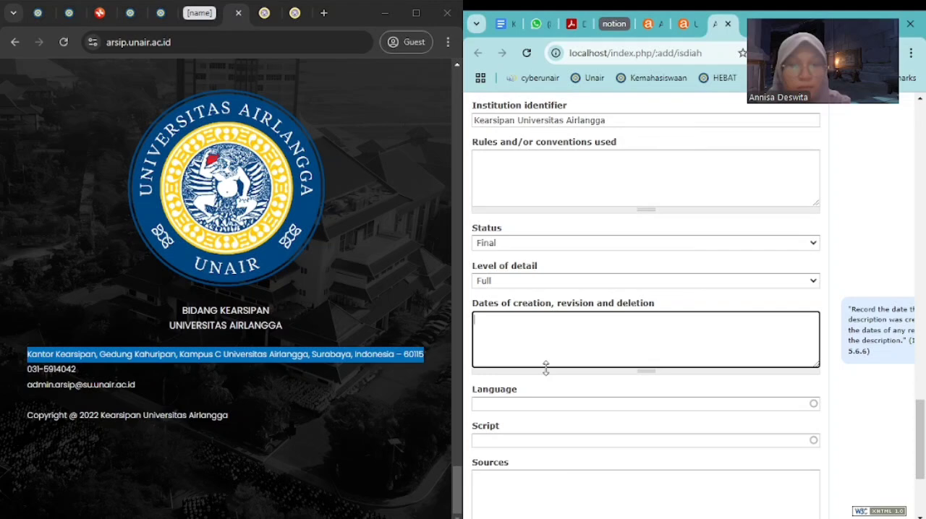
# Add Indonesian as the language of the institution's description in the Control area
pyautogui.click(563, 404)
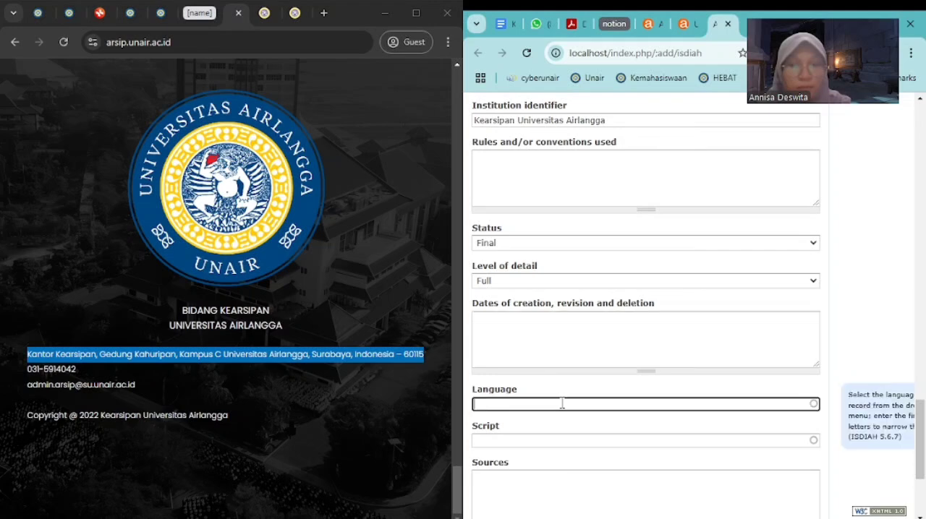
pyautogui.write('Indo')
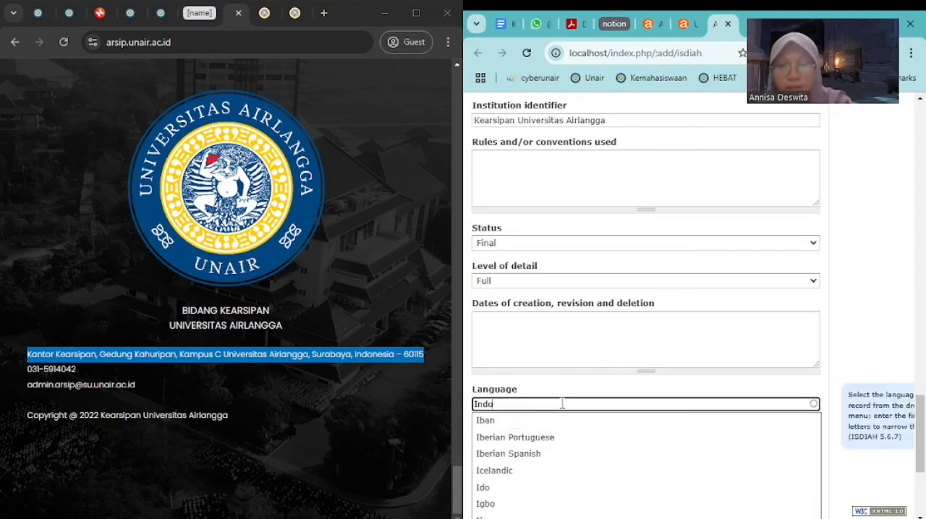
pyautogui.write('nesia')
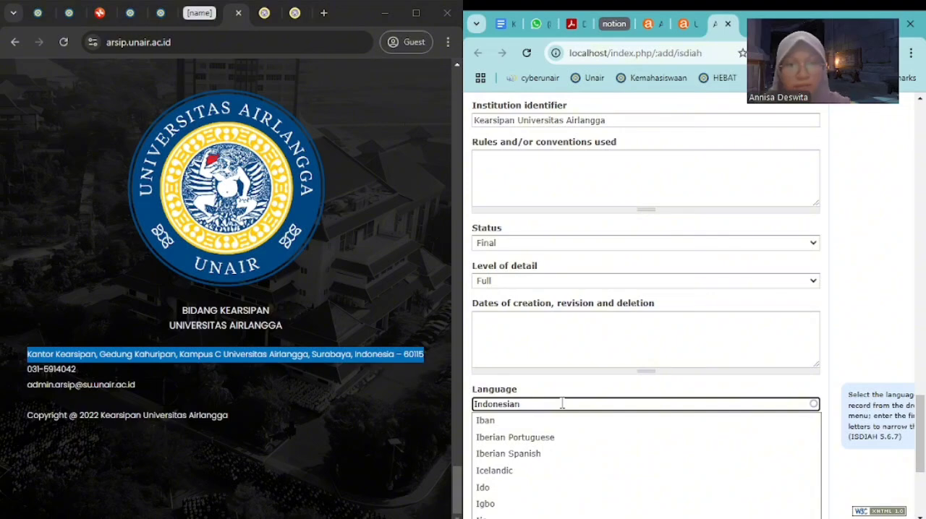
pyautogui.write('n')
pyautogui.click(544, 423)
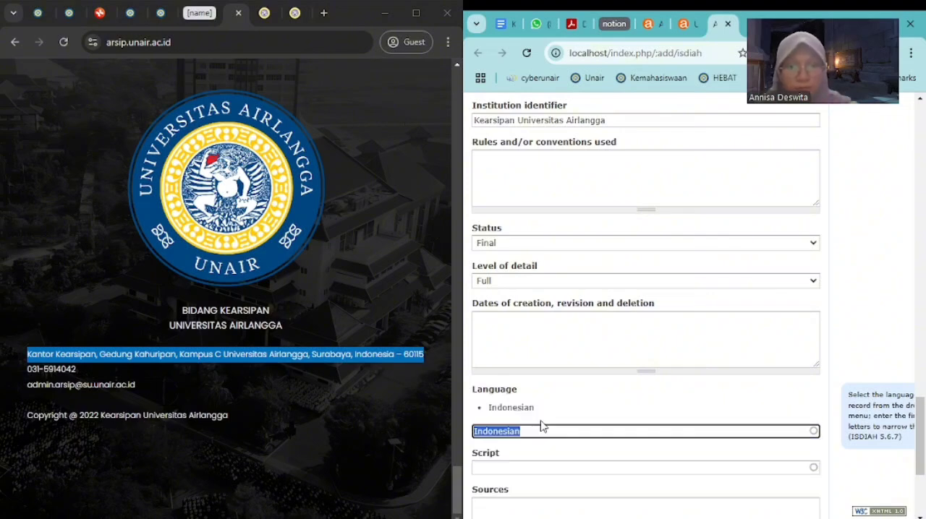
# Add English as a second language of the institution's description and save the new archival institution record
pyautogui.write('Eng')
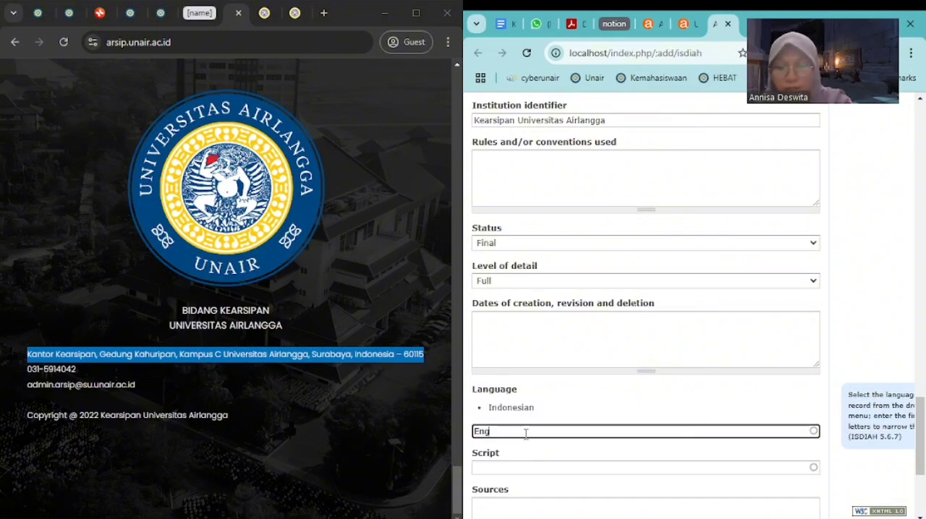
pyautogui.write('lish')
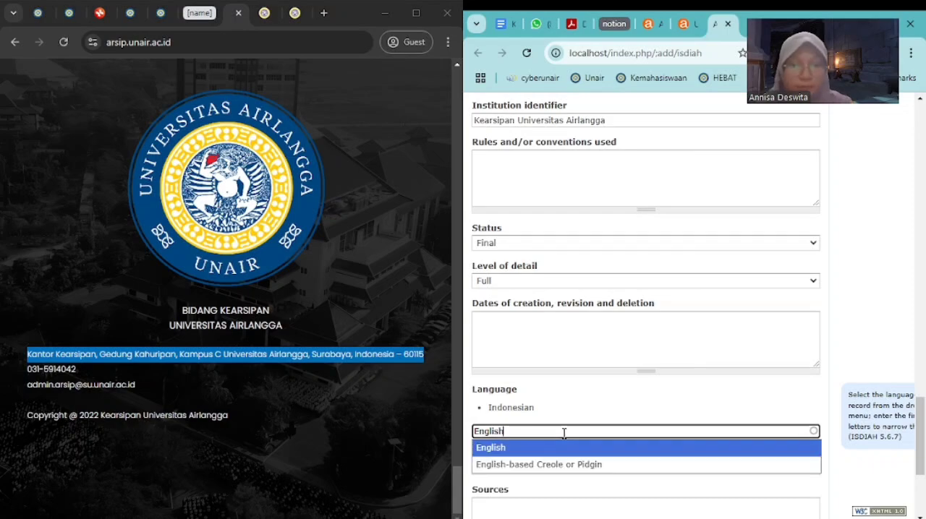
pyautogui.click(533, 450)
pyautogui.scroll(-3, 581, 424)
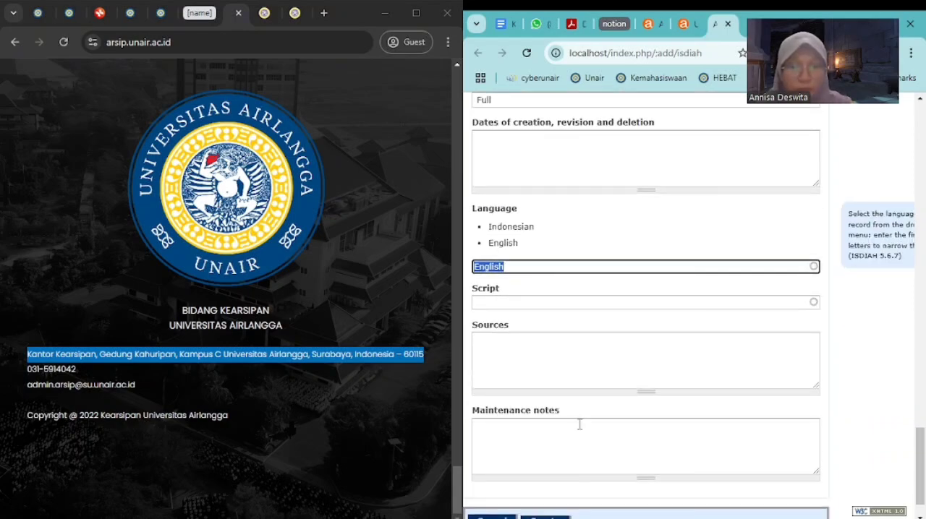
pyautogui.scroll(-1, 521, 422)
pyautogui.click(537, 481)
pyautogui.scroll(15, 577, 407)
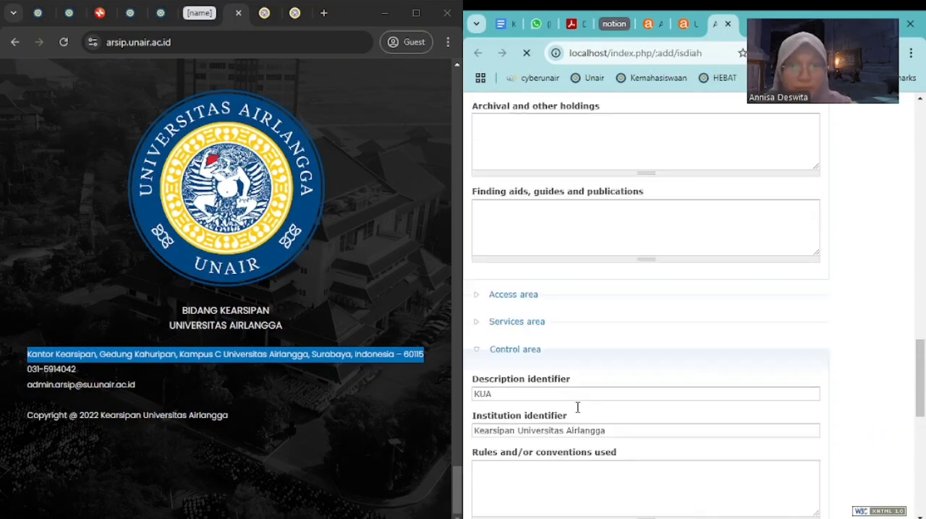
# Look through the Bidang Kearsipan home page and the Sejarah Singkat page of the arsip.unair.ac.id website
pyautogui.click(290, 444)
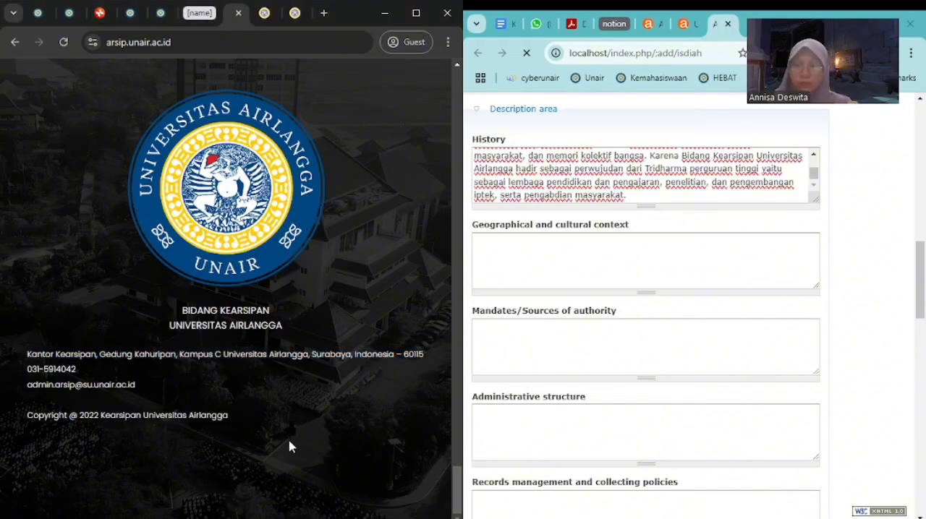
pyautogui.scroll(15, 306, 443)
pyautogui.scroll(2, 306, 443)
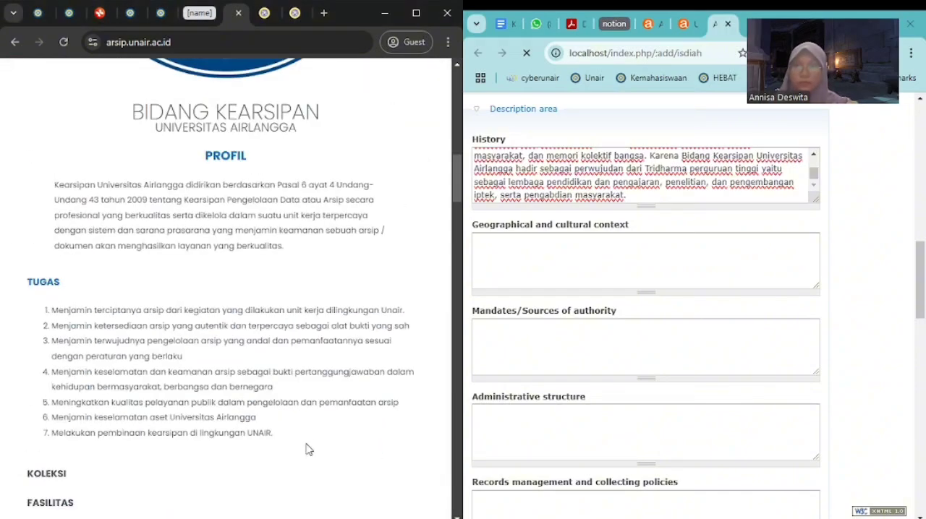
pyautogui.scroll(-8, 307, 444)
pyautogui.scroll(5, 307, 444)
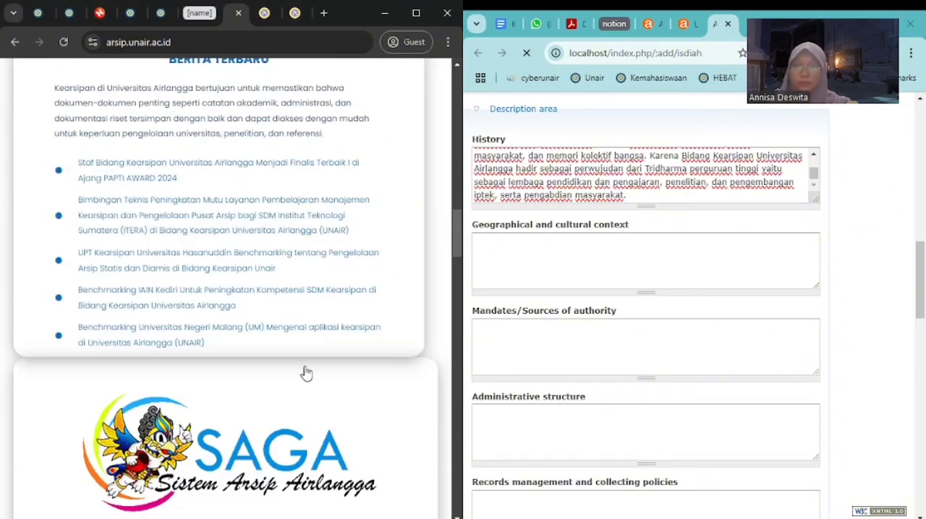
pyautogui.click(265, 13)
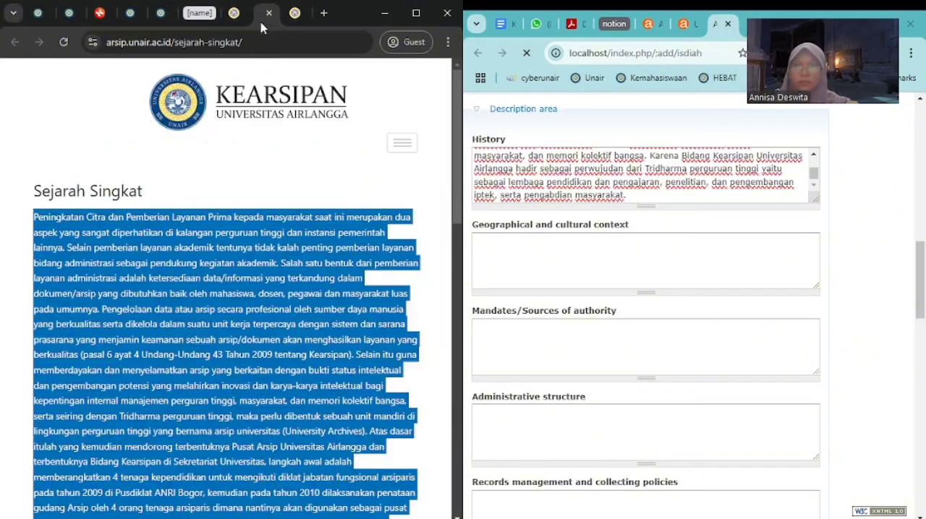
pyautogui.click(301, 291)
pyautogui.scroll(-4, 301, 291)
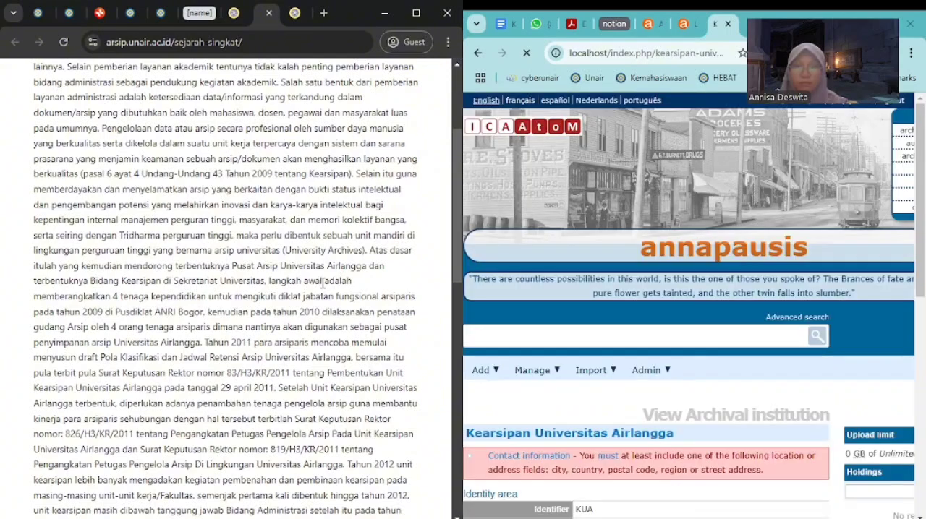
pyautogui.scroll(-3, 323, 284)
# Review the saved Kearsipan Universitas Airlangga record from its Identity area to its Control area, alongside the institution's history page
pyautogui.scroll(-3, 630, 391)
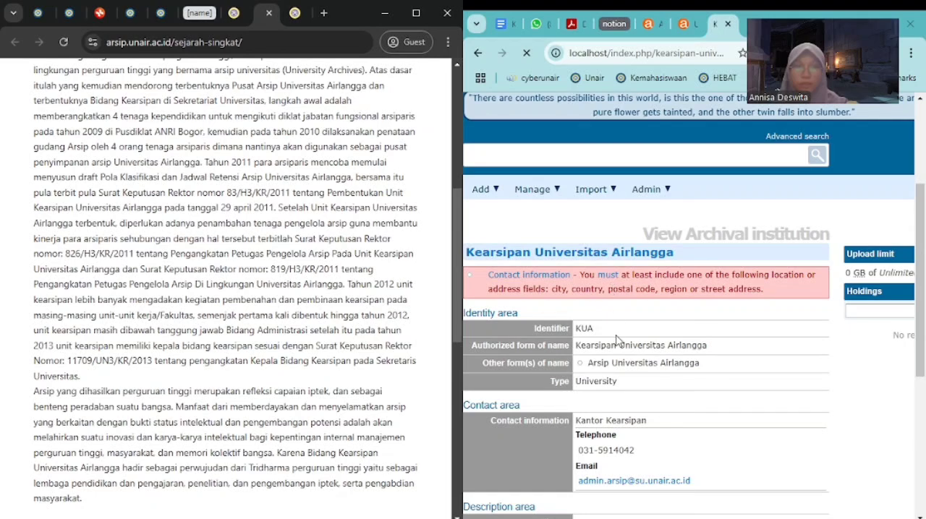
pyautogui.scroll(-4, 619, 342)
pyautogui.scroll(5, 619, 342)
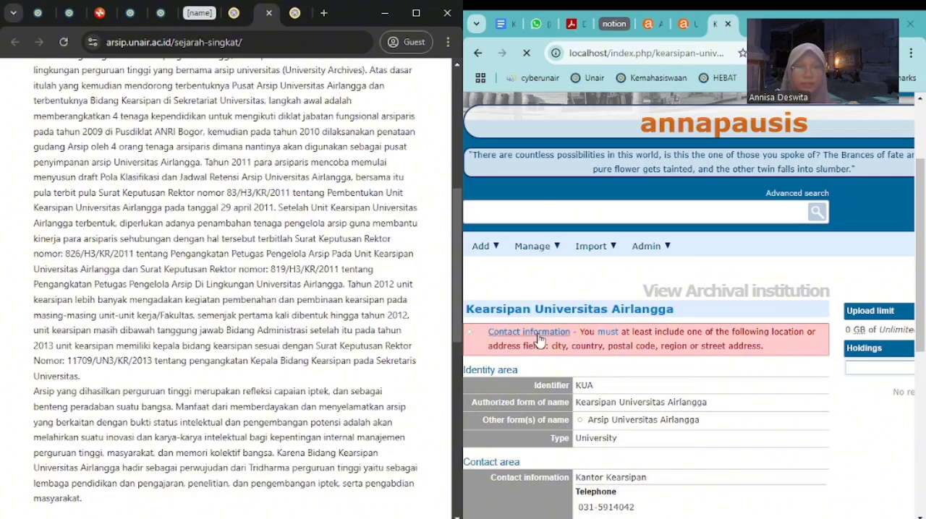
pyautogui.scroll(-5, 537, 340)
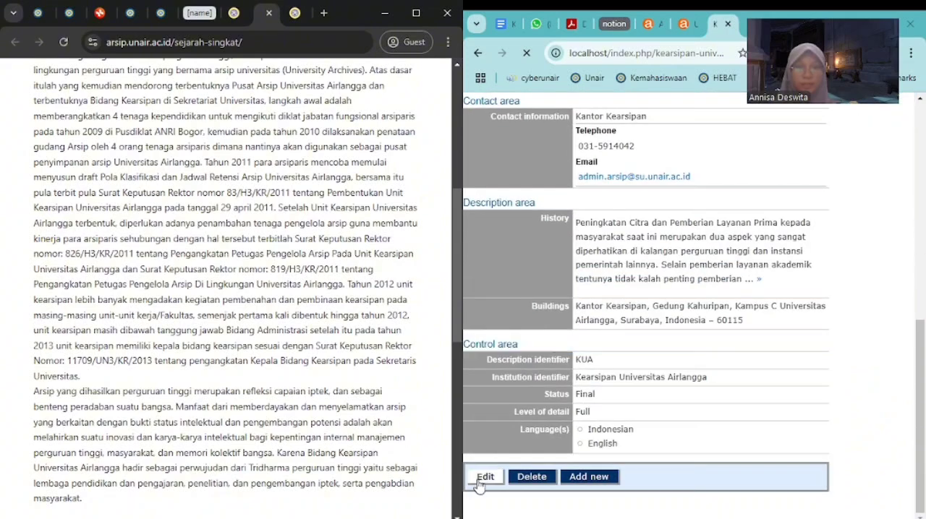
pyautogui.scroll(-3, 383, 408)
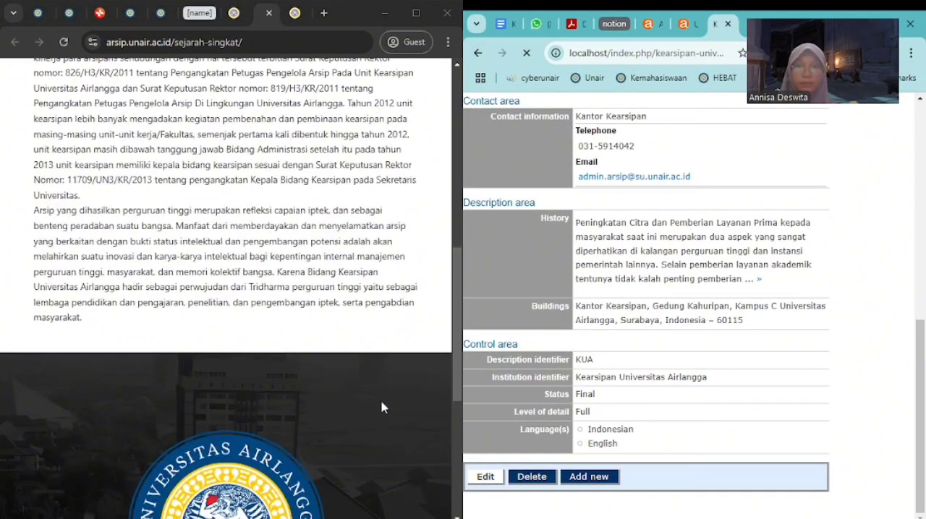
pyautogui.scroll(3, 366, 409)
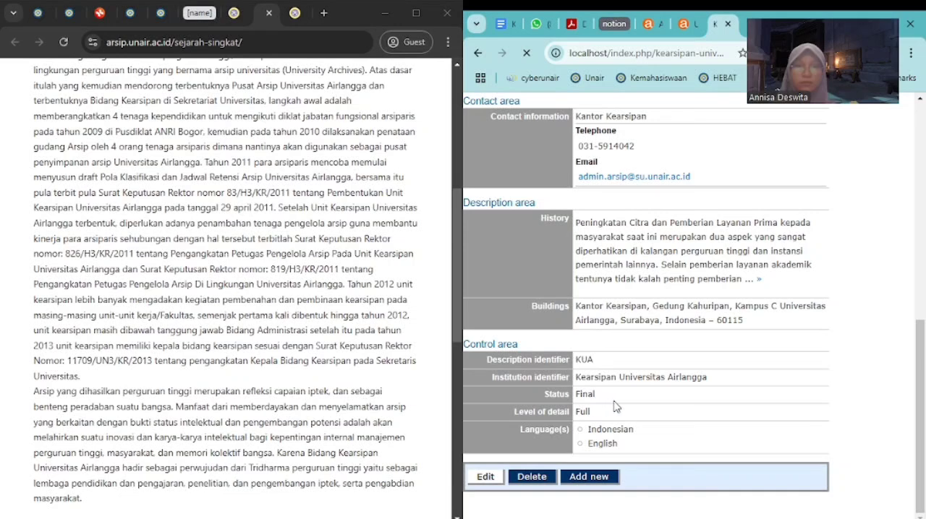
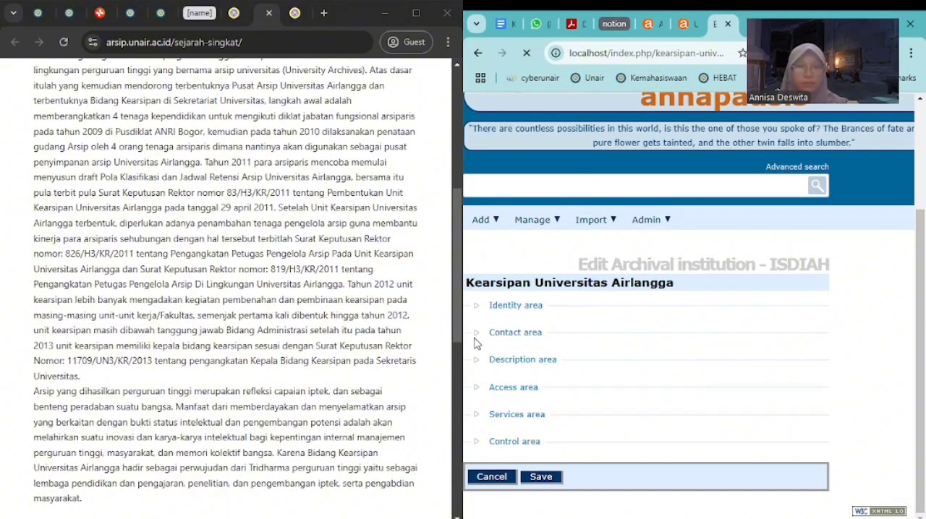
# Copy the office's street address and telephone lines from the website footer into the Kantor Kearsipan contact's street address
pyautogui.click(481, 334)
pyautogui.scroll(-2, 555, 354)
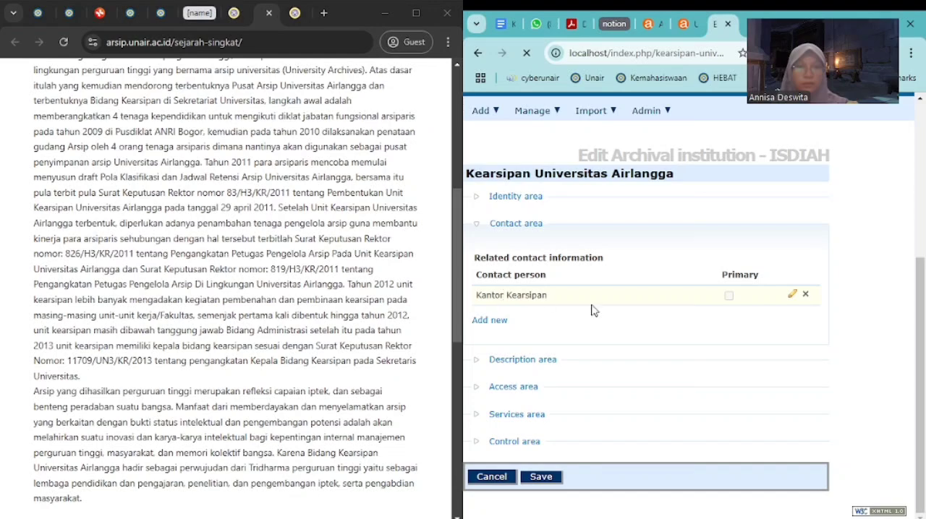
pyautogui.click(793, 294)
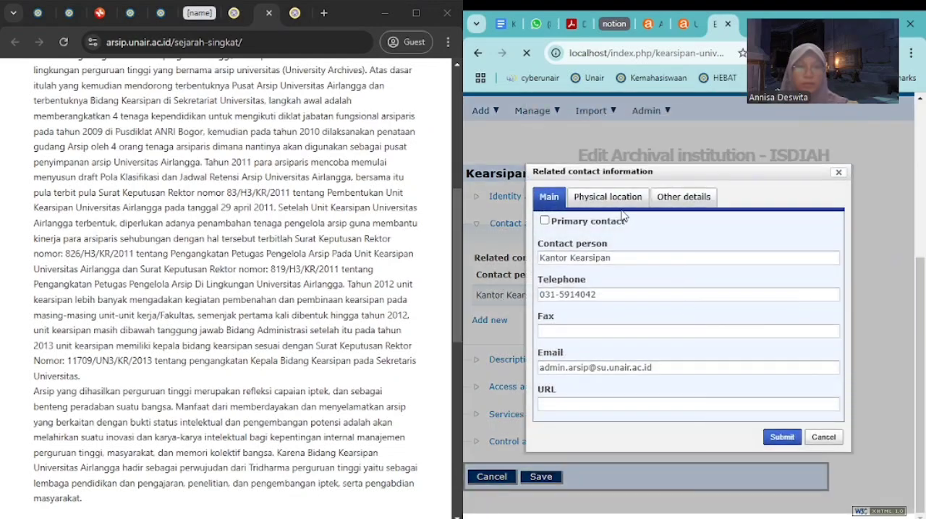
pyautogui.click(607, 197)
pyautogui.scroll(-5, 286, 333)
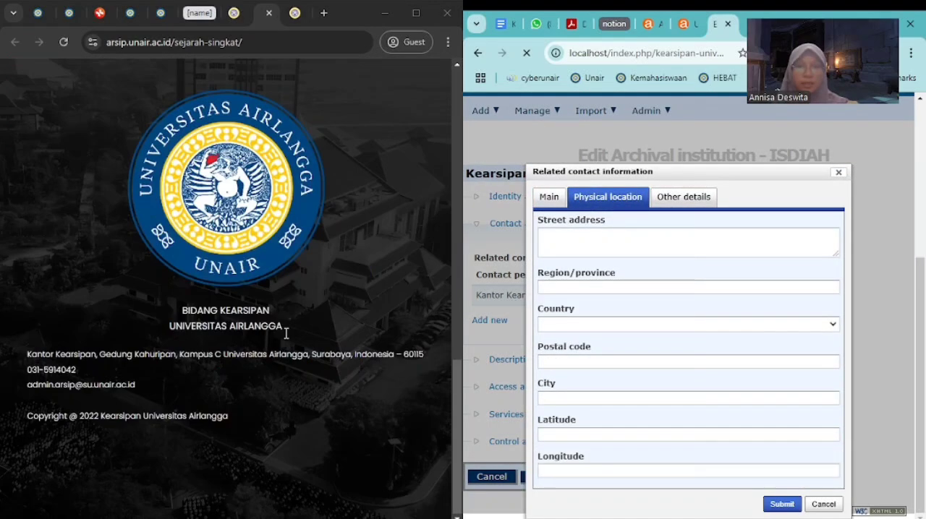
pyautogui.moveTo(29, 354)
pyautogui.mouseDown()
pyautogui.moveTo(347, 382)
pyautogui.moveTo(84, 373)
pyautogui.moveTo(29, 356)
pyautogui.mouseUp()
pyautogui.hotkey('ctrl', 'c')
pyautogui.click(83, 370)
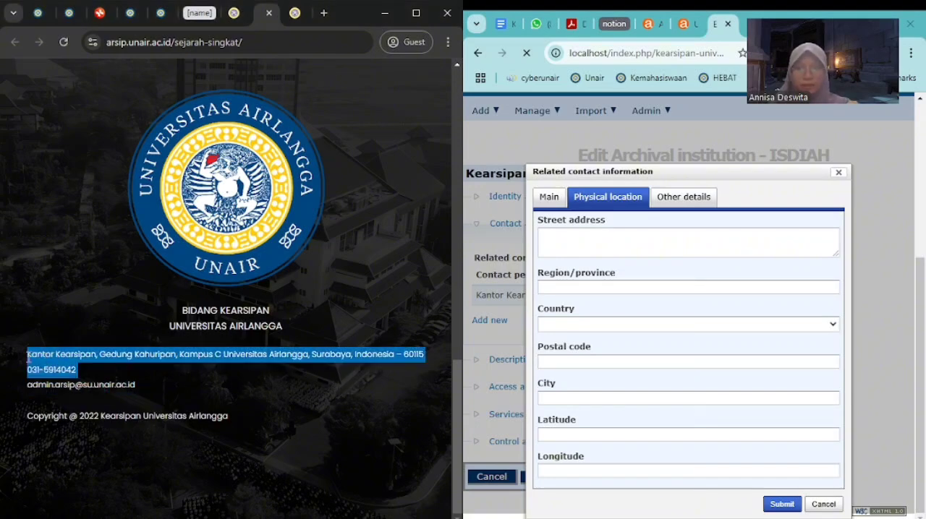
pyautogui.click(587, 239)
pyautogui.hotkey('ctrl', 'v')
# Set the contact's region/province to Jawa Timur and its country to Indonesia
pyautogui.click(591, 288)
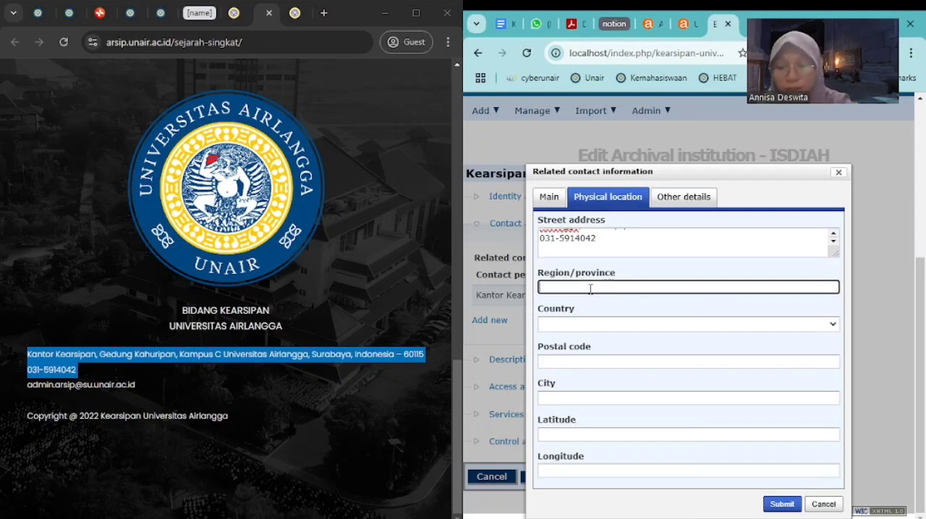
pyautogui.write('Jaw')
pyautogui.press('BackSpace')
pyautogui.press('BackSpace')
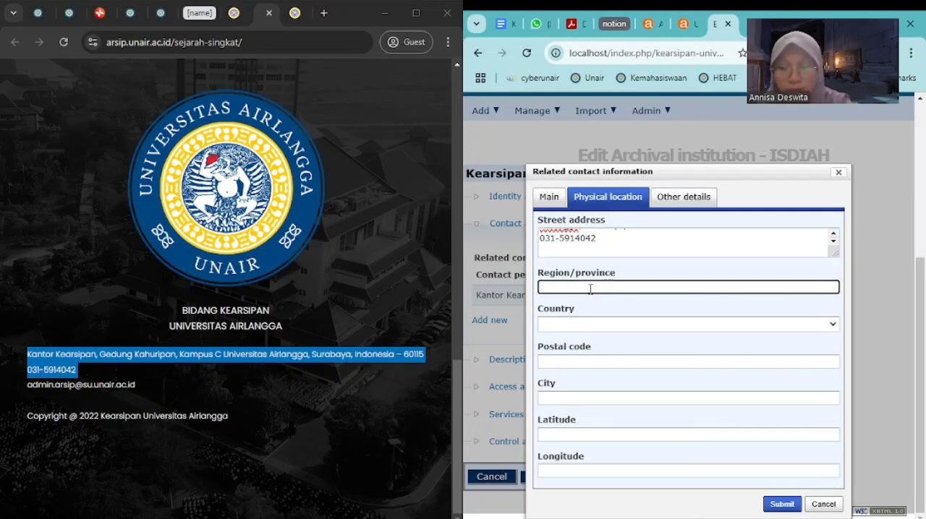
pyautogui.press('BackSpace')
pyautogui.write('Jawa Timur')
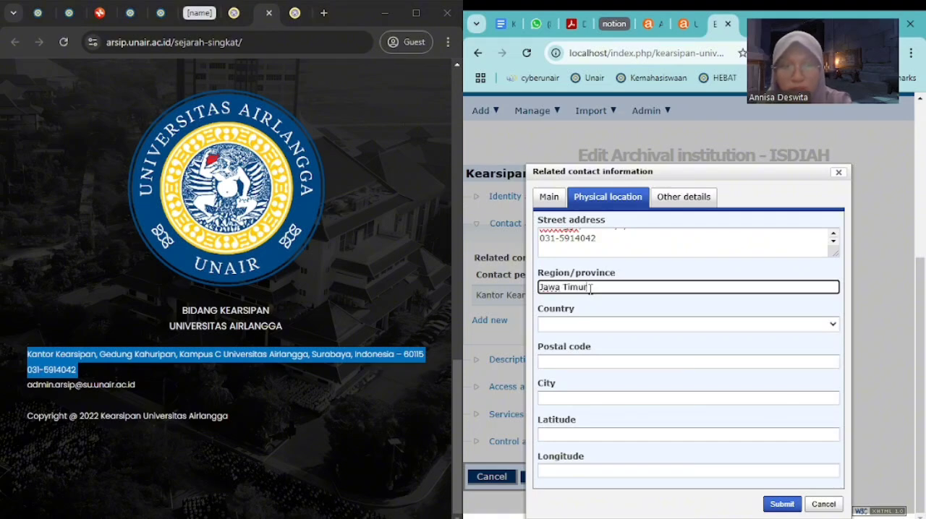
pyautogui.click(595, 325)
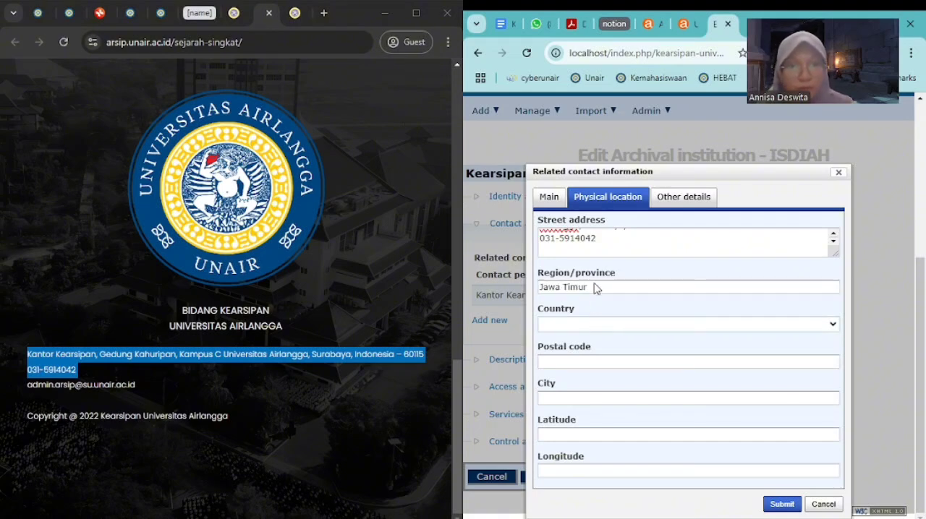
pyautogui.write('indo')
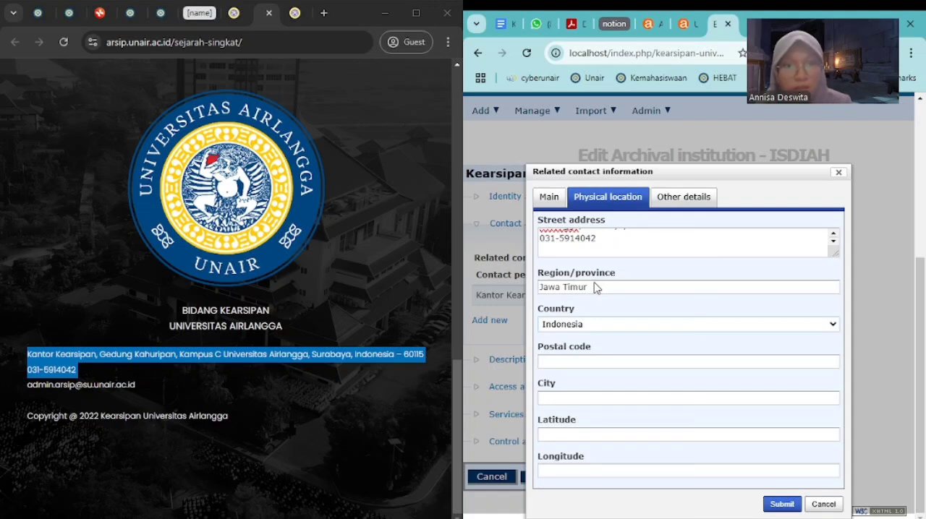
# Enter the office's postal code and set the contact's city to Surabaya
pyautogui.click(581, 361)
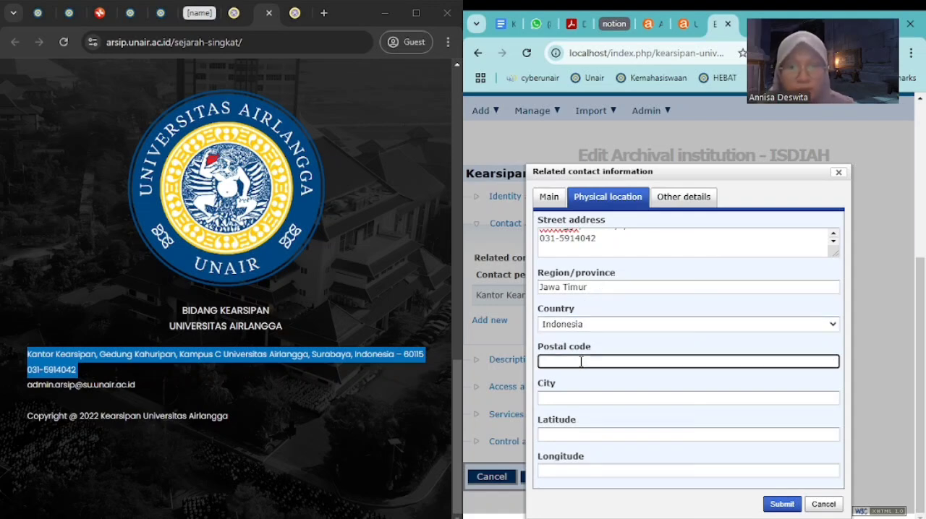
pyautogui.write('60115')
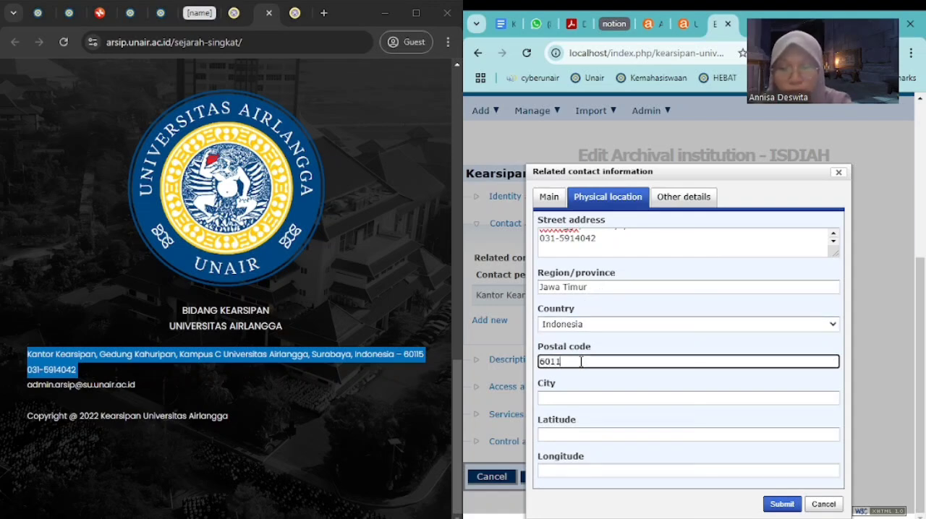
pyautogui.click(574, 391)
pyautogui.write('S')
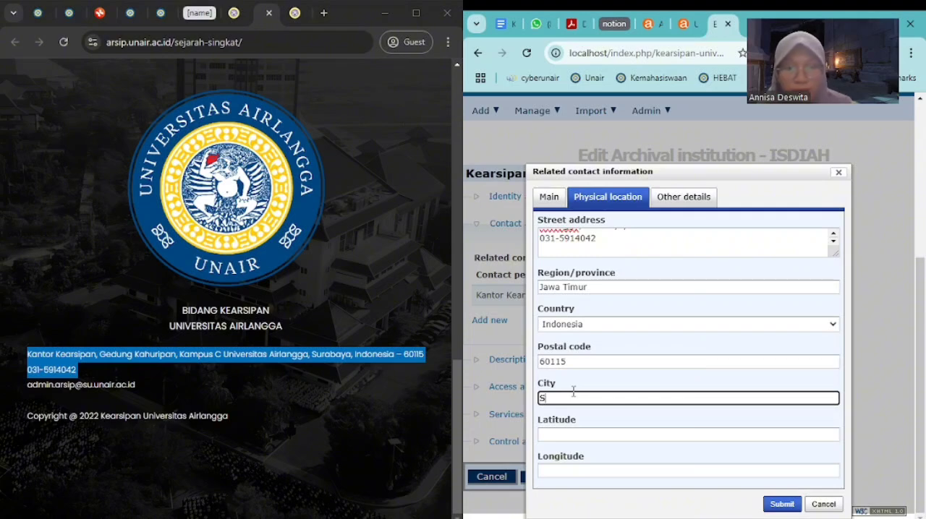
pyautogui.write('urabaa')
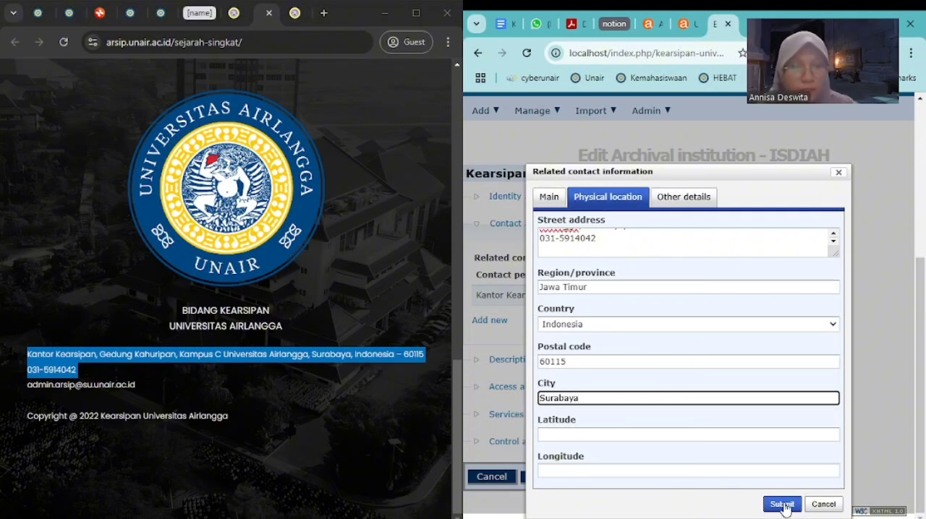
# Submit the contact details, save the Kearsipan Universitas Airlangga record and check its Identity and Contact areas
pyautogui.click(696, 198)
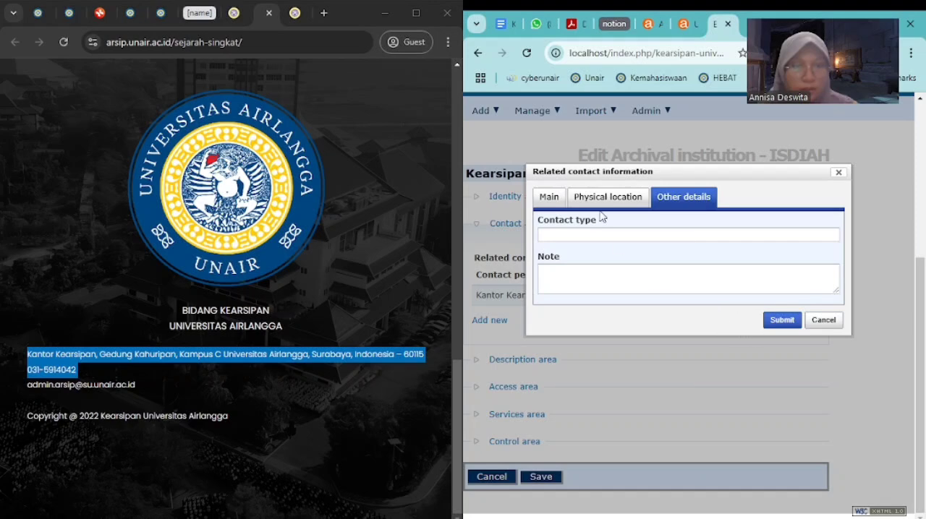
pyautogui.click(813, 320)
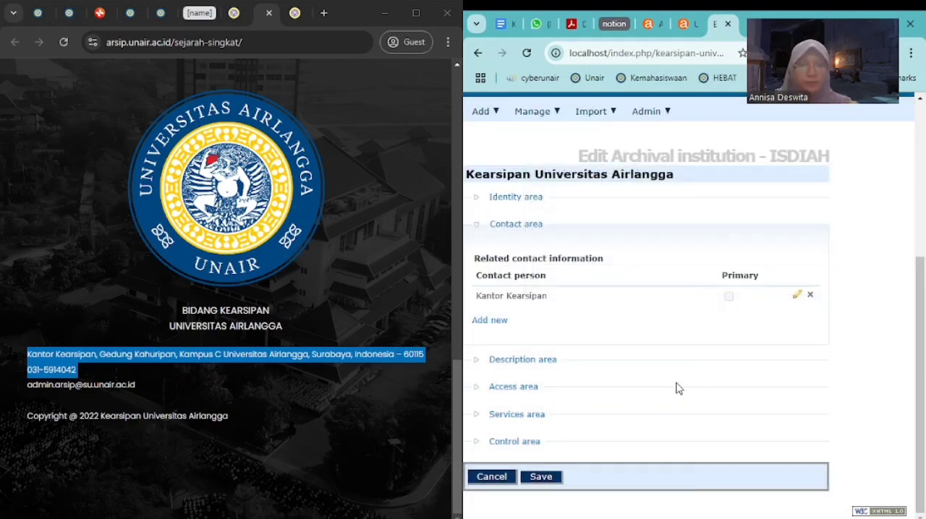
pyautogui.click(555, 476)
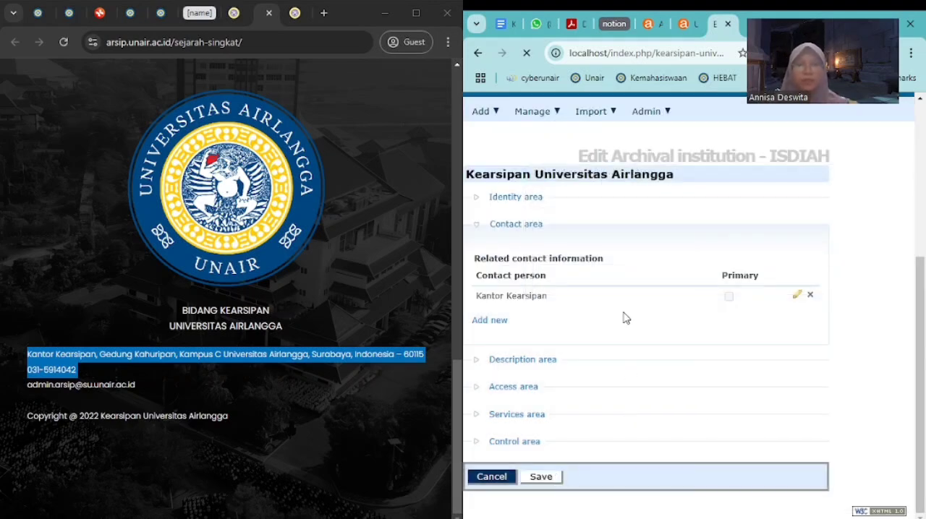
pyautogui.scroll(3, 569, 402)
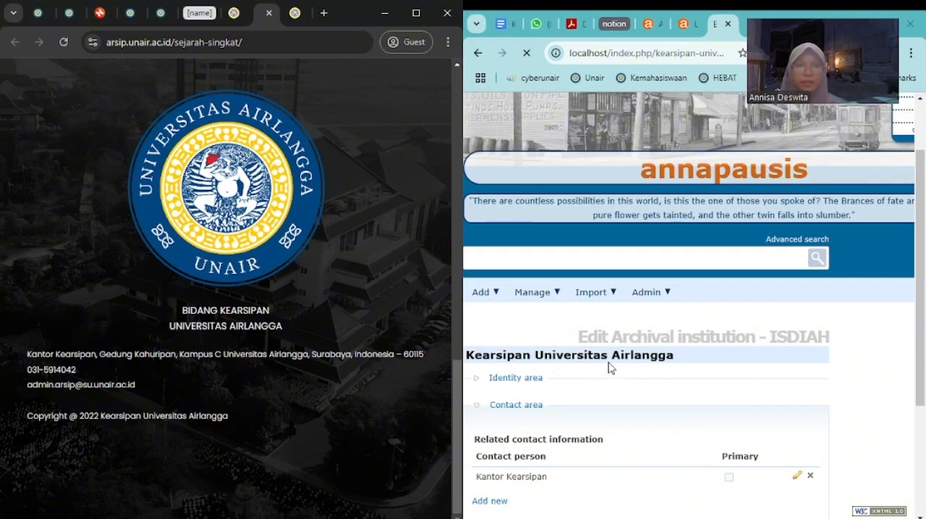
pyautogui.scroll(-3, 608, 368)
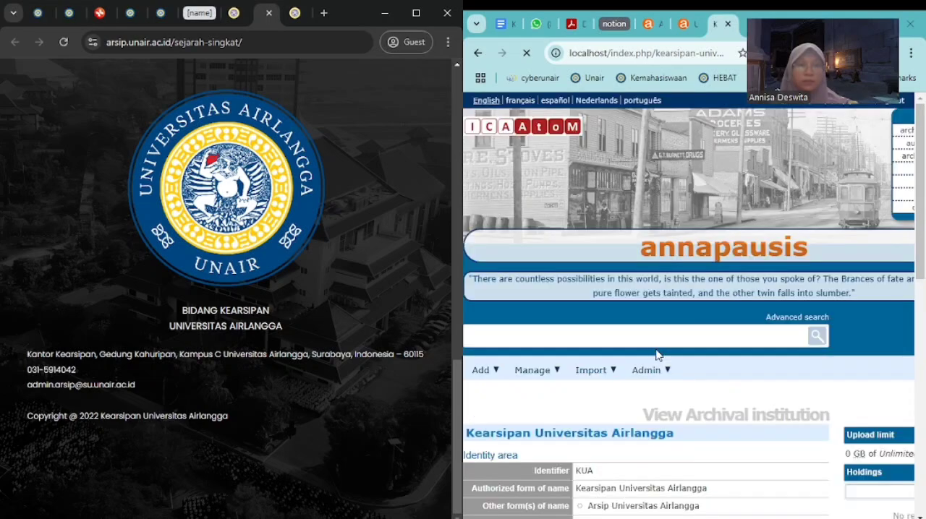
pyautogui.scroll(-7, 658, 355)
pyautogui.scroll(3, 641, 406)
pyautogui.scroll(1, 642, 410)
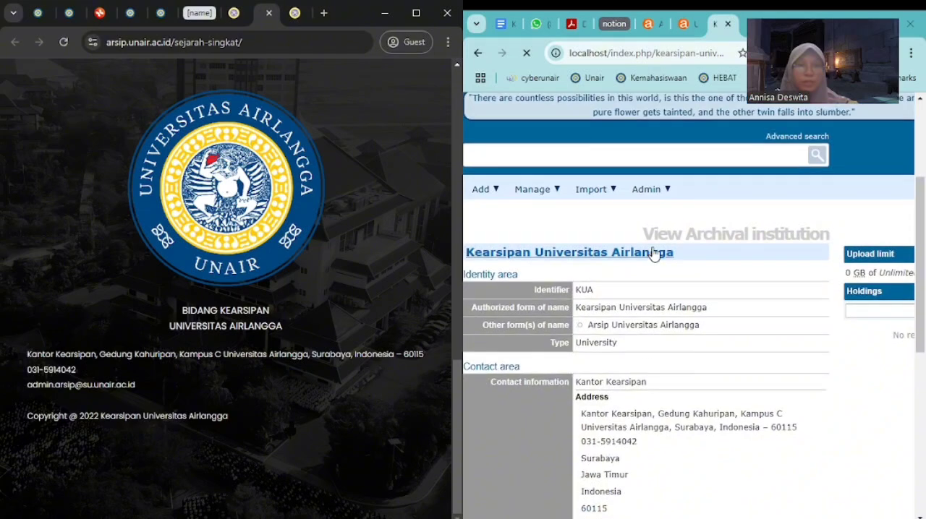
# Return to the untitled ISAD archival description and enter HK.02 as its identifier
pyautogui.click(648, 32)
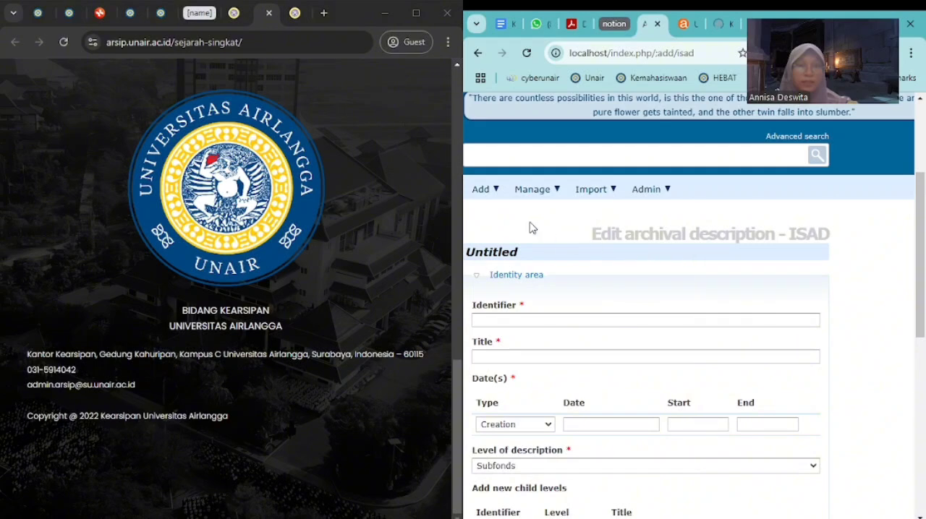
pyautogui.click(485, 190)
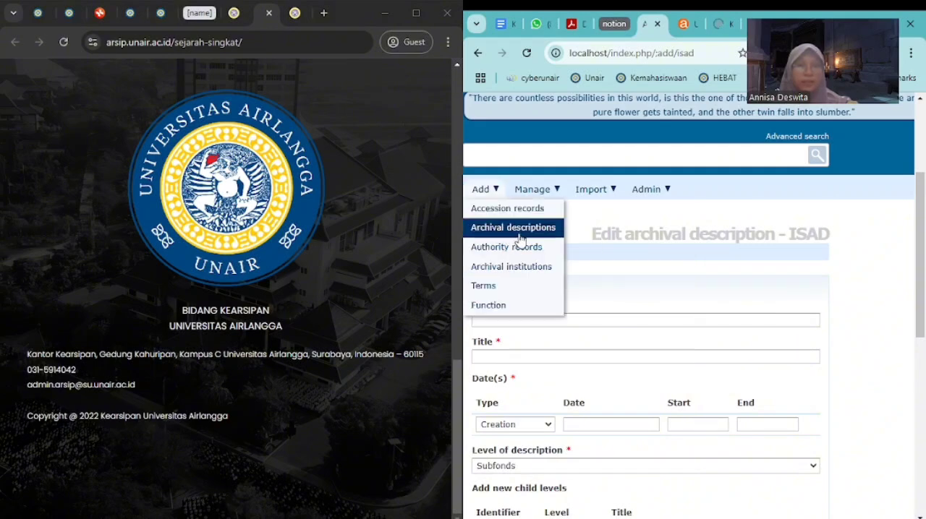
pyautogui.click(872, 282)
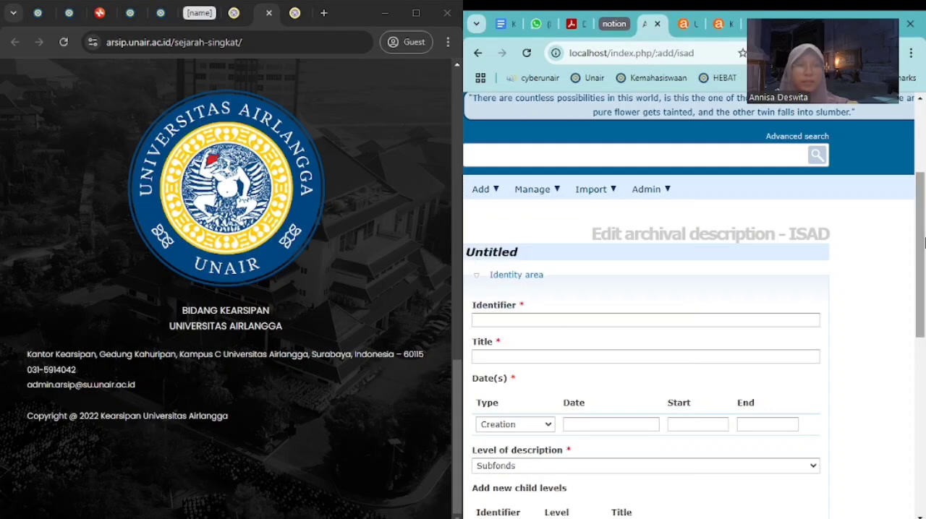
pyautogui.scroll(-1, 920, 267)
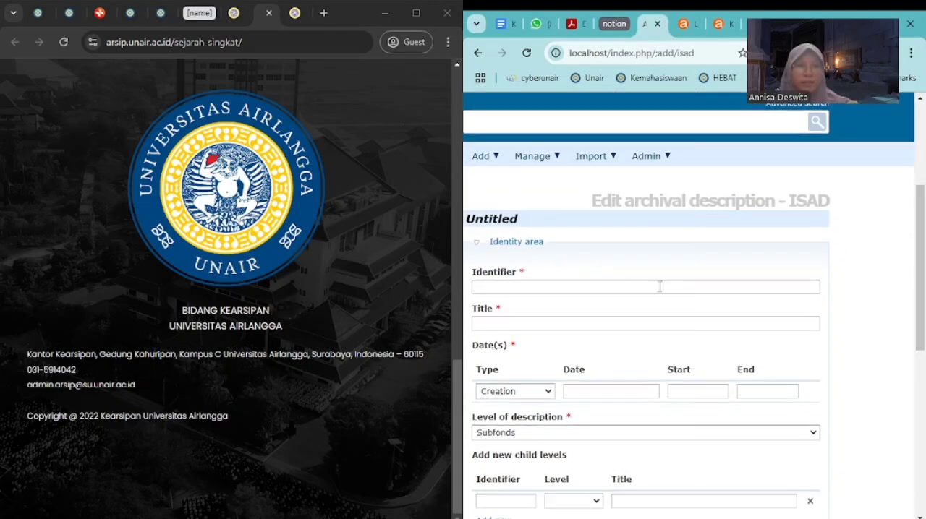
pyautogui.click(554, 289)
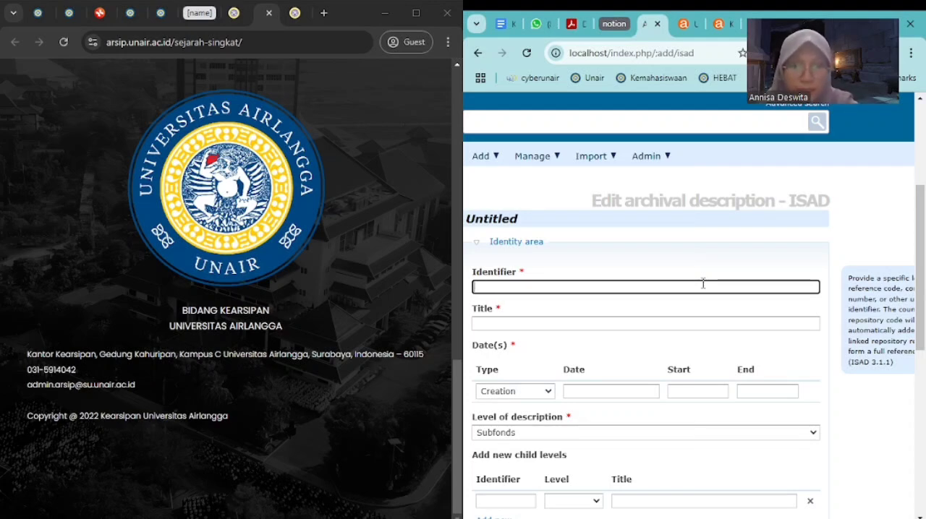
pyautogui.write('HK')
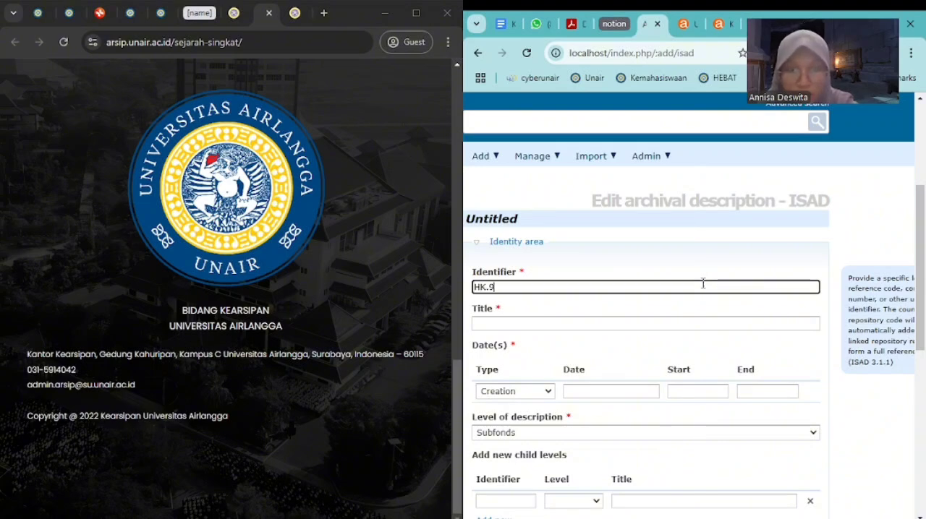
pyautogui.write('.02')
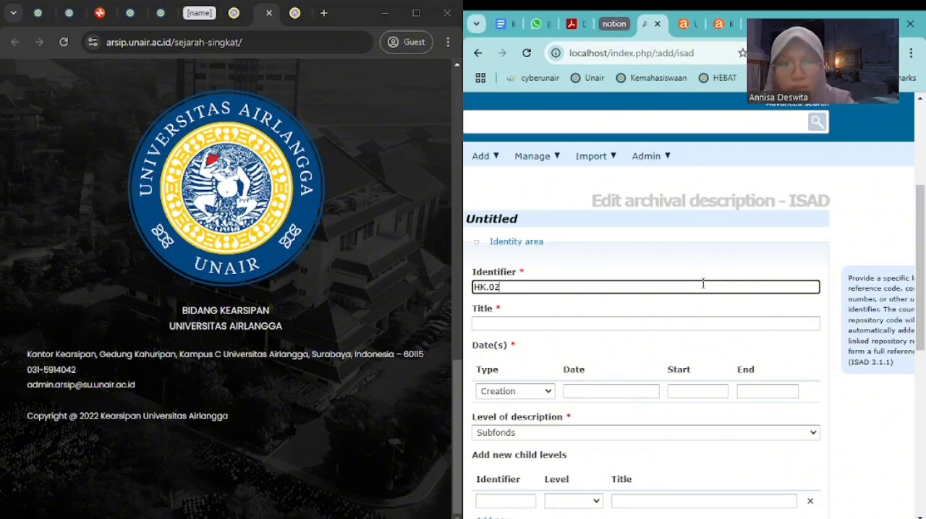
# Title the archival description "Denah Lantai 1 Pembangunan Gedung TDRC"
pyautogui.click(679, 325)
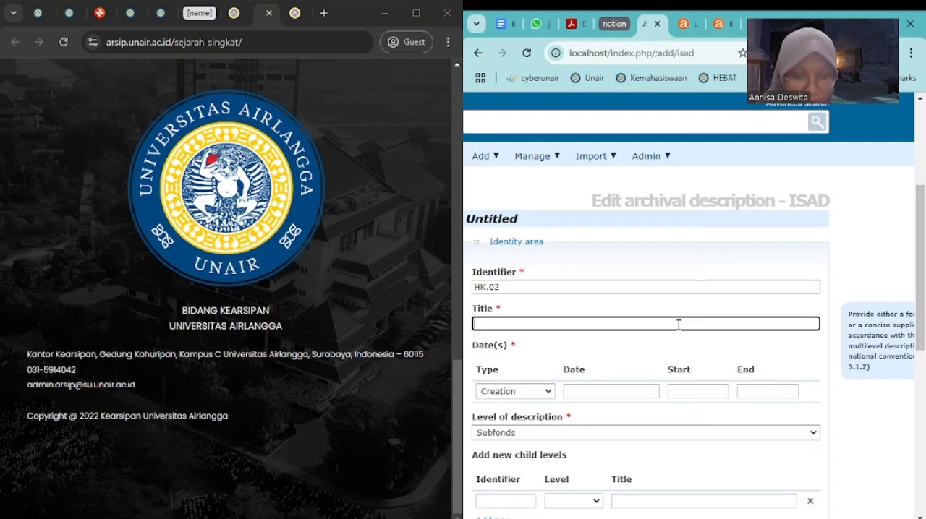
pyautogui.write('Denah ')
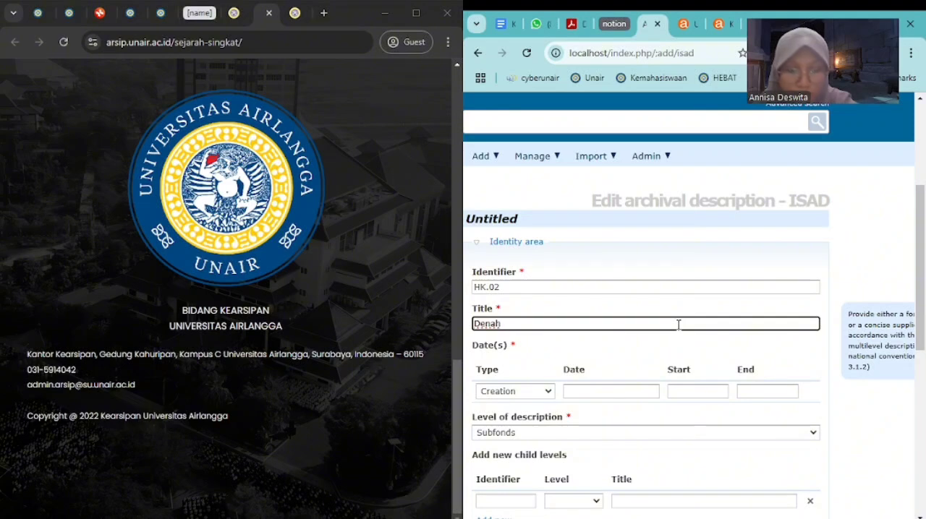
pyautogui.write('Lantai ')
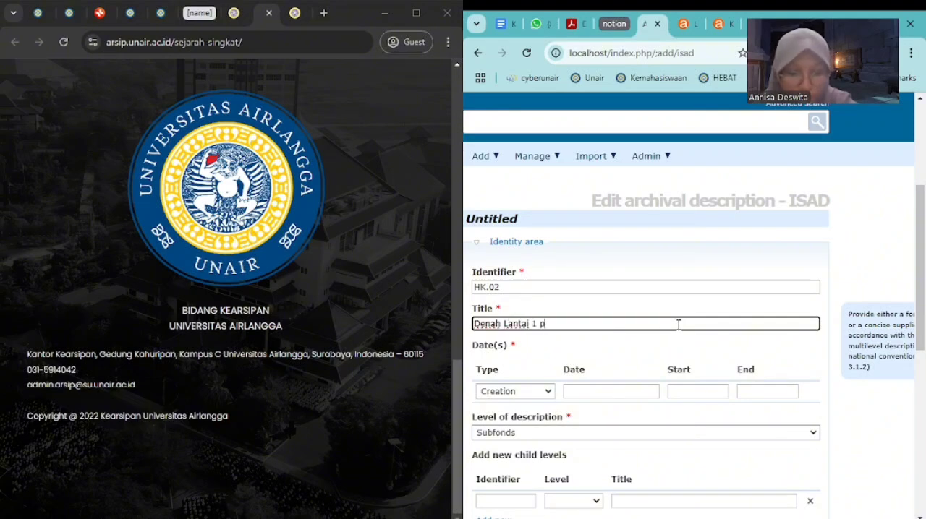
pyautogui.write('1 Pembangunan ')
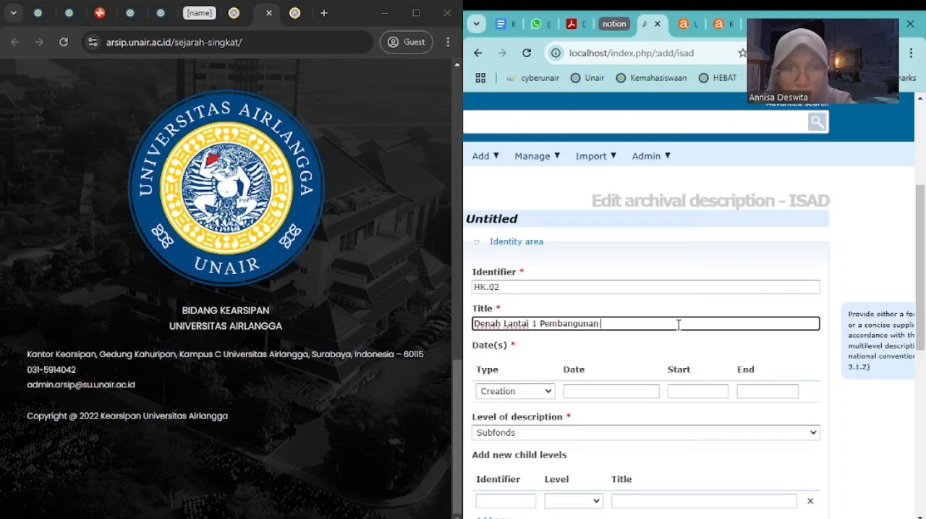
pyautogui.write('Gedung TDRC')
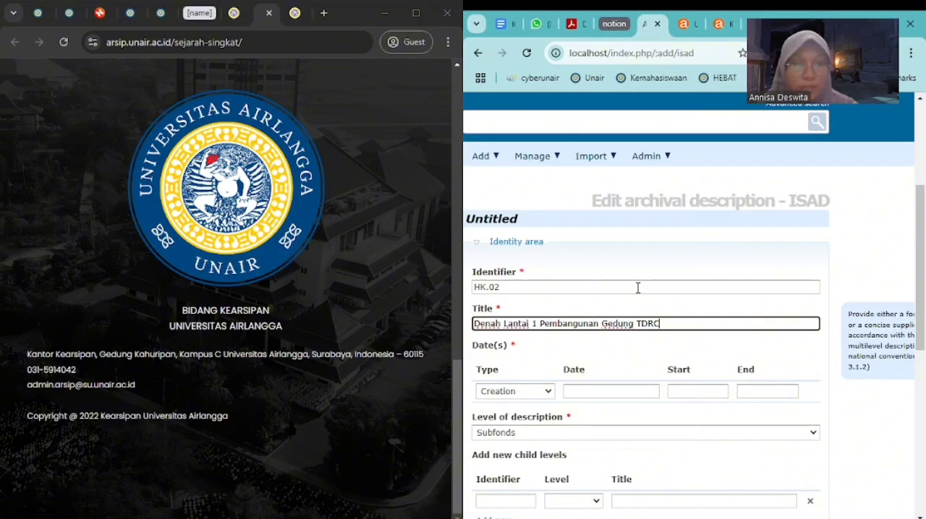
# Set the archival description's creation date to 17-04-1994, with 1994 as both the start and end year
pyautogui.scroll(-1, 810, 269)
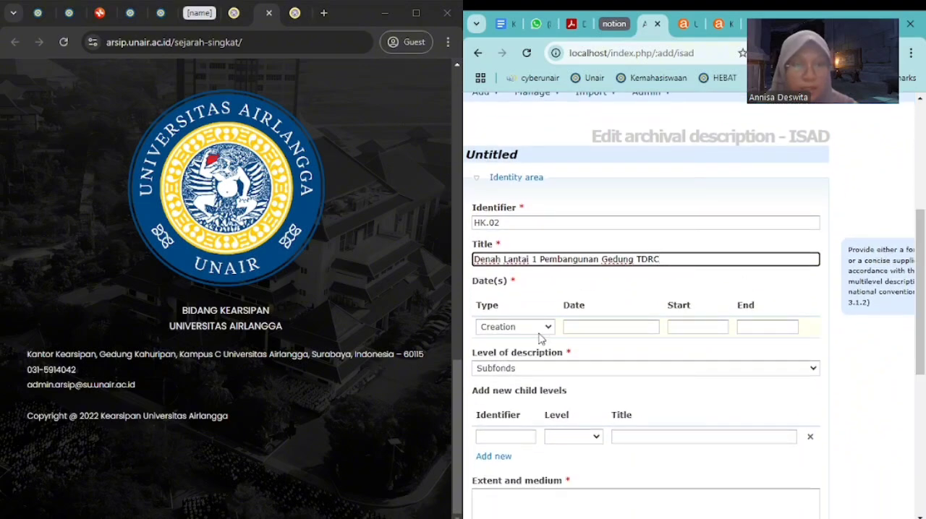
pyautogui.click(539, 338)
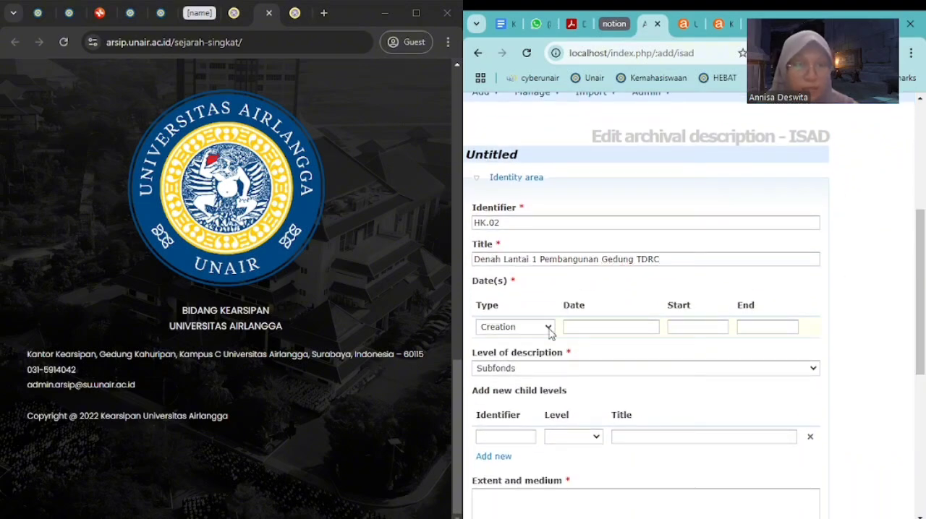
pyautogui.click(594, 327)
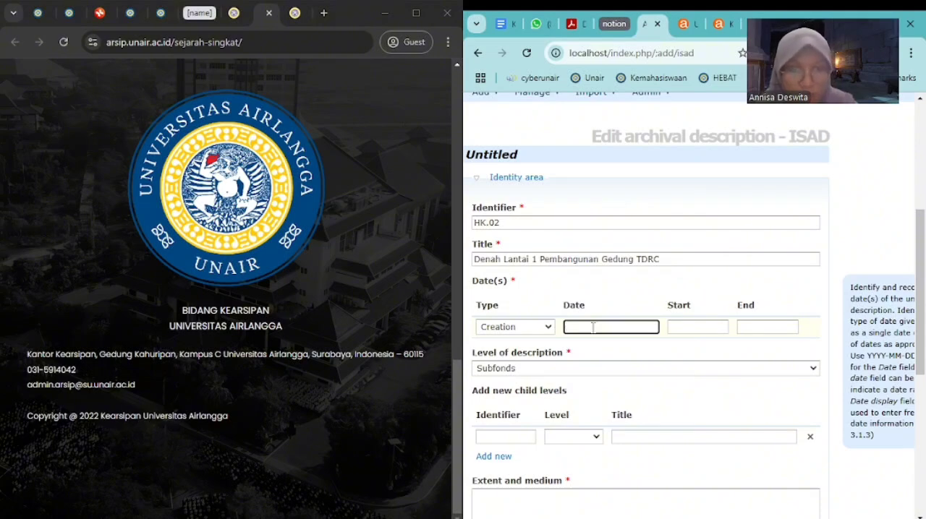
pyautogui.write('17-0')
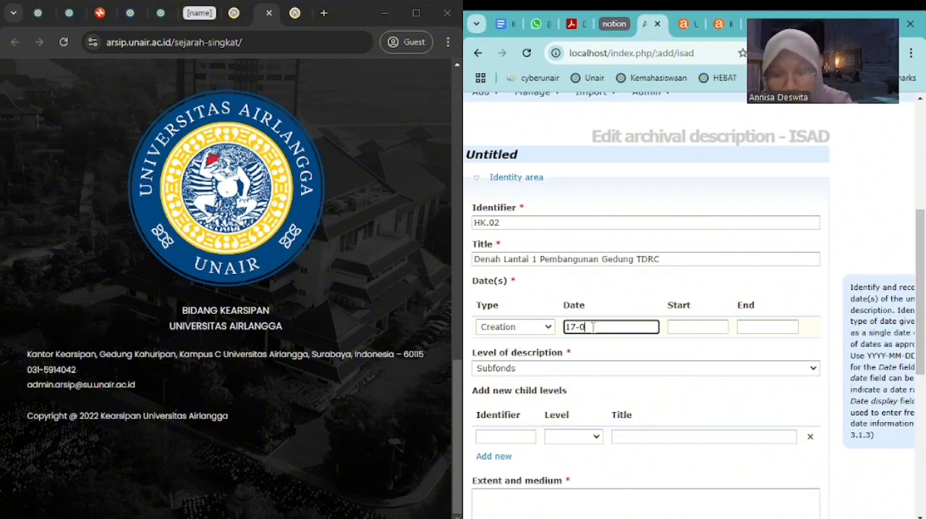
pyautogui.write('4')
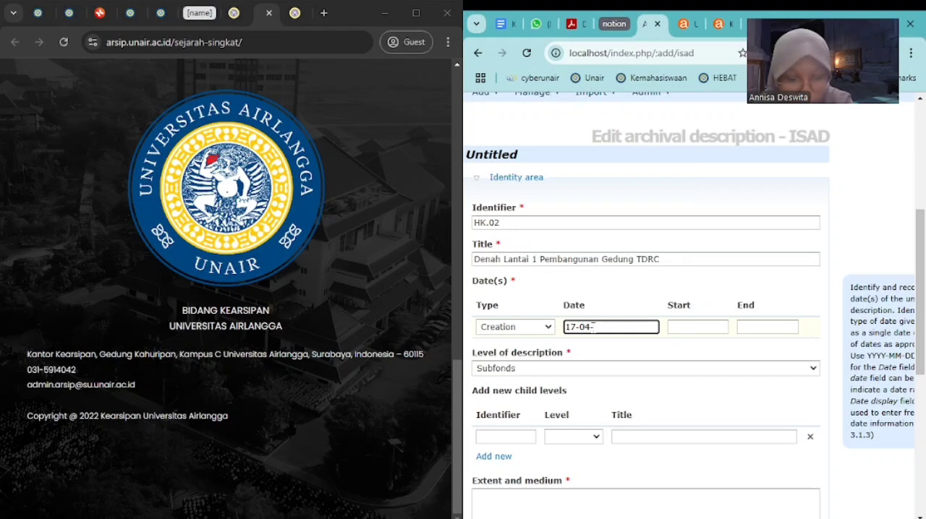
pyautogui.write('-1994')
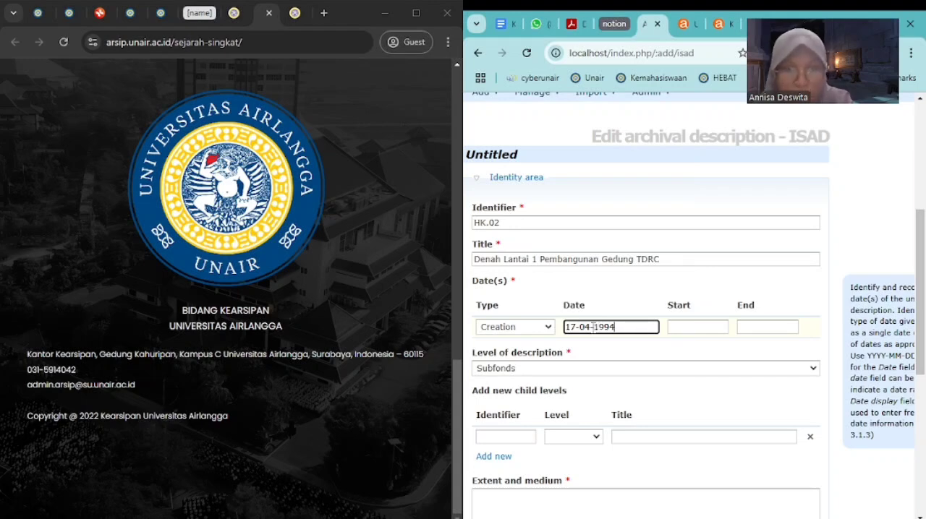
pyautogui.click(693, 309)
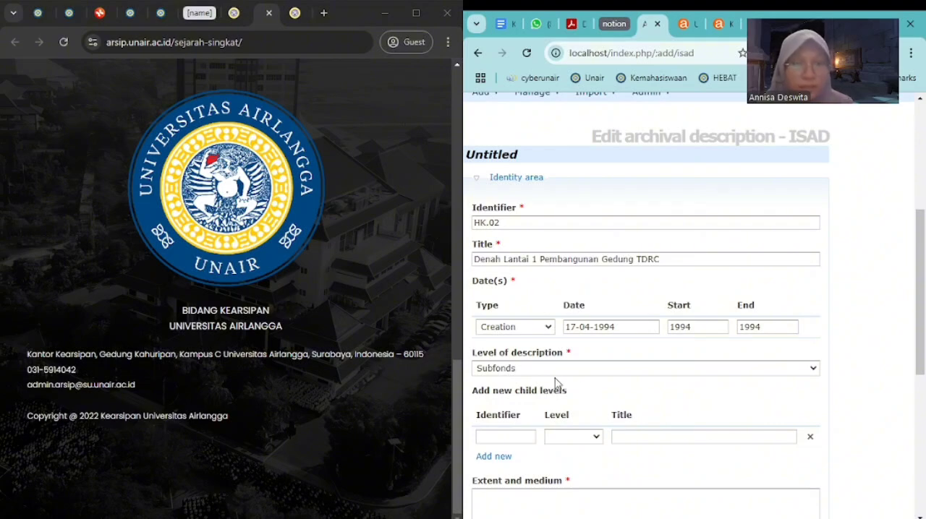
# Set the first child level to Fonds and title it "Rektorat II"
pyautogui.scroll(-3, 560, 365)
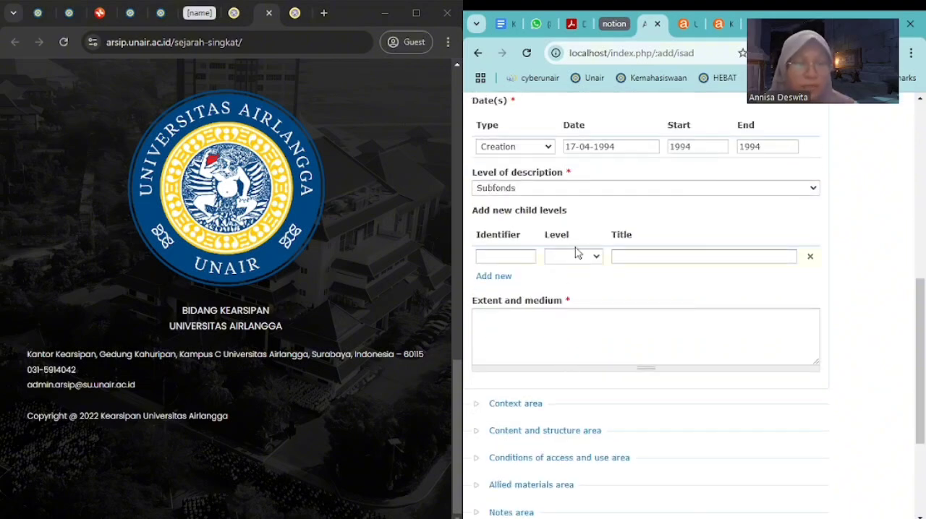
pyautogui.click(527, 255)
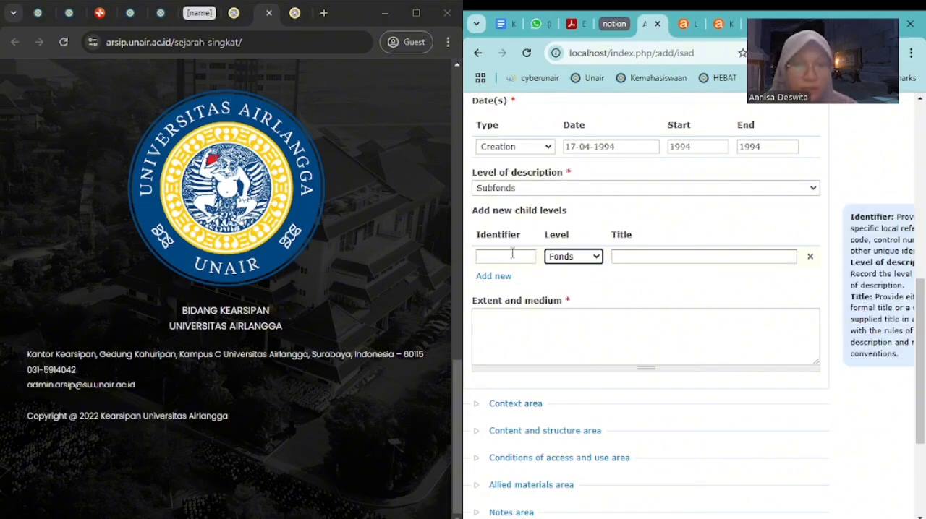
pyautogui.click(640, 255)
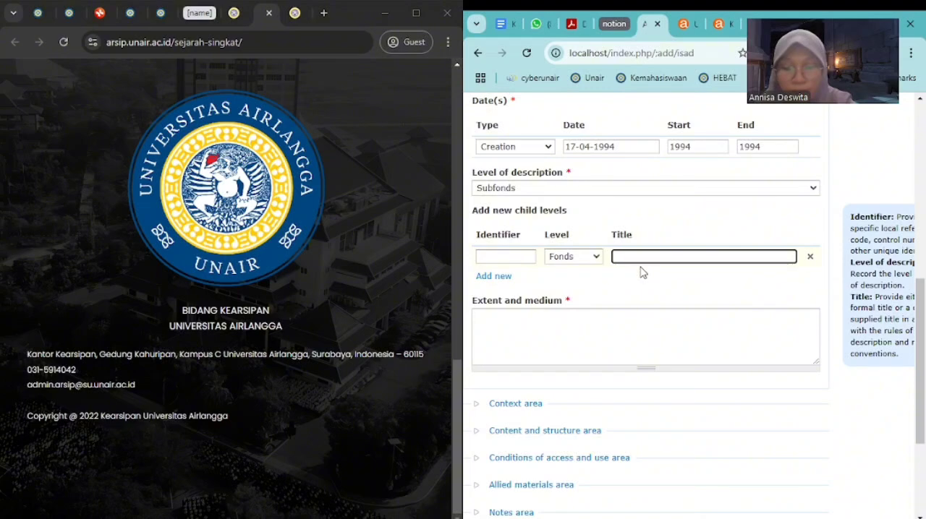
pyautogui.write('Retora')
pyautogui.press('BackSpace')
pyautogui.press('BackSpace')
pyautogui.press('BackSpace')
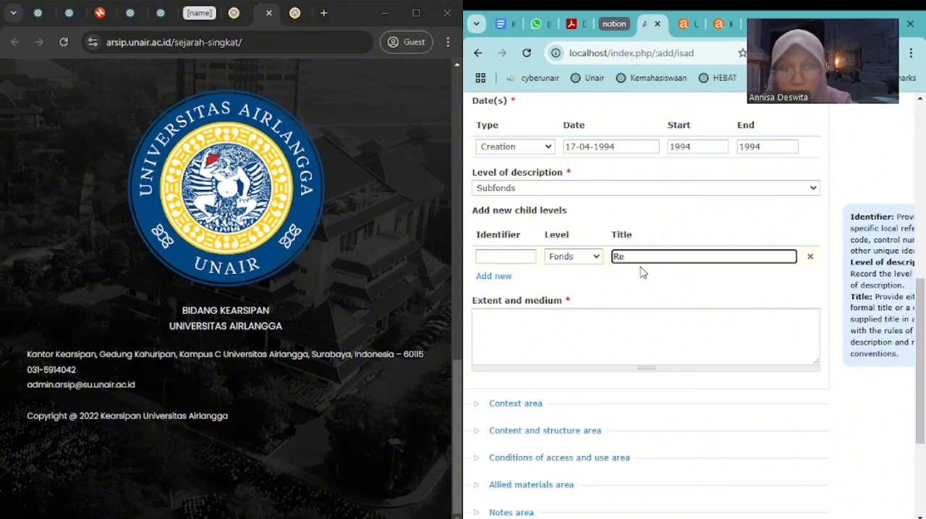
pyautogui.write('ktorat')
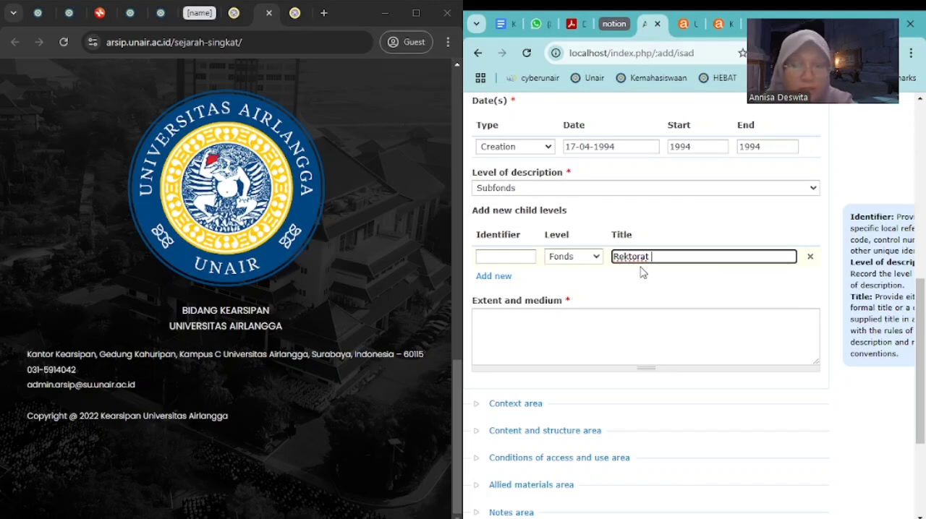
pyautogui.write('2')
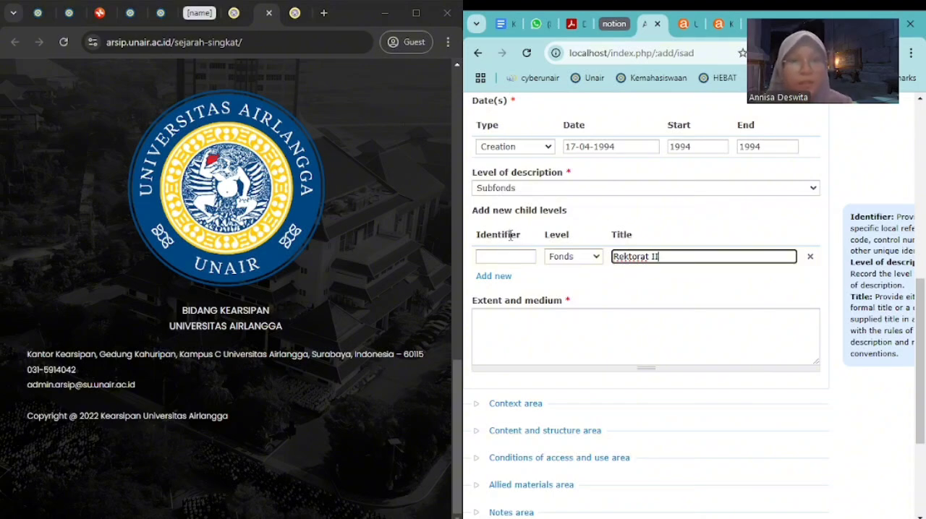
# Enter PR.II as the identifier of the Rektorat II child level
pyautogui.click(500, 257)
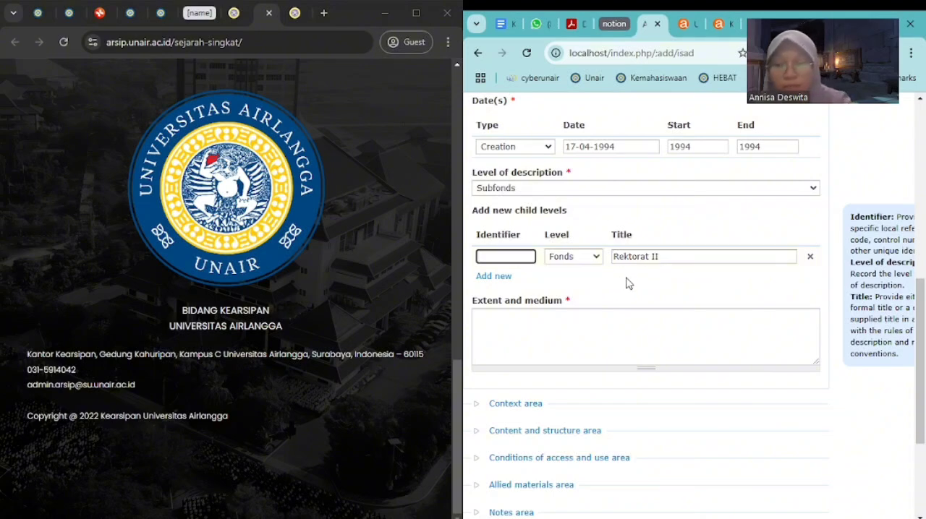
pyautogui.write('PR')
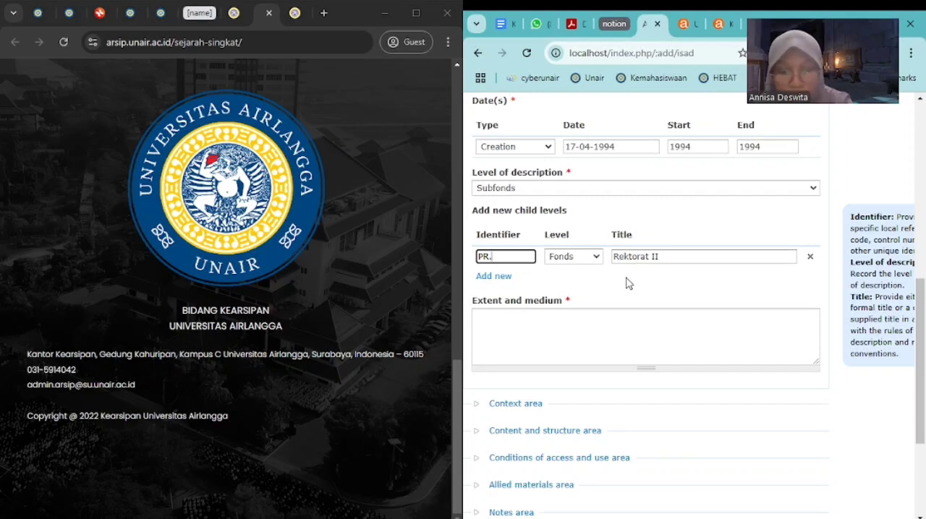
pyautogui.write('.II')
pyautogui.scroll(-2, 624, 282)
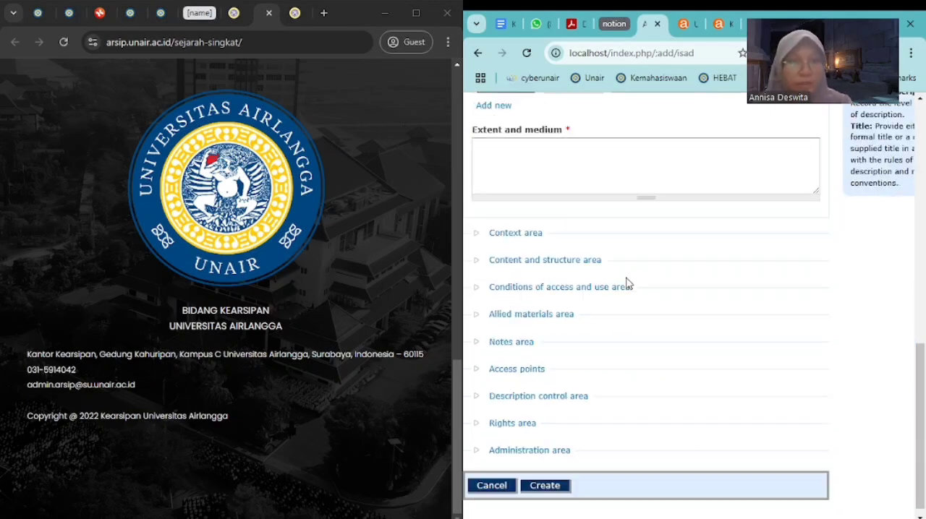
pyautogui.scroll(2, 605, 263)
# Add a second child level of type File titled "Tropical Disease Research Center"
pyautogui.click(502, 280)
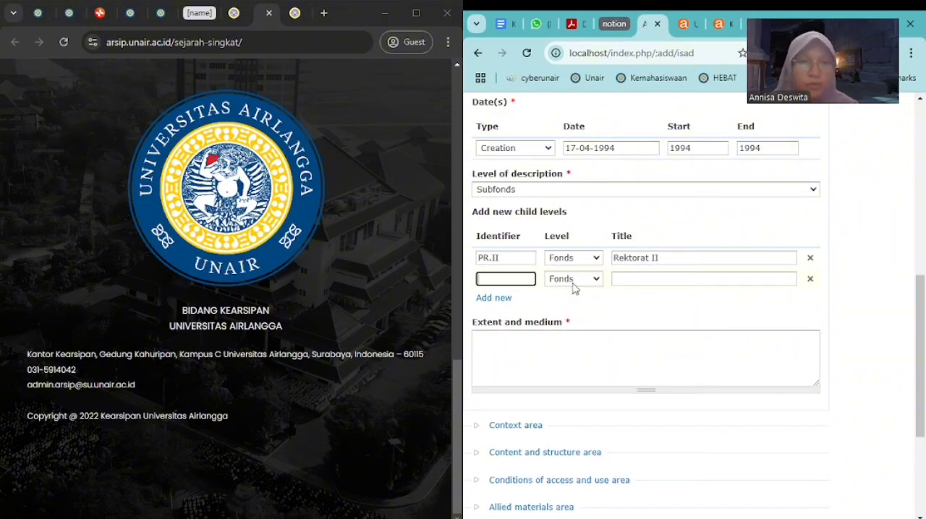
pyautogui.click(573, 283)
pyautogui.click(568, 341)
pyautogui.click(655, 280)
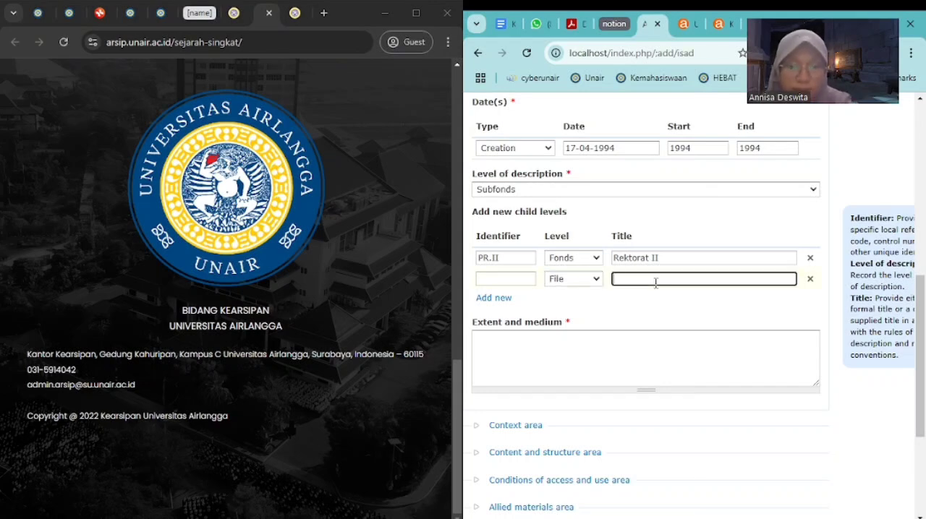
pyautogui.write('Tropica')
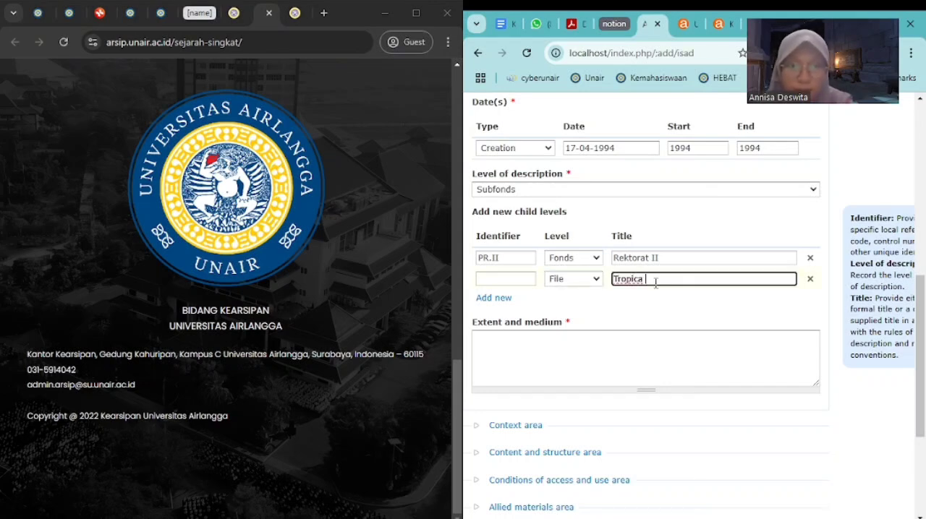
pyautogui.press('BackSpace')
pyautogui.write('l Disease ')
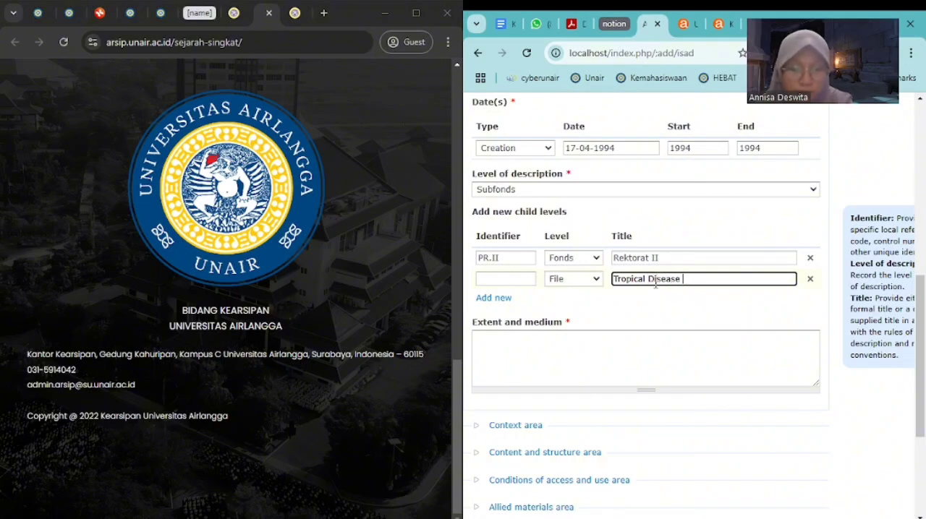
pyautogui.write('Research C')
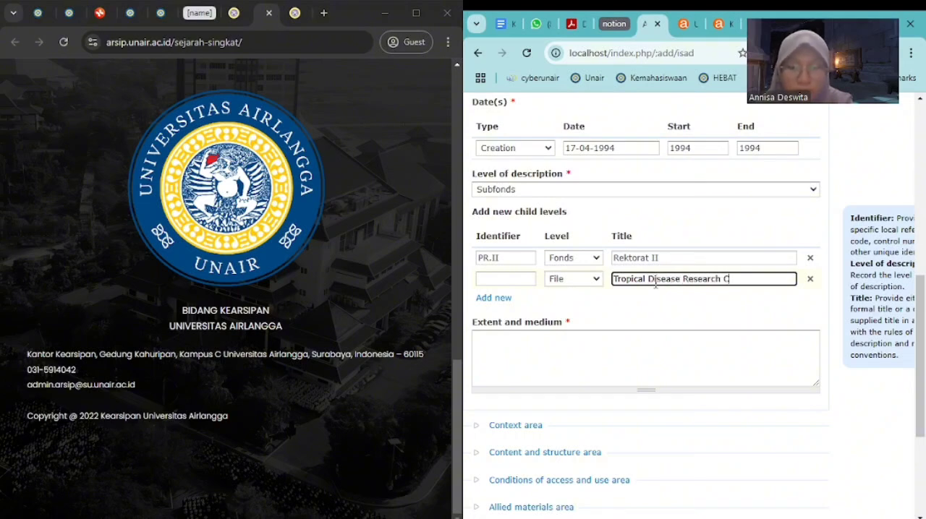
pyautogui.write('enter')
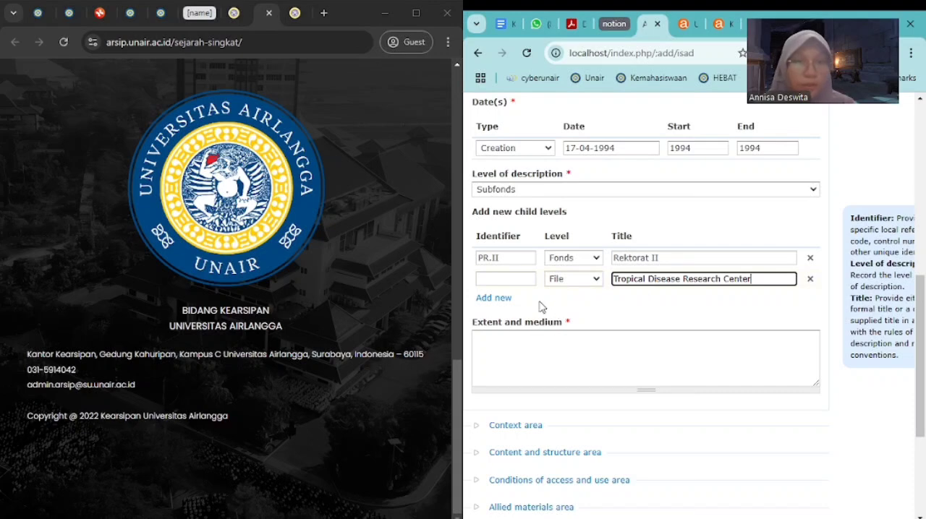
pyautogui.click(516, 281)
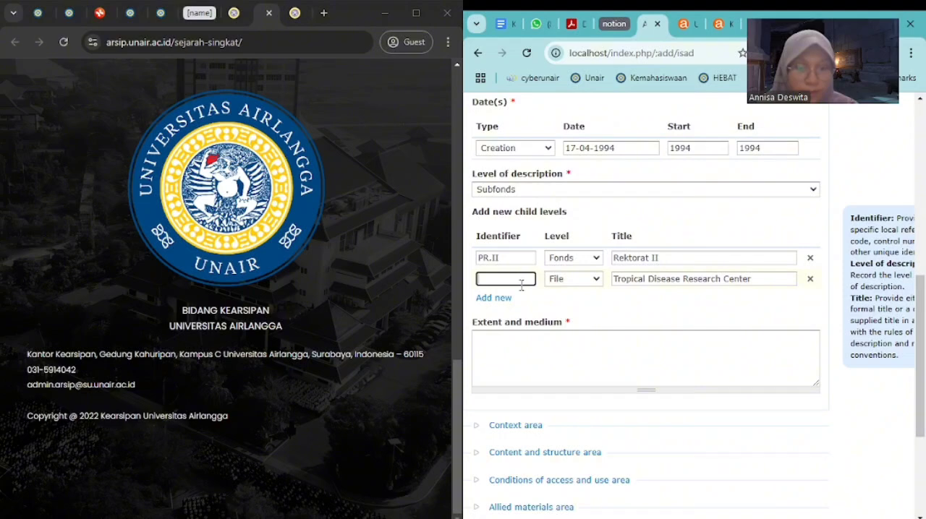
pyautogui.click(496, 299)
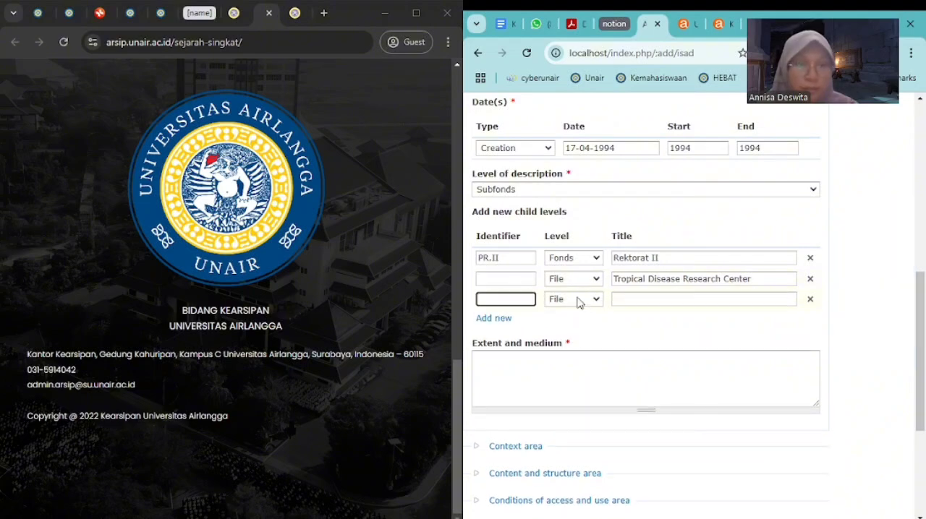
pyautogui.click(578, 300)
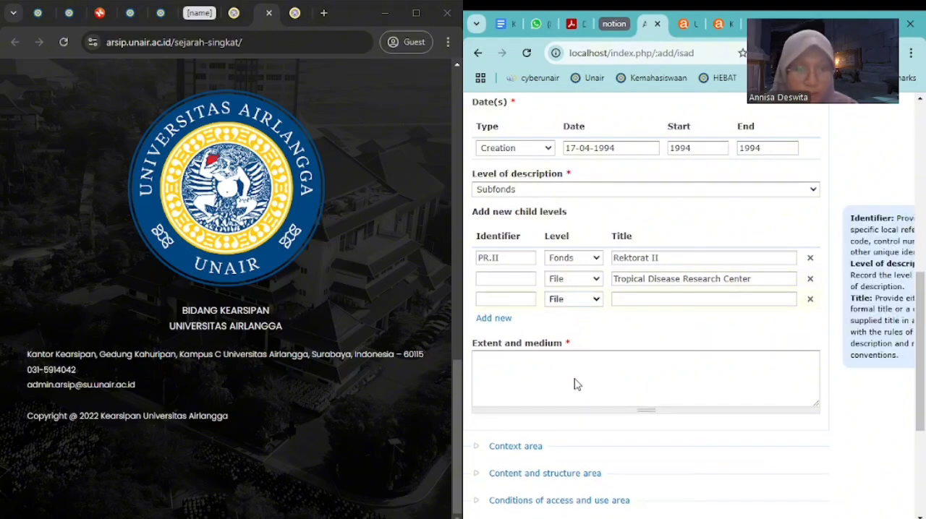
pyautogui.click(634, 331)
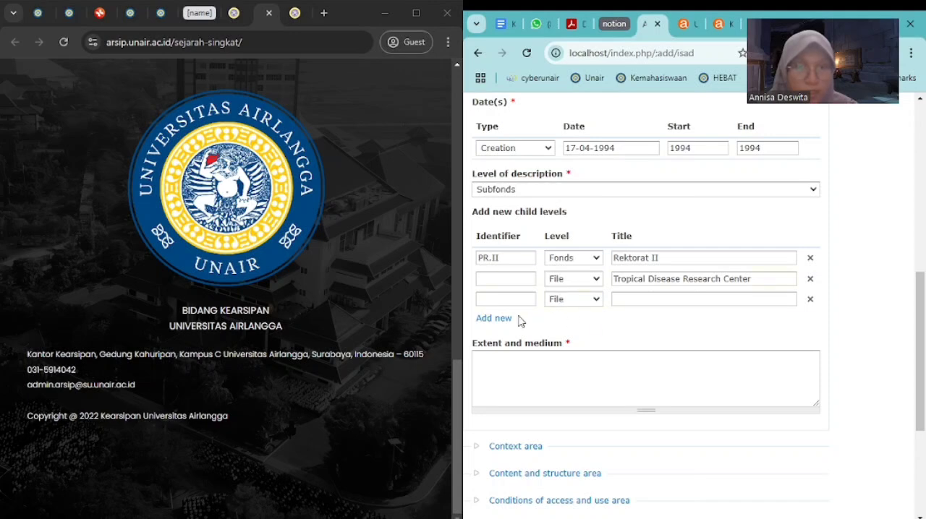
pyautogui.click(810, 300)
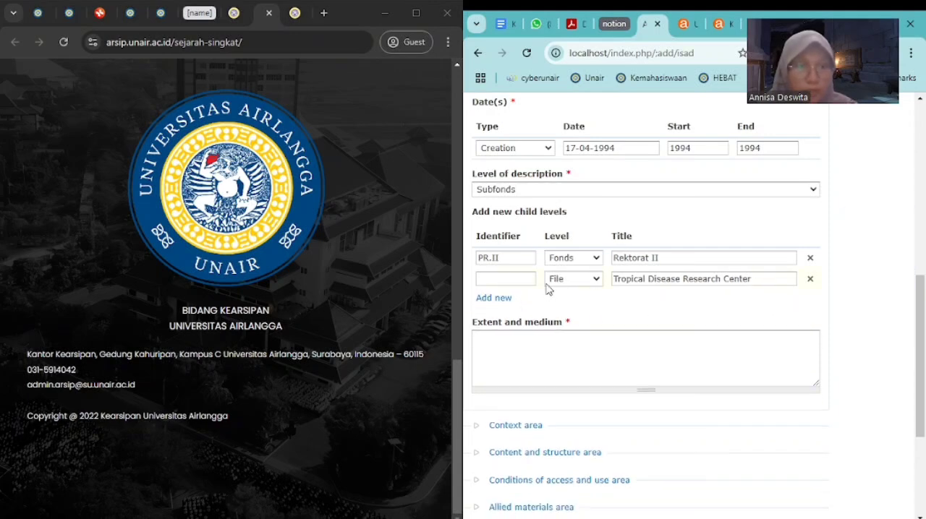
# Enter ARS.01 as the identifier of the Tropical Disease Research Center child level
pyautogui.click(523, 275)
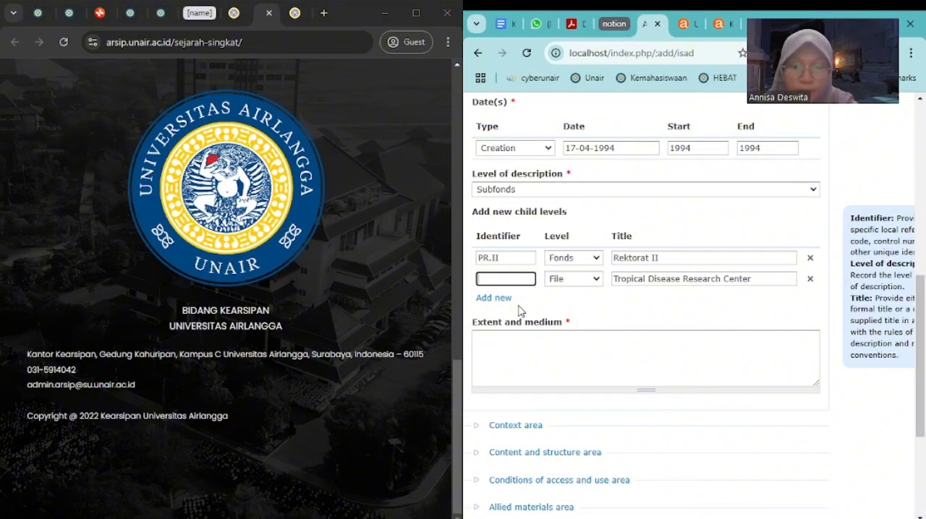
pyautogui.write('A')
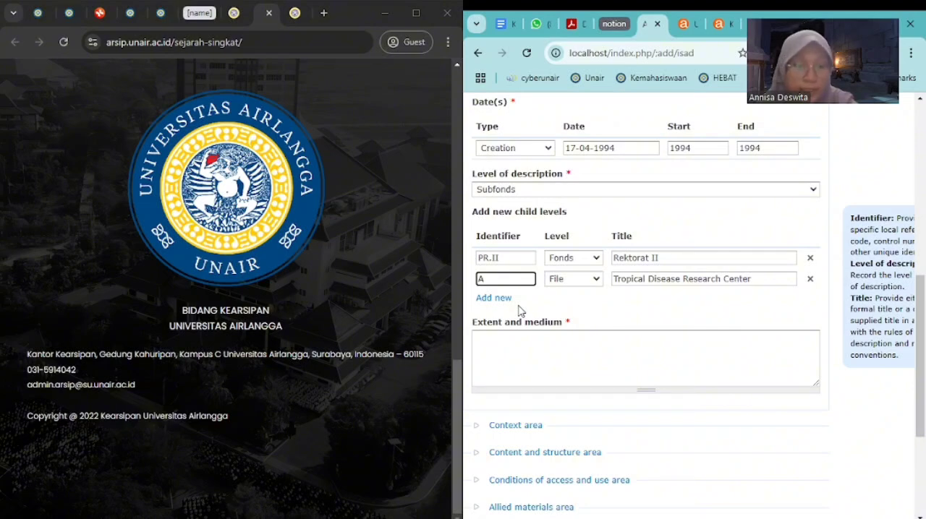
pyautogui.write('RS')
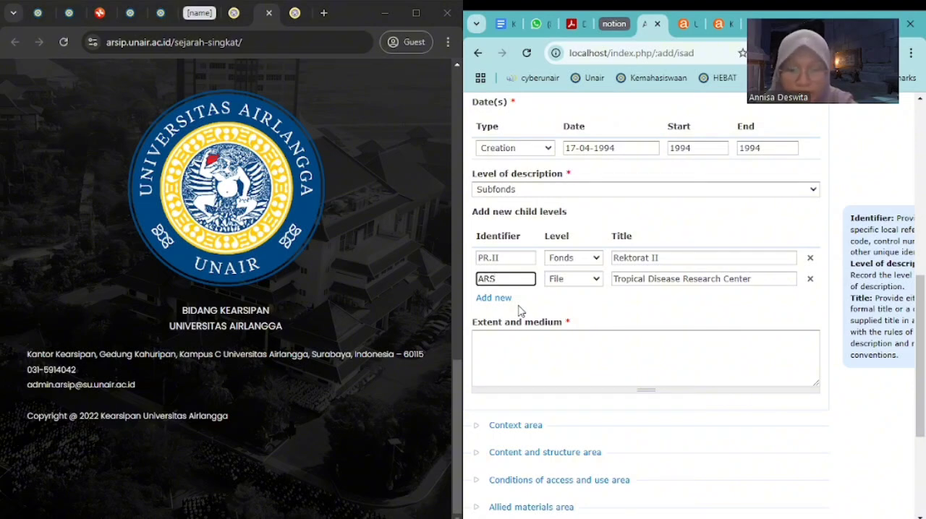
pyautogui.write('.01')
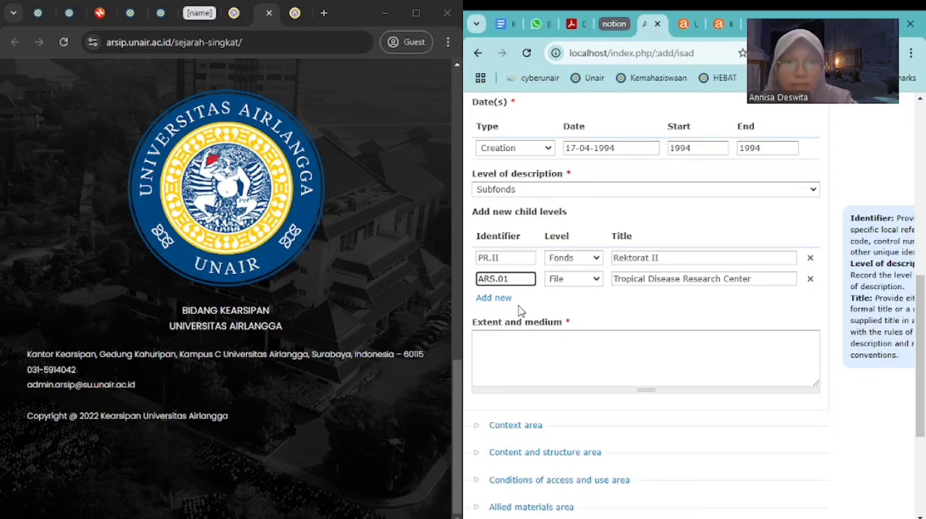
# Fill in the extent and medium with "peta" and "kartografi" on separate lines
pyautogui.click(518, 345)
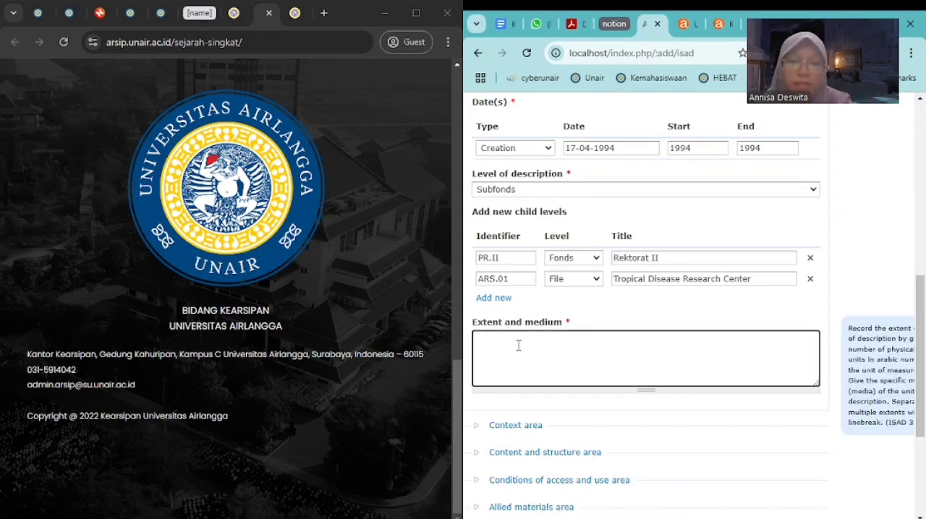
pyautogui.write('peta ')
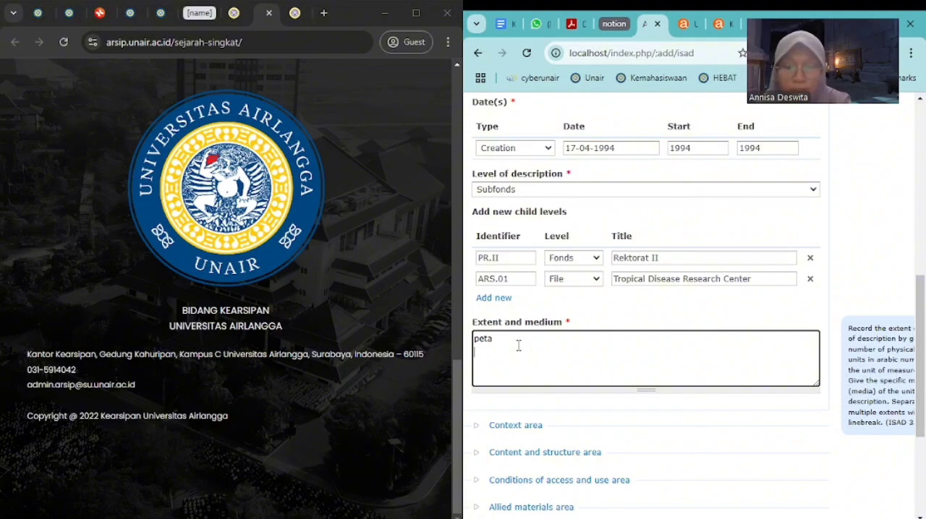
pyautogui.write('kertogta')
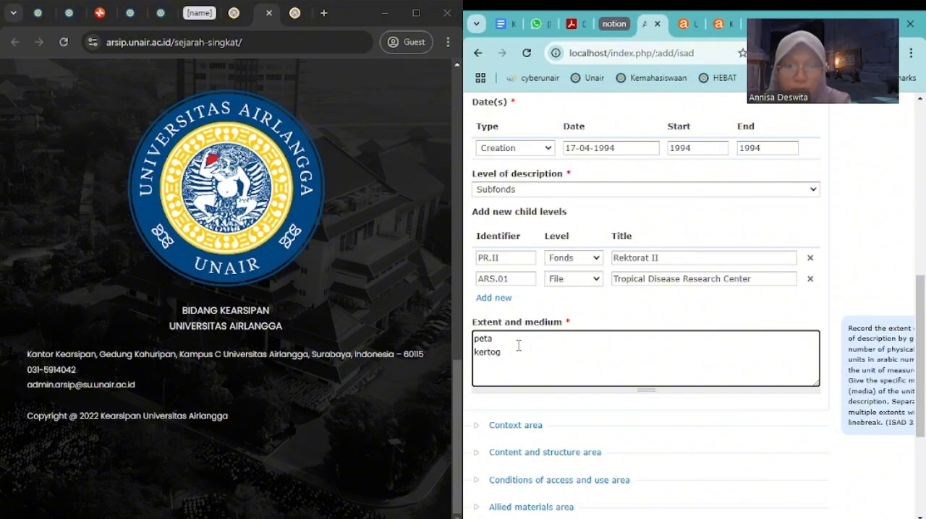
pyautogui.press('BackSpace')
pyautogui.press('BackSpace')
pyautogui.press('BackSpace')
pyautogui.press('BackSpace')
pyautogui.press('BackSpace')
pyautogui.write('artografi')
pyautogui.press('Return')
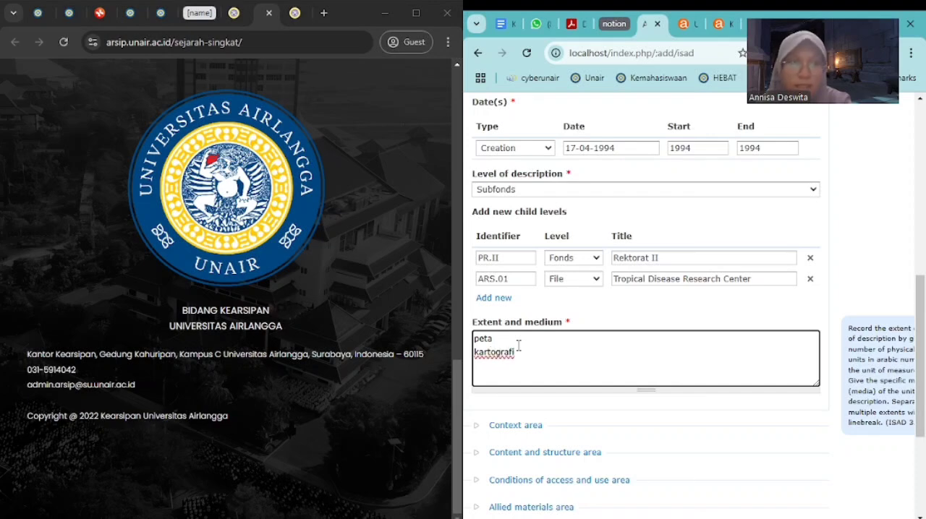
# Add "denah" as a third line in the extent and medium
pyautogui.write('denah')
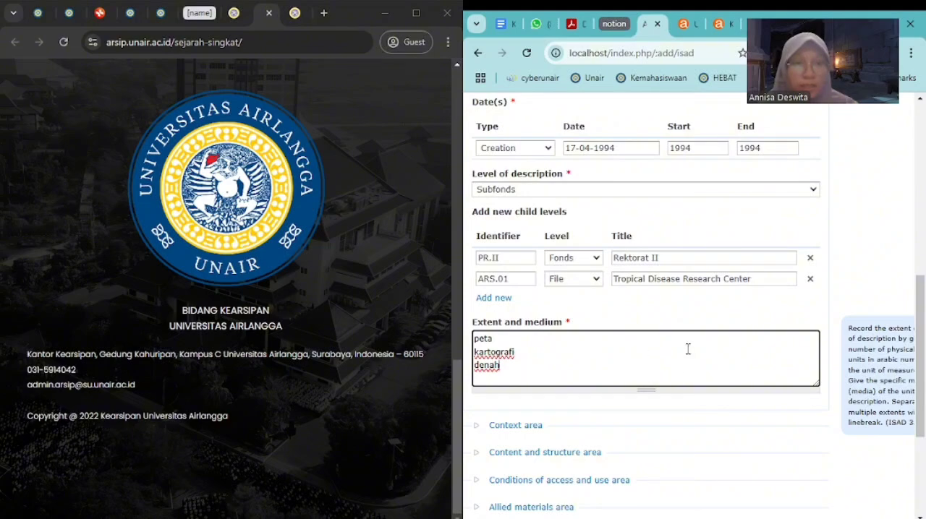
pyautogui.scroll(3, 688, 349)
pyautogui.scroll(-3, 688, 353)
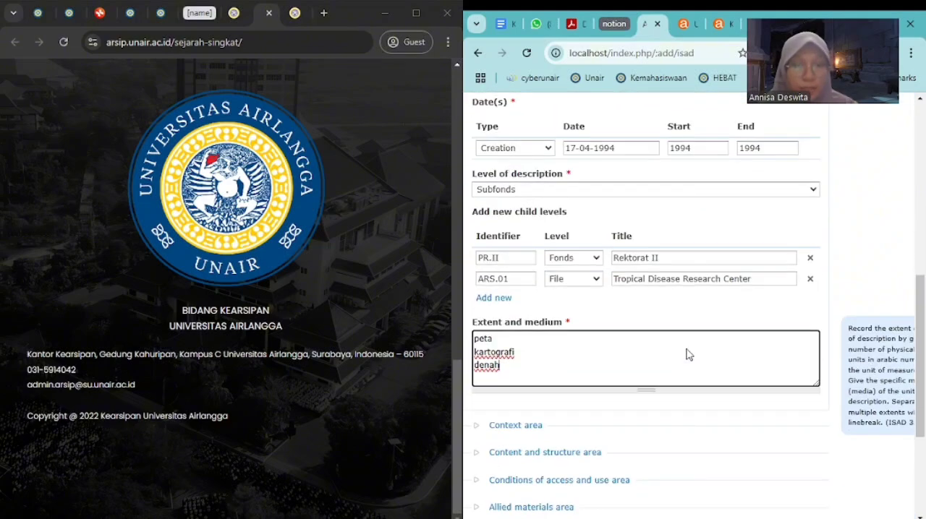
# In the Context area, choose Universitas Airlangga as both the name of creator and the repository
pyautogui.click(483, 430)
pyautogui.scroll(-3, 587, 321)
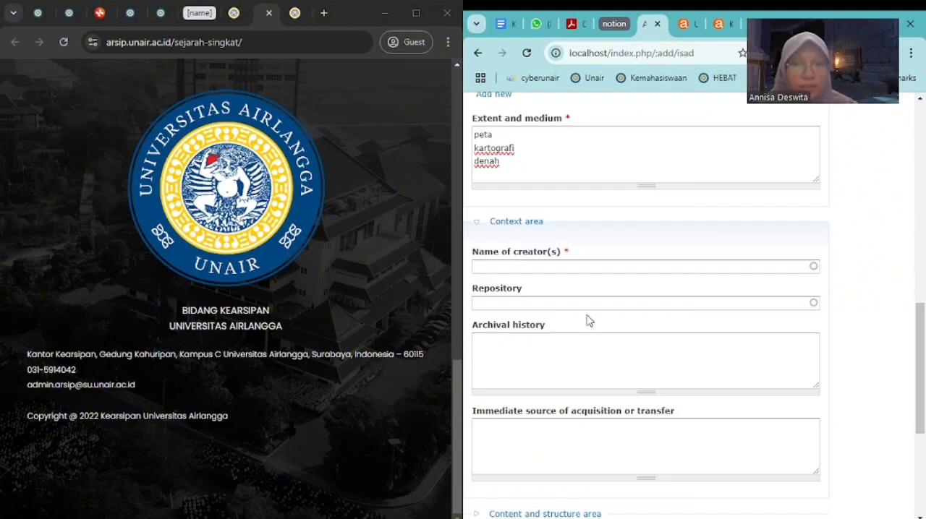
pyautogui.click(575, 262)
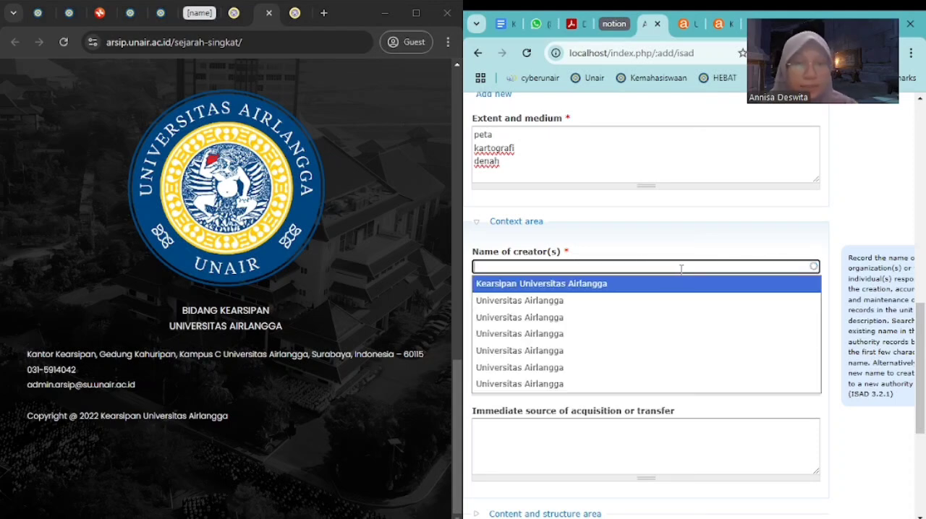
pyautogui.click(599, 302)
pyautogui.press('Tab')
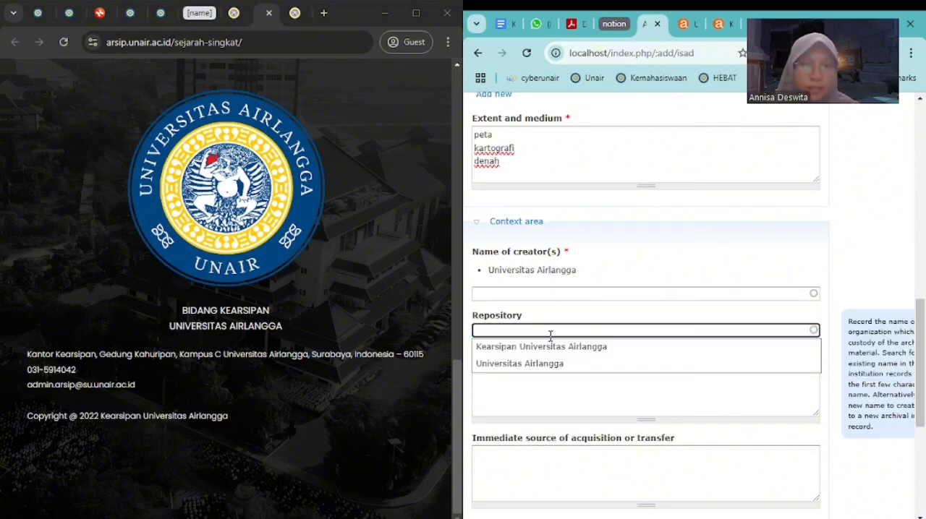
pyautogui.click(540, 364)
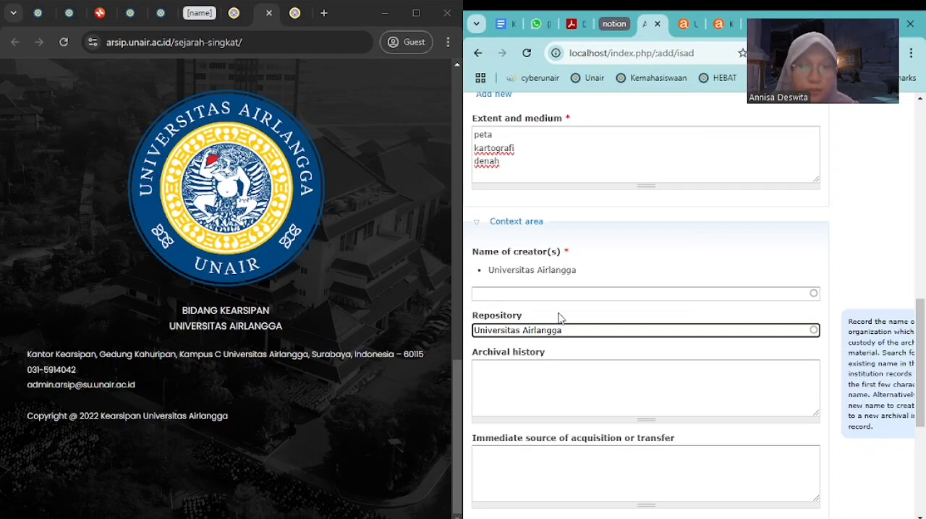
# Enter "Denah Lantai 1 Pembangunan Gedung TDRC Universitas Airlangga tahun 1994" as the scope and content in the Content and structure area
pyautogui.scroll(-3, 557, 316)
pyautogui.click(567, 199)
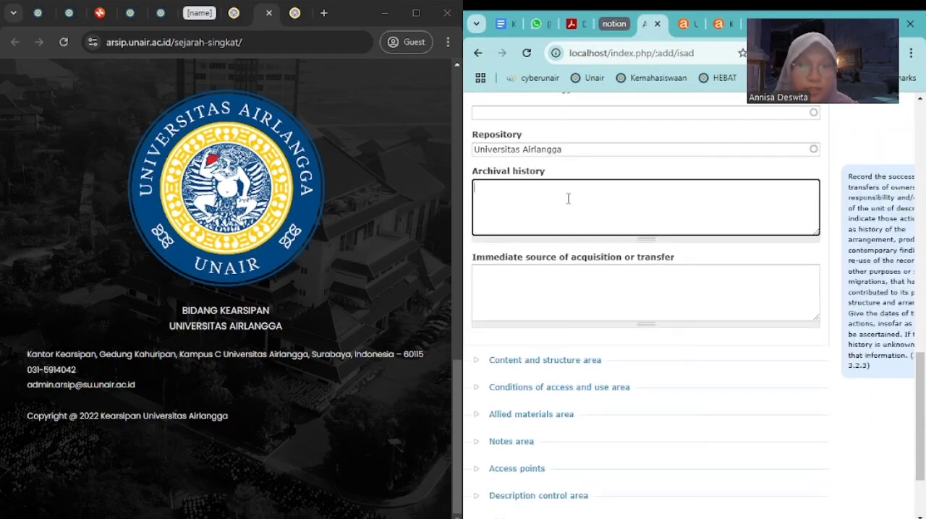
pyautogui.click(481, 361)
pyautogui.click(550, 173)
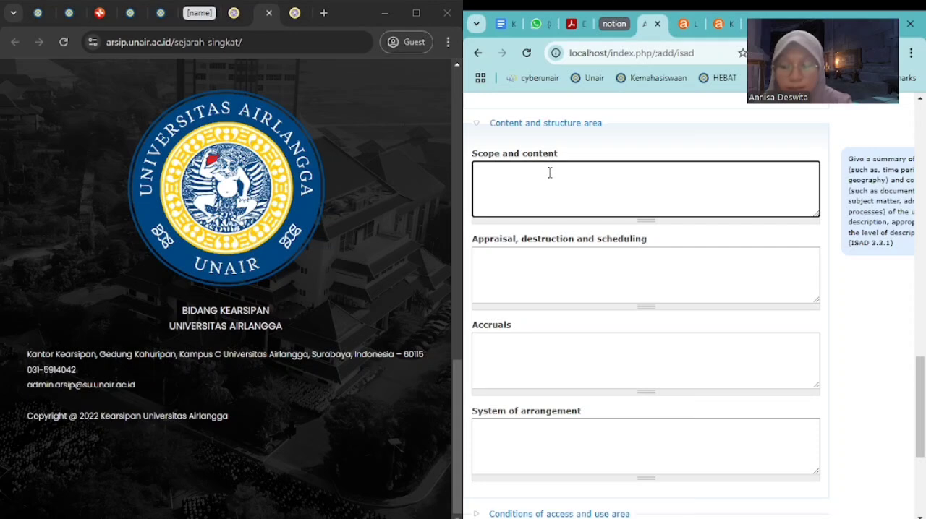
pyautogui.write('Denah ')
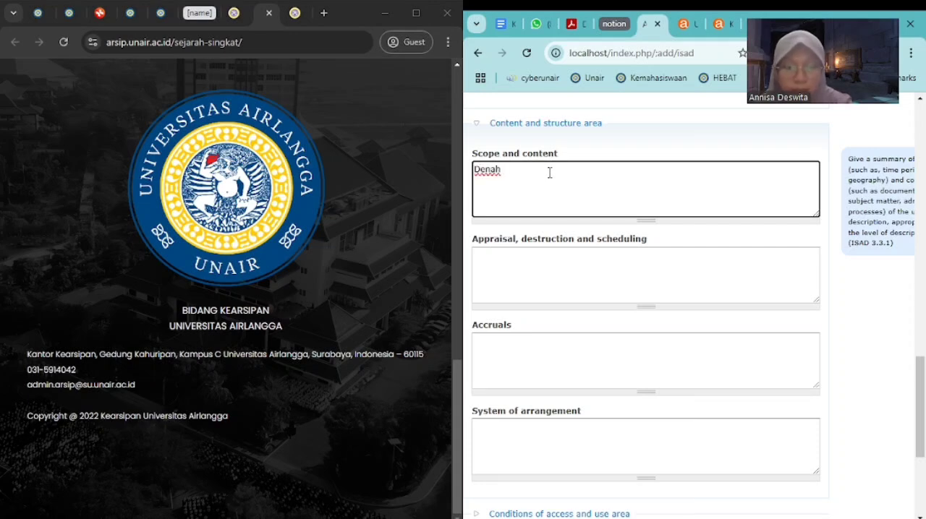
pyautogui.write('a')
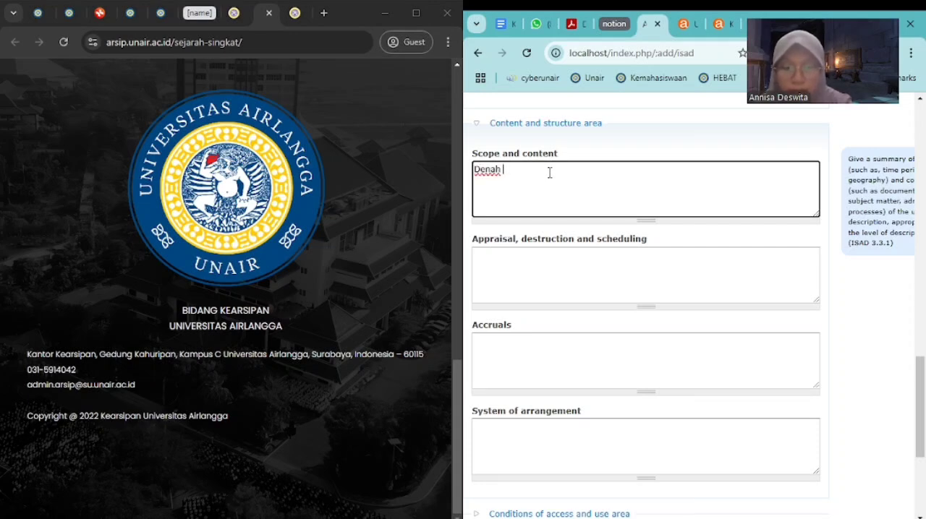
pyautogui.write('Lantai ')
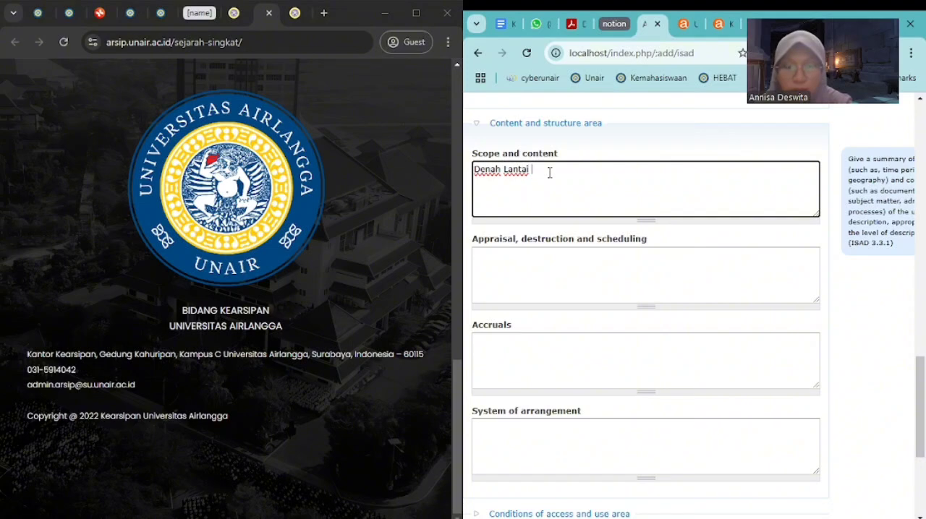
pyautogui.write('1 Pembangunan')
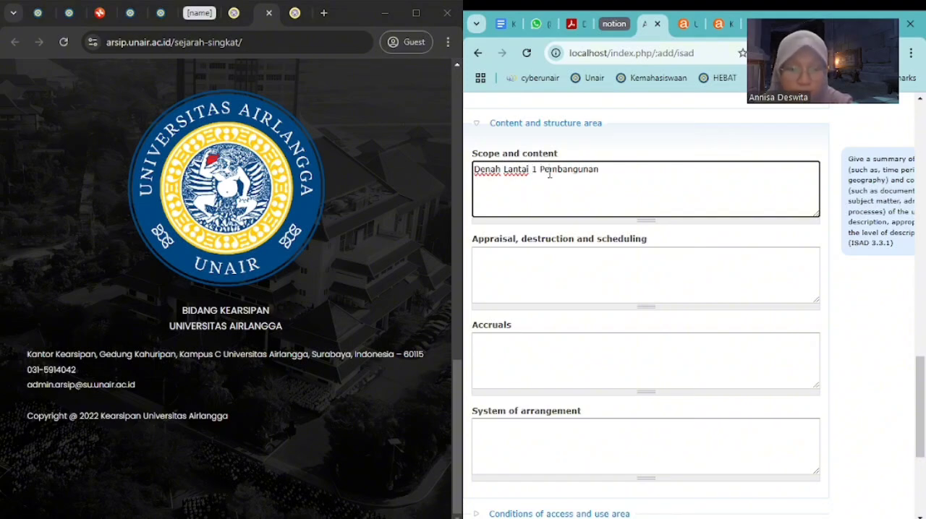
pyautogui.write(' Gedung ')
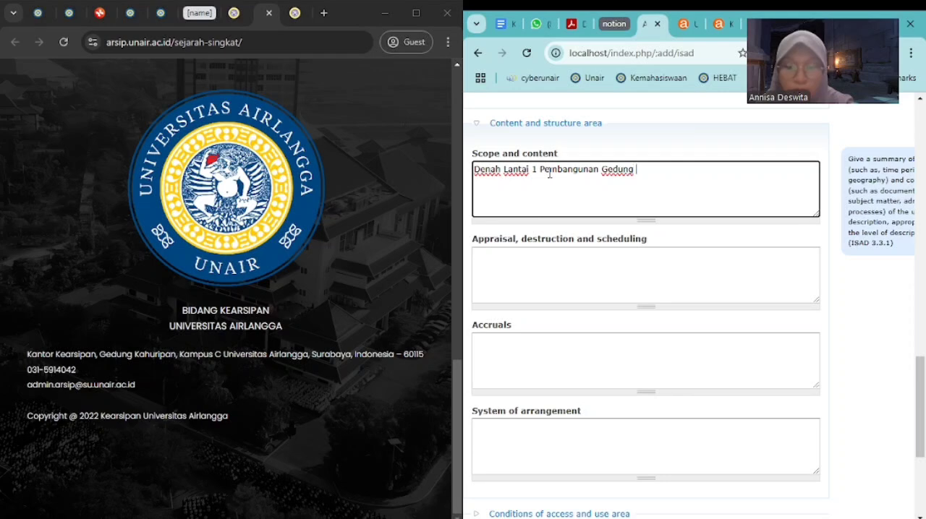
pyautogui.write('TDRC ')
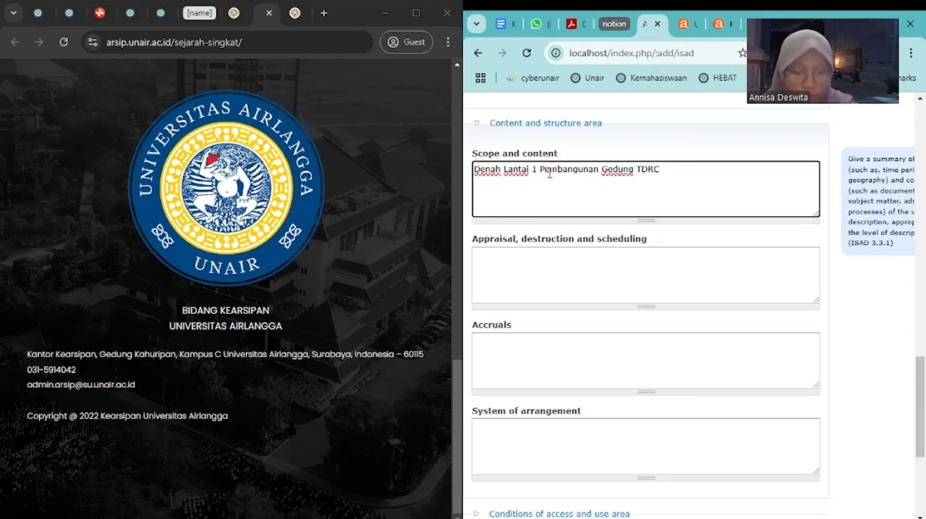
pyautogui.write('Un')
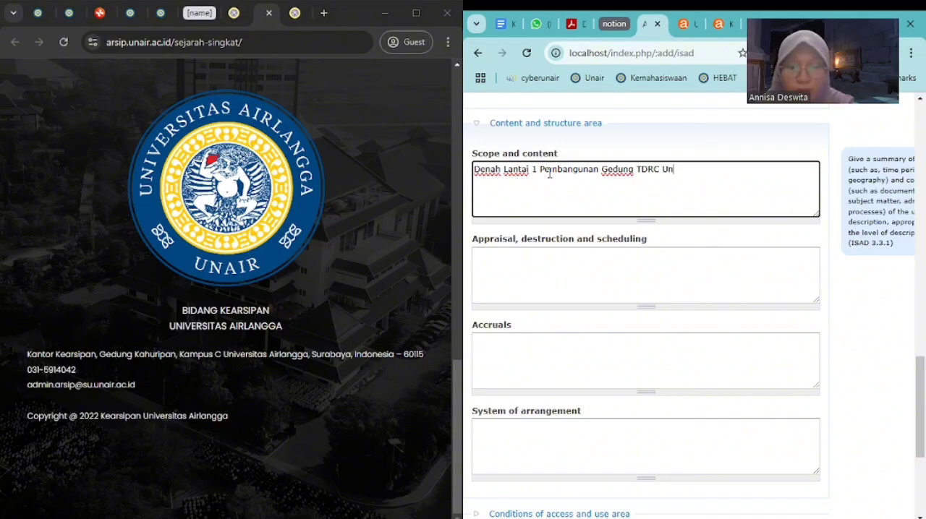
pyautogui.write('iversitas')
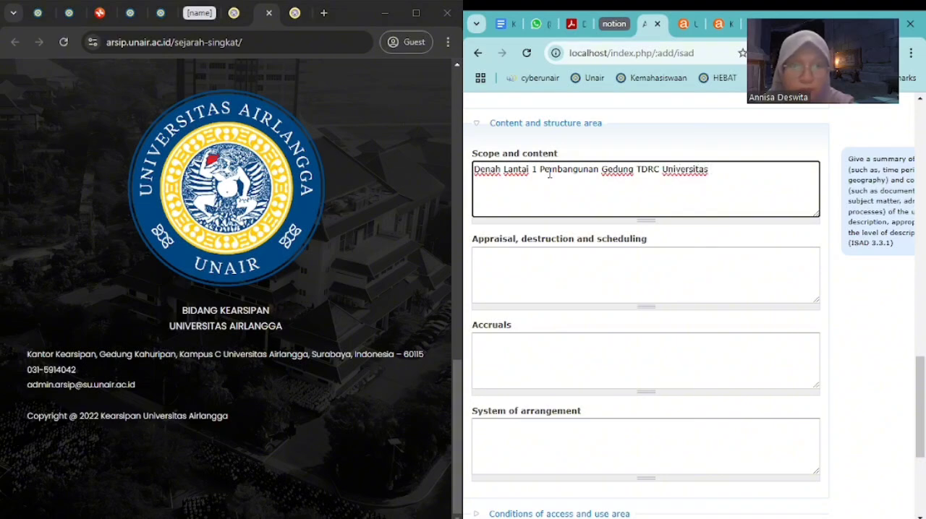
pyautogui.write(' Airlangga tahun')
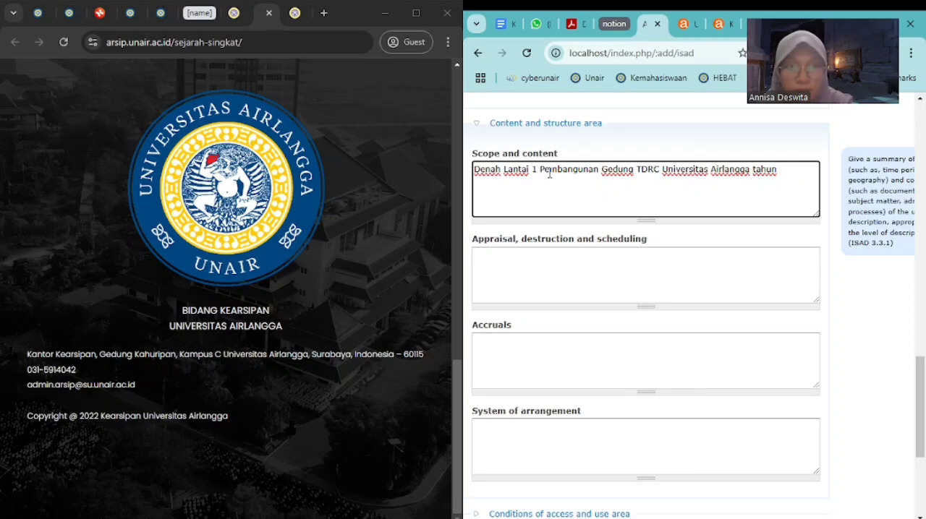
pyautogui.write(' 1994')
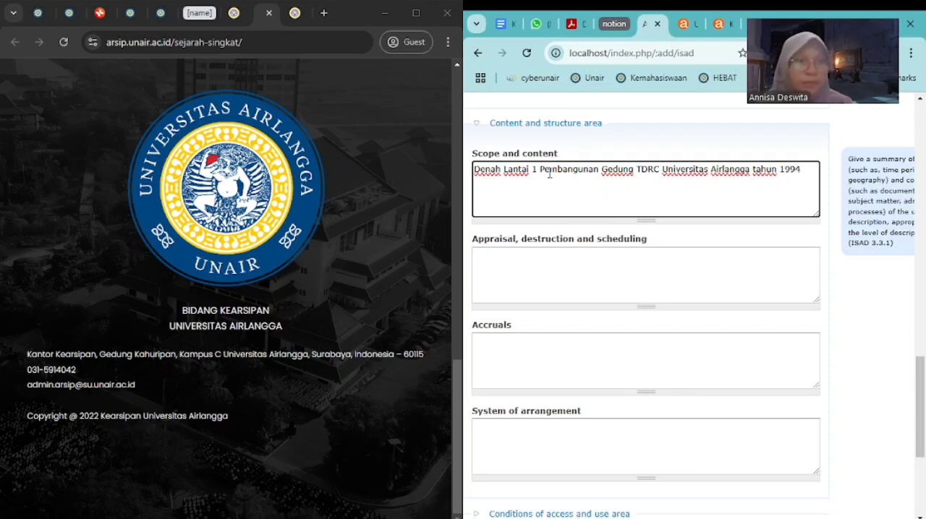
pyautogui.click(840, 134)
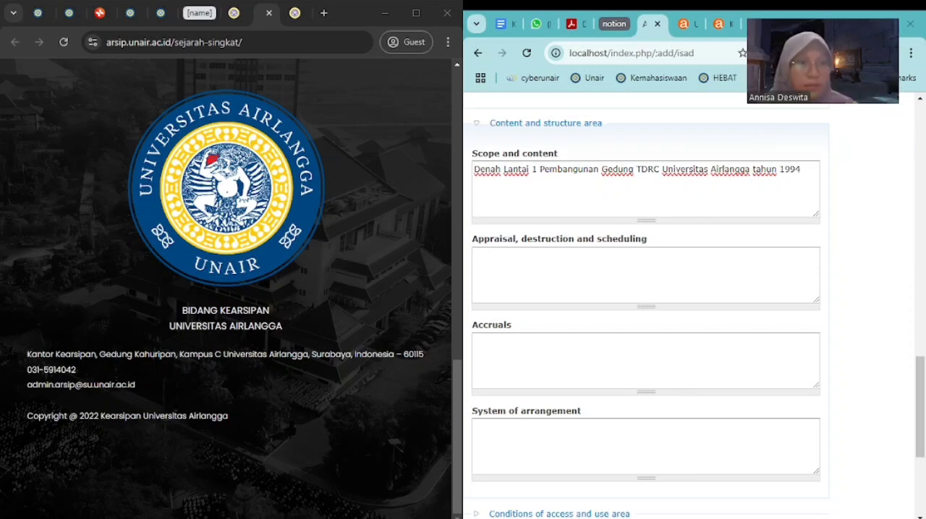
# Append "berjumlah 1 lembar" to the end of the scope and content text
pyautogui.scroll(3, 840, 134)
pyautogui.click(699, 374)
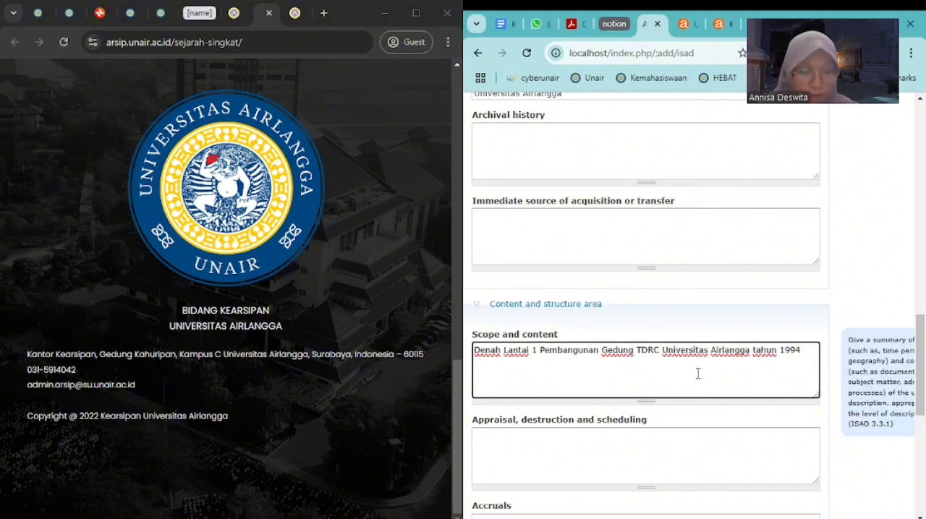
pyautogui.click(807, 354)
pyautogui.write('ber')
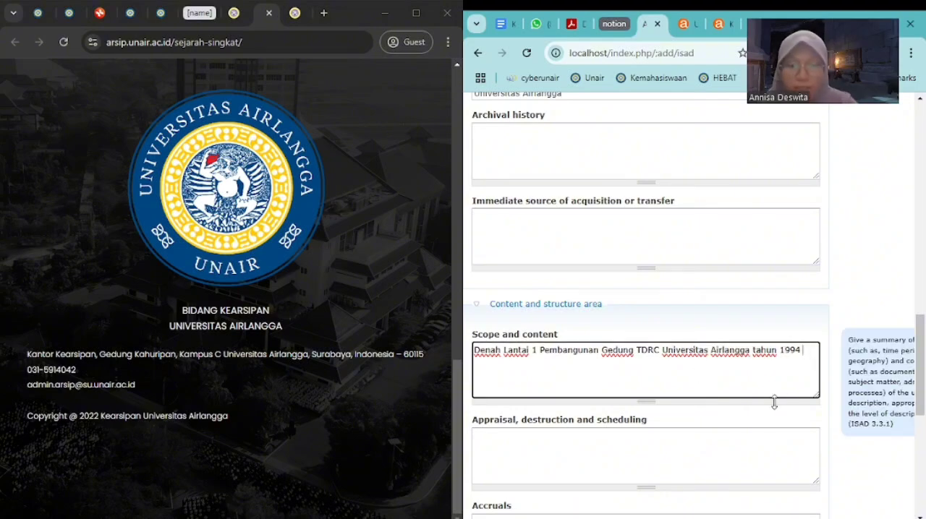
pyautogui.write('jum')
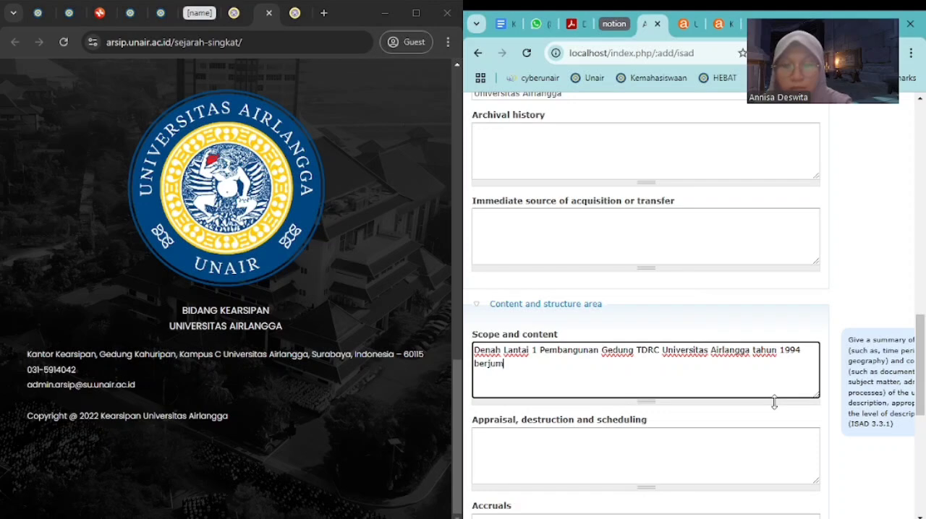
pyautogui.write('lah 1 lembar')
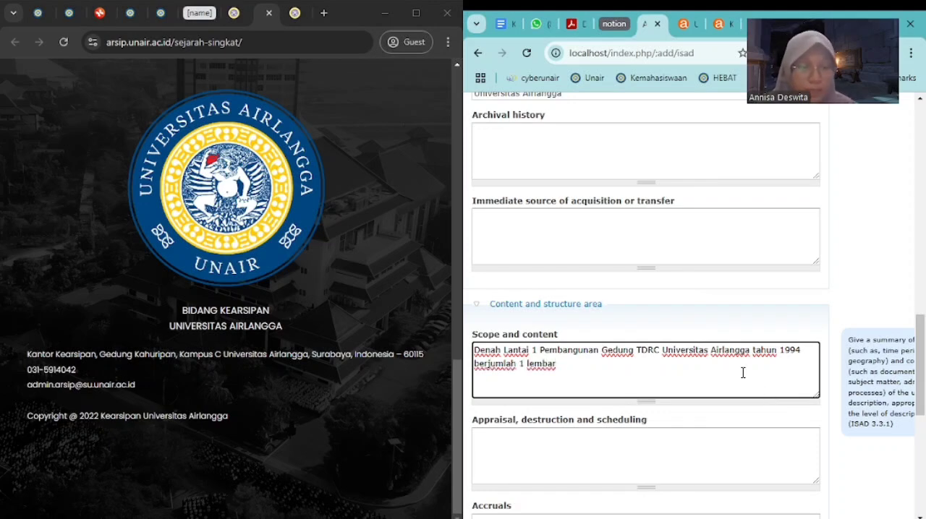
# Set the language of material to Indonesian in the Conditions of access and use area
pyautogui.scroll(-3, 741, 369)
pyautogui.scroll(-3, 738, 358)
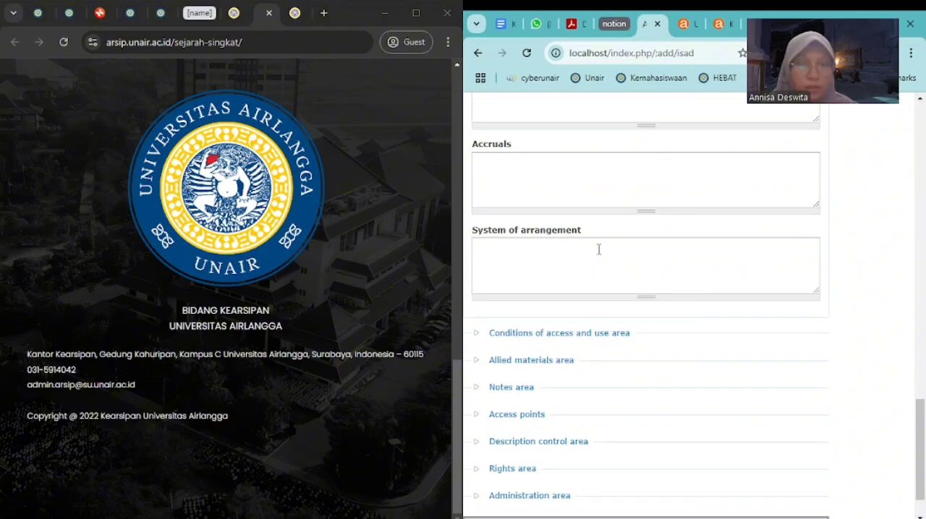
pyautogui.click(474, 335)
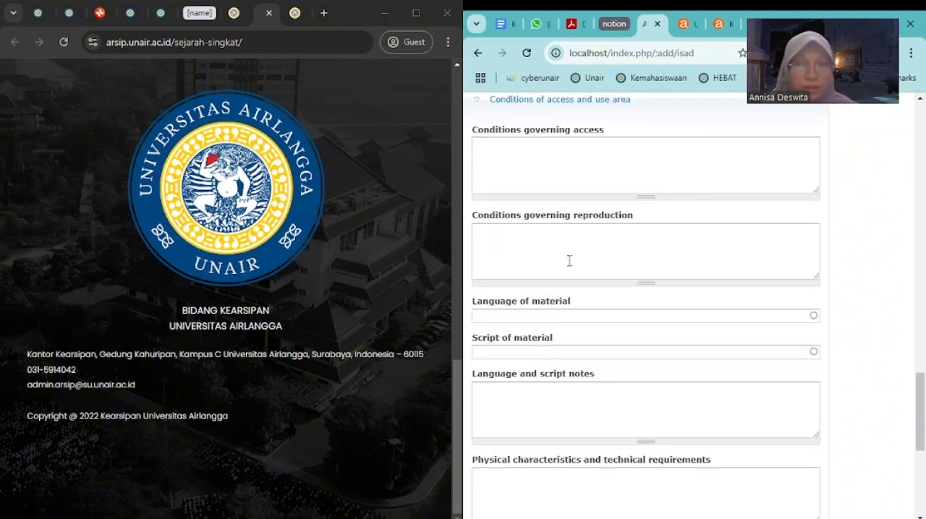
pyautogui.click(553, 315)
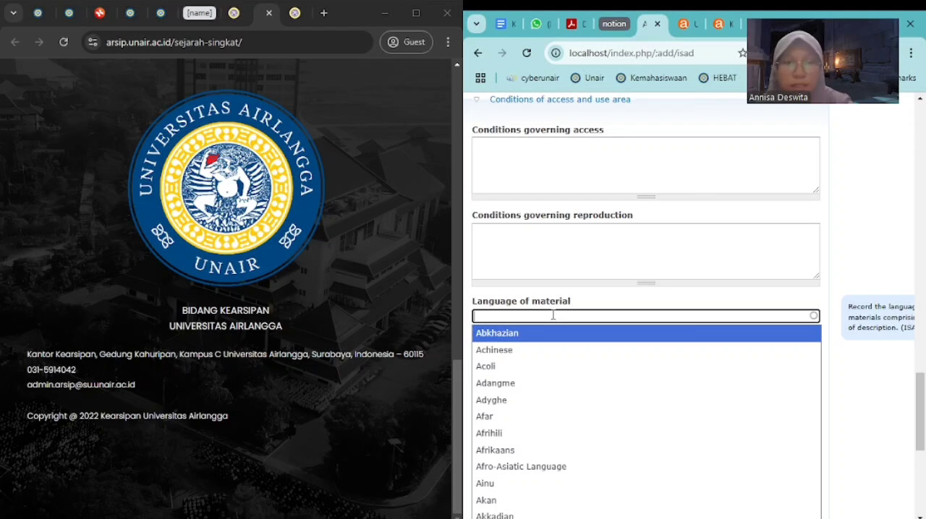
pyautogui.write('Indo')
pyautogui.press('BackSpace')
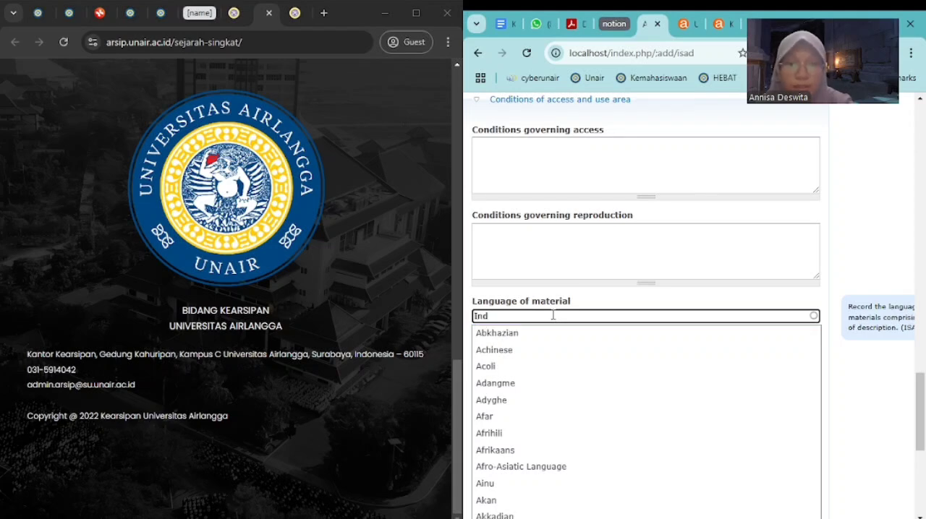
pyautogui.write('onesia')
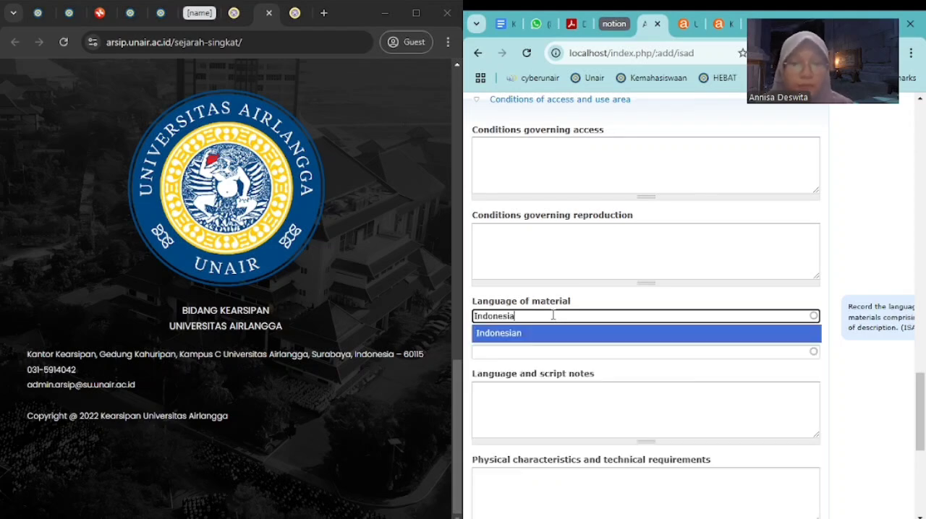
pyautogui.click(531, 335)
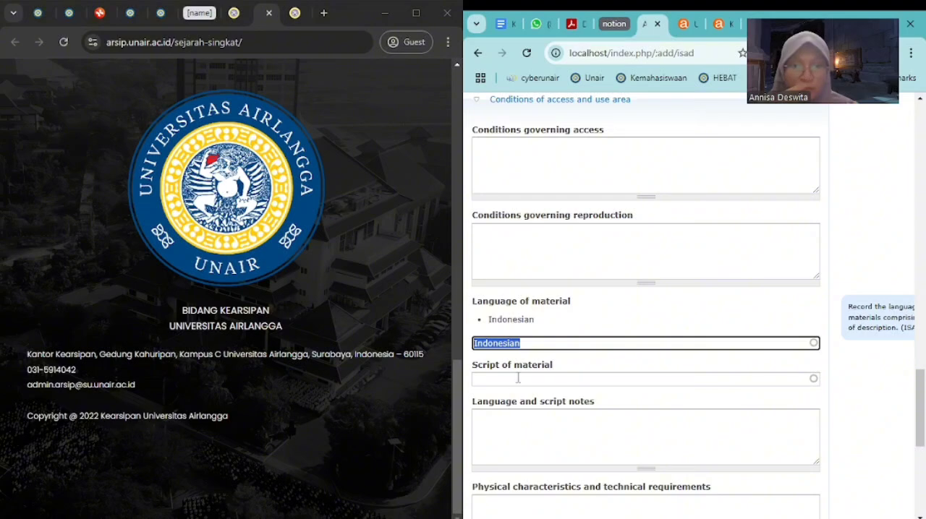
# Enter "Kondisi baik" as the physical characteristics and technical requirements
pyautogui.scroll(-3, 509, 405)
pyautogui.click(532, 337)
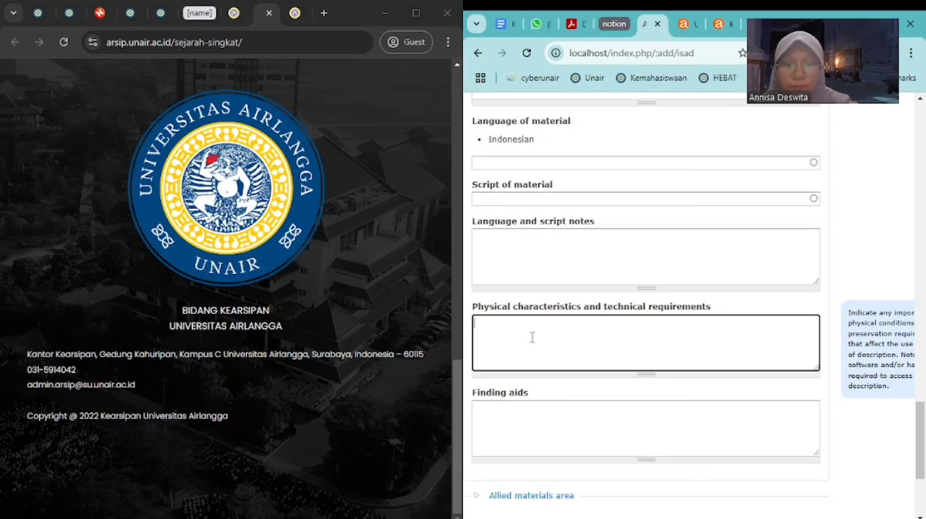
pyautogui.write('K')
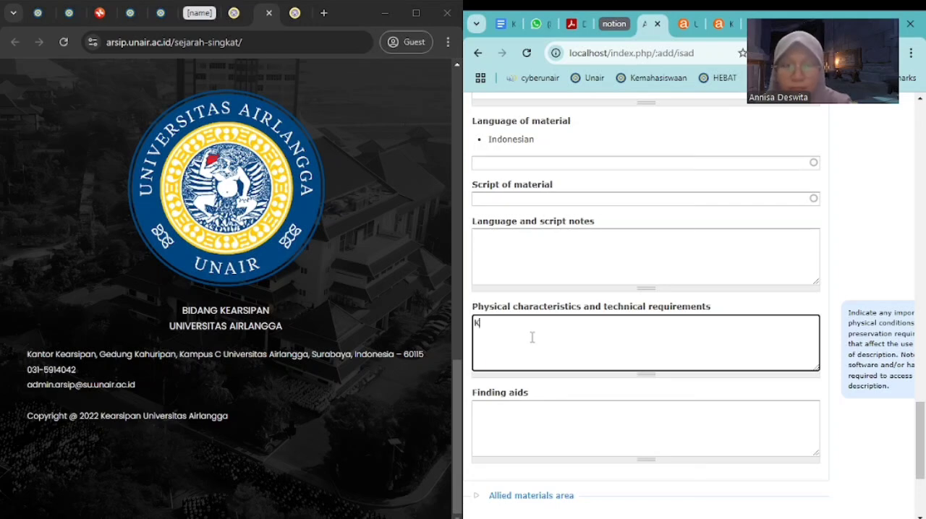
pyautogui.write('ondisi baik')
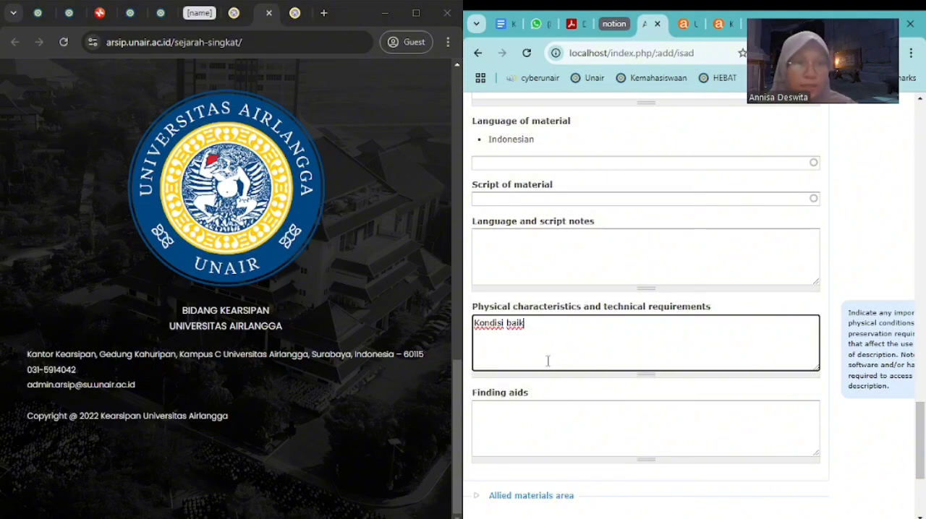
# Expand the Allied materials area and look through its fields
pyautogui.scroll(-3, 596, 333)
pyautogui.click(489, 317)
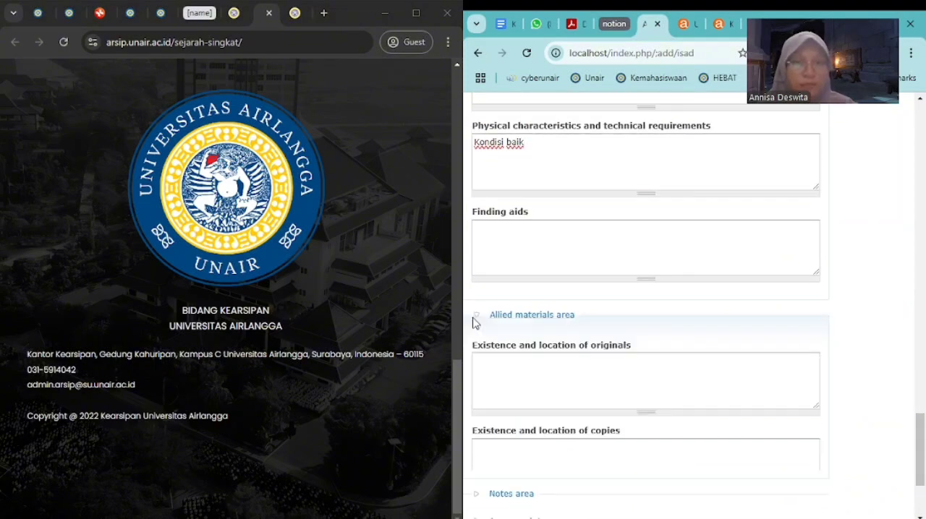
pyautogui.scroll(-3, 606, 316)
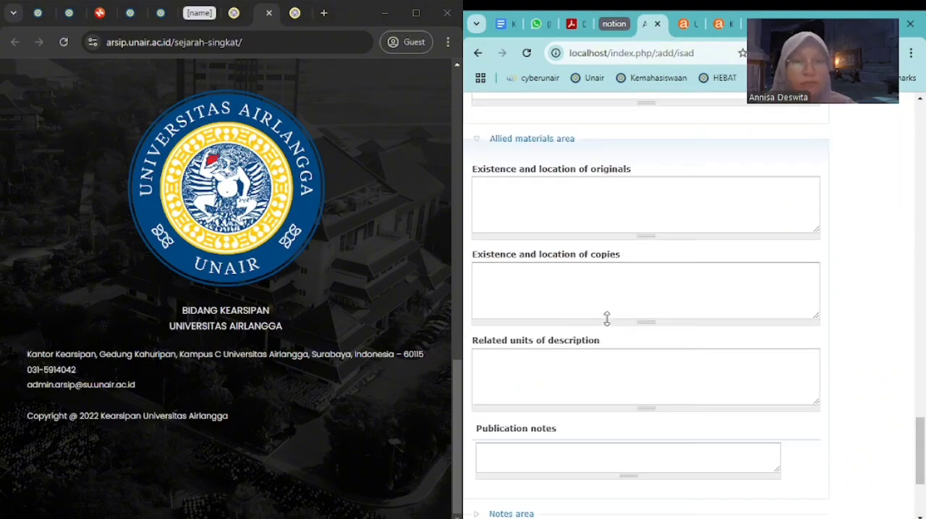
pyautogui.click(635, 202)
pyautogui.scroll(-3, 630, 225)
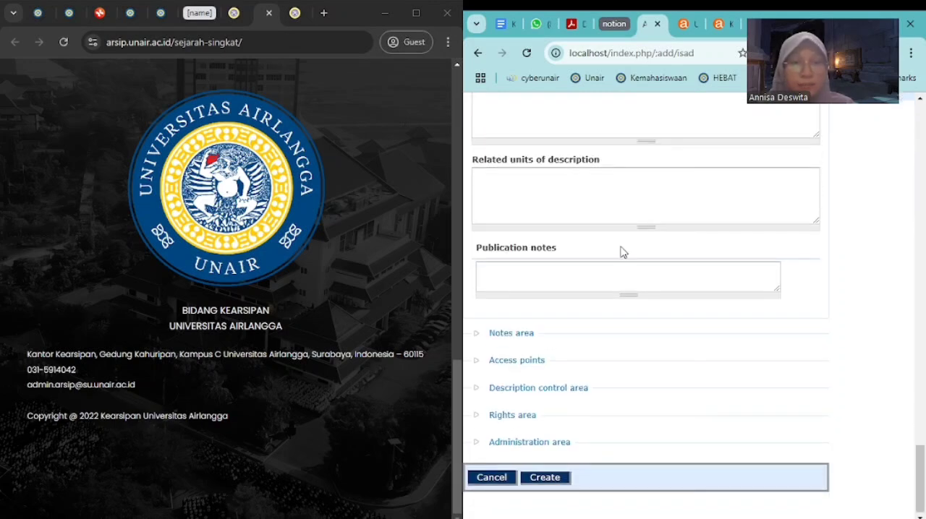
# Expand the Notes area and Access points and look through their fields
pyautogui.scroll(3, 557, 278)
pyautogui.scroll(-1, 556, 323)
pyautogui.click(500, 334)
pyautogui.scroll(-2, 559, 284)
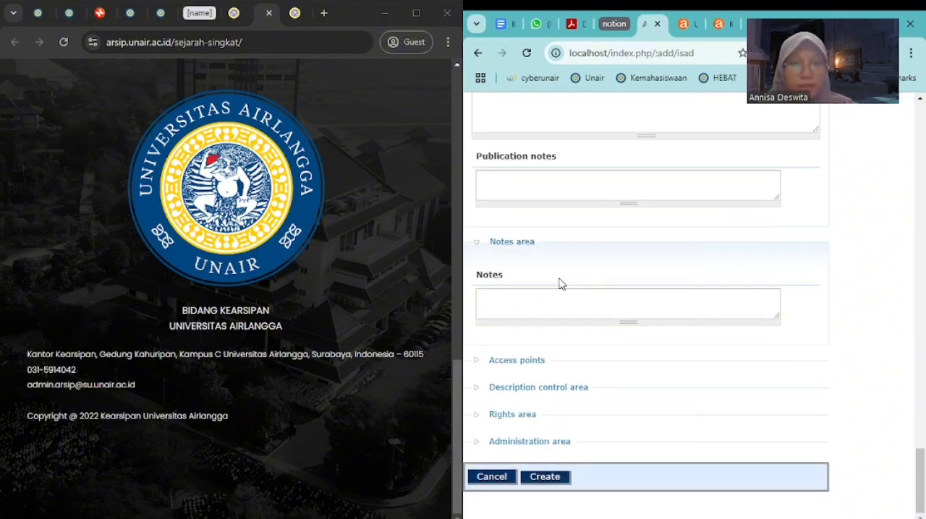
pyautogui.click(600, 316)
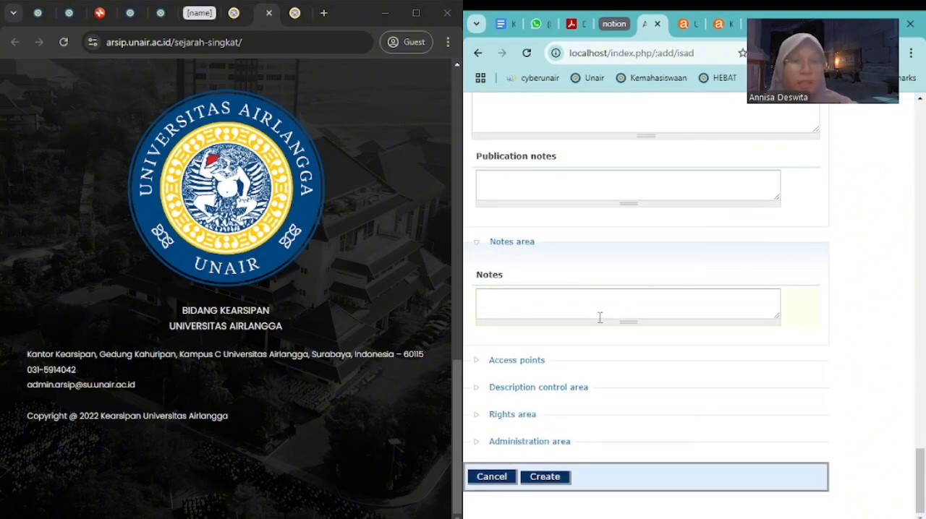
pyautogui.click(478, 361)
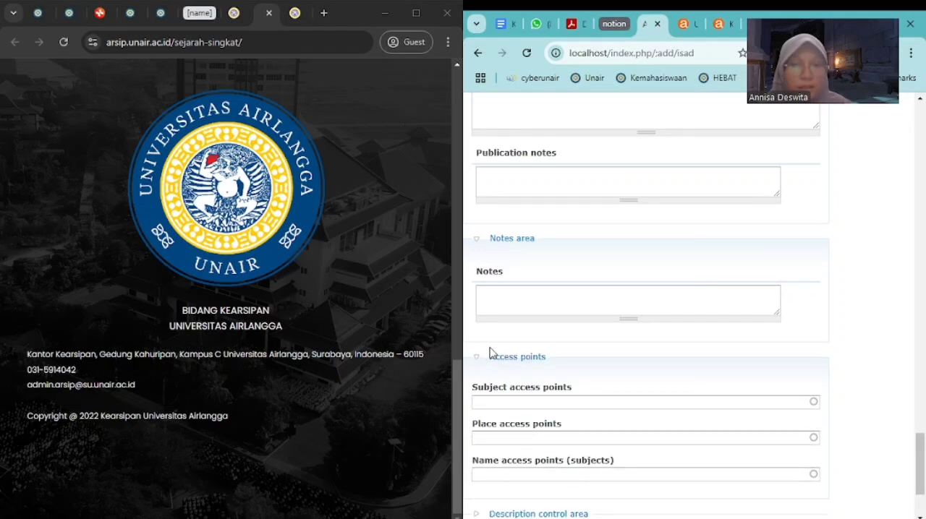
pyautogui.scroll(-1, 480, 365)
# In the Description control area, enter "KUA" as description identifier and "Kearsipan Universitas Airlangga" as institution identifier
pyautogui.click(475, 389)
pyautogui.scroll(-4, 527, 355)
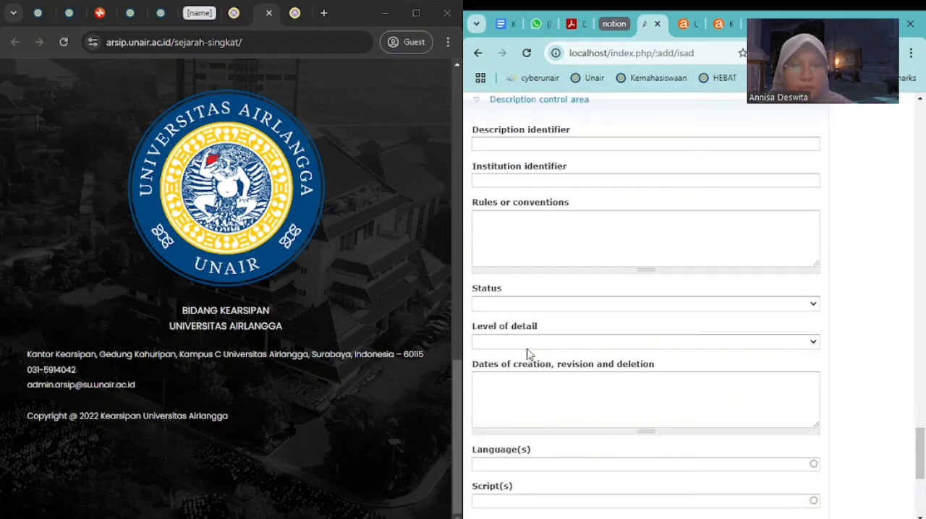
pyautogui.click(550, 149)
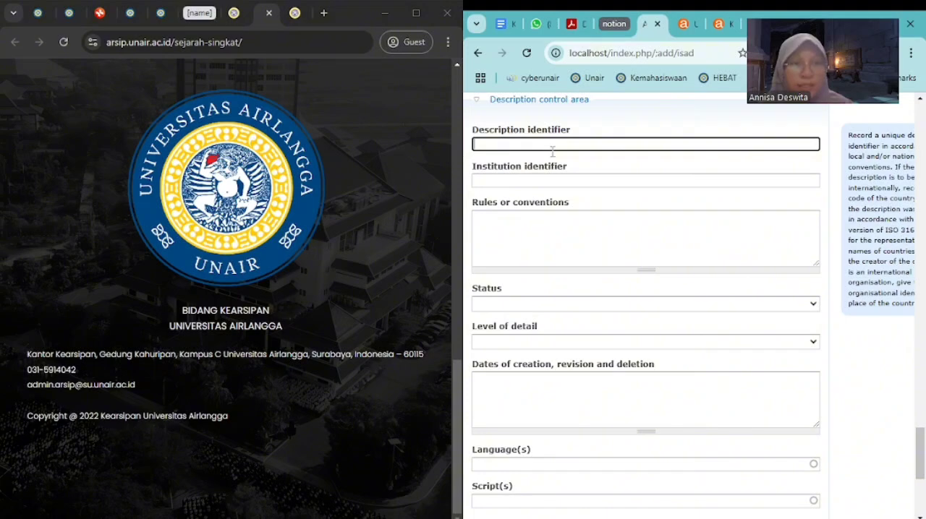
pyautogui.write('KUA')
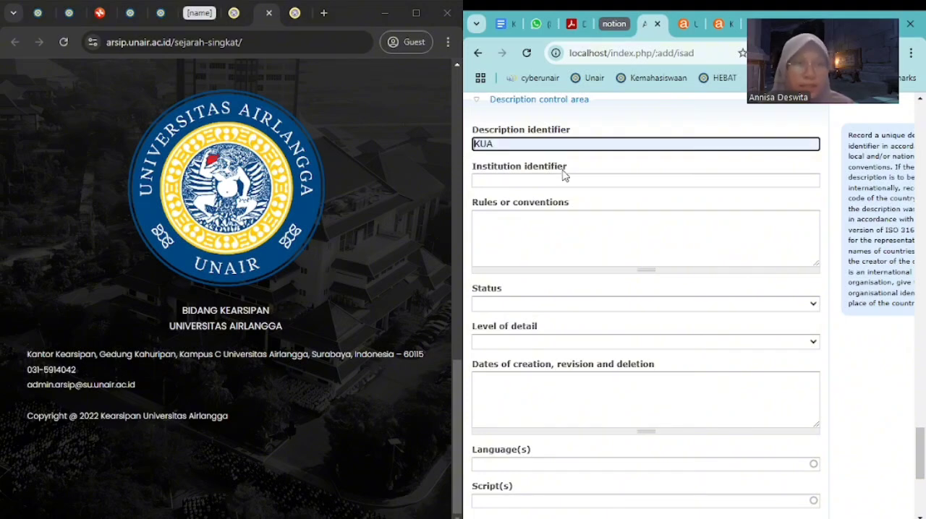
pyautogui.click(542, 180)
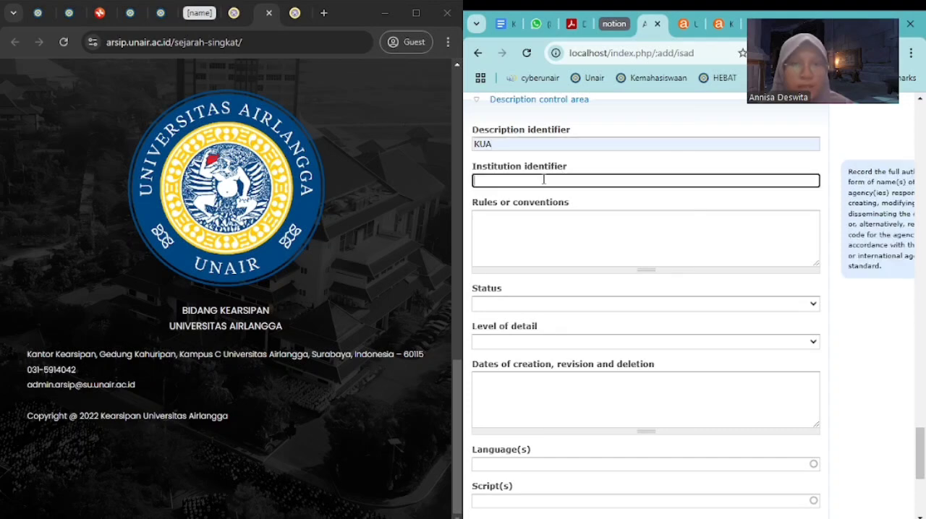
pyautogui.write('Kearsipan Universitas Airlangga')
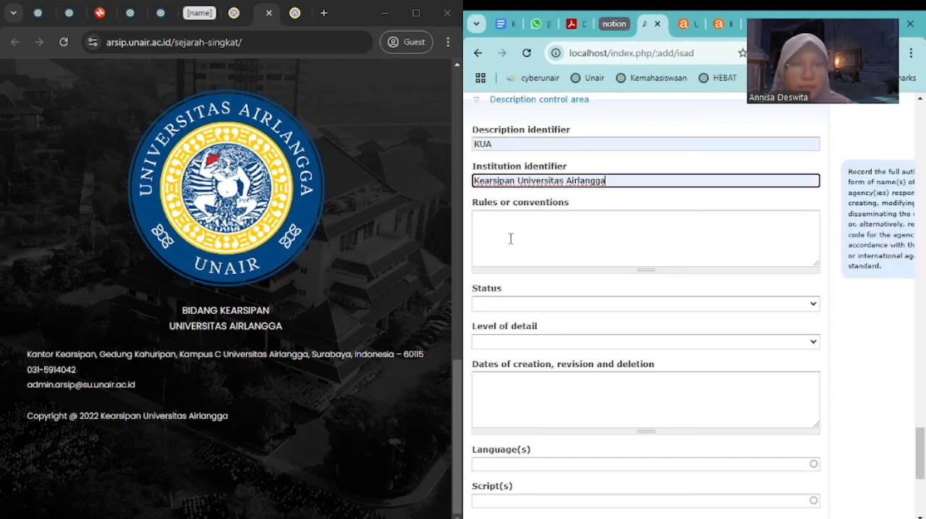
# Set the description's status to Final and its level of detail to Full
pyautogui.click(513, 305)
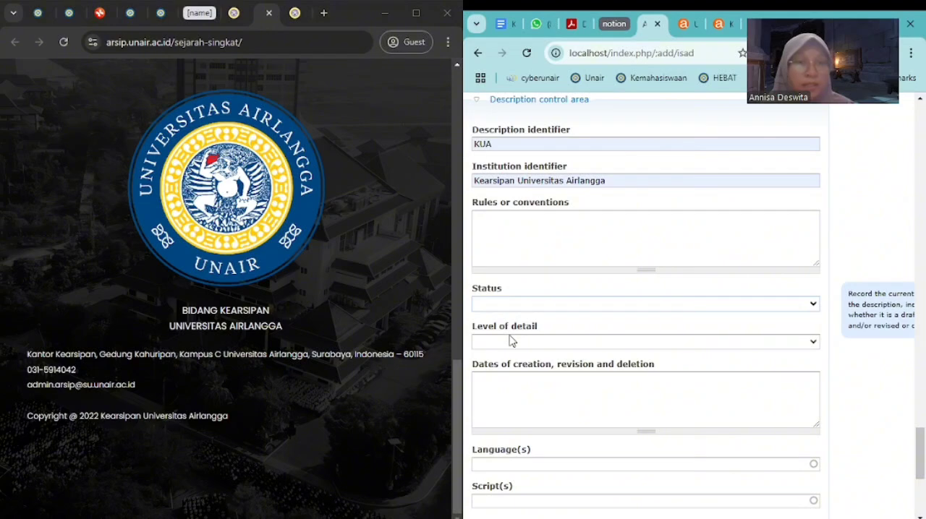
pyautogui.click(510, 340)
pyautogui.click(515, 343)
pyautogui.click(520, 375)
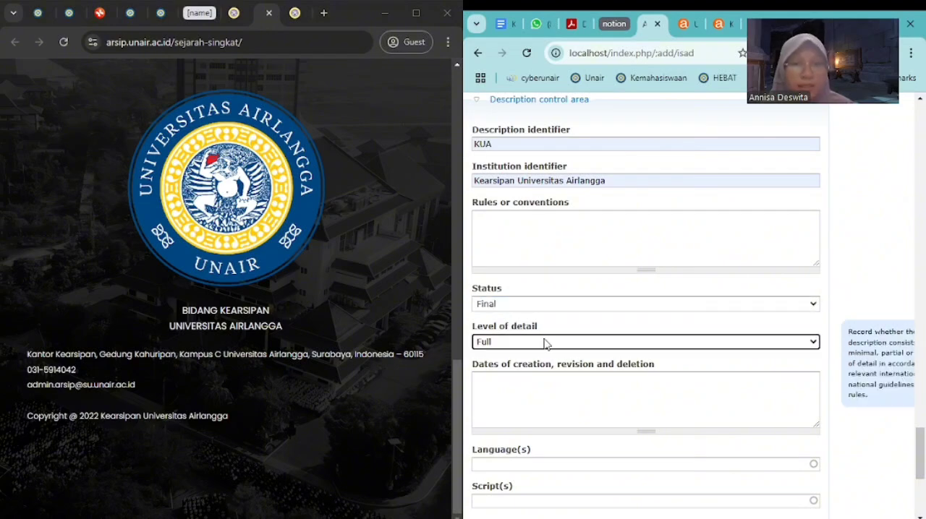
# Set the language in the Description control area to Indonesian
pyautogui.scroll(-3, 547, 318)
pyautogui.click(552, 284)
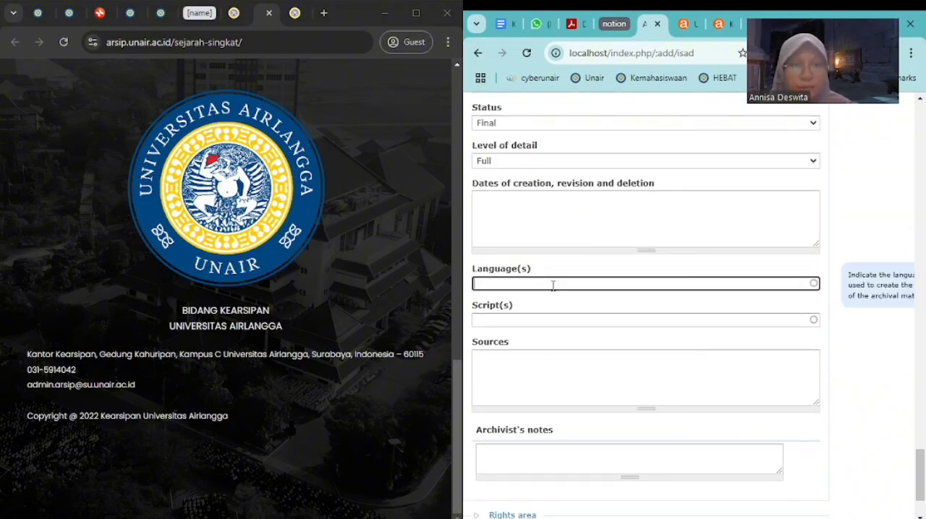
pyautogui.write('Indone')
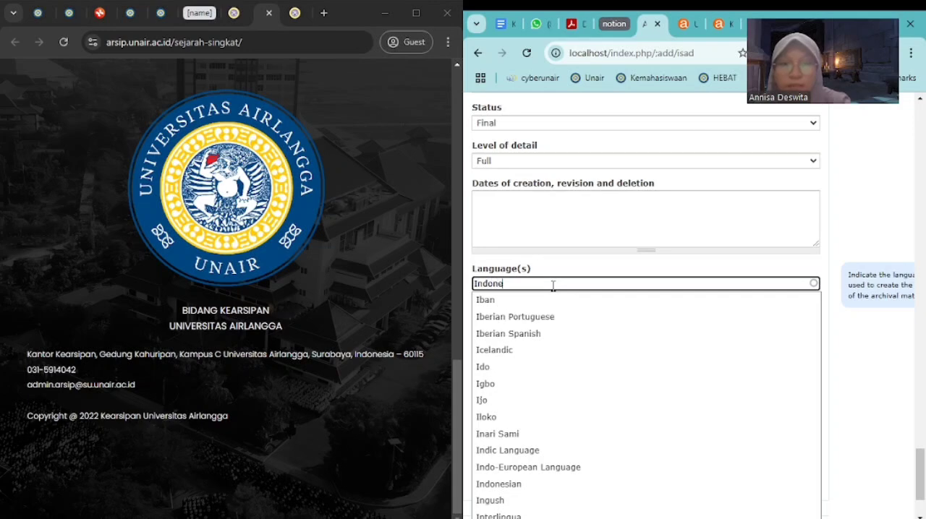
pyautogui.write('sian')
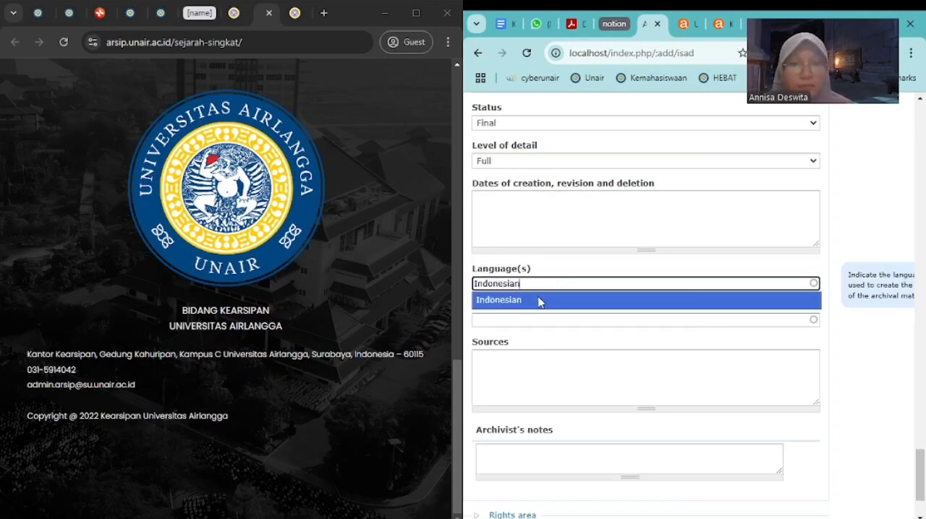
pyautogui.click(538, 301)
# Enter "PDF" as the source in the Description control area
pyautogui.scroll(-3, 558, 366)
pyautogui.click(539, 273)
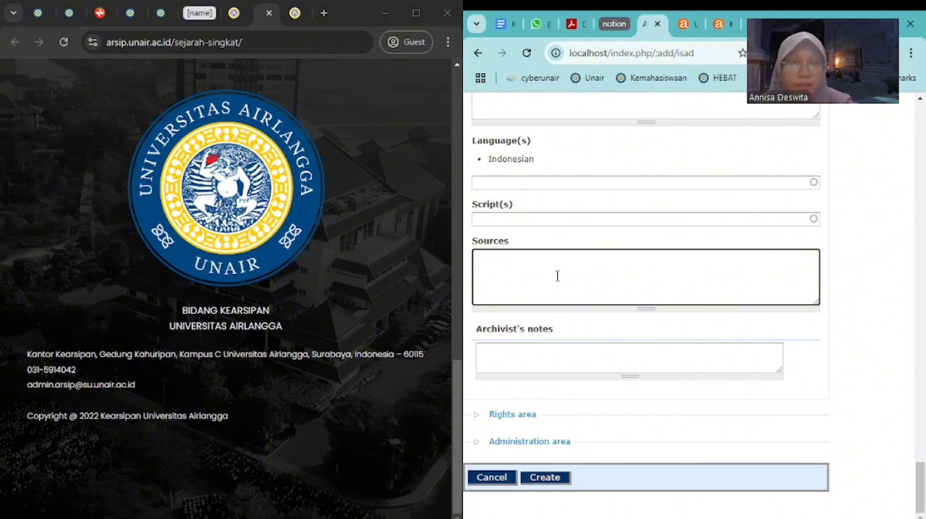
pyautogui.write('PDF')
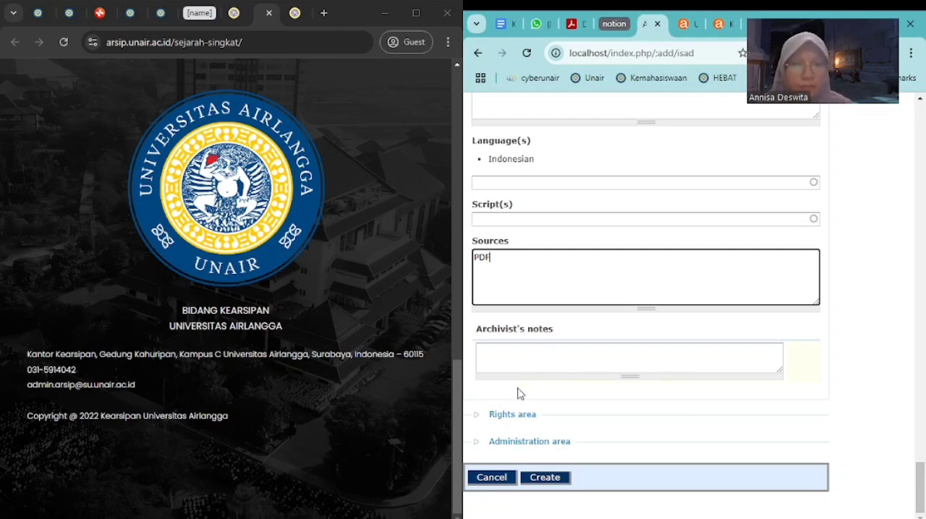
# Set the publication status to Published in the Administration area and create the archival description
pyautogui.click(477, 417)
pyautogui.scroll(-1, 477, 419)
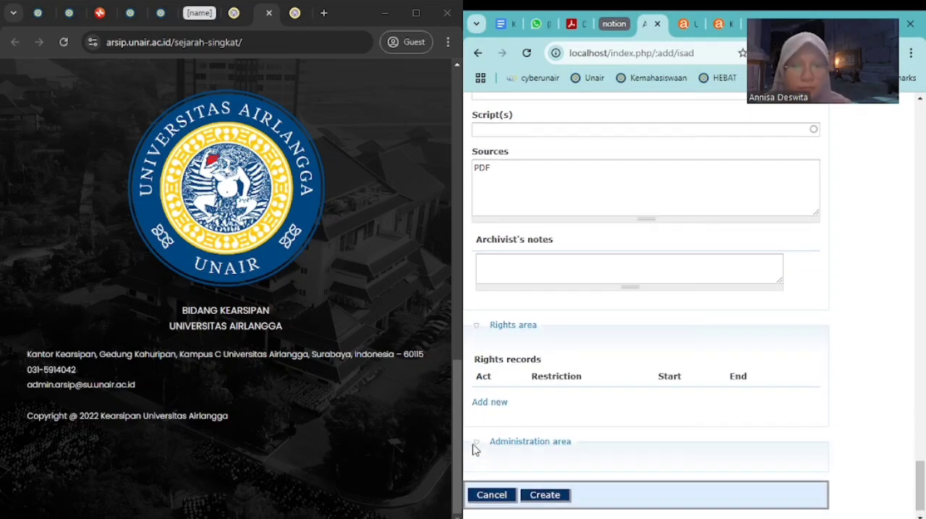
pyautogui.click(472, 444)
pyautogui.scroll(-1, 554, 378)
pyautogui.click(526, 408)
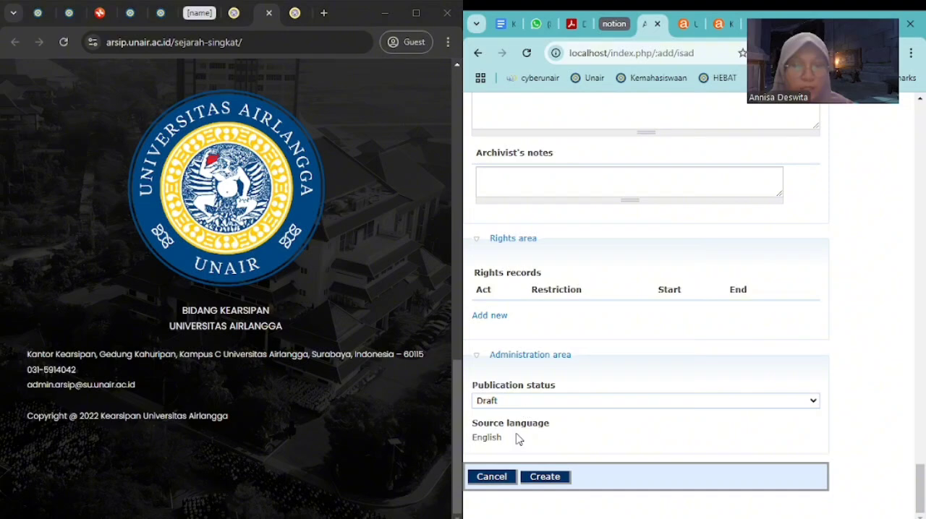
pyautogui.click(517, 438)
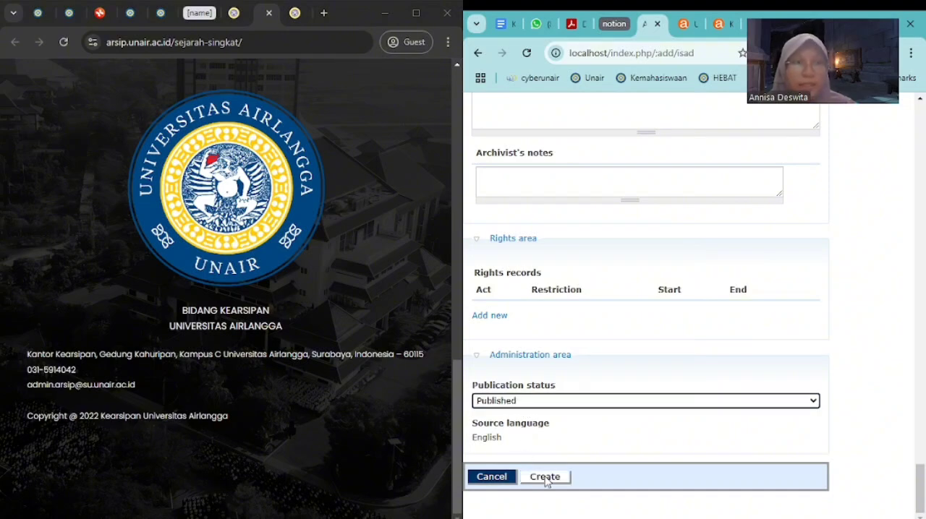
pyautogui.click(546, 478)
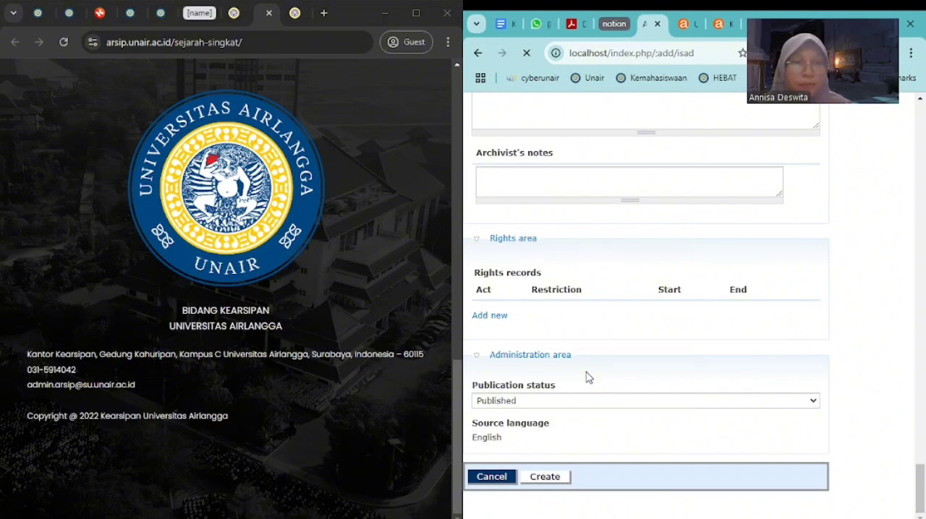
# Upload "Denah lantai 1 pembangunan gedung TDRC.pdf" as the digital object of the new HK.02 record
pyautogui.scroll(-3, 601, 365)
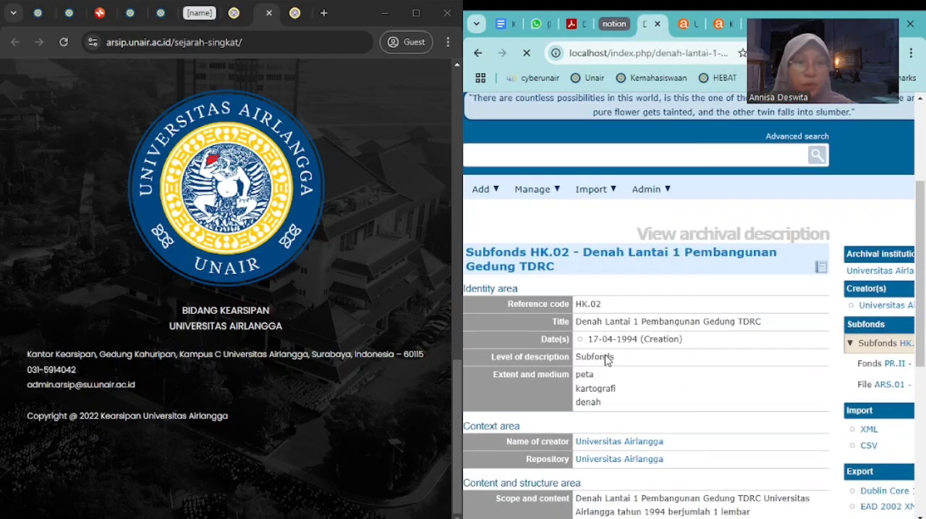
pyautogui.scroll(-3, 606, 360)
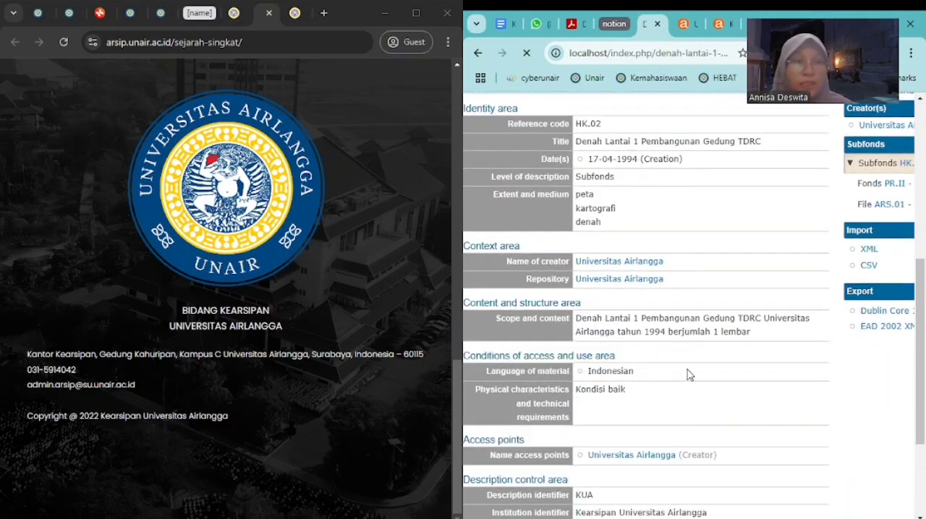
pyautogui.scroll(-3, 669, 369)
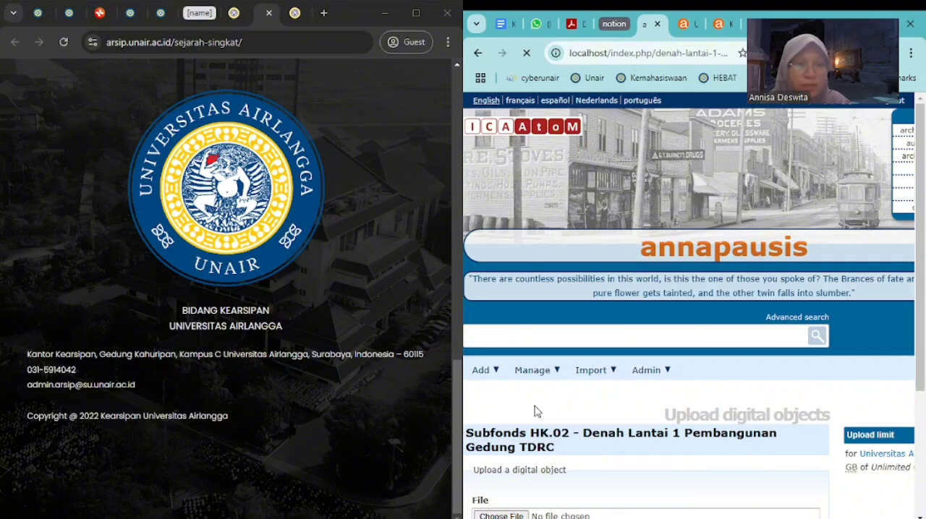
pyautogui.scroll(-3, 537, 412)
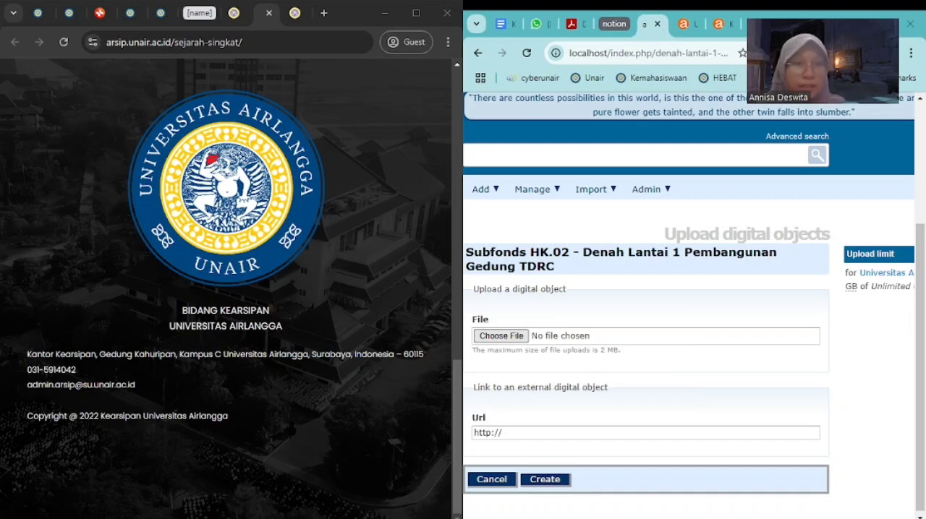
pyautogui.click(776, 335)
pyautogui.scroll(-1, 672, 394)
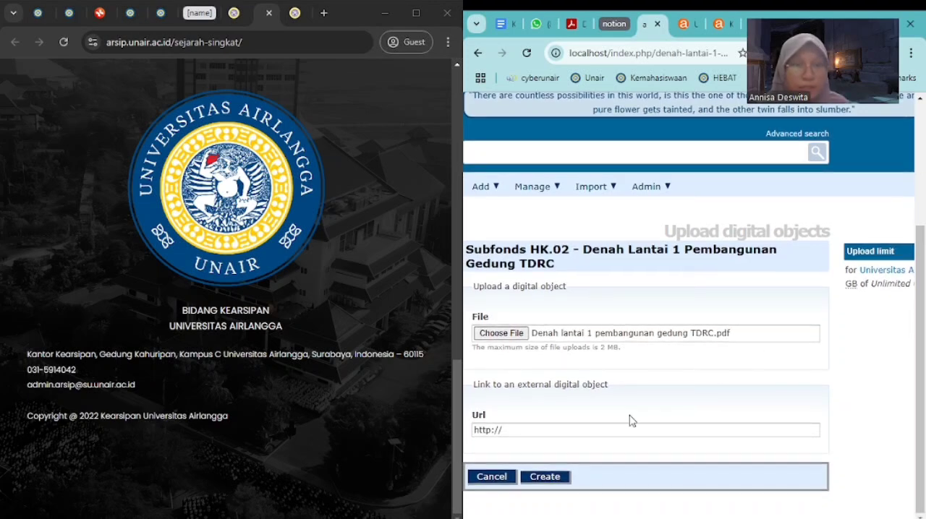
pyautogui.click(562, 483)
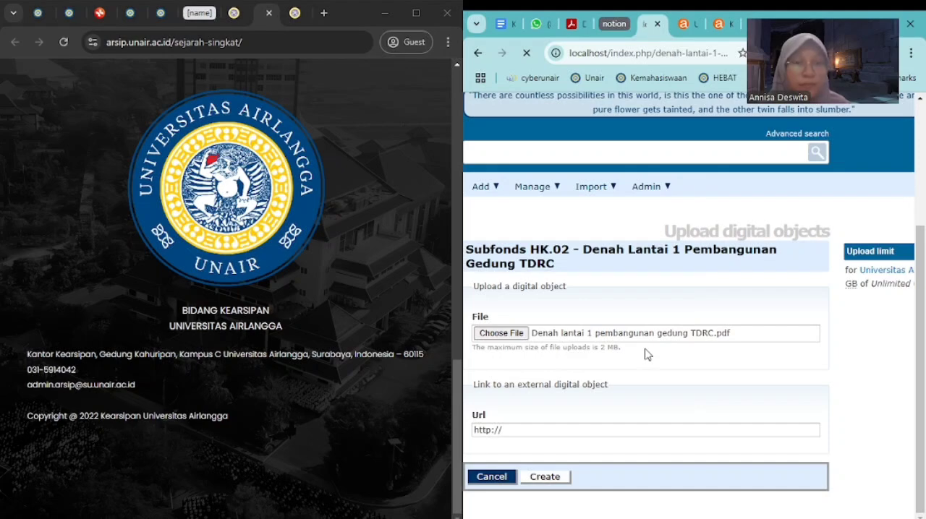
# Review the saved HK.02 record, from its identity area down to the digital object metadata
pyautogui.scroll(-5, 645, 353)
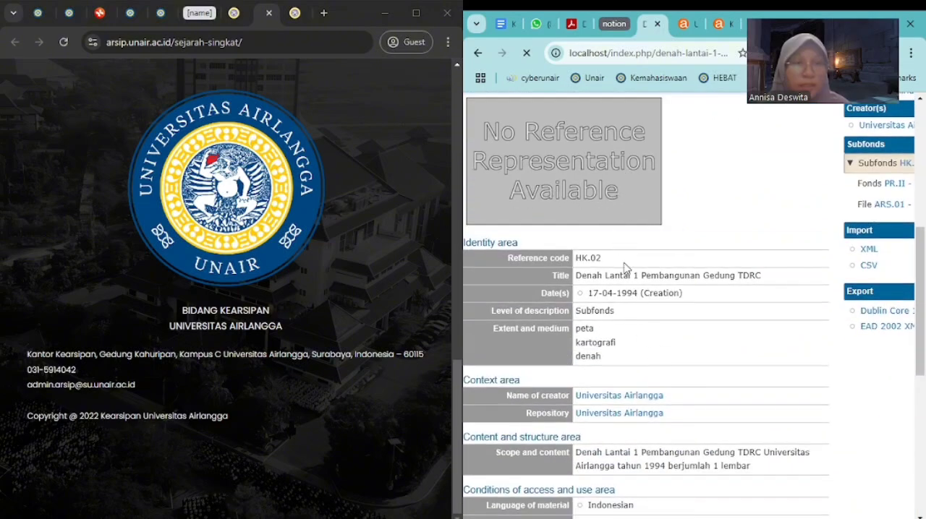
pyautogui.scroll(-3, 626, 269)
pyautogui.scroll(3, 626, 268)
pyautogui.scroll(-5, 626, 268)
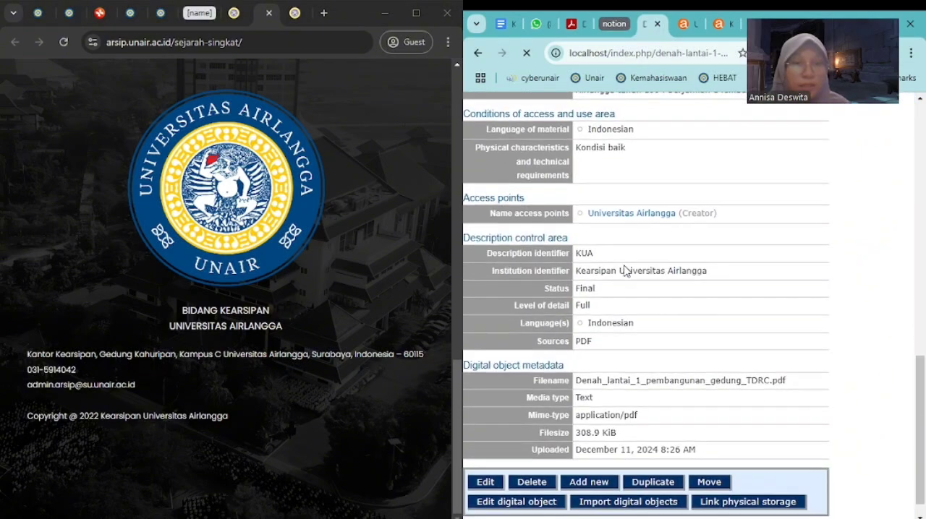
pyautogui.scroll(5, 626, 268)
pyautogui.scroll(3, 599, 217)
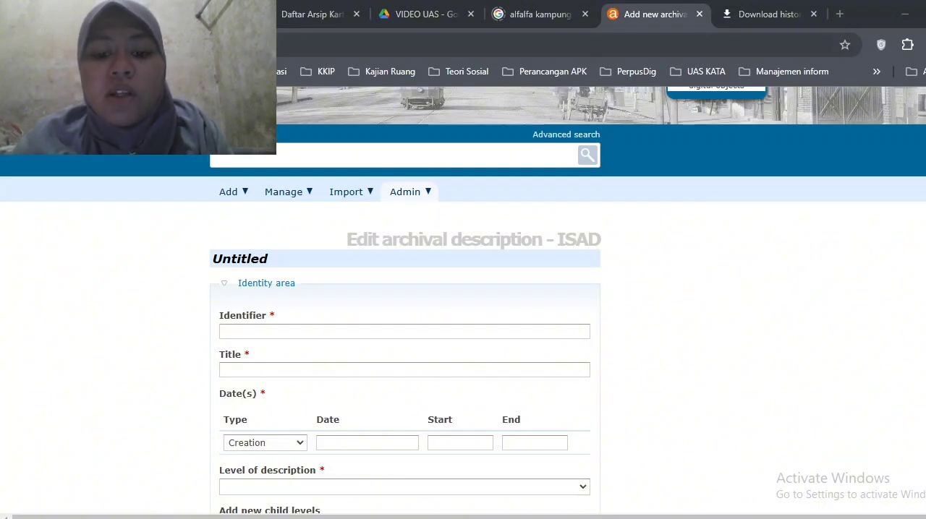
# Enter "PL.13" as the identifier of the new untitled ISAD archival description
pyautogui.moveTo(550, 518)
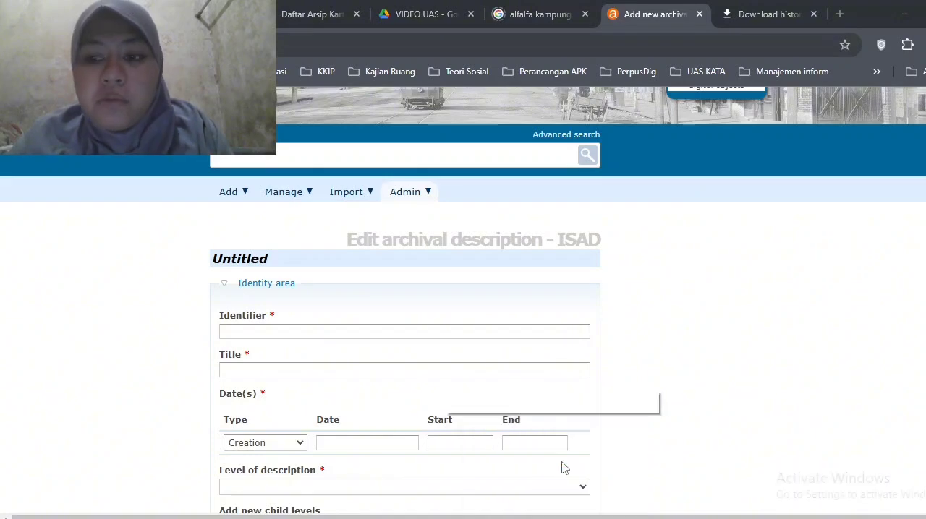
pyautogui.click(525, 330)
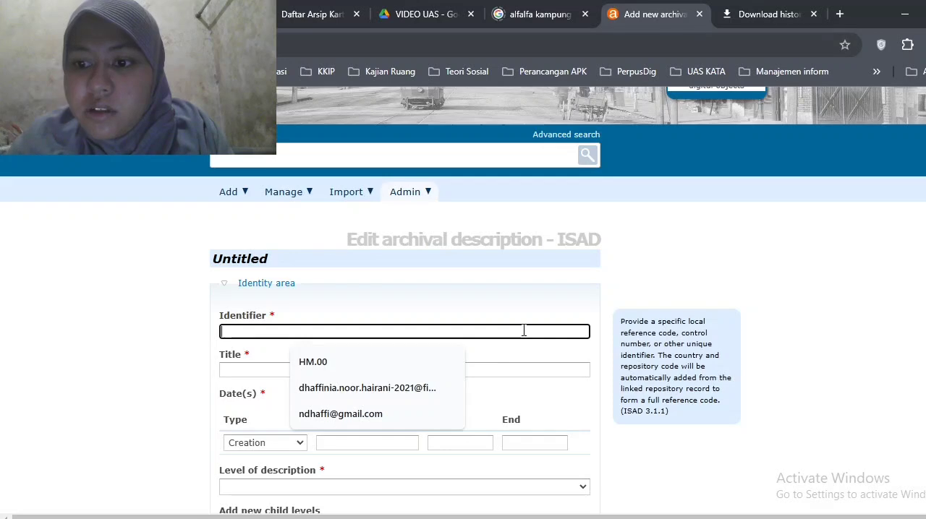
pyautogui.write('P')
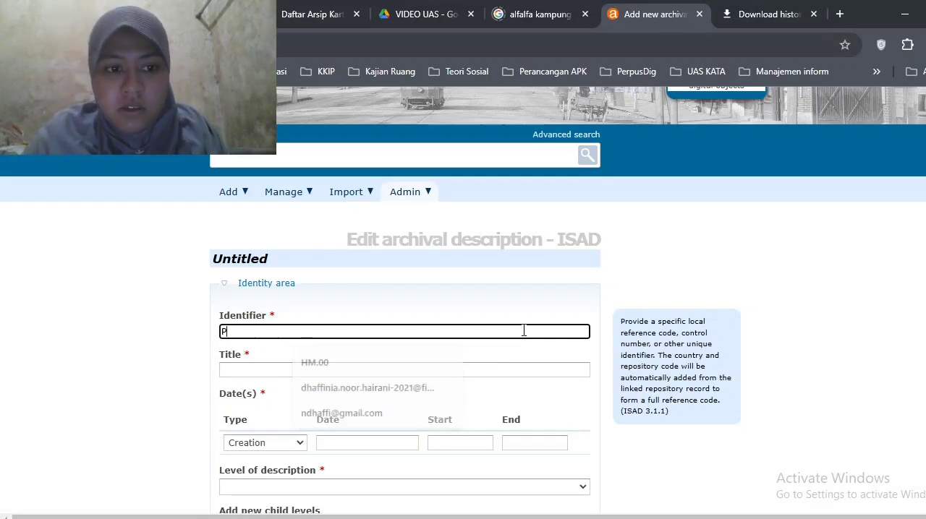
pyautogui.write('L.')
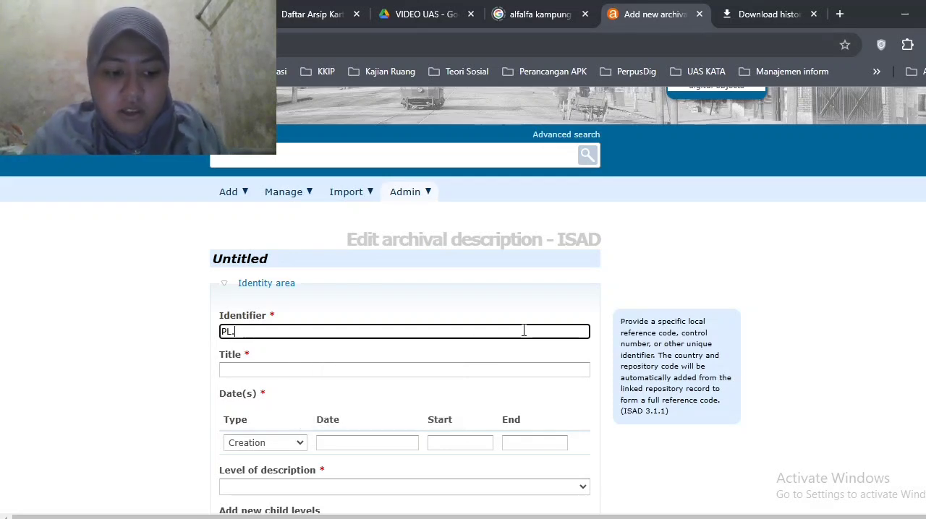
pyautogui.write('13')
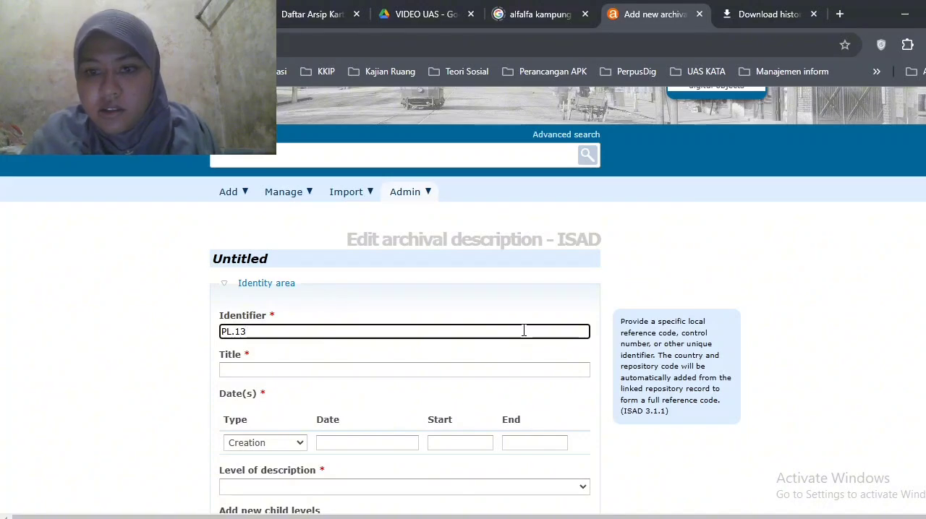
# Copy the file name "Lahan Kampus C Universitas Airlangga" from row 5 of the archive list spreadsheet into the PL.13 description's title
pyautogui.click(494, 370)
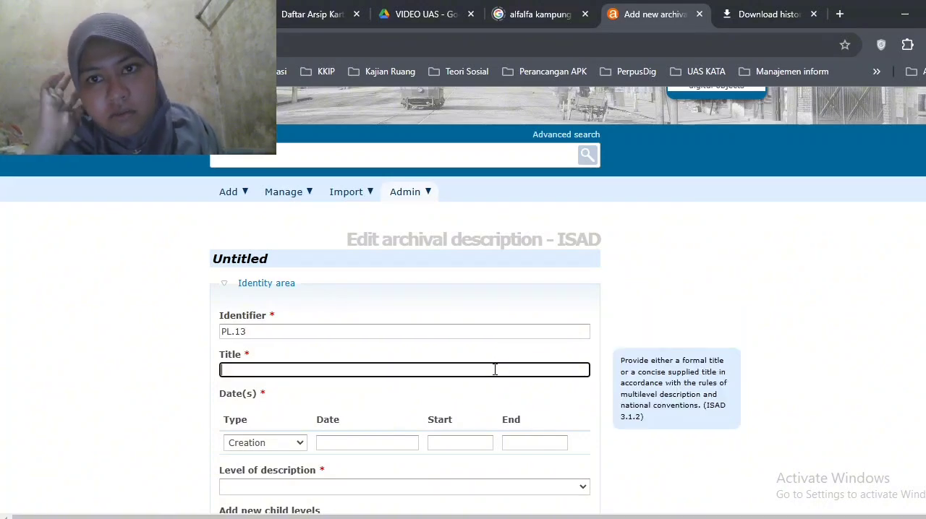
pyautogui.click(290, 9)
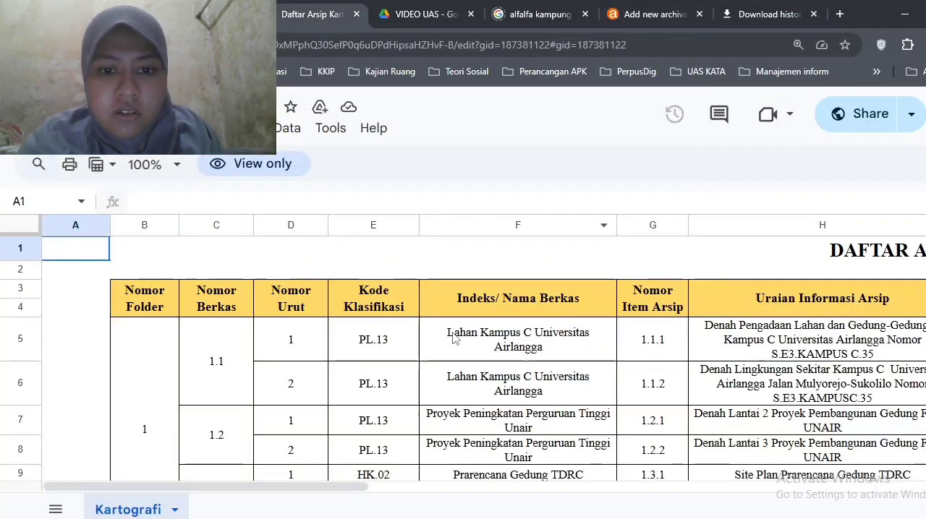
pyautogui.doubleClick(583, 345)
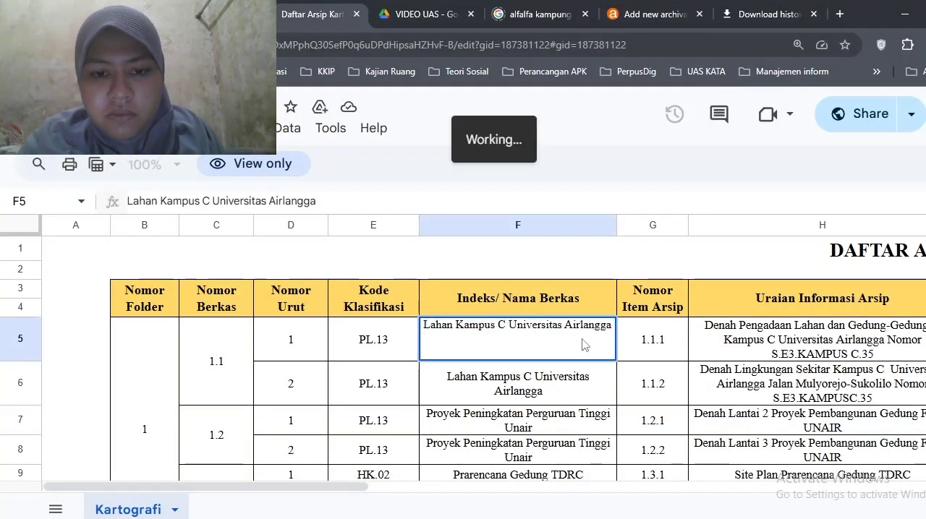
pyautogui.hotkey('ctrl', 'a')
pyautogui.hotkey('ctrl', 'c')
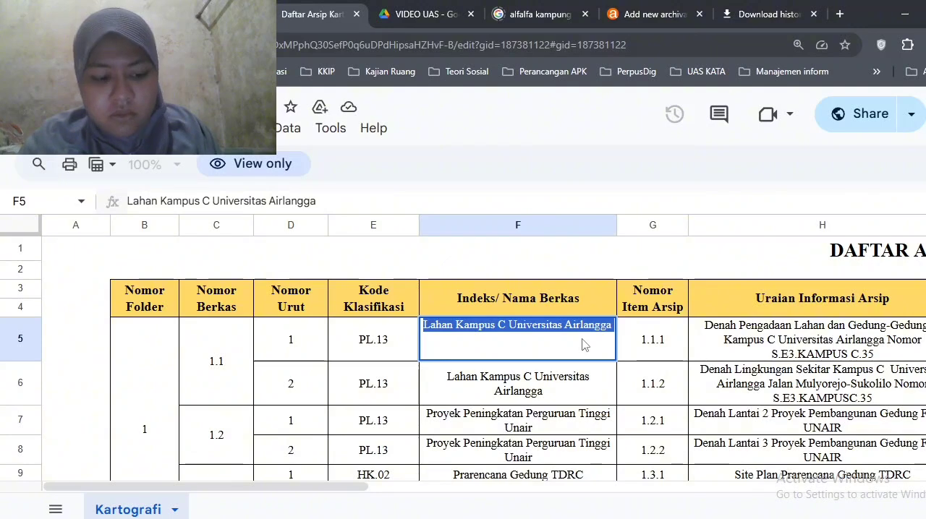
pyautogui.click(641, 15)
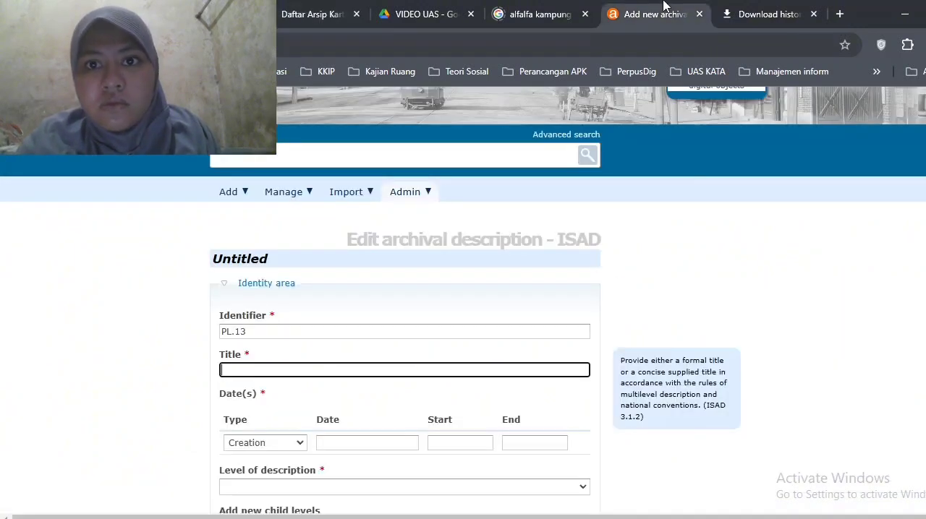
pyautogui.hotkey('ctrl', 'v')
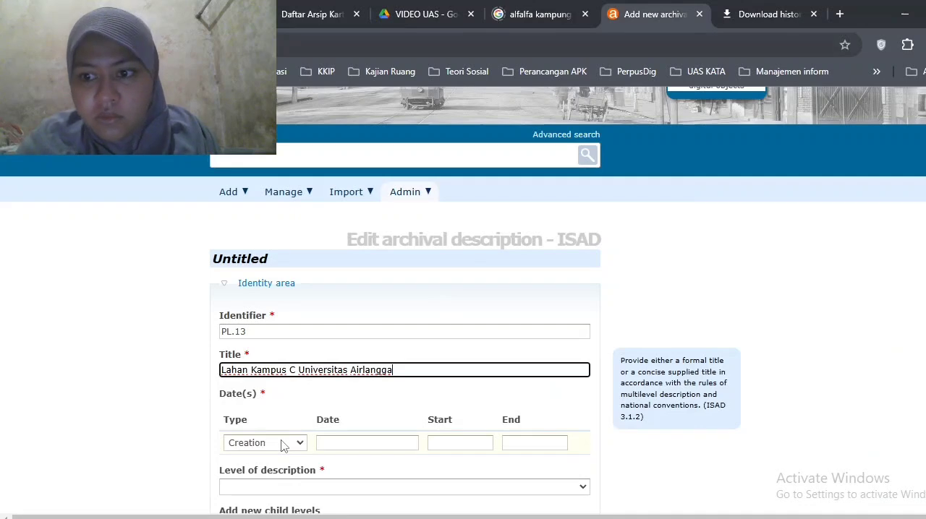
# Look up the item's year in the archive list and enter 1995 as the creation date, start and end
pyautogui.click(303, 6)
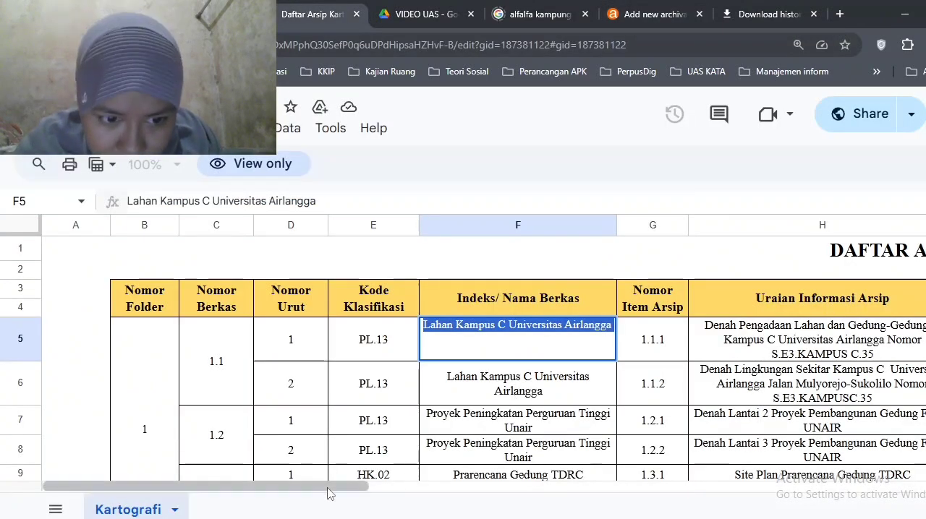
pyautogui.moveTo(338, 487); pyautogui.dragTo(534, 486)
pyautogui.click(447, 6)
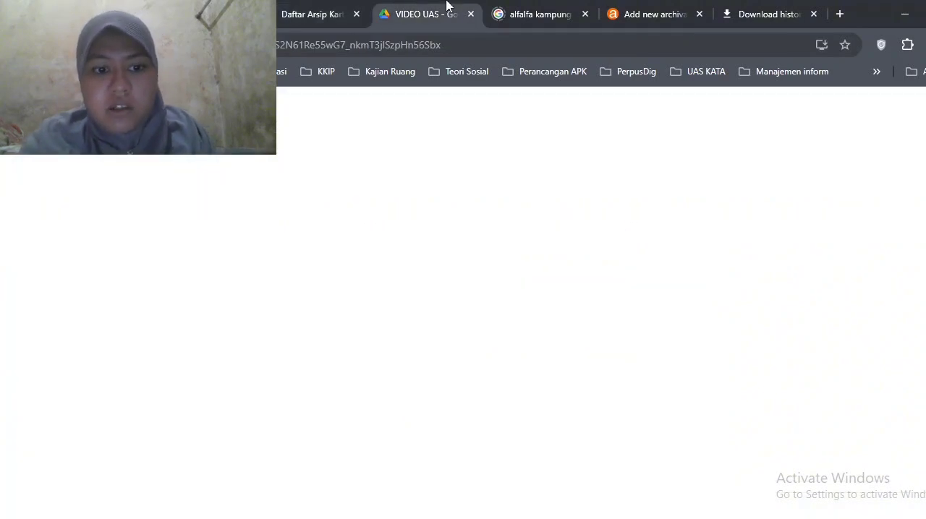
pyautogui.click(662, 9)
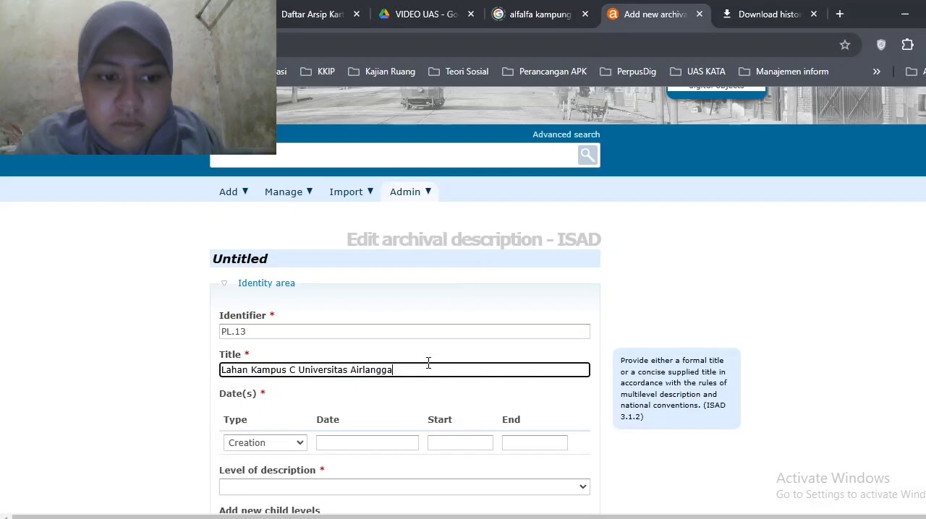
pyautogui.click(364, 443)
pyautogui.write('1995')
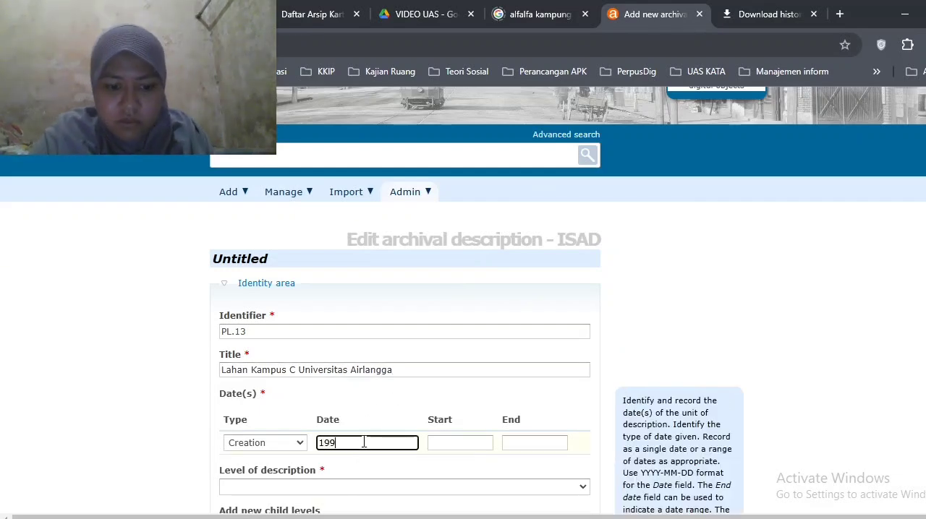
pyautogui.click(479, 444)
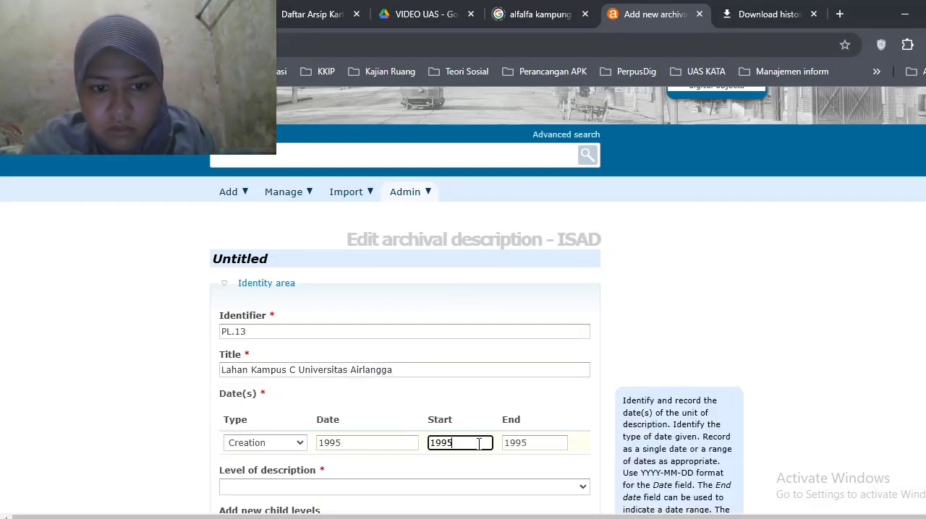
pyautogui.click(541, 443)
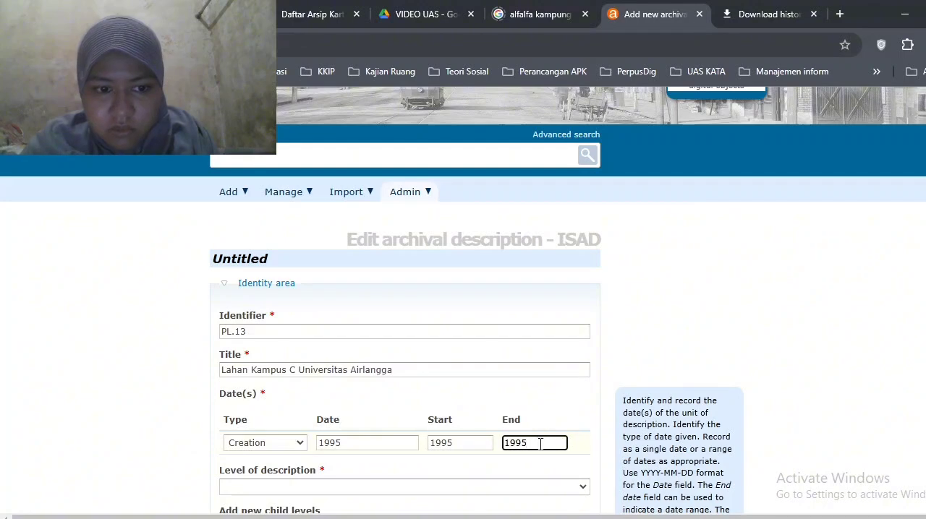
# Set the level of description to Item and enter "1 lembar scan denah" as the extent and medium
pyautogui.click(516, 486)
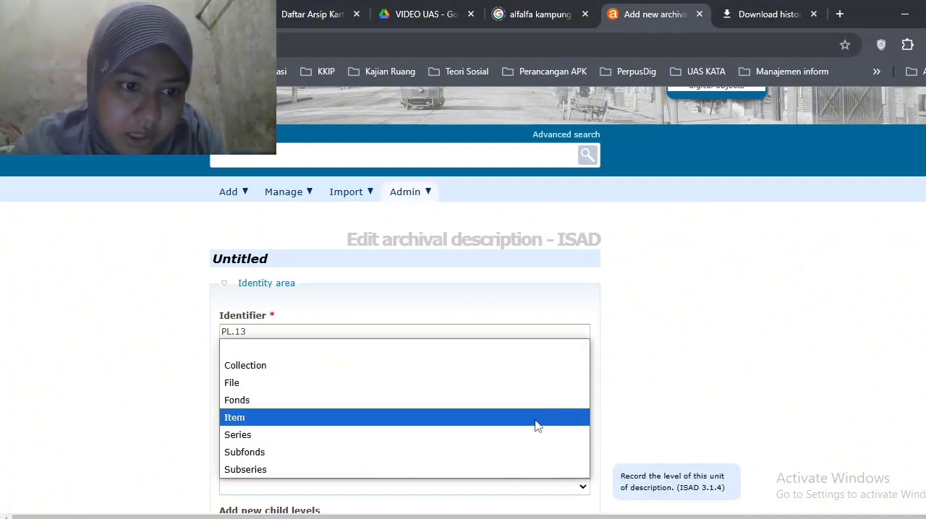
pyautogui.click(538, 426)
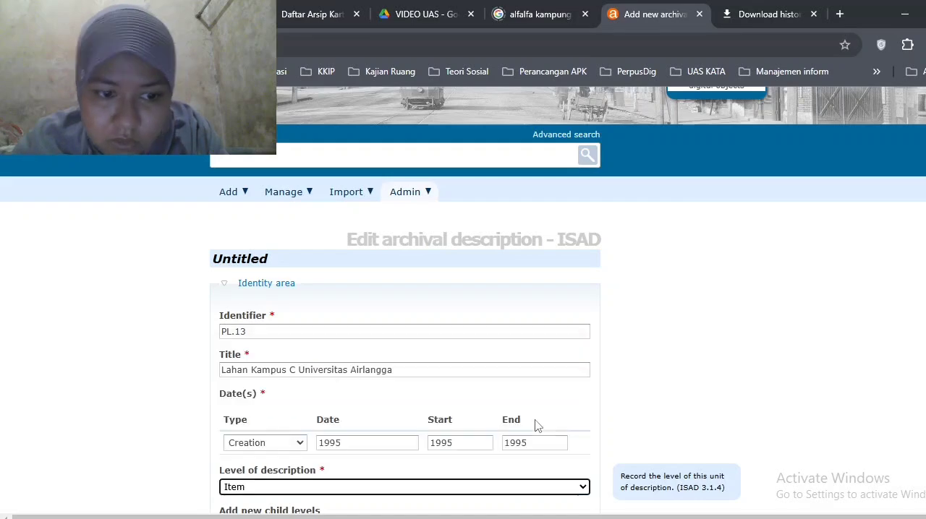
pyautogui.scroll(-3, 535, 425)
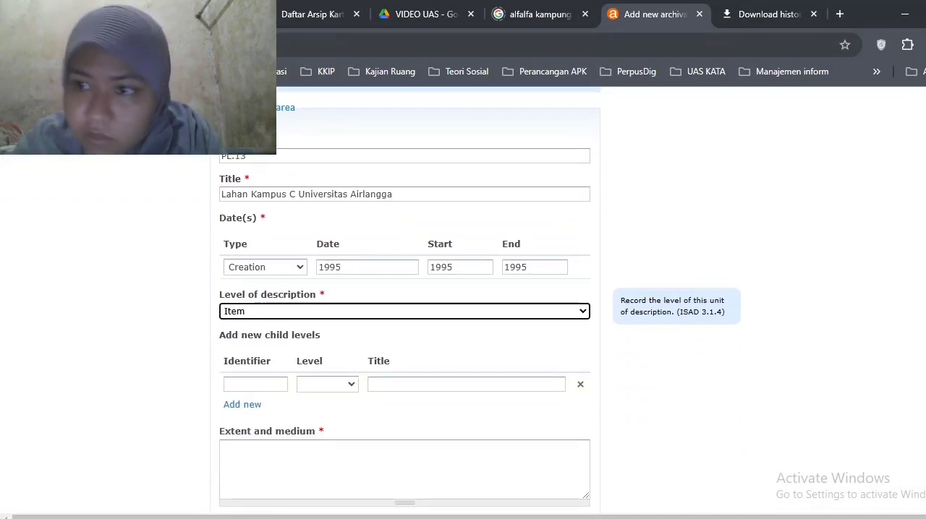
pyautogui.scroll(-1, 560, 389)
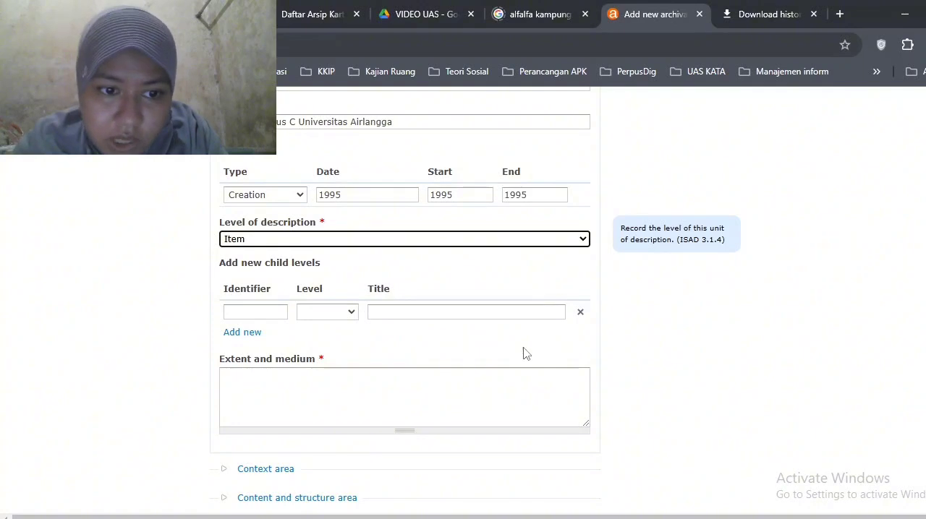
pyautogui.click(510, 408)
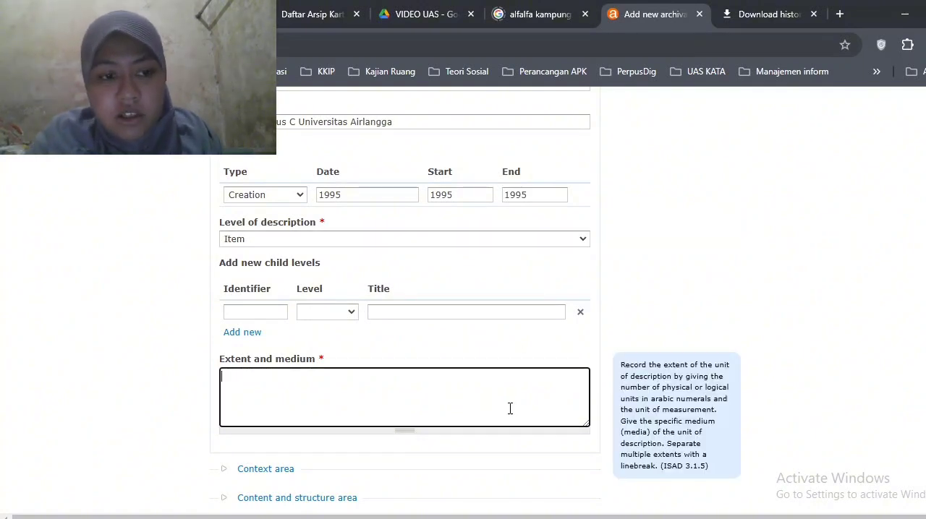
pyautogui.write('1 lembar')
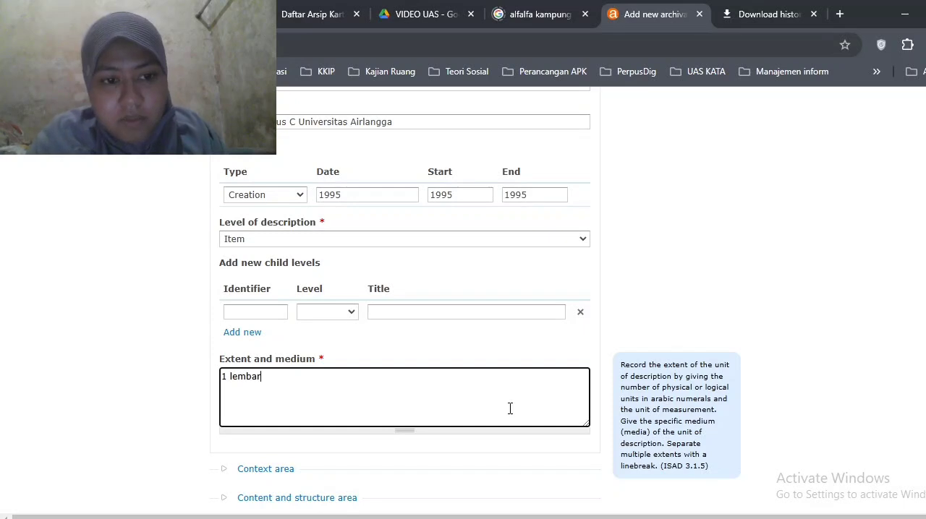
pyautogui.write(' scan')
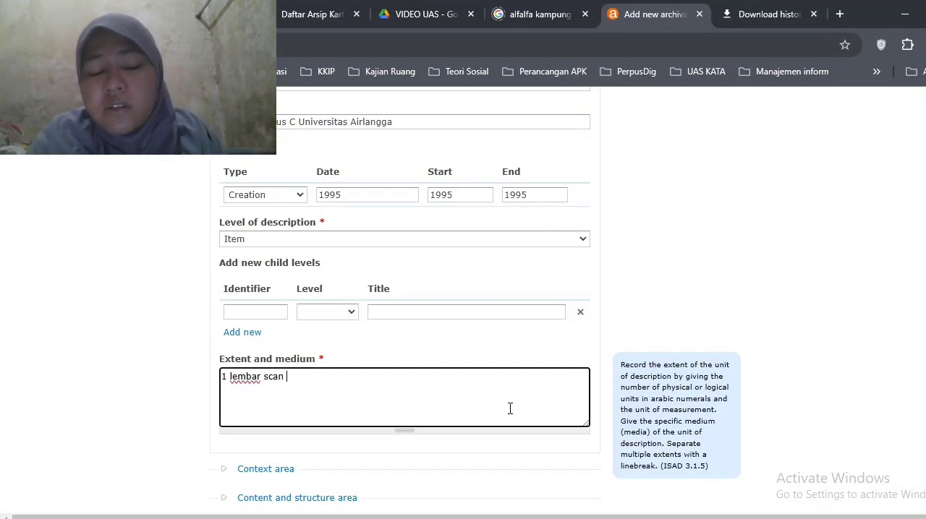
pyautogui.write(' denah')
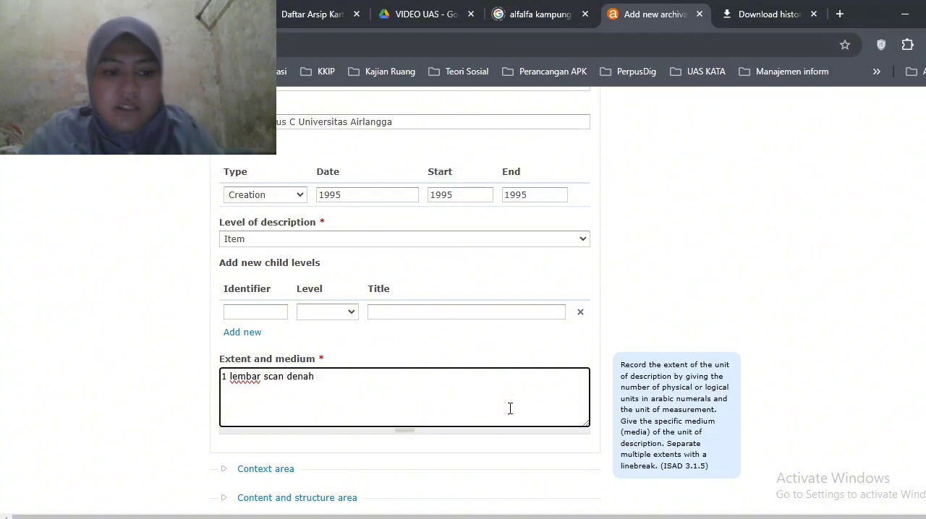
# Add "Kearsipan Pemilik Universitas Airlangga" as the name of creator in the Context area
pyautogui.click(266, 470)
pyautogui.scroll(-4, 271, 470)
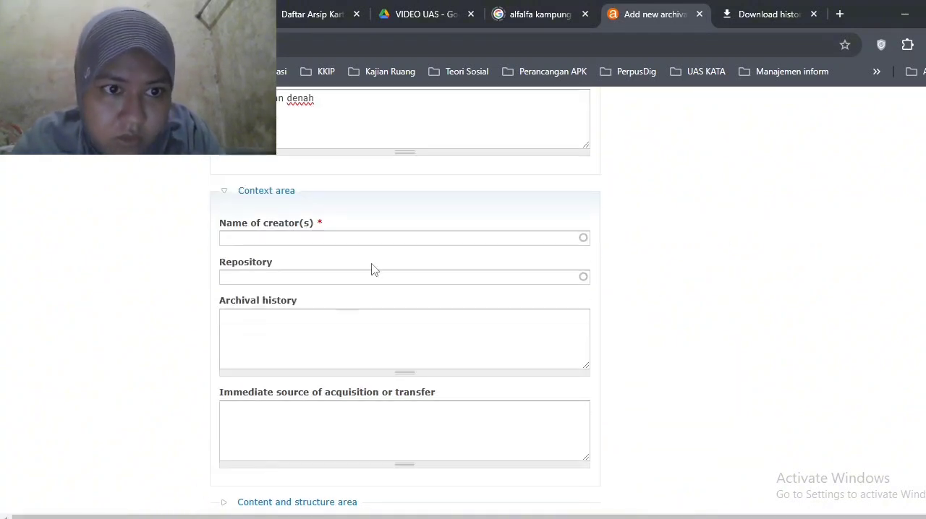
pyautogui.click(386, 243)
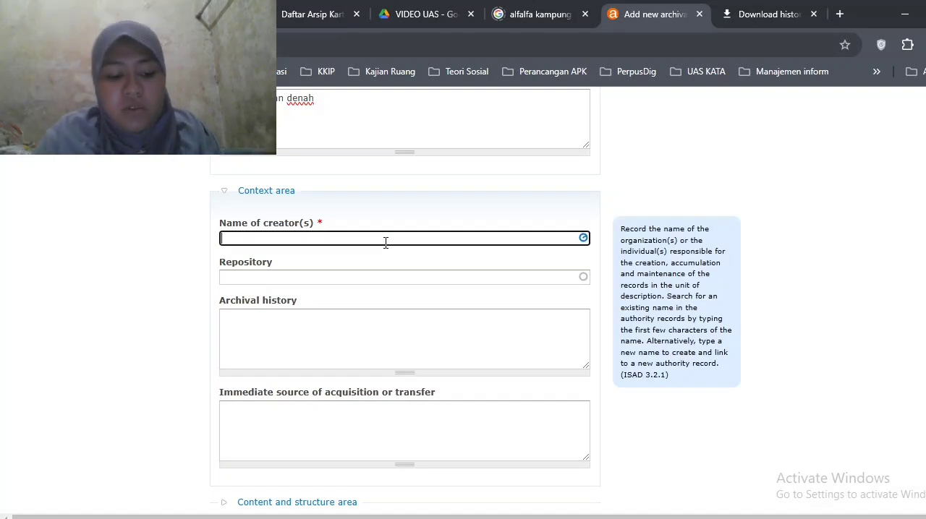
pyautogui.write('Kears')
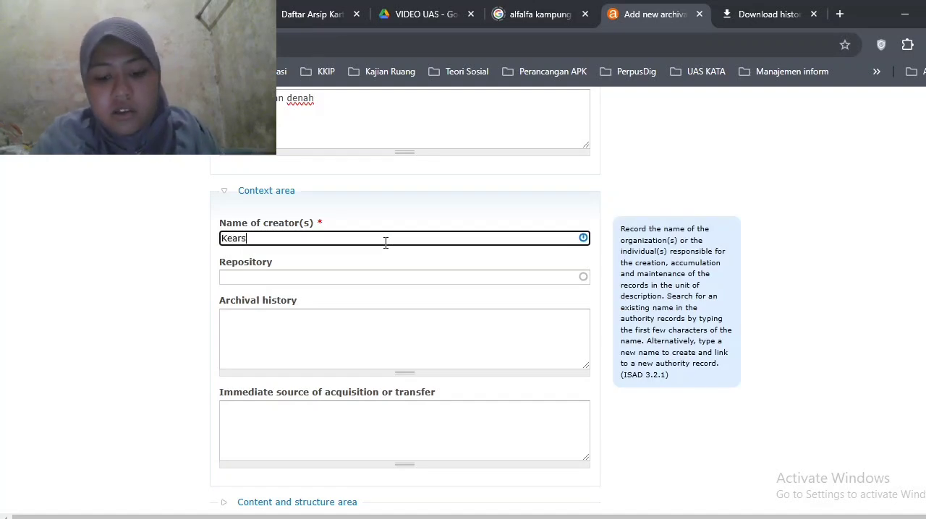
pyautogui.write('ipan P')
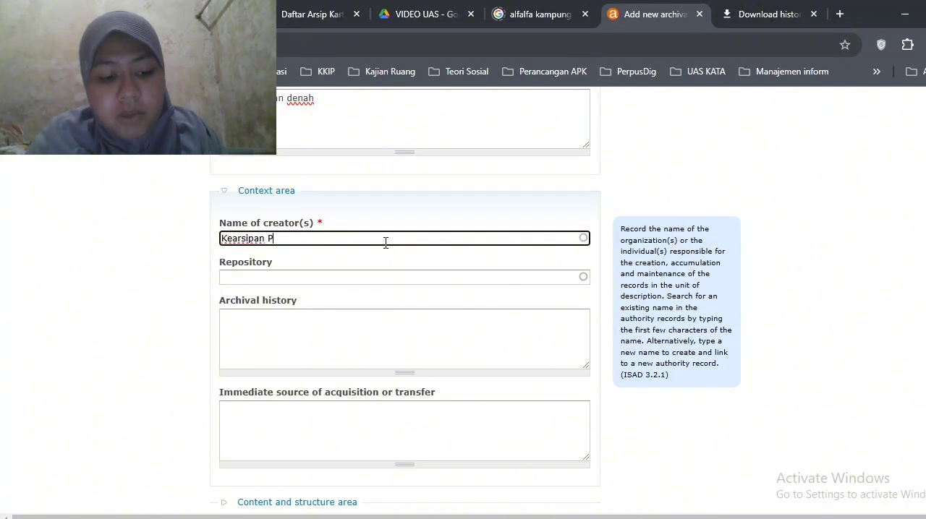
pyautogui.write('emilik')
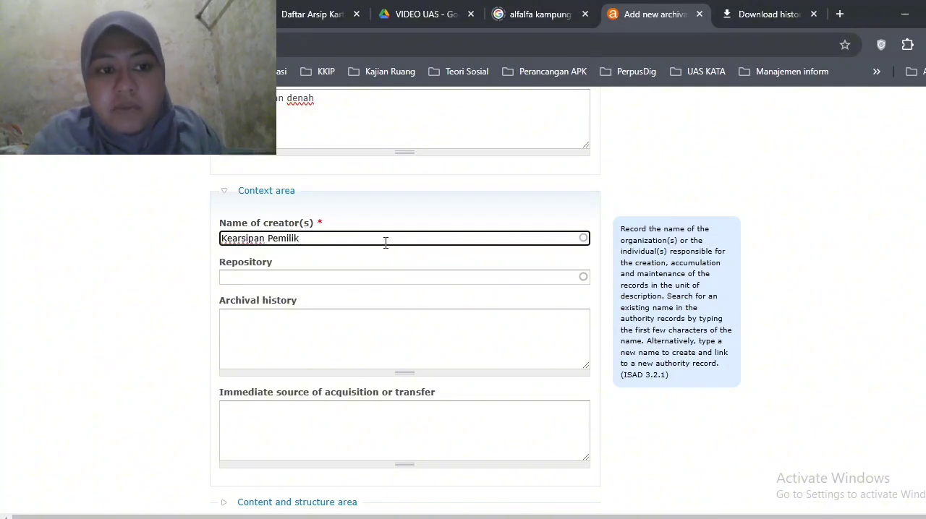
pyautogui.write(' Uni')
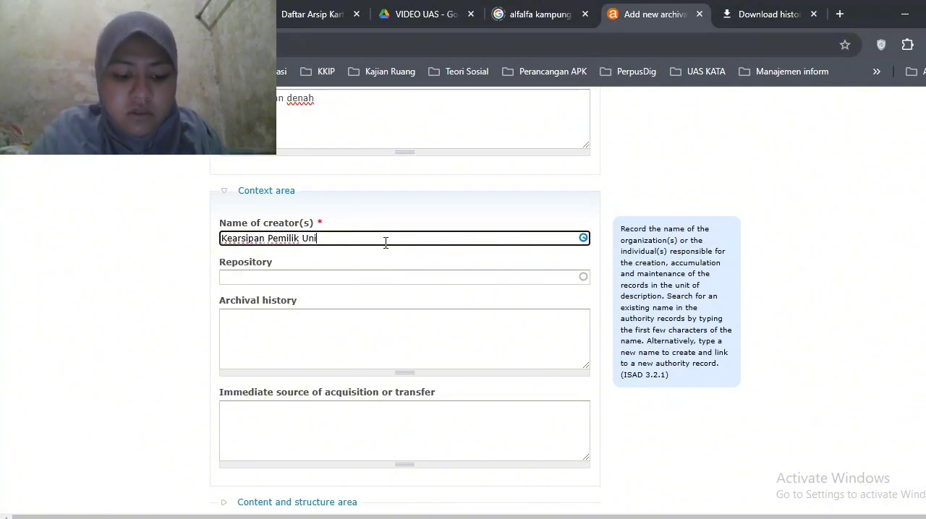
pyautogui.write('versitas')
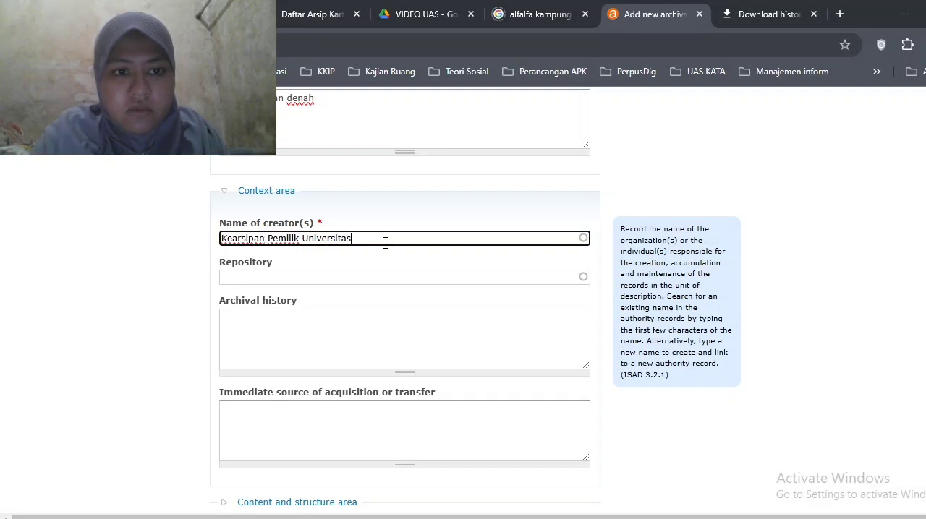
pyautogui.write(' Airlangga')
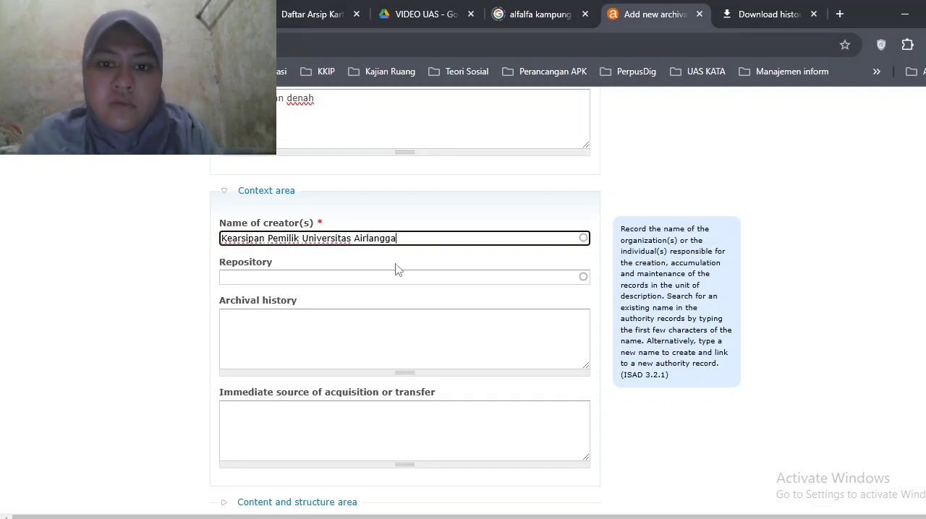
pyautogui.press('Return')
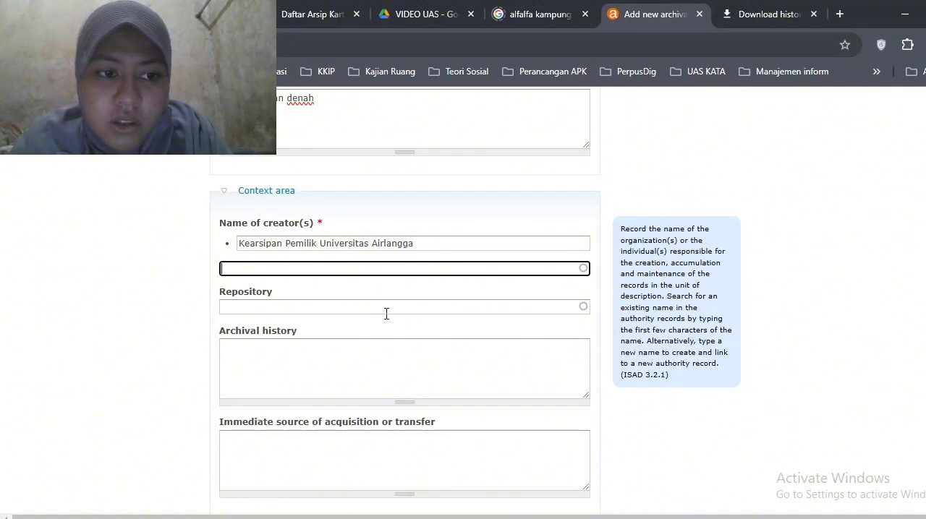
# Enter "Universitas Airlangga" as the repository in the Context area
pyautogui.click(389, 307)
pyautogui.write('un')
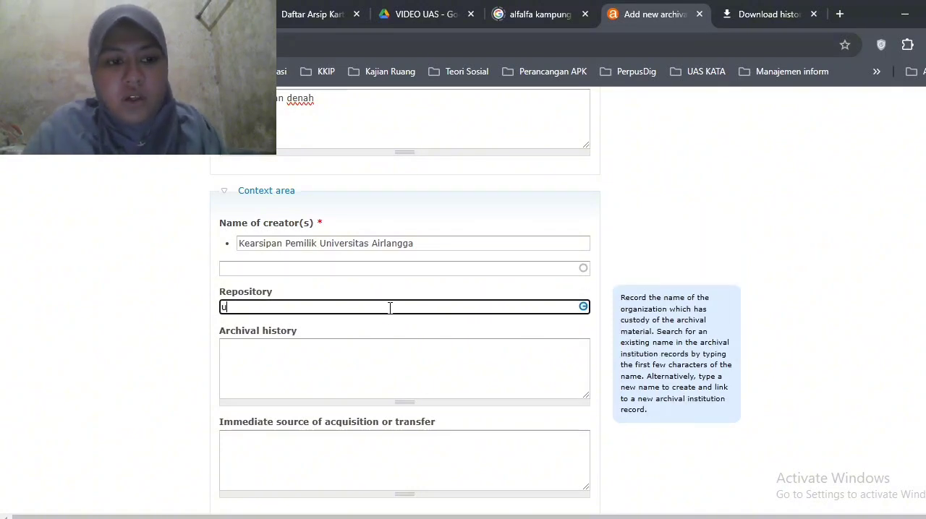
pyautogui.press('BackSpace')
pyautogui.press('BackSpace')
pyautogui.write('Un')
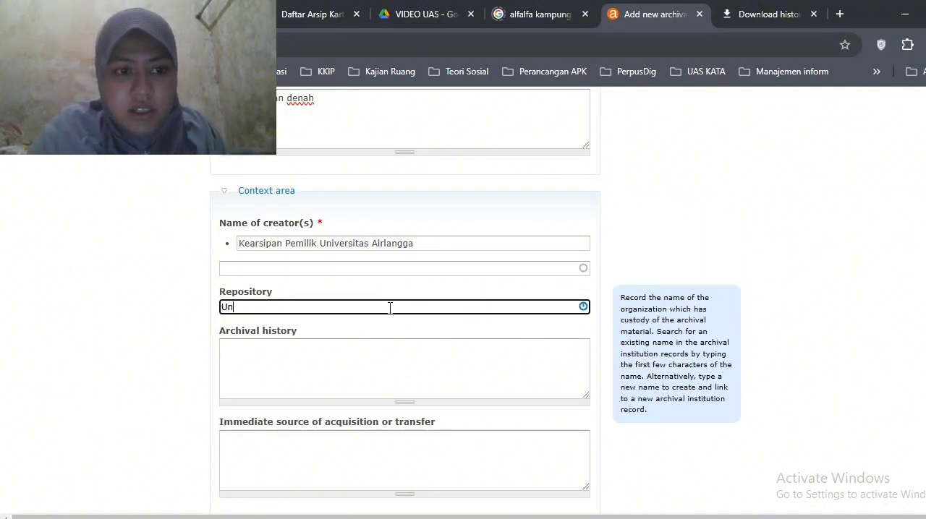
pyautogui.write('iversi')
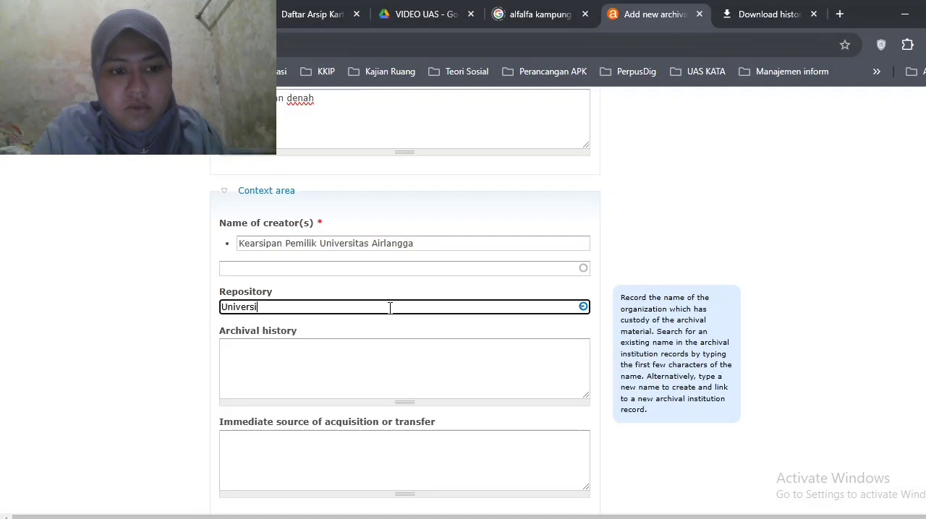
pyautogui.write('tas Ai')
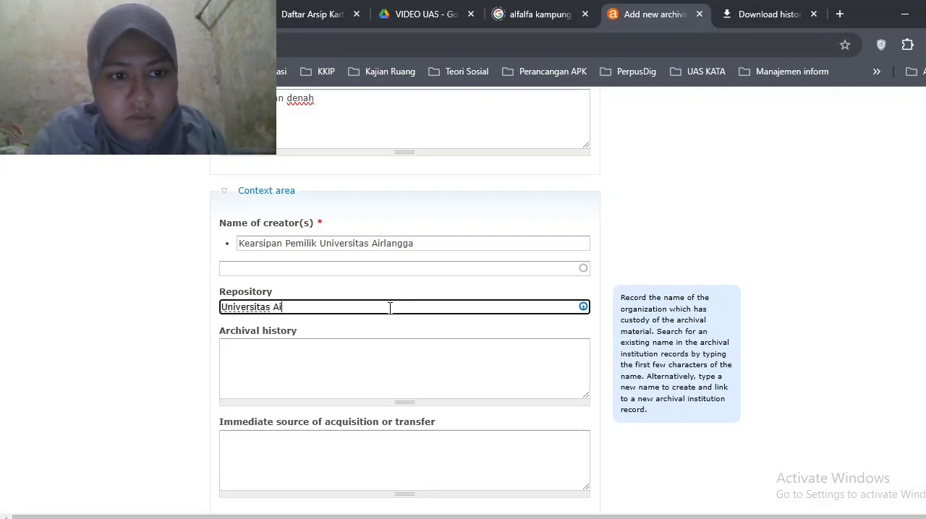
pyautogui.write('rlangga')
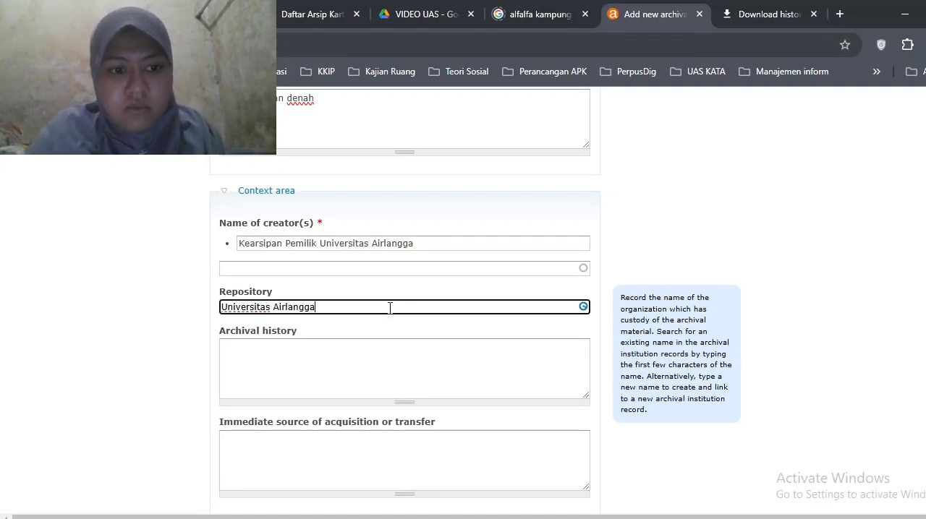
pyautogui.click(608, 341)
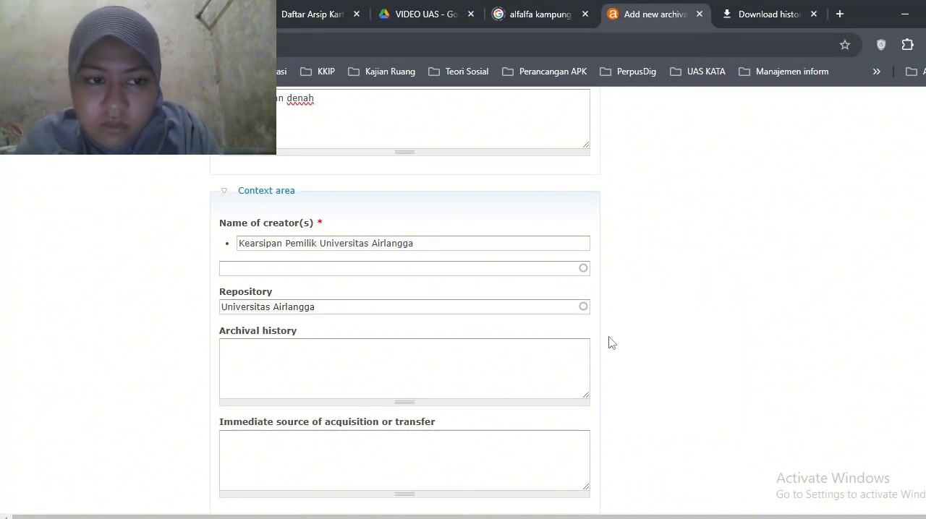
# In the Content and structure area, write the scope and content text ending "Lahan dan Gedung - Gedung di Kampus C Universitas Airlangga"
pyautogui.click(549, 310)
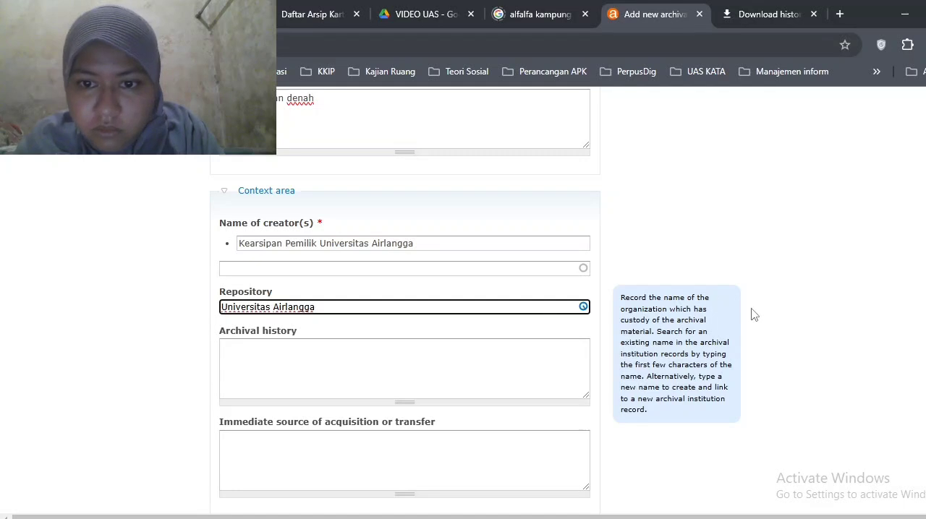
pyautogui.click(787, 353)
pyautogui.scroll(-4, 625, 408)
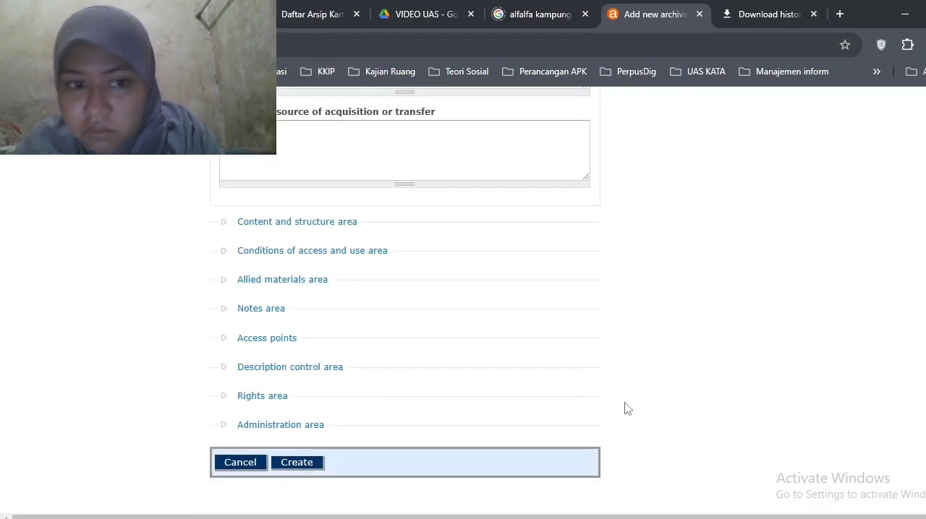
pyautogui.click(345, 223)
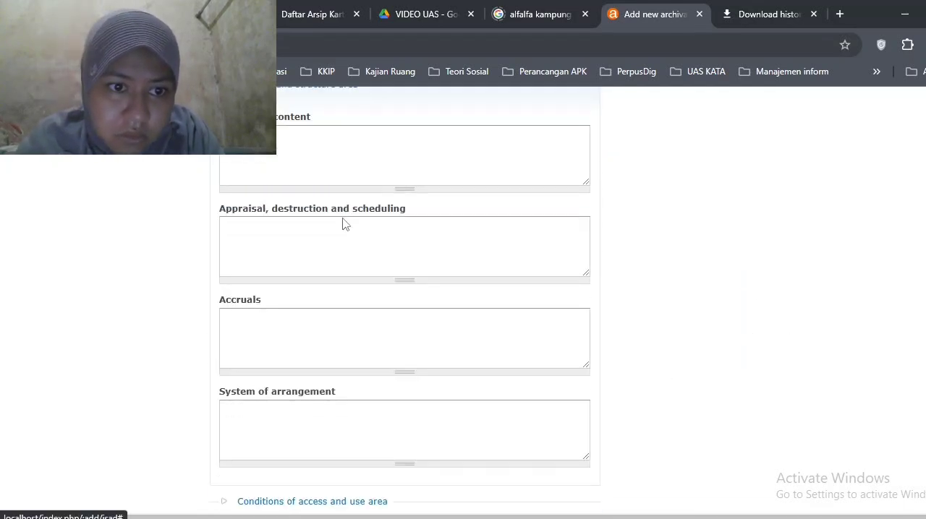
pyautogui.click(319, 170)
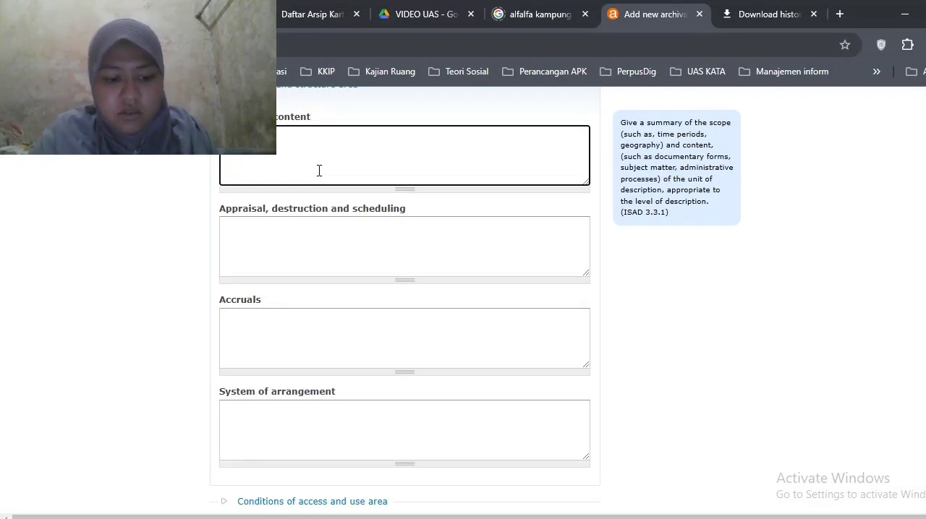
pyautogui.write('adaa')
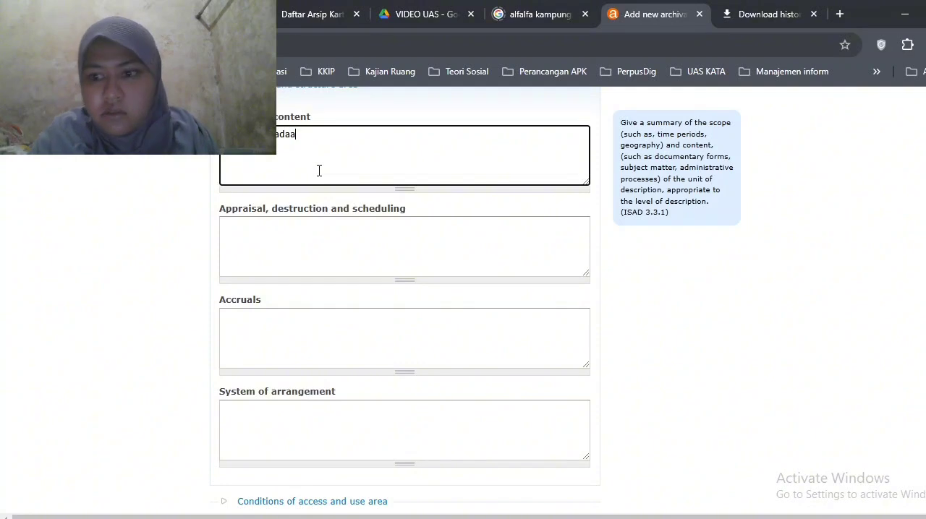
pyautogui.write('n L')
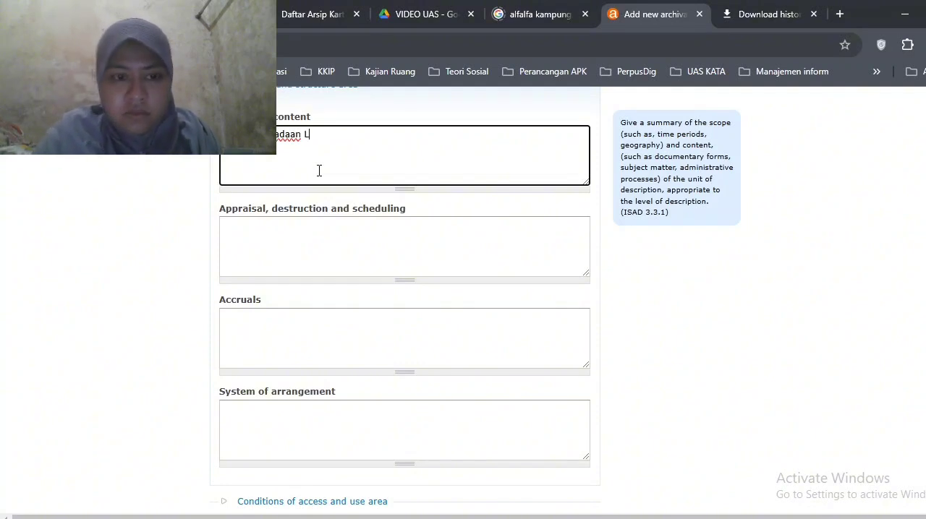
pyautogui.write('ahan da')
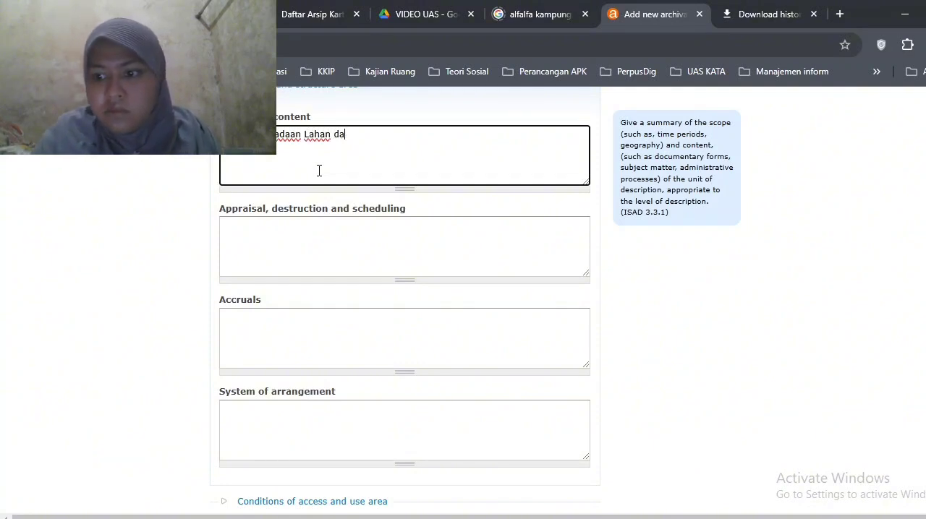
pyautogui.write('n Gedu')
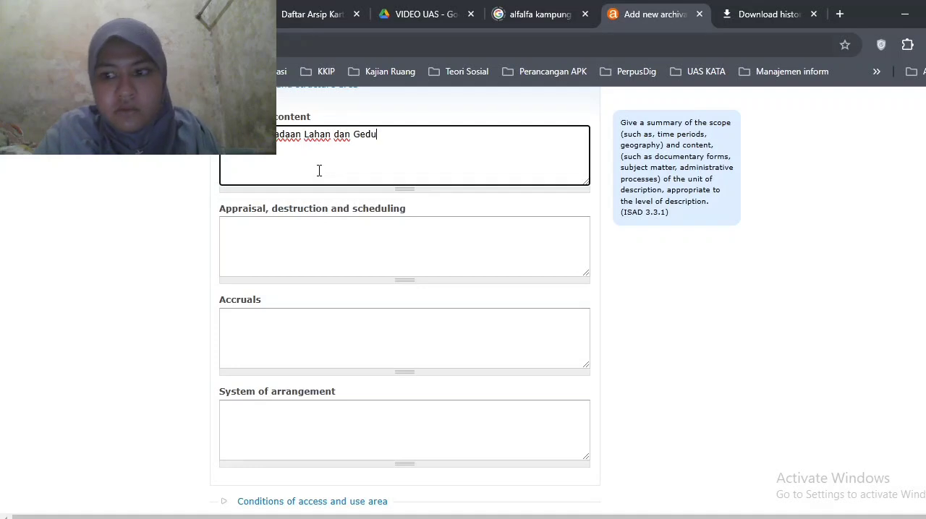
pyautogui.write('ng ')
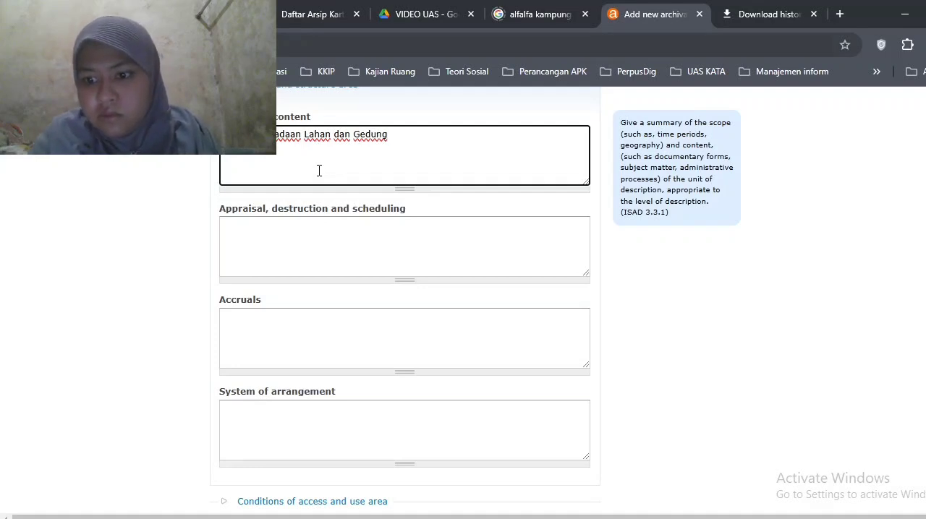
pyautogui.write('- Gedung')
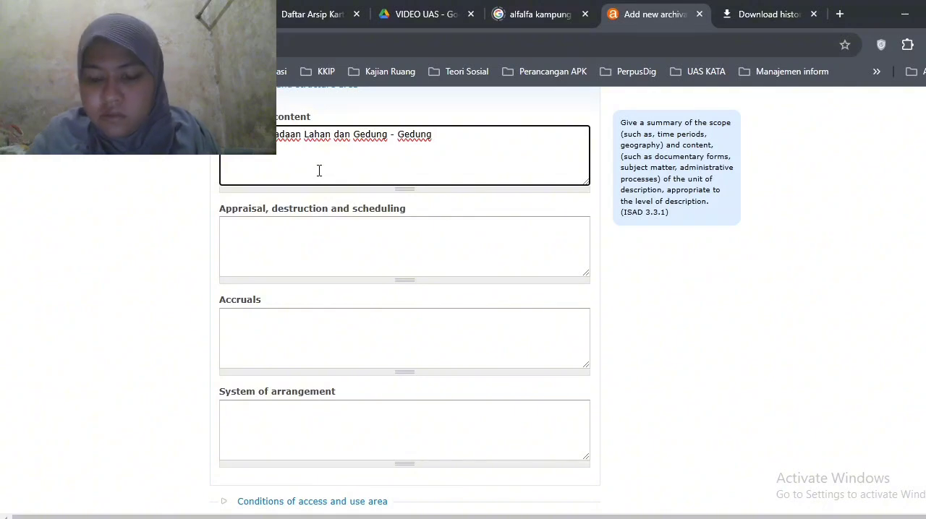
pyautogui.write(' di Kamp')
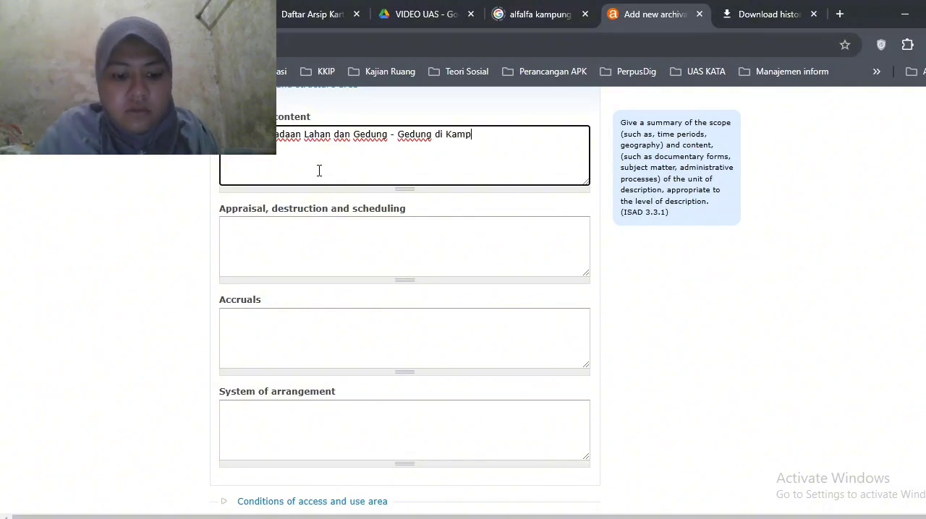
pyautogui.write('us C')
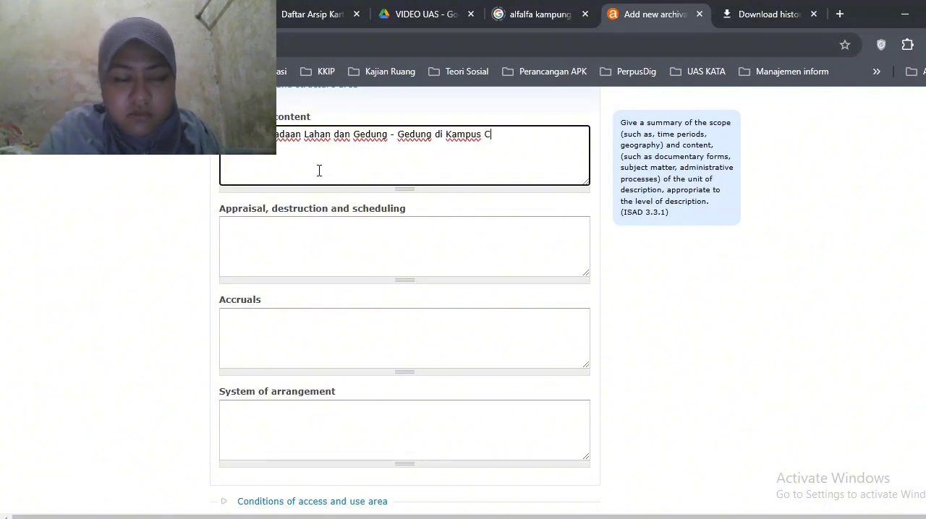
pyautogui.write(' U')
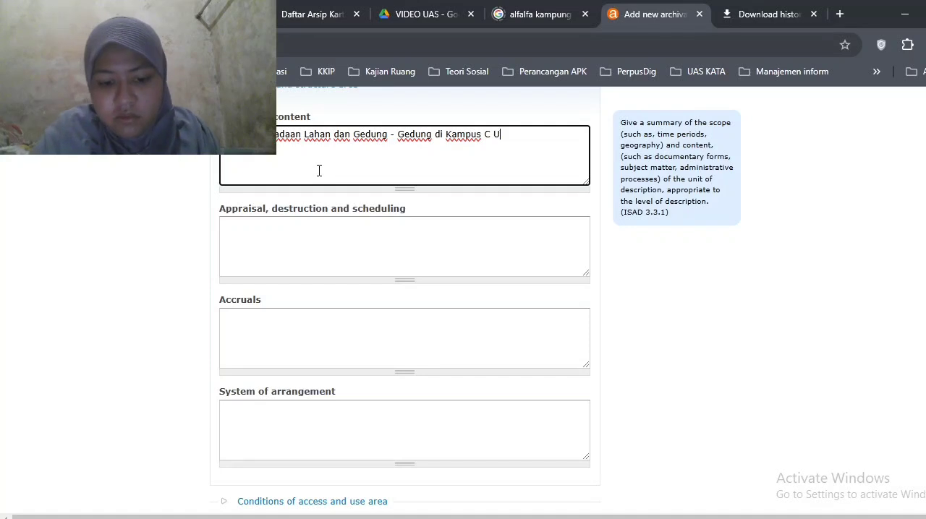
pyautogui.write('niversitas Al')
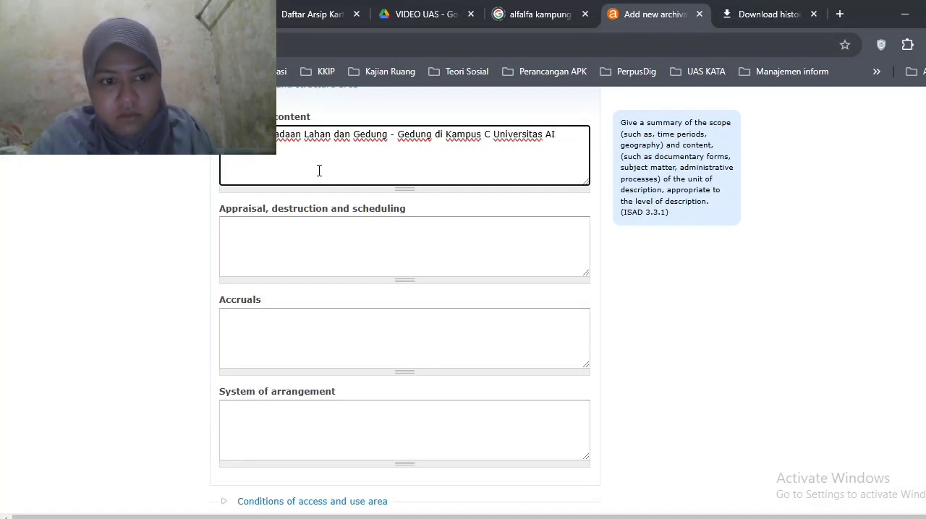
pyautogui.press('BackSpace')
pyautogui.write('irlangga')
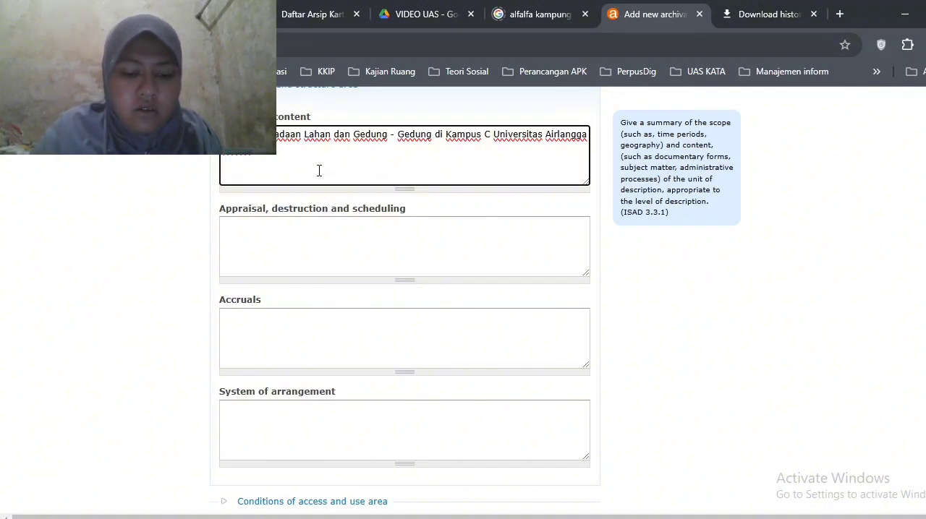
# Continue the second line of the scope and content with "Kampus C Universitas Airlangga"
pyautogui.write('KN')
pyautogui.press('BackSpace')
pyautogui.write('a')
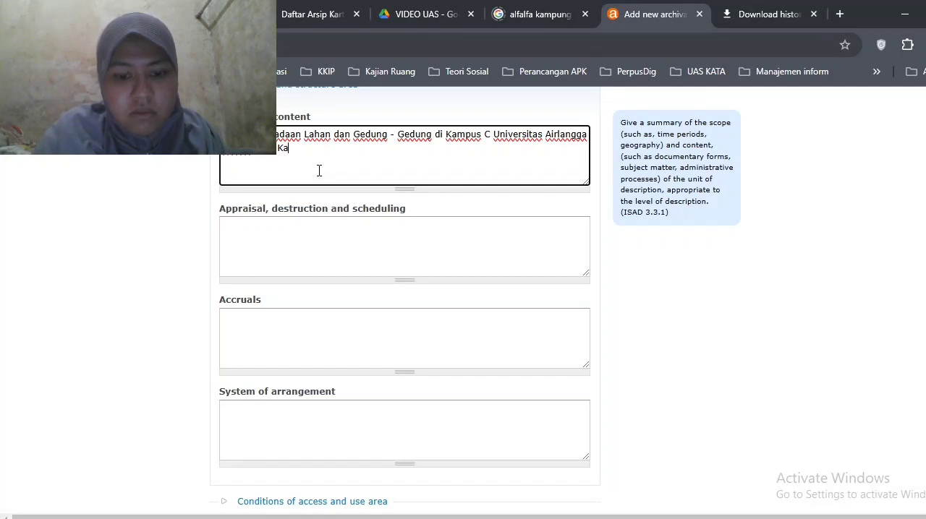
pyautogui.write('mpus')
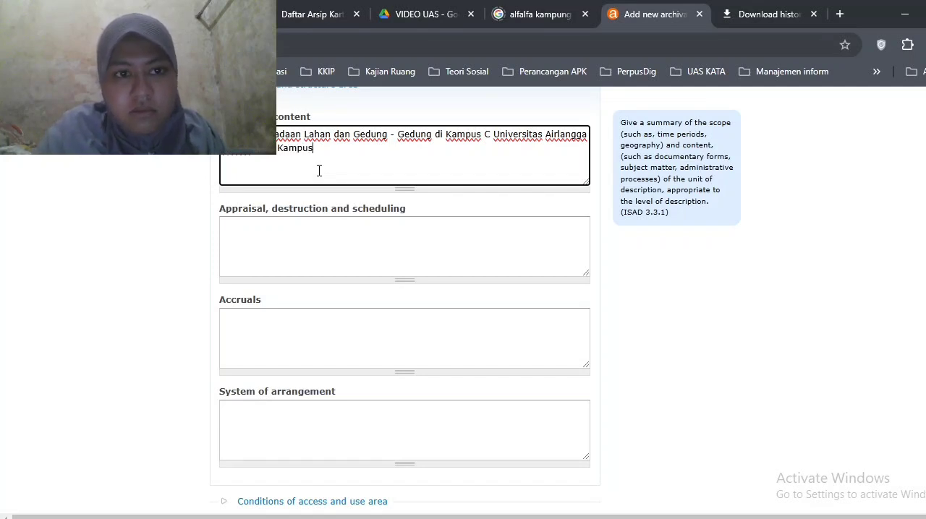
pyautogui.write(' C ')
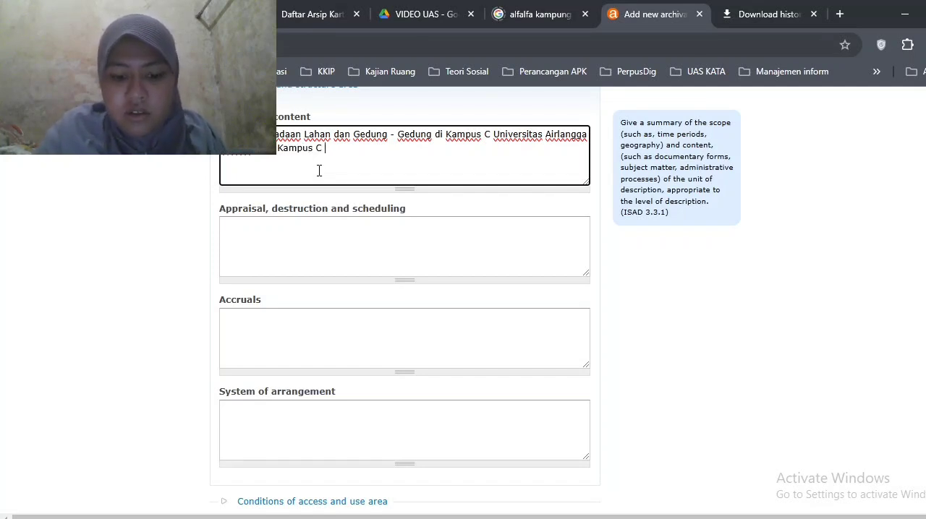
pyautogui.write('Univers')
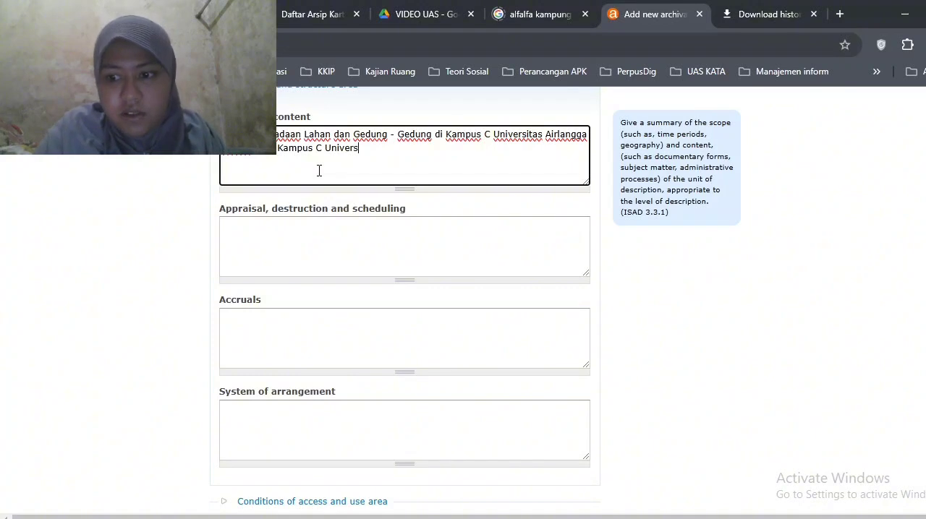
pyautogui.write('i')
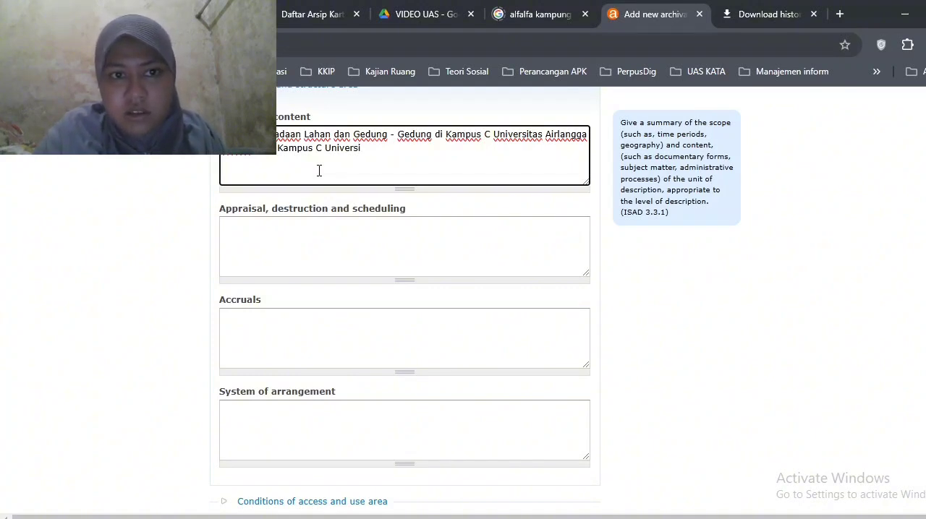
pyautogui.write('tas')
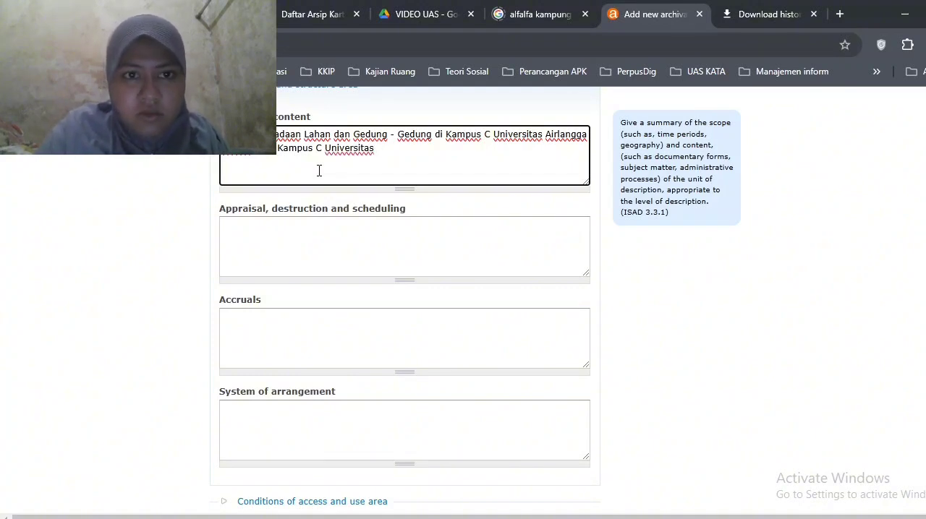
pyautogui.write(' Airlangga Kampus C Universitas Airlangga')
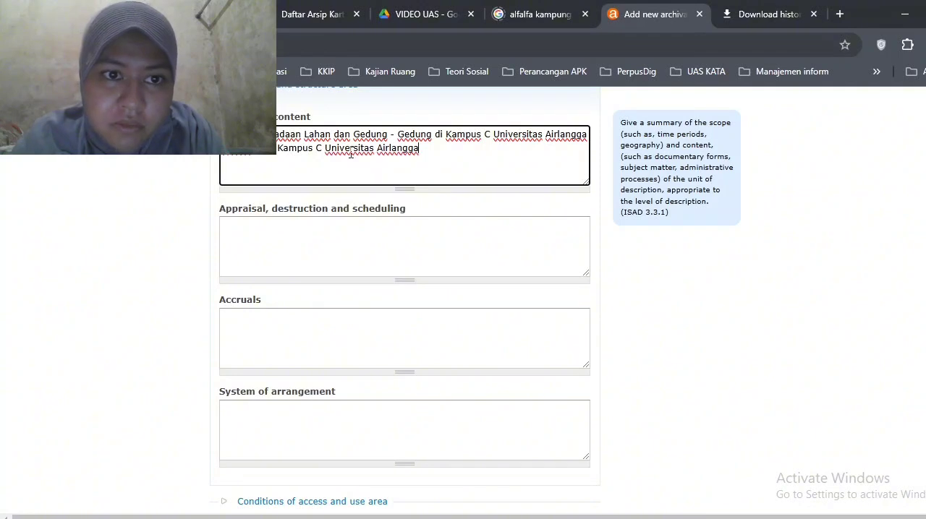
# Replace the closing "Universitas Airlangga" in the scope and content so the second line ends with "Kampus C.35"
pyautogui.moveTo(420, 150); pyautogui.dragTo(324, 152)
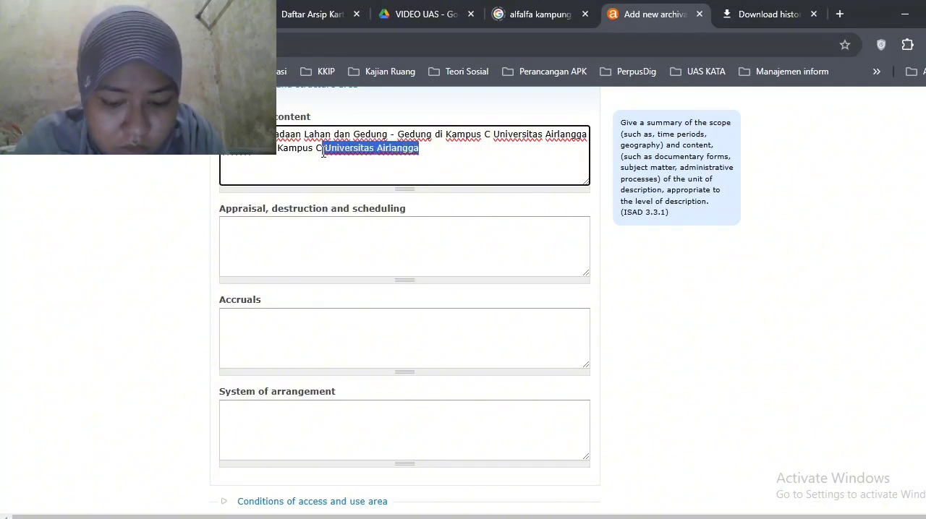
pyautogui.press('BackSpace')
pyautogui.write('3')
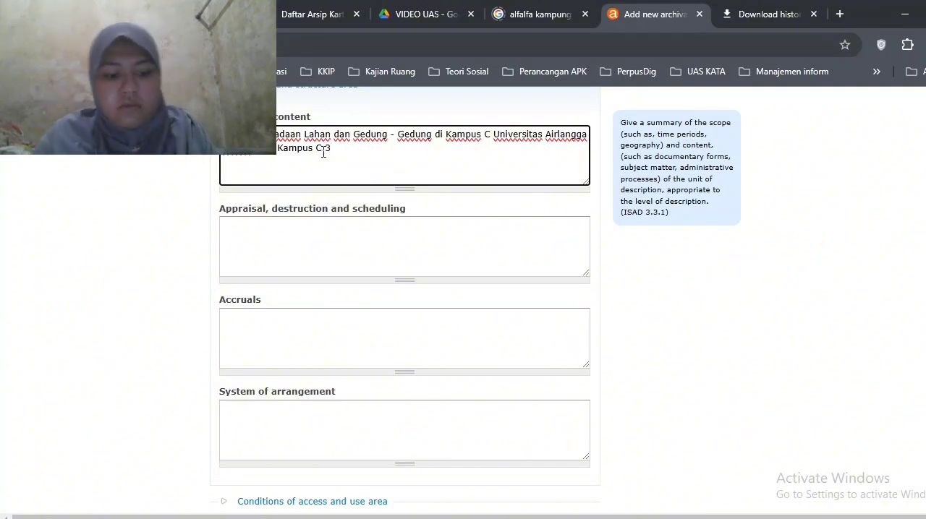
pyautogui.write('5')
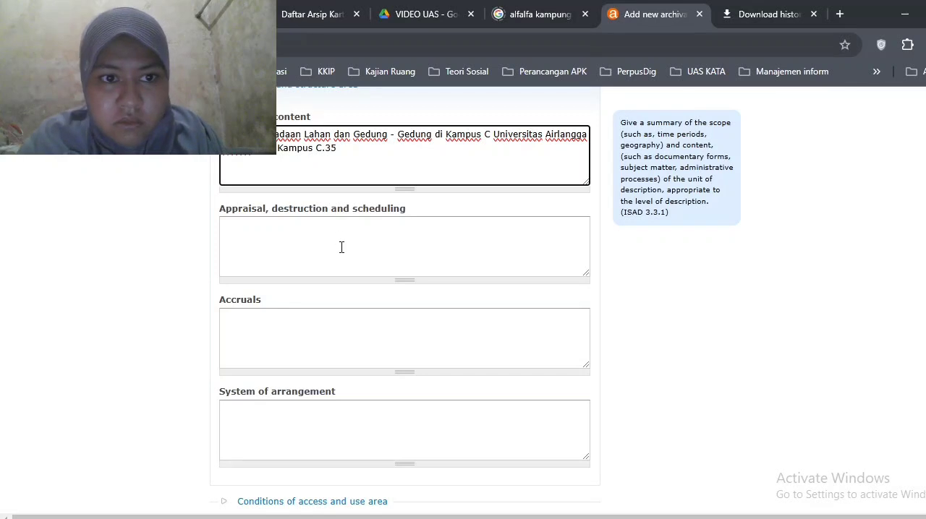
# Add Indonesian as the language of material in the Conditions of access and use area
pyautogui.click(564, 246)
pyautogui.scroll(-3, 564, 246)
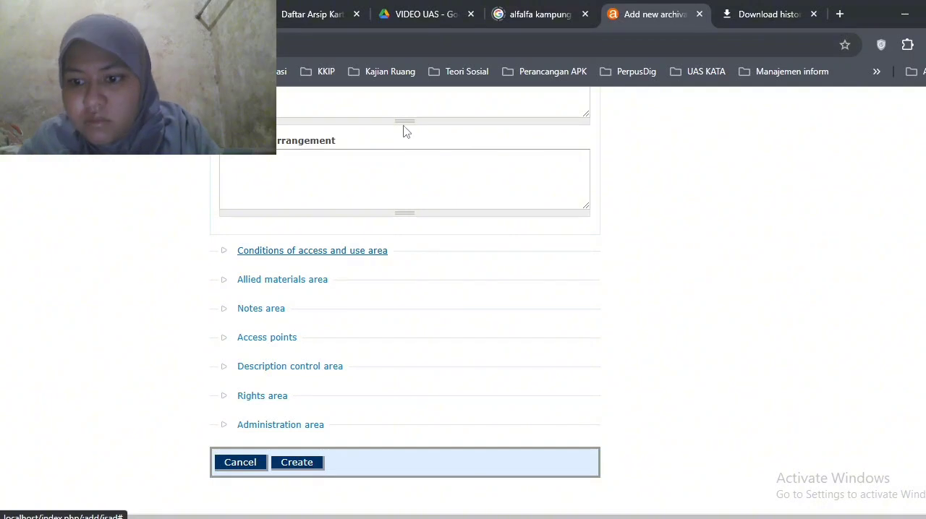
pyautogui.click(423, 181)
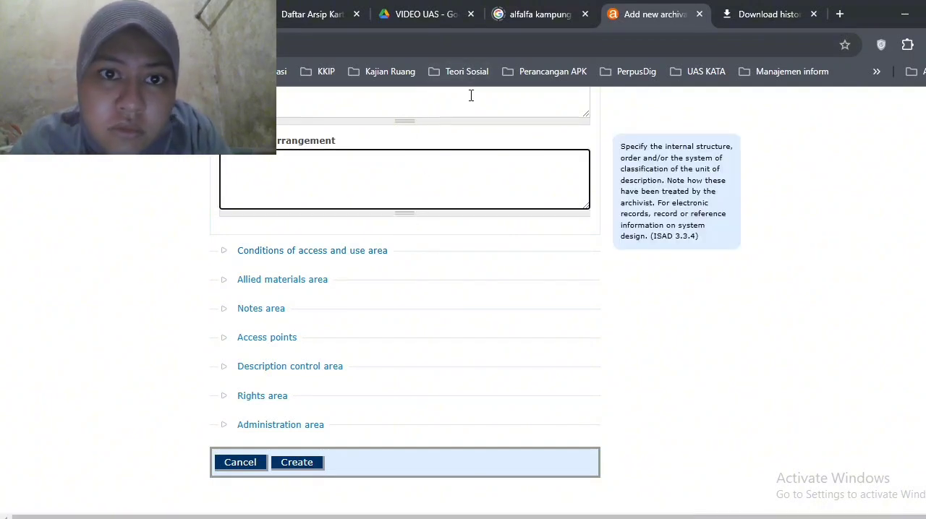
pyautogui.click(469, 95)
pyautogui.click(335, 251)
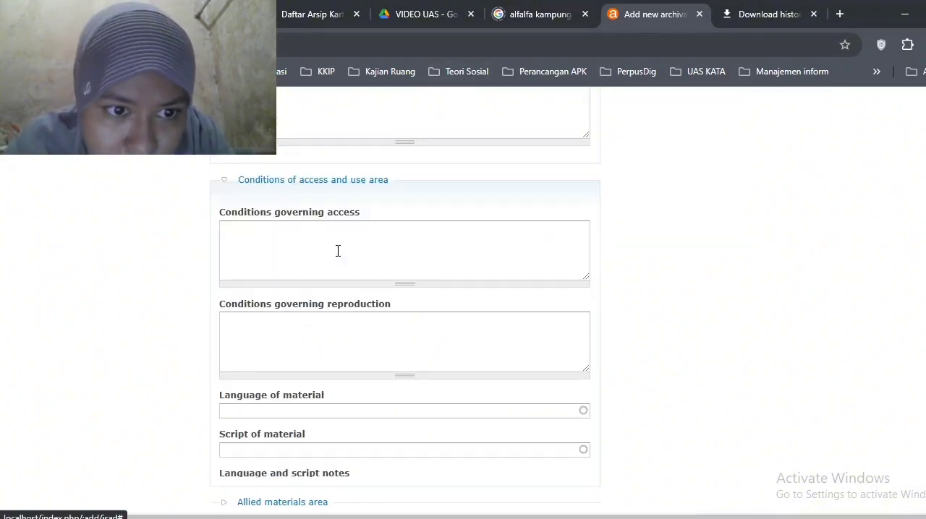
pyautogui.scroll(-1, 340, 217)
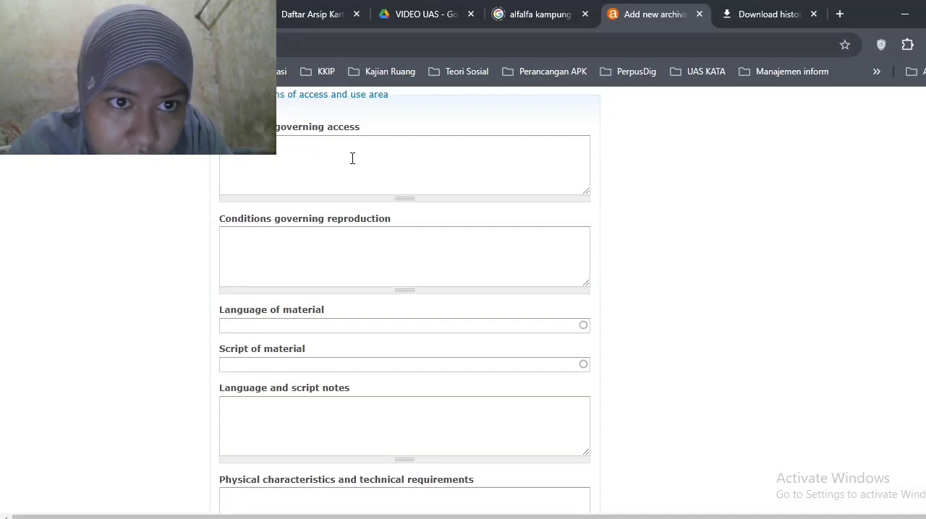
pyautogui.click(352, 159)
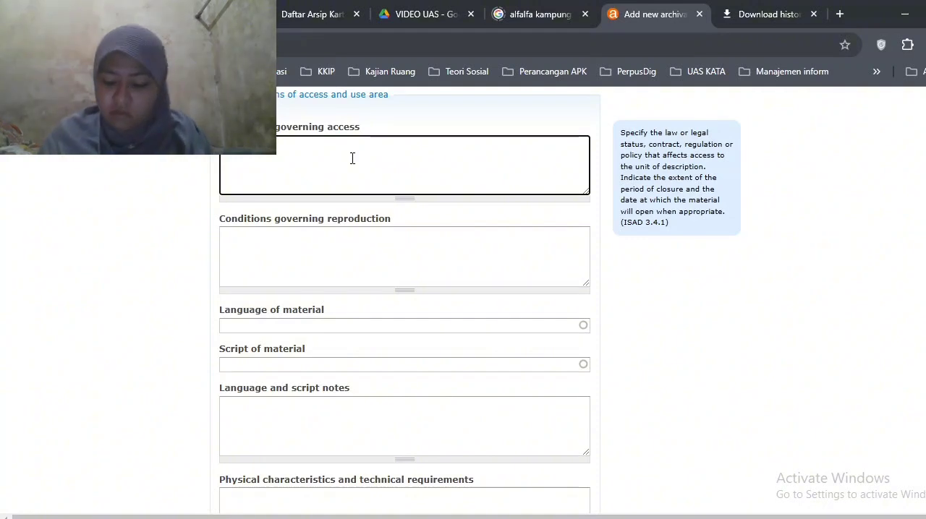
pyautogui.click(376, 329)
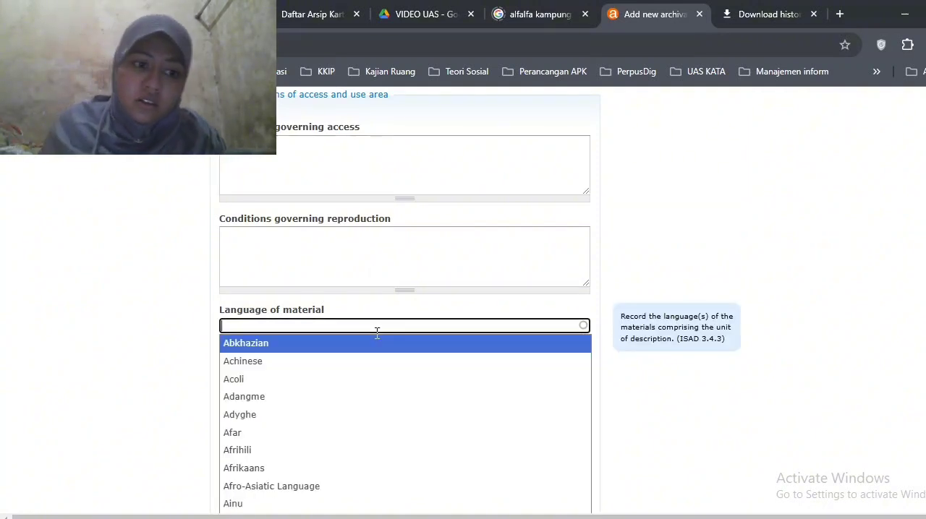
pyautogui.write('I')
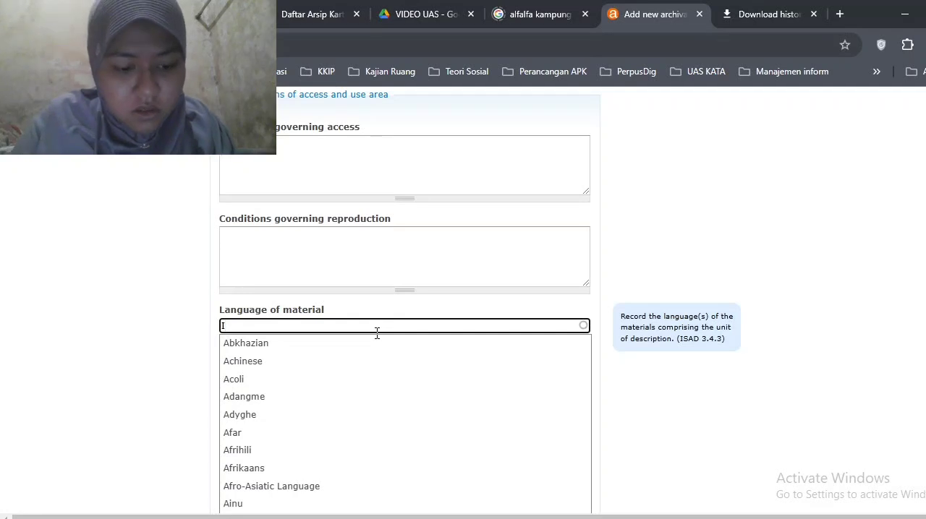
pyautogui.write('ndonesi')
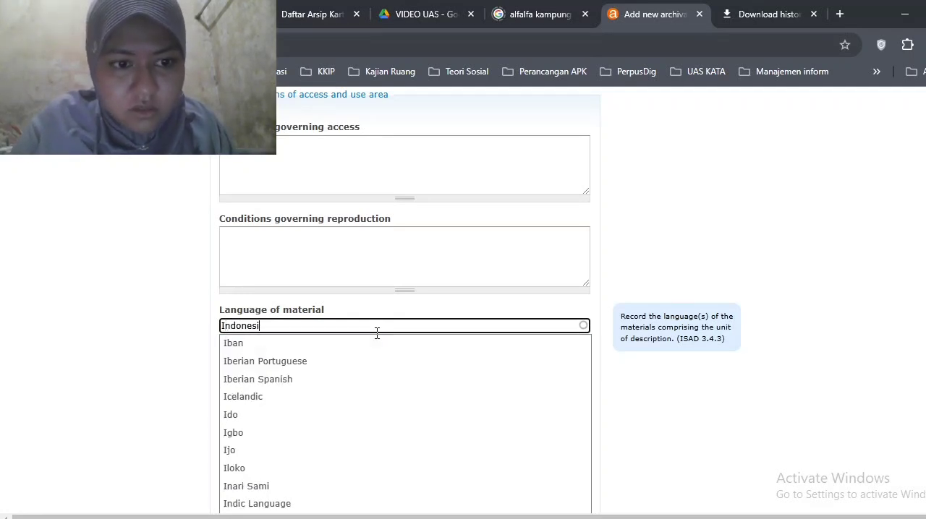
pyautogui.write('a')
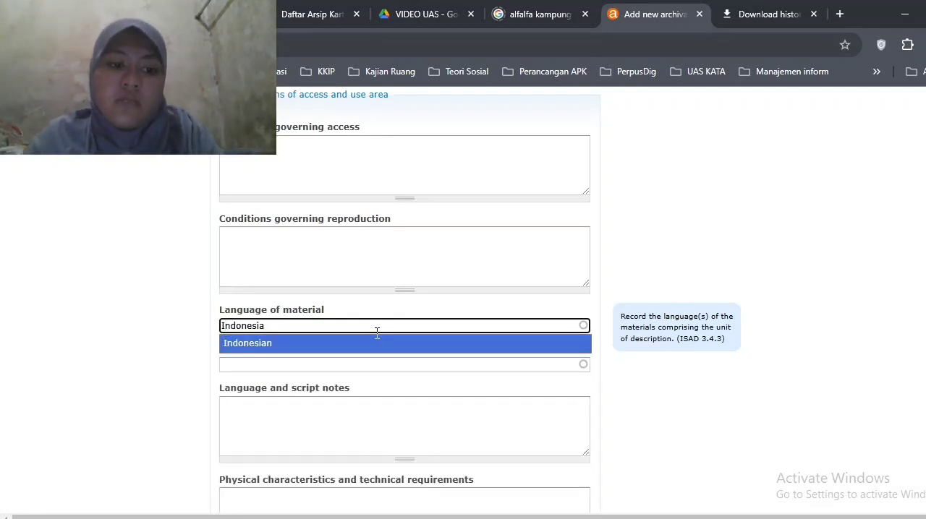
pyautogui.click(375, 345)
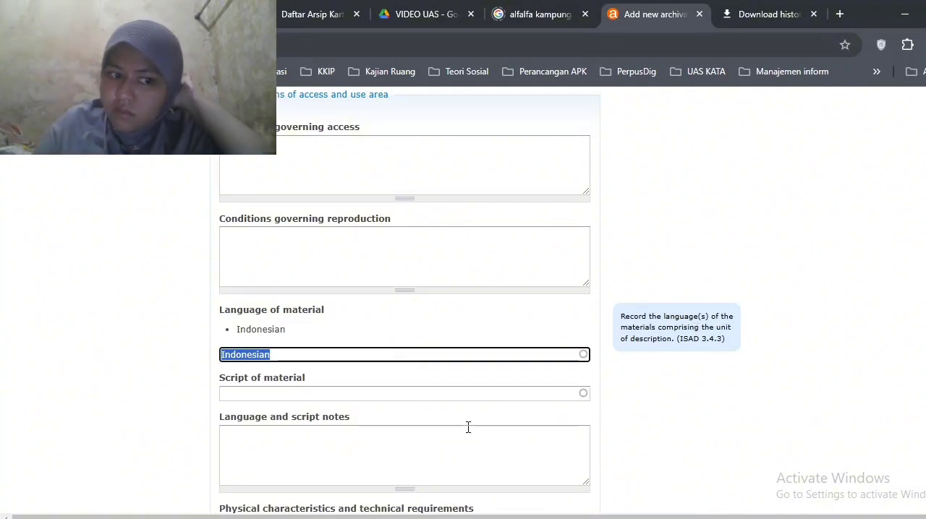
# Look through the fields of the Allied materials, Notes and Access points areas, leaving them empty
pyautogui.scroll(-5, 448, 443)
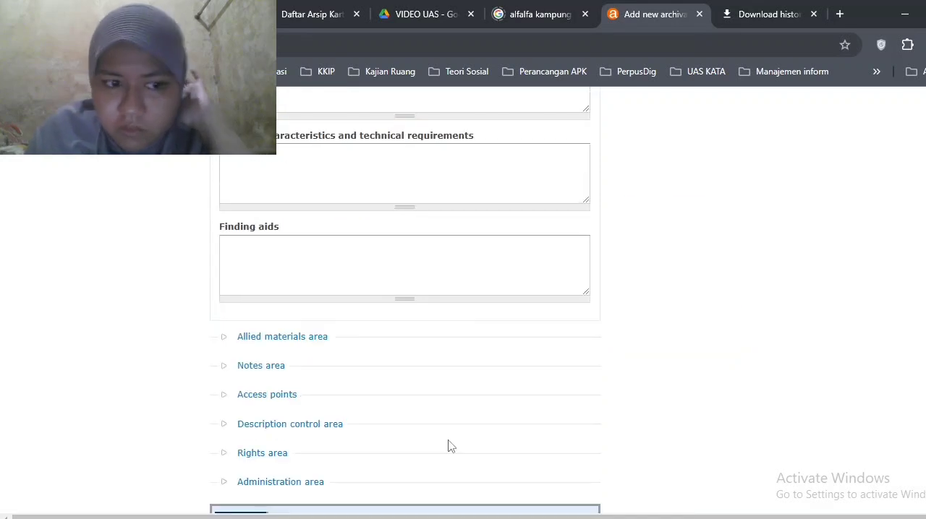
pyautogui.click(304, 338)
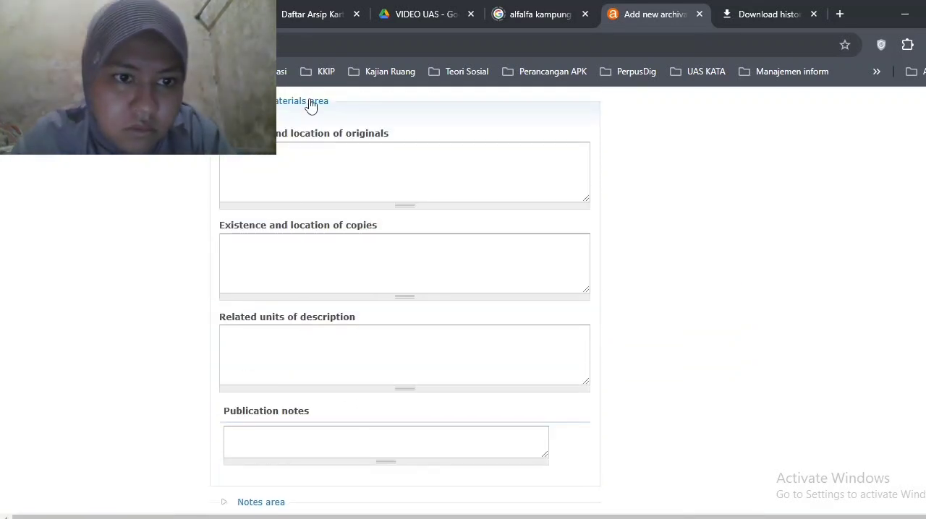
pyautogui.click(309, 105)
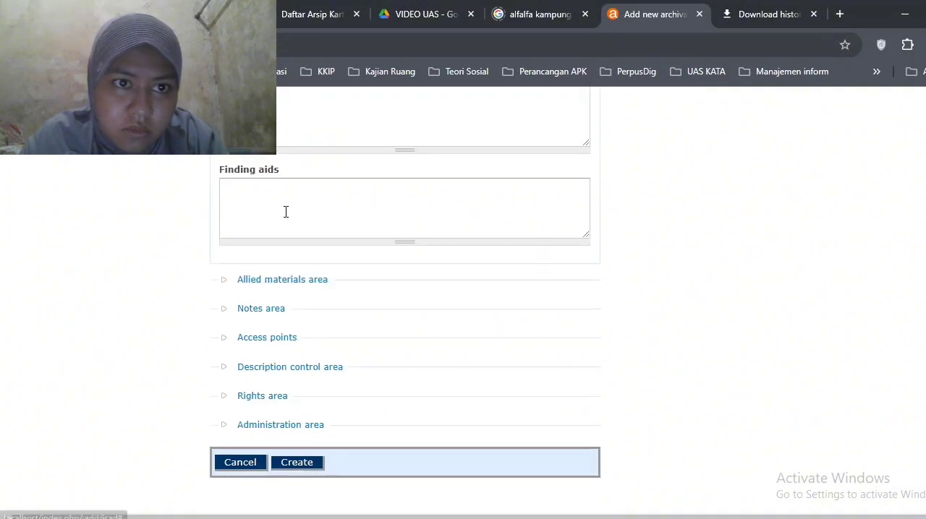
pyautogui.click(275, 312)
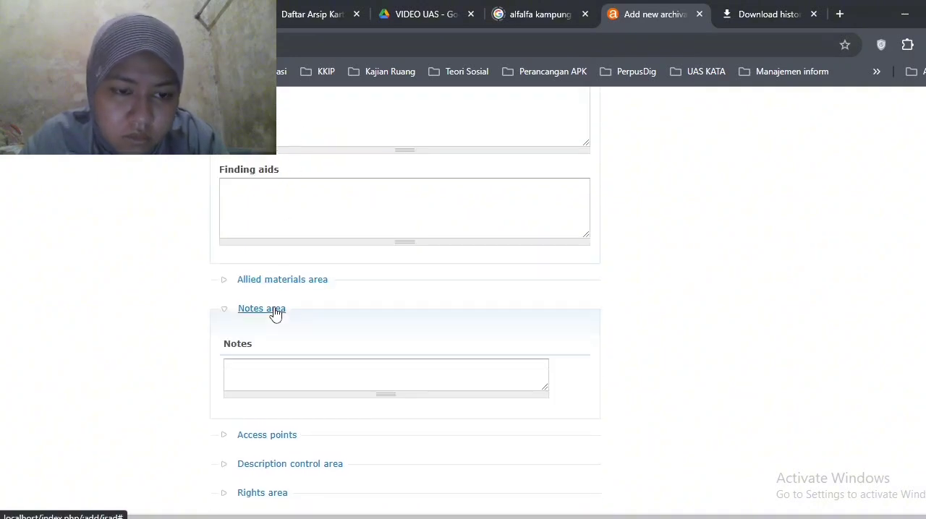
pyautogui.click(275, 311)
pyautogui.click(272, 336)
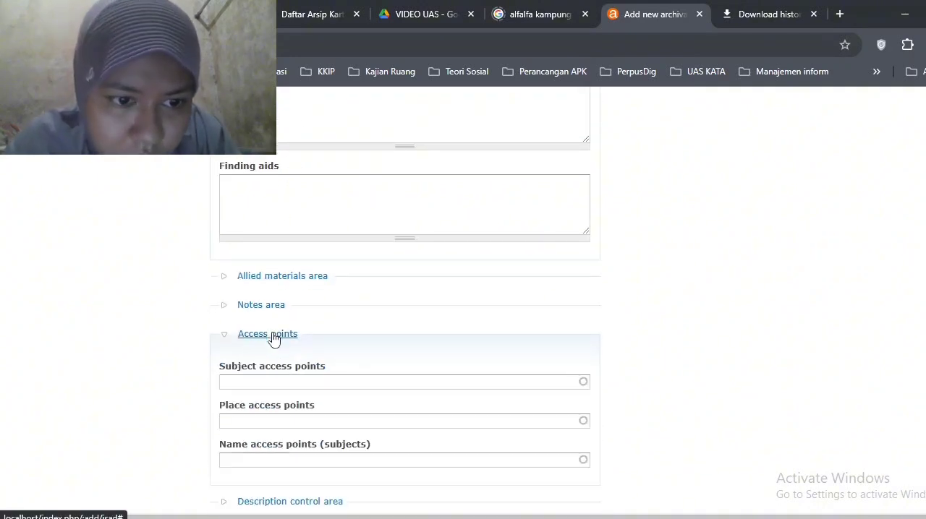
pyautogui.click(287, 387)
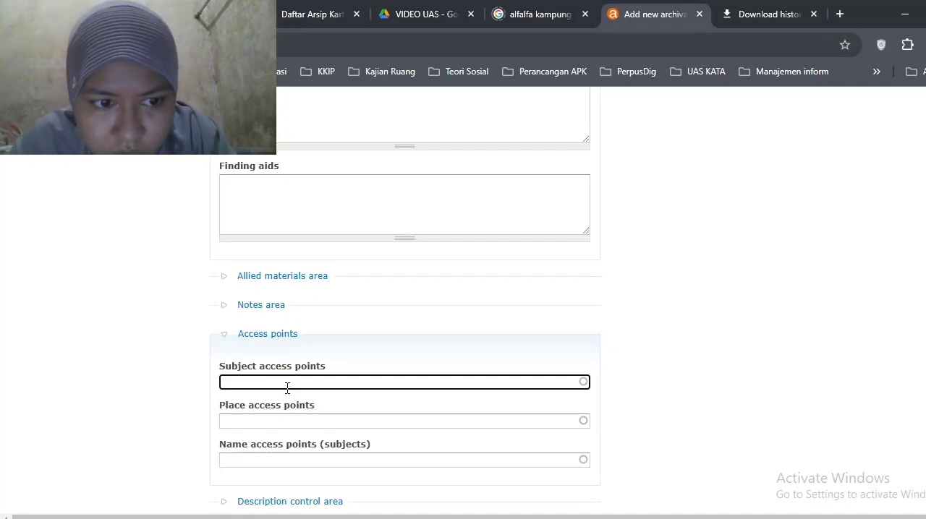
pyautogui.click(300, 371)
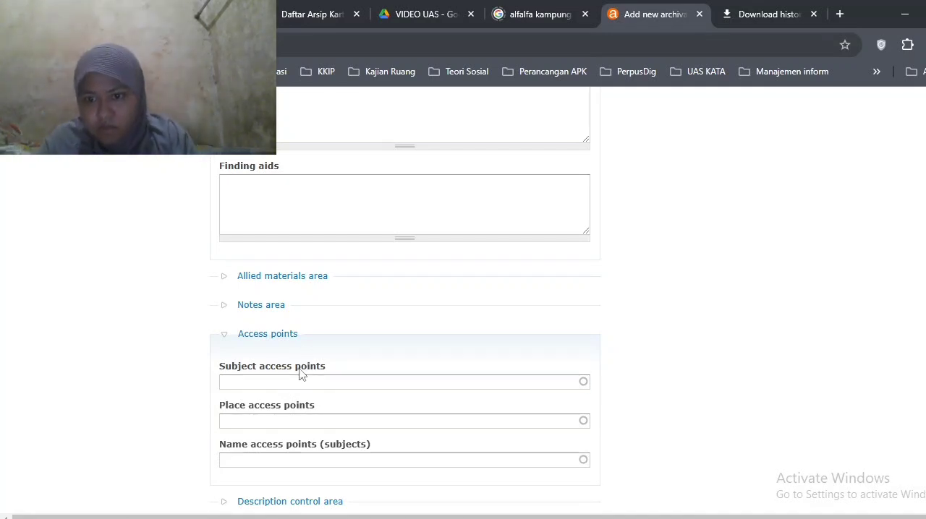
pyautogui.click(289, 336)
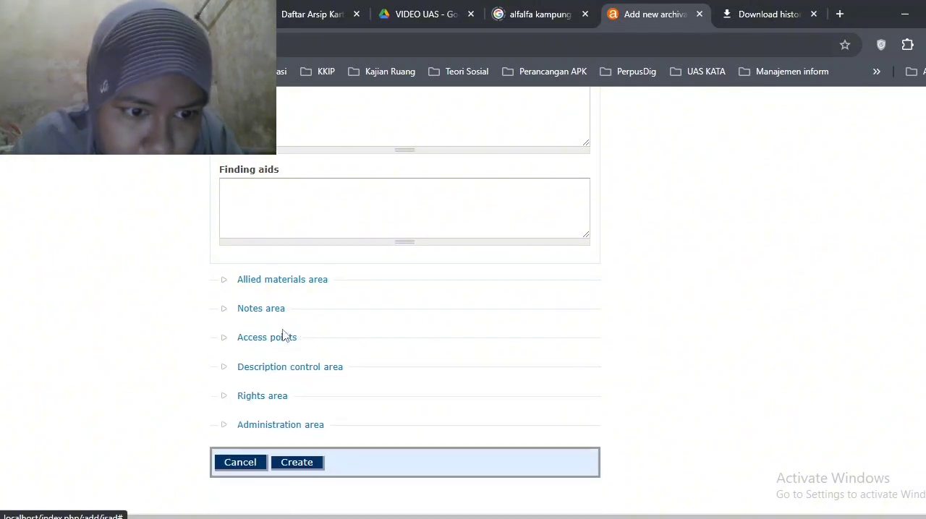
# In the Description control area, set both the description identifier and the institution identifier to "Universitas Airlangga"
pyautogui.click(285, 368)
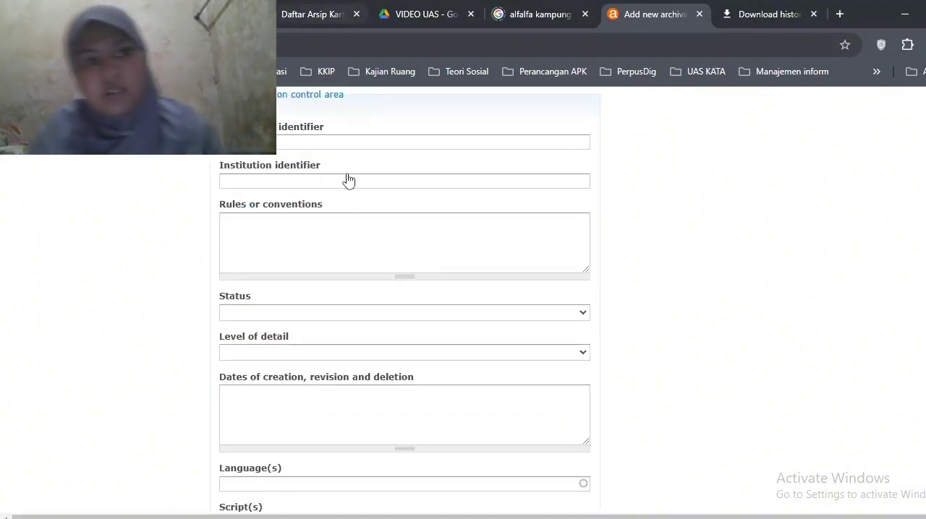
pyautogui.click(374, 143)
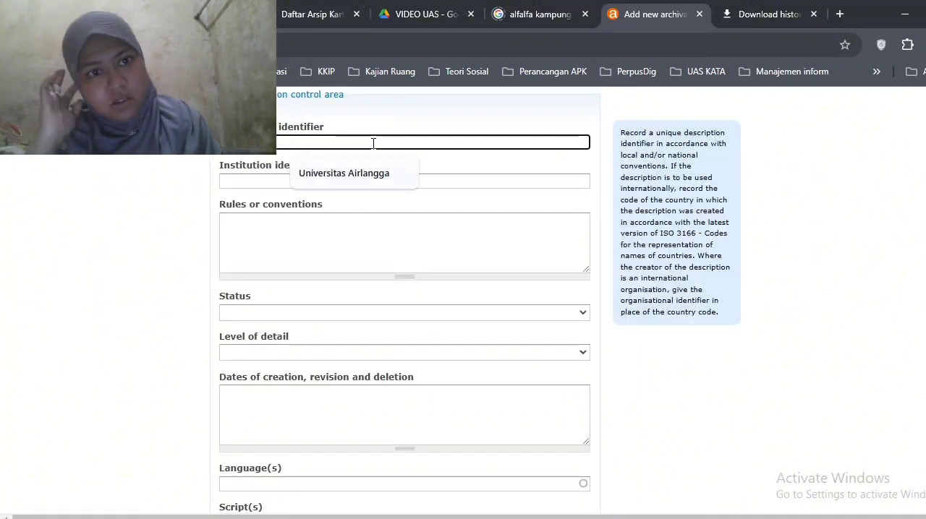
pyautogui.press('Down')
pyautogui.press('Return')
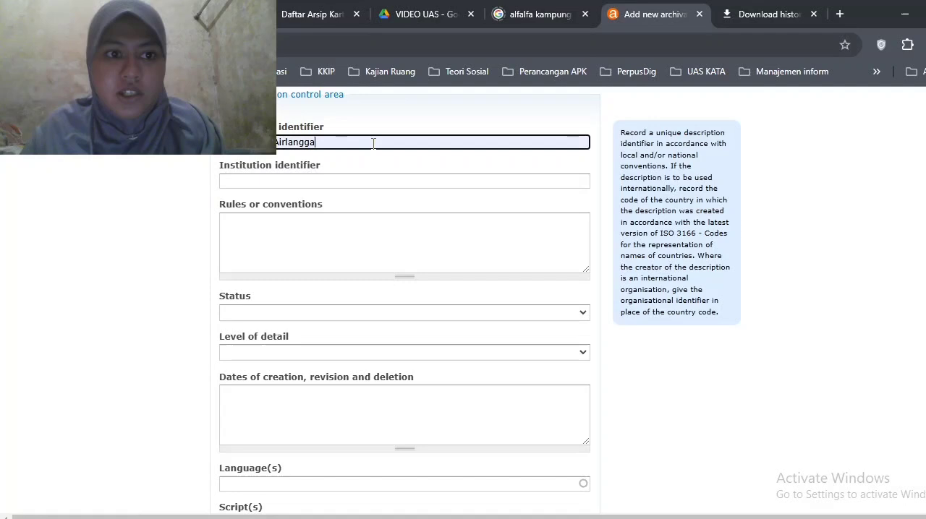
pyautogui.click(368, 182)
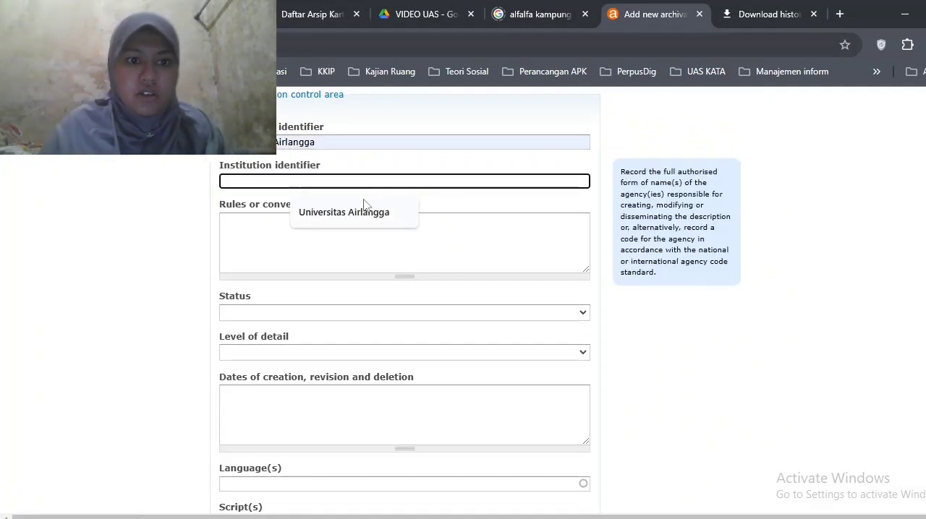
pyautogui.click(362, 213)
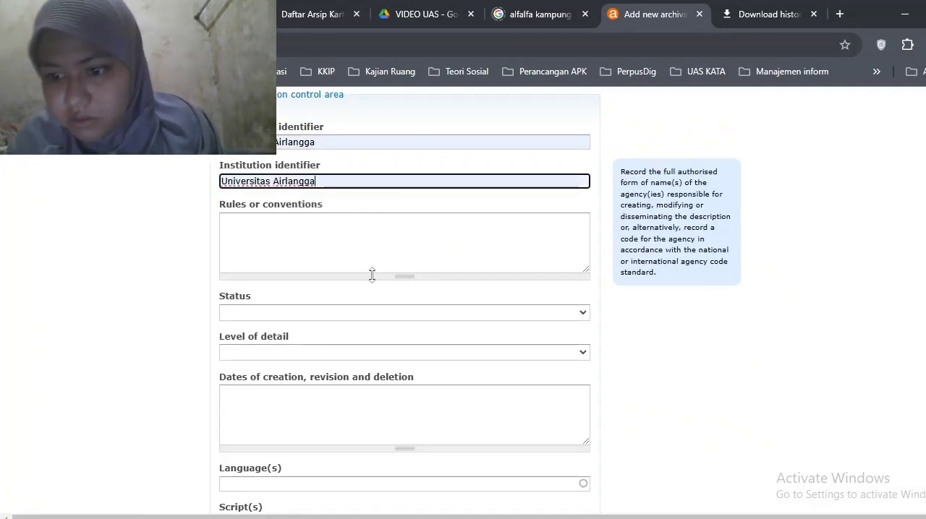
# Set the description's level of detail to Full and its status to Final
pyautogui.click(346, 354)
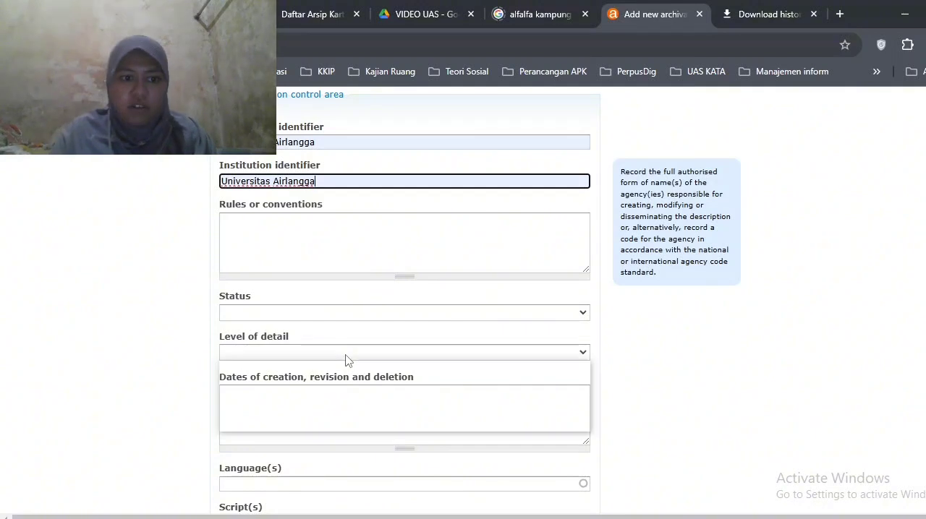
pyautogui.click(338, 389)
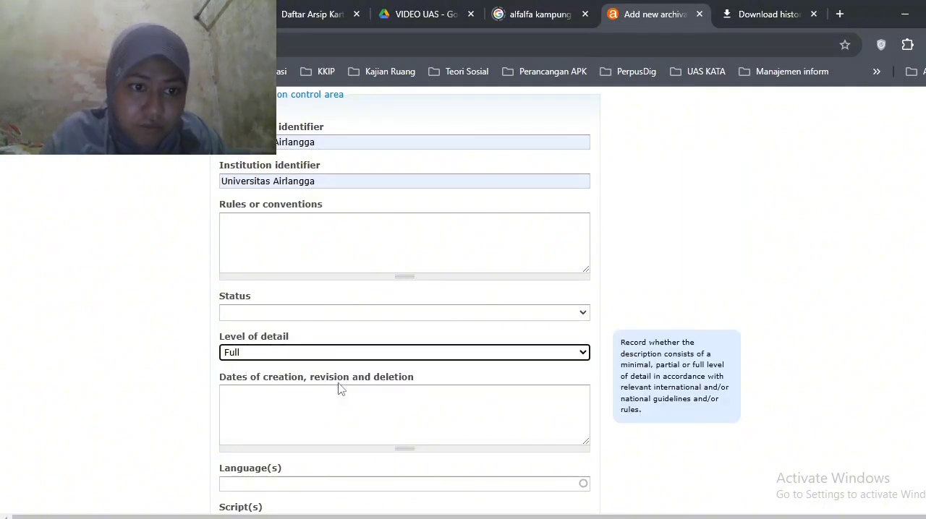
pyautogui.click(400, 312)
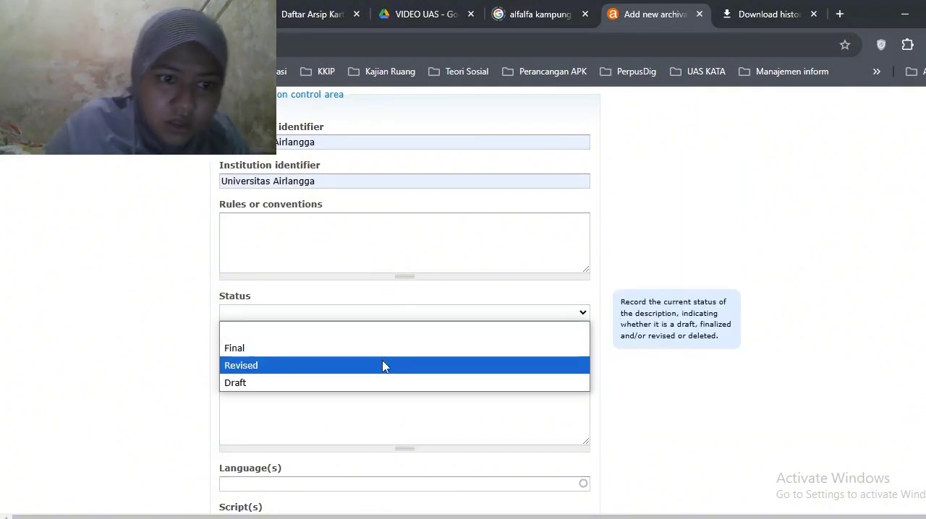
pyautogui.click(384, 350)
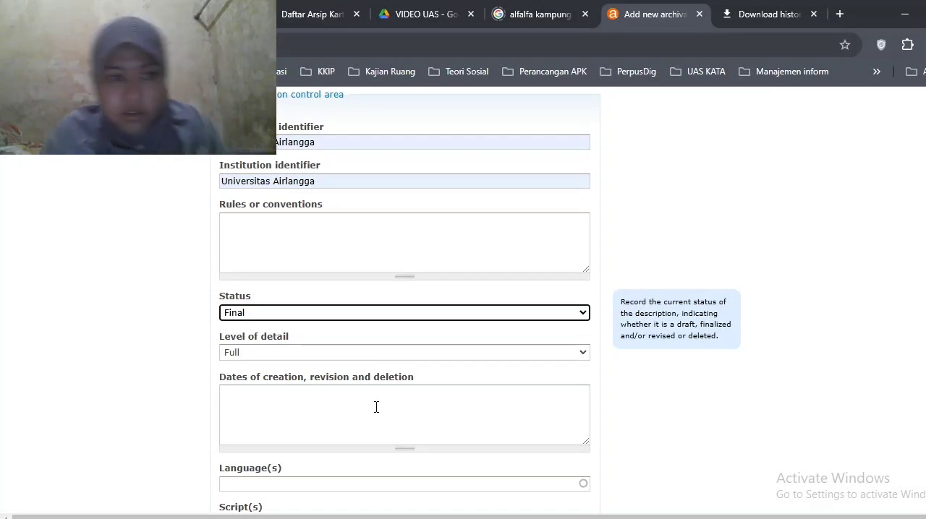
# Enter 1995 as the dates of creation, revision and deletion, and add Indonesian as the description's language
pyautogui.click(445, 440)
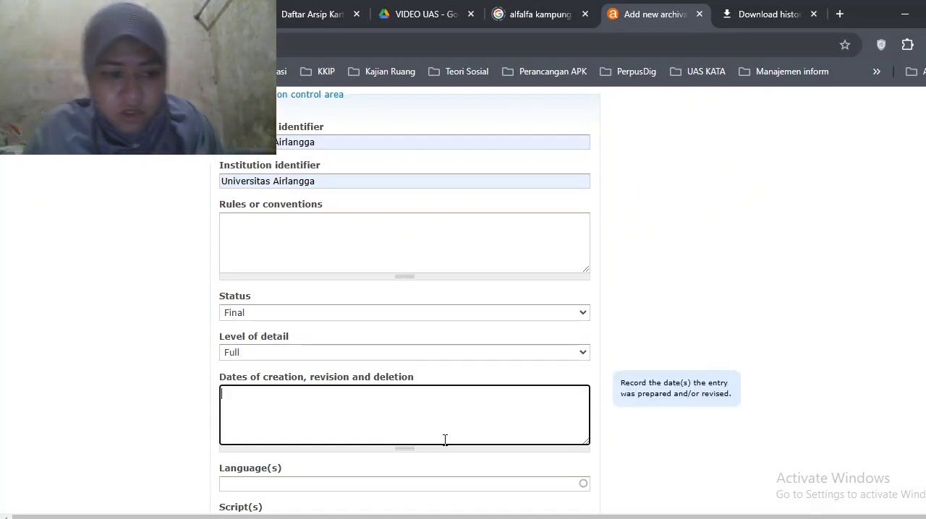
pyautogui.write('1995')
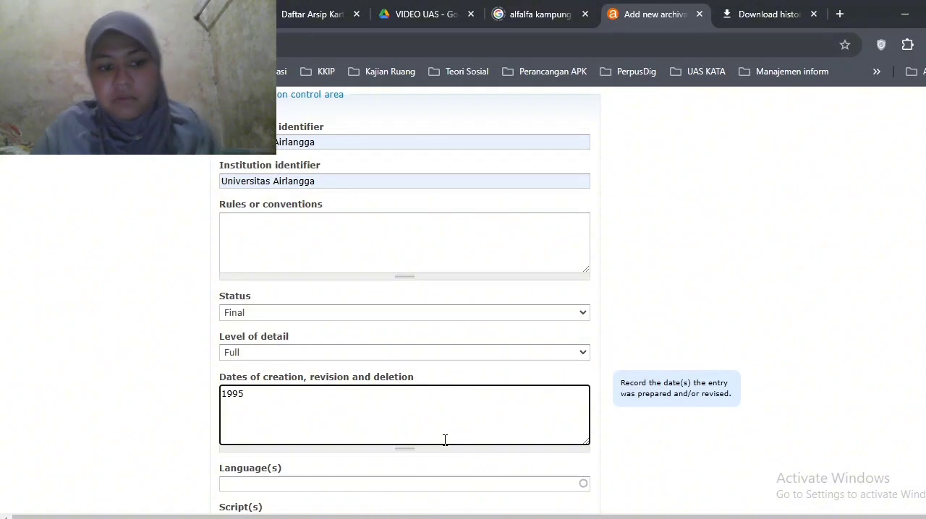
pyautogui.click(373, 483)
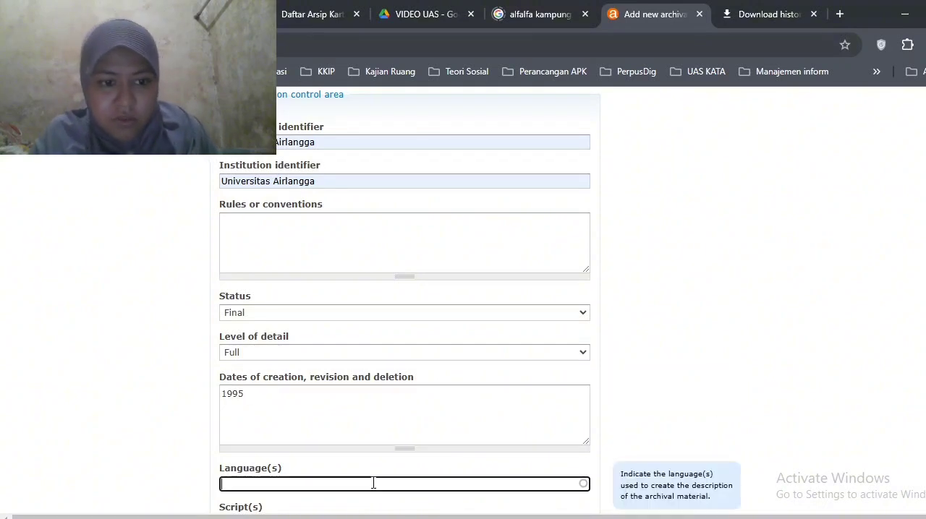
pyautogui.write('indonesia')
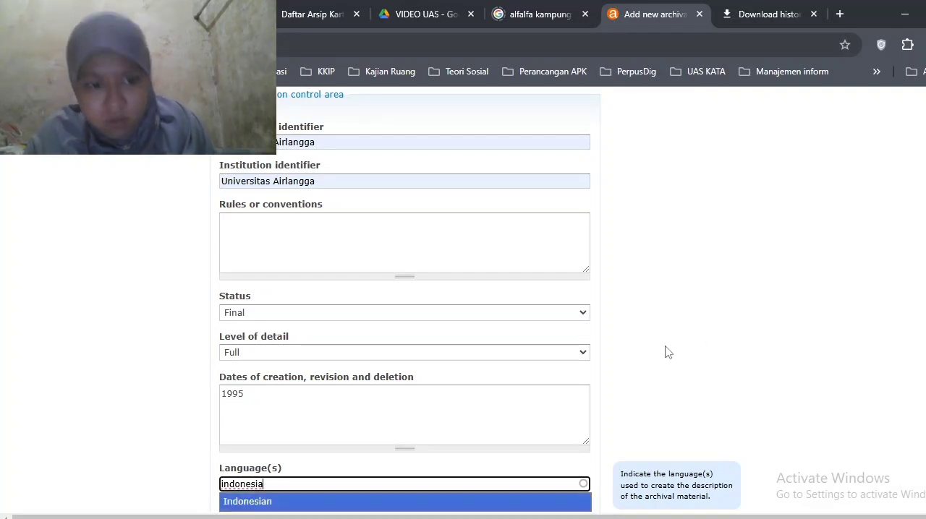
pyautogui.click(492, 502)
# Set the publication status to Published in the Administration area
pyautogui.scroll(-5, 492, 510)
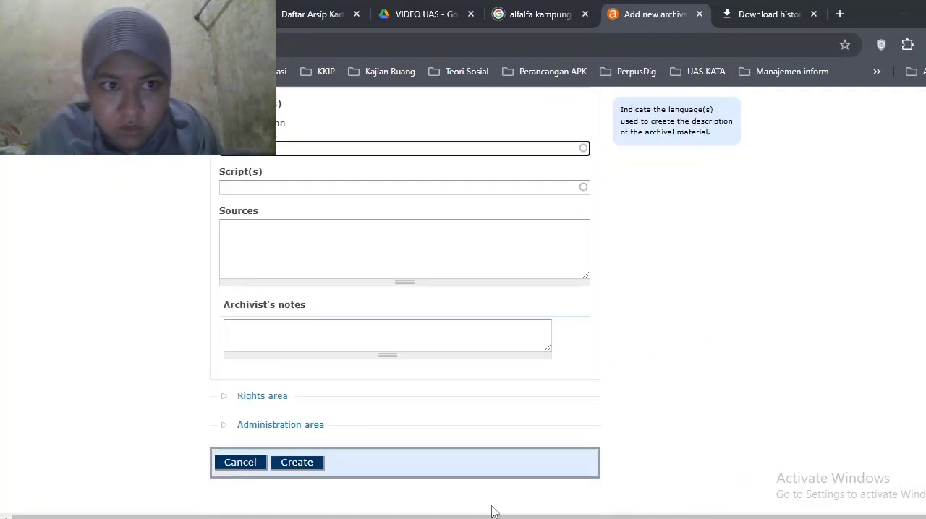
pyautogui.click(263, 398)
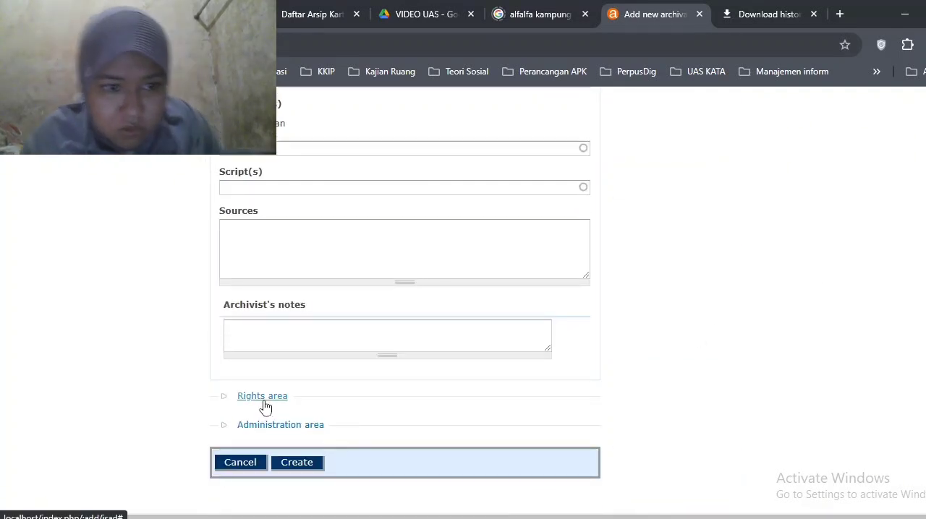
pyautogui.click(264, 381)
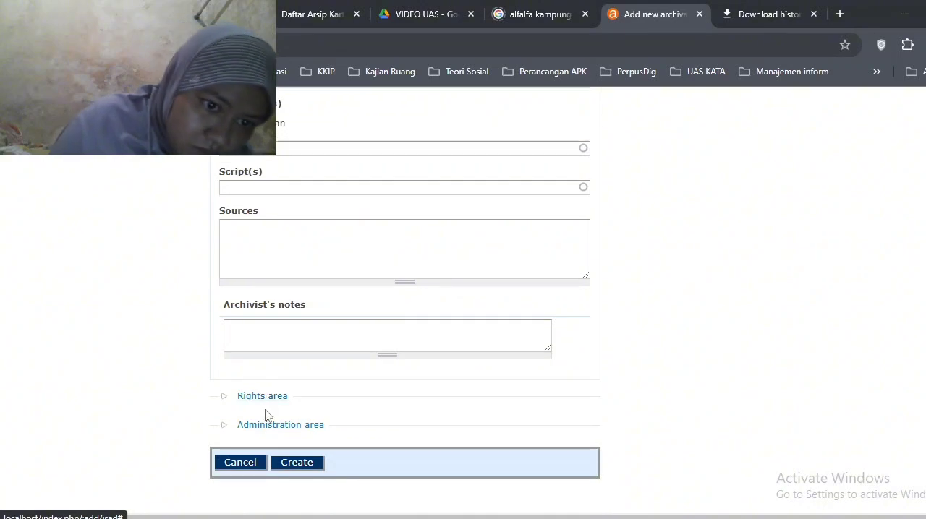
pyautogui.click(266, 427)
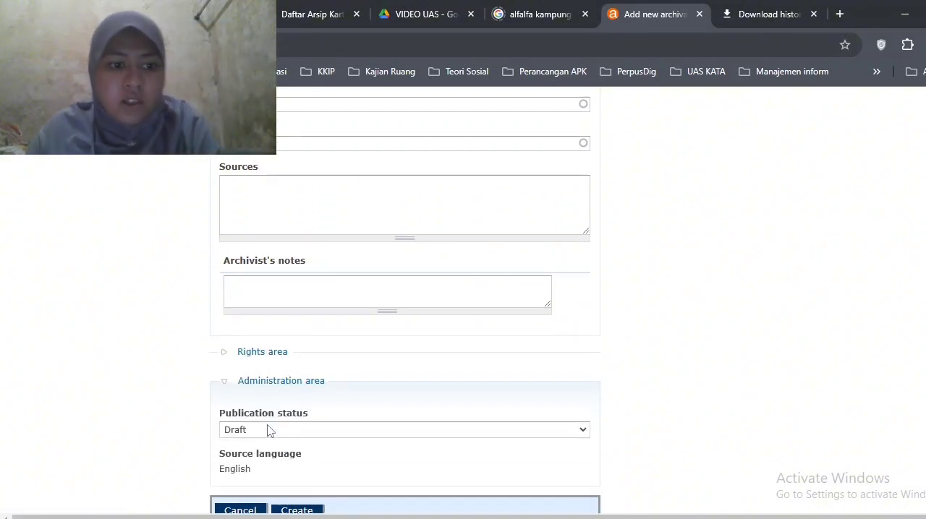
pyautogui.click(268, 432)
pyautogui.click(270, 466)
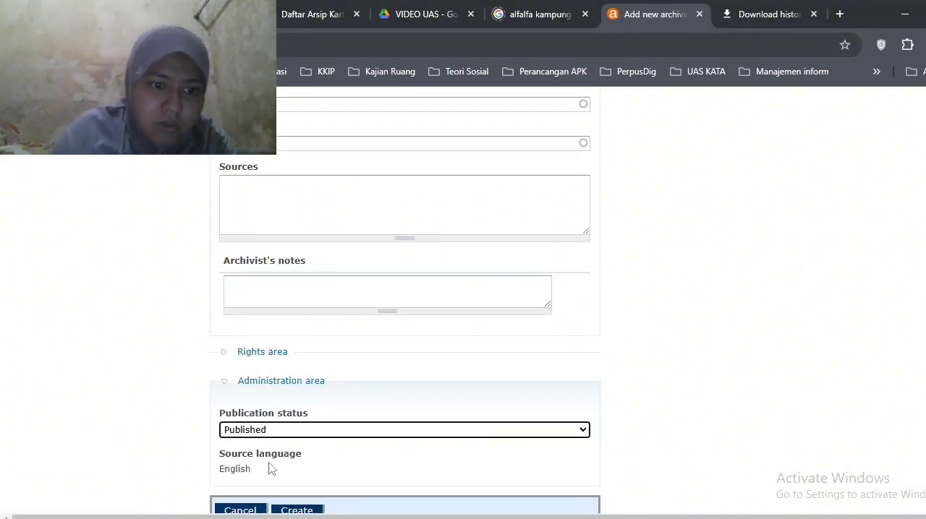
pyautogui.click(272, 469)
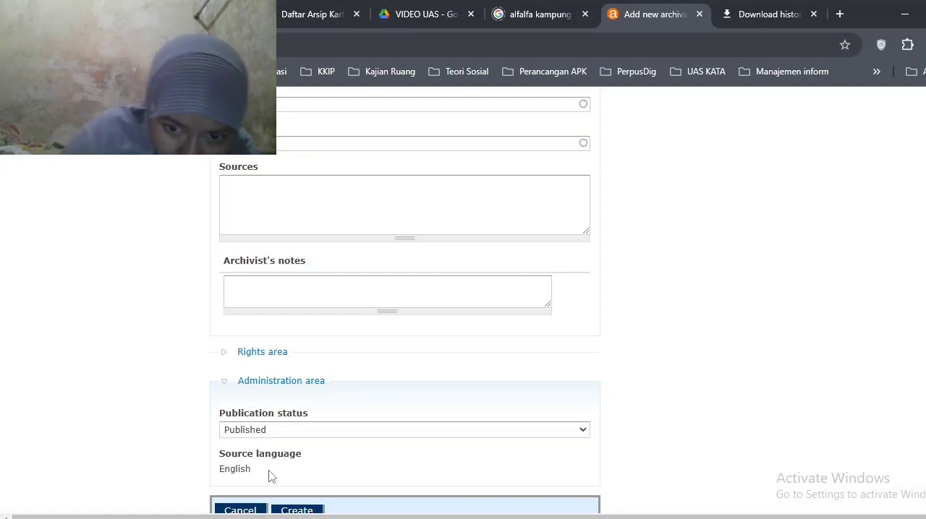
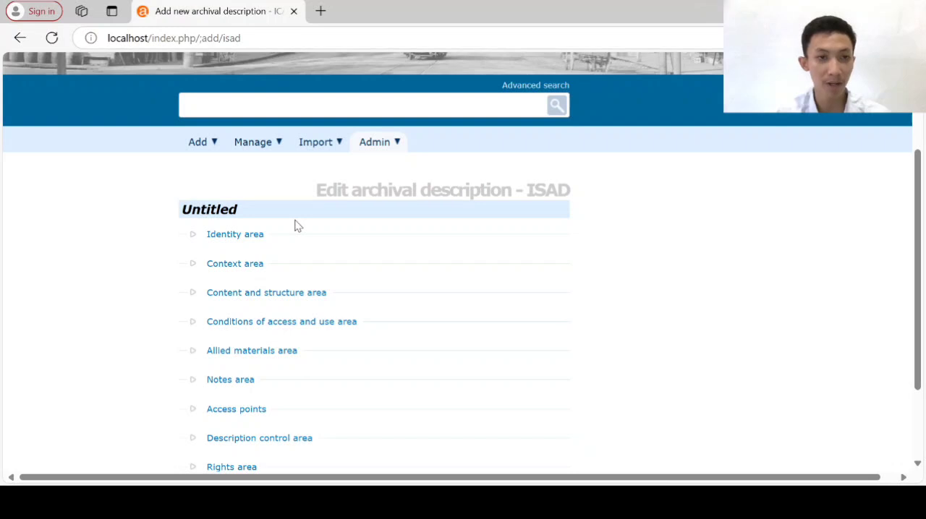
# In the new description's Identity area, enter identifier HK.02, title "Pembangunan Gedung TDRC", creation date "17 Juni 1994", and 1994 as both start and end
pyautogui.scroll(2, 294, 226)
pyautogui.moveTo(294, 226)
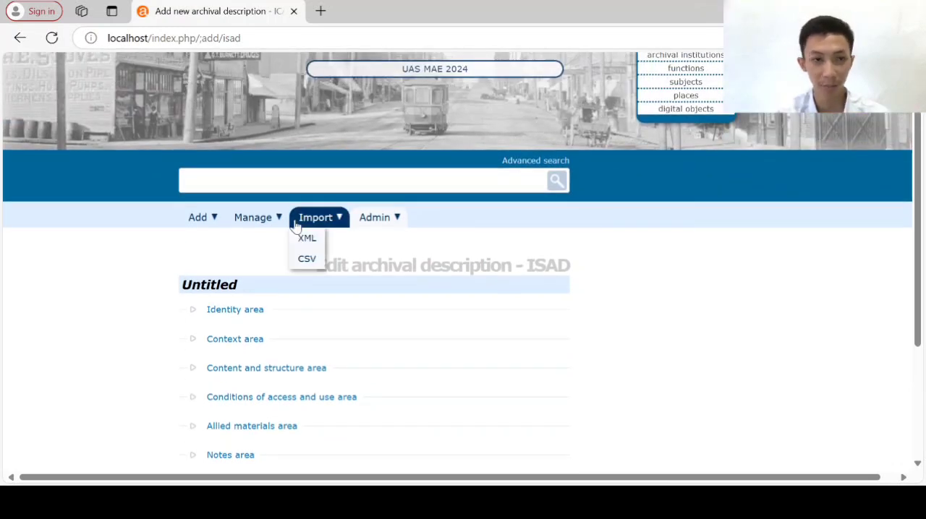
pyautogui.moveTo(209, 217)
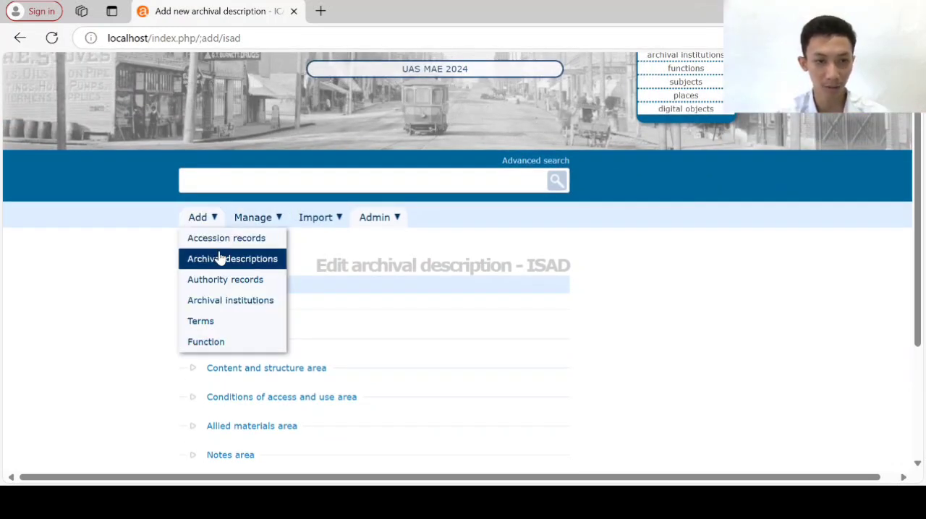
pyautogui.scroll(-2, 377, 258)
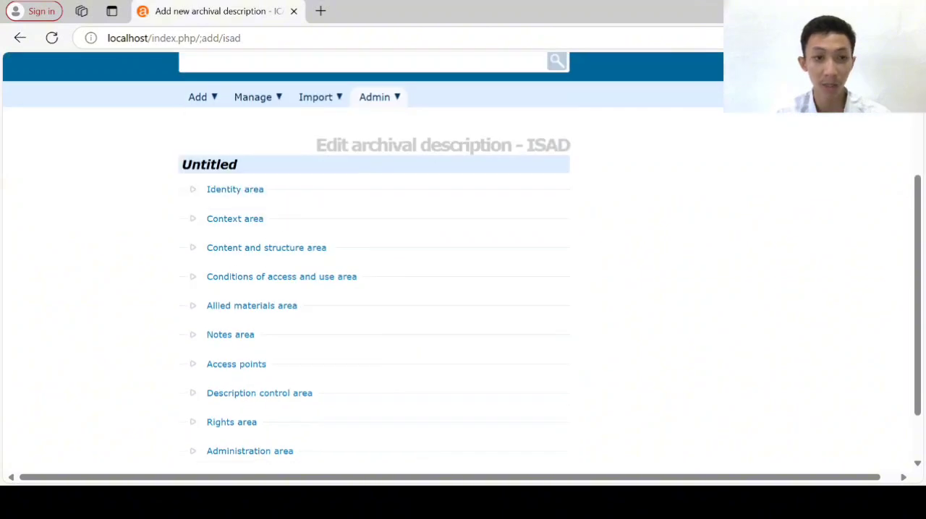
pyautogui.click(256, 192)
pyautogui.scroll(2, 265, 95)
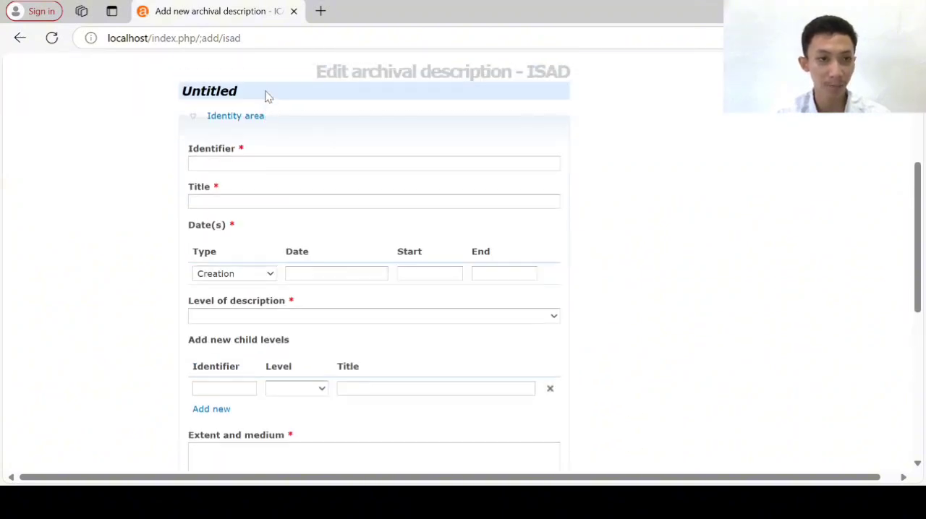
pyautogui.click(230, 201)
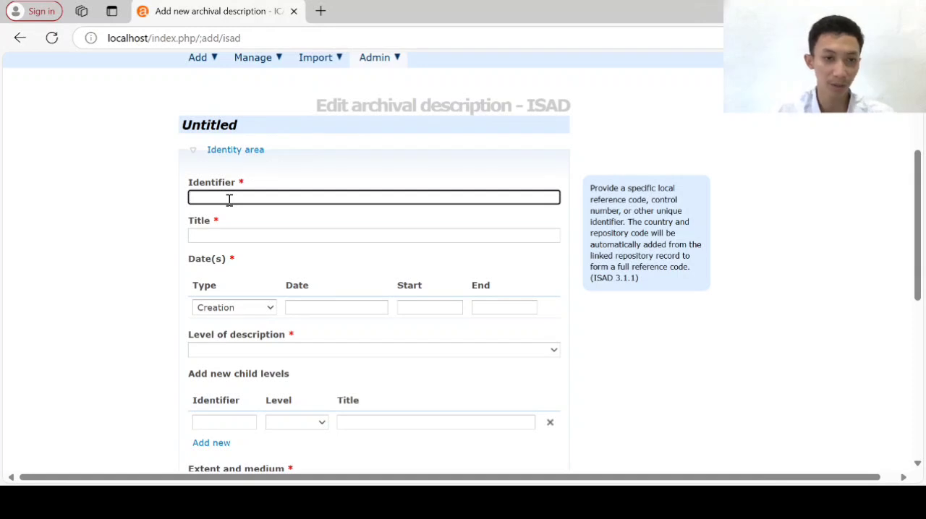
pyautogui.click(252, 239)
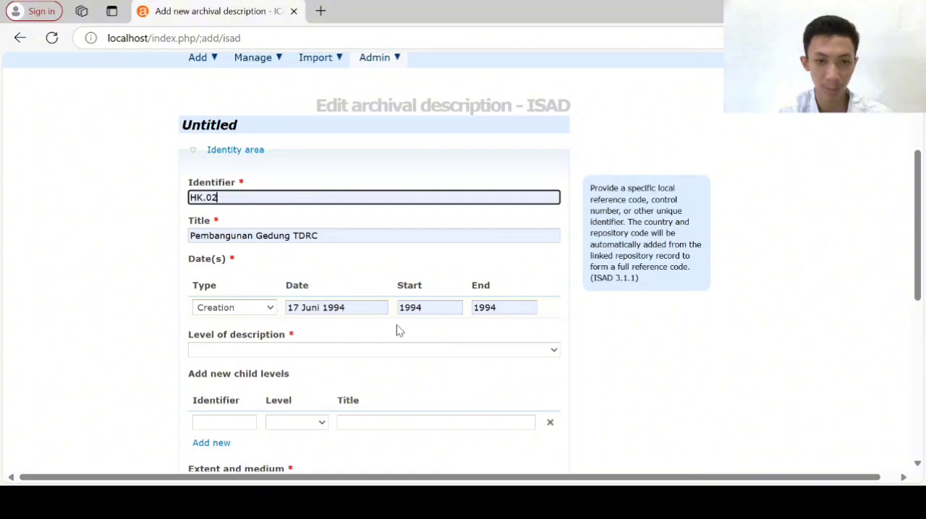
pyautogui.scroll(-1, 424, 329)
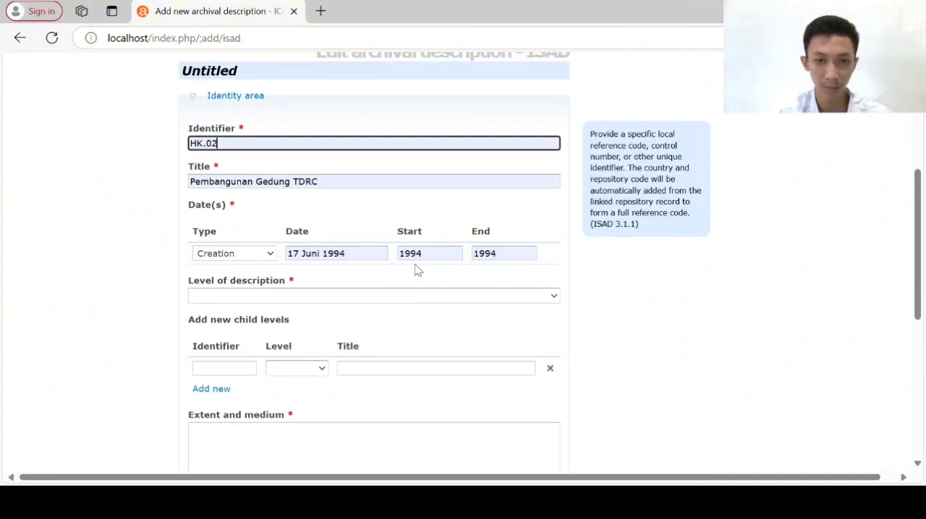
# Set the level of description to Fonds and enter "3 Lembar" as the extent and medium
pyautogui.click(307, 307)
pyautogui.click(271, 301)
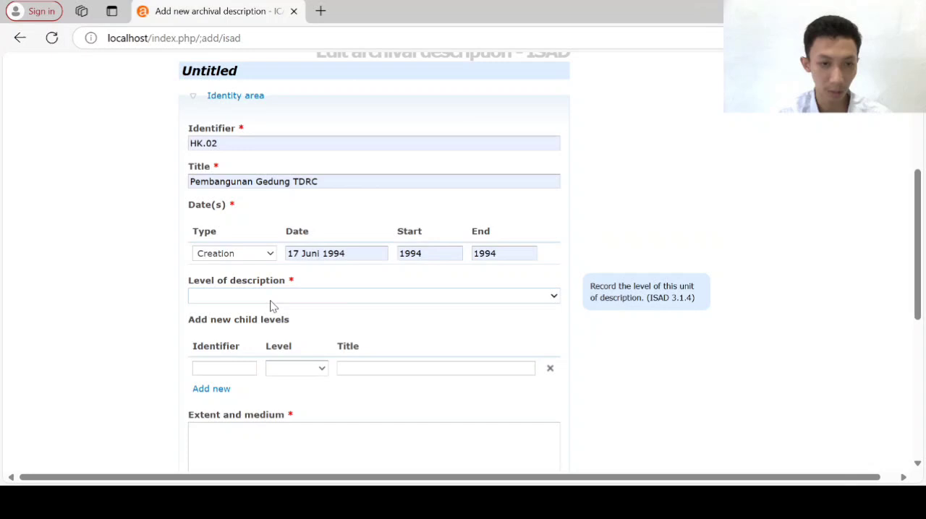
pyautogui.click(217, 374)
pyautogui.scroll(-2, 217, 374)
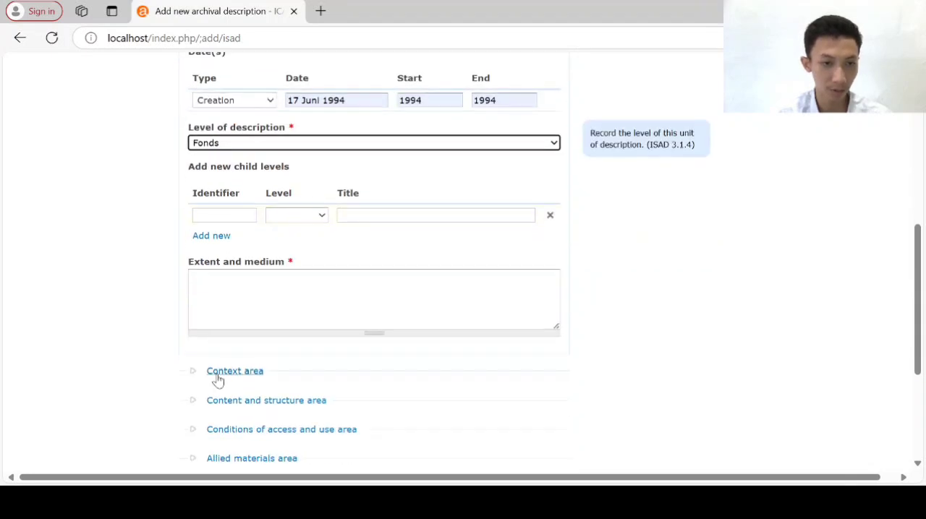
pyautogui.click(228, 284)
pyautogui.write('3')
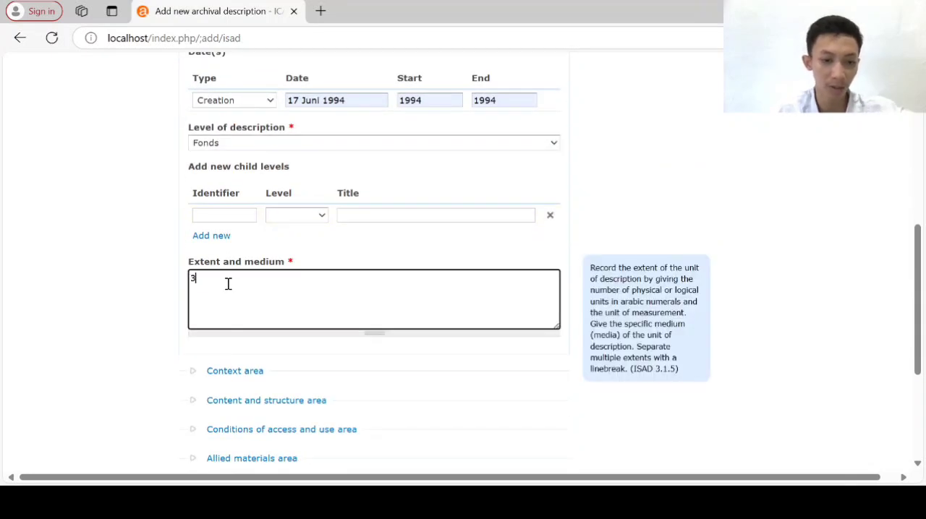
pyautogui.write(' Lembar')
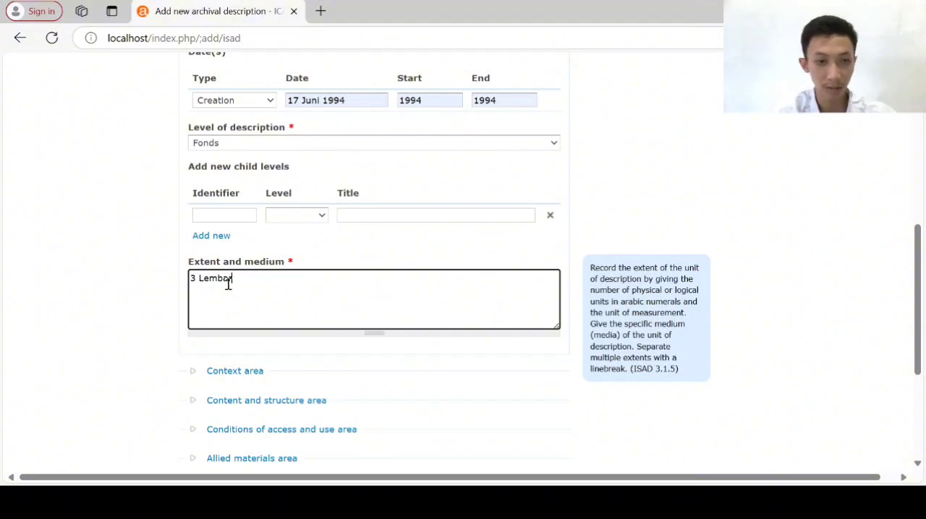
# In the Context area, add the existing "Unit Kearsipan" record as the name of creator
pyautogui.scroll(-1, 267, 311)
pyautogui.click(238, 280)
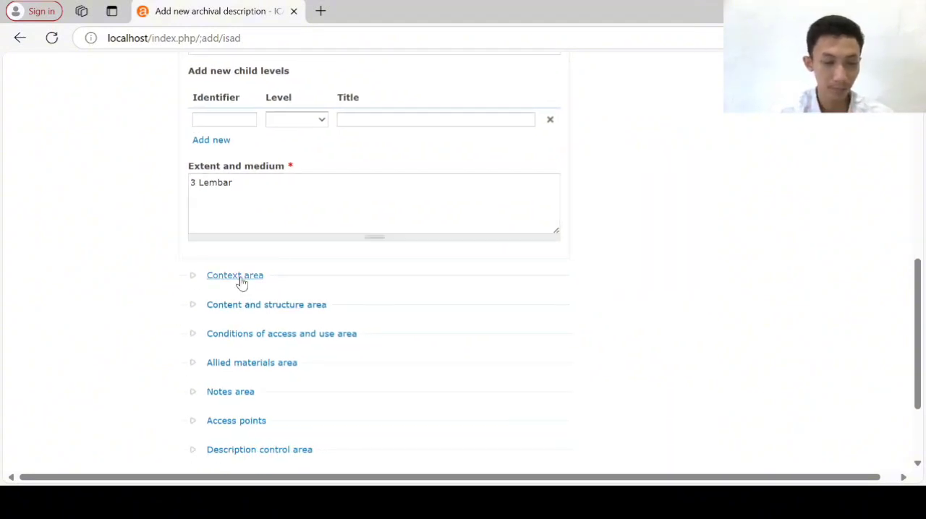
pyautogui.click(223, 194)
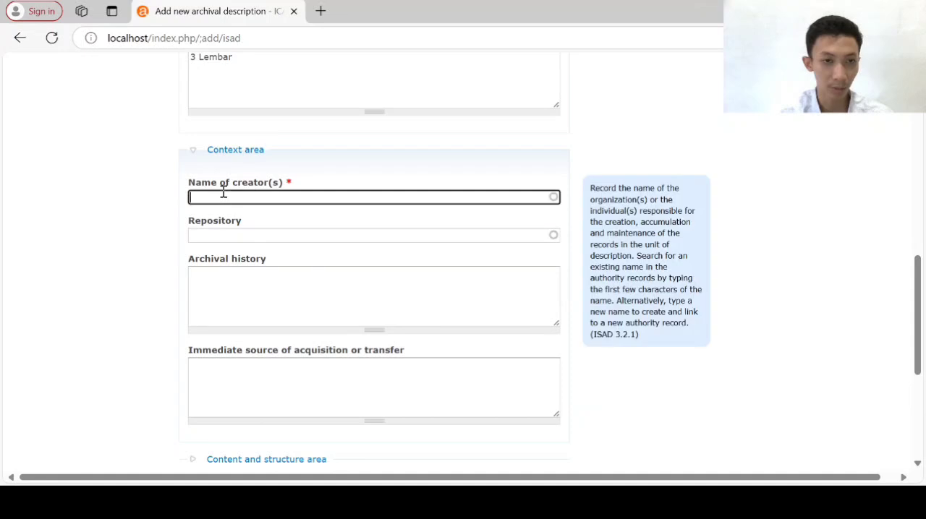
pyautogui.write('Unit')
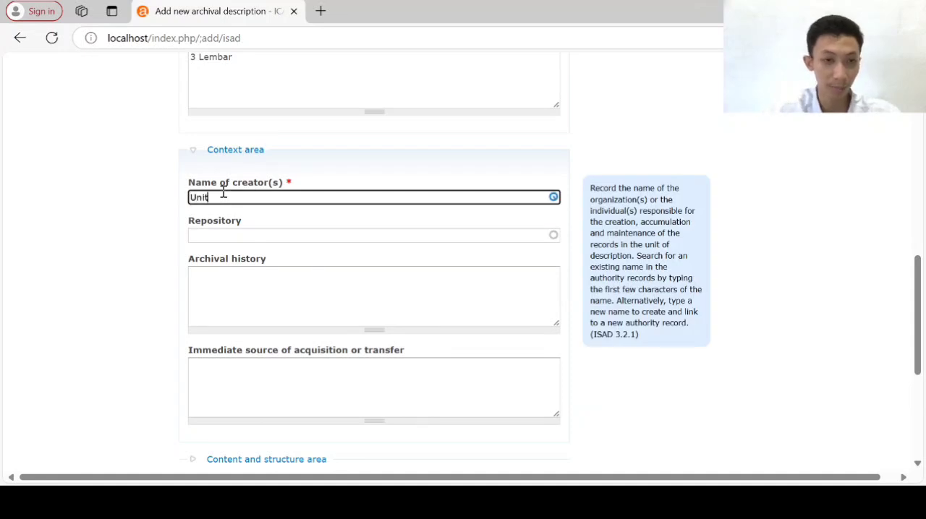
pyautogui.write(' Kea')
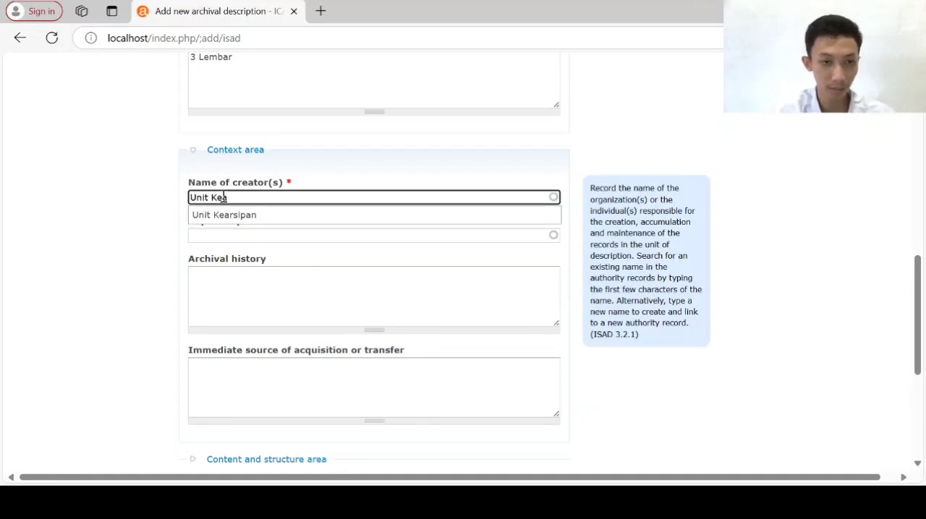
pyautogui.click(223, 215)
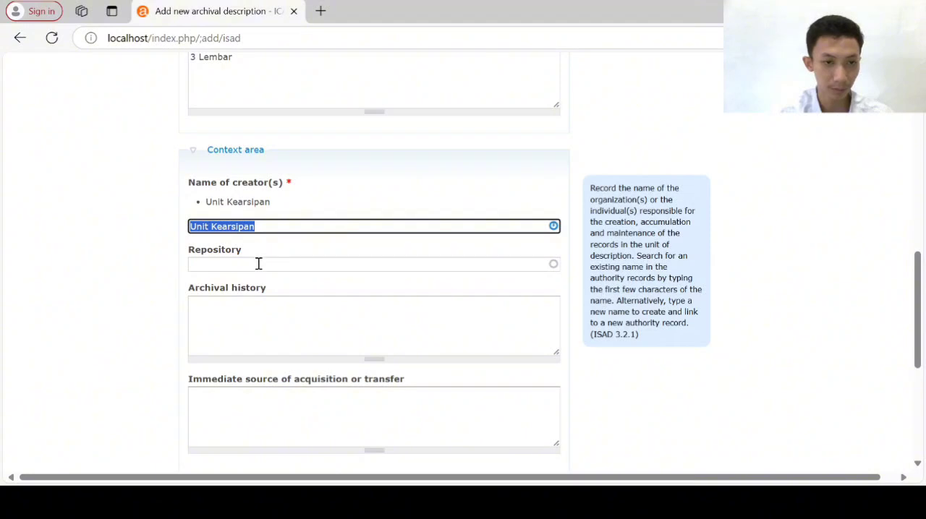
# Enter "Universitas Airlangga" as the repository in the Context area
pyautogui.click(258, 264)
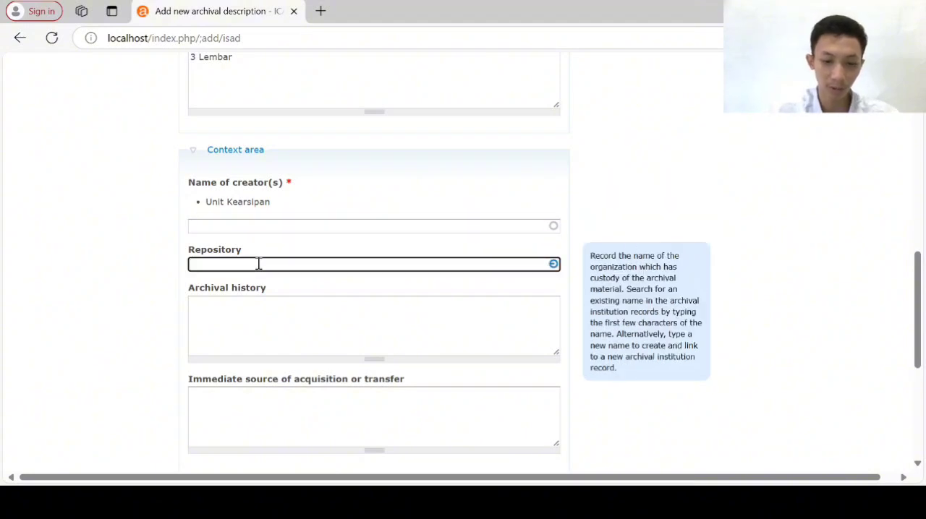
pyautogui.write('Univers')
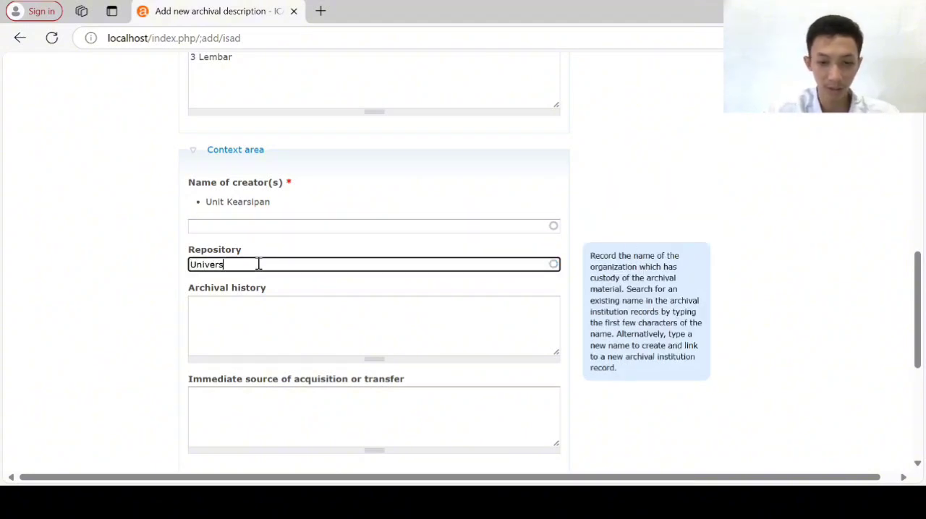
pyautogui.write('itAS =')
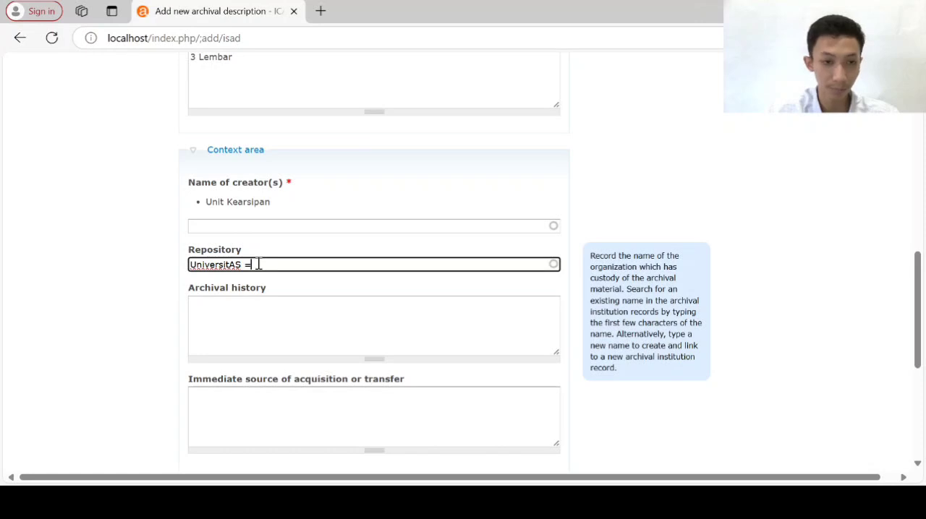
pyautogui.press('BackSpace')
pyautogui.press('BackSpace')
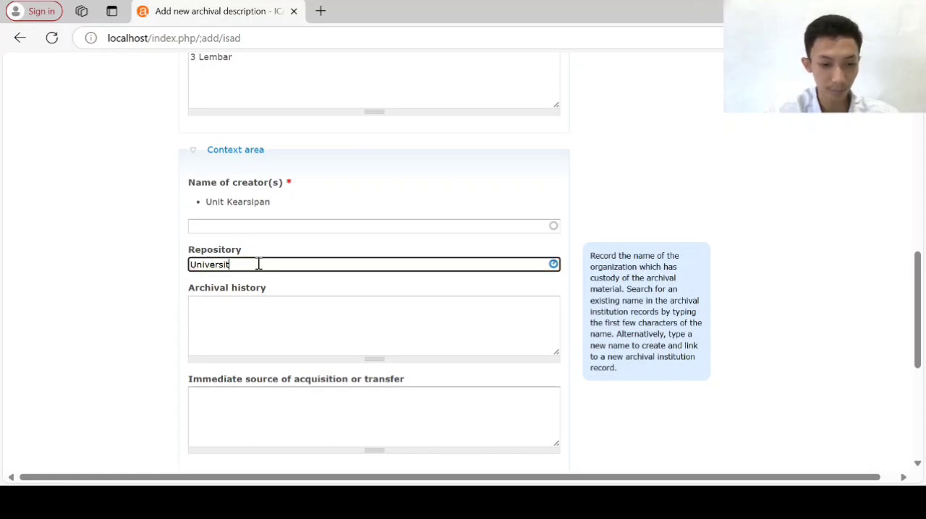
pyautogui.write('aas')
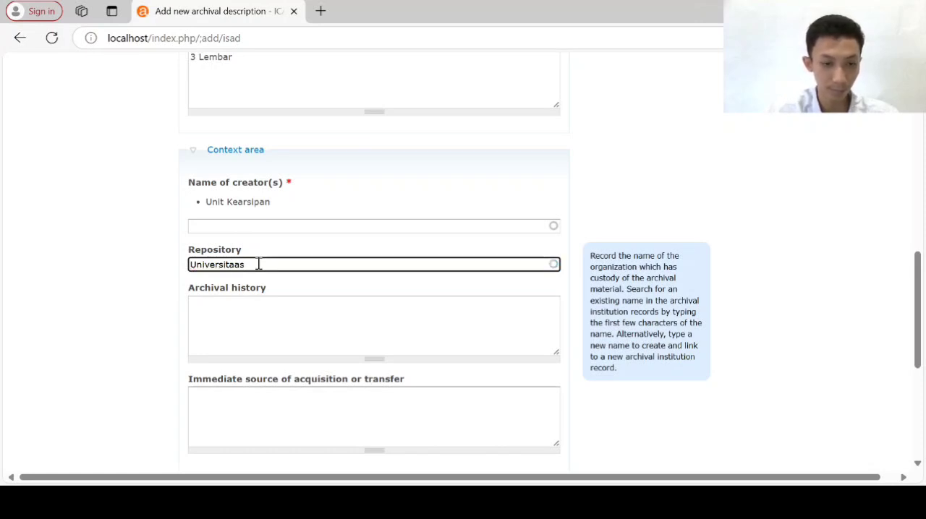
pyautogui.press('BackSpace')
pyautogui.press('BackSpace')
pyautogui.write('s ')
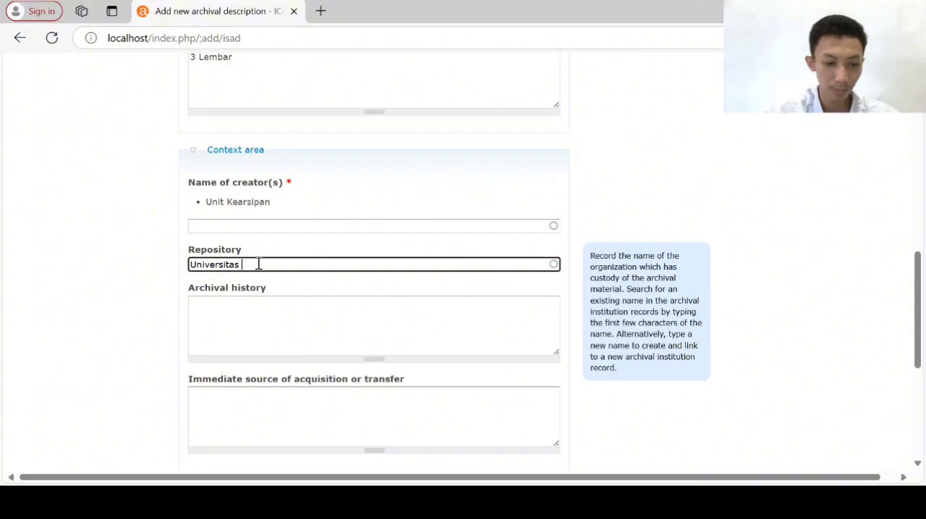
pyautogui.write('Air')
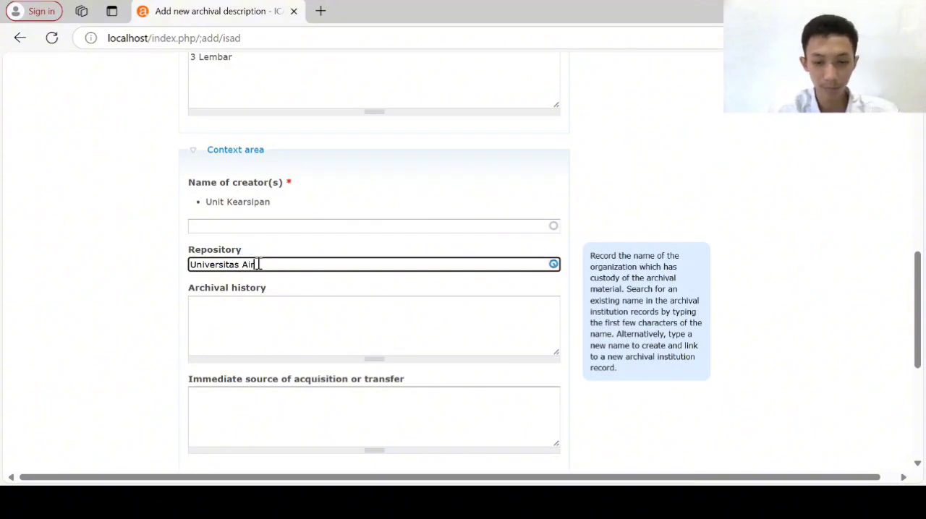
pyautogui.write('langga')
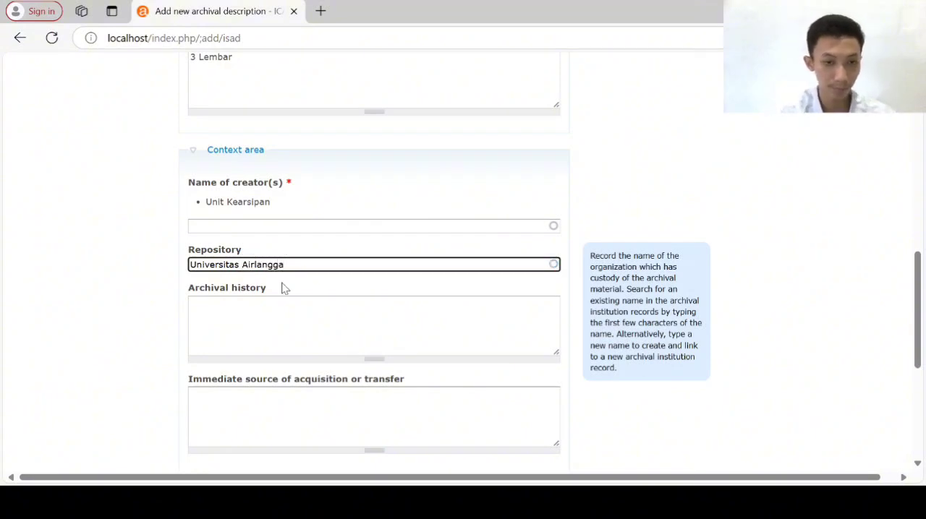
# Enter as scope and content the Surat Keputusan Rektor No.4748/PT03.H/N/1994 of 17 Juni 1994 on appointing the Tropical Disease Research Center (TDRC) managers and implementers
pyautogui.scroll(-3, 284, 288)
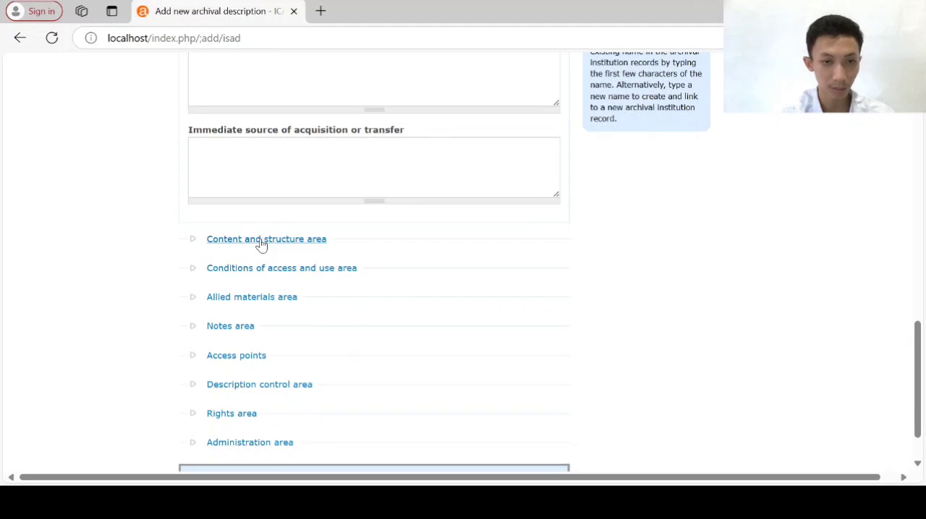
pyautogui.click(262, 240)
pyautogui.scroll(-2, 260, 236)
pyautogui.scroll(1, 270, 184)
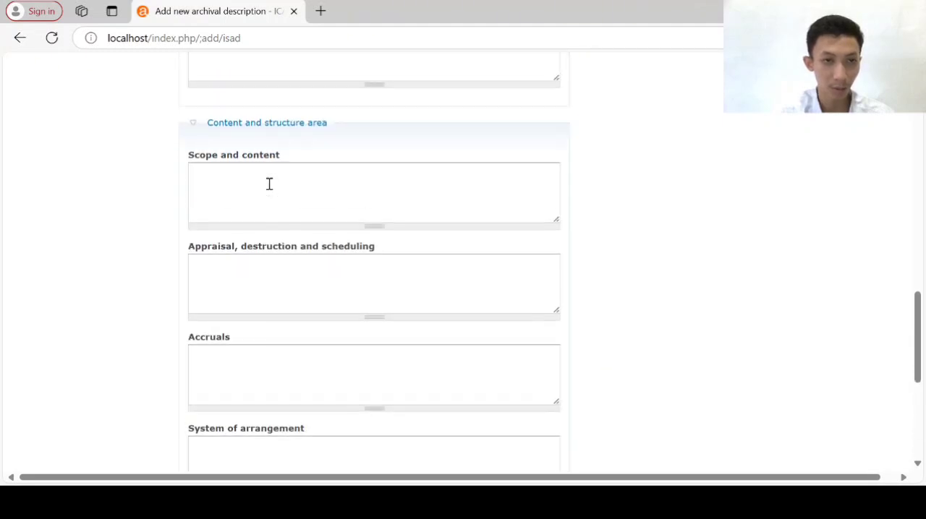
pyautogui.click(253, 192)
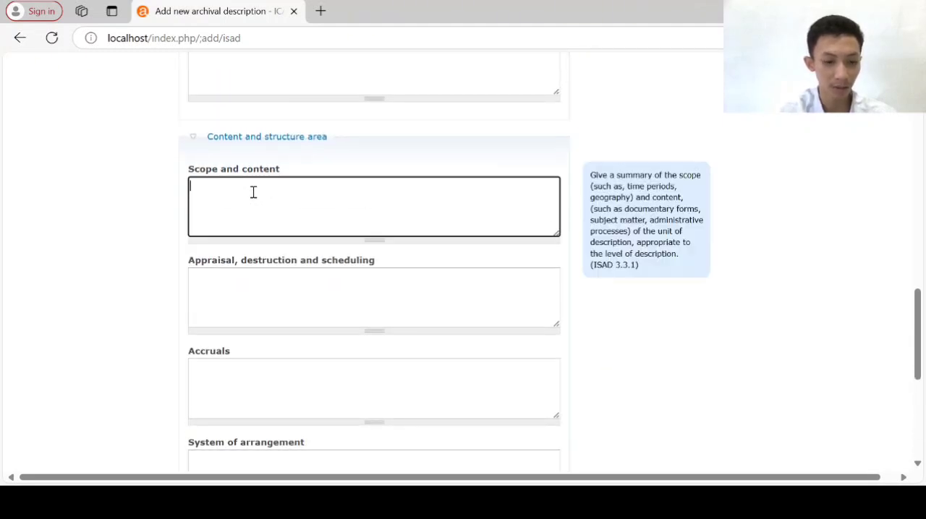
pyautogui.write('Surat Keputusan Rektor Universitas Airlangga No.4748/PT03.H/N/1994 Tanggal 17 Juni 1994 Tentang Pengangkatan Pihak Pengelola dan Pelaksana Tropical Disease Research Center (TDRC) di Universitas Airlangga')
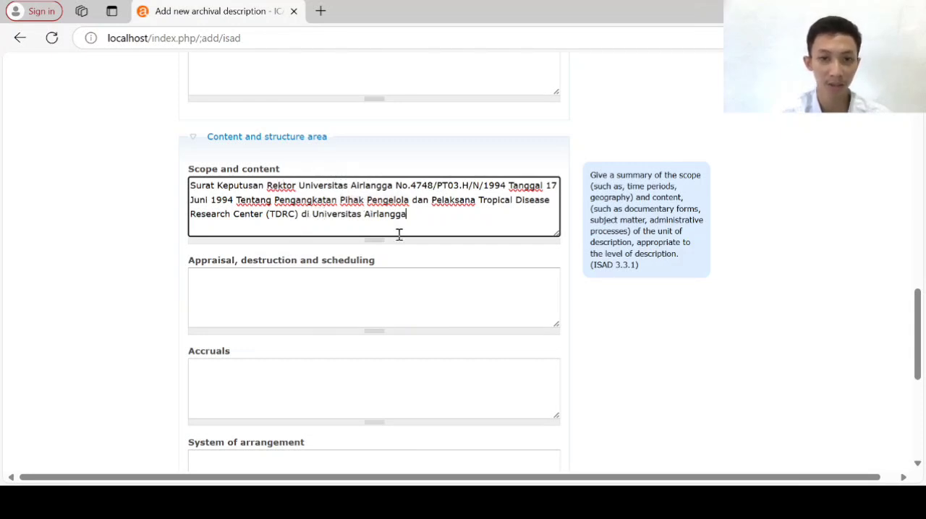
# In the Conditions of access and use area, add Indonesian as the language of material
pyautogui.scroll(-3, 399, 234)
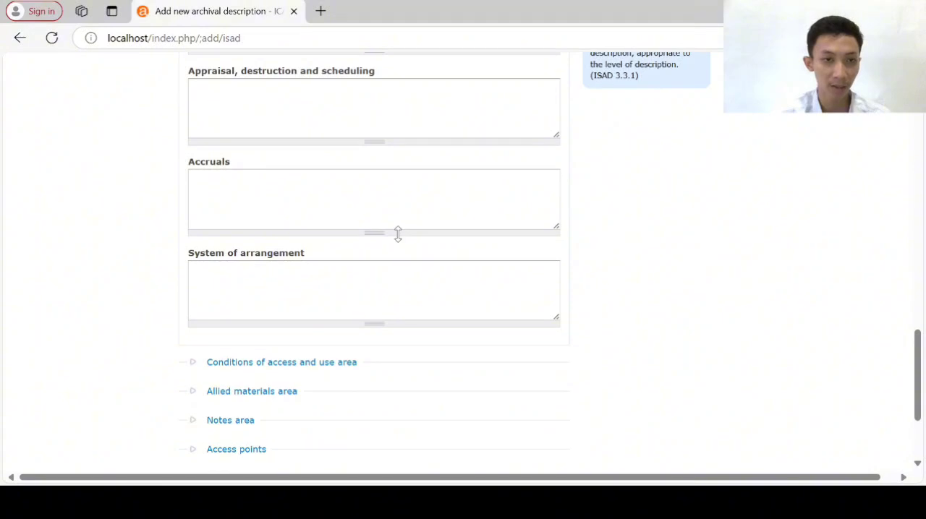
pyautogui.scroll(-2, 398, 234)
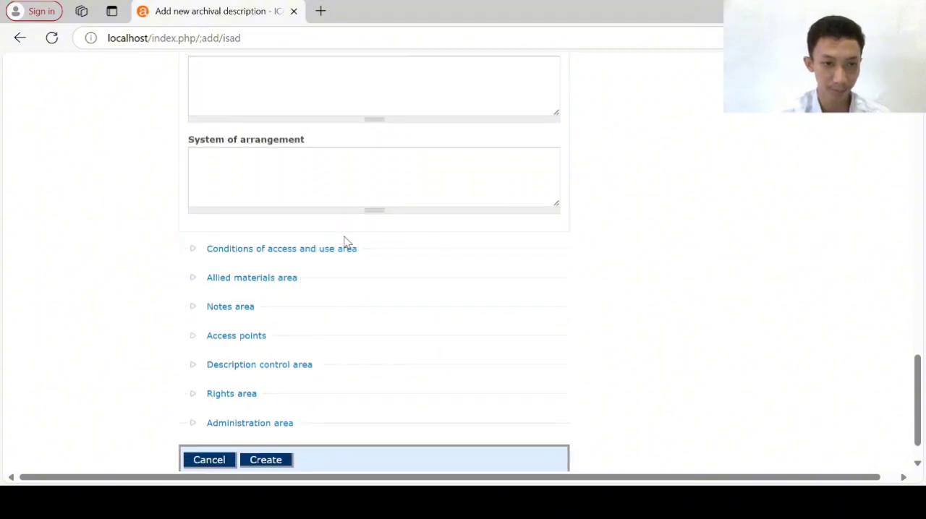
pyautogui.click(327, 250)
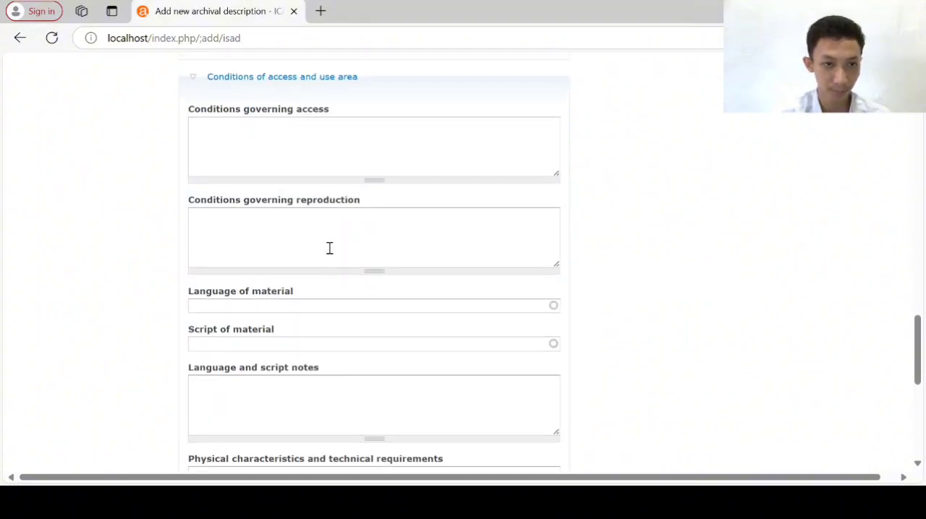
pyautogui.scroll(-1, 329, 250)
pyautogui.click(279, 229)
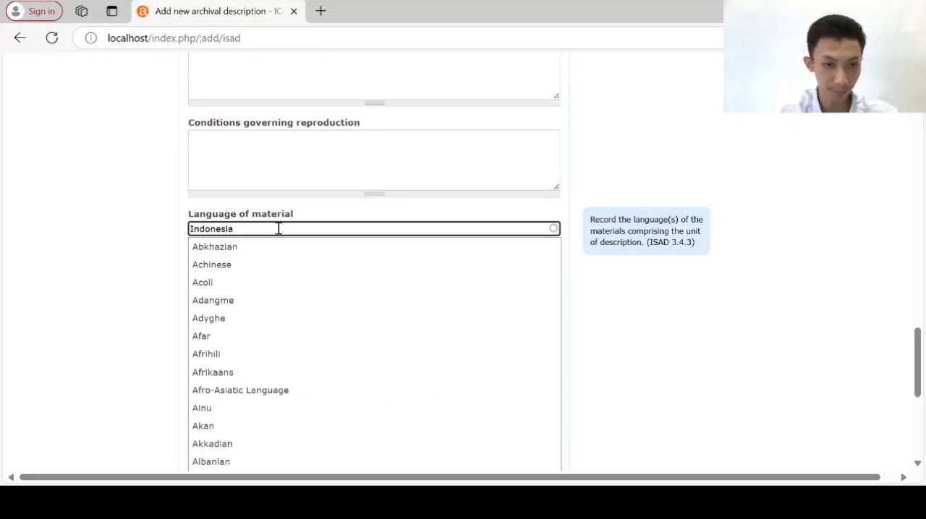
pyautogui.write('Indonesia')
pyautogui.click(265, 246)
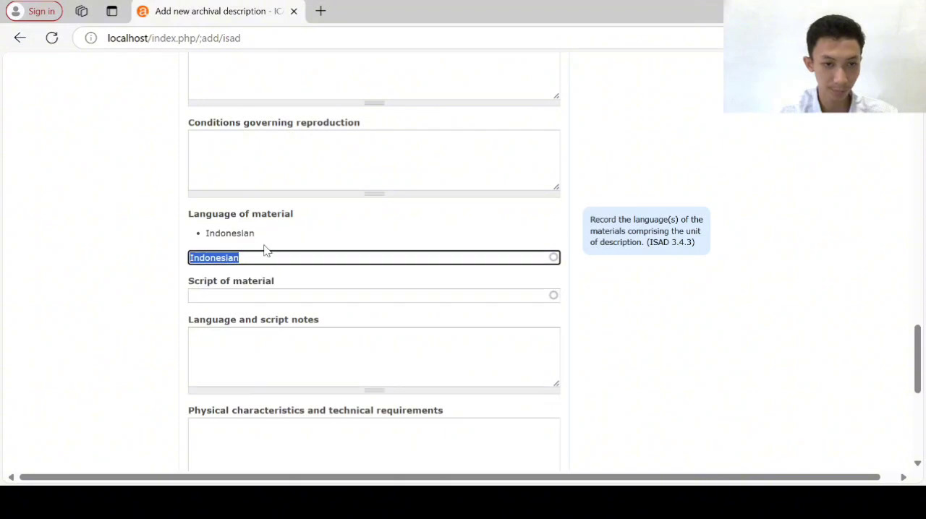
# In the Description control area, enter "Universitas Airlangga" as the institution identifier and leave the description identifier empty
pyautogui.scroll(-5, 264, 250)
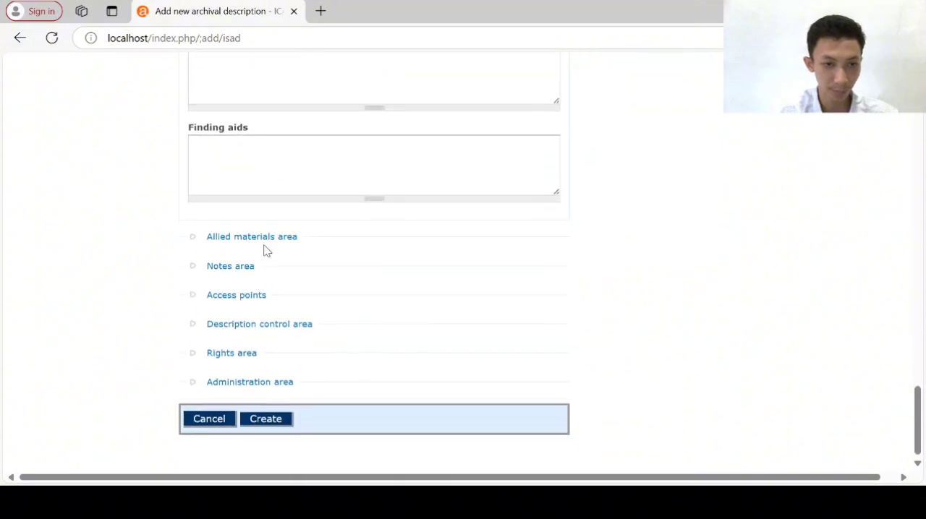
pyautogui.click(251, 327)
pyautogui.scroll(1, 251, 326)
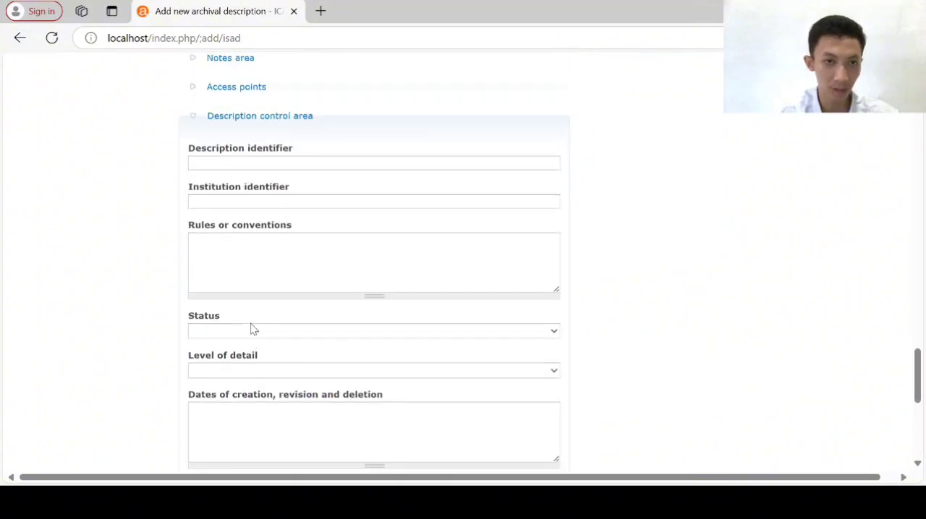
pyautogui.click(223, 197)
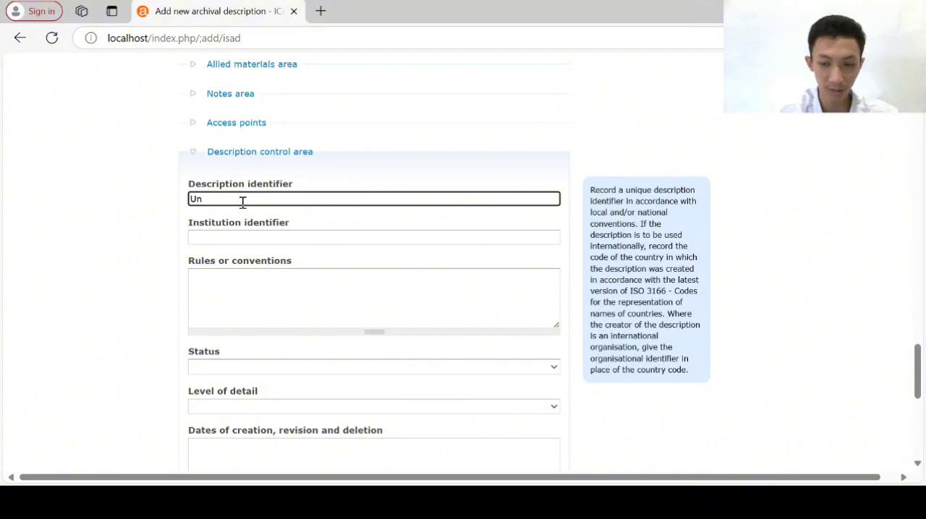
pyautogui.click(237, 237)
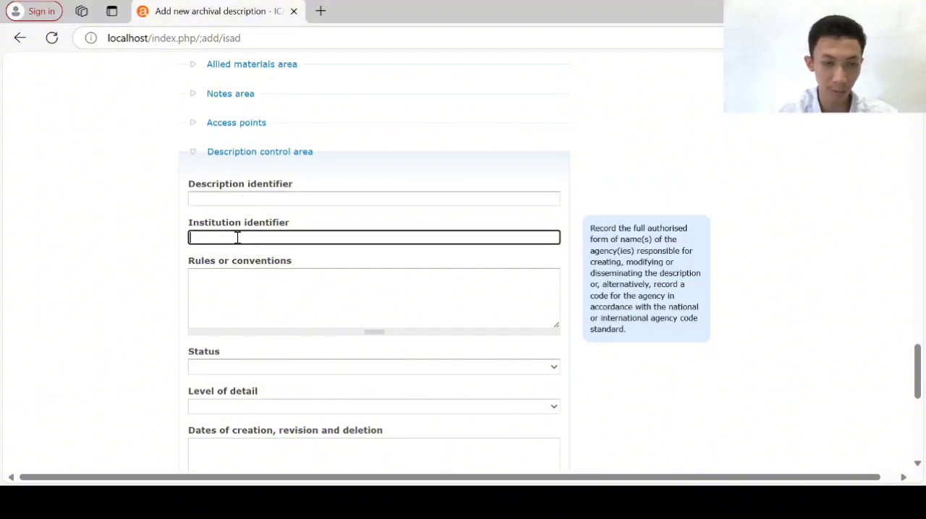
pyautogui.click(251, 289)
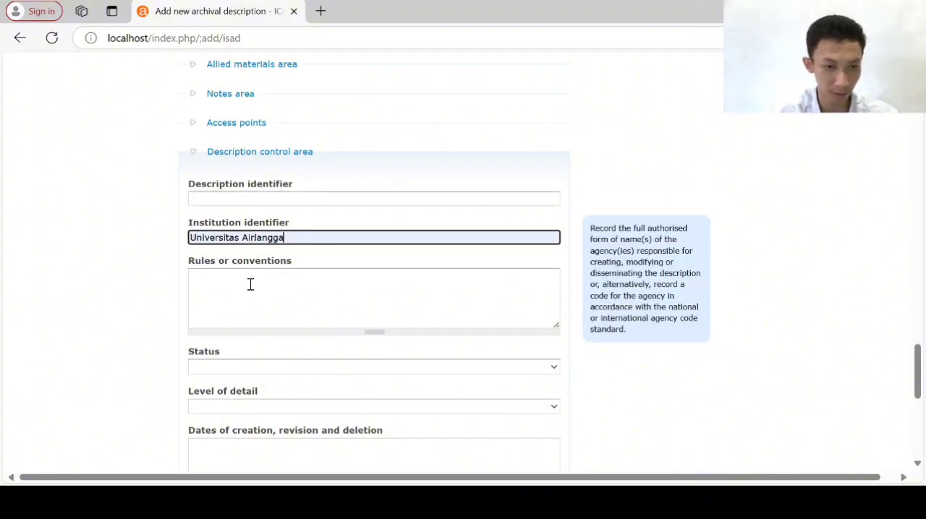
# Set the description's status to Final and its level of detail to Full in the Description control area
pyautogui.scroll(-1, 250, 290)
pyautogui.click(214, 308)
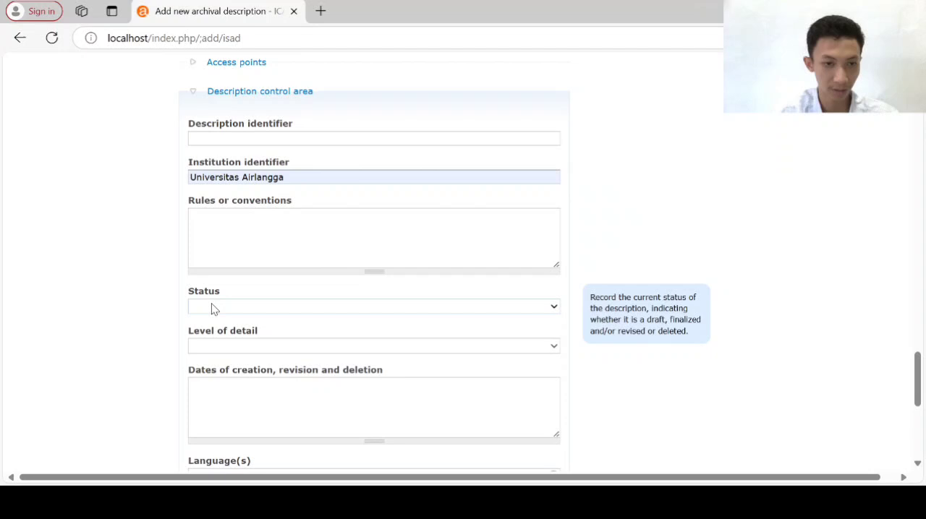
pyautogui.click(200, 345)
pyautogui.click(207, 355)
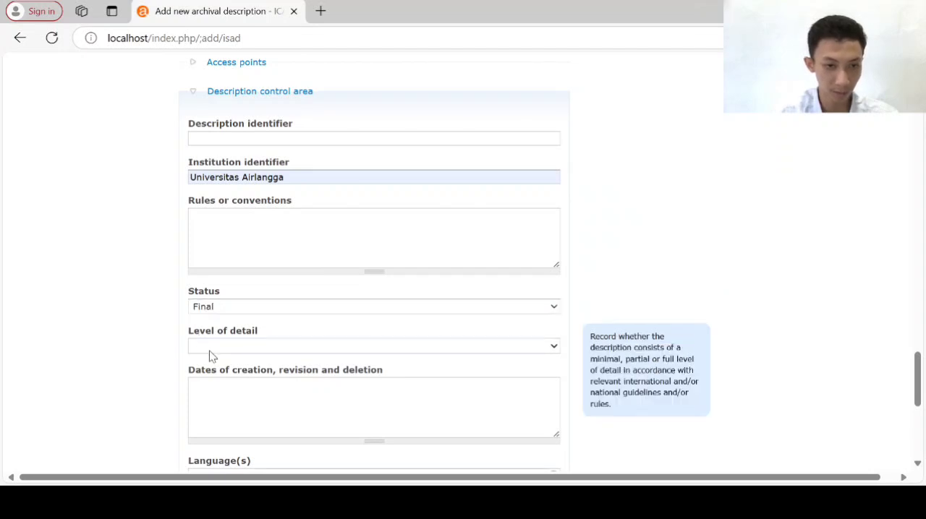
pyautogui.click(202, 389)
# Add Indonesian as the language of the description in the Description control area
pyautogui.scroll(-3, 198, 380)
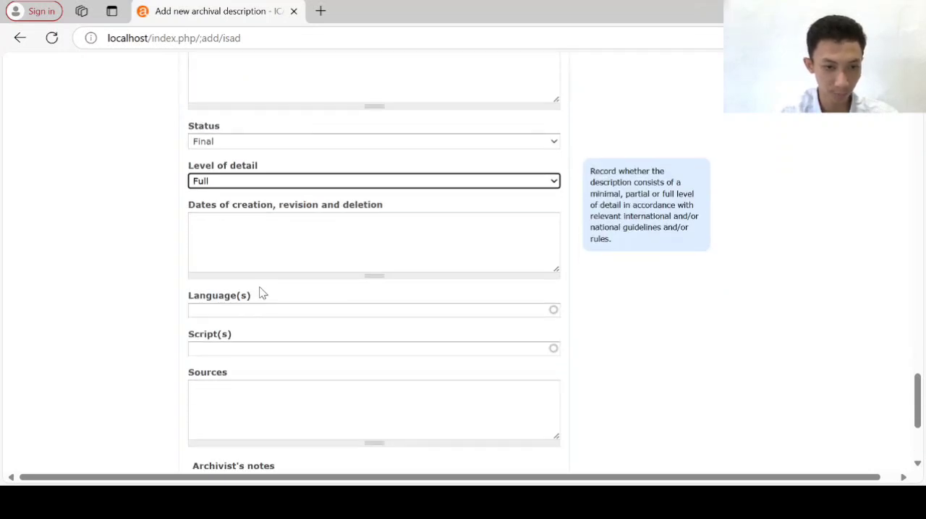
pyautogui.click(217, 309)
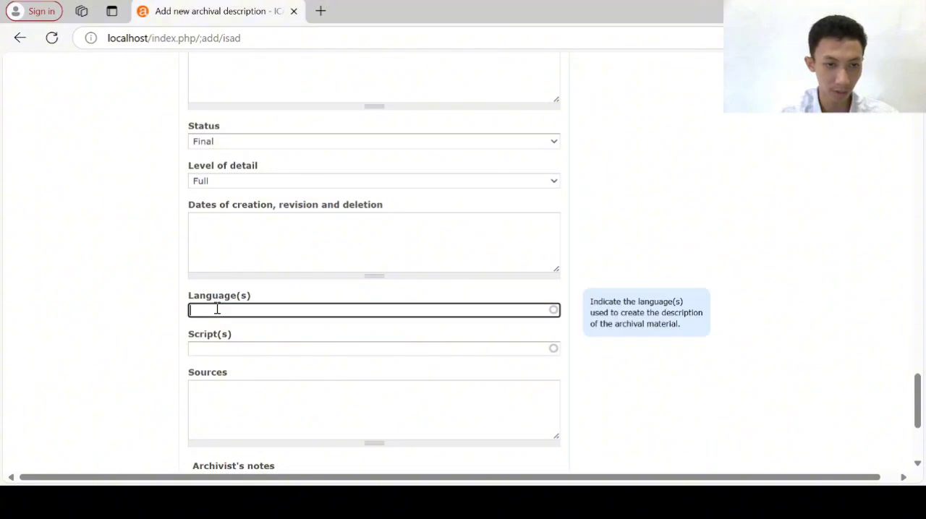
pyautogui.write('Ind')
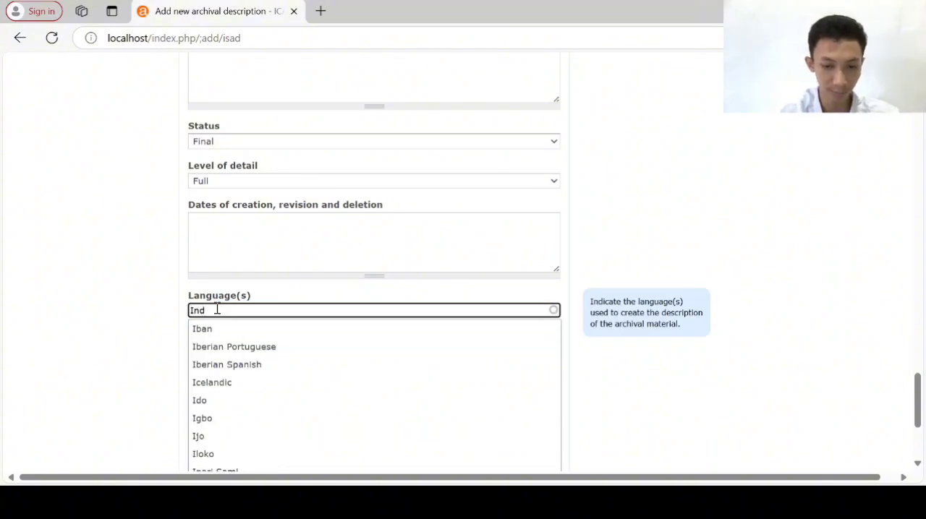
pyautogui.write('ones')
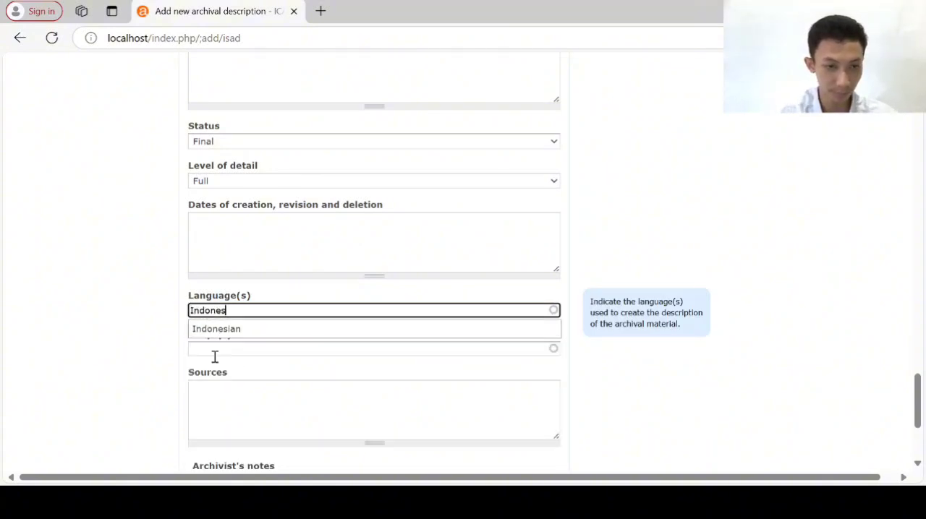
pyautogui.click(238, 330)
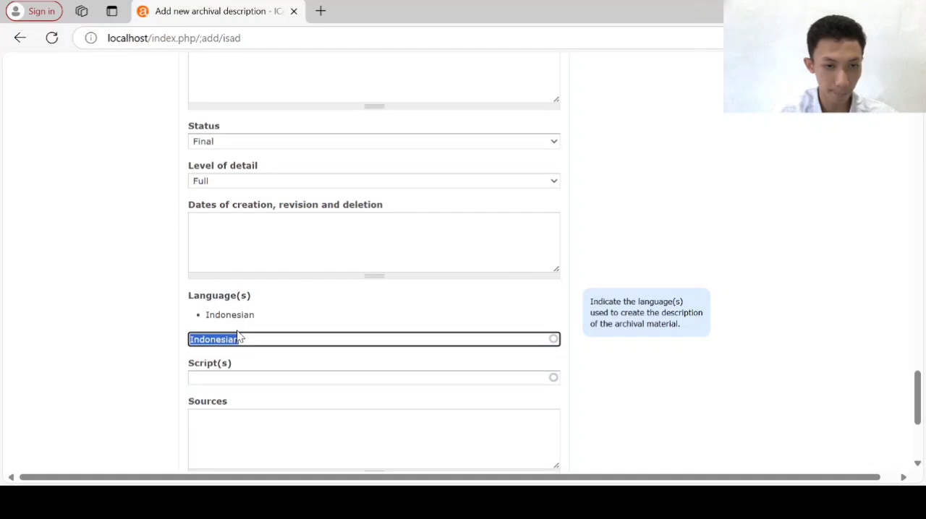
# Change the publication status in the Administration area and create the archival description
pyautogui.scroll(-2, 239, 337)
pyautogui.scroll(-1, 265, 285)
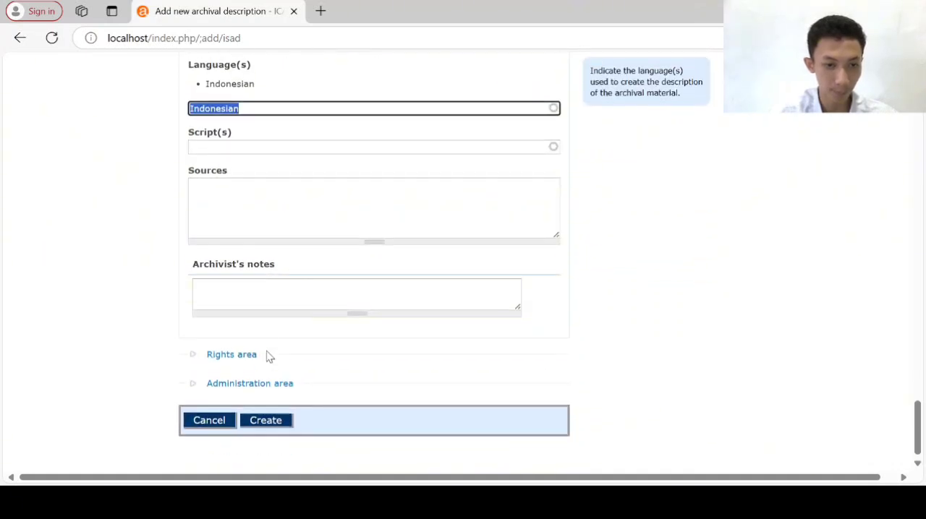
pyautogui.click(258, 384)
pyautogui.scroll(-1, 258, 385)
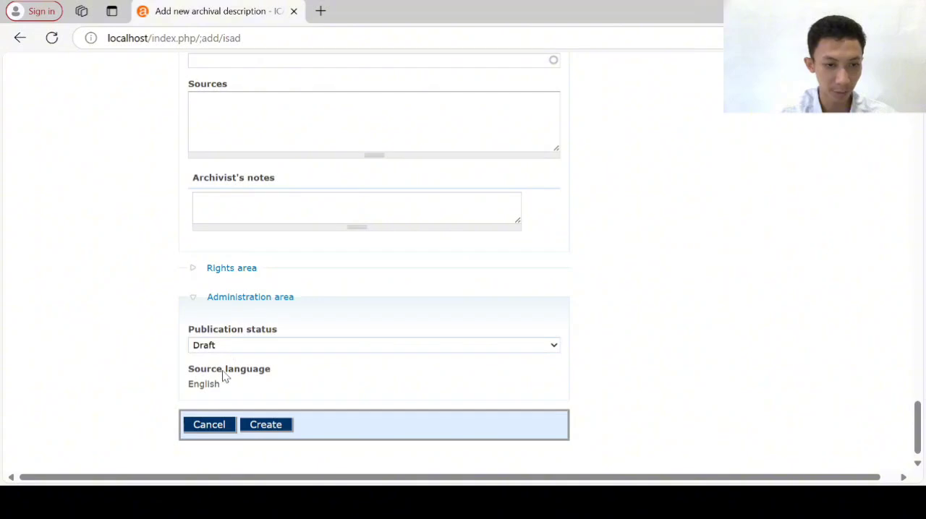
pyautogui.press('Down')
pyautogui.click(284, 426)
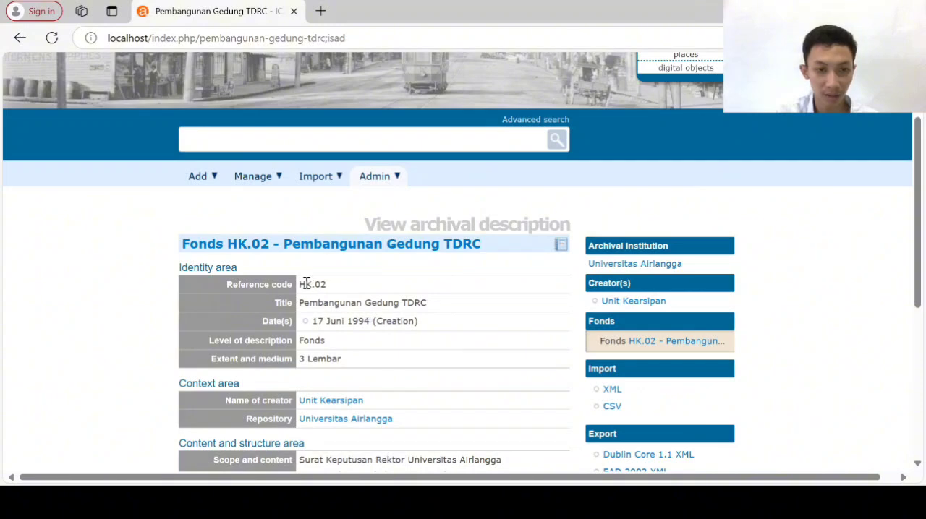
# Upload the file TDRC 2.pdf as the digital object of the Pembangunan Gedung TDRC fonds
pyautogui.scroll(-3, 350, 304)
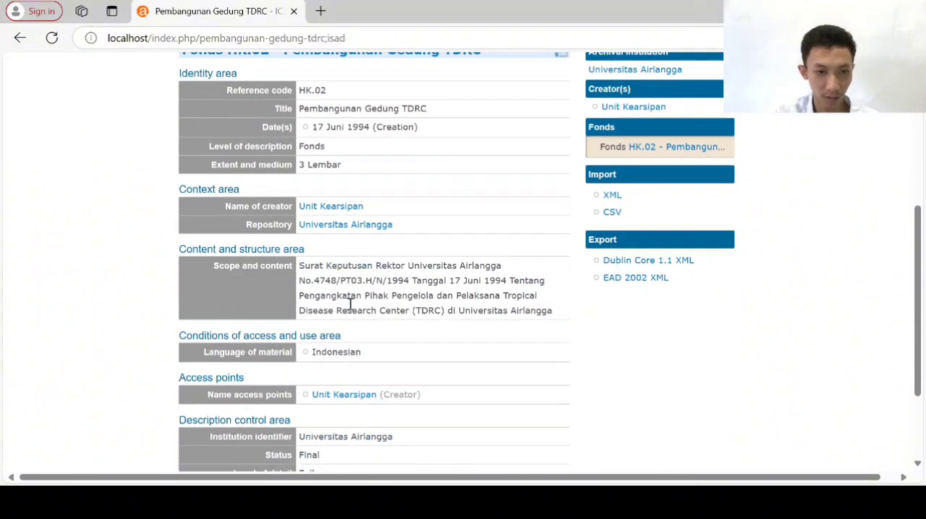
pyautogui.scroll(-1, 350, 305)
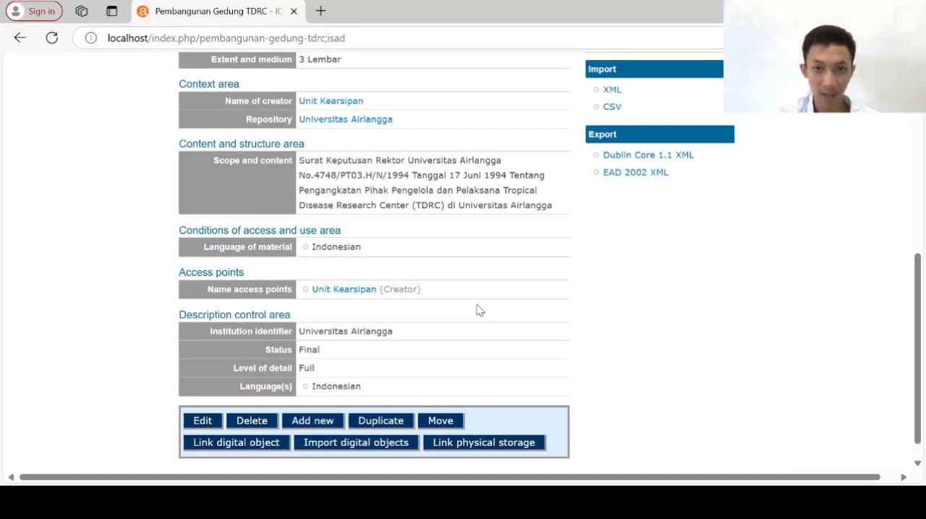
pyautogui.scroll(3, 476, 310)
pyautogui.scroll(-3, 476, 309)
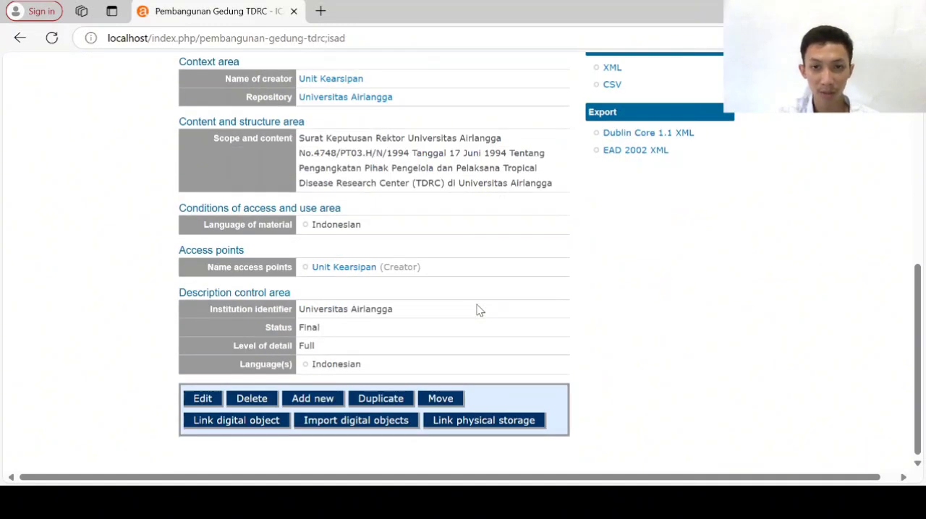
pyautogui.click(250, 421)
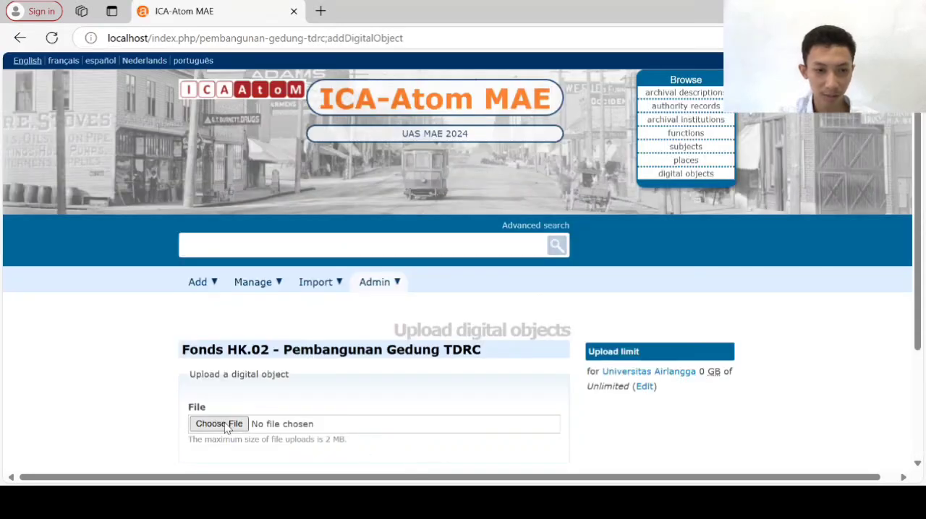
pyautogui.scroll(-1, 228, 421)
pyautogui.scroll(-2, 242, 310)
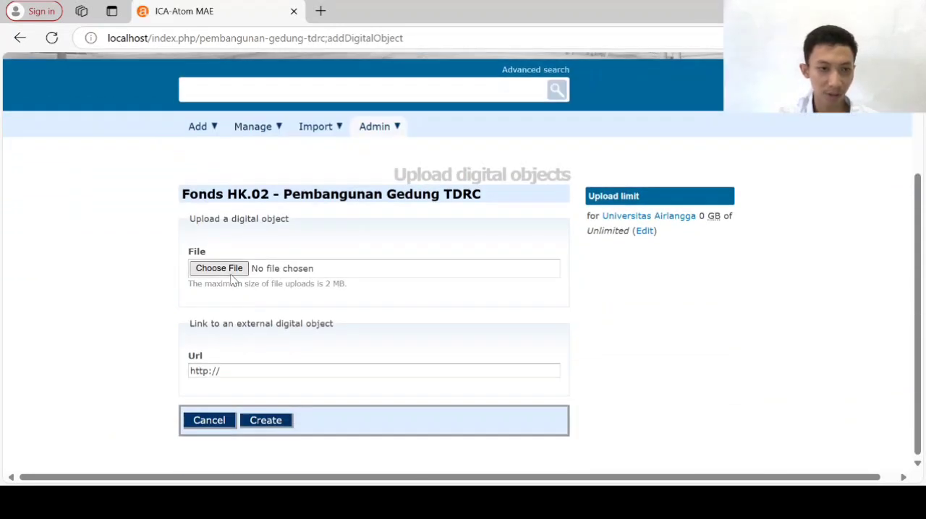
pyautogui.click(232, 270)
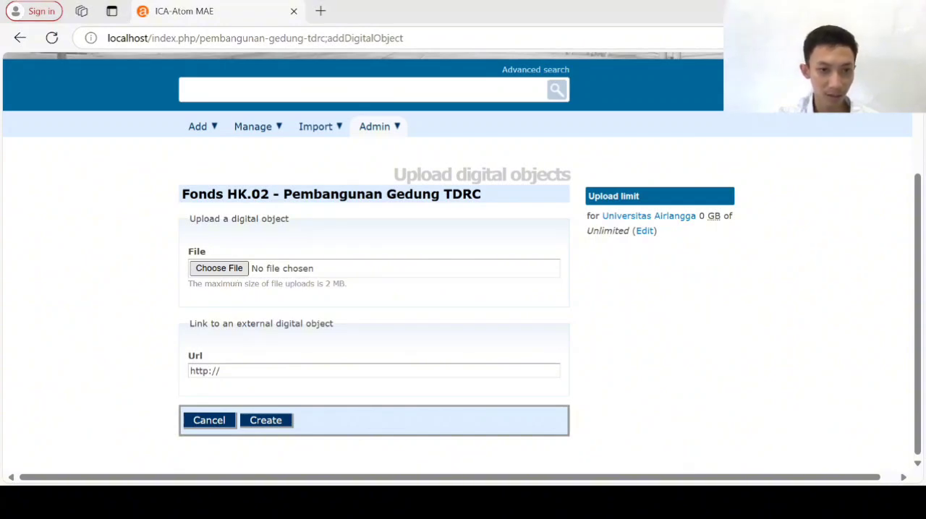
pyautogui.doubleClick(336, 320)
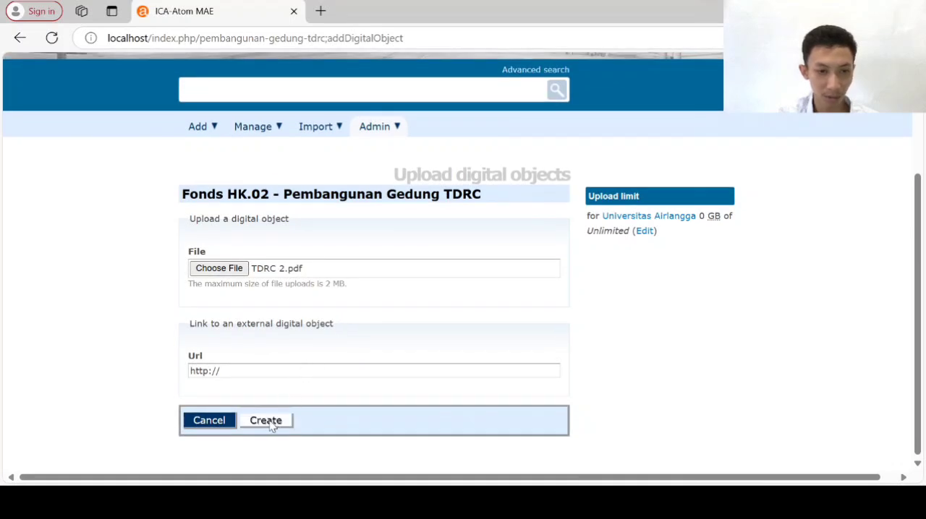
pyautogui.click(272, 425)
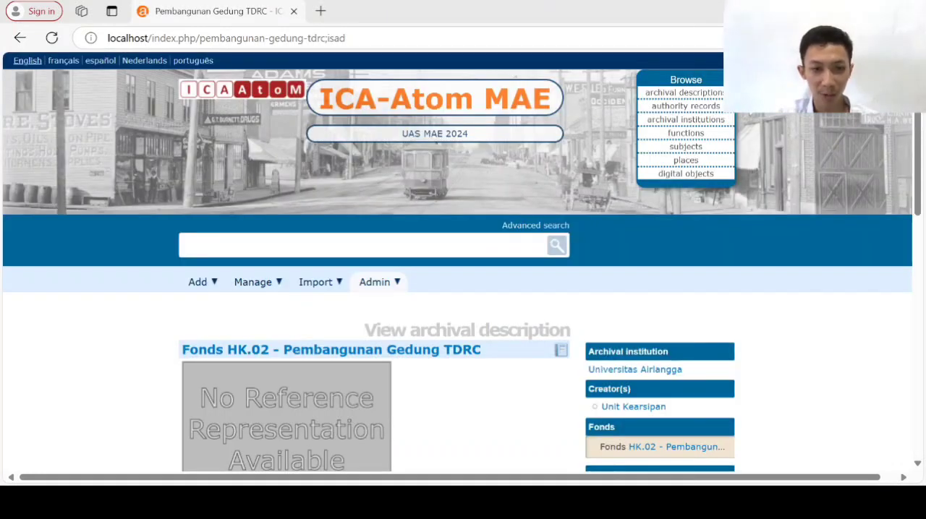
# Open the uploaded PDF from the fonds description to check its contents, and return to the description
pyautogui.scroll(-5, 464, 407)
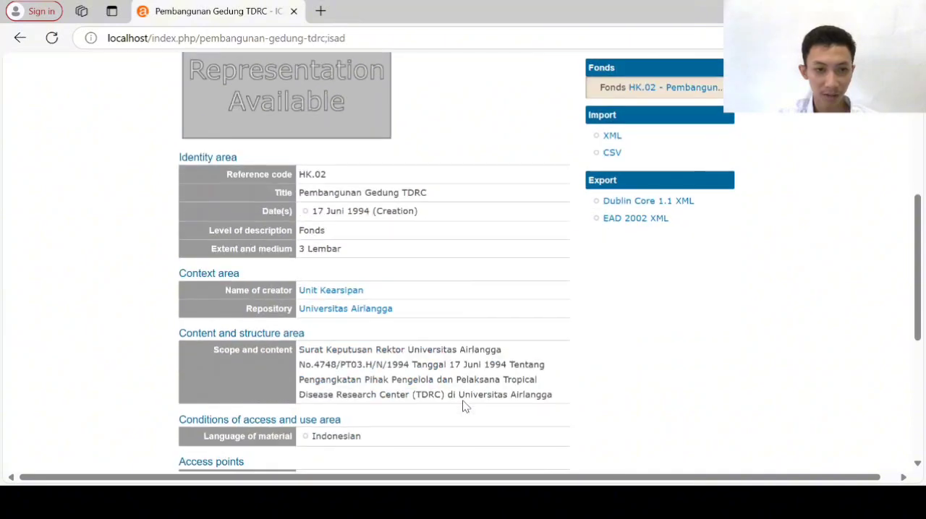
pyautogui.scroll(-3, 465, 406)
pyautogui.scroll(4, 463, 405)
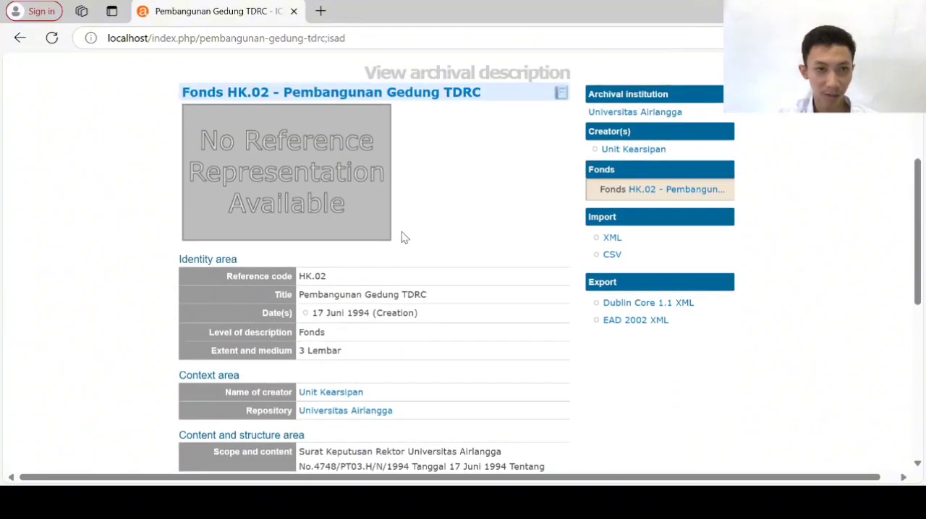
pyautogui.scroll(1, 404, 238)
pyautogui.click(304, 225)
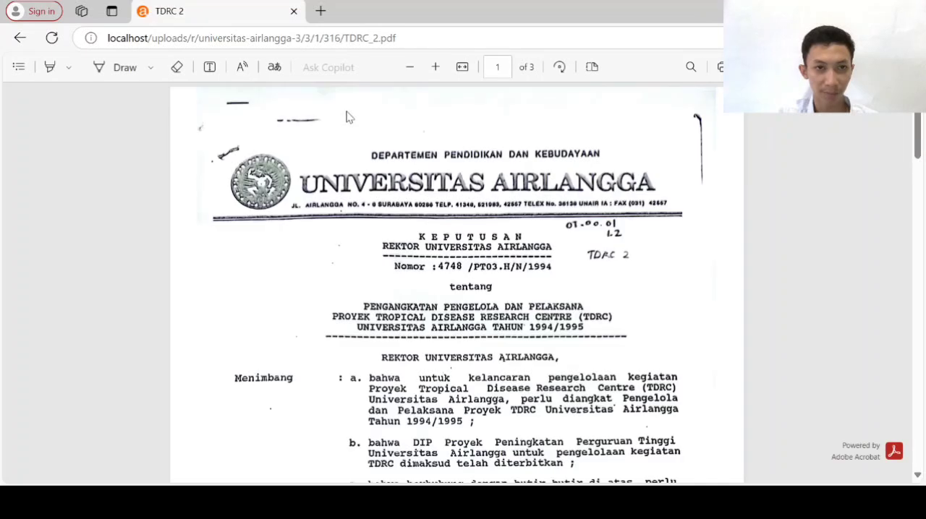
pyautogui.scroll(-10, 309, 244)
pyautogui.scroll(12, 310, 243)
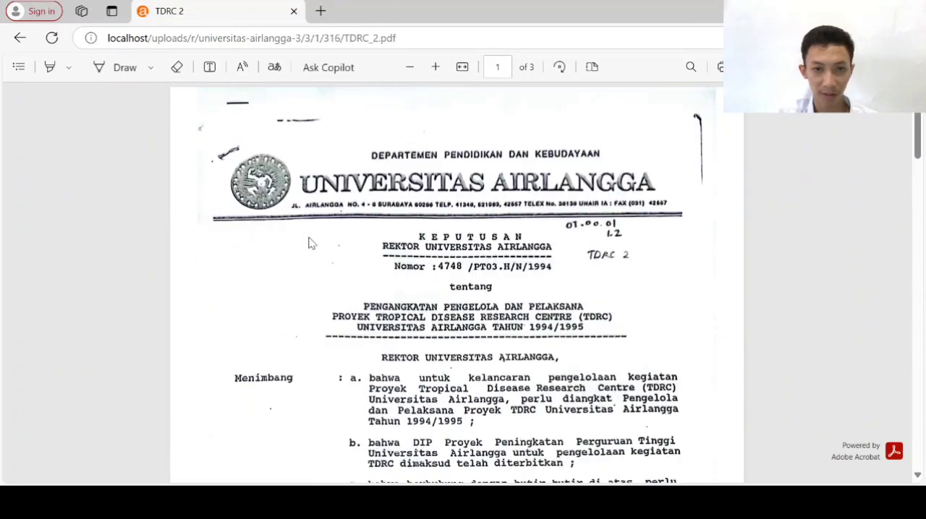
pyautogui.click(21, 40)
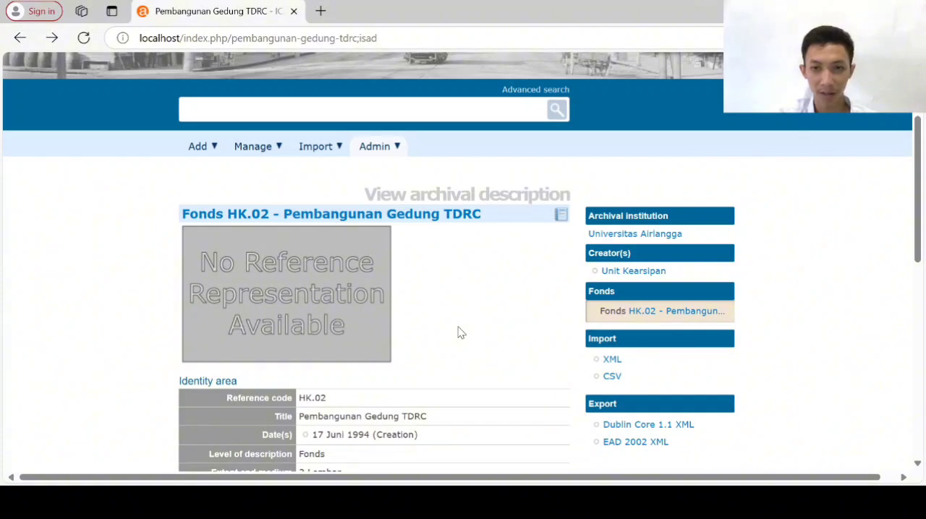
# Review the fonds HK.02 description with its digital object metadata and start adding a new description under it
pyautogui.scroll(-8, 460, 333)
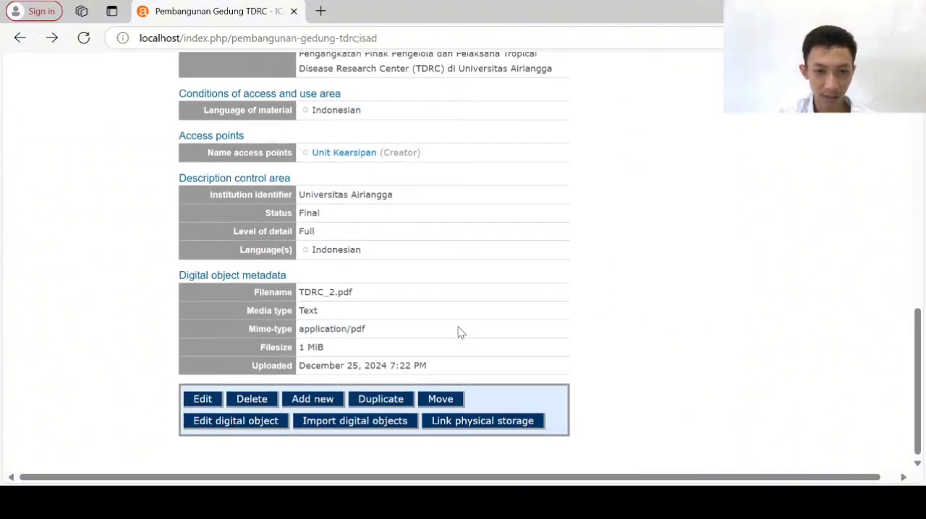
pyautogui.scroll(10, 457, 333)
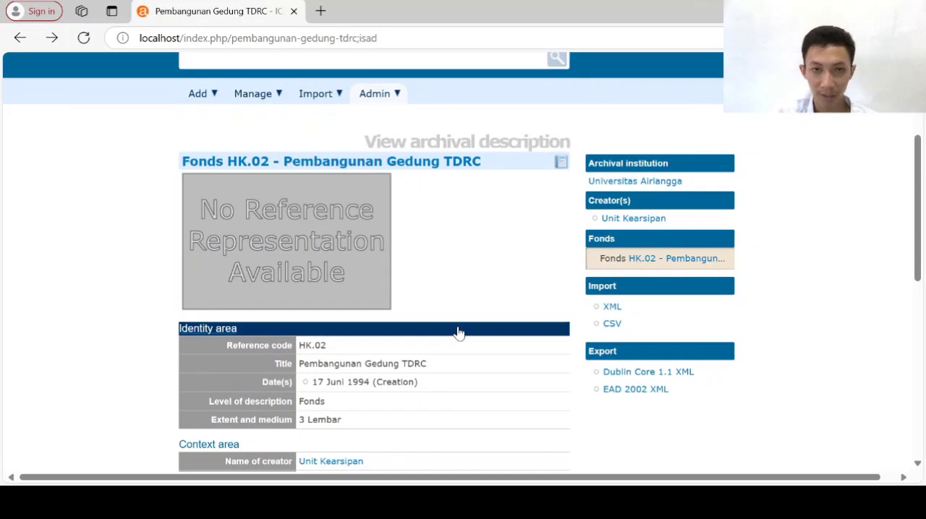
pyautogui.scroll(-8, 458, 333)
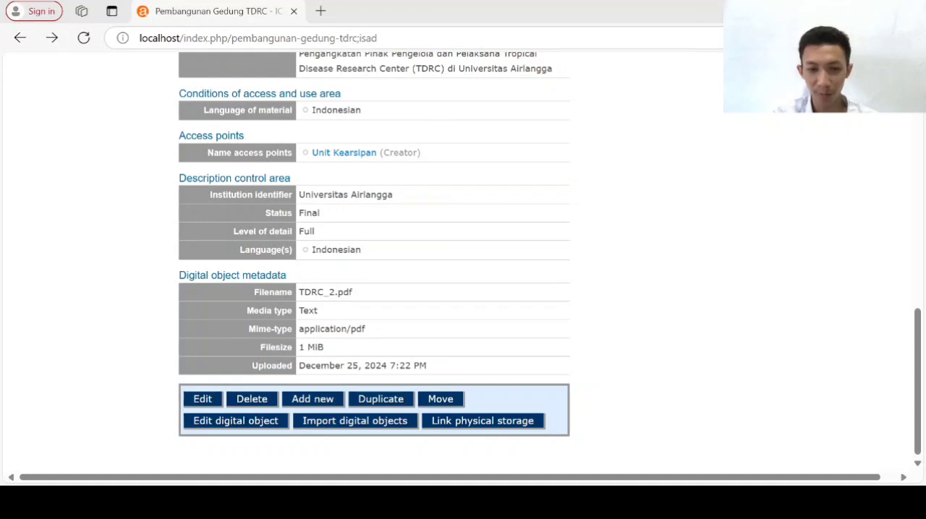
pyautogui.click(305, 406)
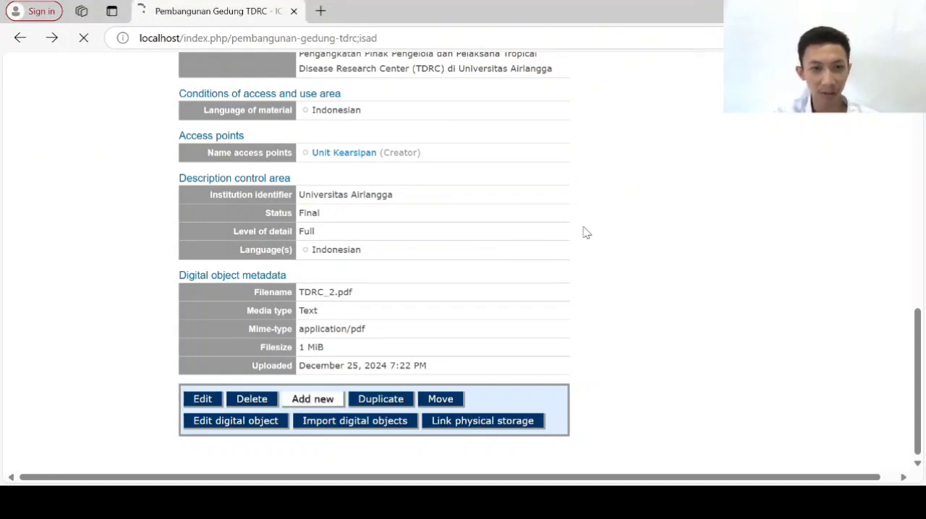
pyautogui.scroll(2, 647, 253)
pyautogui.scroll(5, 646, 254)
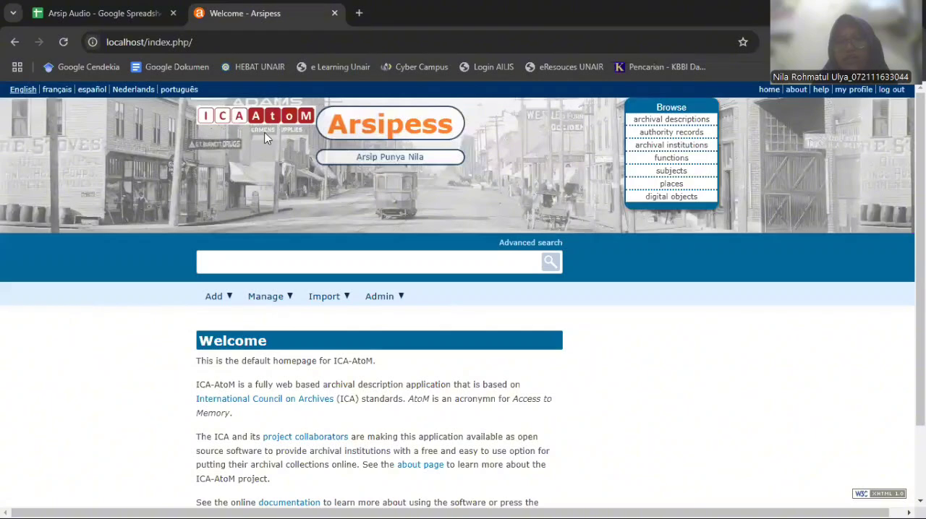
# Start a new archival description and expand its Identity area, ready to enter the identifier
pyautogui.click(221, 302)
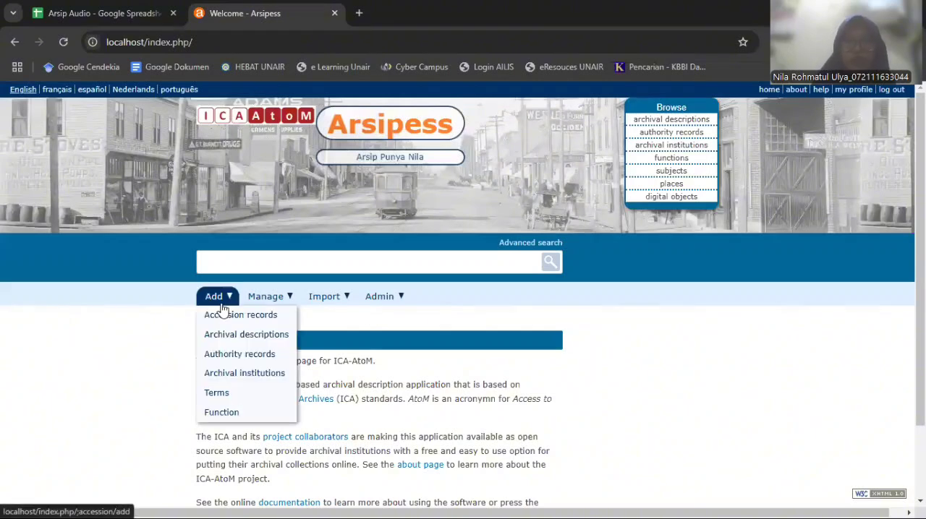
pyautogui.click(222, 310)
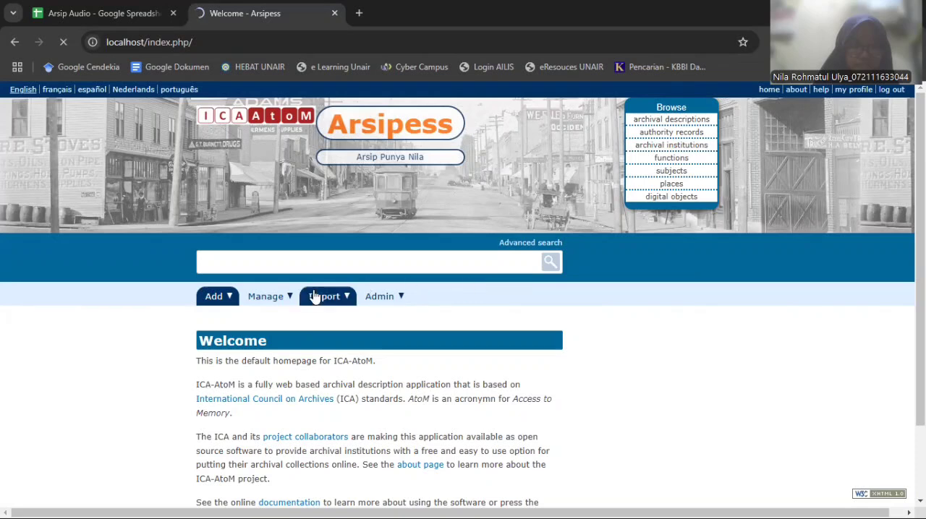
pyautogui.click(214, 303)
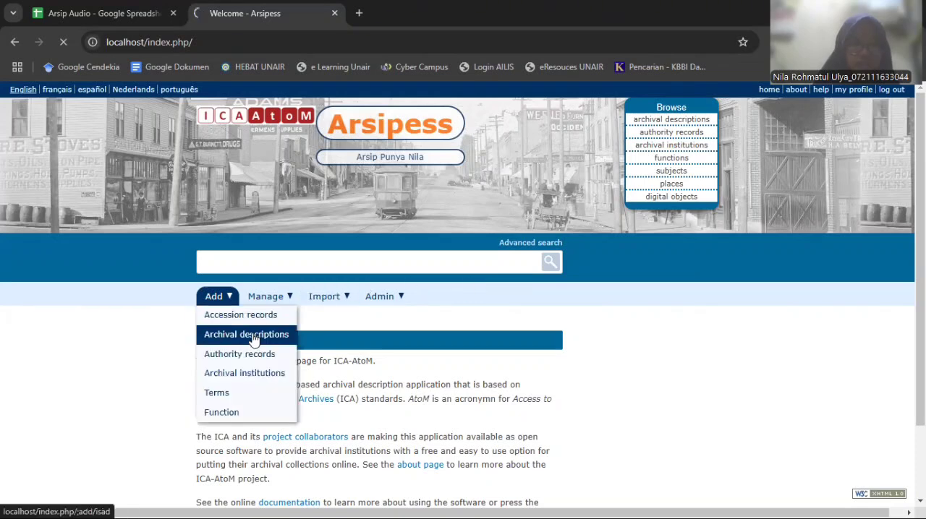
pyautogui.click(254, 340)
pyautogui.click(224, 300)
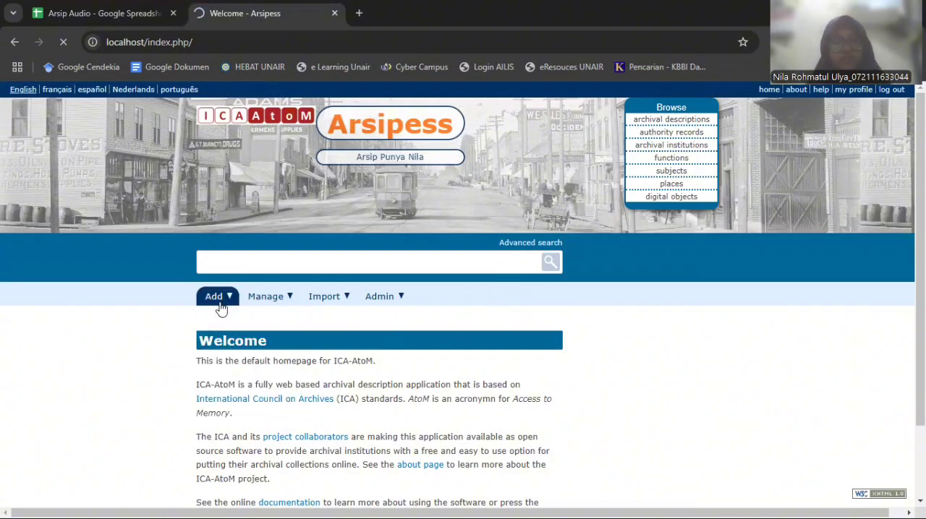
pyautogui.moveTo(220, 307)
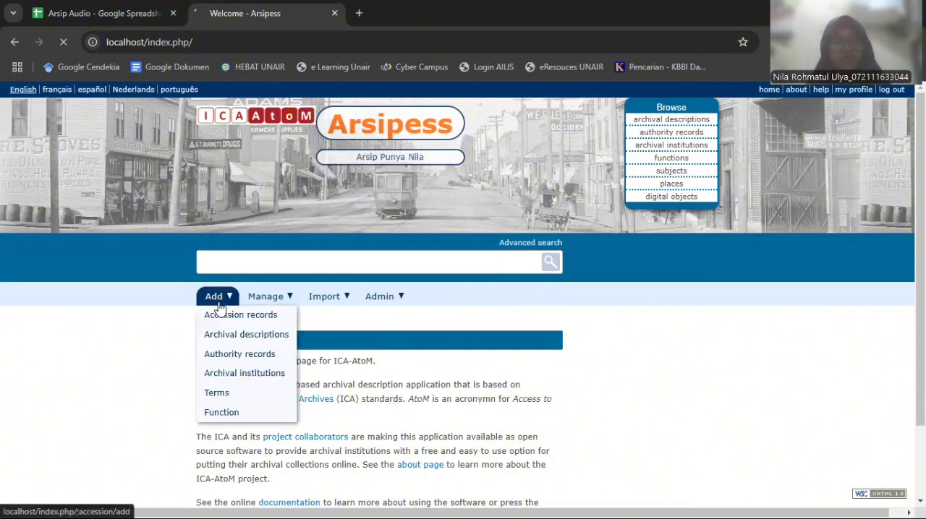
pyautogui.click(255, 334)
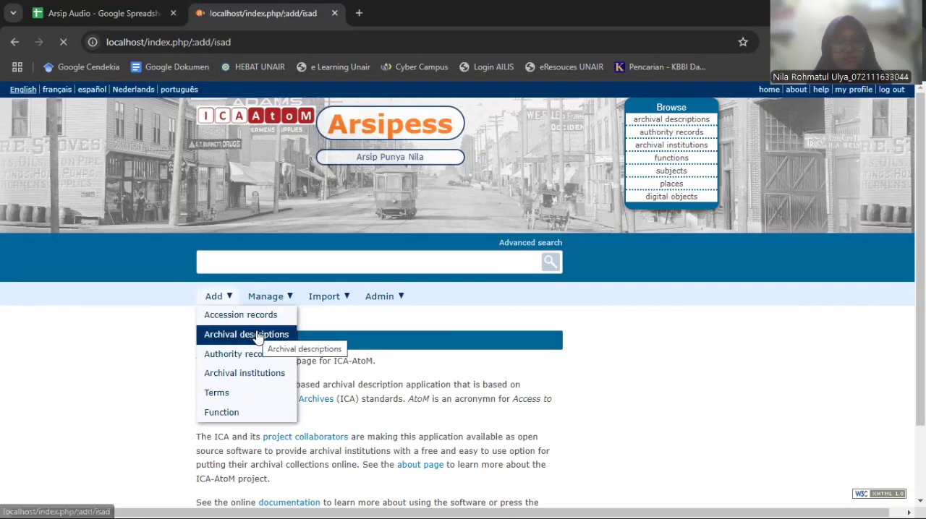
pyautogui.scroll(-3, 497, 350)
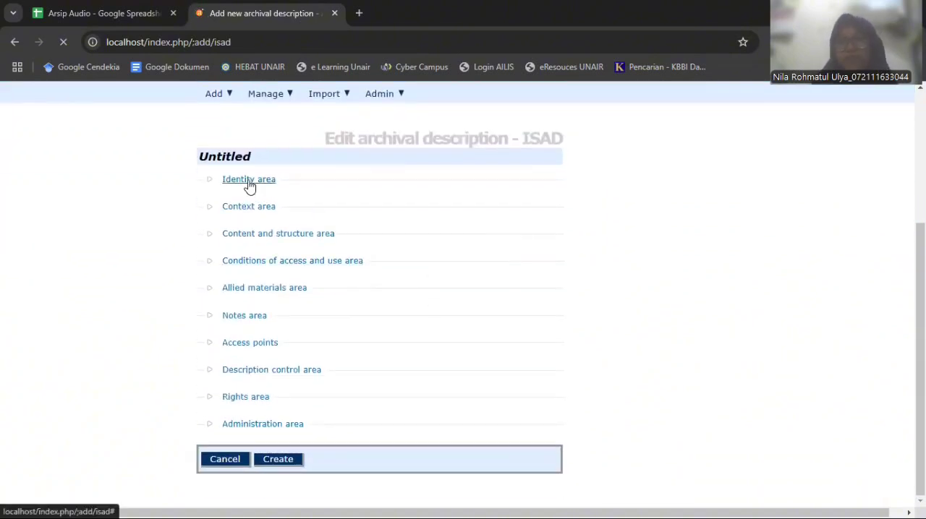
pyautogui.click(249, 181)
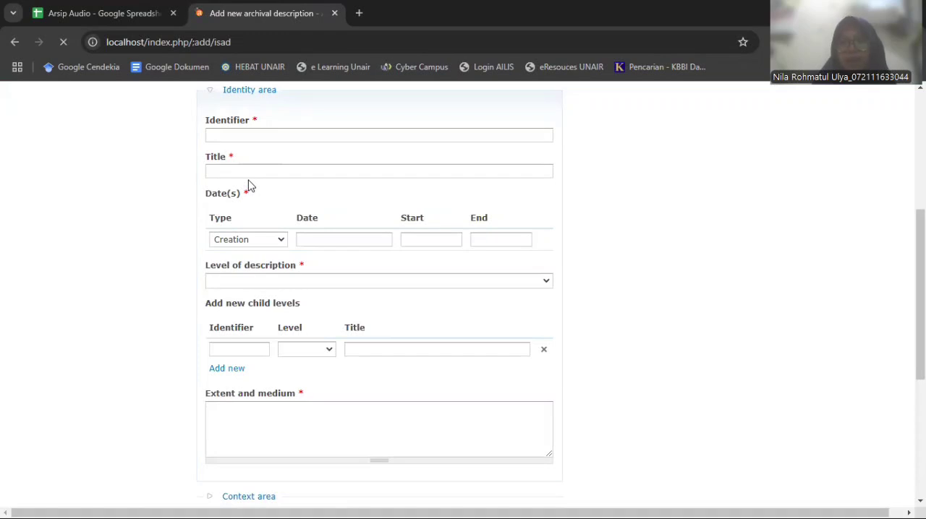
pyautogui.click(285, 138)
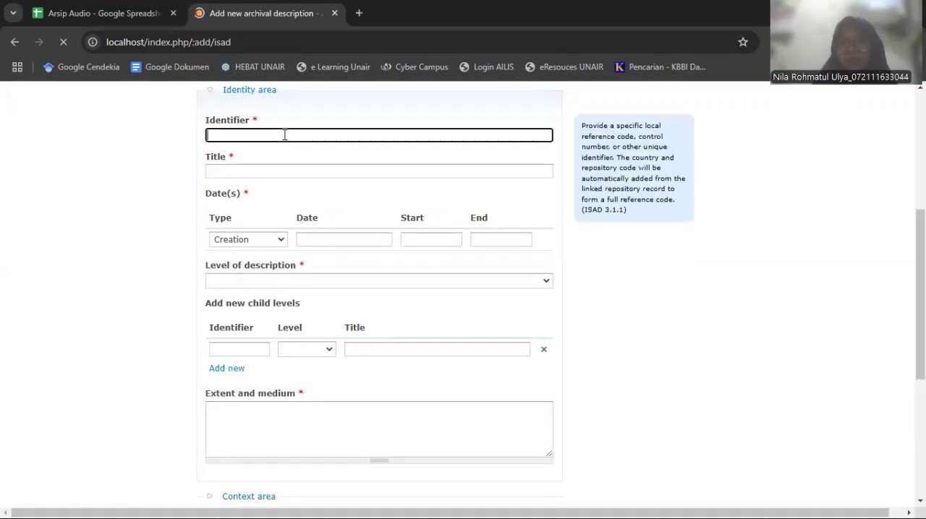
pyautogui.click(284, 138)
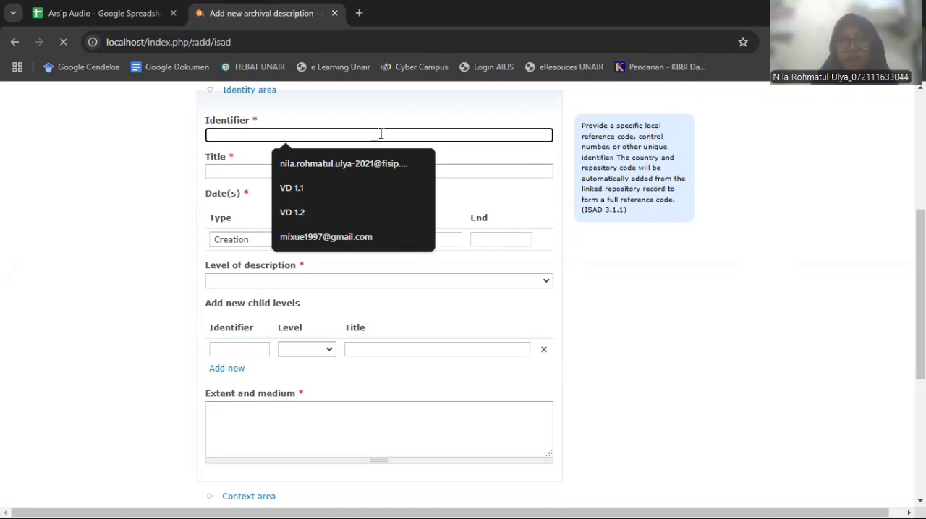
# Switch to the Arsip Audio spreadsheet and look through the Daftar Arsip sheet for the Covid-19 special task force entry
pyautogui.click(129, 6)
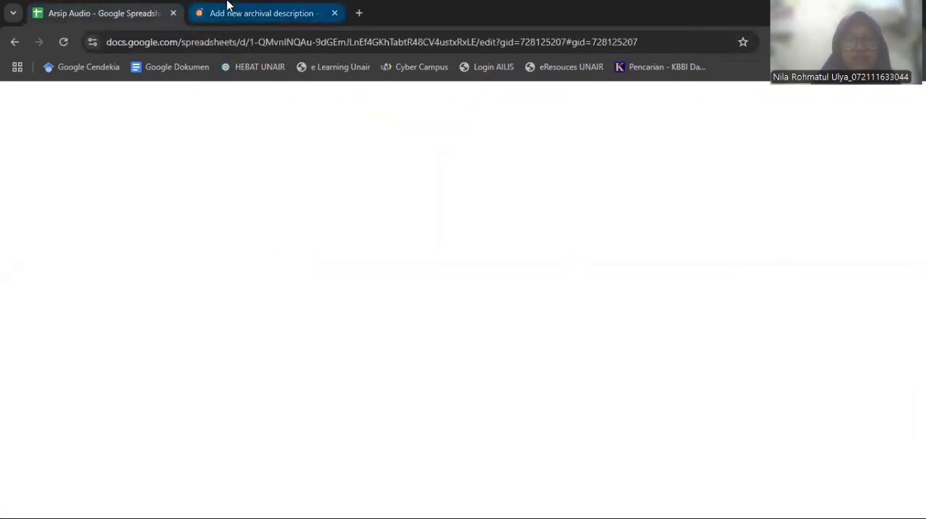
pyautogui.scroll(-6, 353, 378)
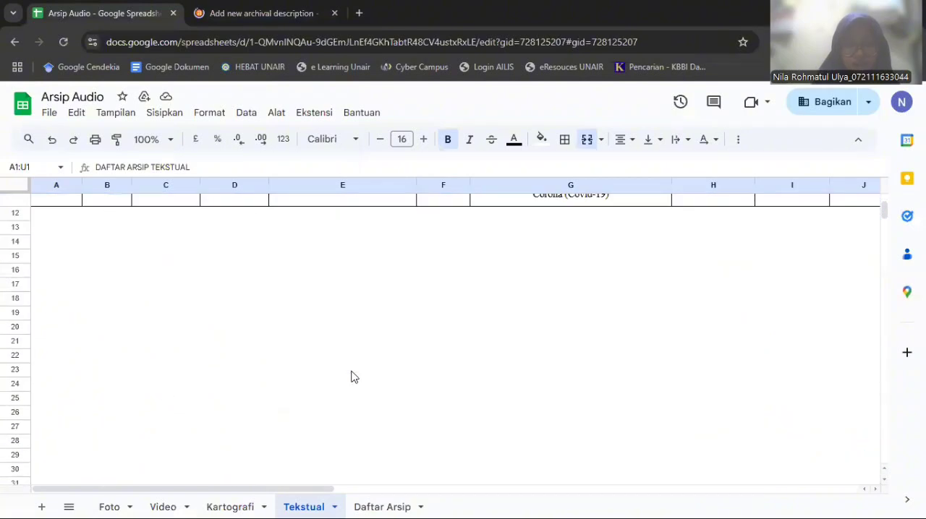
pyautogui.scroll(-1, 352, 376)
pyautogui.scroll(4, 350, 375)
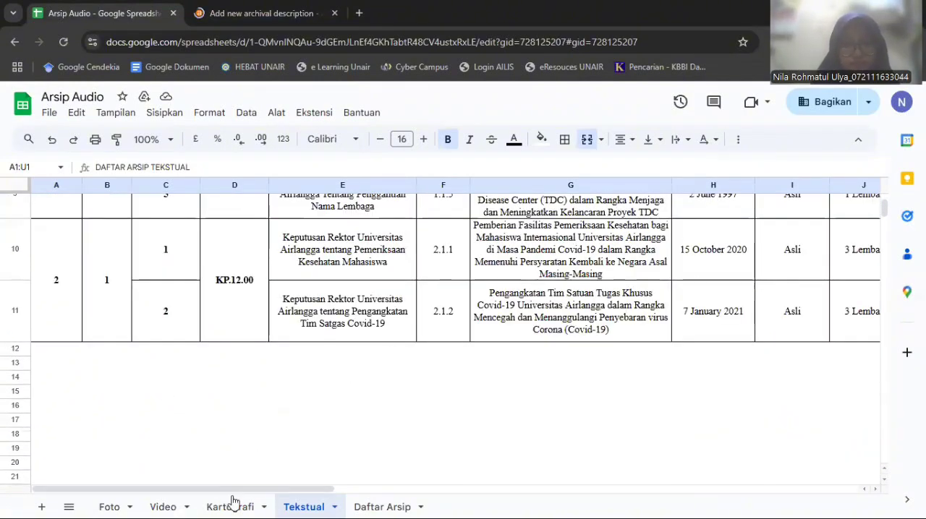
pyautogui.click(410, 504)
pyautogui.scroll(-5, 339, 439)
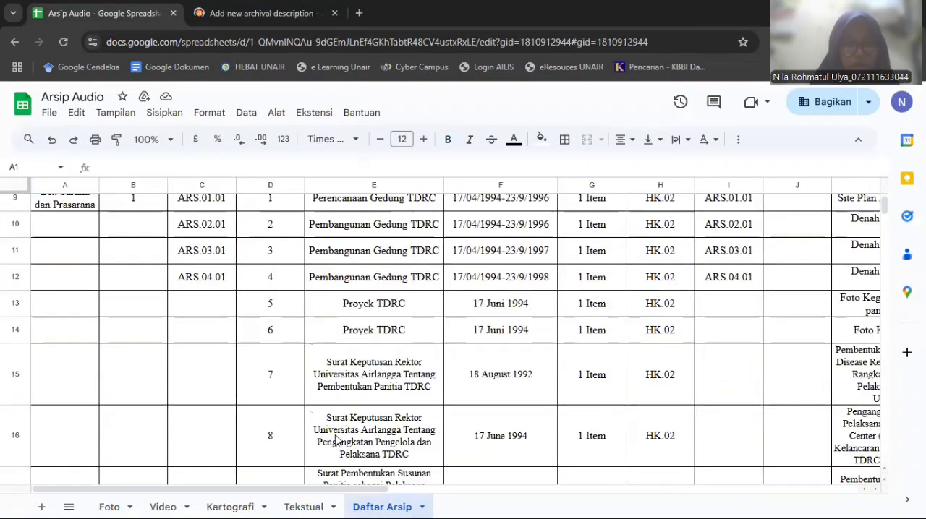
pyautogui.scroll(-2, 335, 441)
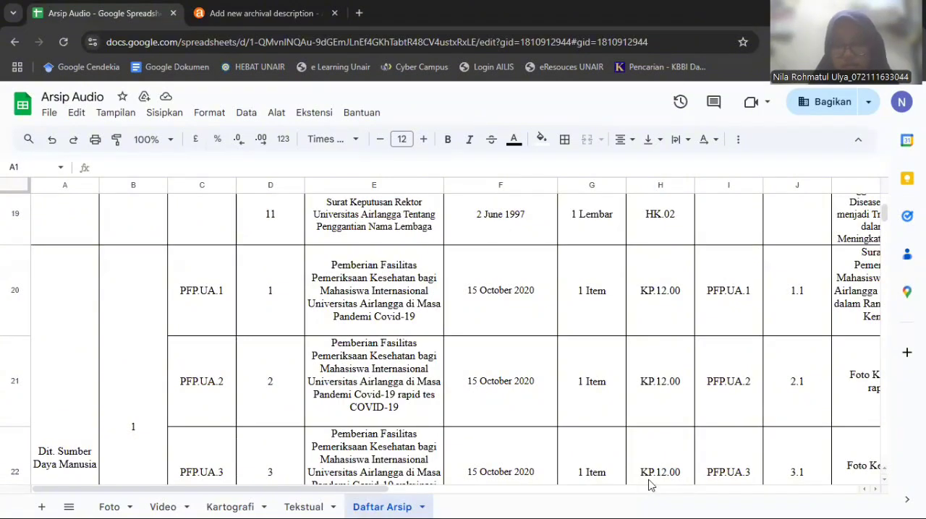
pyautogui.scroll(-1, 649, 481)
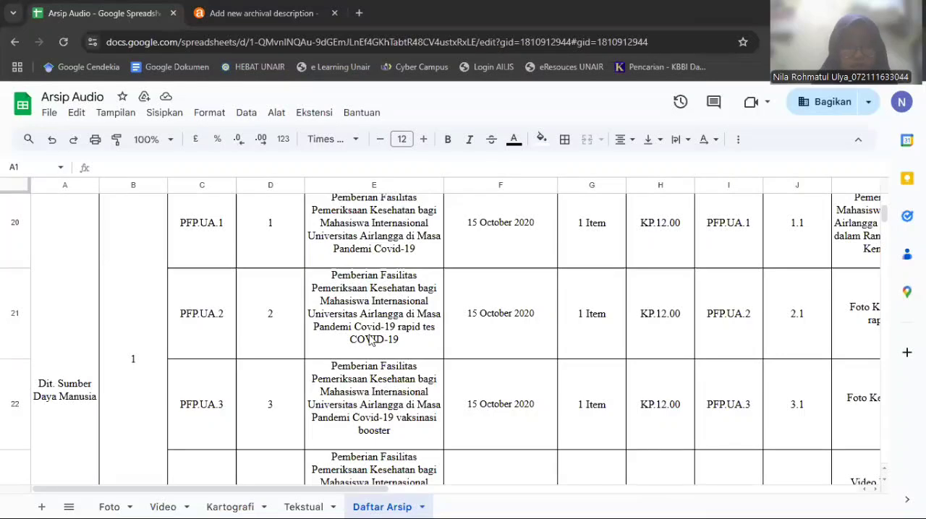
pyautogui.scroll(-1, 445, 331)
pyautogui.scroll(3, 447, 331)
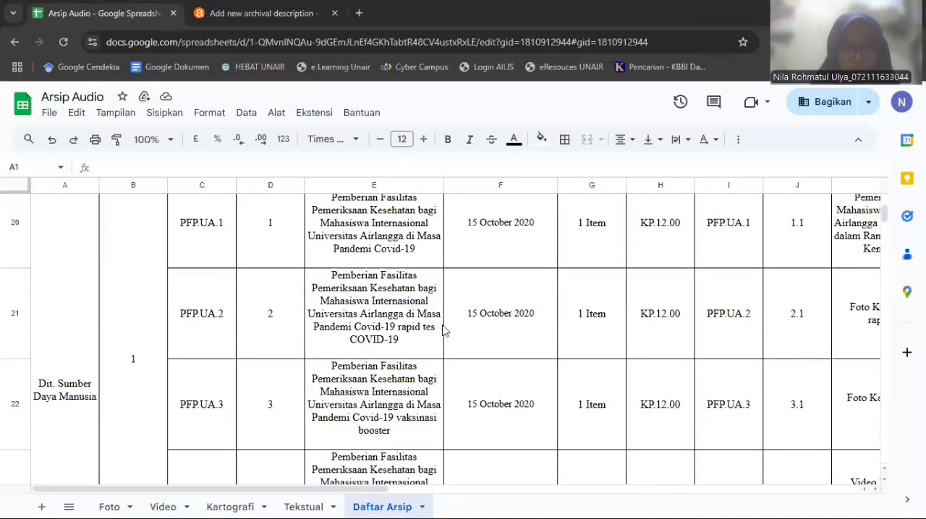
pyautogui.scroll(-2, 442, 329)
pyautogui.scroll(-1, 435, 326)
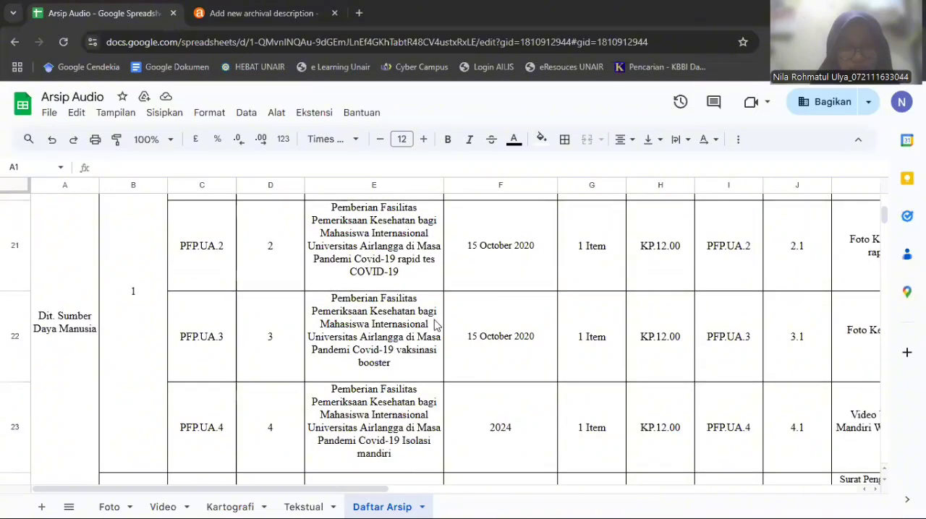
pyautogui.scroll(-2, 435, 326)
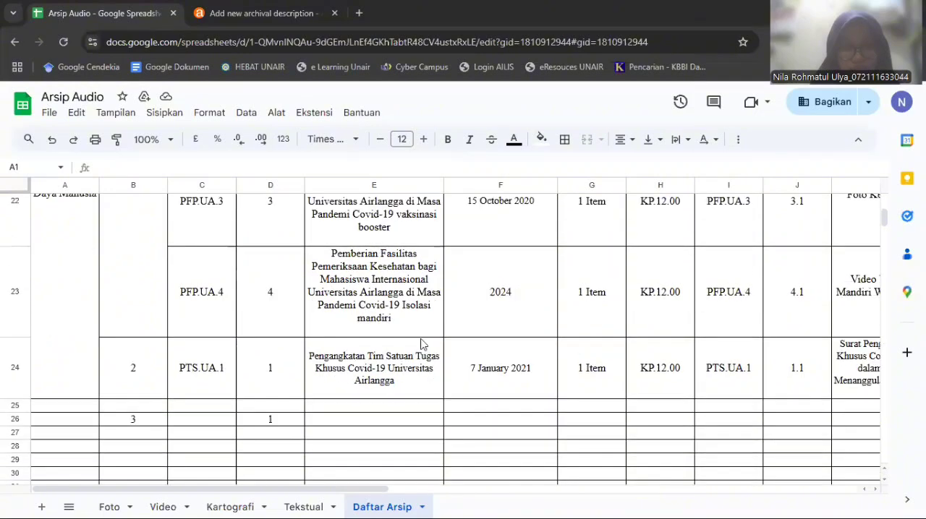
# Copy the code PTS.UA.1 from the spreadsheet into the Identifier of the new archival description in Arsipess
pyautogui.click(187, 370)
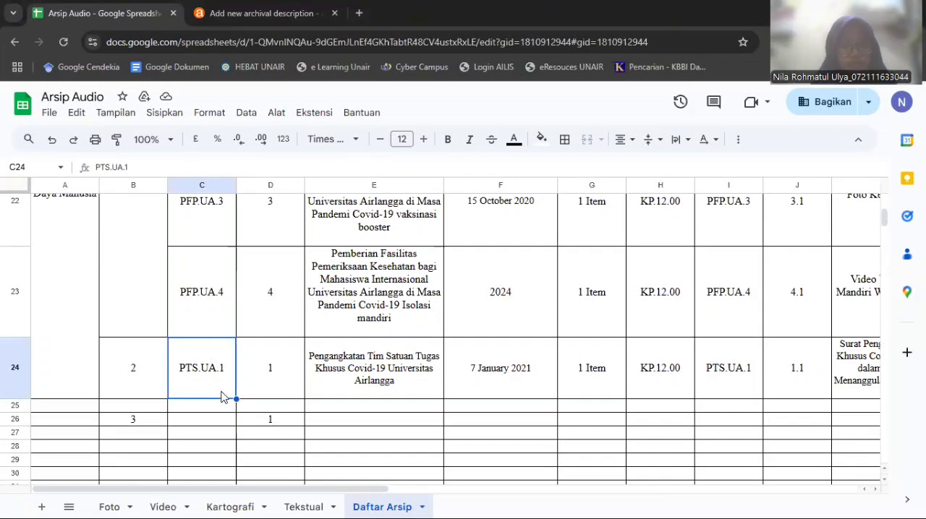
pyautogui.click(231, 7)
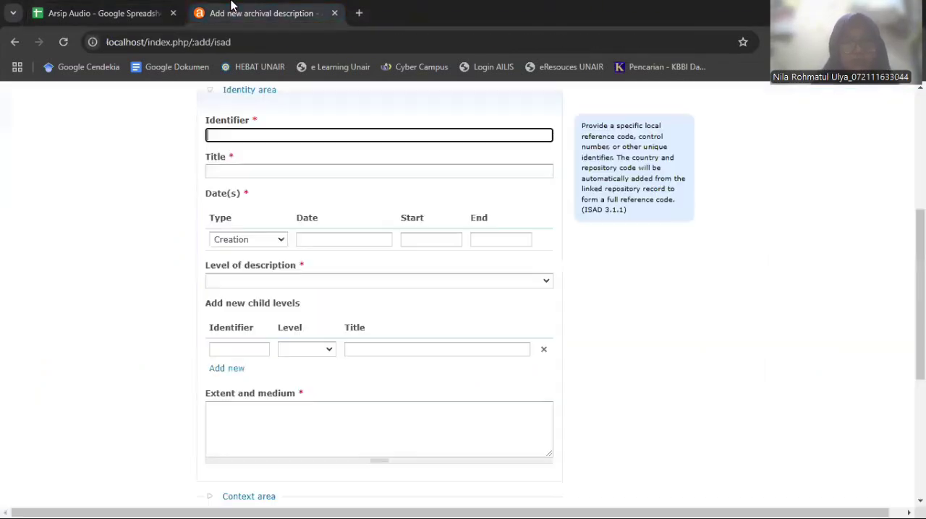
pyautogui.click(274, 136)
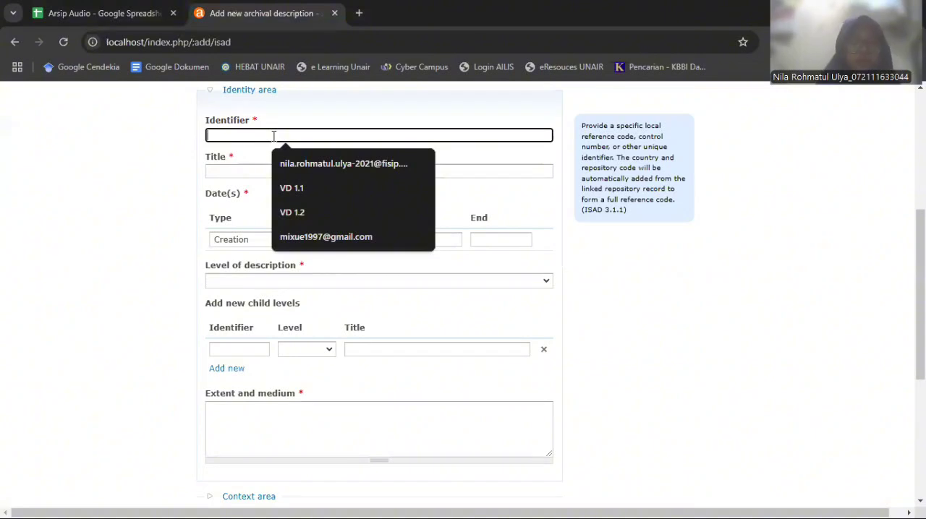
pyautogui.write('PTS.UA.1')
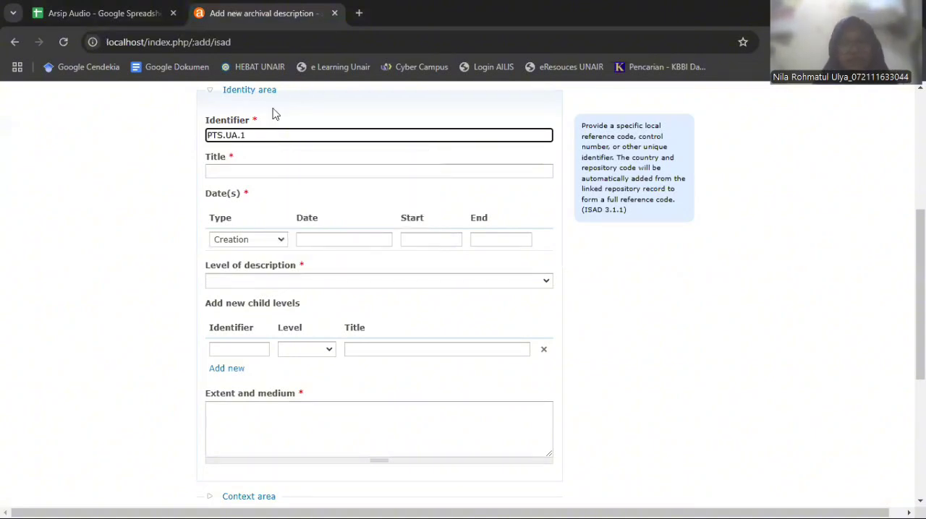
# Copy "Pengangkatan Tim Satuan Tugas Khusus Covid-19 Universitas Airlangga" from the spreadsheet's PTS.UA.1 row into the description's Title
pyautogui.click(265, 170)
pyautogui.click(102, 13)
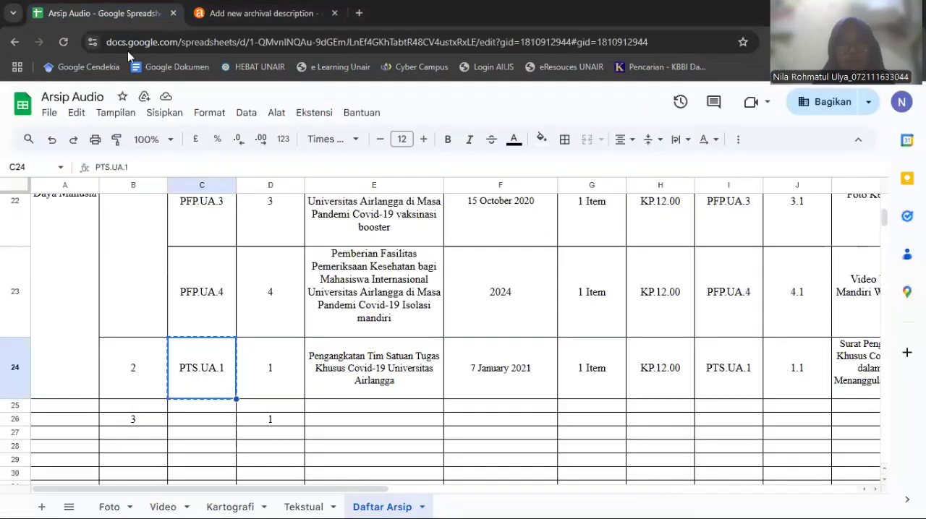
pyautogui.click(378, 378)
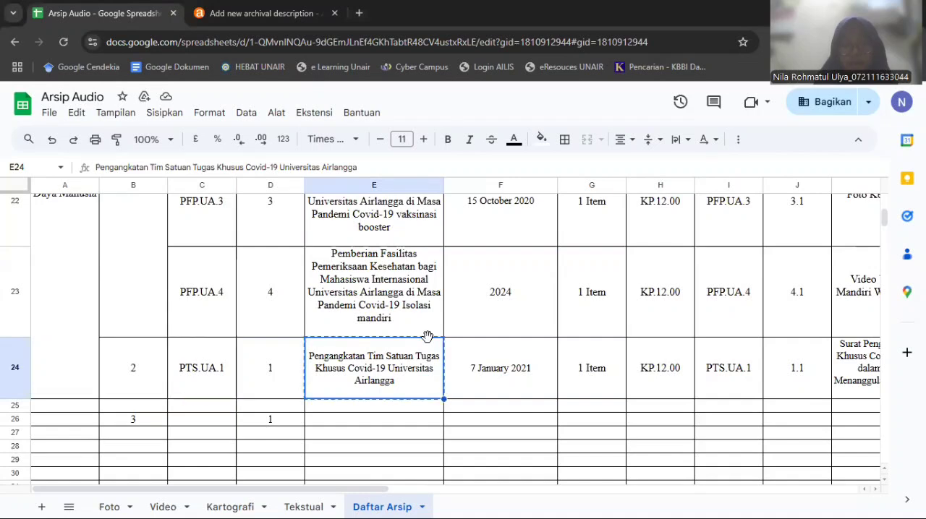
pyautogui.click(264, 13)
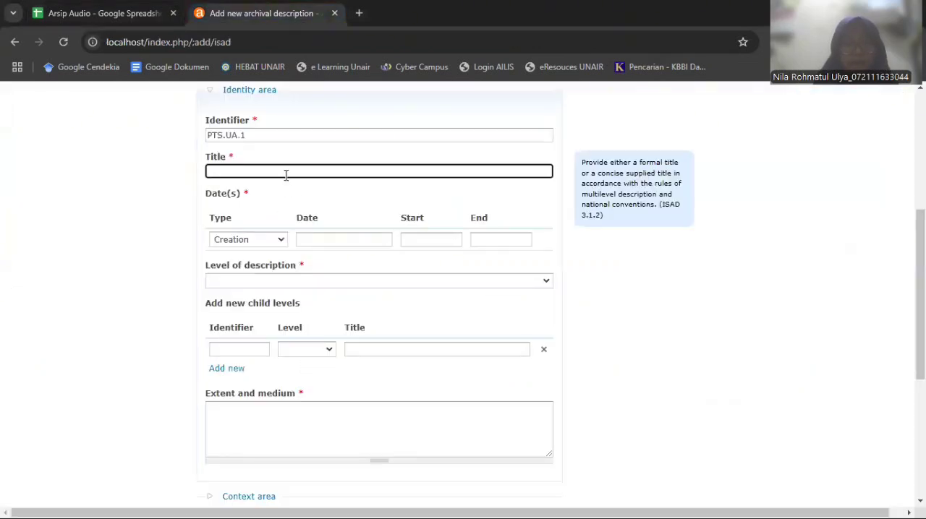
pyautogui.write('Pengangkatan Tim Satuan Tugas Khusus Covid-19 Universitas Airlangga')
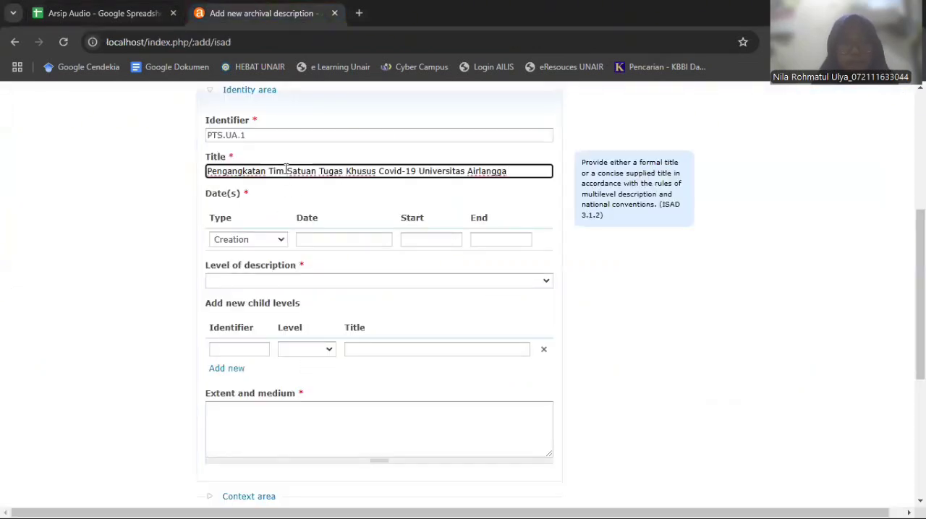
pyautogui.click(123, 277)
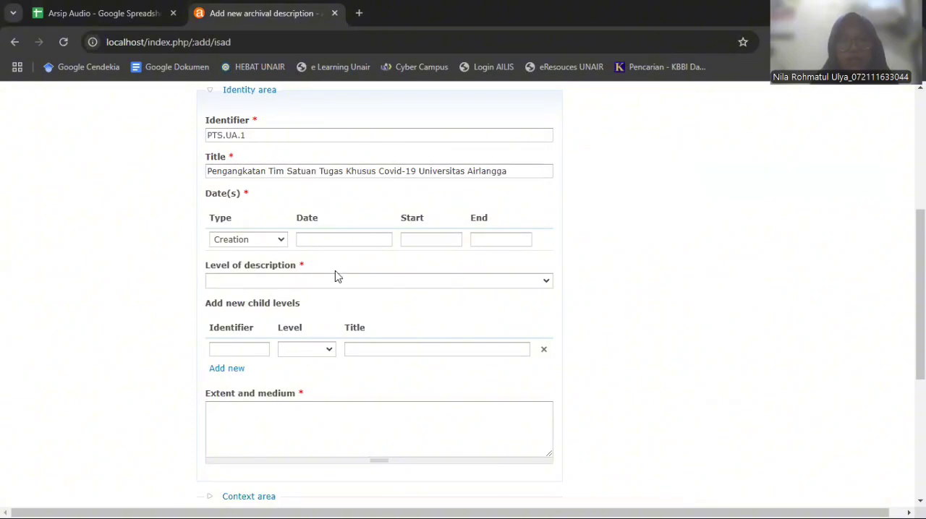
# Check the date in the spreadsheet's PTS.UA.1 row and enter 7 Januari 2021 as the description's creation date
pyautogui.click(347, 239)
pyautogui.click(116, 13)
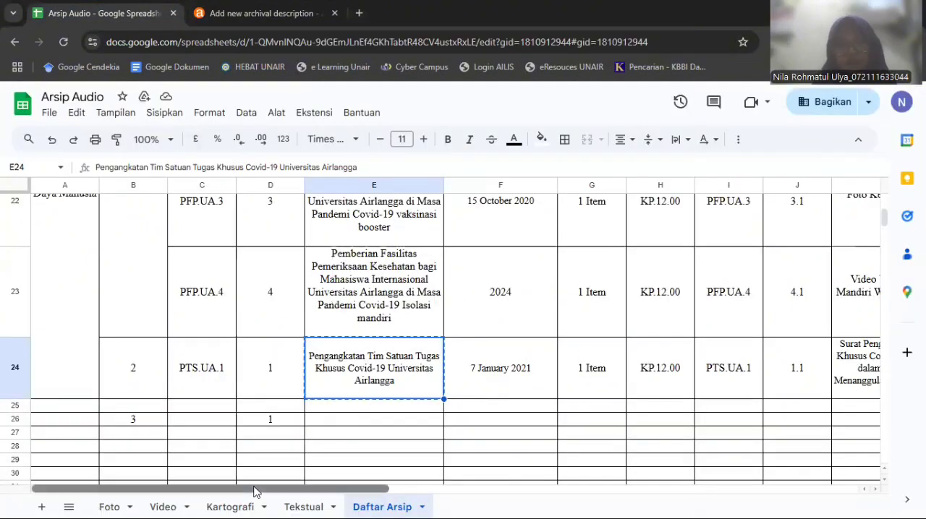
pyautogui.moveTo(244, 489); pyautogui.dragTo(331, 491)
pyautogui.click(377, 381)
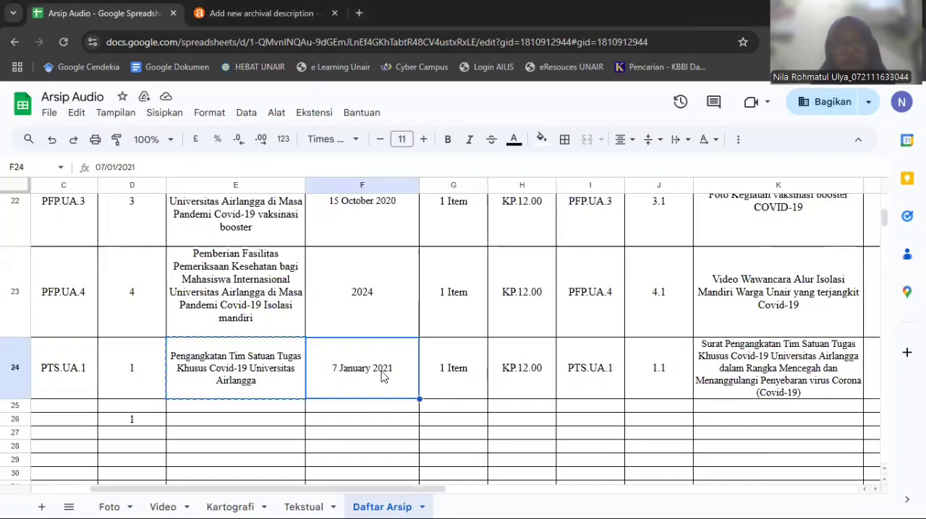
pyautogui.click(246, 12)
pyautogui.click(109, 12)
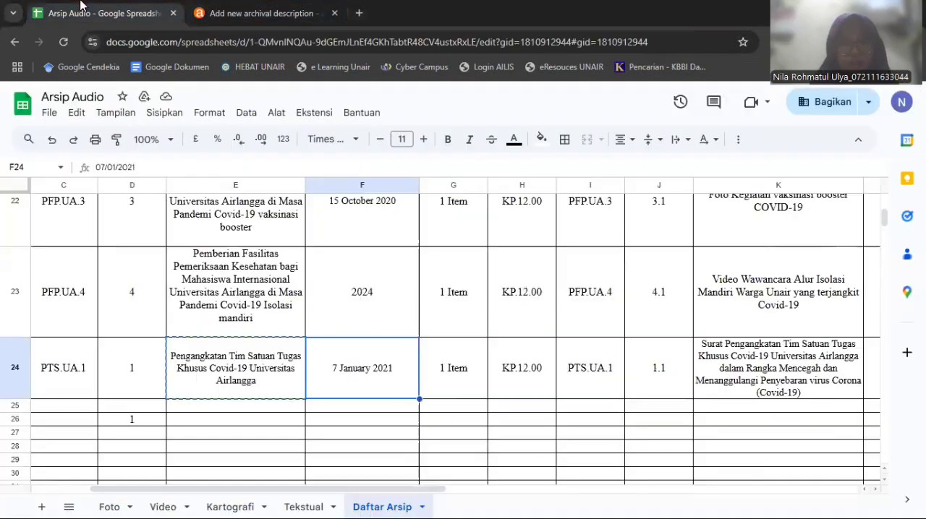
pyautogui.click(243, 5)
pyautogui.click(89, 6)
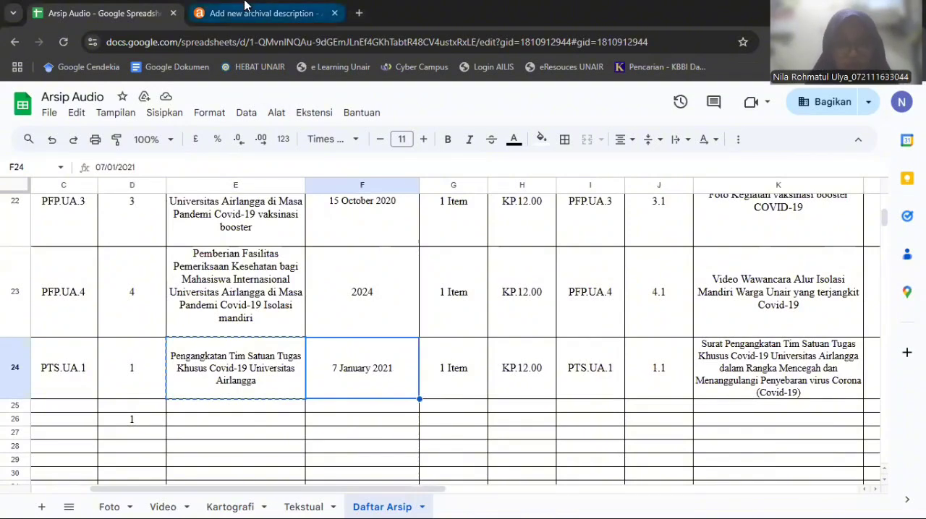
pyautogui.click(246, 11)
pyautogui.write('7')
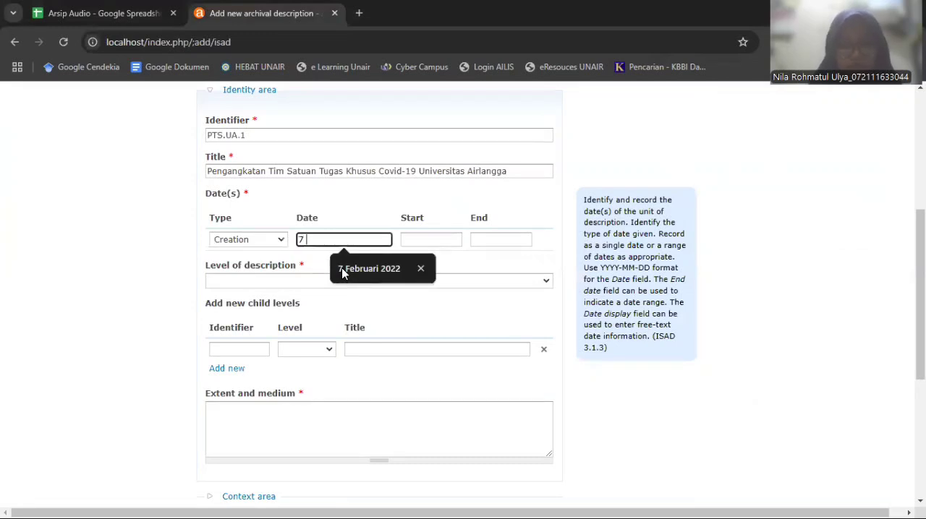
pyautogui.write(' Januar')
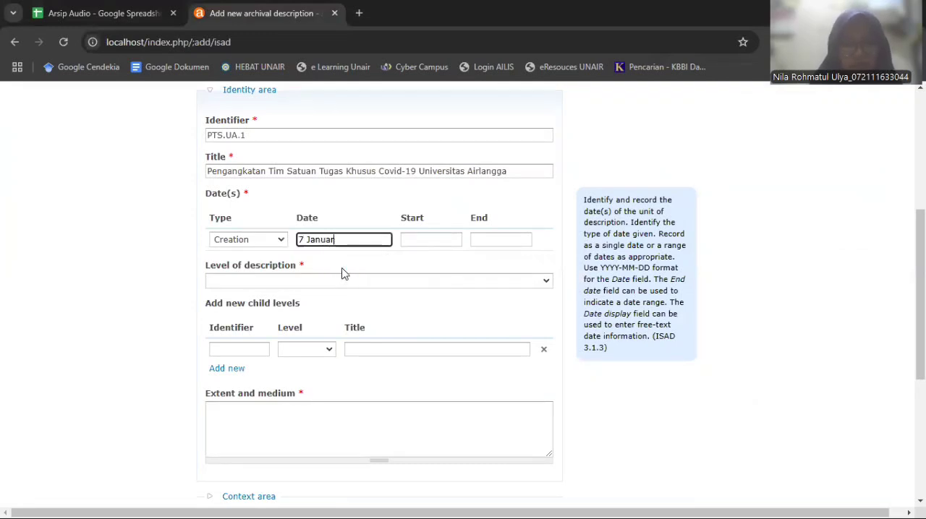
pyautogui.write('i 2021')
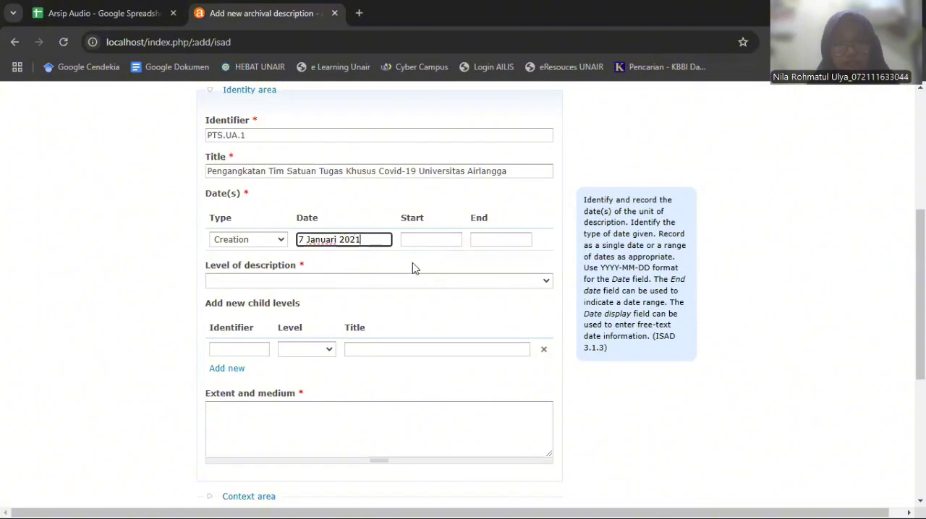
# Enter 2021 as the creation date's start year and check the PTS.UA.1 row in the Arsip Audio spreadsheet
pyautogui.click(432, 239)
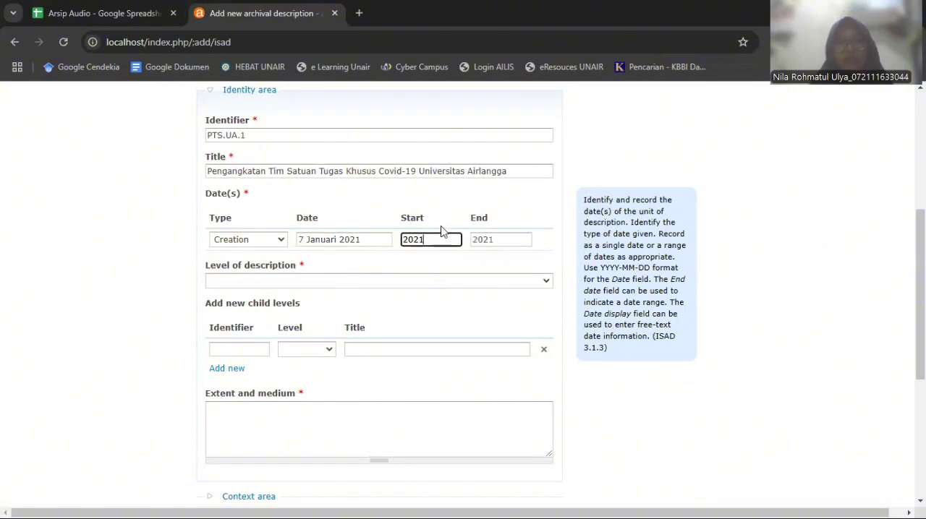
pyautogui.click(85, 10)
pyautogui.moveTo(201, 489); pyautogui.dragTo(360, 456)
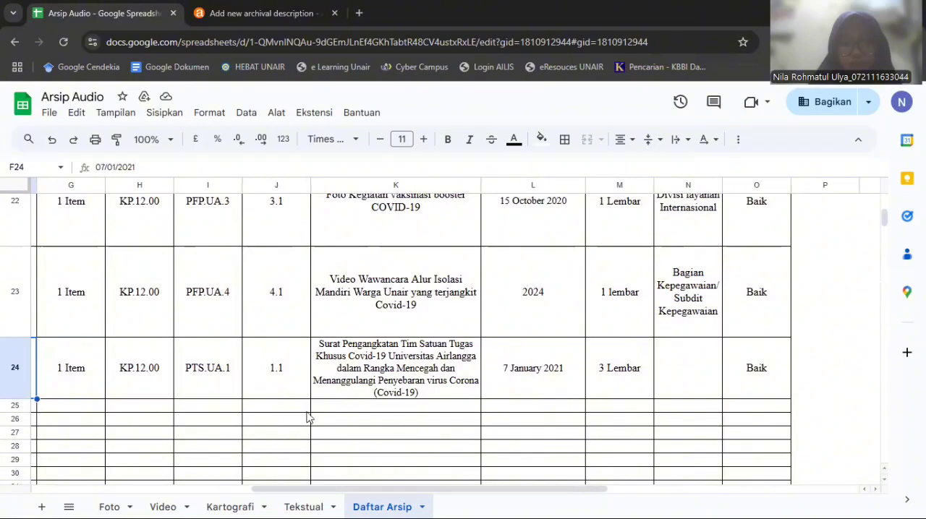
pyautogui.moveTo(320, 491); pyautogui.dragTo(202, 470)
pyautogui.scroll(4, 266, 371)
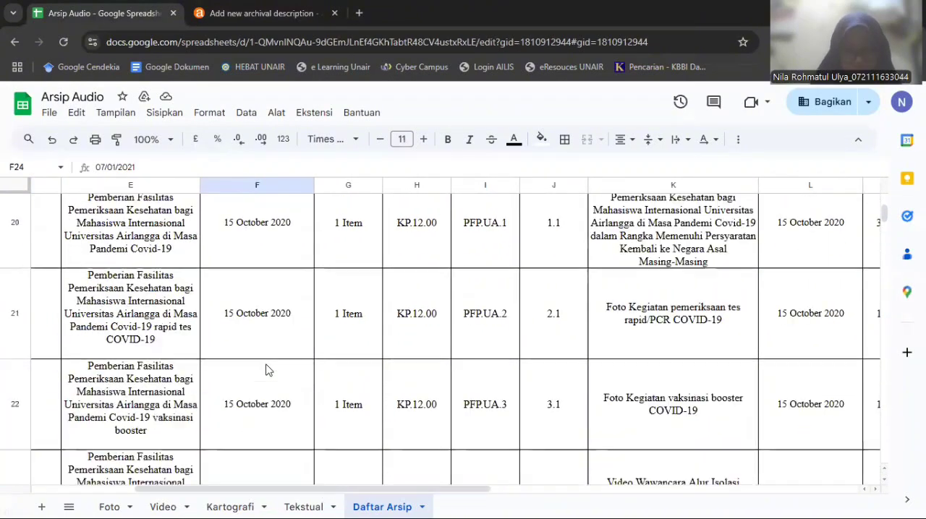
pyautogui.scroll(2, 266, 370)
pyautogui.scroll(-6, 266, 371)
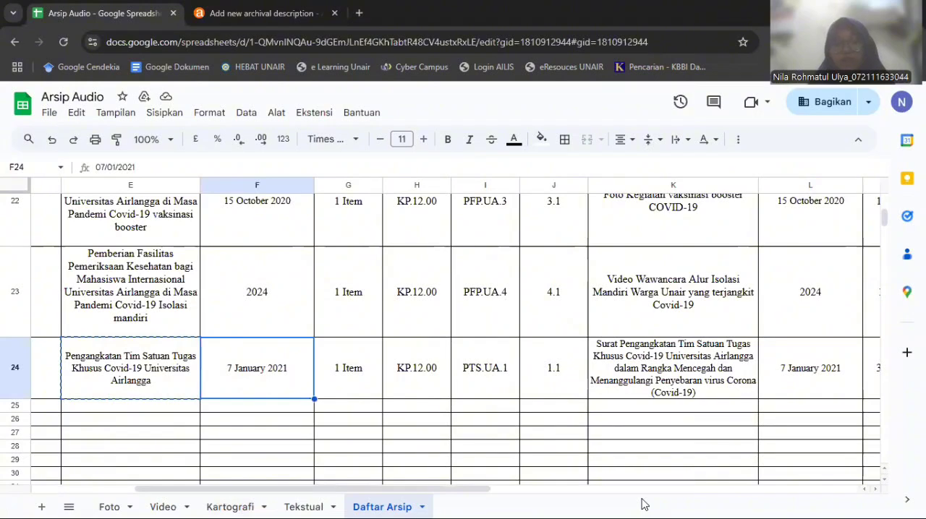
pyautogui.click(247, 5)
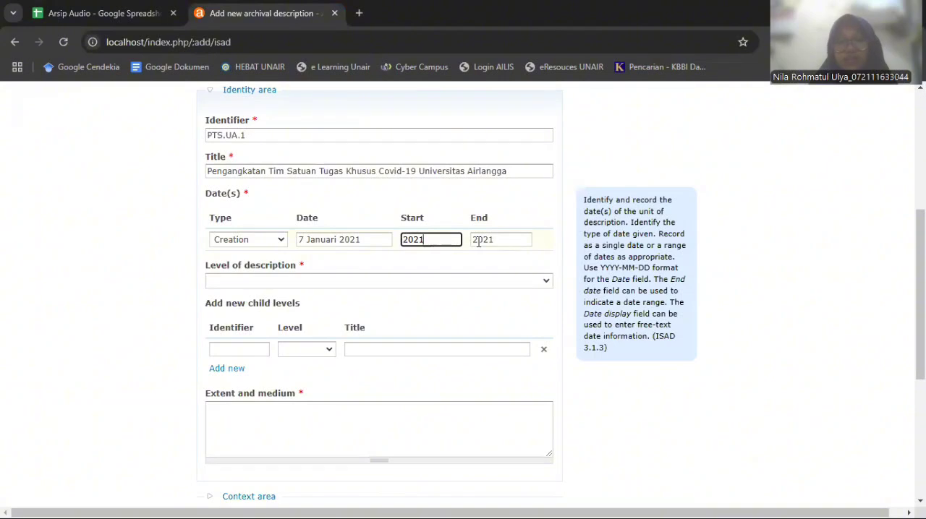
# Set the creation date's end year to 2022 and choose Fonds as the level of description
pyautogui.click(512, 242)
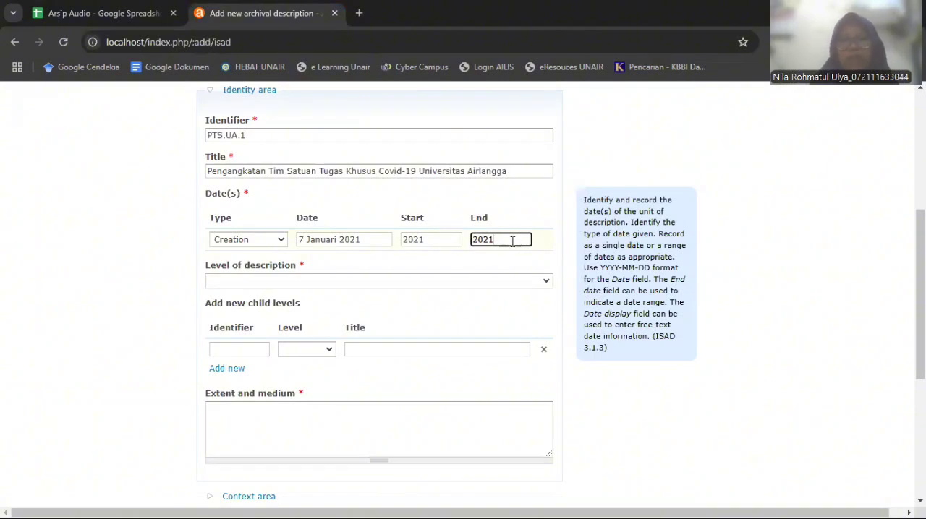
pyautogui.press('BackSpace')
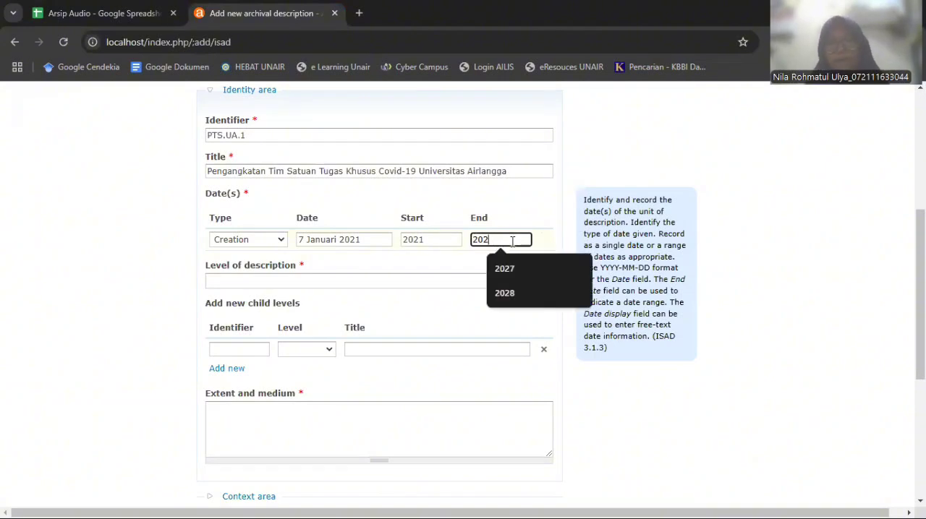
pyautogui.write('2')
pyautogui.click(809, 340)
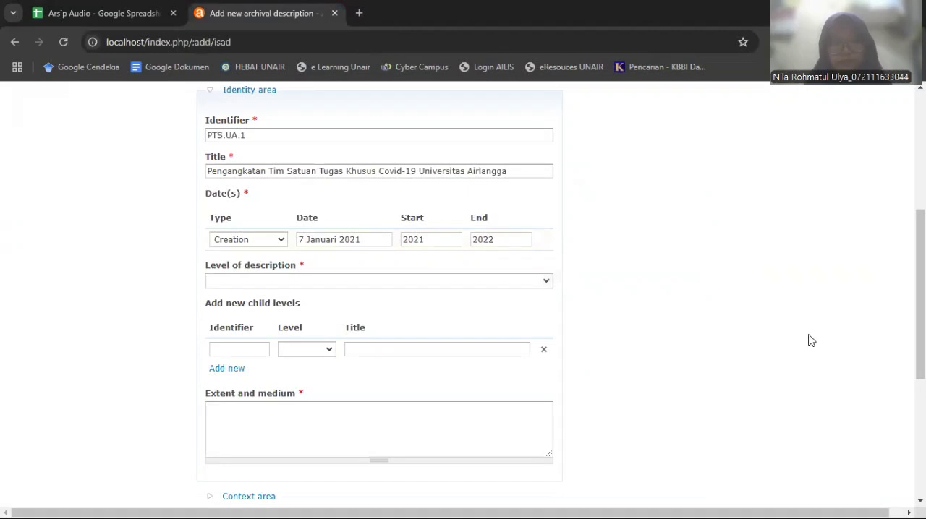
pyautogui.click(304, 282)
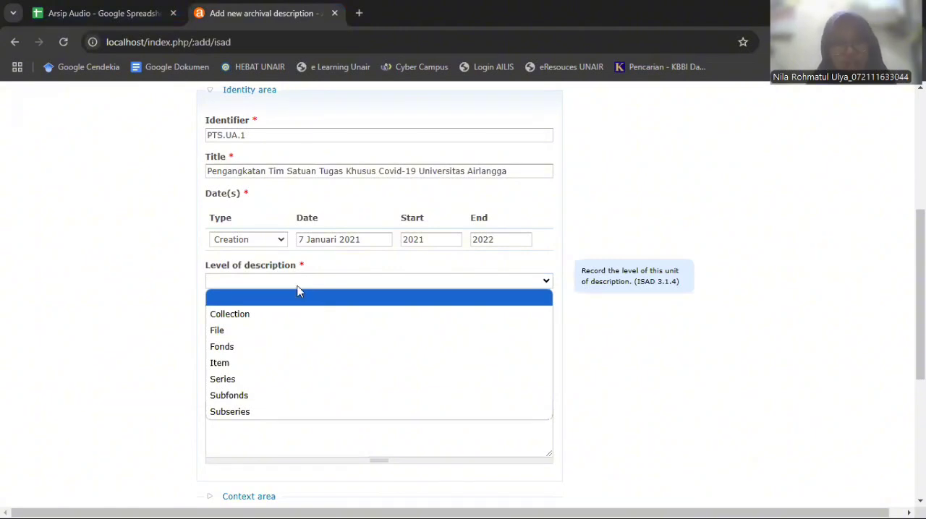
pyautogui.click(242, 351)
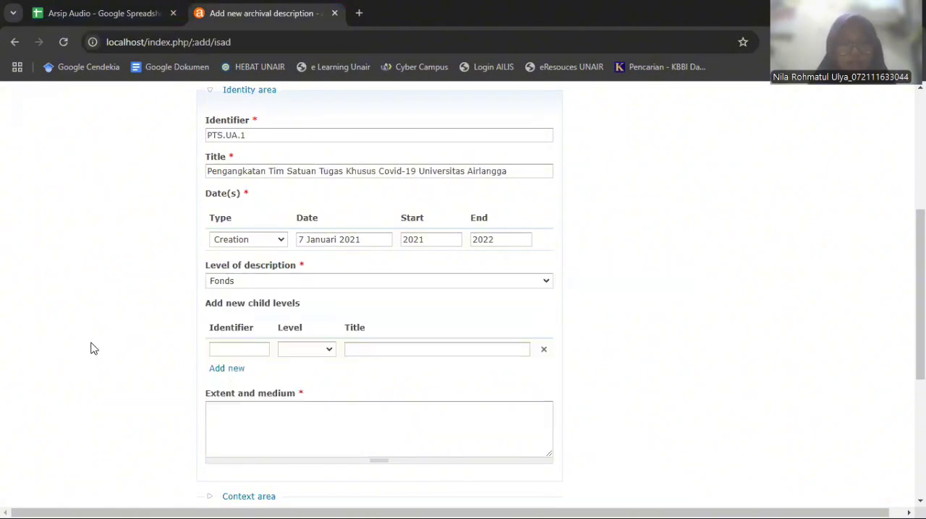
# Expand the description's Context area and look up the creating unit of PTS.UA.1 in the Arsip Audio spreadsheet
pyautogui.scroll(-2, 91, 348)
pyautogui.scroll(-2, 90, 341)
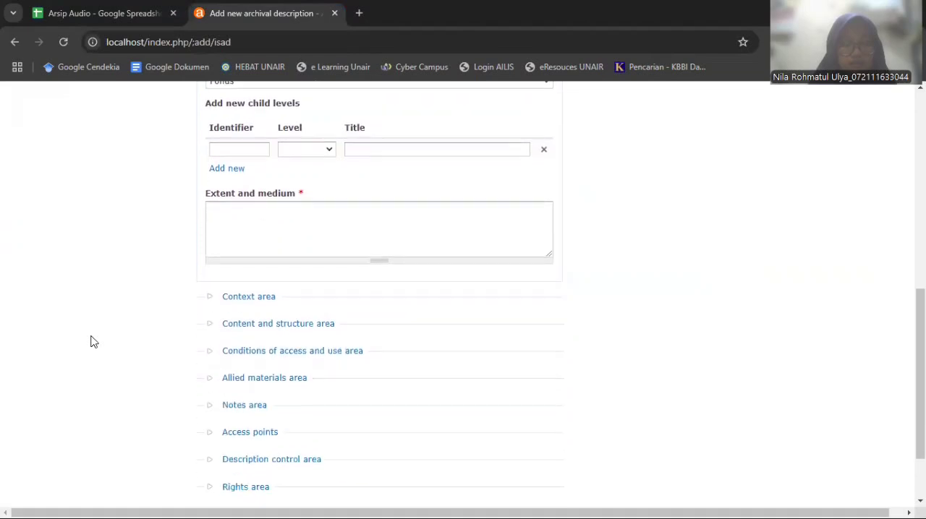
pyautogui.click(246, 227)
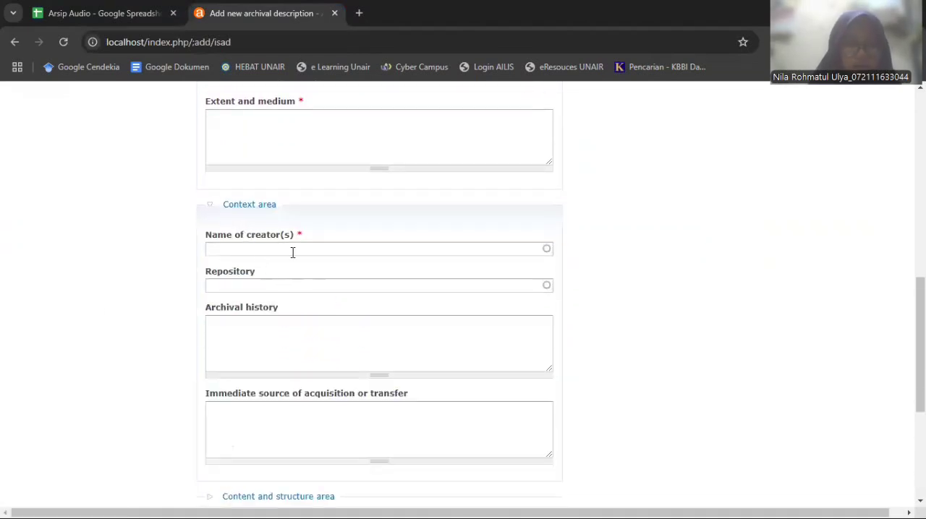
pyautogui.click(137, 8)
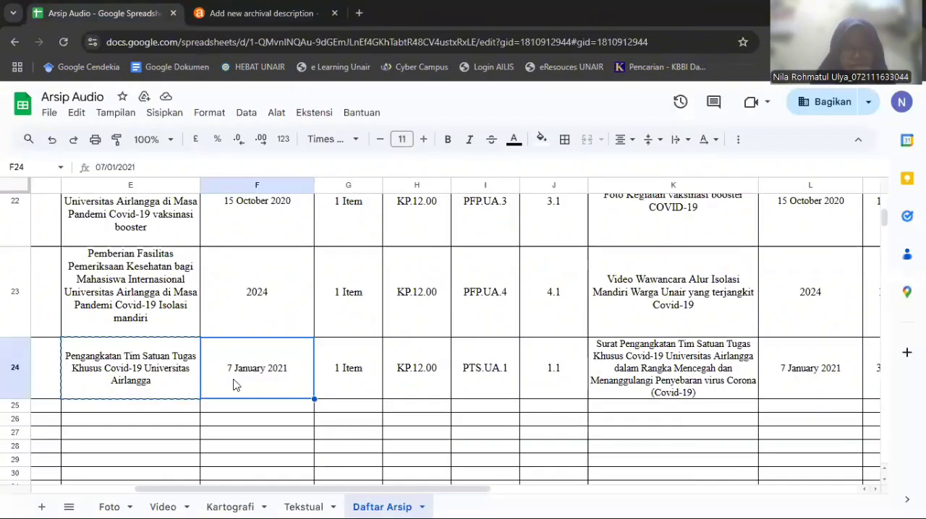
pyautogui.moveTo(219, 490); pyautogui.dragTo(124, 489)
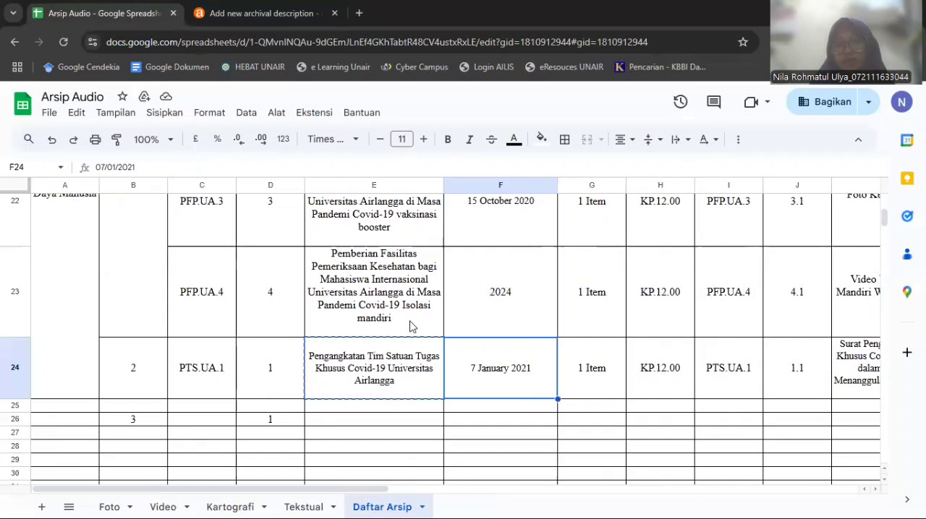
pyautogui.click(410, 378)
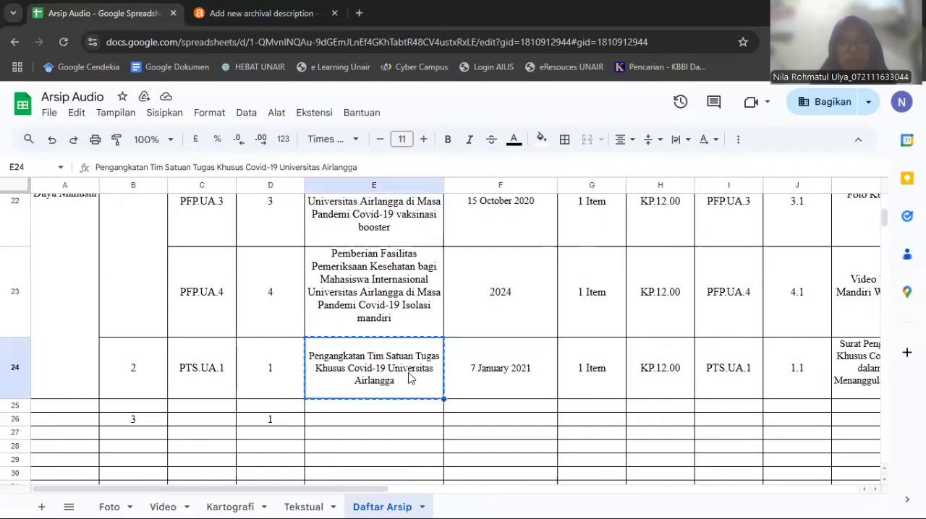
pyautogui.scroll(1, 227, 376)
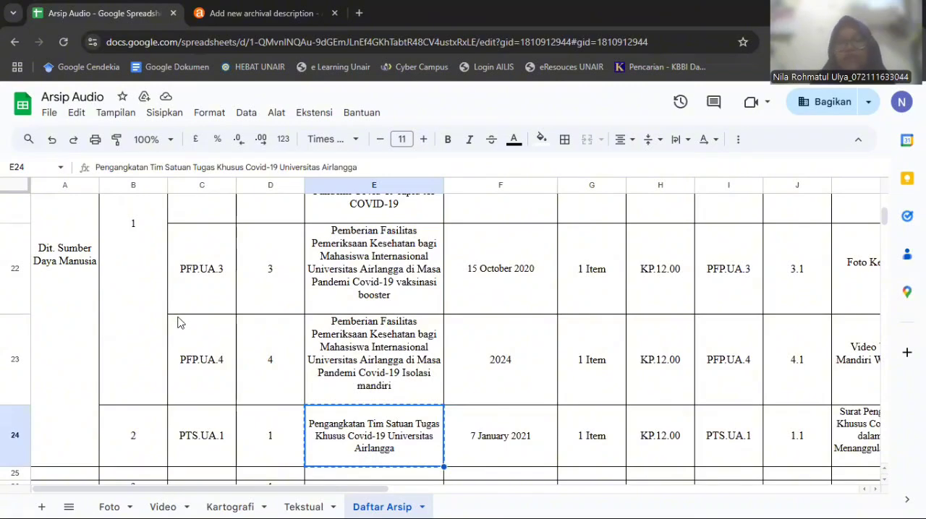
pyautogui.click(272, 10)
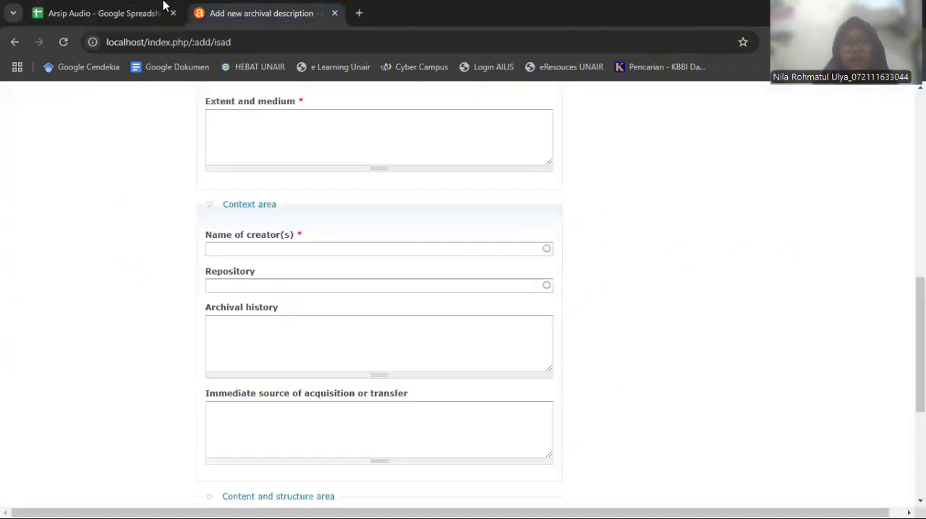
pyautogui.click(85, 6)
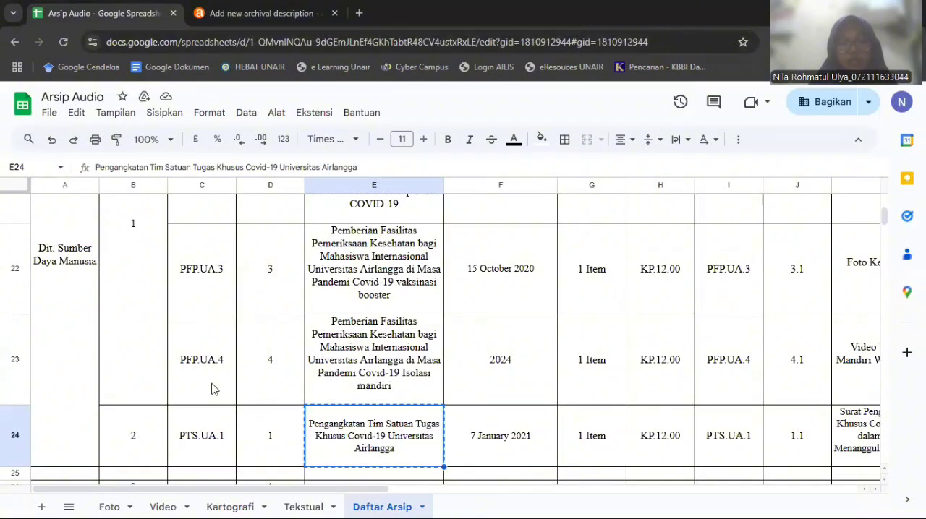
pyautogui.click(223, 10)
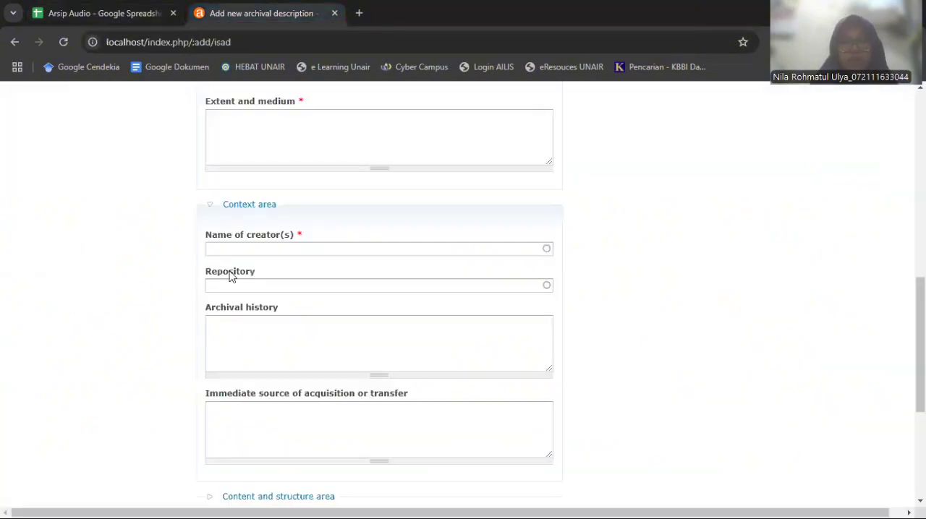
# Add Direktorat Sumber Daya Manusia as the name of creator in the Context area
pyautogui.click(279, 249)
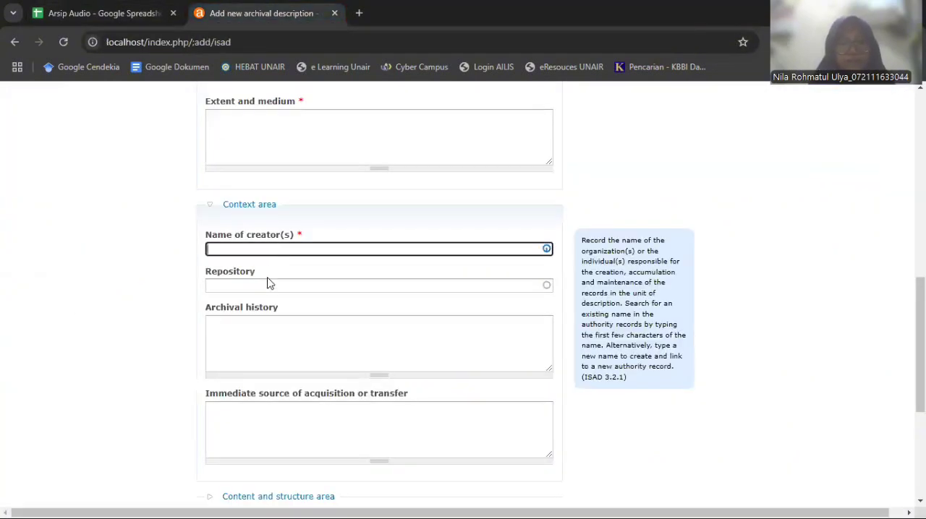
pyautogui.write('Direktot')
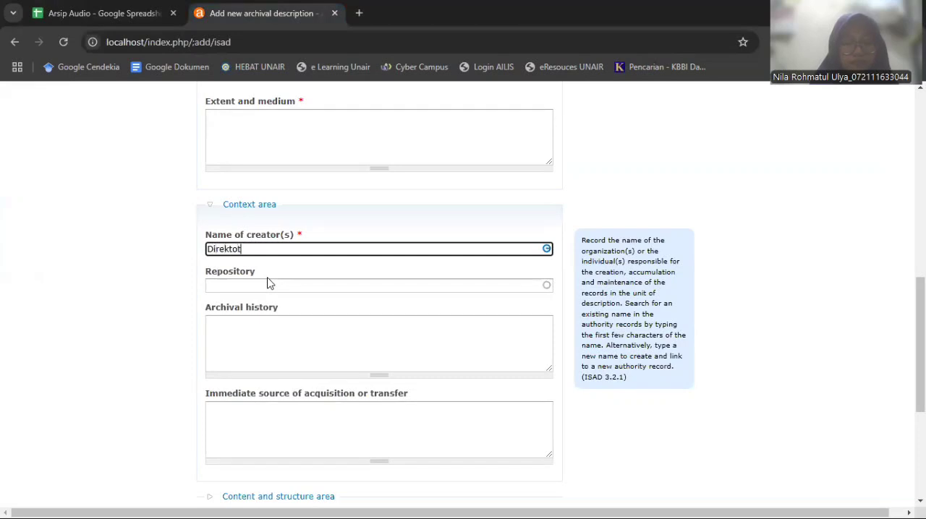
pyautogui.press('BackSpace')
pyautogui.write('rat')
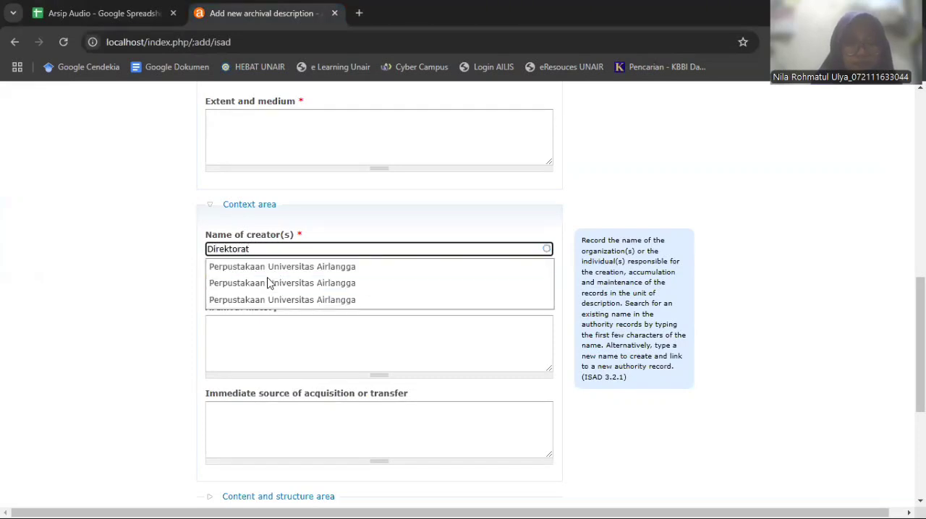
pyautogui.write(' SUmbe')
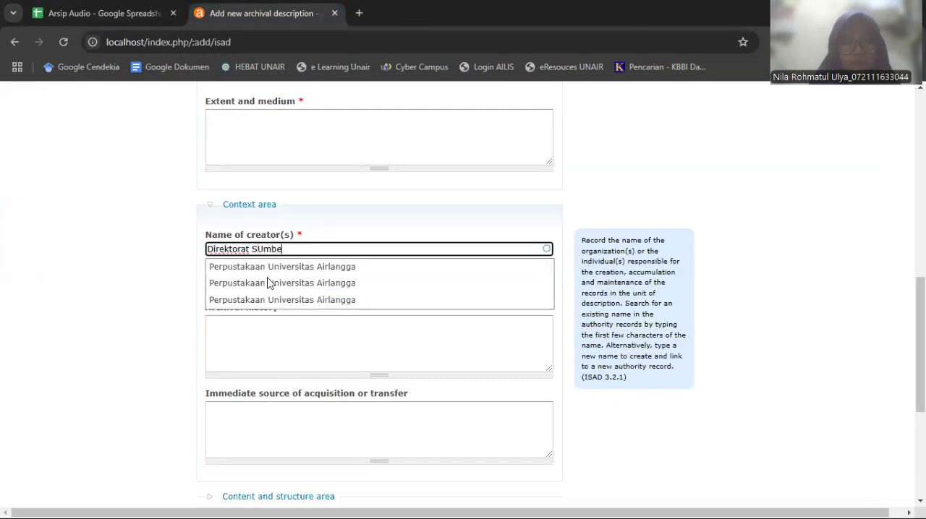
pyautogui.press('BackSpace')
pyautogui.press('BackSpace')
pyautogui.press('BackSpace')
pyautogui.write('mbe')
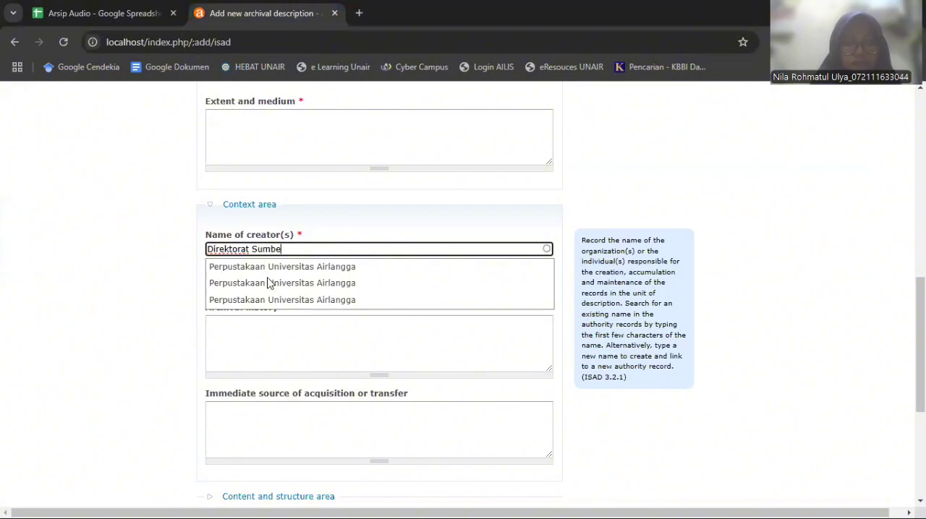
pyautogui.write('r Daya')
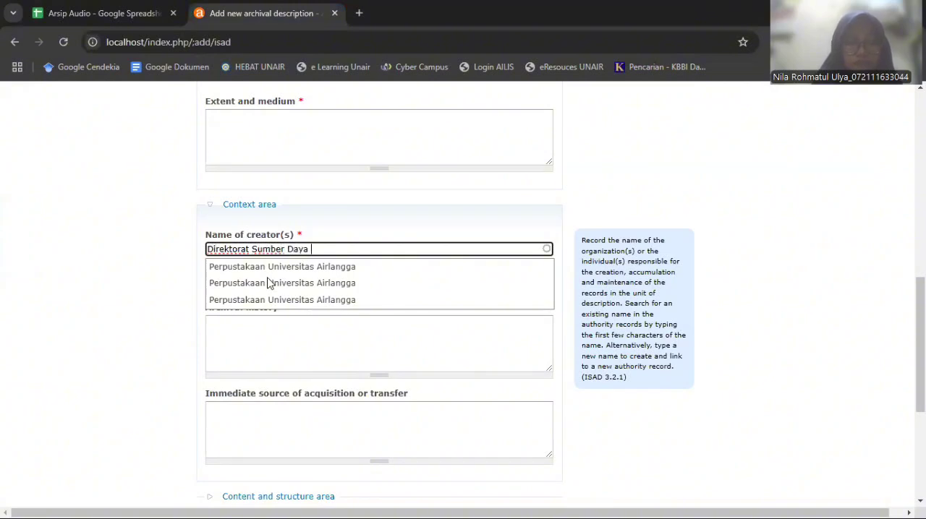
pyautogui.write(' Manusia')
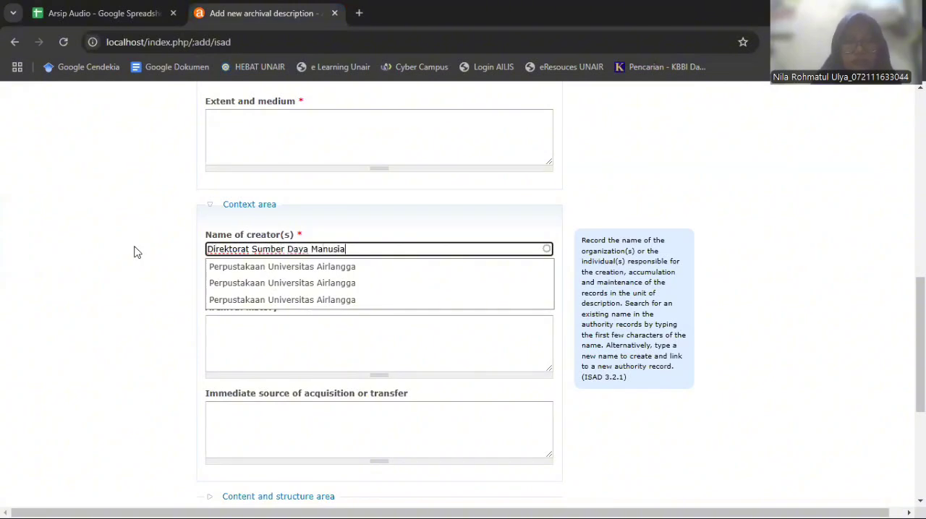
pyautogui.press('Return')
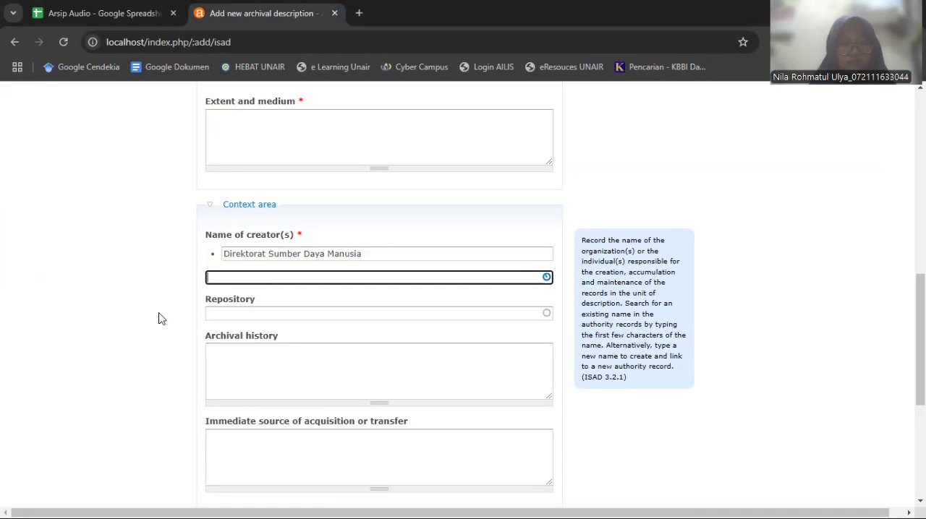
# Enter Universitas Airlangga as the description's repository in the Context area
pyautogui.click(340, 313)
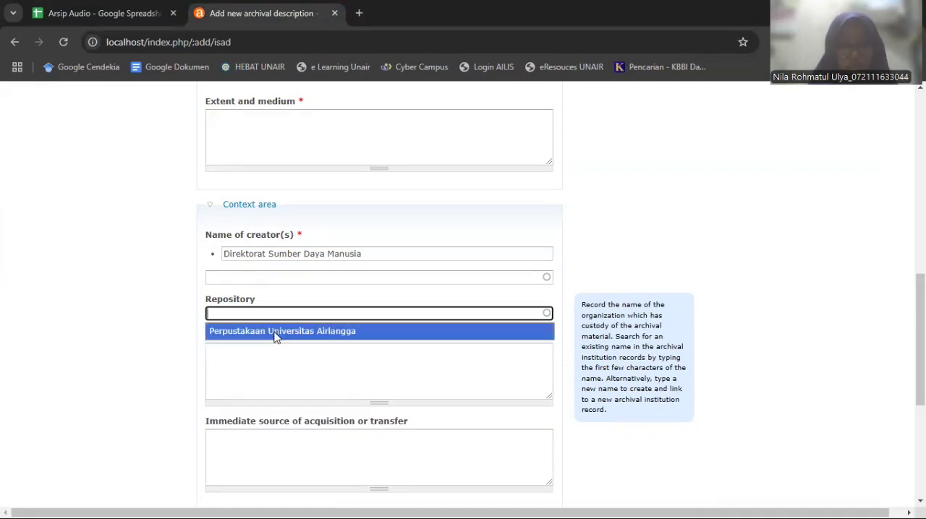
pyautogui.press('Down')
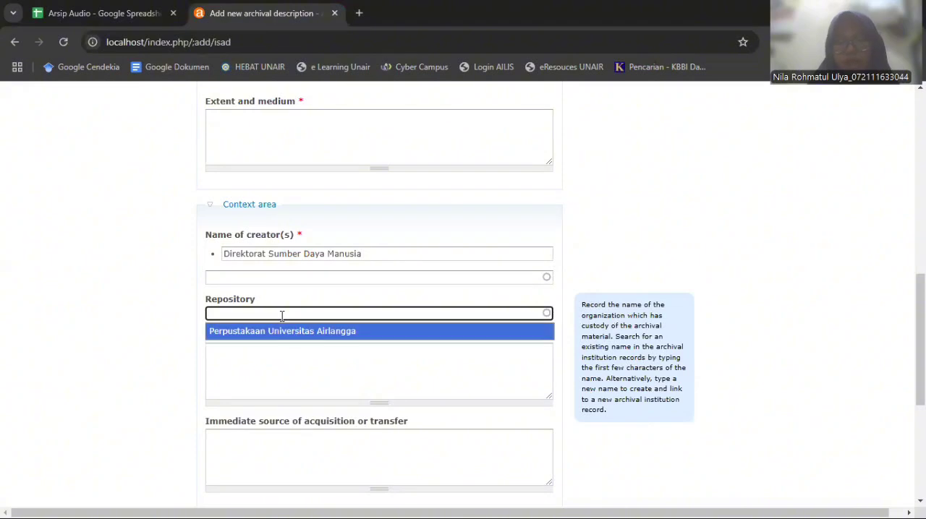
pyautogui.write('U')
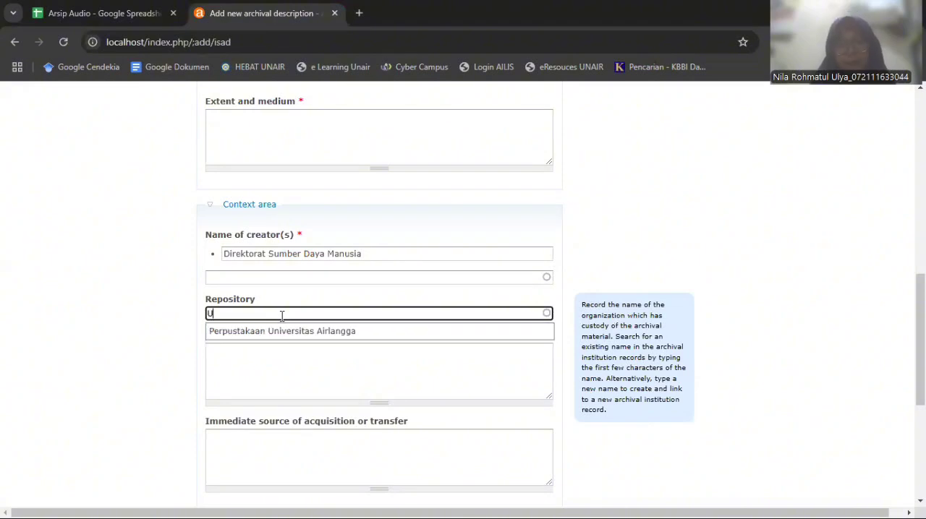
pyautogui.write('niversitas')
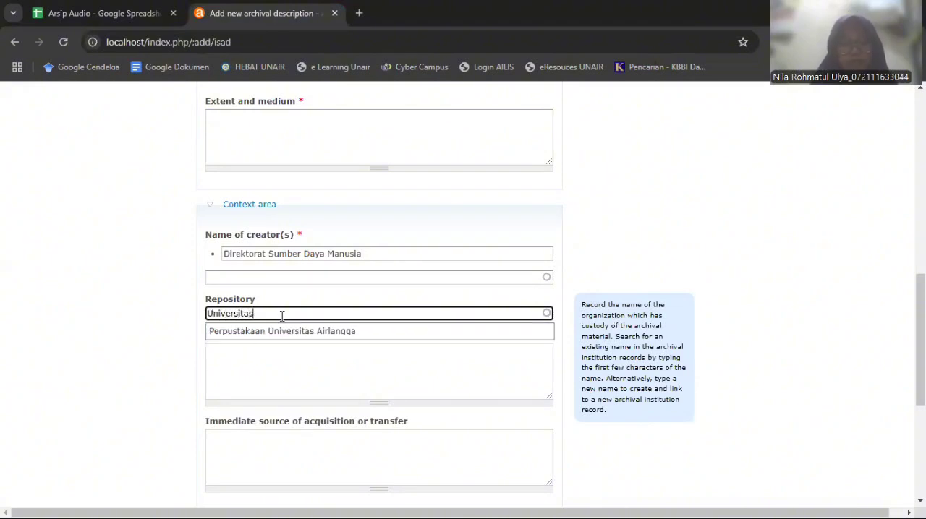
pyautogui.write(' Airlangga')
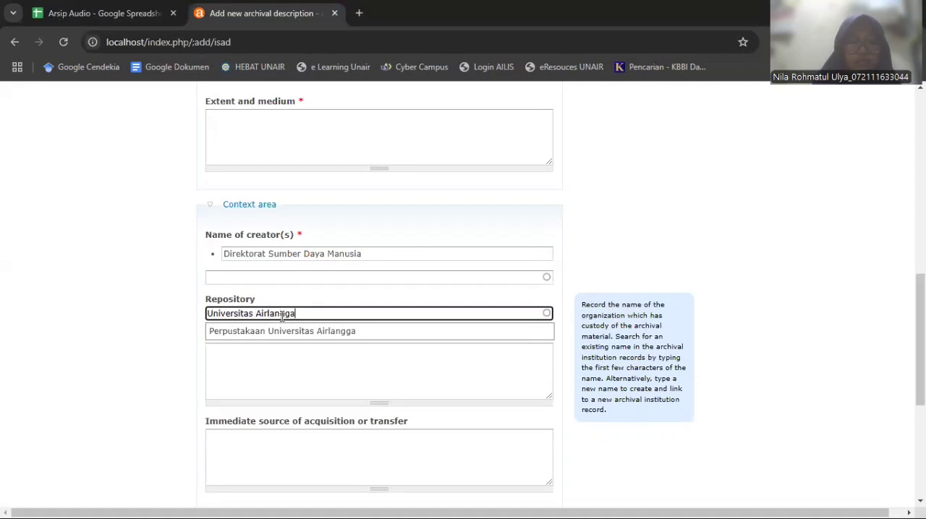
pyautogui.click(94, 312)
# Expand the Content and structure area of the archival description to show its fields
pyautogui.scroll(-2, 166, 330)
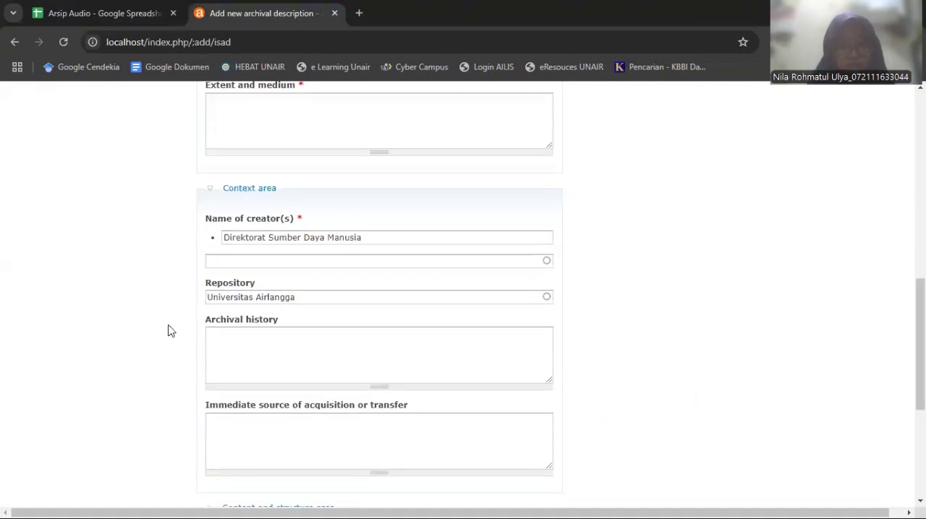
pyautogui.scroll(-1, 168, 331)
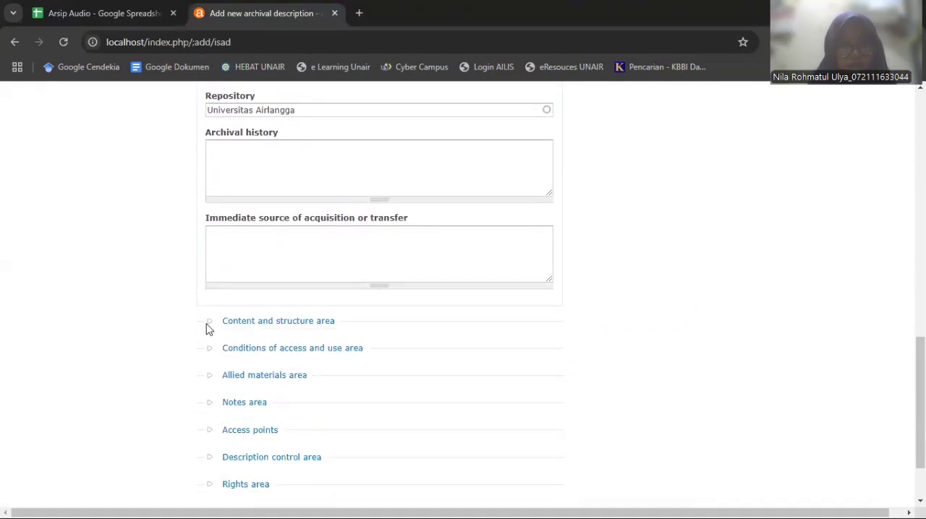
pyautogui.click(285, 323)
pyautogui.scroll(-3, 287, 319)
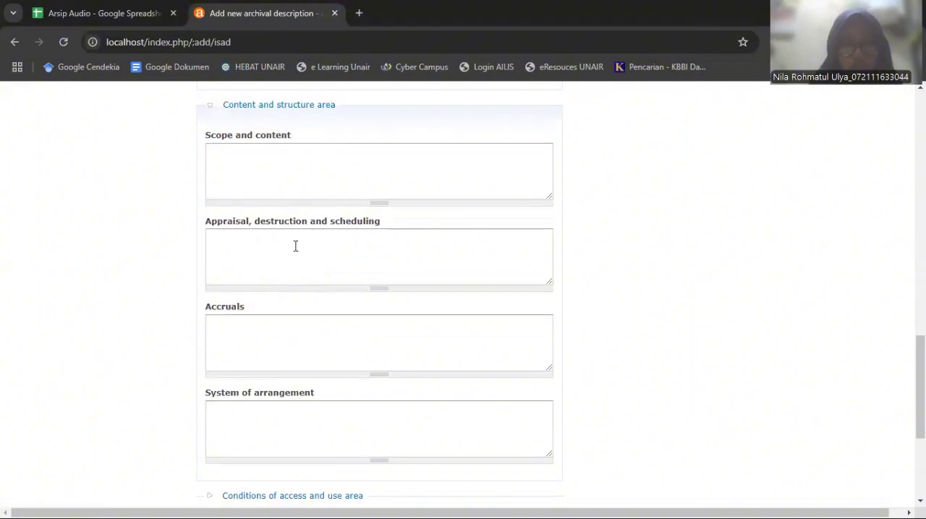
# Expand the Conditions of access and use area and set the language of material to Indonesian
pyautogui.scroll(-3, 295, 246)
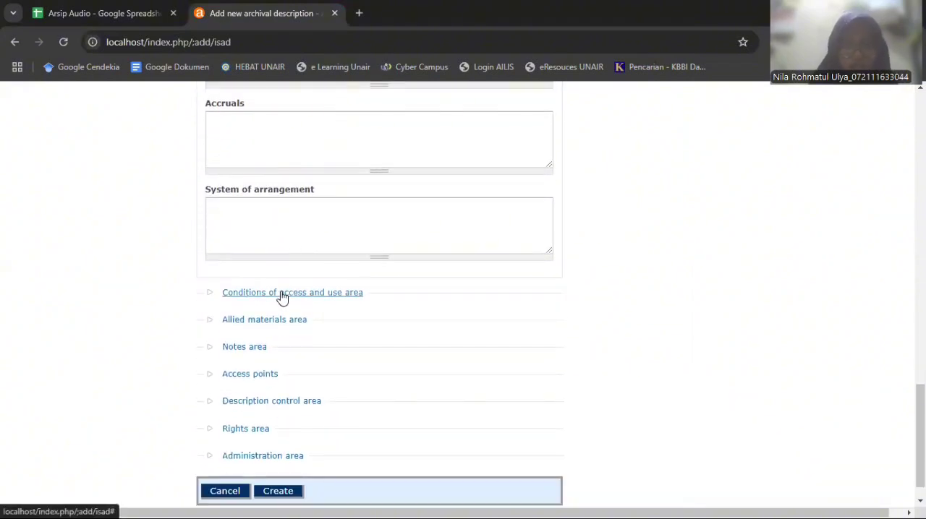
pyautogui.click(282, 296)
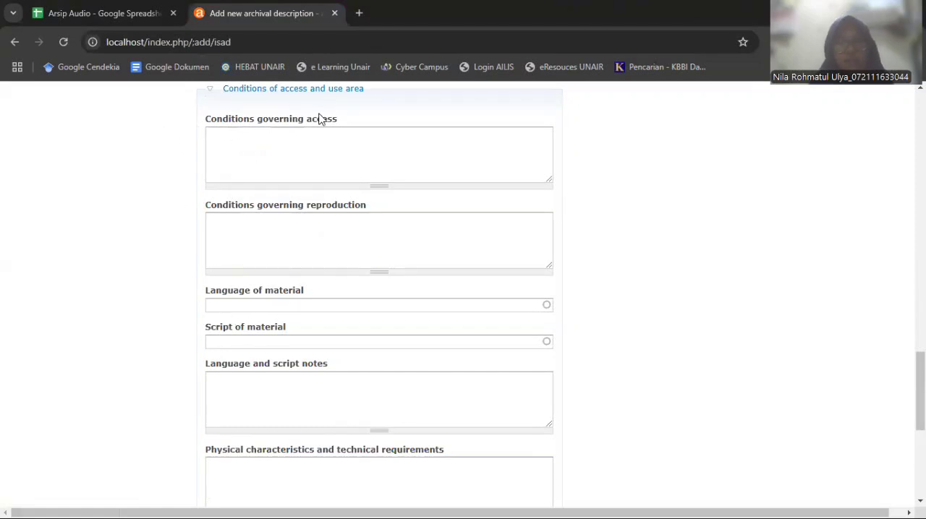
pyautogui.click(306, 309)
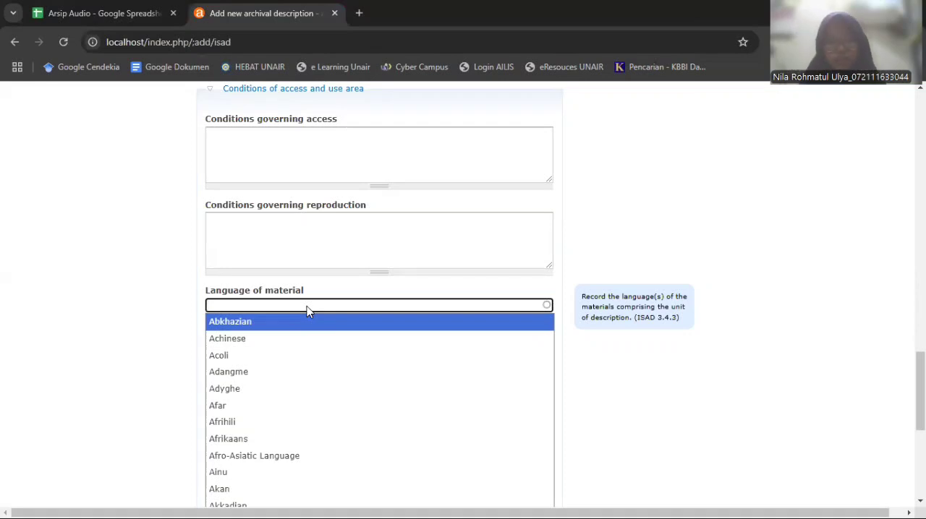
pyautogui.write('Ind')
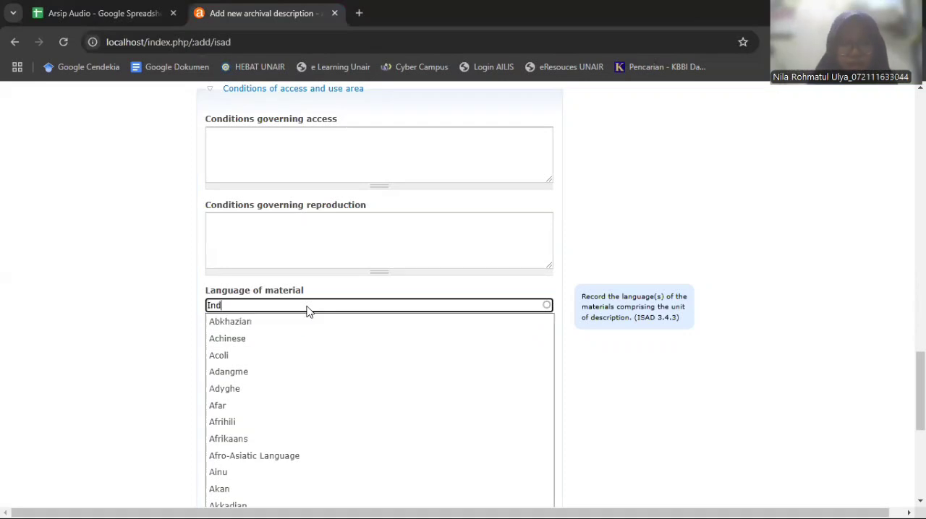
pyautogui.write('onesia')
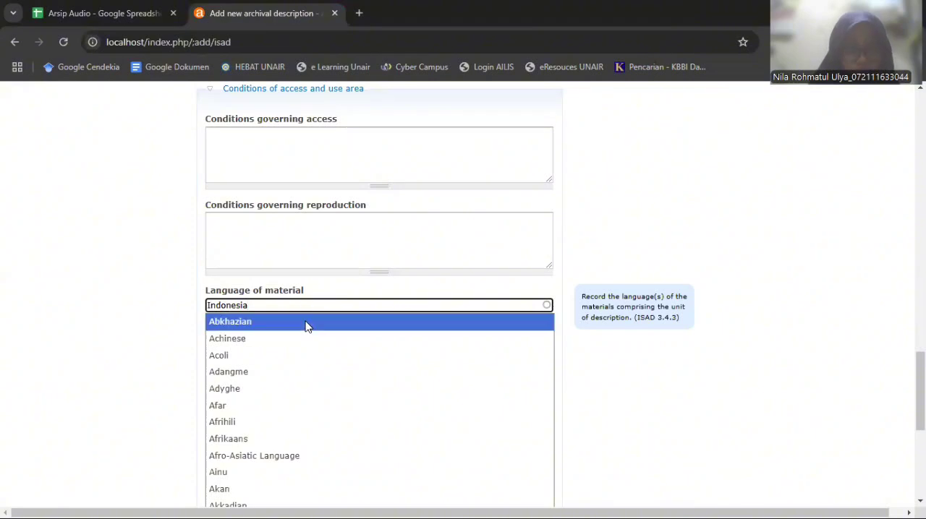
pyautogui.click(274, 322)
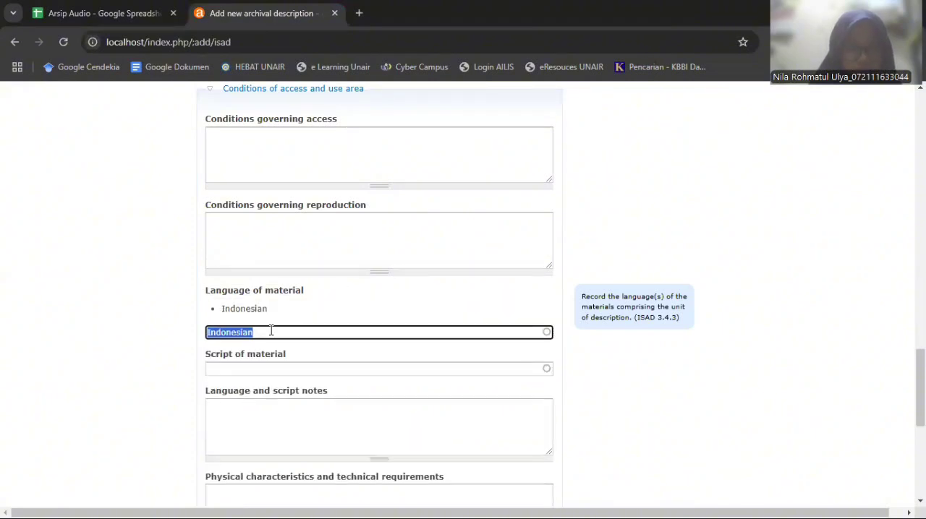
# Try to enter Indonesia as the script of material
pyautogui.click(263, 367)
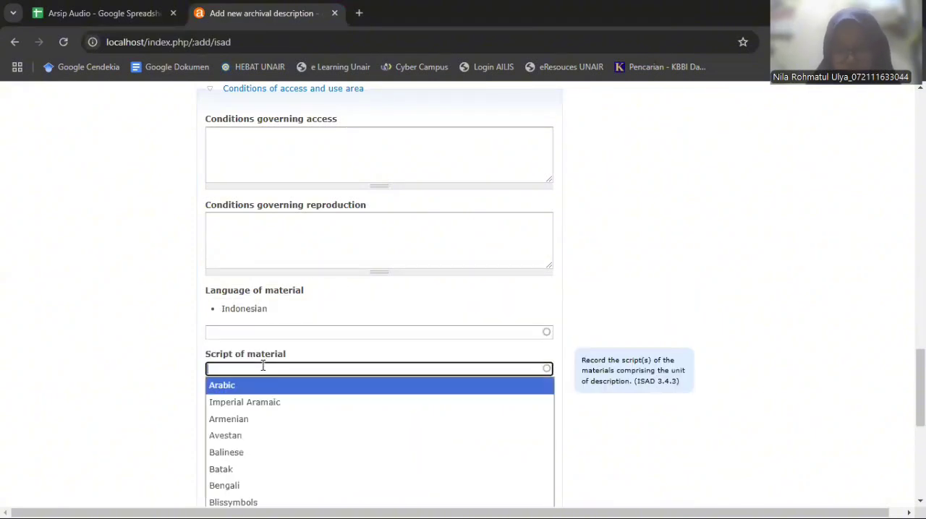
pyautogui.scroll(-1, 729, 370)
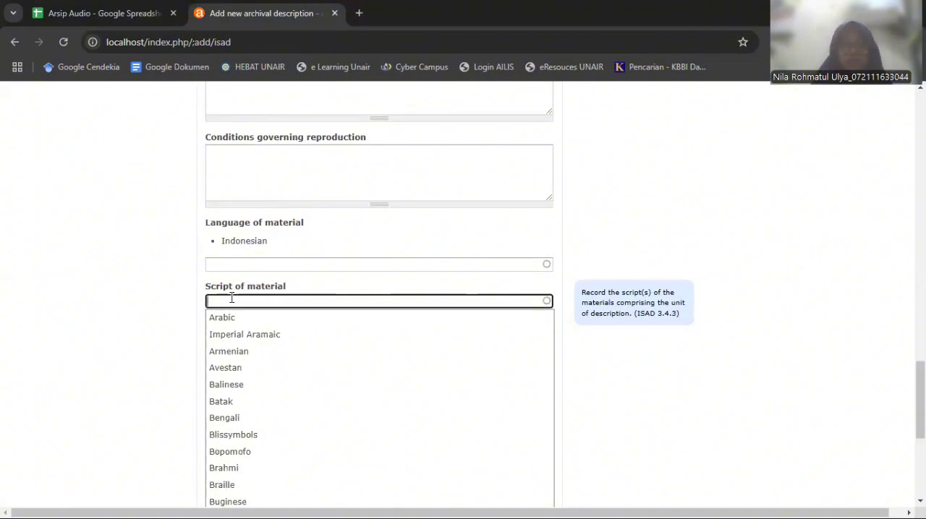
pyautogui.write('ndo')
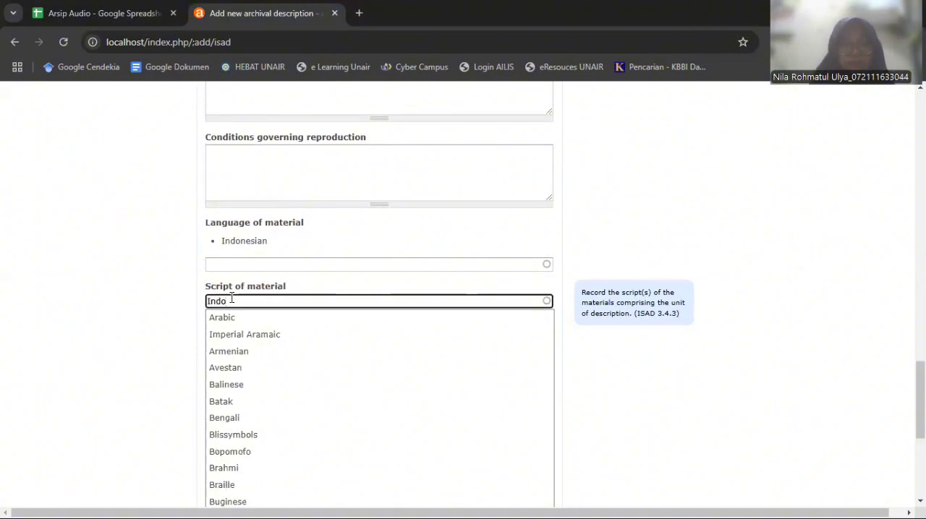
pyautogui.write('nesia')
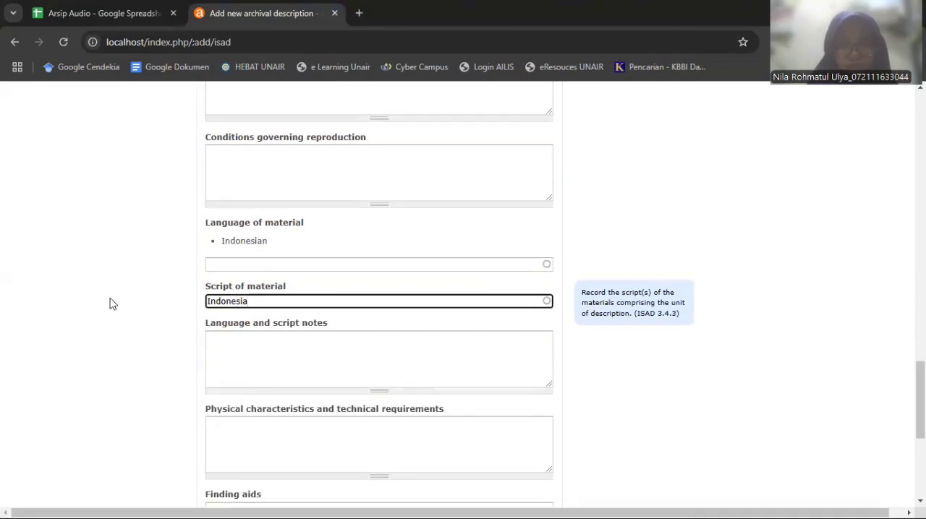
pyautogui.click(106, 273)
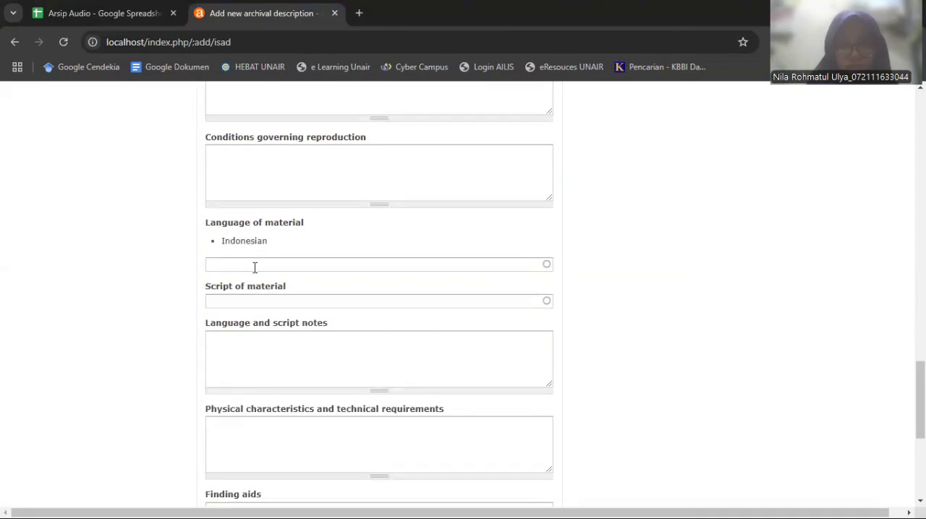
# Expand the Allied materials area and enter Universitas Airlangga as the existence and location of originals
pyautogui.scroll(-2, 109, 332)
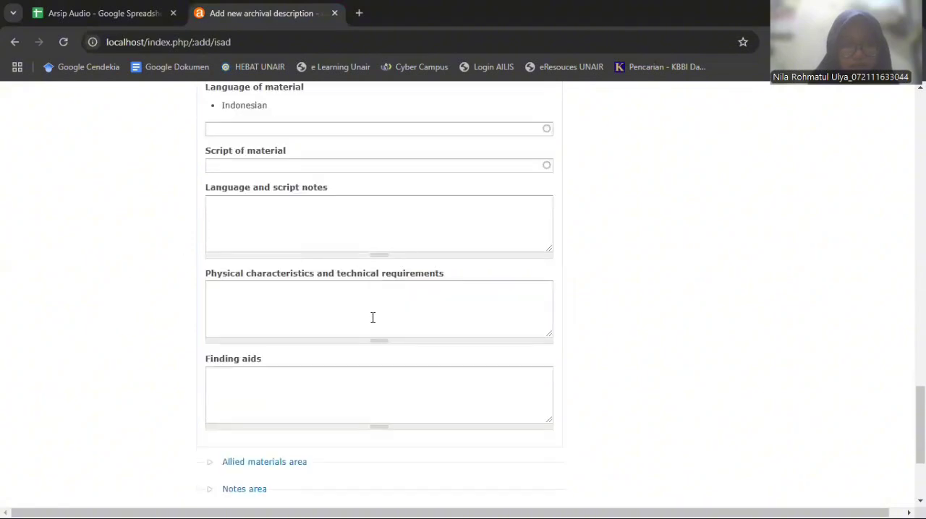
pyautogui.scroll(-2, 373, 316)
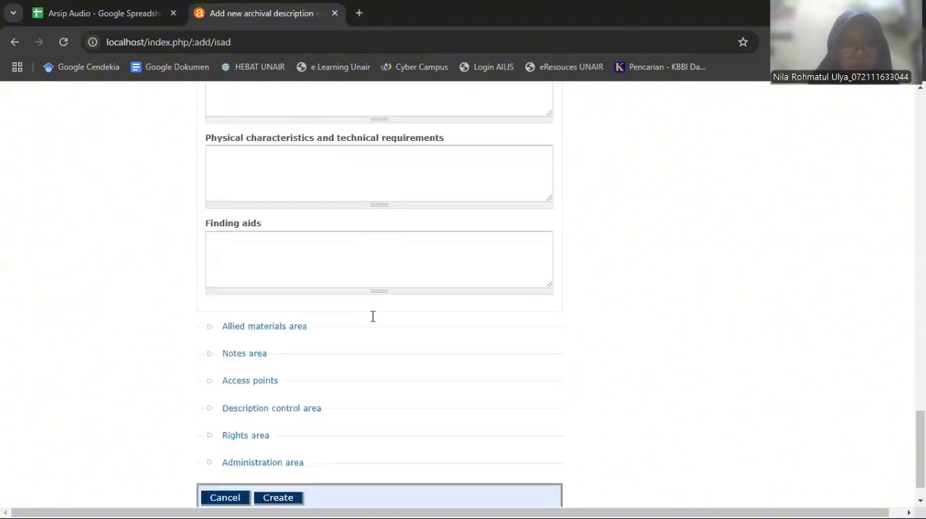
pyautogui.click(263, 329)
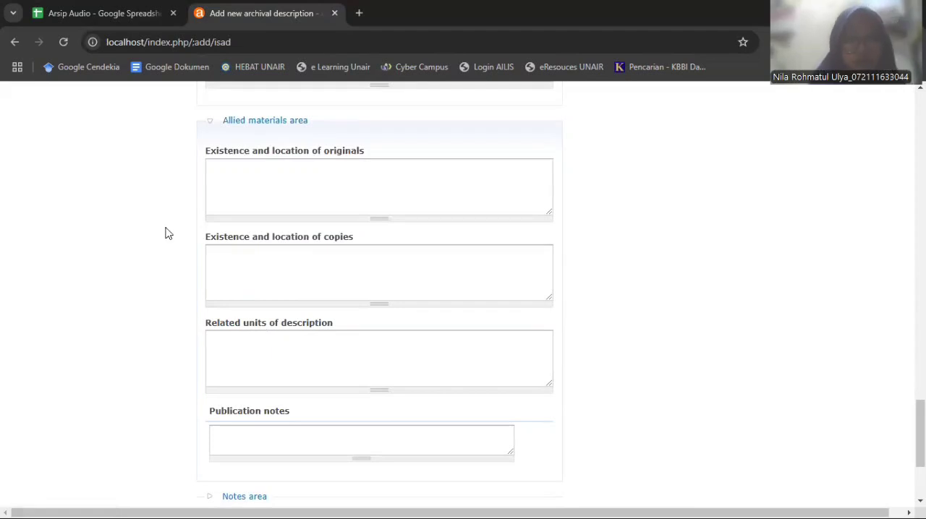
pyautogui.click(330, 161)
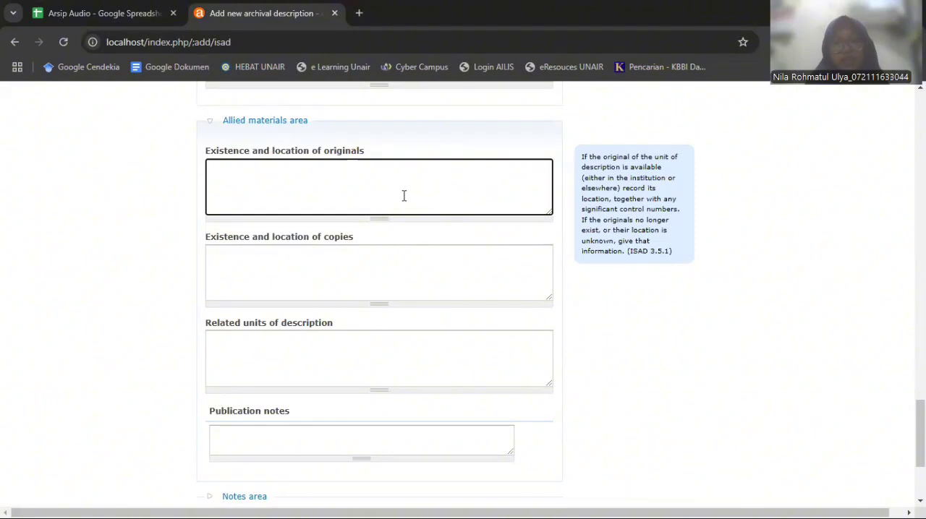
pyautogui.scroll(6, 404, 195)
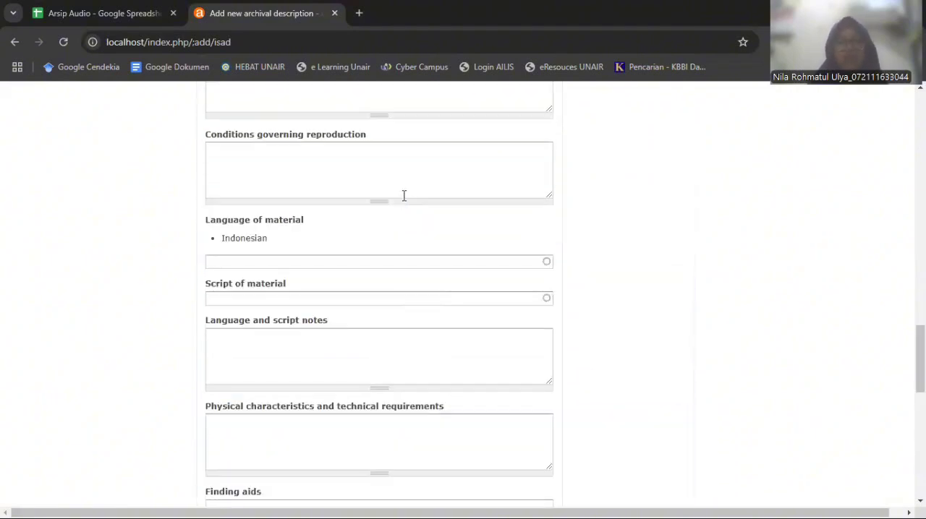
pyautogui.scroll(-3, 542, 292)
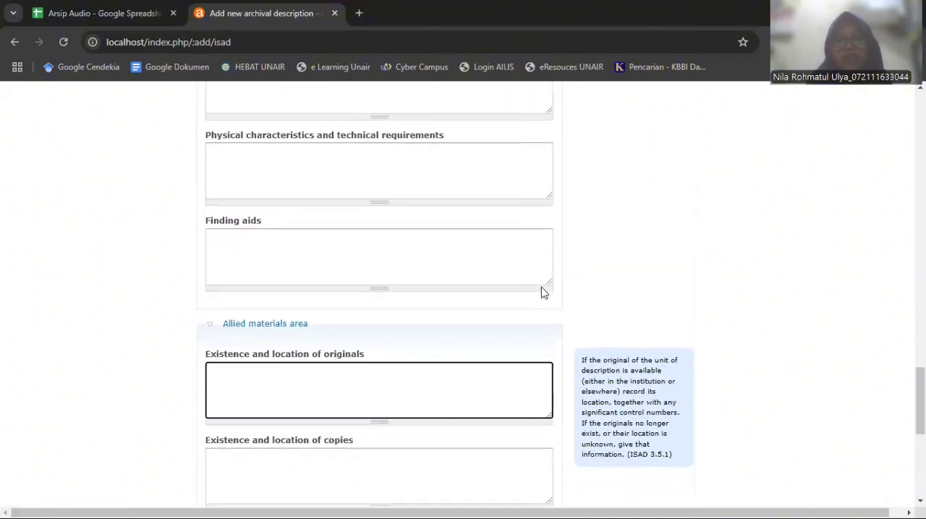
pyautogui.scroll(-2, 496, 310)
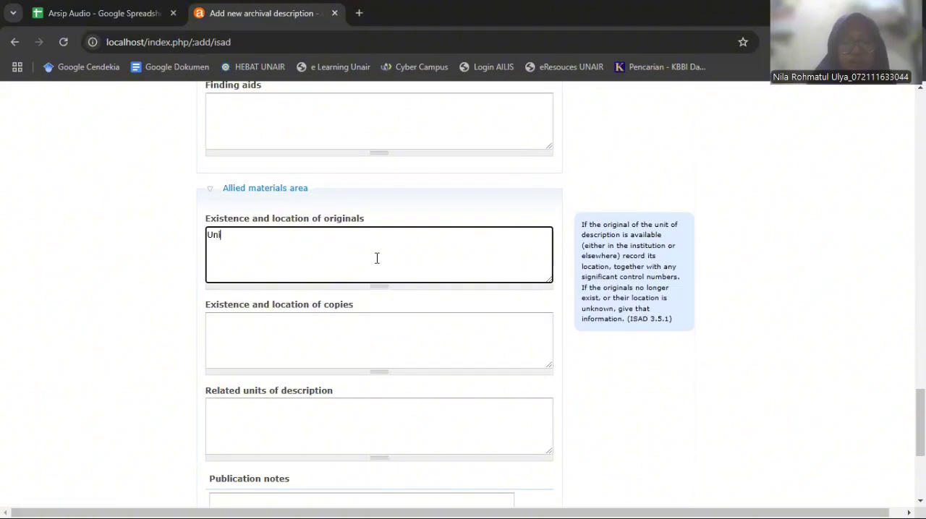
pyautogui.write('sita')
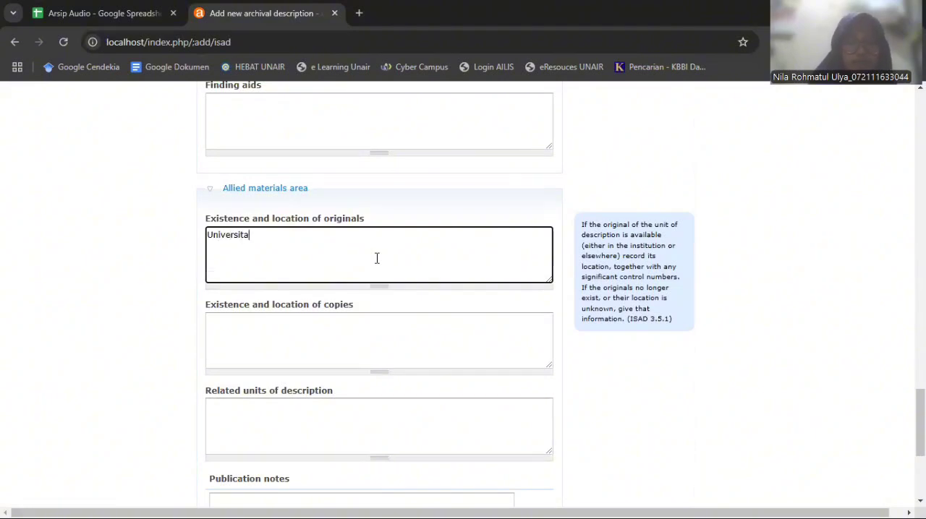
pyautogui.write('s Airl')
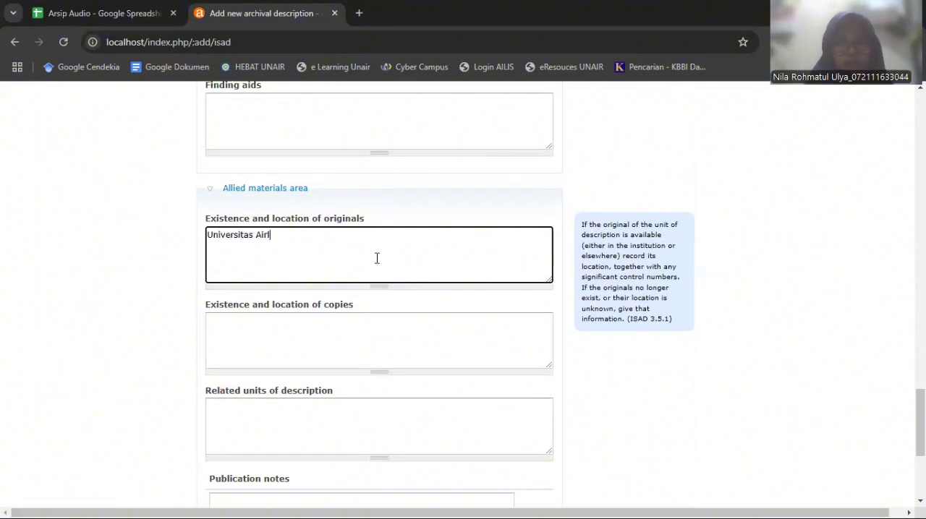
pyautogui.write('angga')
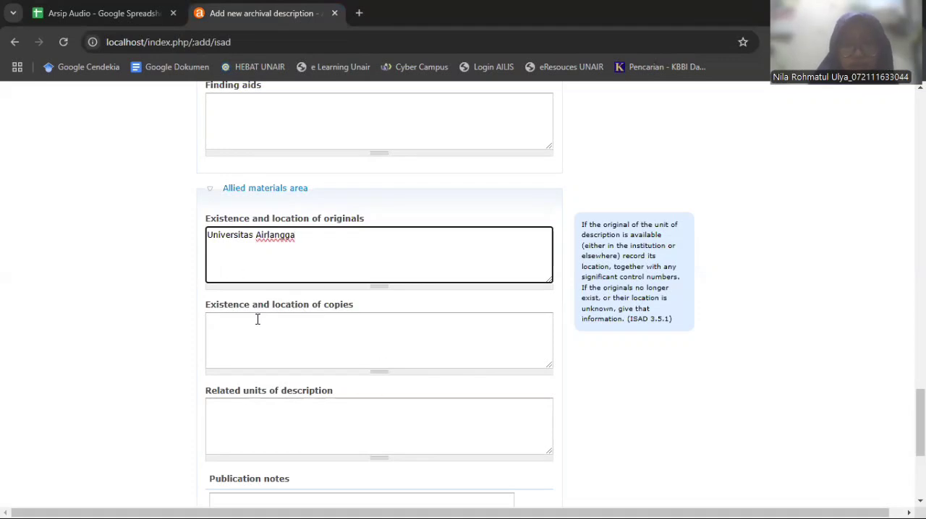
# Copy Universitas Airlangga from the location of originals into the existence and location of copies
pyautogui.hotkey('ctrl', 'a')
pyautogui.hotkey('ctrl', 'c')
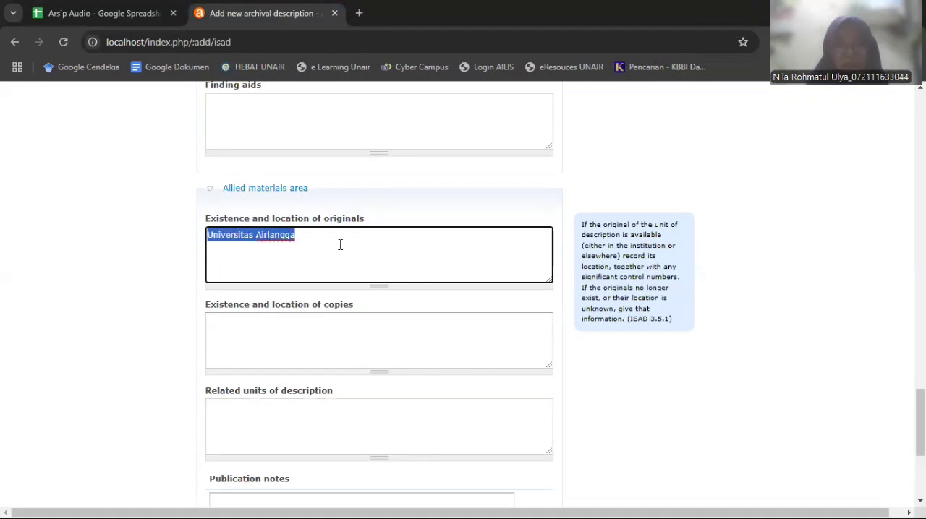
pyautogui.click(300, 351)
pyautogui.hotkey('ctrl', 'v')
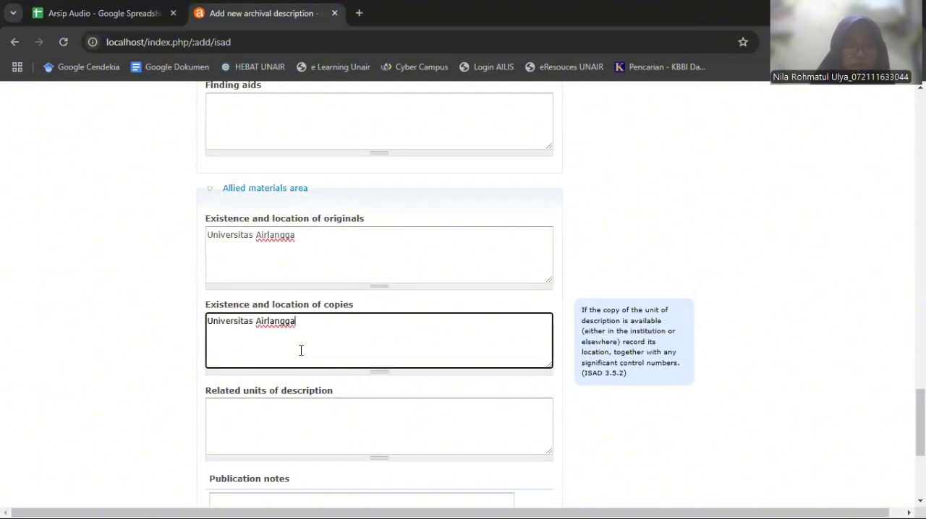
pyautogui.click(178, 391)
# Expand the Notes area and the Access points area of the archival description
pyautogui.scroll(-4, 177, 391)
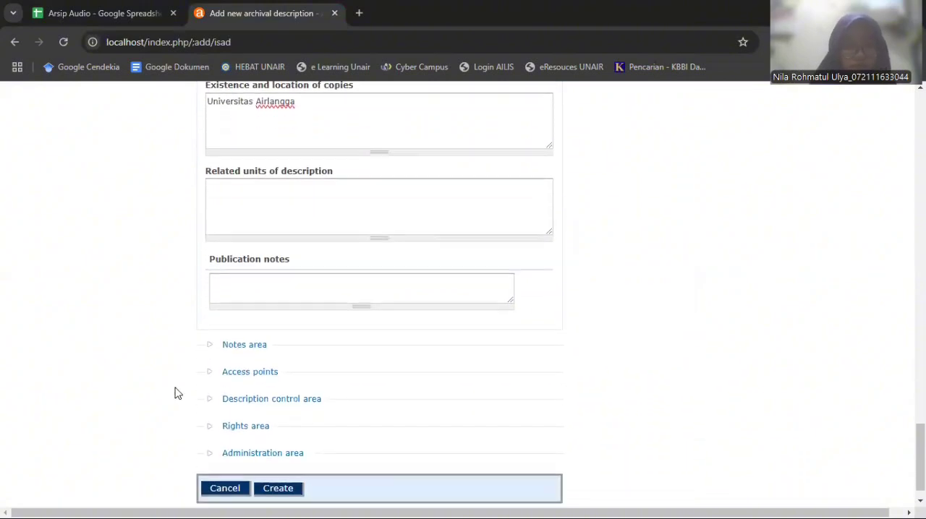
pyautogui.click(231, 316)
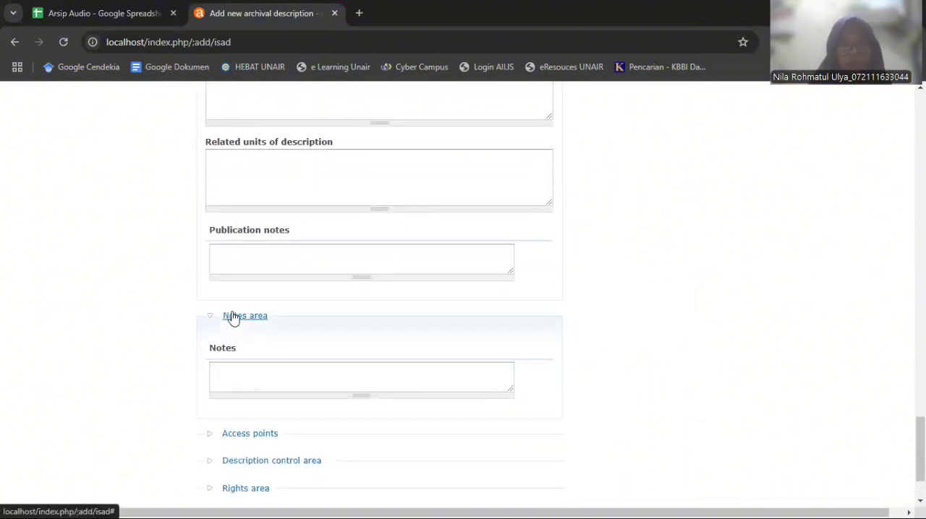
pyautogui.scroll(-1, 138, 374)
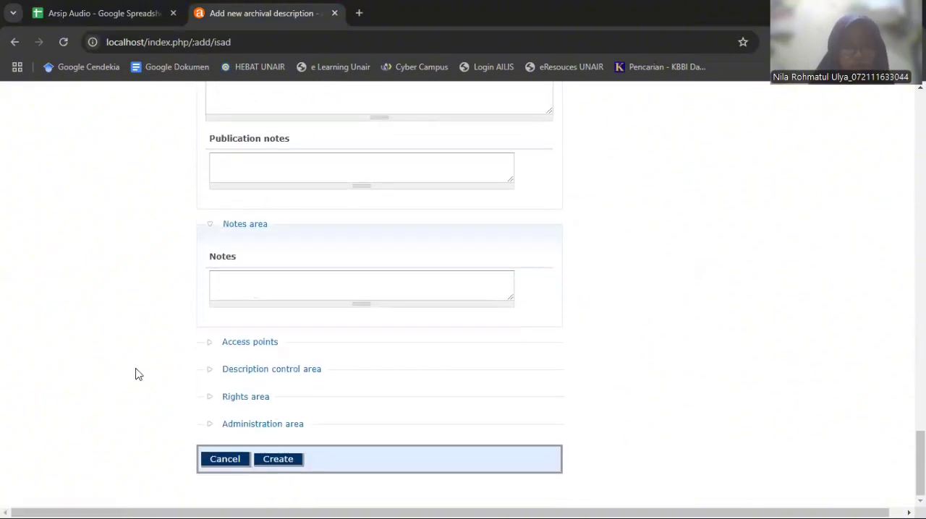
pyautogui.click(251, 343)
pyautogui.scroll(-2, 562, 354)
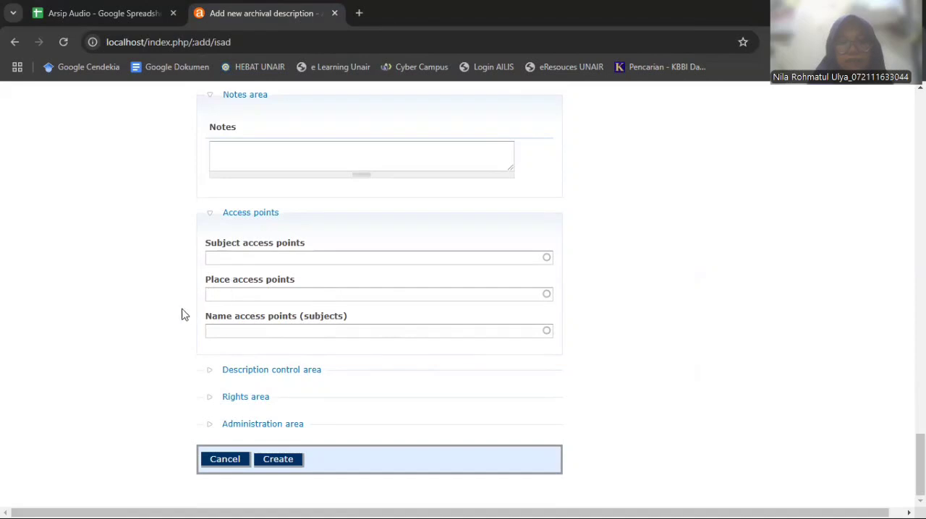
# Add Universitas Airlangga as a name access point (subject) of the description
pyautogui.click(273, 331)
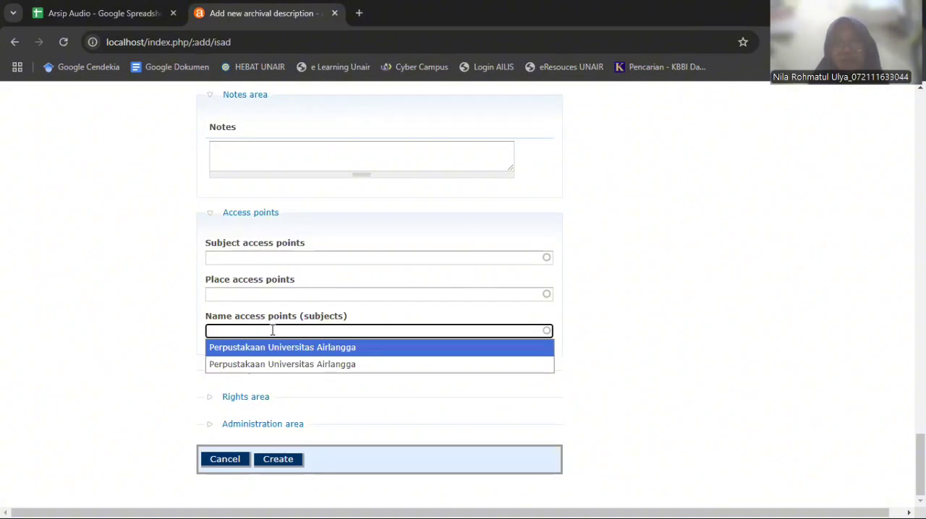
pyautogui.write('ive')
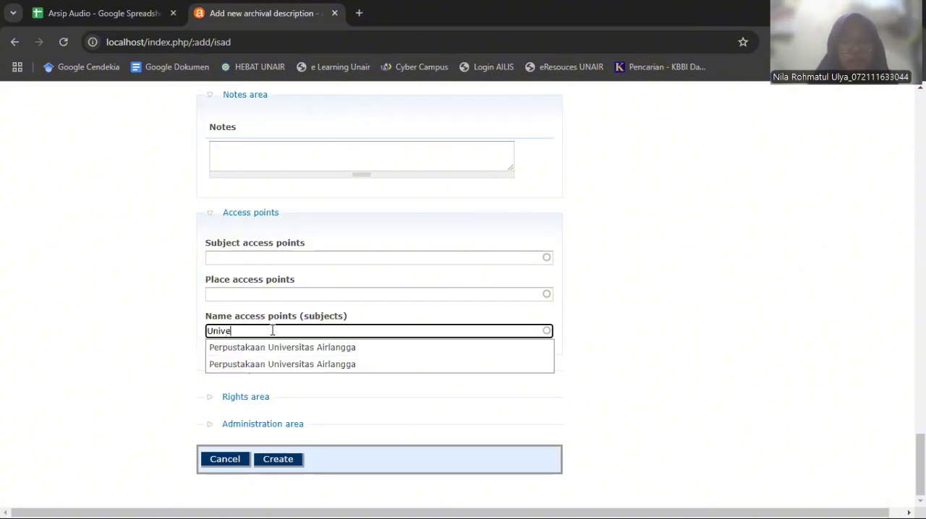
pyautogui.write('rsitas Airlangga')
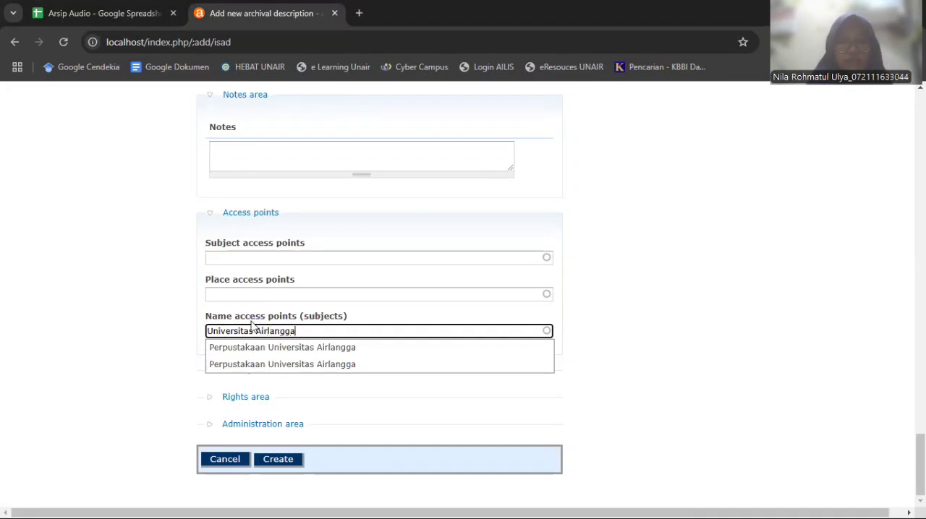
pyautogui.press('Return')
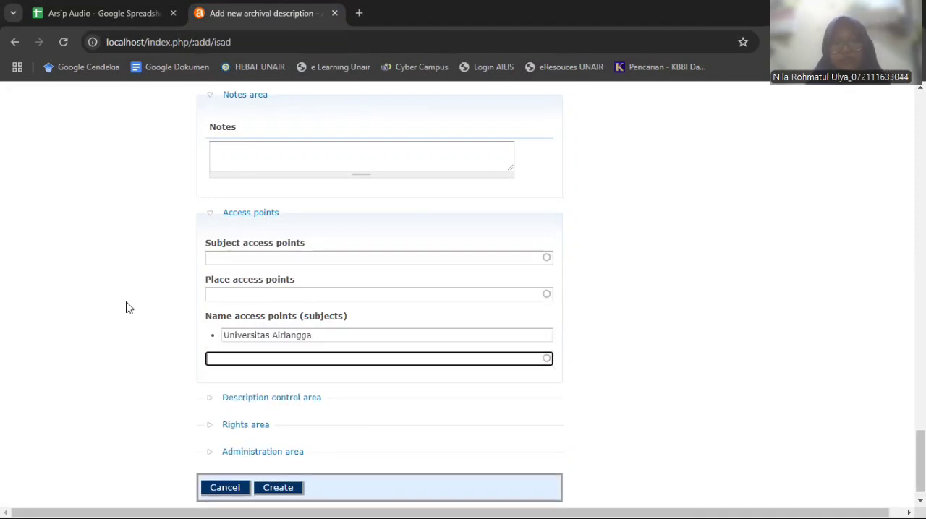
# Expand the Description control area and enter Universitas Airlangga as the description identifier
pyautogui.scroll(-1, 190, 379)
pyautogui.click(273, 370)
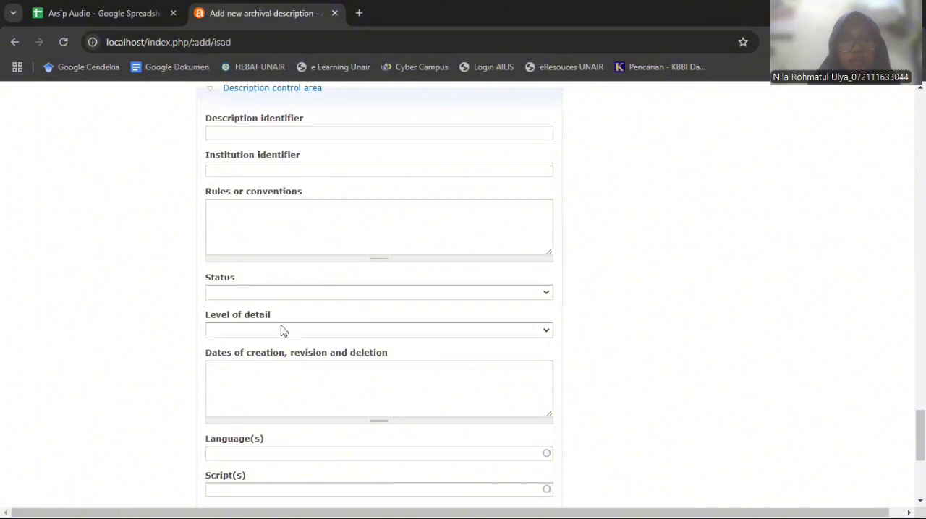
pyautogui.click(278, 132)
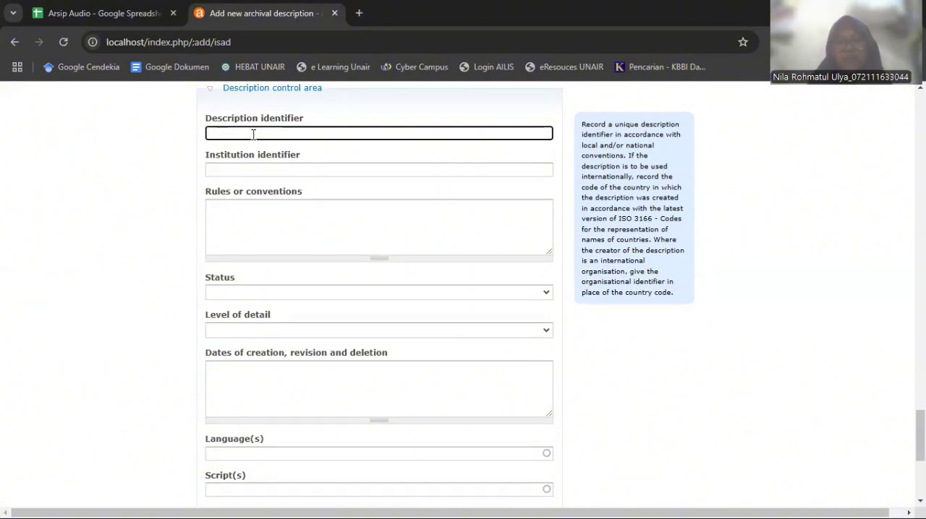
pyautogui.scroll(4, 253, 134)
pyautogui.scroll(-3, 253, 134)
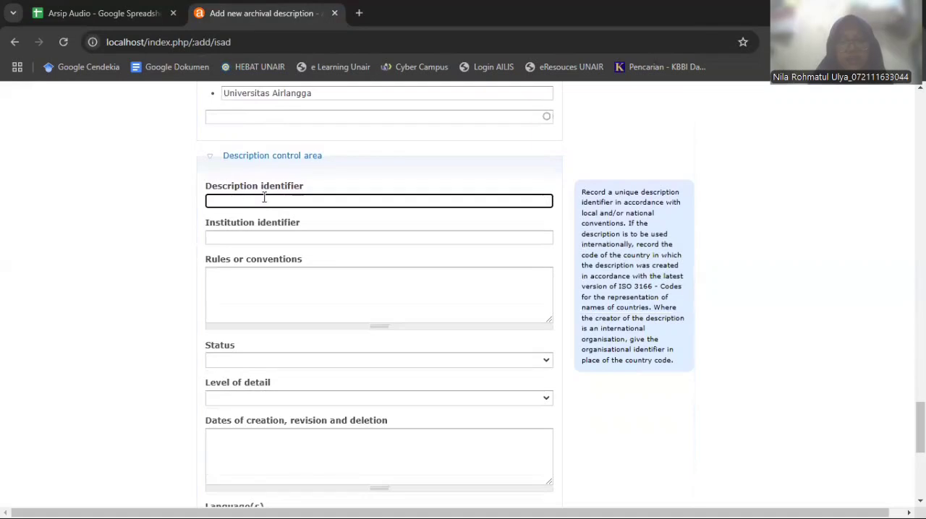
pyautogui.scroll(4, 362, 192)
pyautogui.scroll(-3, 360, 188)
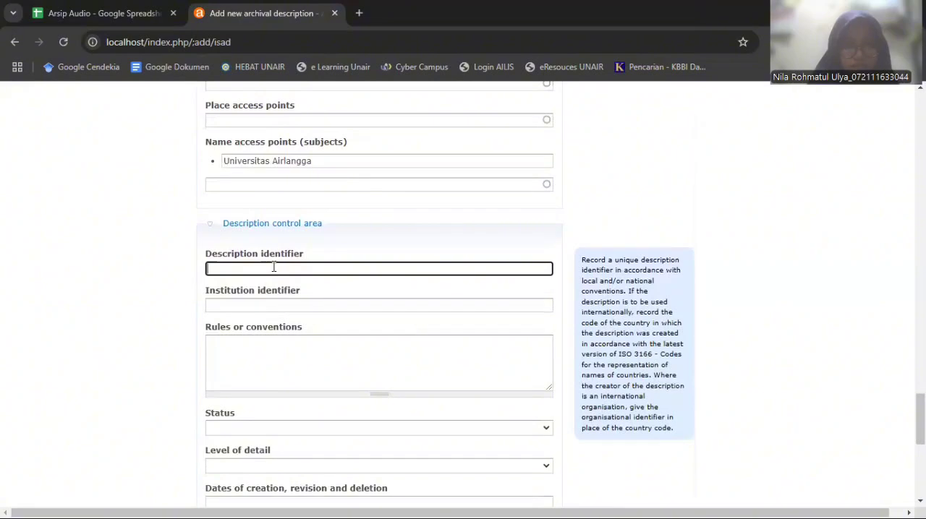
pyautogui.scroll(2, 274, 269)
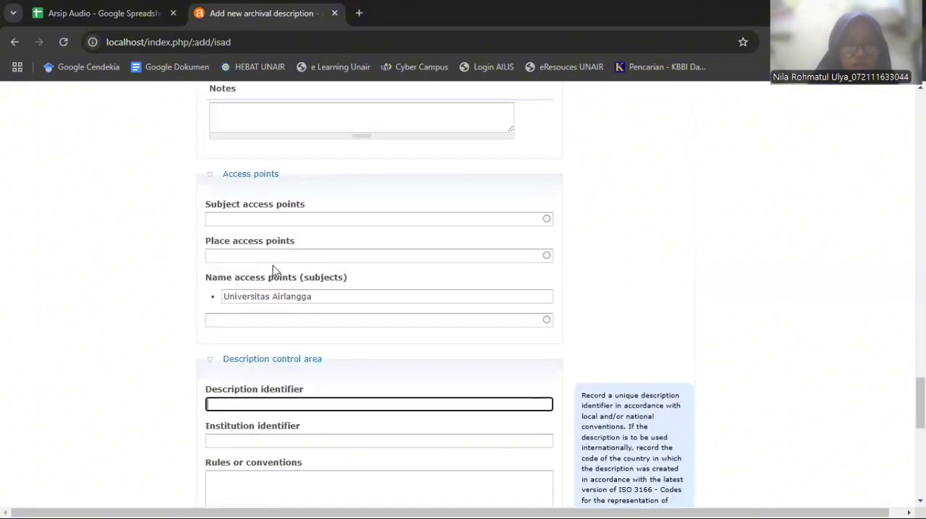
pyautogui.scroll(-2, 273, 269)
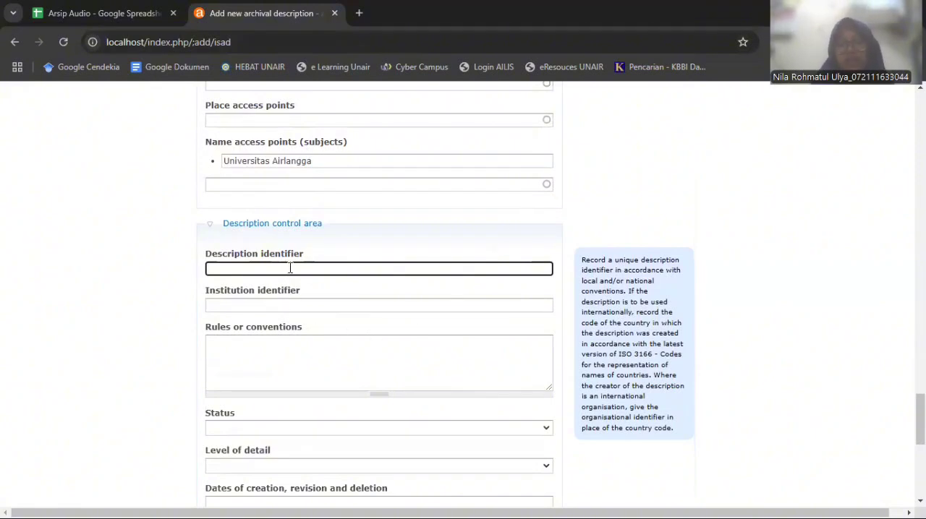
pyautogui.write('Universit')
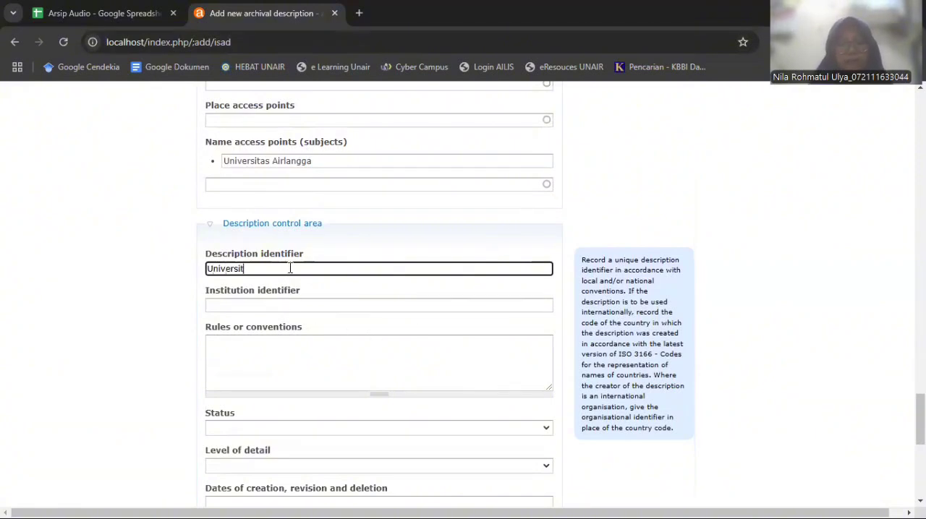
pyautogui.write('as Airlangga')
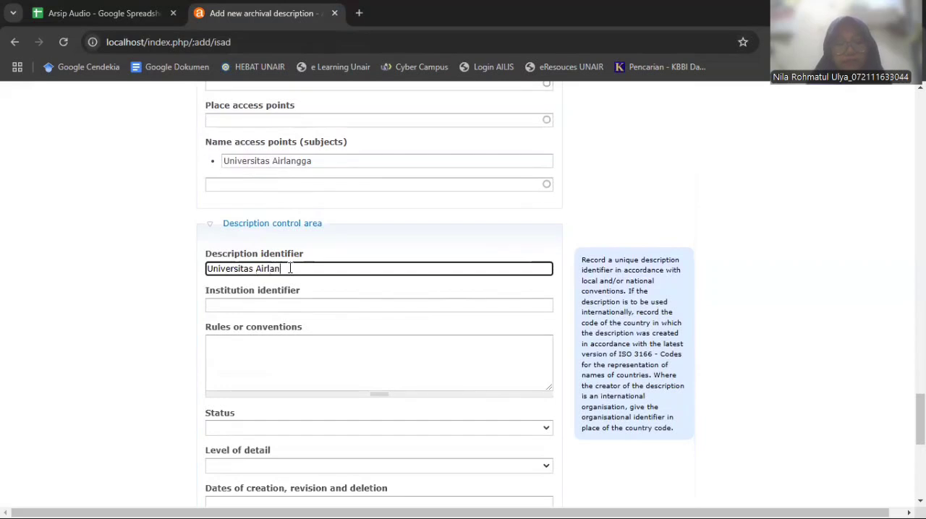
# Enter Universitas Airlangga as the institution identifier in the Description control area
pyautogui.click(263, 308)
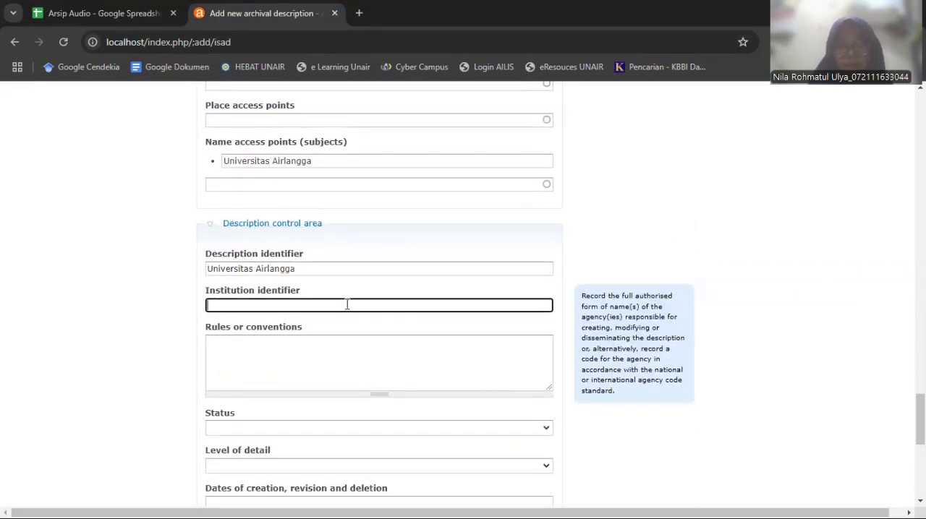
pyautogui.write('Universitas Airla')
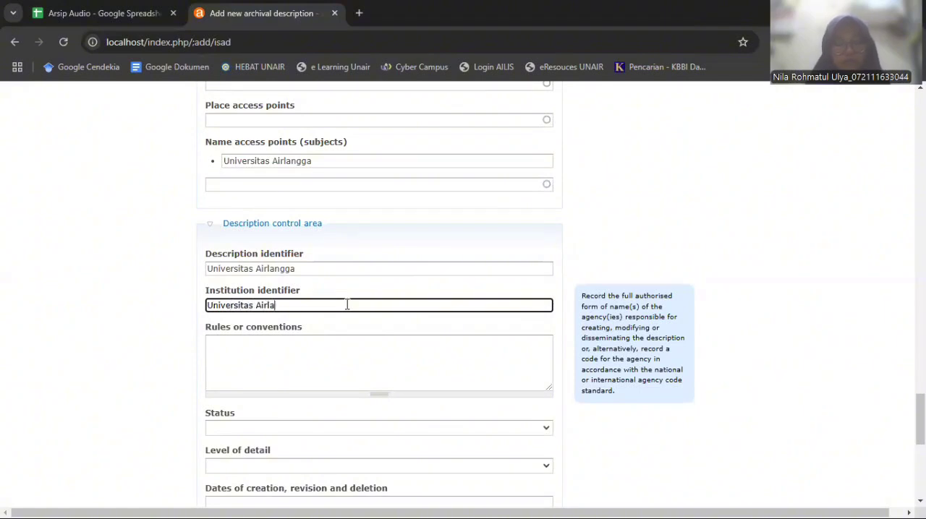
pyautogui.write('ngga')
pyautogui.click(78, 376)
# Set the description's status to Final and its level of detail to Full
pyautogui.scroll(-2, 219, 338)
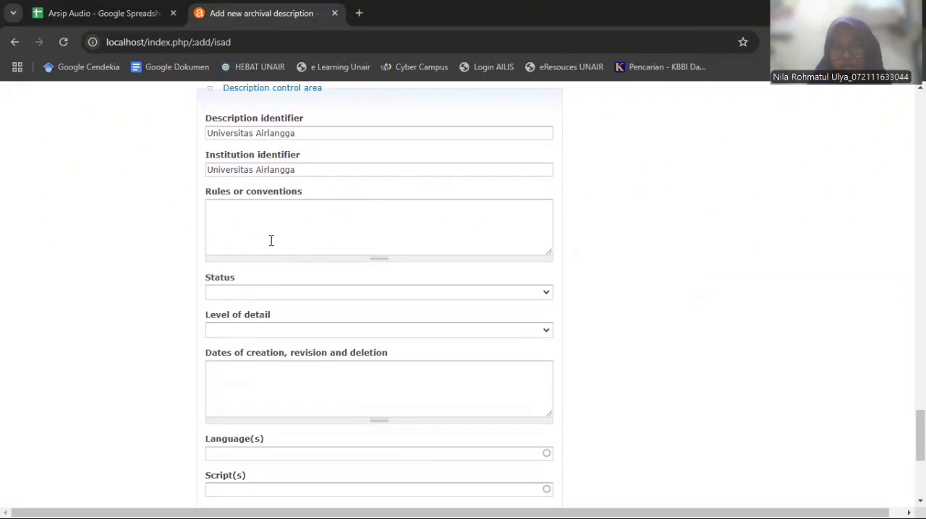
pyautogui.click(279, 297)
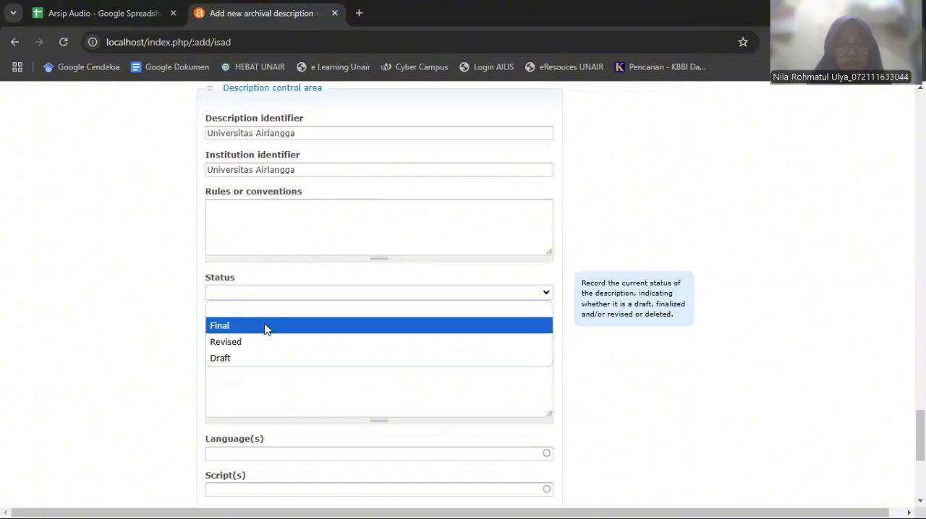
pyautogui.click(265, 327)
pyautogui.click(261, 332)
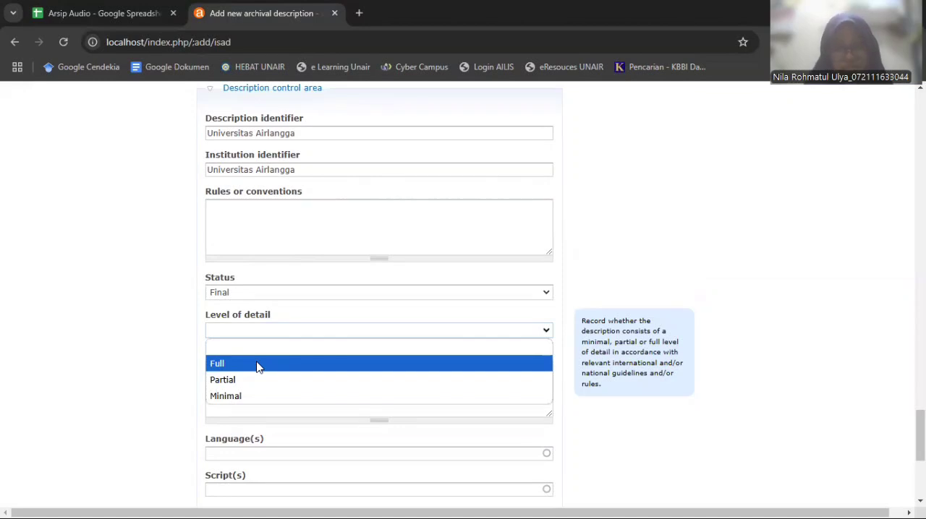
pyautogui.click(257, 364)
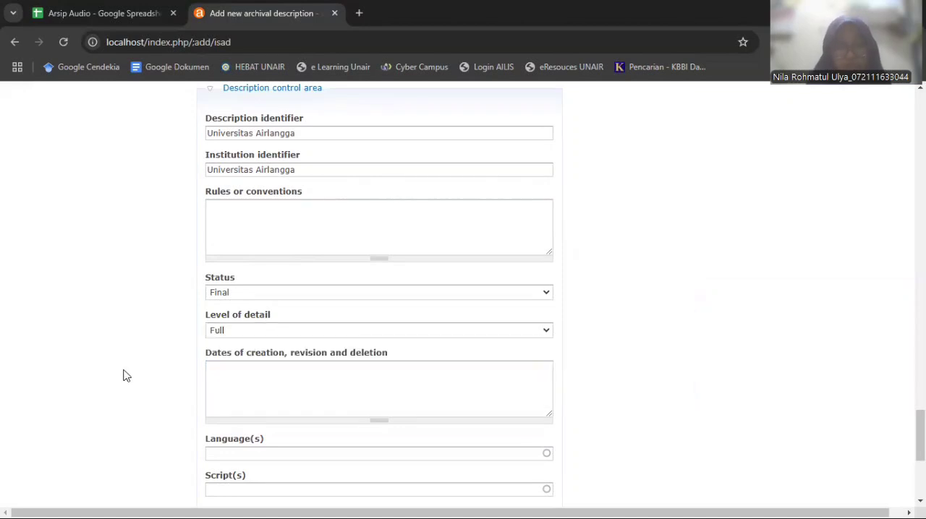
# Add Indonesian as the language of the description in the Description control area
pyautogui.scroll(-2, 123, 373)
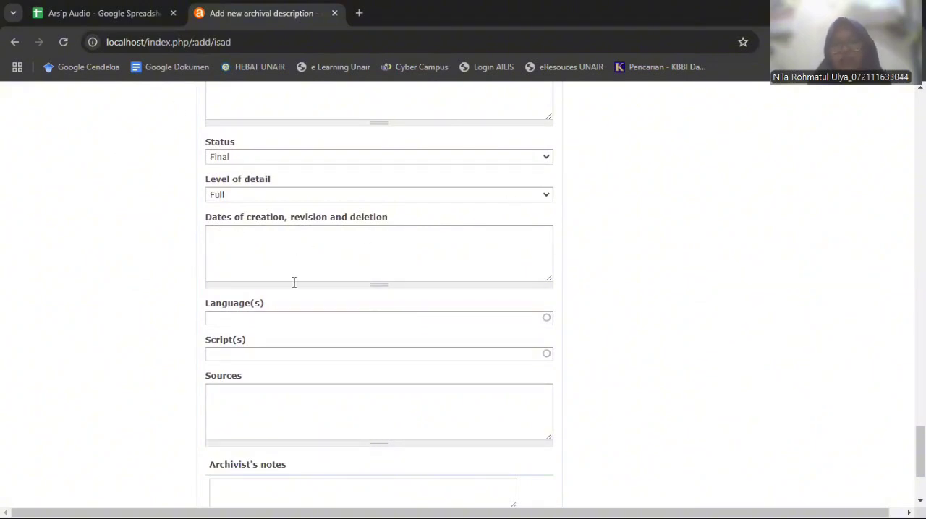
pyautogui.click(296, 317)
pyautogui.write('In')
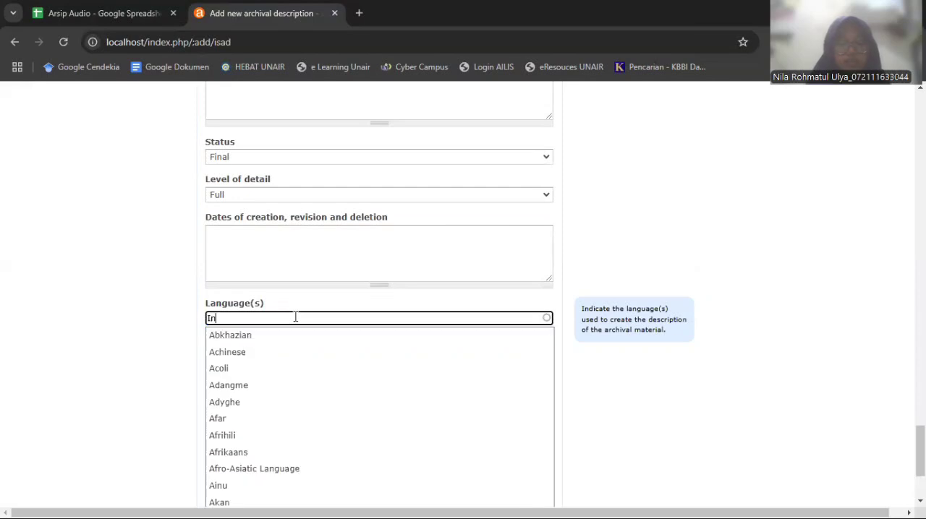
pyautogui.write('donesia')
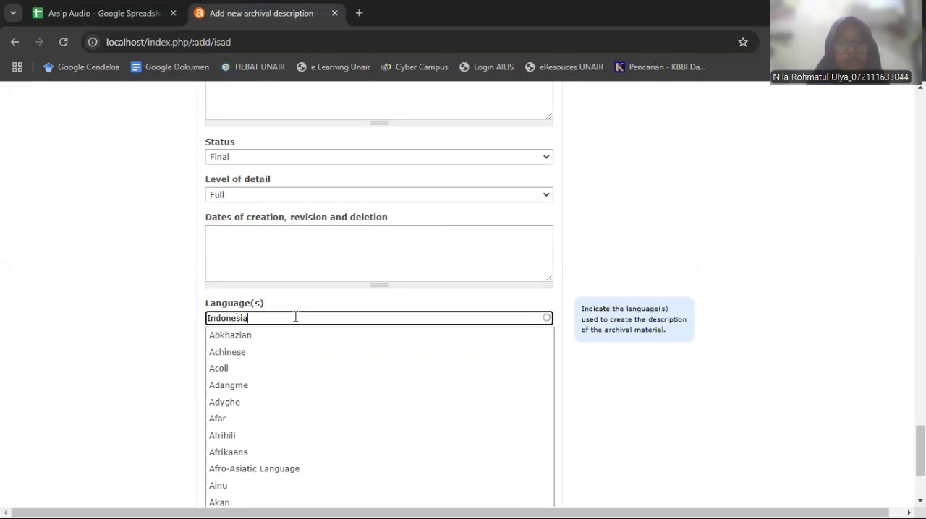
pyautogui.click(278, 337)
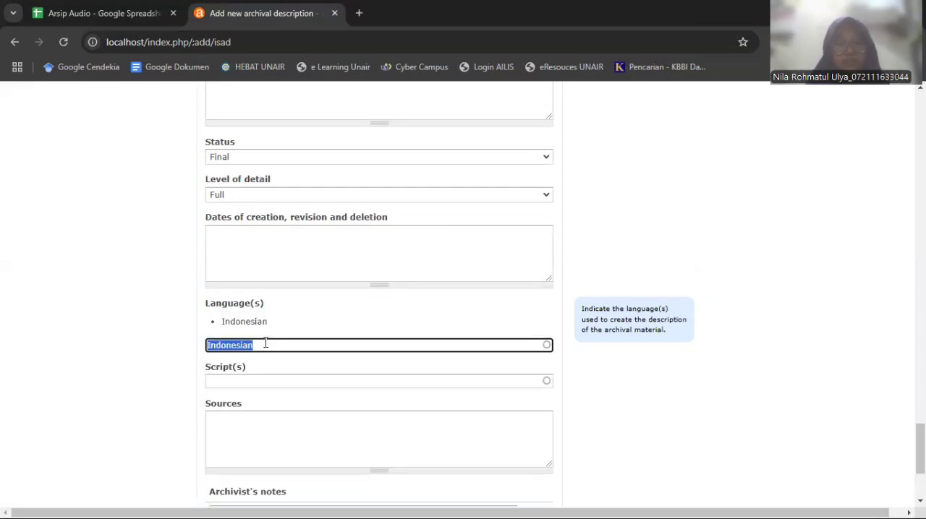
pyautogui.click(242, 379)
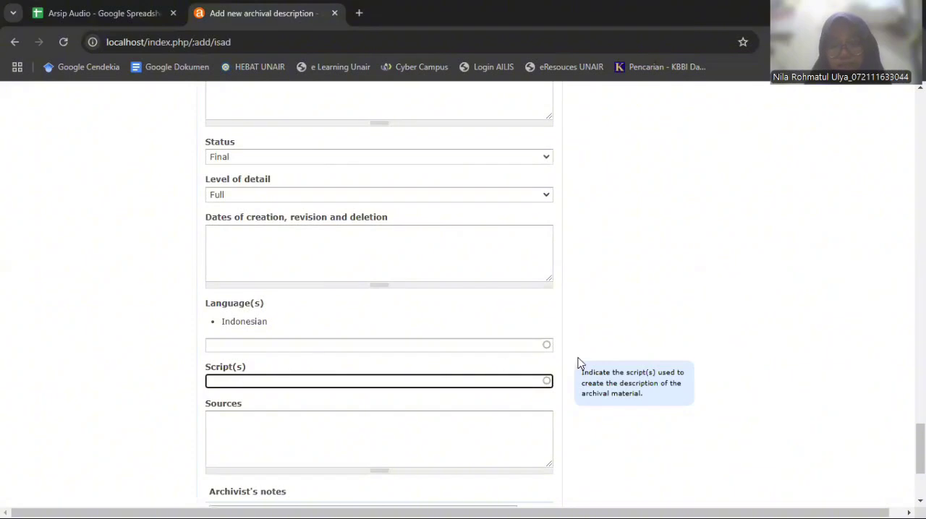
pyautogui.scroll(-3, 731, 402)
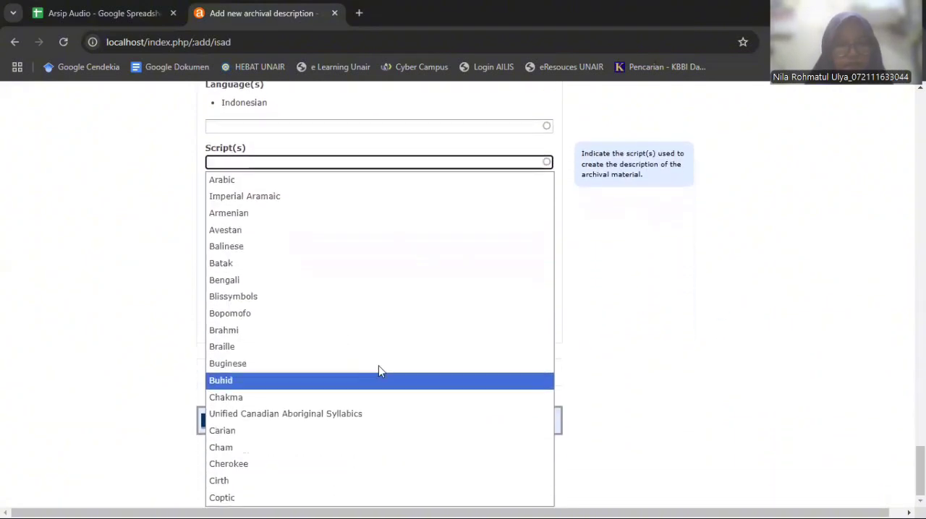
pyautogui.click(791, 301)
pyautogui.click(258, 258)
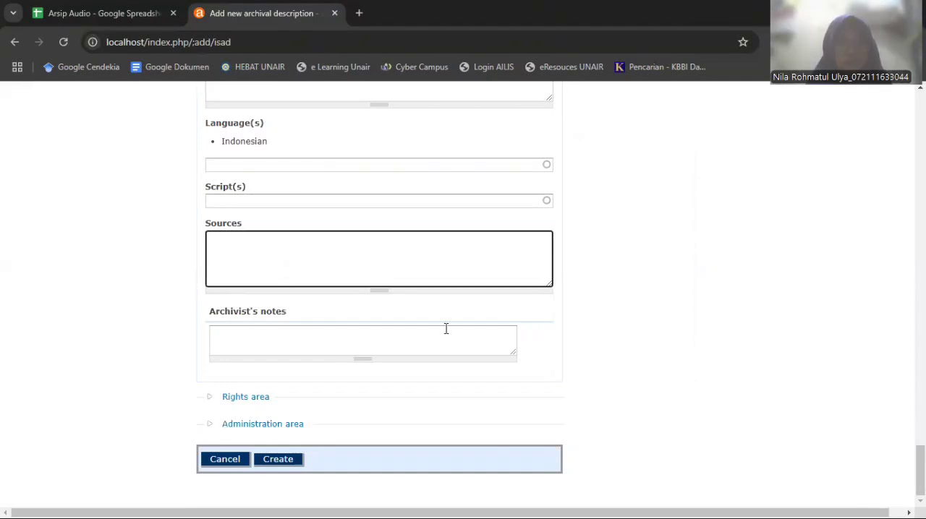
# Expand the Rights area and the Administration area of the archival description
pyautogui.click(242, 400)
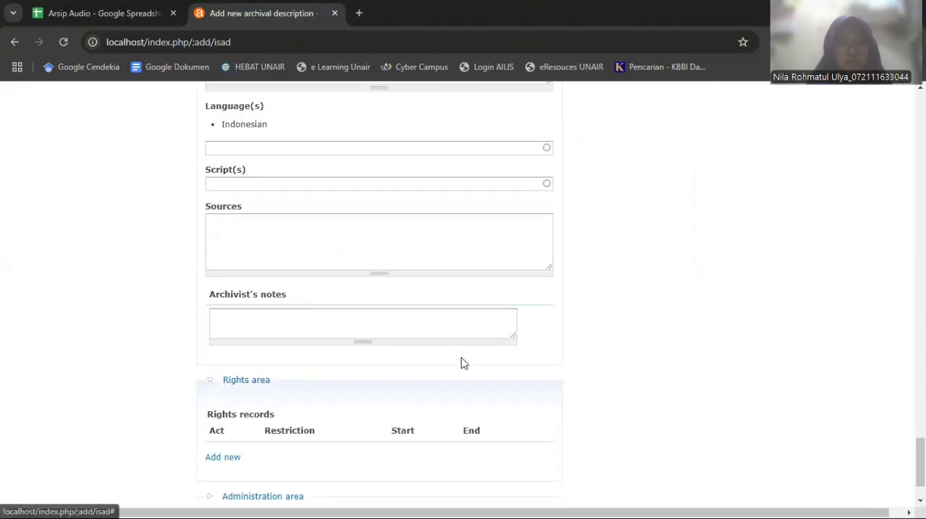
pyautogui.scroll(-2, 405, 369)
pyautogui.click(279, 427)
pyautogui.scroll(-2, 438, 372)
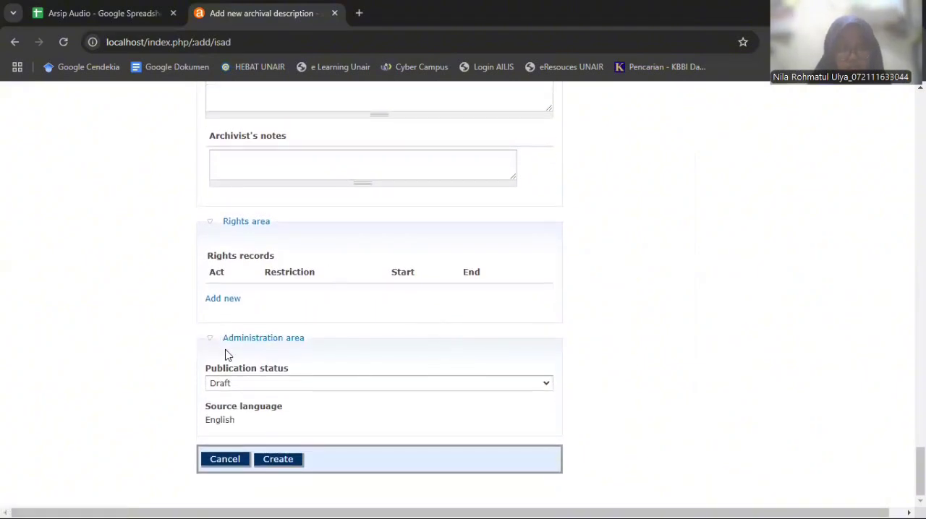
# Set the publication status to Published and create the archival description
pyautogui.click(281, 389)
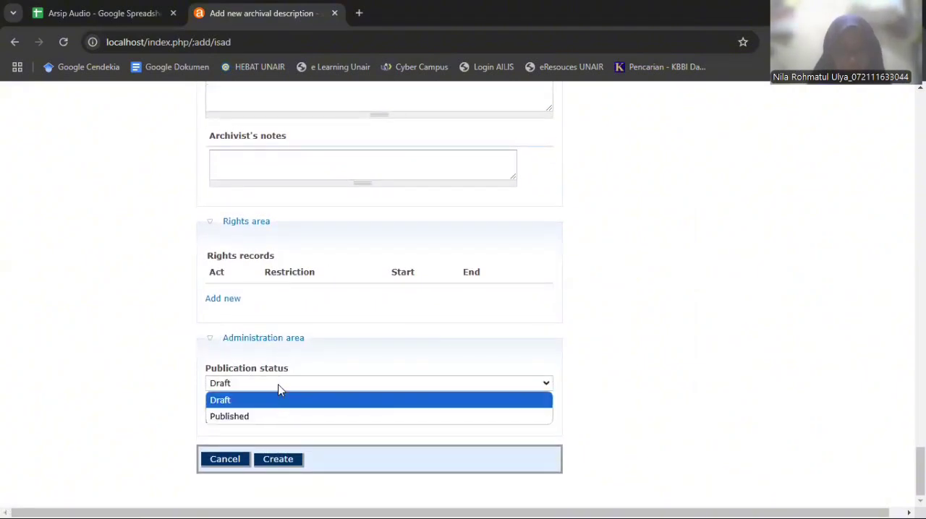
pyautogui.click(258, 417)
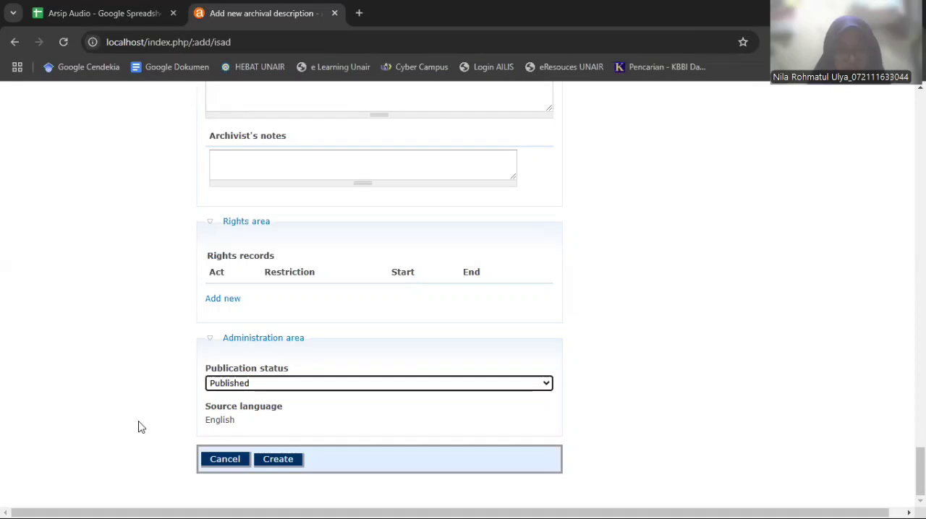
pyautogui.click(282, 464)
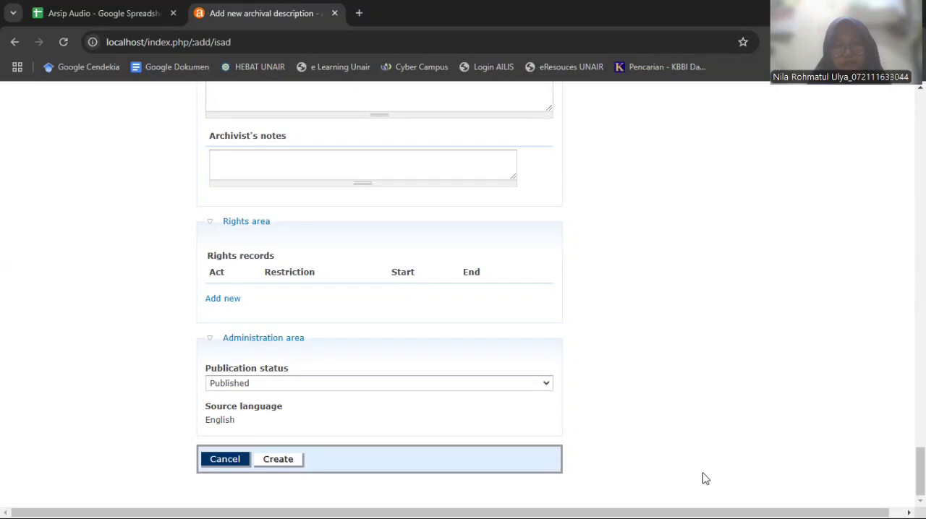
pyautogui.click(830, 318)
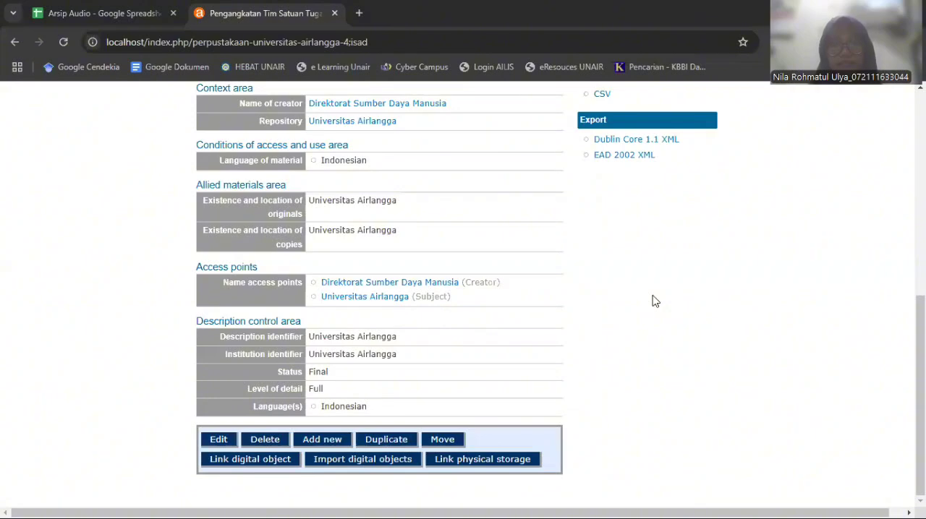
# Start linking a digital object to the PTS.UA.1 fonds and choose pengangkatan satgas covid.pdf from the Documents folder as the upload file
pyautogui.scroll(6, 655, 301)
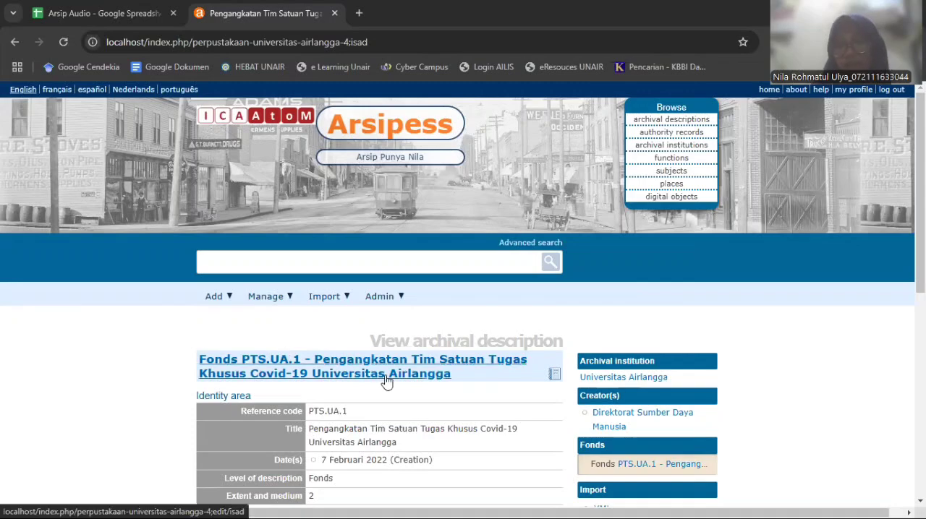
pyautogui.scroll(-4, 387, 382)
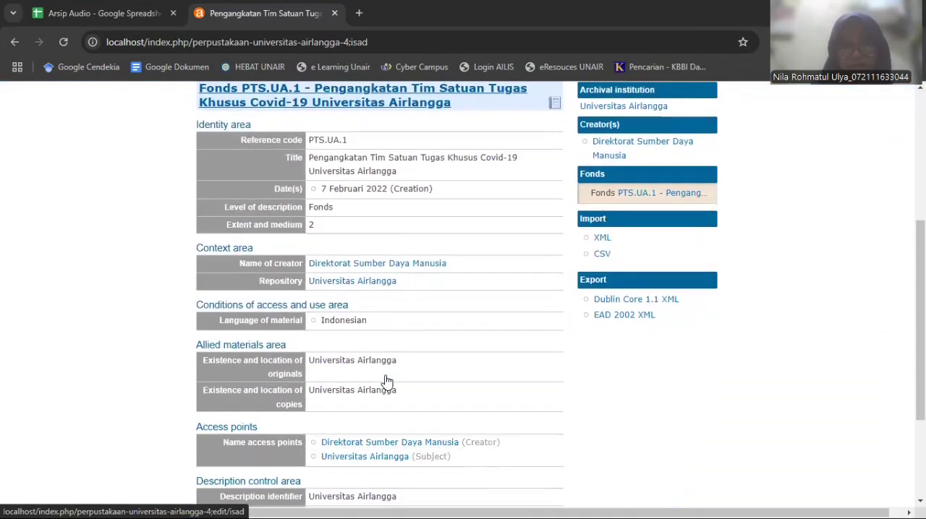
pyautogui.scroll(-3, 481, 351)
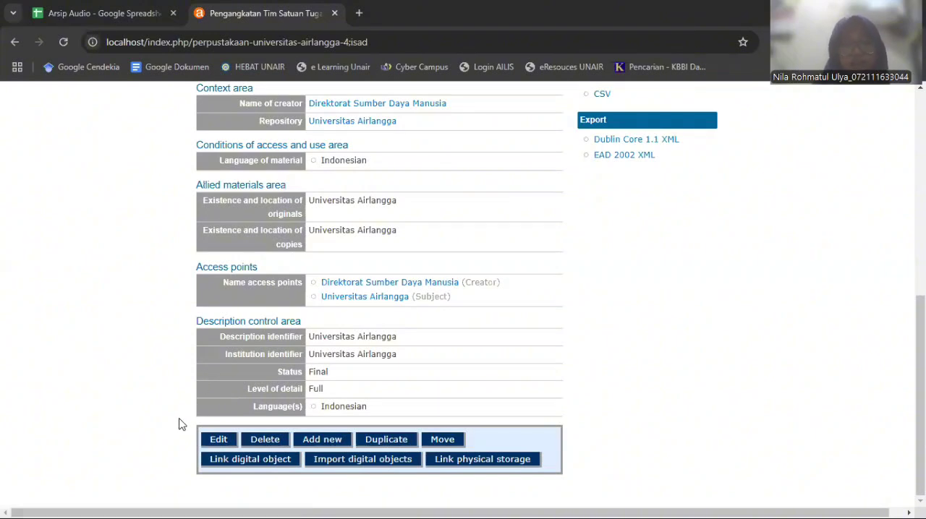
pyautogui.click(233, 467)
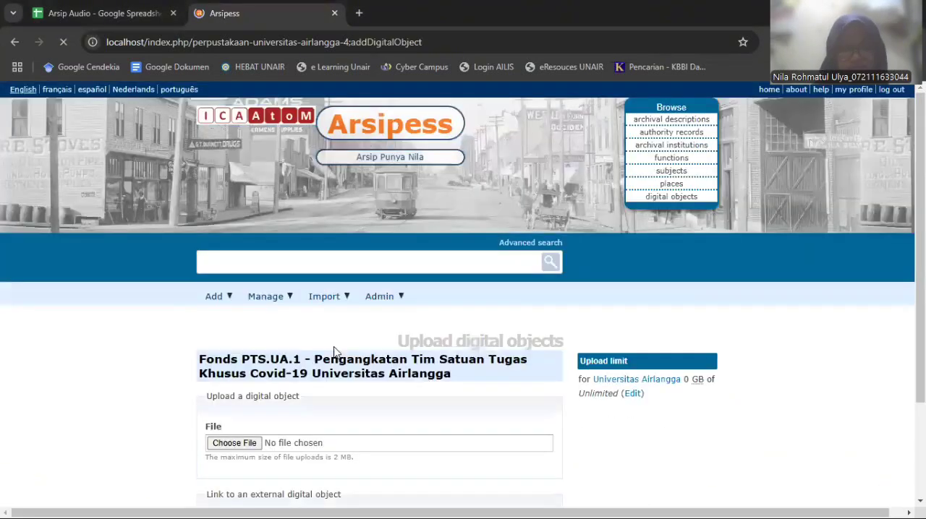
pyautogui.scroll(-2, 335, 353)
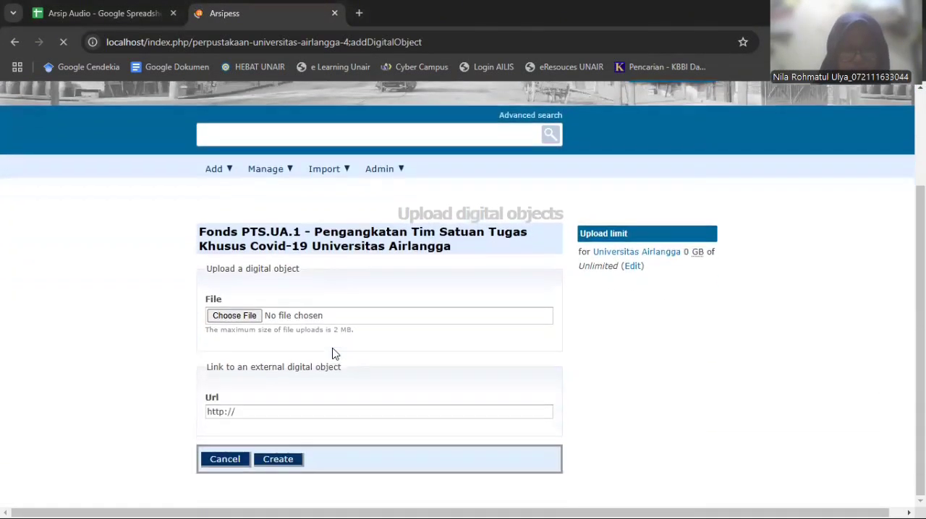
pyautogui.click(241, 317)
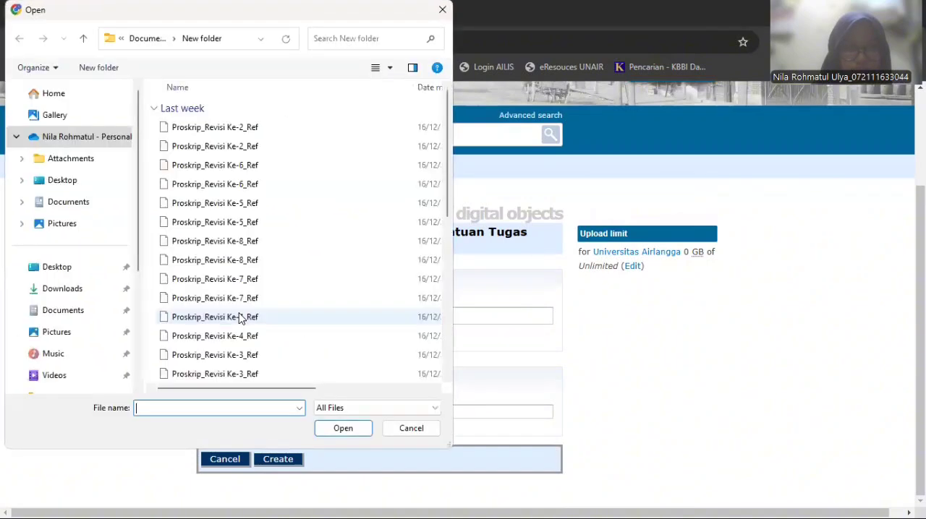
pyautogui.click(139, 38)
pyautogui.click(238, 127)
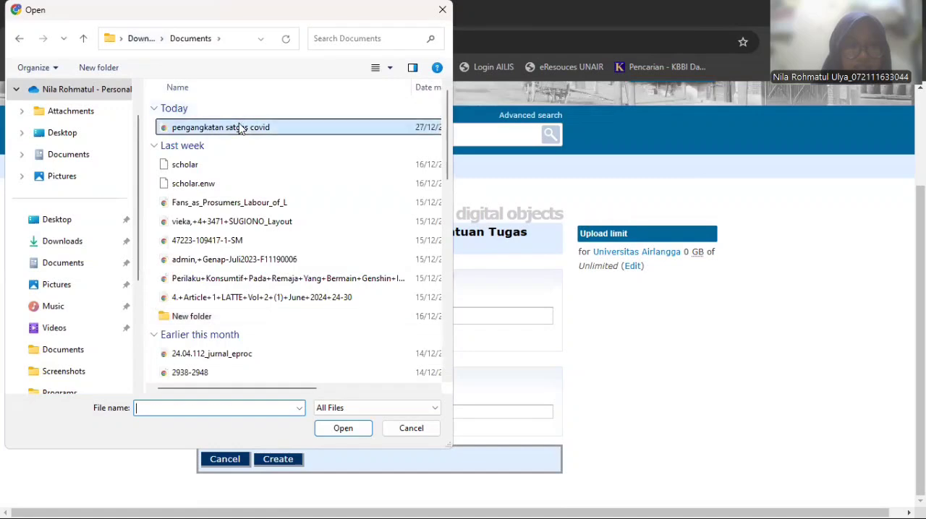
pyautogui.click(343, 429)
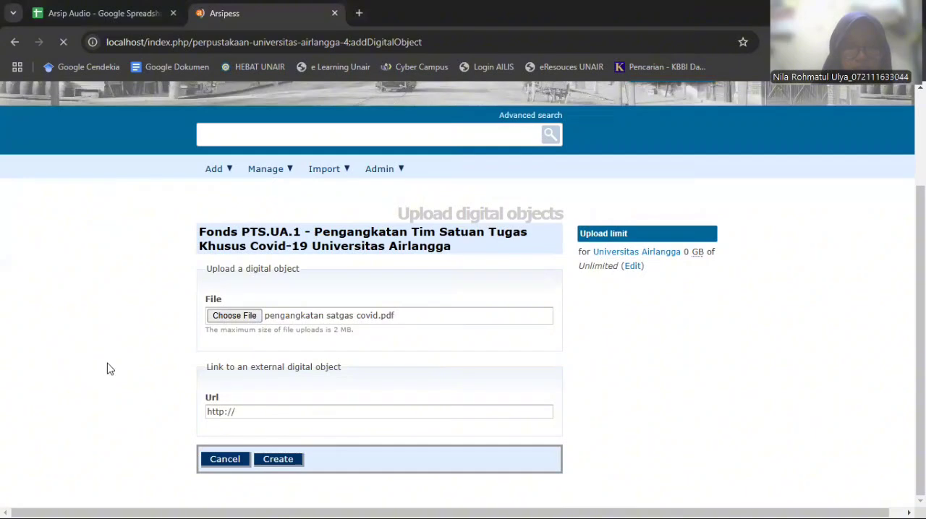
# Create the digital object from the chosen PDF for the PTS.UA.1 fonds and review the resulting record
pyautogui.click(266, 457)
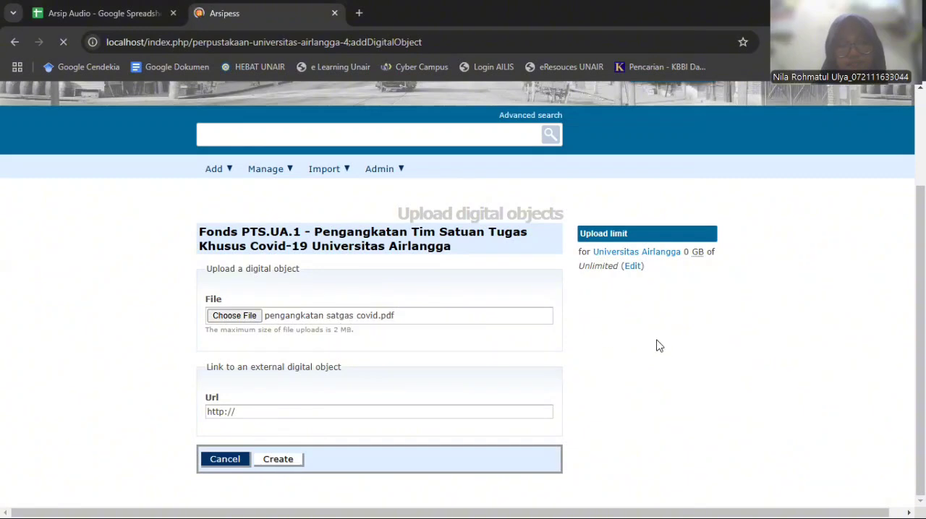
pyautogui.scroll(-5, 449, 364)
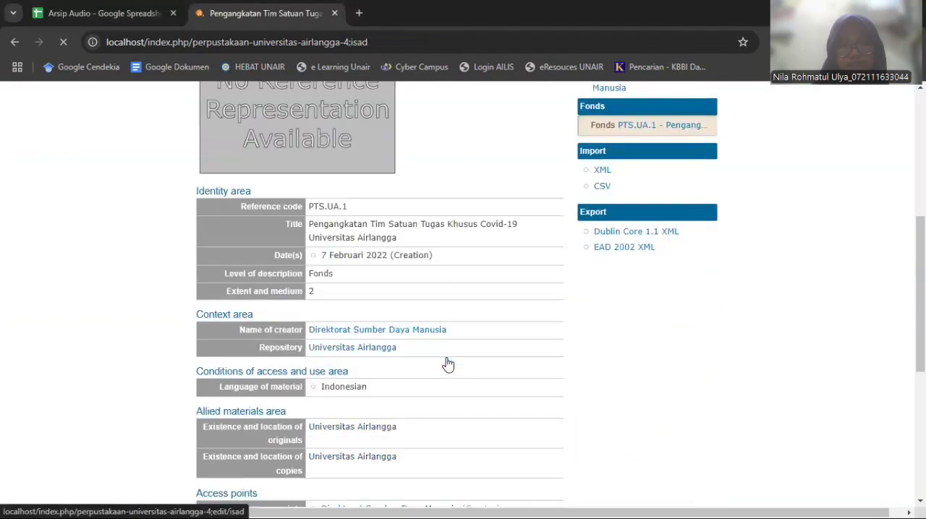
pyautogui.scroll(-5, 447, 364)
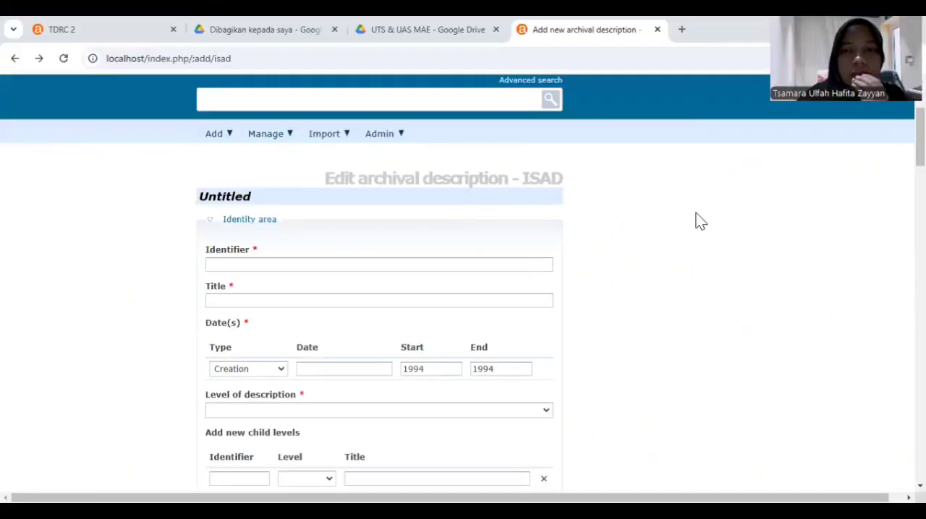
# Enter the identifier HK.02 and the title Pembangunan Gedung TDRC in the new archival description
pyautogui.scroll(2, 700, 221)
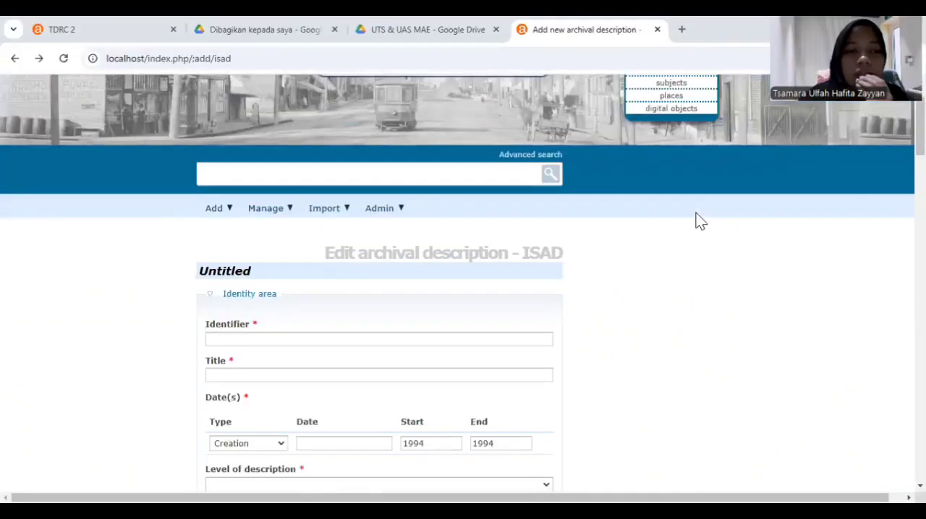
pyautogui.click(262, 335)
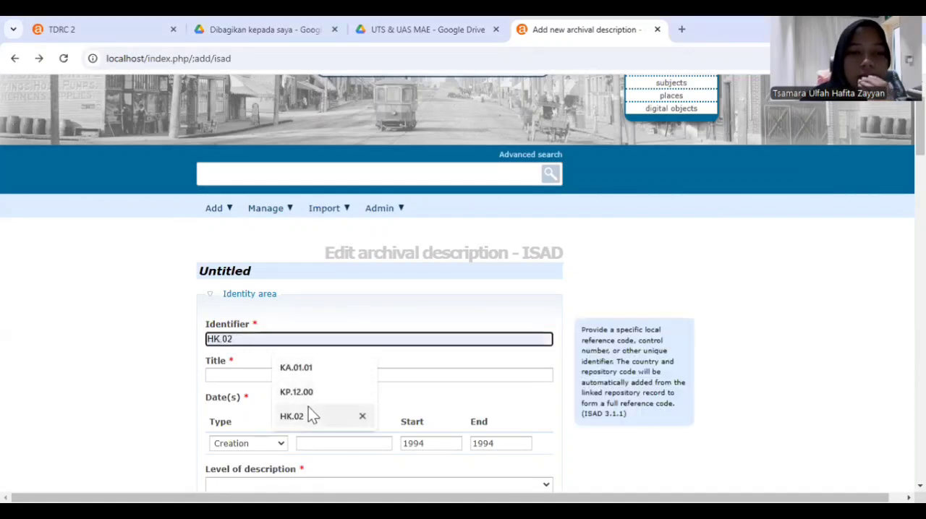
pyautogui.click(308, 414)
pyautogui.click(286, 375)
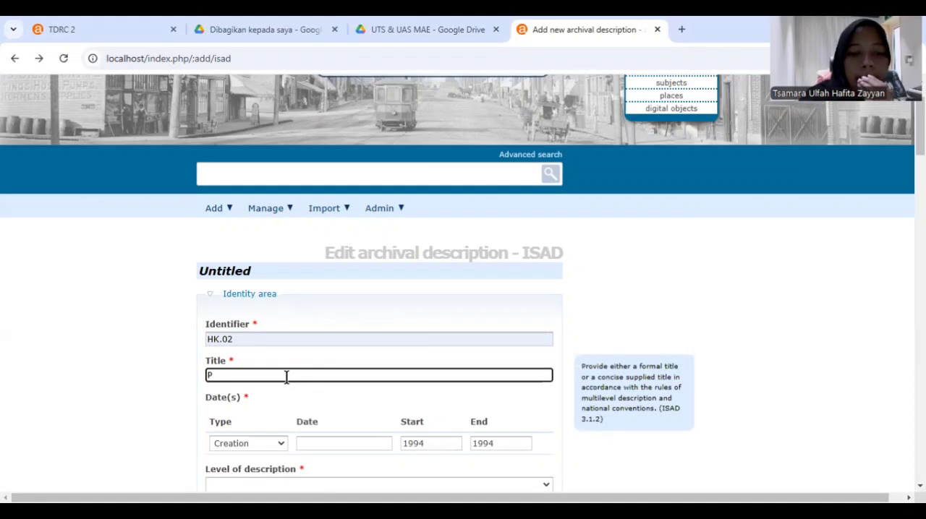
pyautogui.write('embangunan Gedung TDRC')
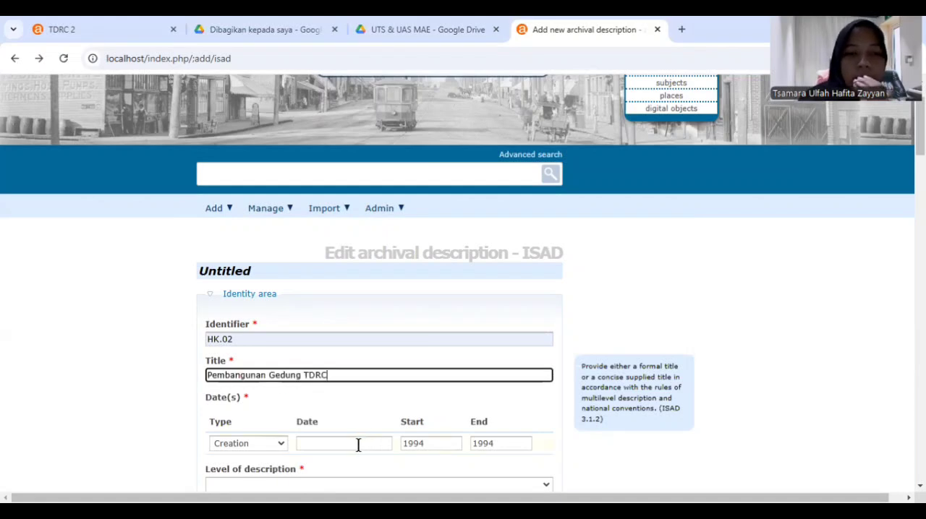
# Complete the Identity area with creation date 17 Juni 1994, level of description Fonds and extent 3 Lembar
pyautogui.click(358, 443)
pyautogui.click(358, 417)
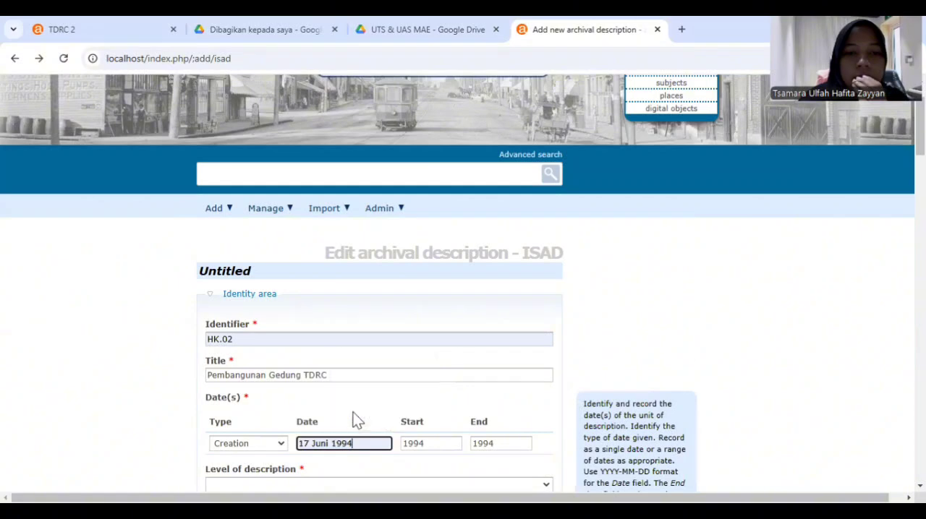
pyautogui.scroll(-3, 357, 420)
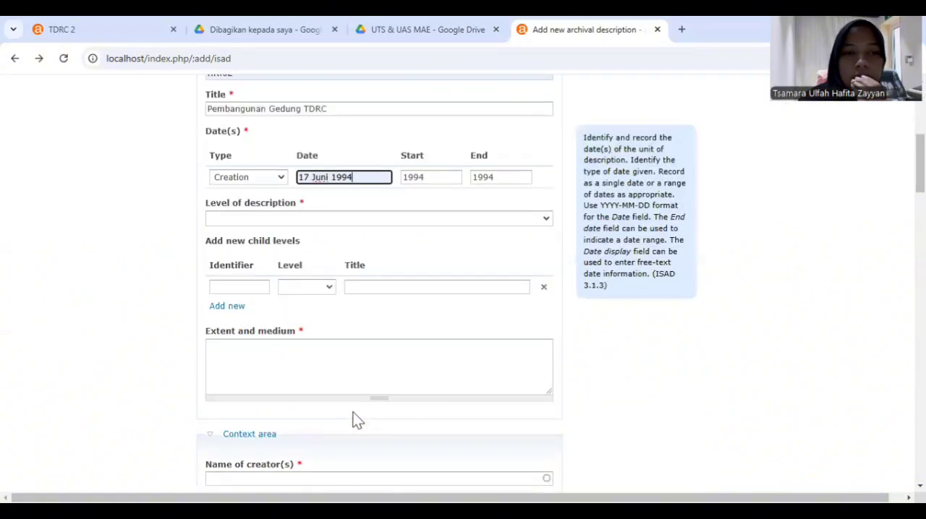
pyautogui.click(314, 219)
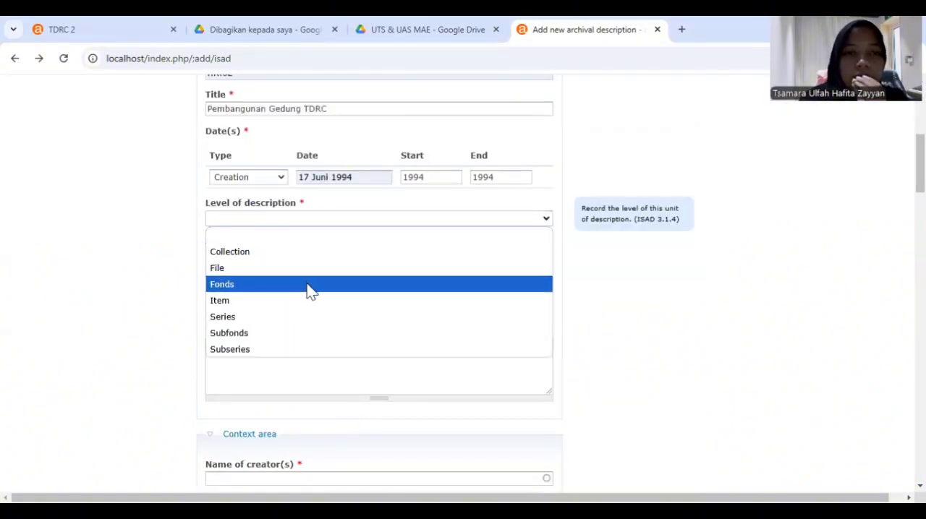
pyautogui.click(307, 289)
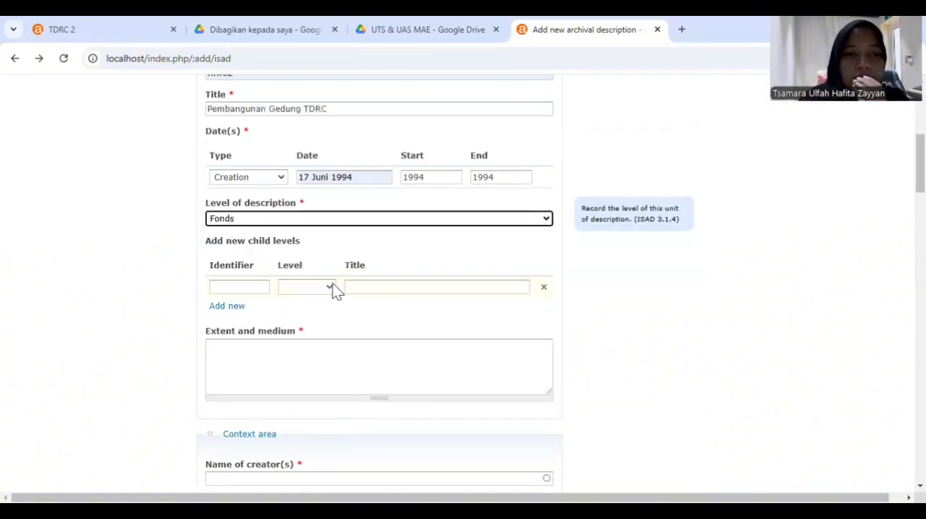
pyautogui.click(287, 351)
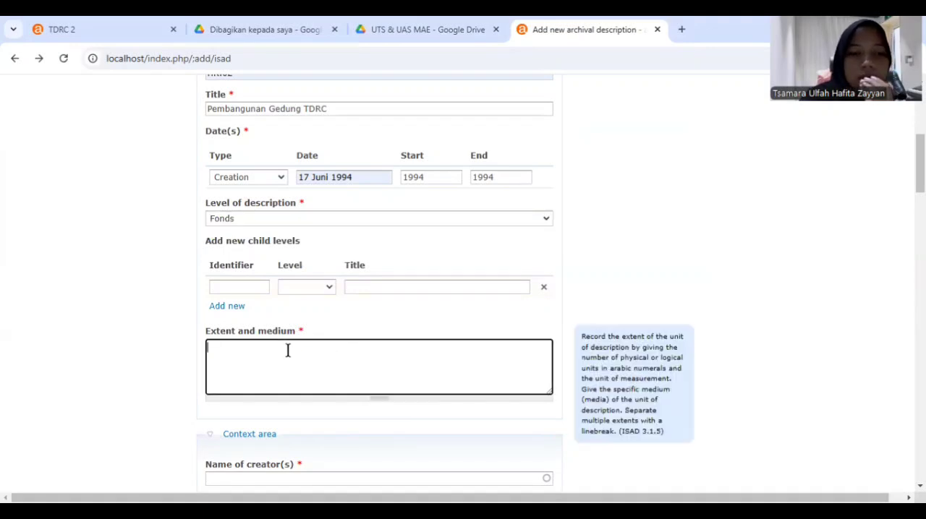
pyautogui.write('3 Lembar')
# Try to enter Unit Kearsipan as the name of creator in the Context area
pyautogui.scroll(-4, 275, 222)
pyautogui.click(275, 223)
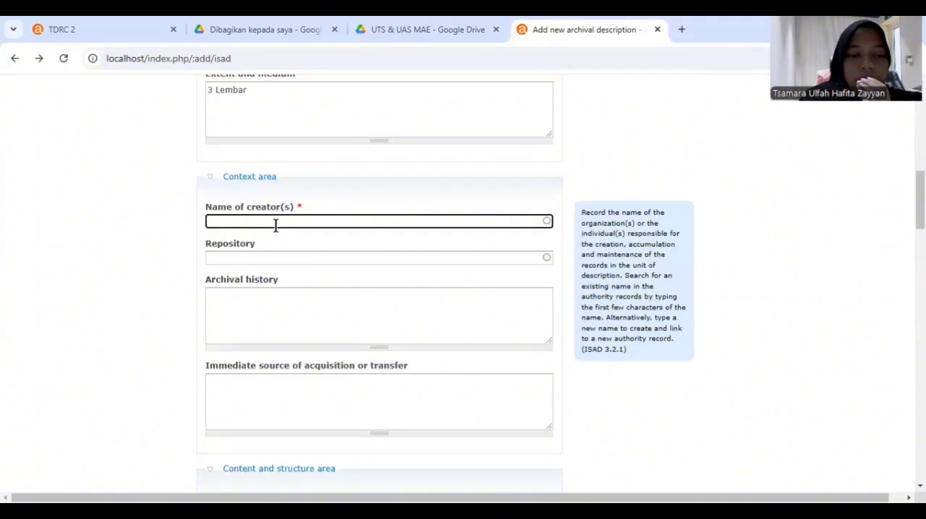
pyautogui.write('U')
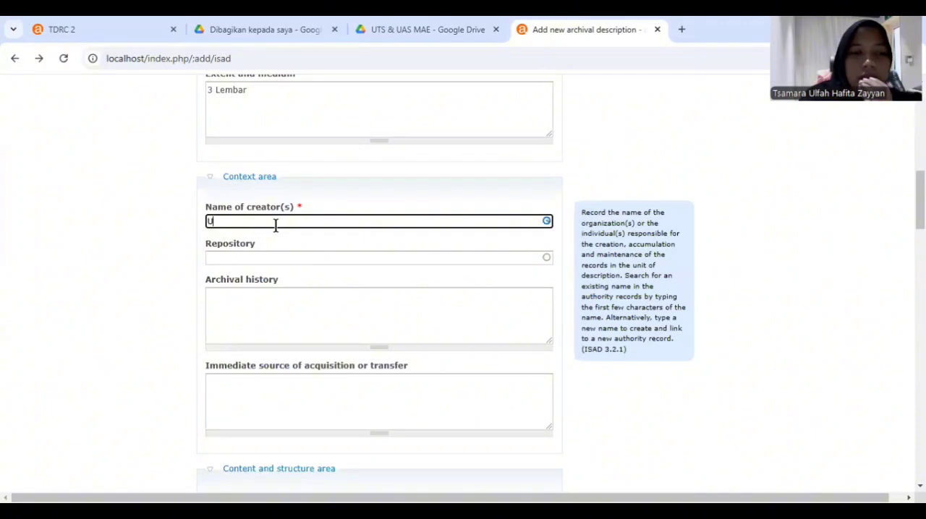
pyautogui.write('noi')
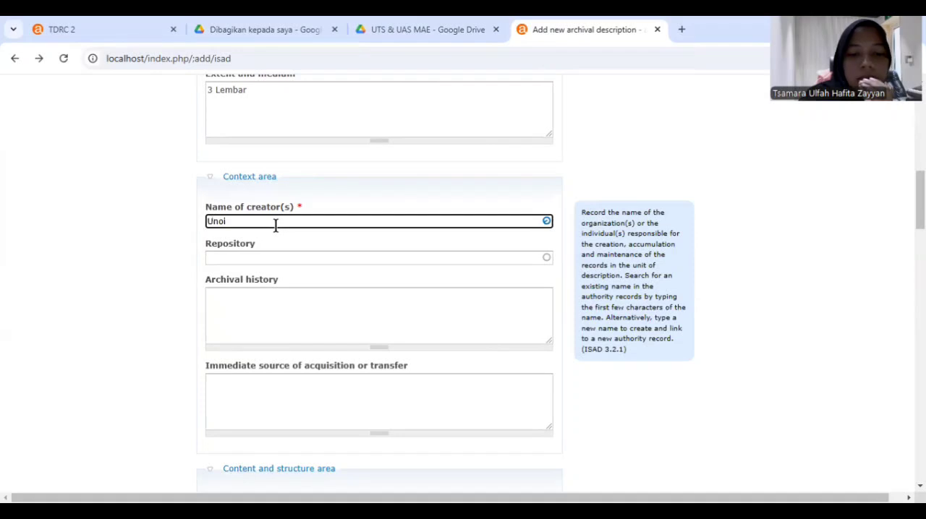
pyautogui.press('BackSpace')
pyautogui.press('BackSpace')
pyautogui.write('it Kearsipan')
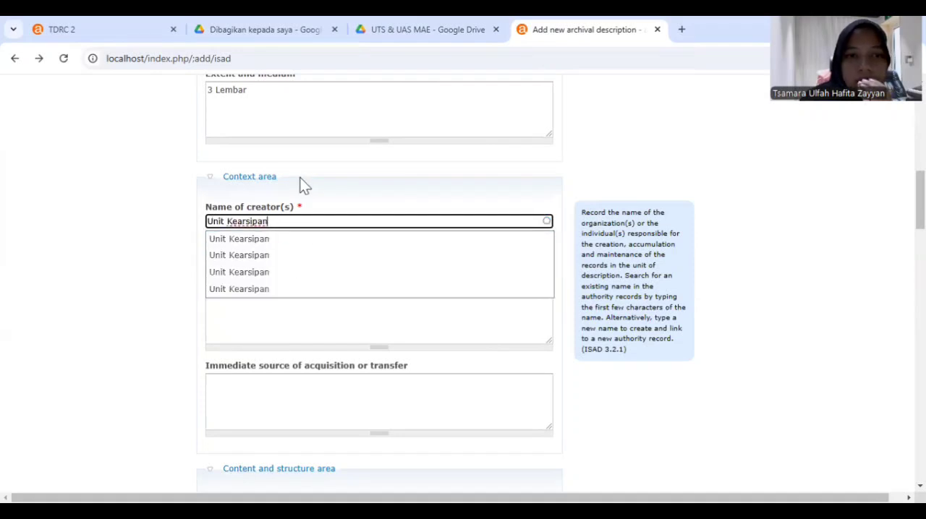
pyautogui.click(185, 254)
# Link the existing authority record Unit Kearsipan as the creator of the archival description
pyautogui.click(282, 221)
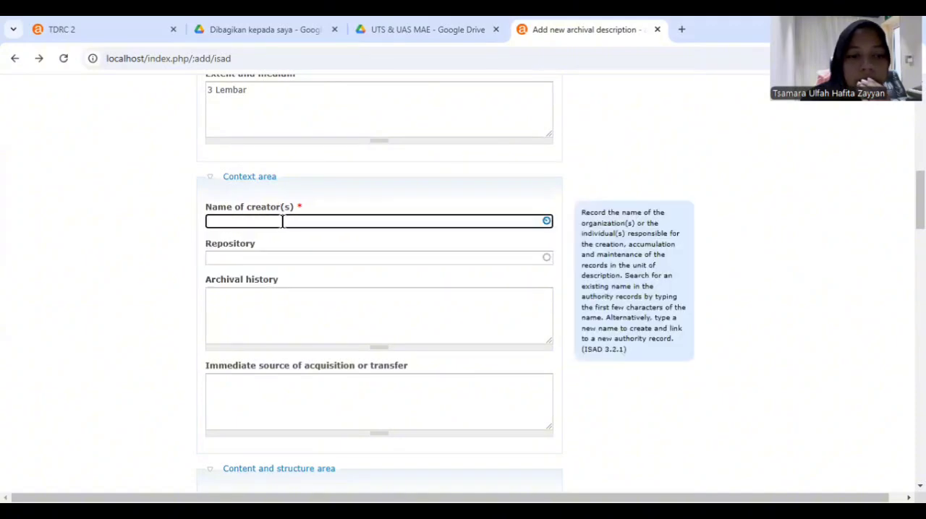
pyautogui.write('Unit Kear')
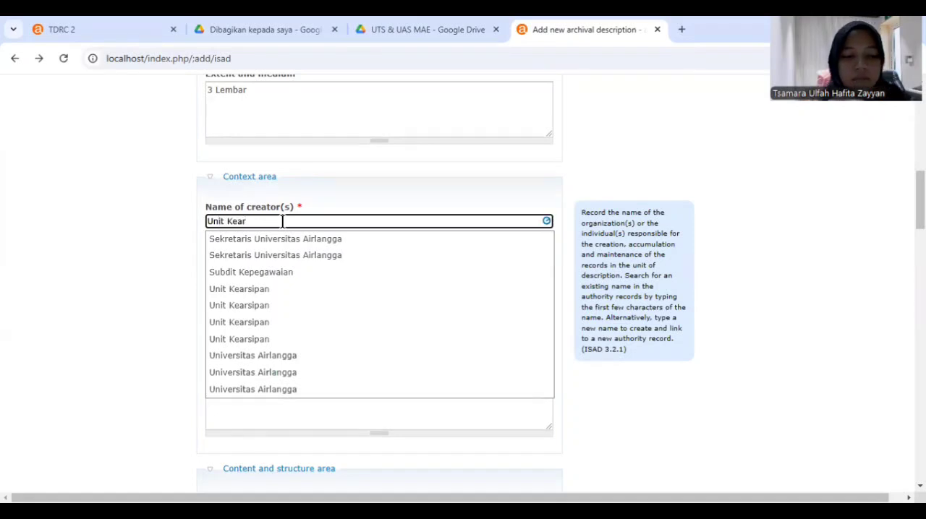
pyautogui.write('s')
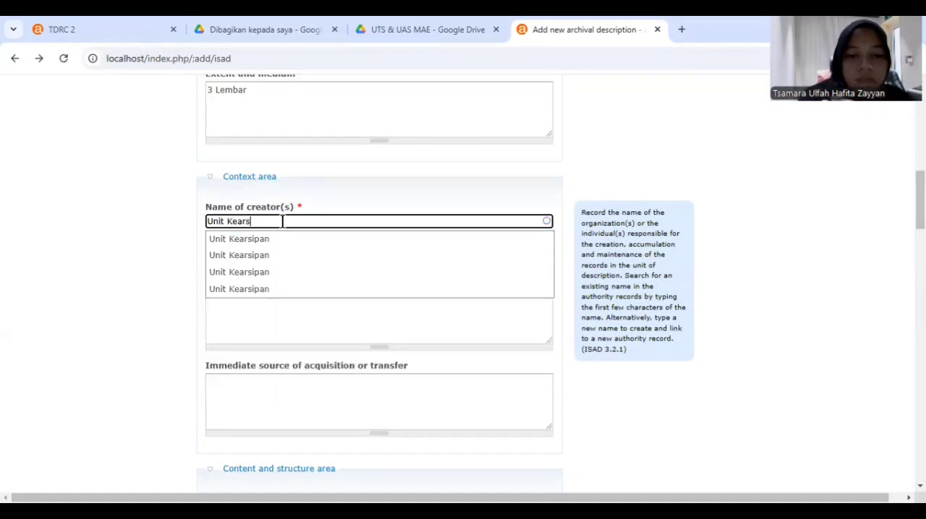
pyautogui.write('ip')
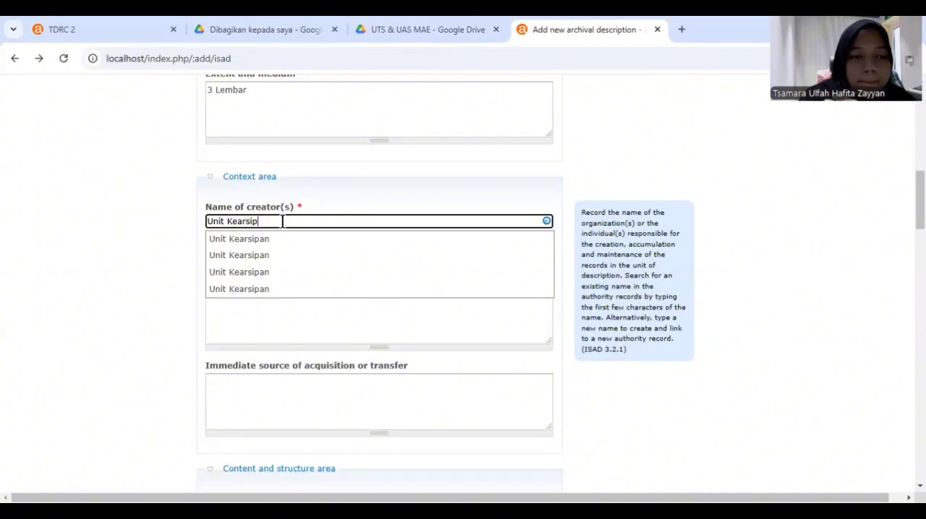
pyautogui.press('Down')
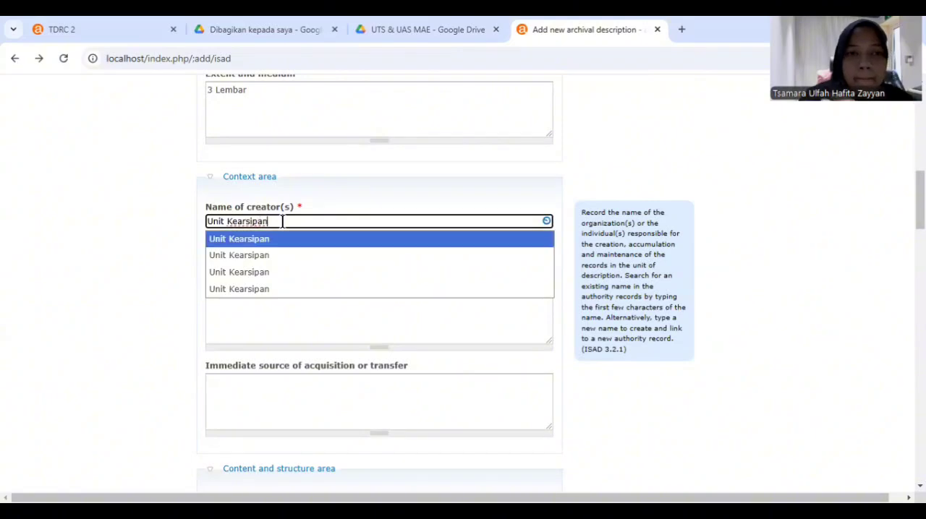
pyautogui.click(332, 242)
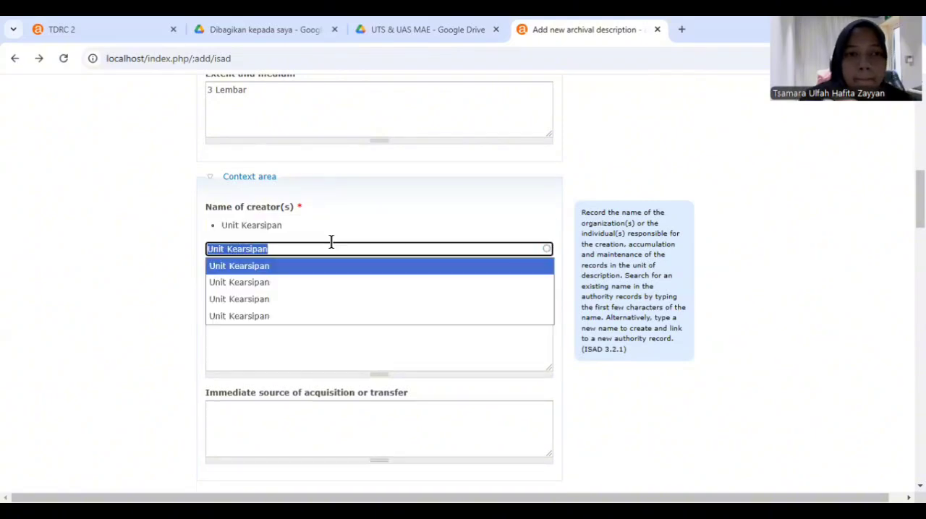
pyautogui.click(202, 348)
# Set the repository to the existing archival institution Universitas Airlangga
pyautogui.click(247, 285)
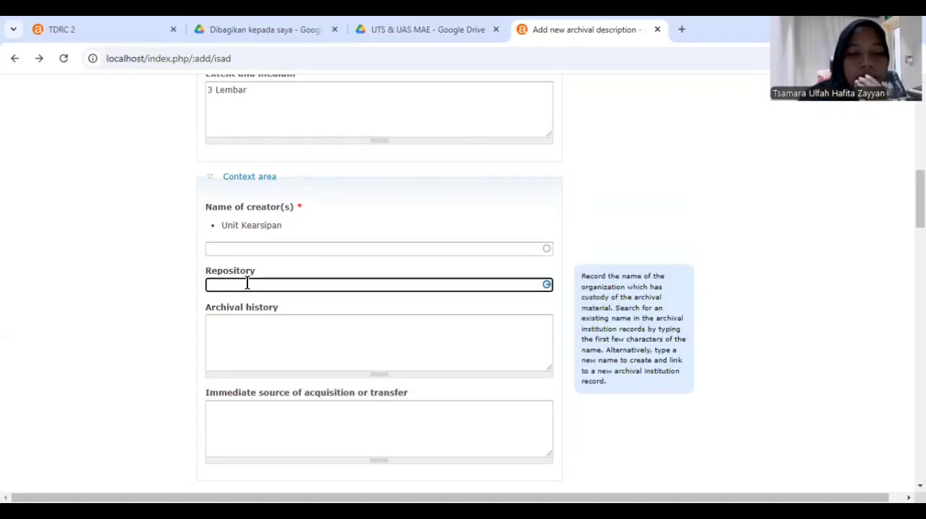
pyautogui.write('Universitas')
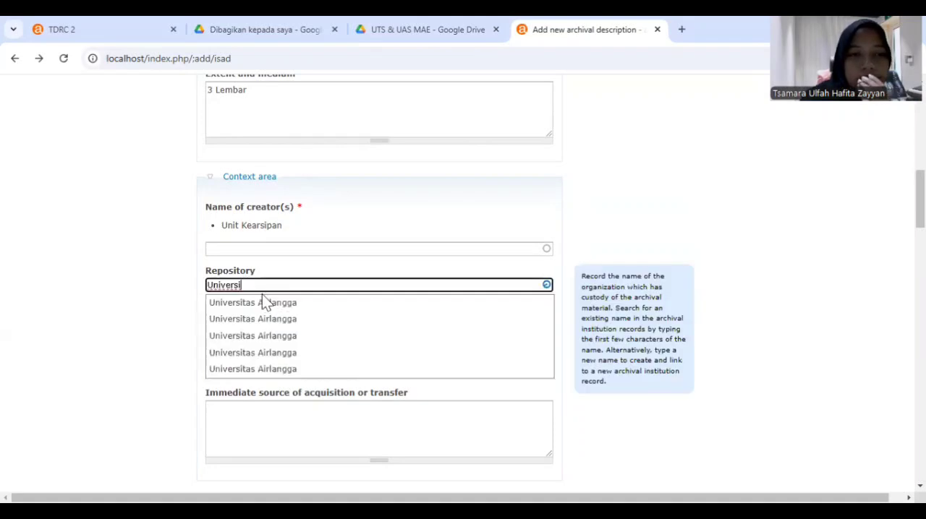
pyautogui.click(270, 305)
pyautogui.click(292, 311)
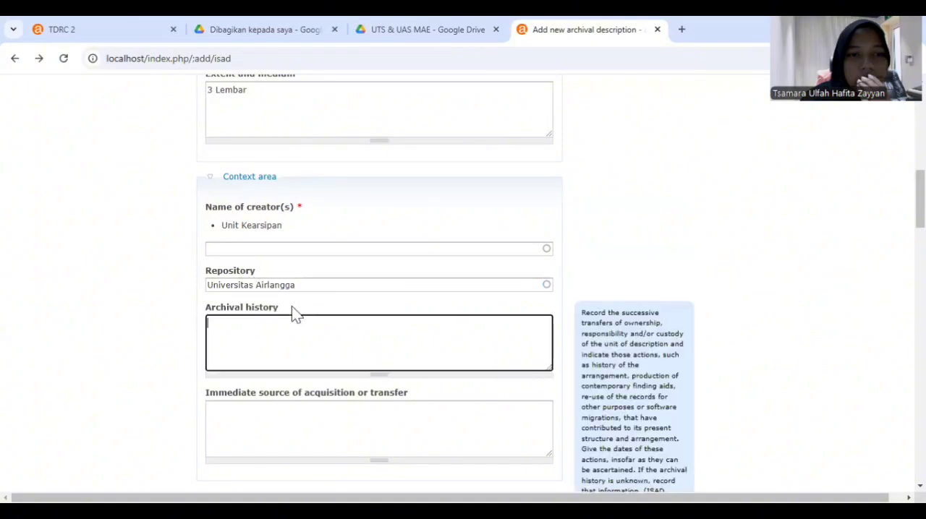
# Paste the copied rector's decree summary about appointing the Tropical Disease Research Center (TDRC) managers into Scope and content
pyautogui.scroll(-3, 292, 306)
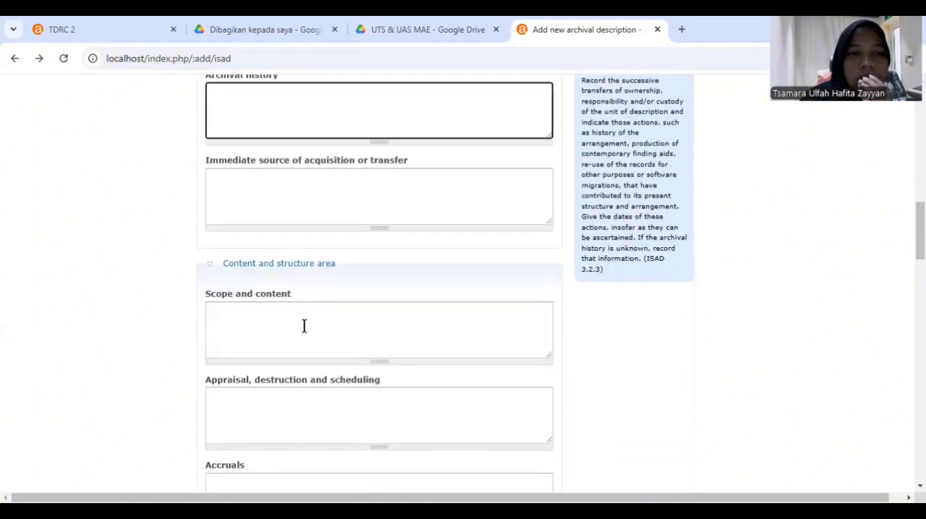
pyautogui.click(292, 324)
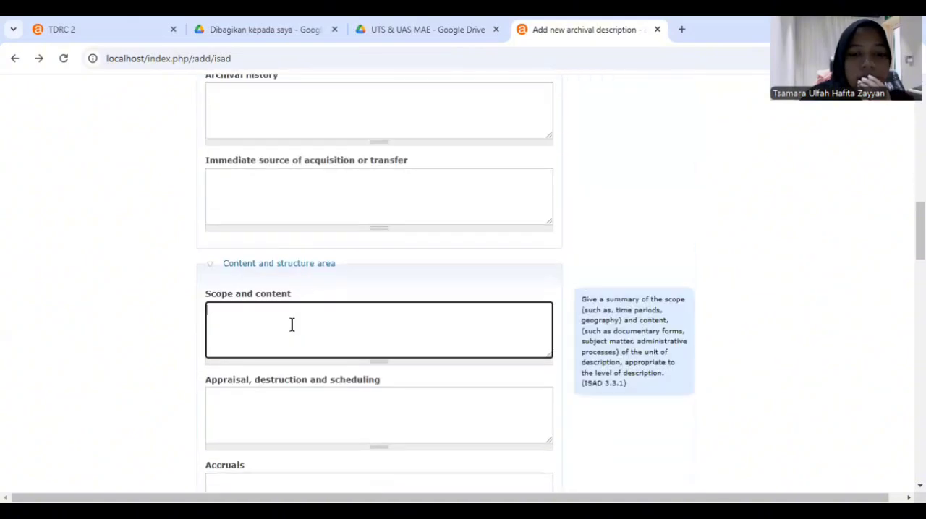
pyautogui.write('Surat Keputusan Rektor Universitas Airlangga No.4748/PT03.H/N/1994 Tanggal 17 Juni 1994 Tentang Pengangkatan Pihak Pengelola dan Pelaksana Tropical Disease Research Center (TDRC) di Universitas Airlangga')
# Add Indonesian as the language of material in the Conditions of access and use area
pyautogui.scroll(-1, 292, 325)
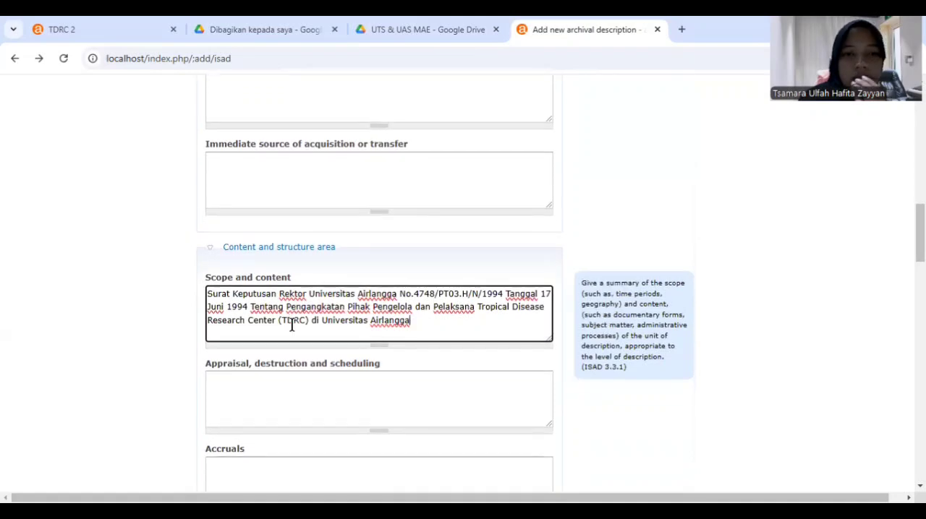
pyautogui.scroll(-1, 292, 325)
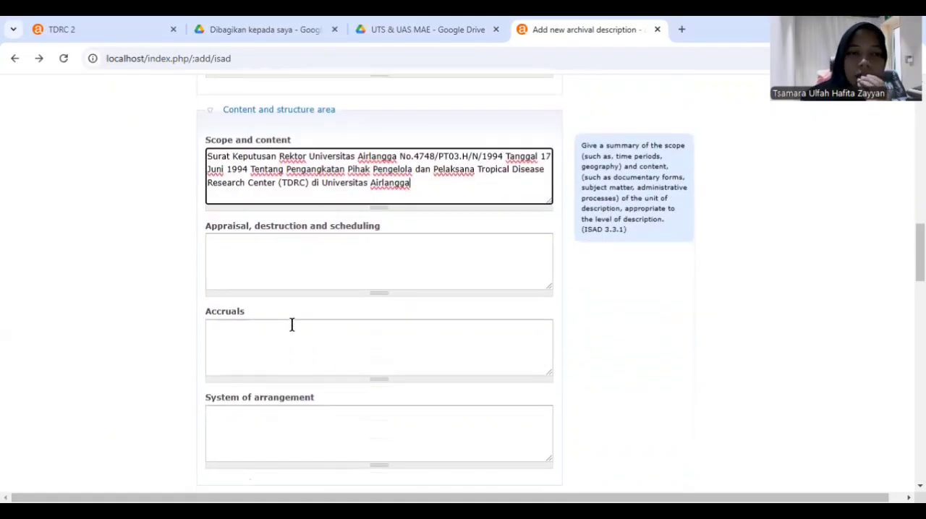
pyautogui.scroll(-2, 292, 325)
pyautogui.scroll(-1, 292, 325)
pyautogui.scroll(-1, 291, 325)
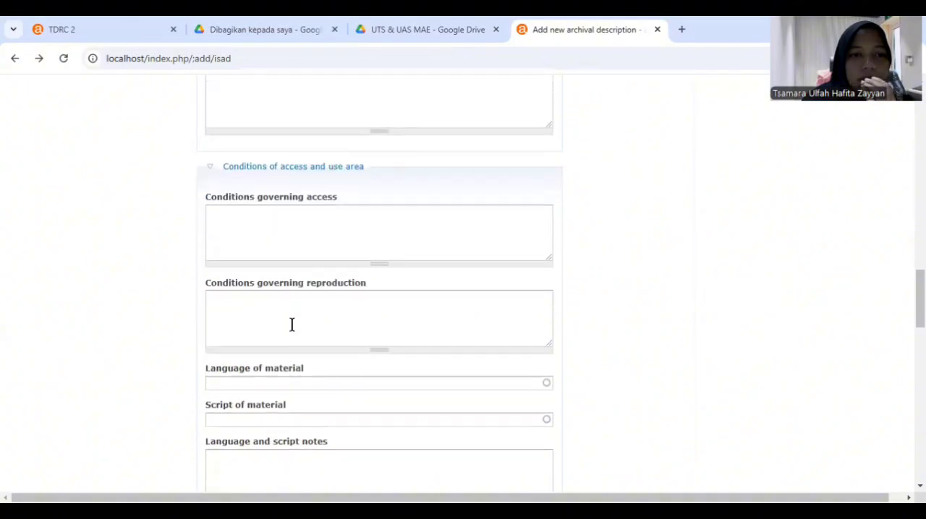
pyautogui.scroll(-1, 291, 323)
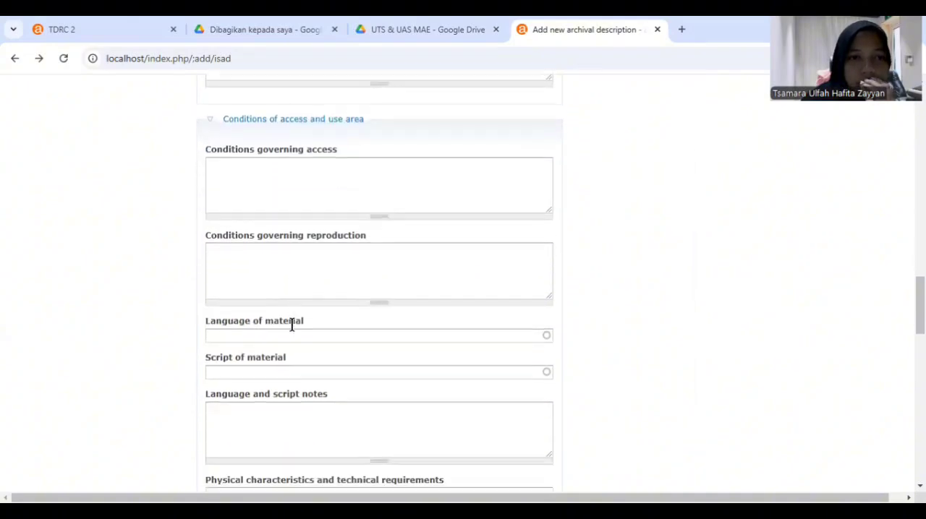
pyautogui.click(275, 334)
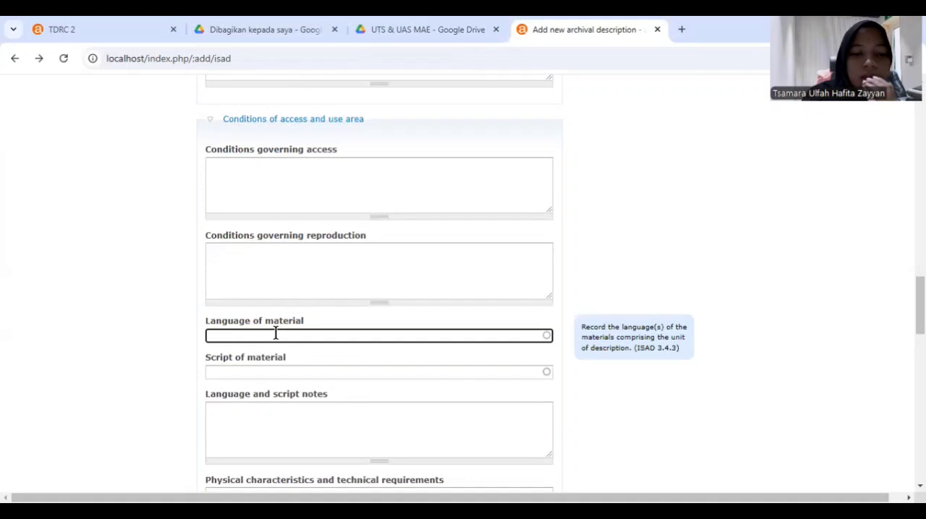
pyautogui.write('Indonesia')
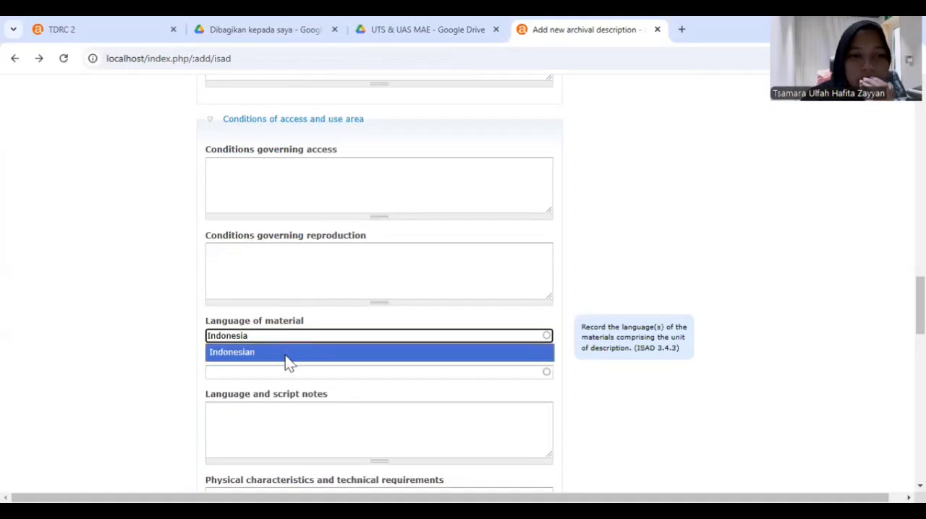
pyautogui.click(285, 354)
# Set the status to Final and the level of detail to Full in the Description control area
pyautogui.scroll(-10, 339, 362)
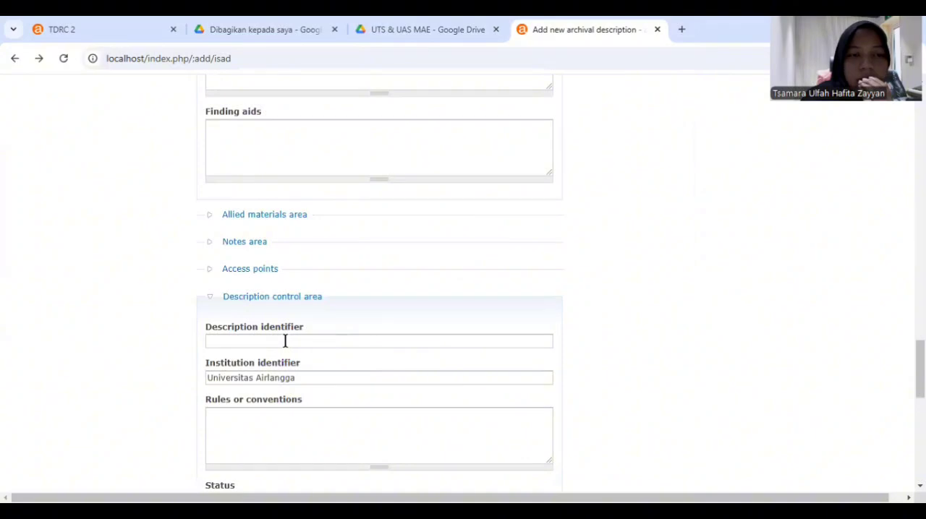
pyautogui.click(285, 341)
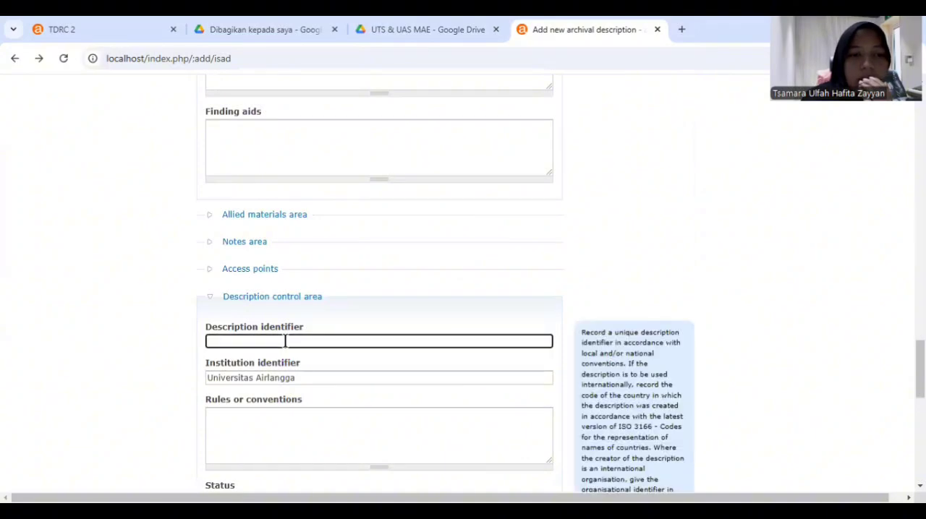
pyautogui.click(321, 377)
pyautogui.scroll(-3, 322, 376)
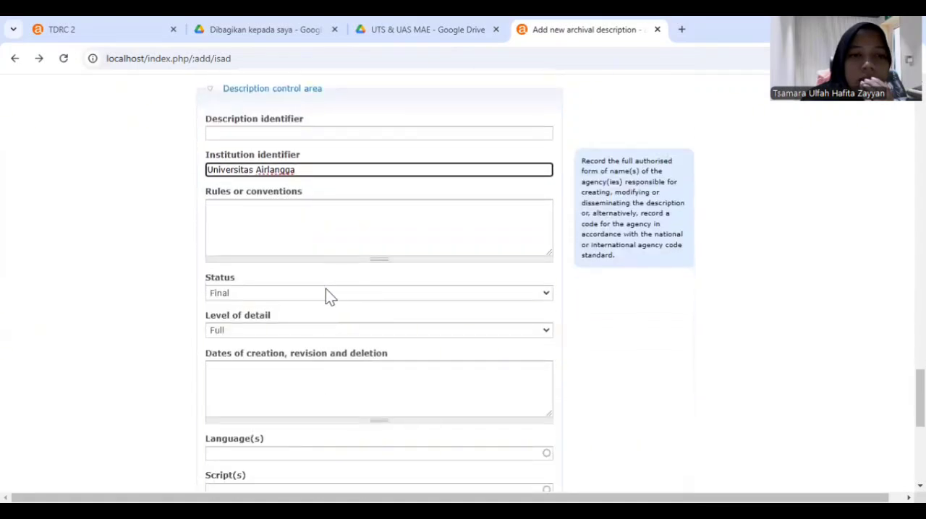
pyautogui.click(326, 289)
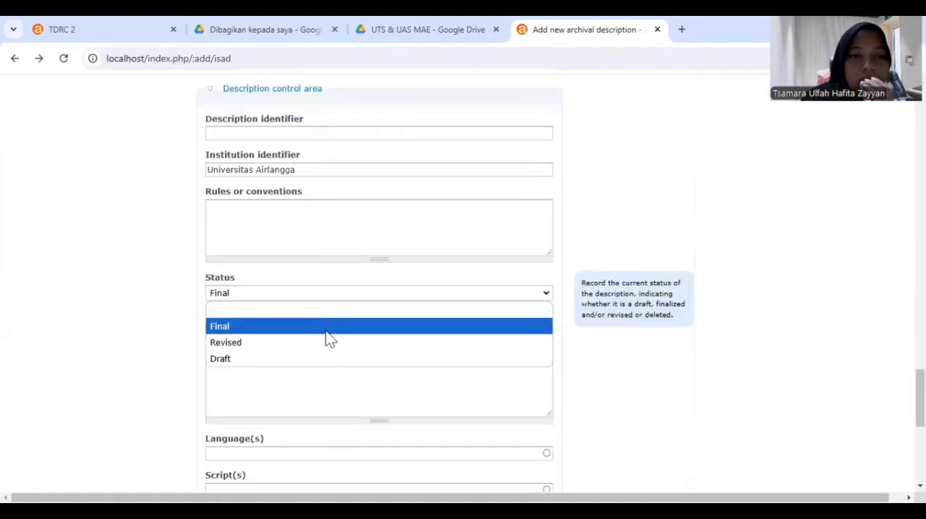
pyautogui.click(326, 331)
pyautogui.click(326, 330)
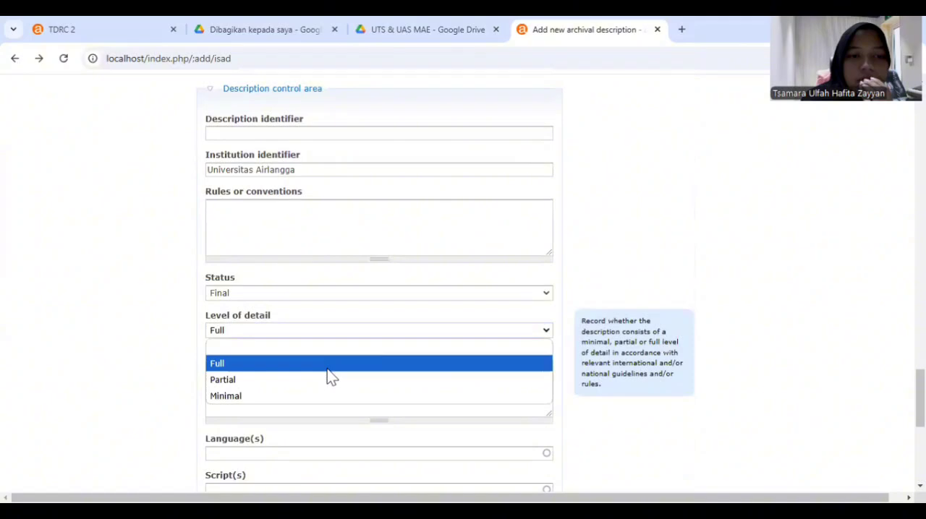
pyautogui.click(327, 369)
# Add Indonesian as the language of the description in the Description control area
pyautogui.scroll(-3, 327, 369)
pyautogui.click(285, 261)
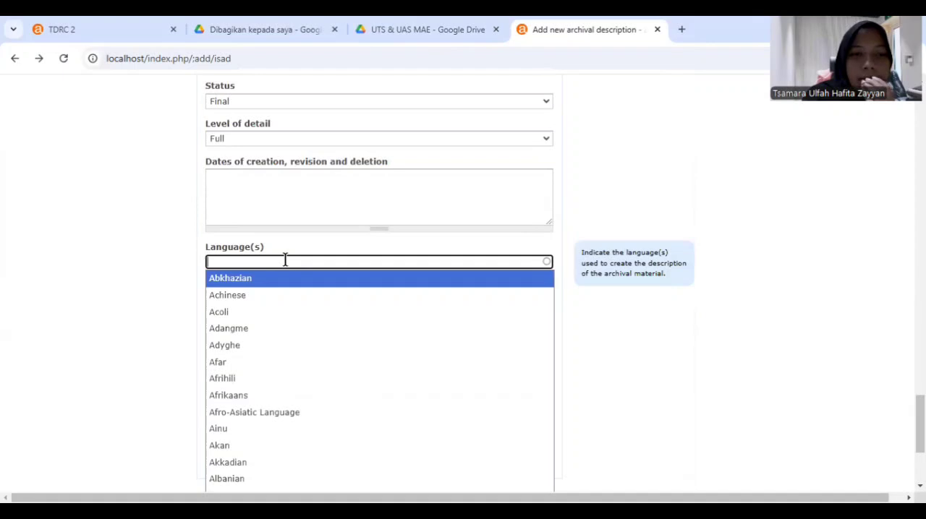
pyautogui.write('Indonesia')
pyautogui.click(300, 281)
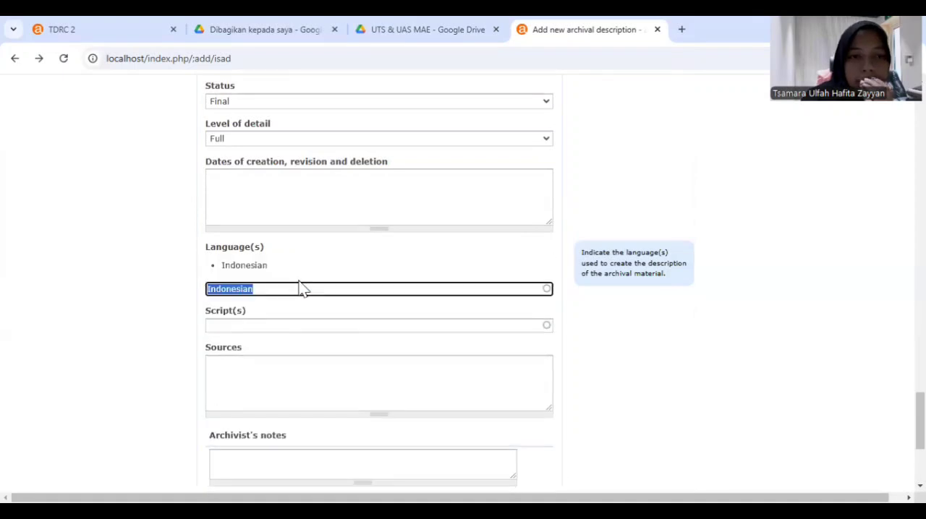
# Set the publication status to Published and create the archival description
pyautogui.scroll(-2, 313, 338)
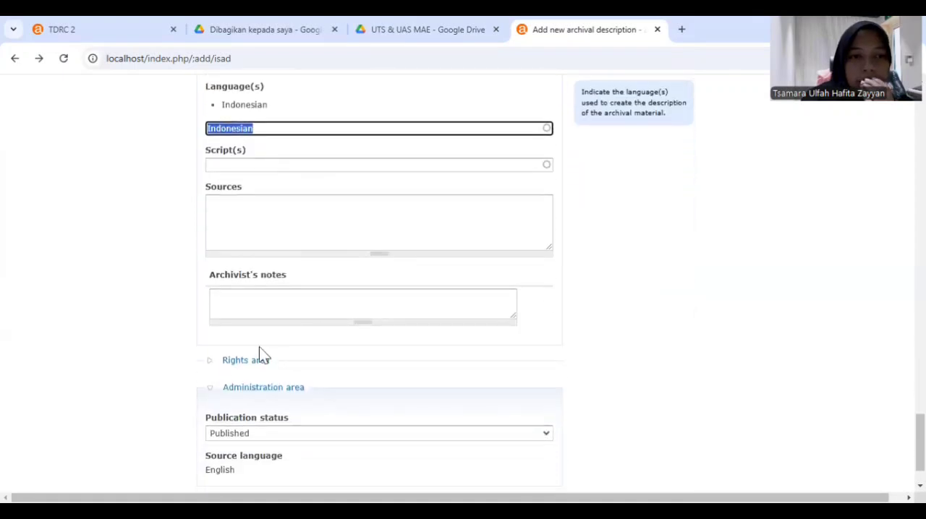
pyautogui.scroll(-1, 244, 345)
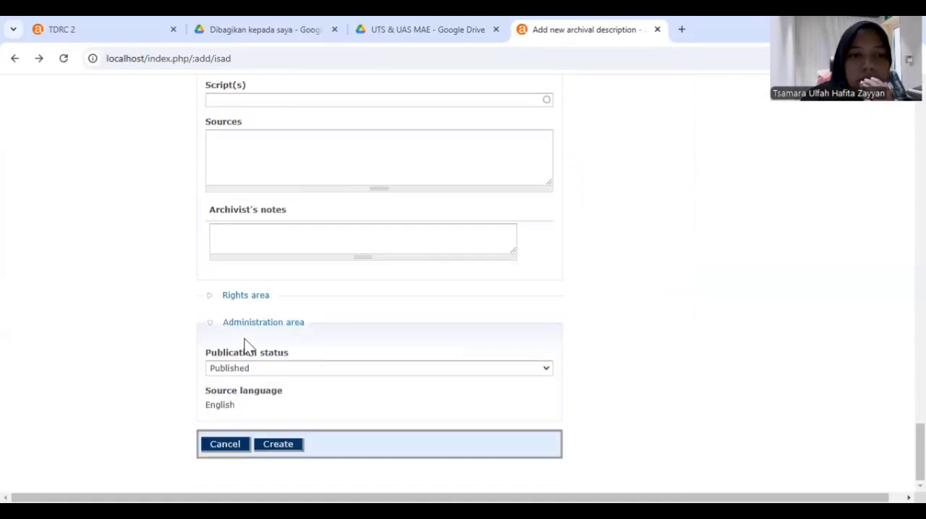
pyautogui.click(298, 369)
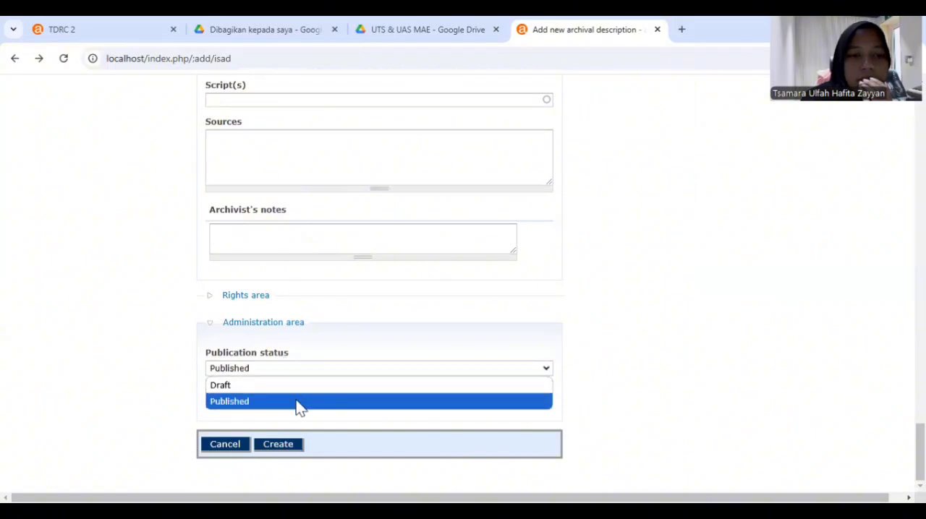
pyautogui.click(300, 404)
pyautogui.click(290, 446)
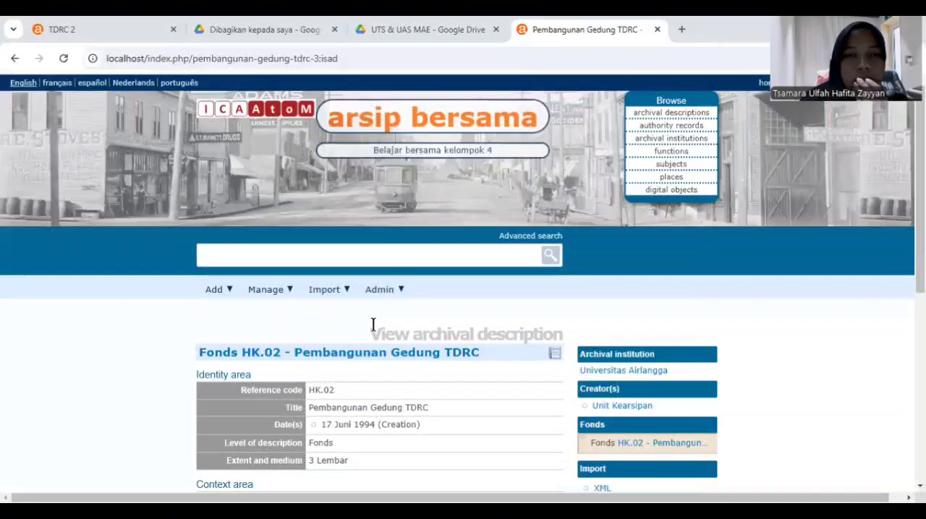
# Link the file TDRC 2.pdf from Downloads as a digital object to the HK.02 Pembangunan Gedung TDRC fonds
pyautogui.scroll(-1, 372, 325)
pyautogui.scroll(-3, 373, 325)
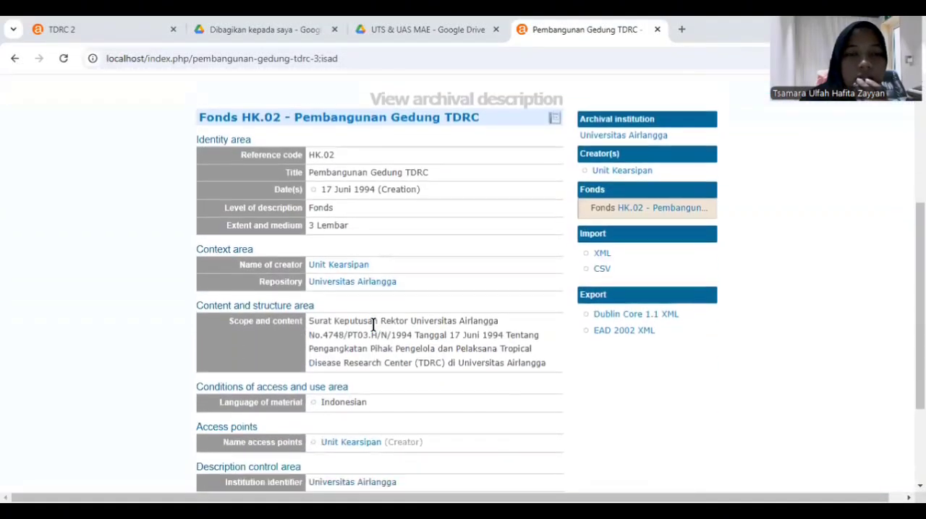
pyautogui.scroll(-2, 373, 324)
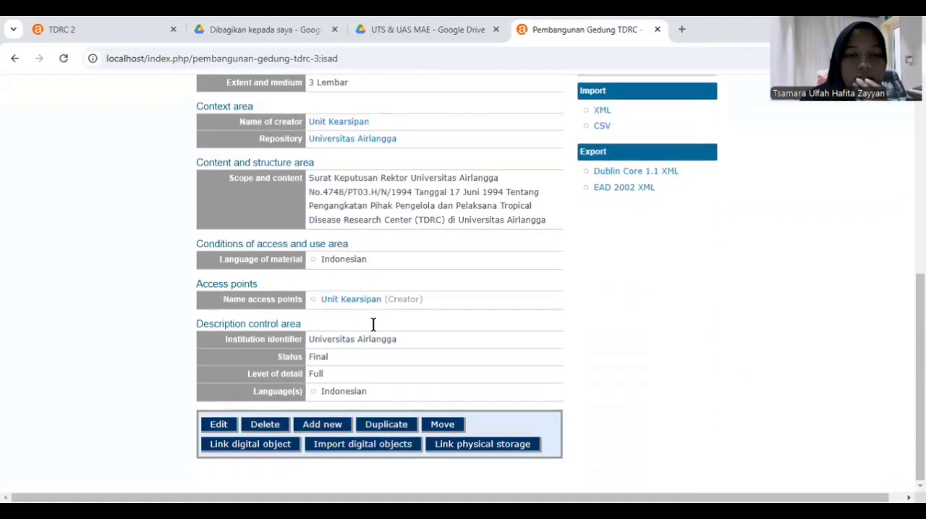
pyautogui.click(233, 450)
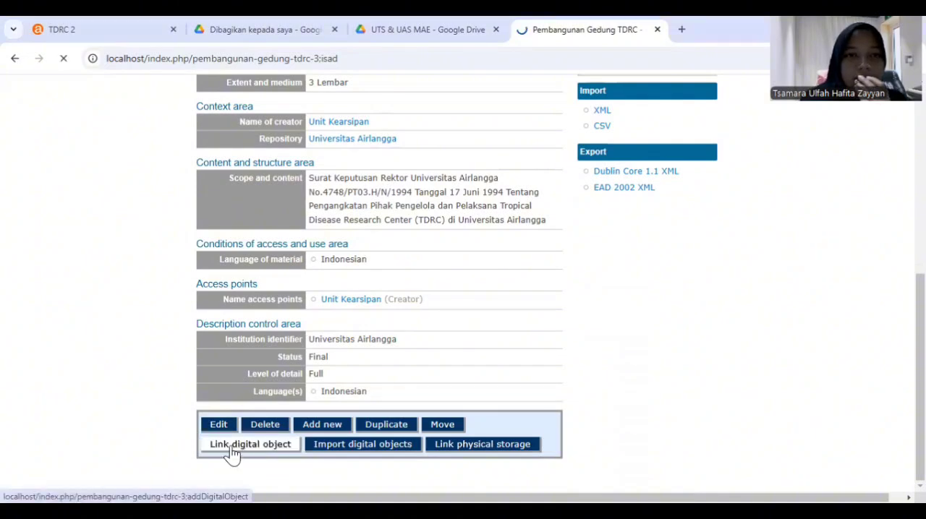
pyautogui.scroll(-1, 351, 369)
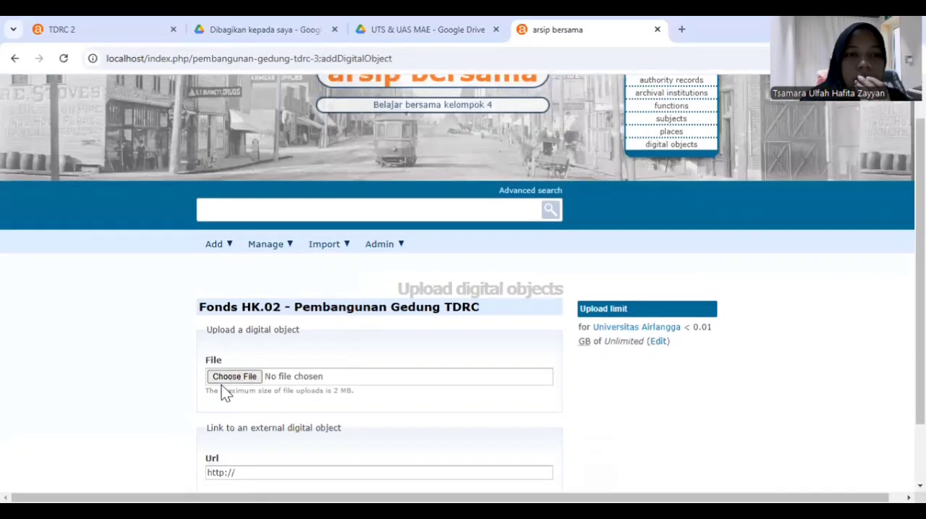
pyautogui.click(220, 378)
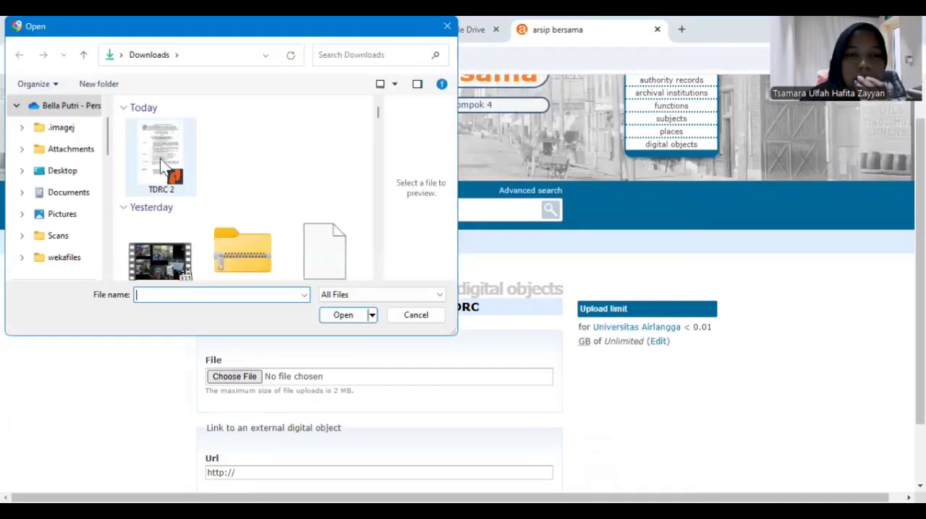
pyautogui.click(164, 165)
pyautogui.click(352, 321)
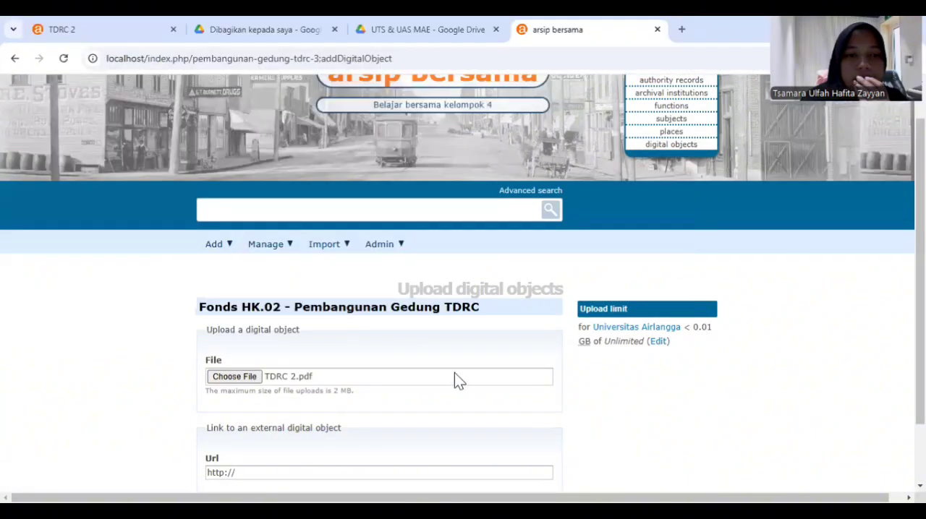
pyautogui.scroll(-1, 454, 375)
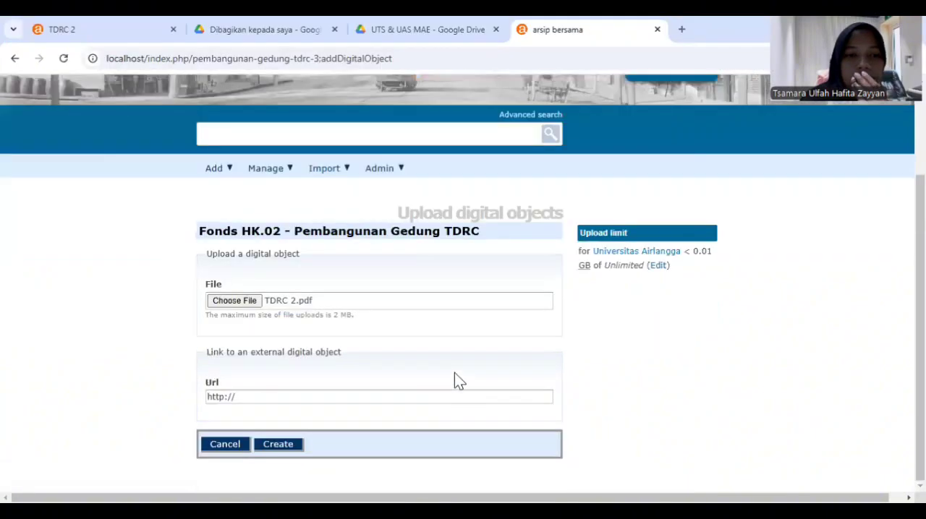
pyautogui.click(278, 445)
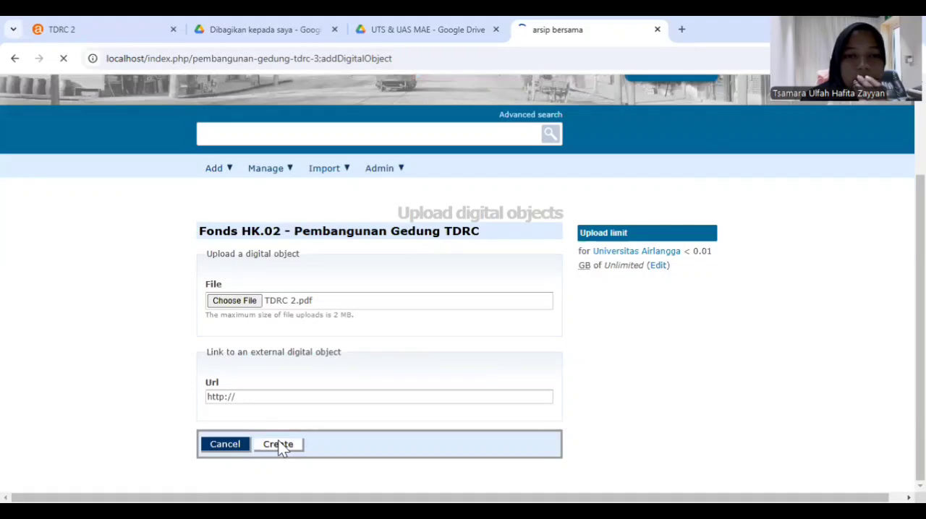
# Review the HK.02 description and its digital object metadata, and open the linked PDF from its preview image
pyautogui.scroll(-1, 281, 447)
pyautogui.scroll(-3, 280, 447)
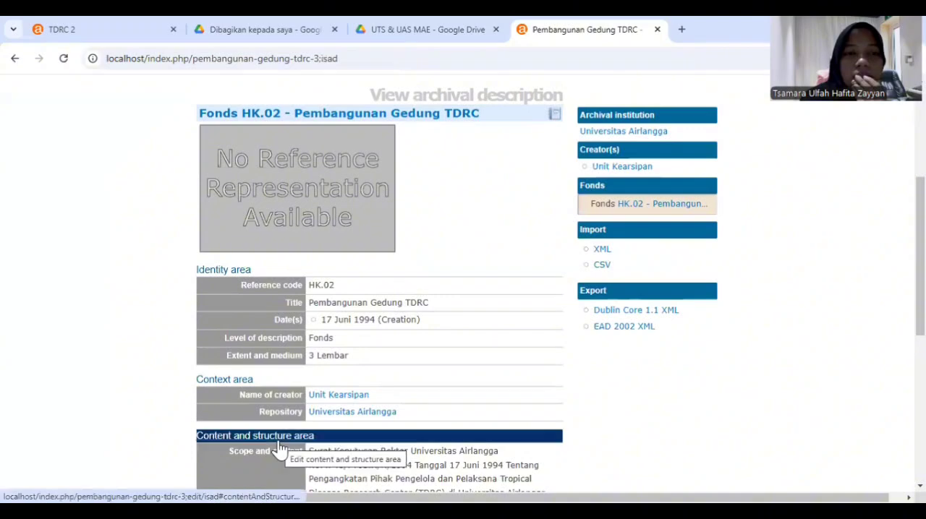
pyautogui.scroll(-3, 280, 448)
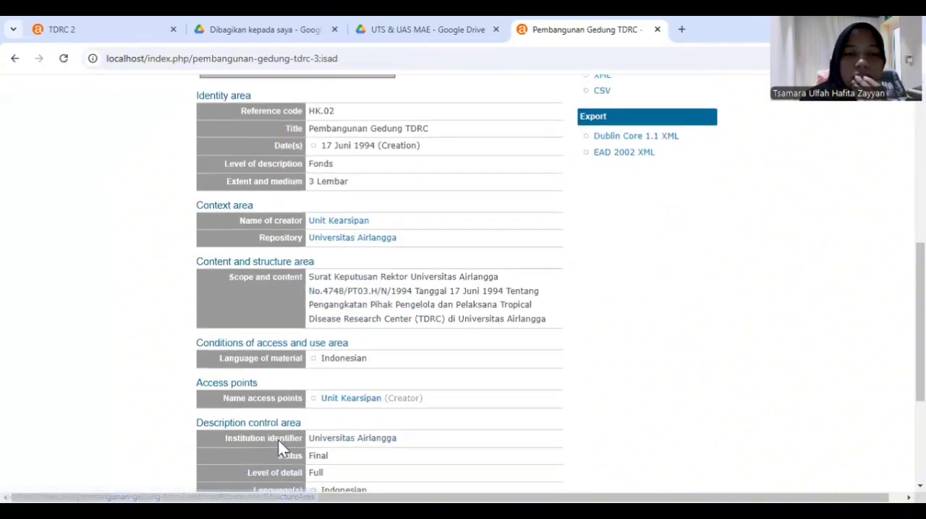
pyautogui.scroll(-3, 562, 352)
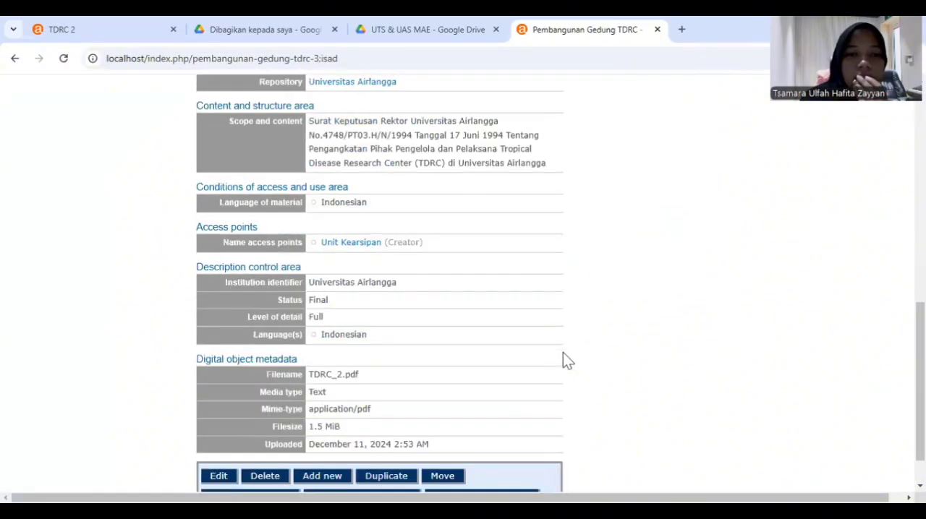
pyautogui.scroll(6, 563, 353)
pyautogui.scroll(2, 563, 360)
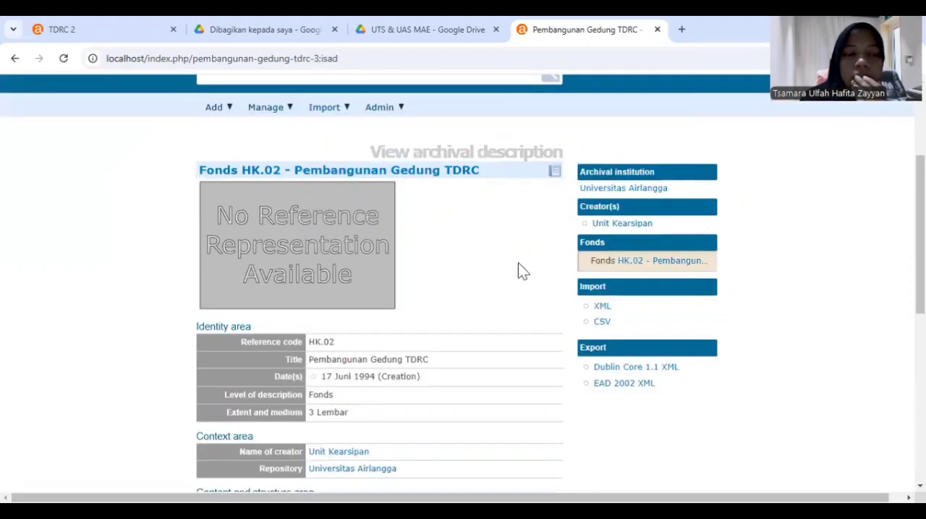
pyautogui.click(297, 251)
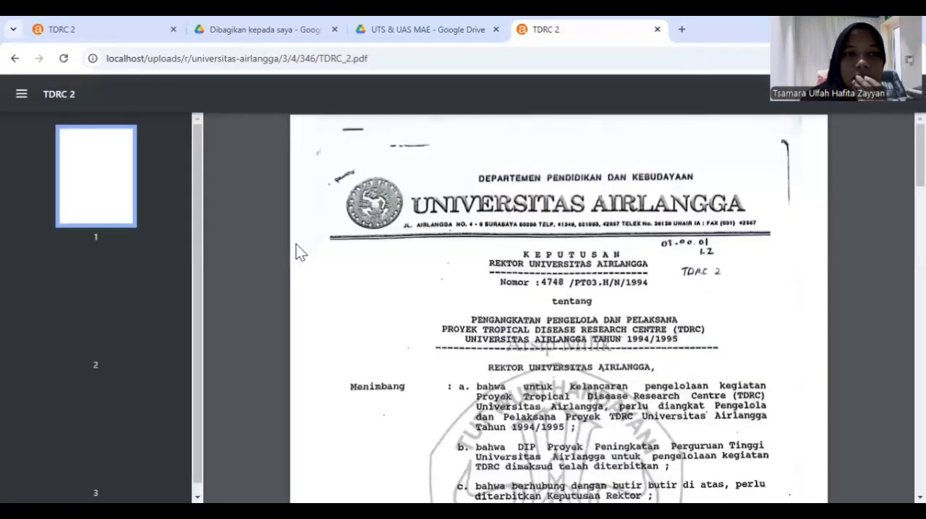
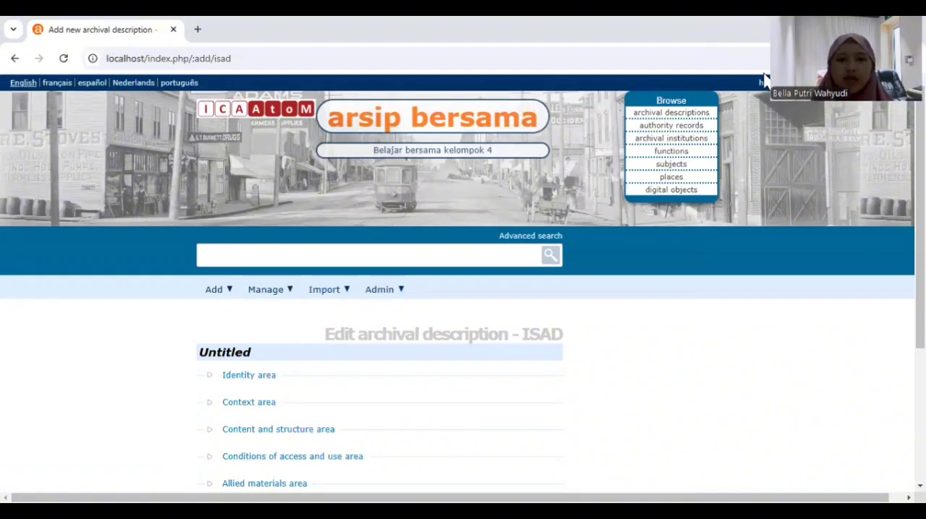
# Expand the Identity area and set the archival description's identifier to KP.12.00
pyautogui.scroll(-2, 471, 183)
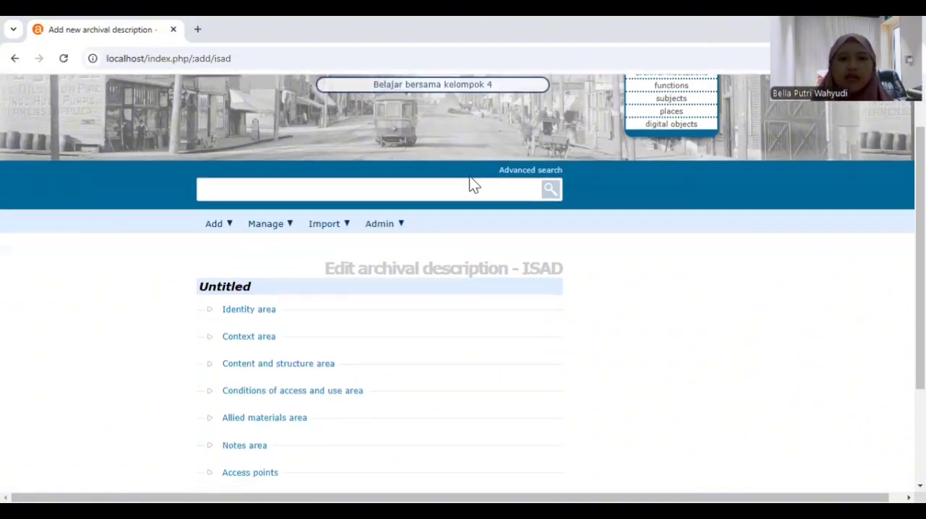
pyautogui.click(259, 317)
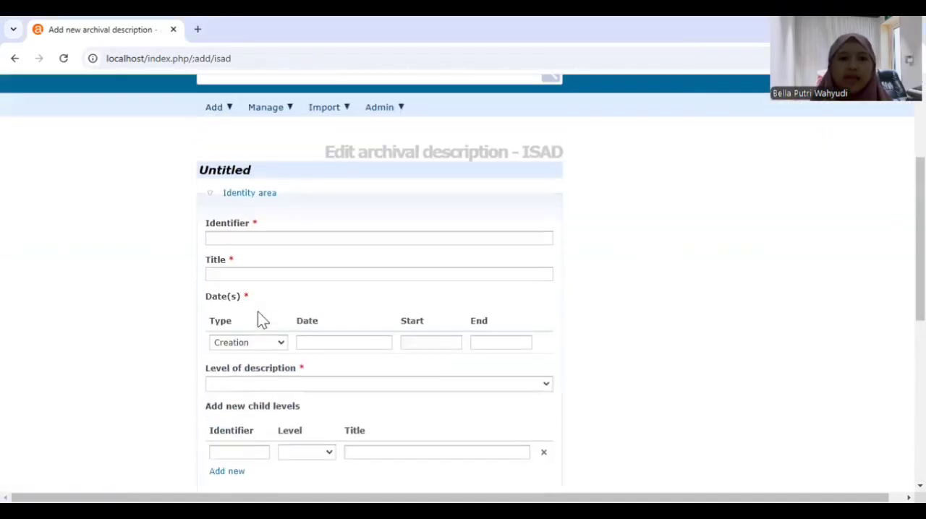
pyautogui.click(276, 238)
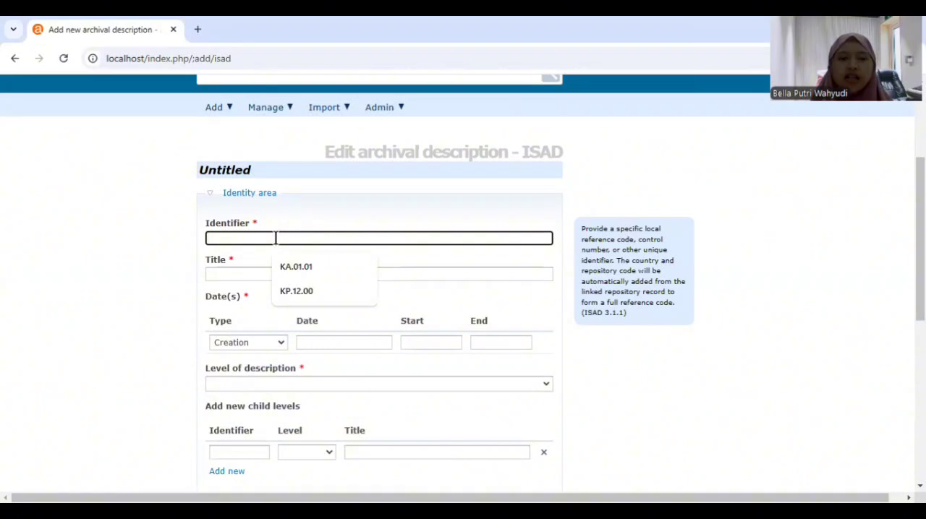
pyautogui.click(327, 292)
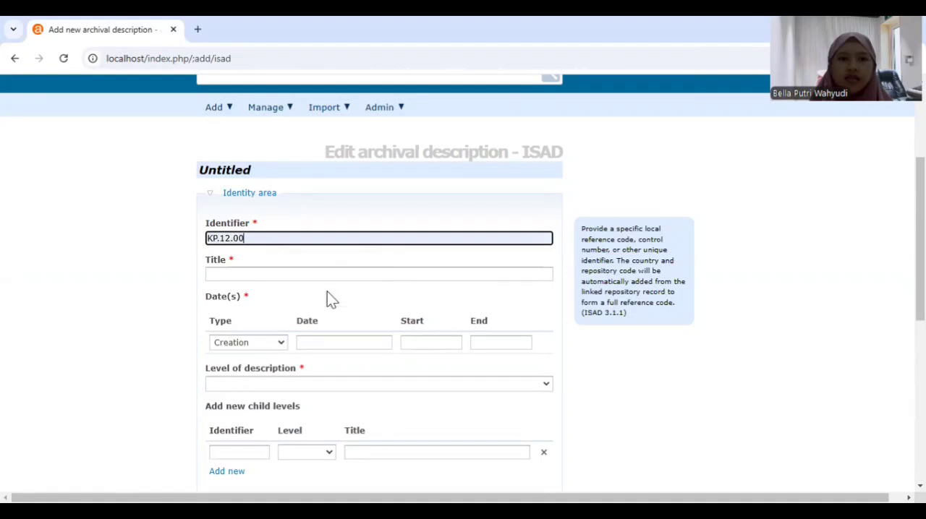
# Enter the title "Alur isolasi mandiri Covid-19 Universitas Airlangga" for the archival description
pyautogui.click(290, 271)
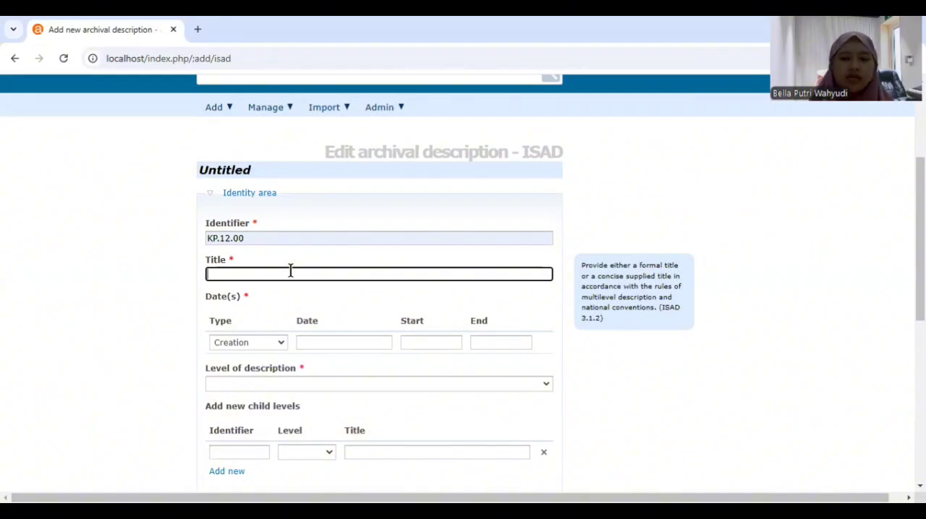
pyautogui.write('Alur isol')
pyautogui.write('asi mandiri Covid-19 Universitas Airlangga')
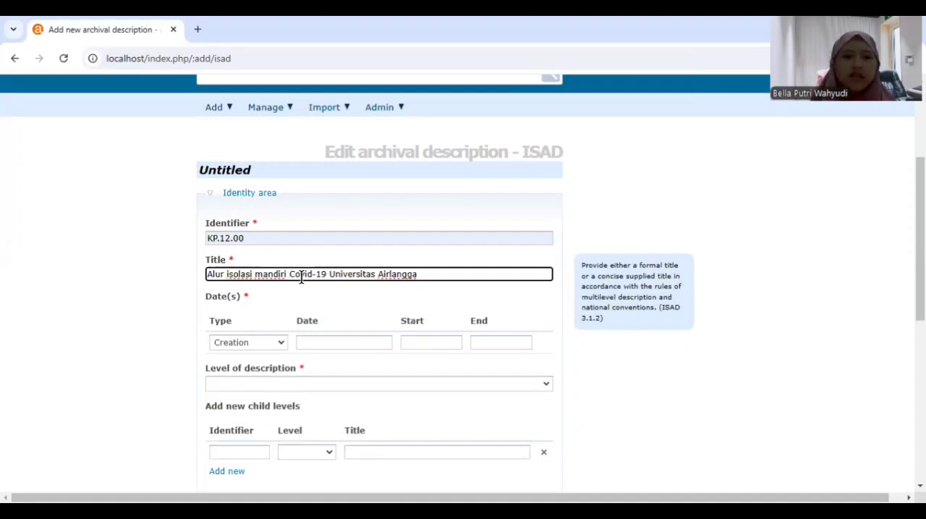
# Set the creation date to 10 Januari 2024 and the level of description to Fonds
pyautogui.scroll(-1, 280, 305)
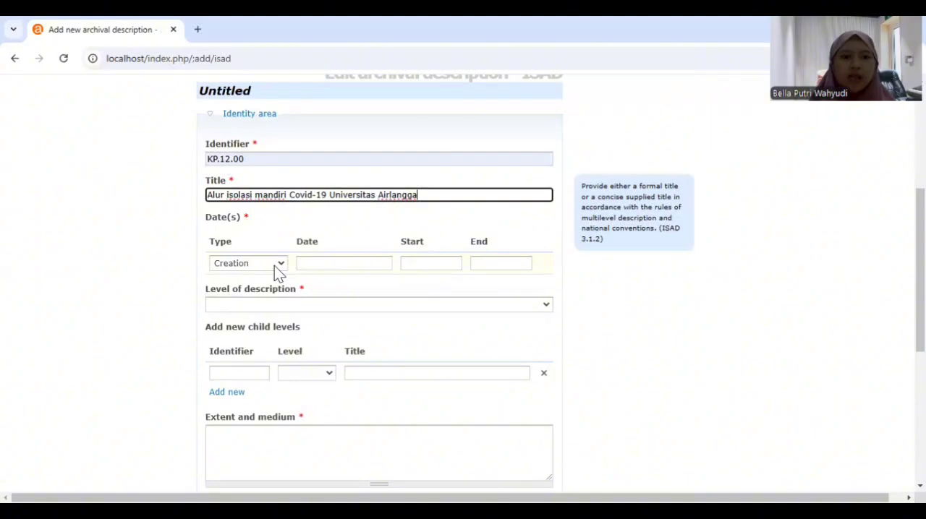
pyautogui.click(274, 266)
pyautogui.click(382, 264)
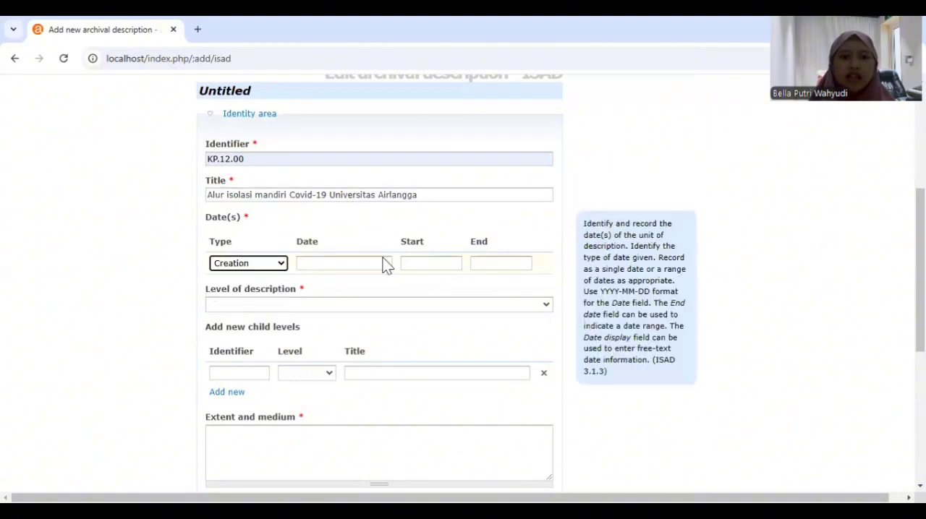
pyautogui.click(373, 265)
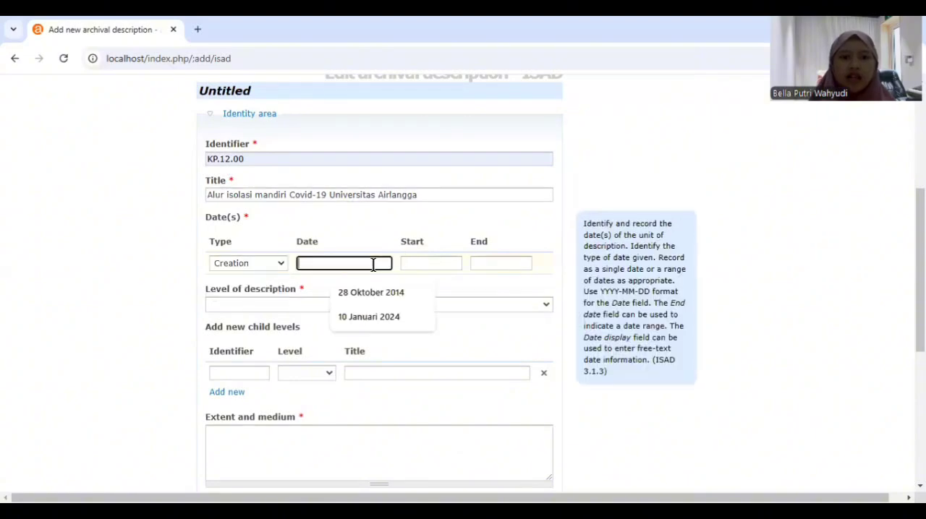
pyautogui.click(374, 318)
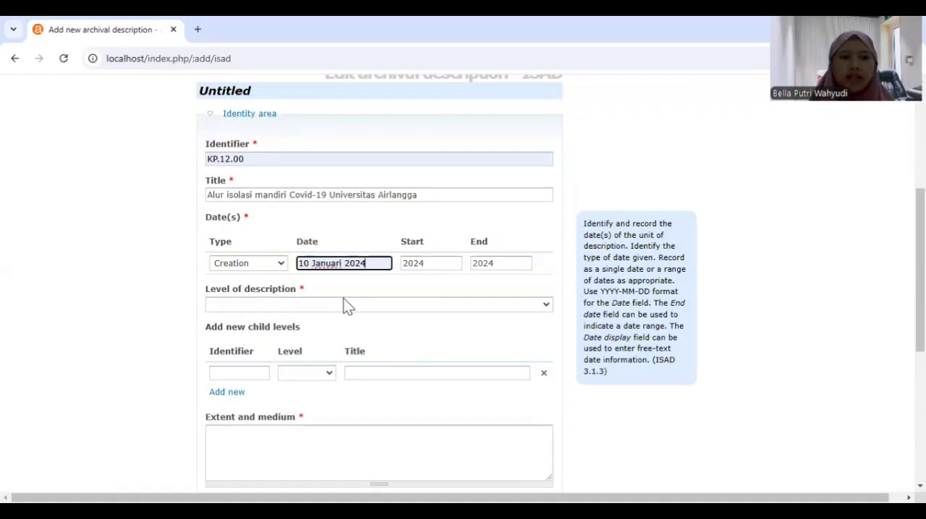
pyautogui.click(346, 306)
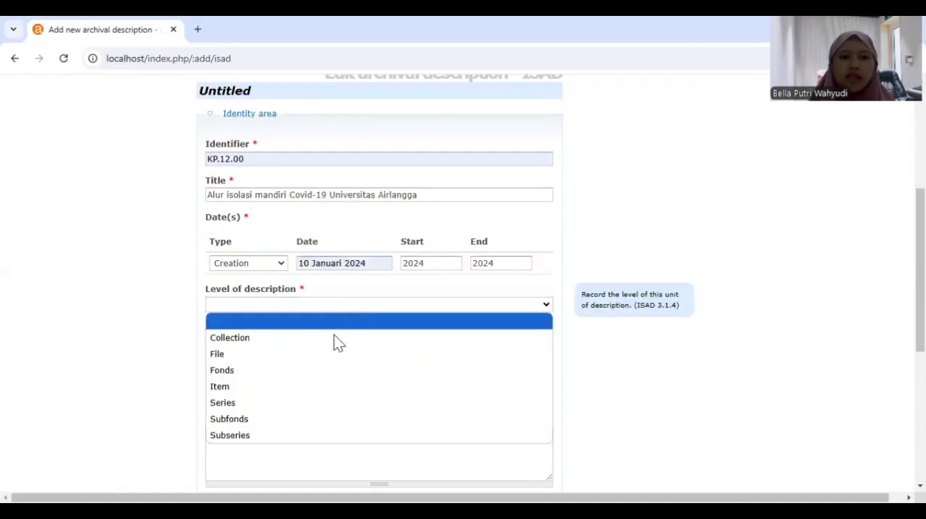
pyautogui.click(319, 372)
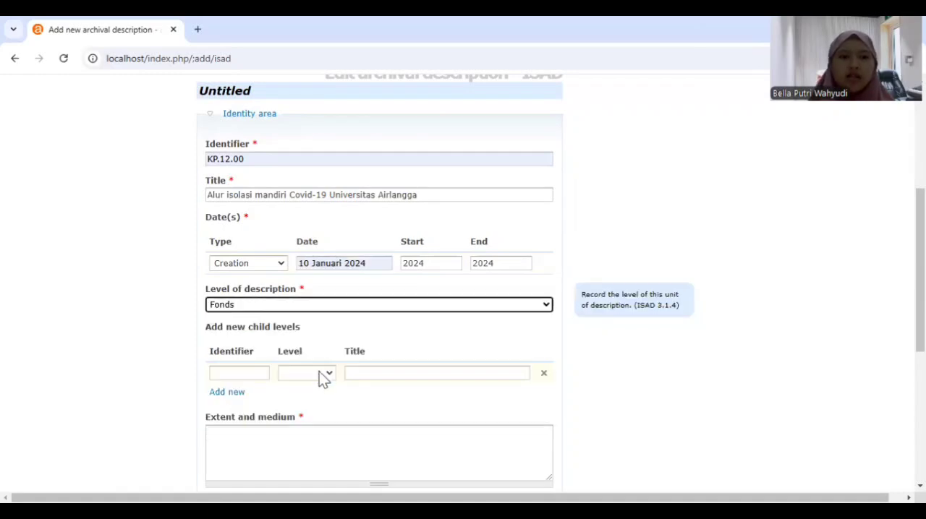
# Record the extent and medium as "1 video, 22.47 menit, 392 MB"
pyautogui.scroll(-3, 287, 362)
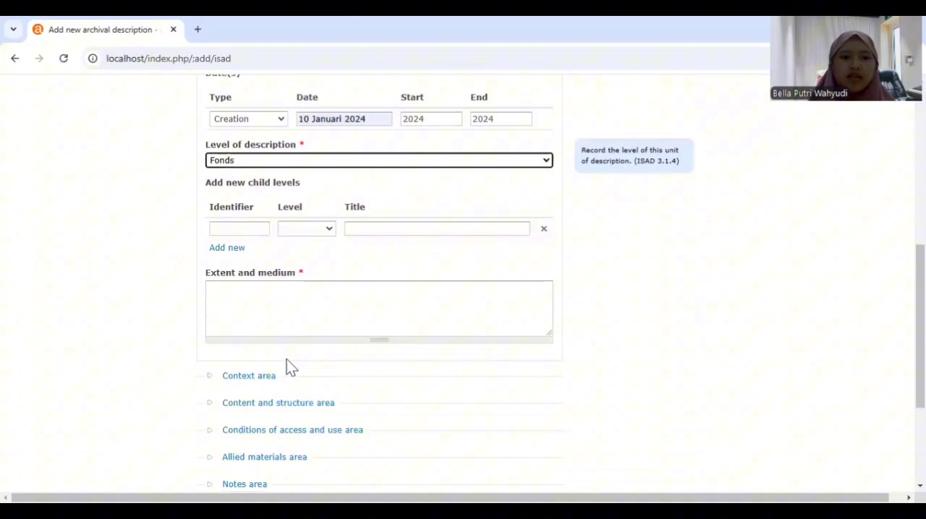
pyautogui.click(262, 291)
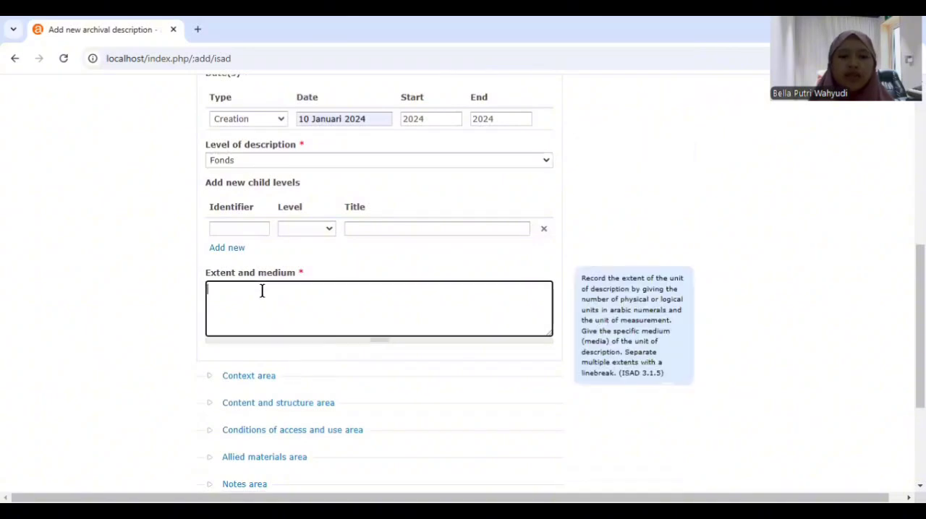
pyautogui.write('1')
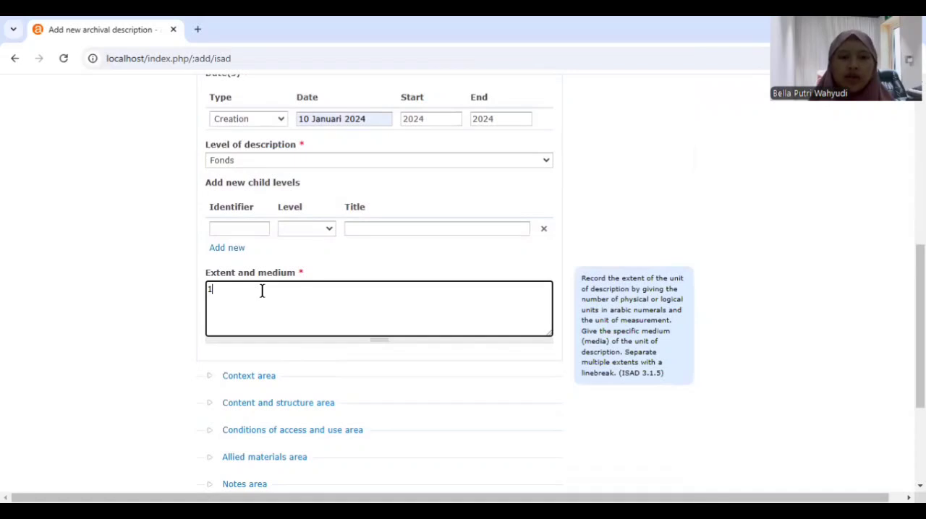
pyautogui.write(' video,')
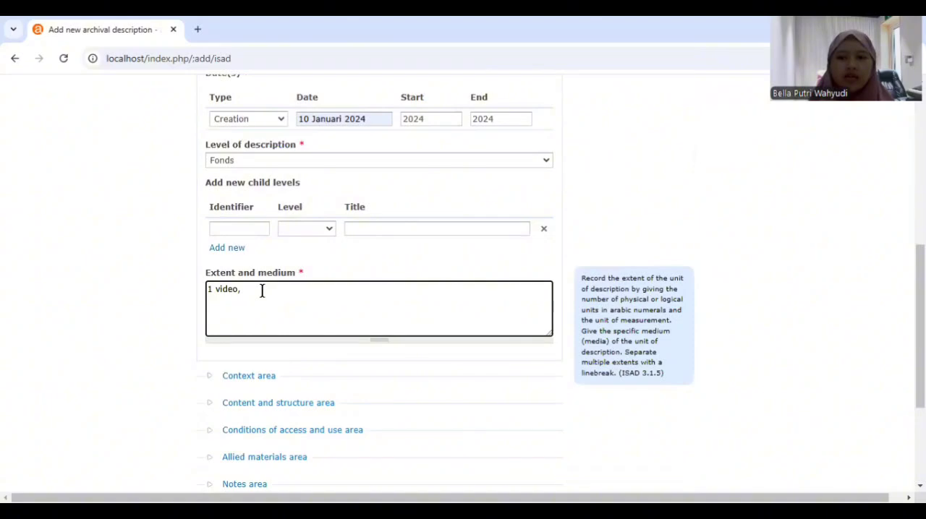
pyautogui.write('22.4')
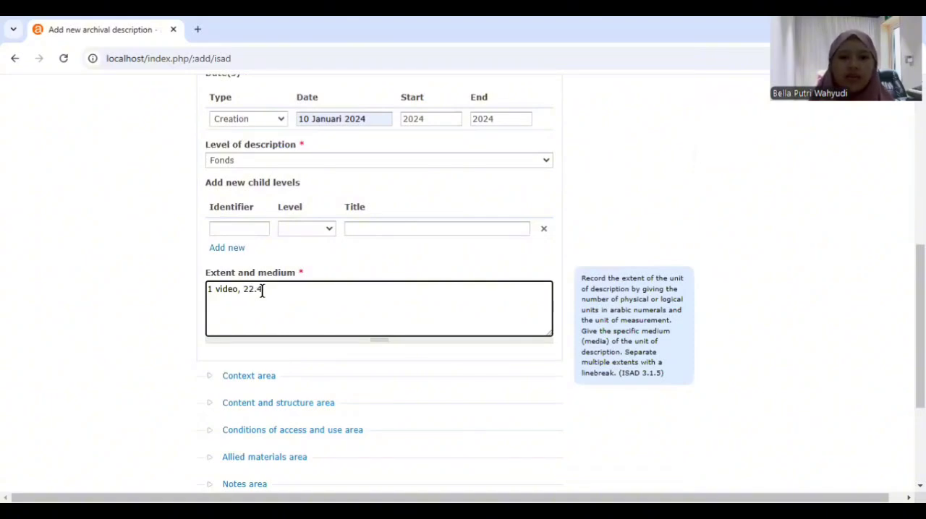
pyautogui.write('7 menit, 392')
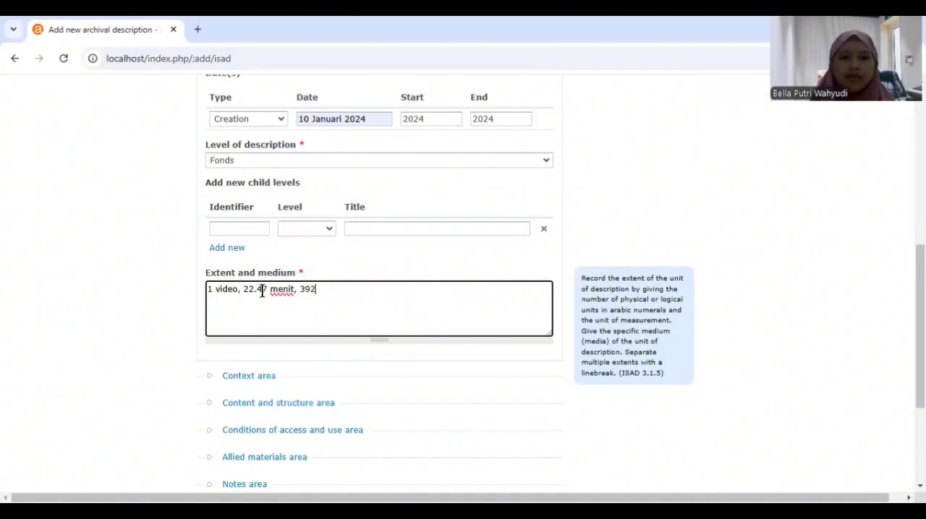
pyautogui.write(' MB')
# Expand the Context area and choose Subdit Kepegawaian as the name of creator
pyautogui.scroll(-2, 386, 314)
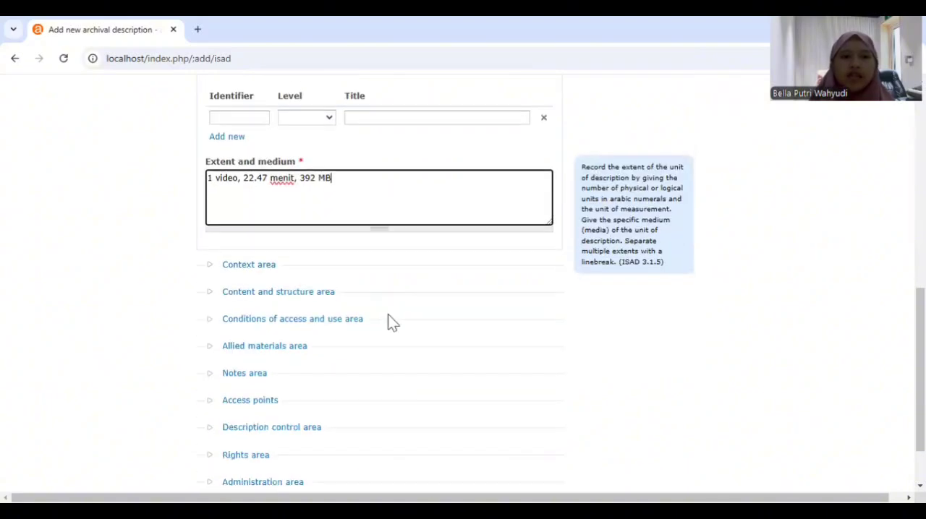
pyautogui.click(260, 265)
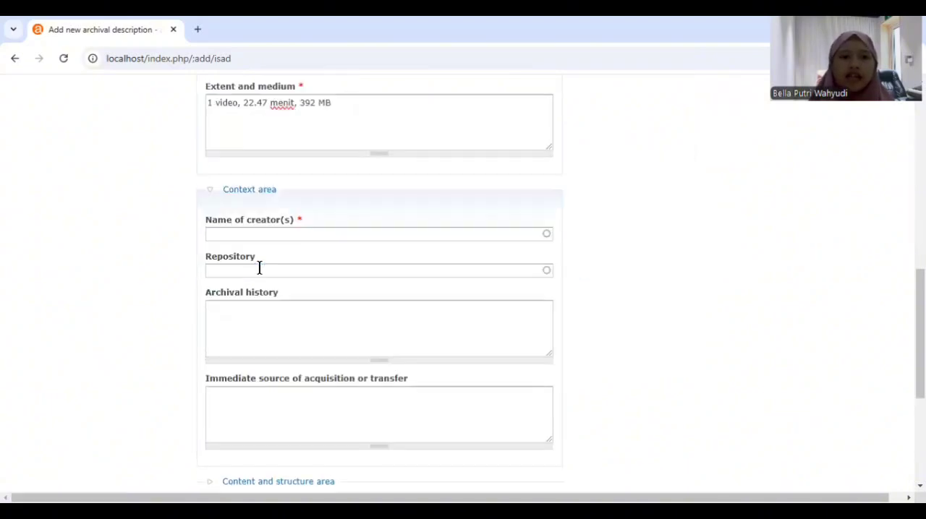
pyautogui.click(309, 232)
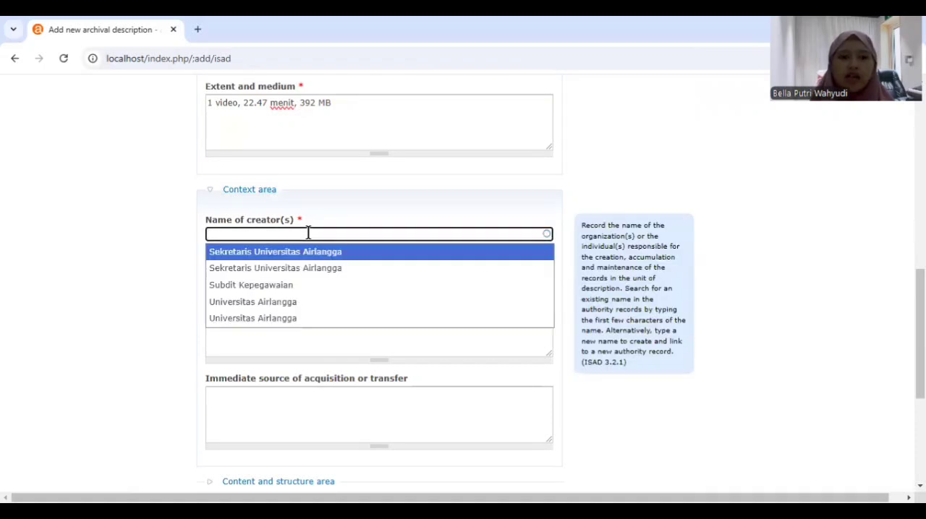
pyautogui.click(305, 286)
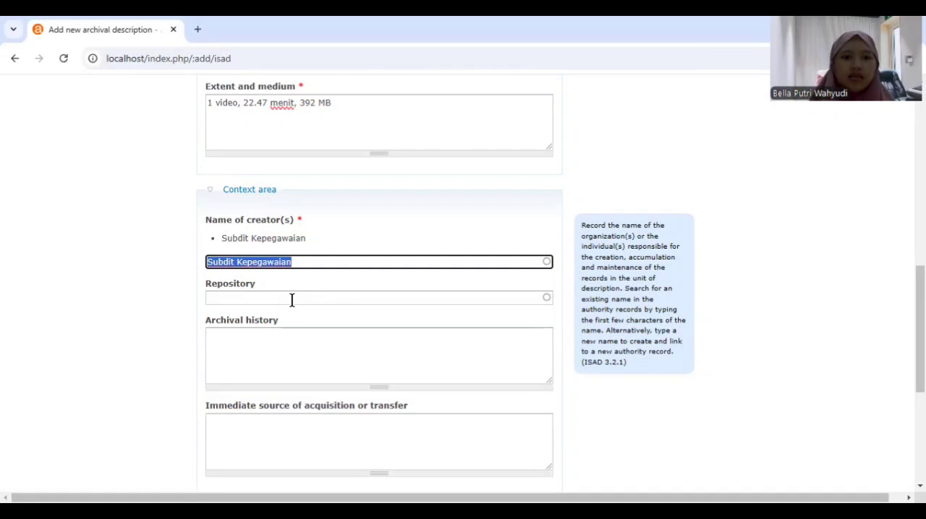
# Set the repository in the Context area to Universitas Airlangga
pyautogui.click(291, 299)
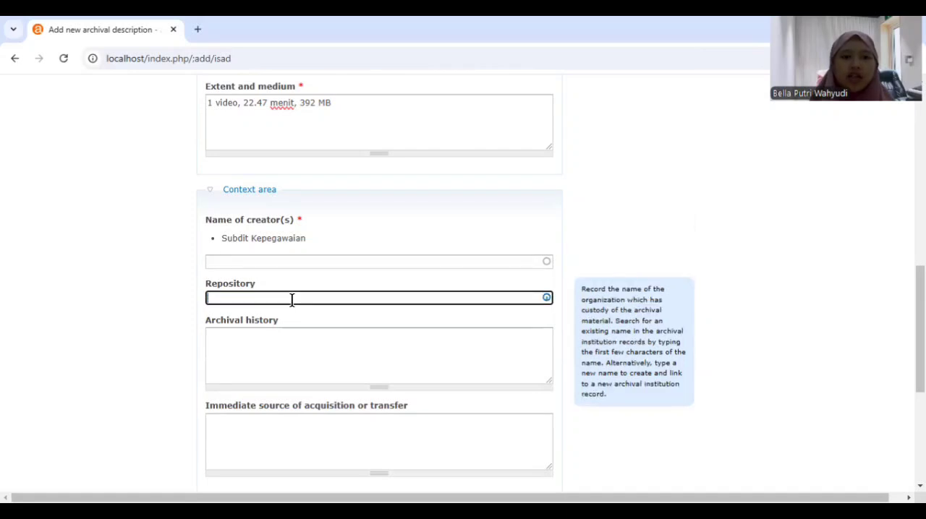
pyautogui.write('U')
pyautogui.write('niversi')
pyautogui.click(295, 319)
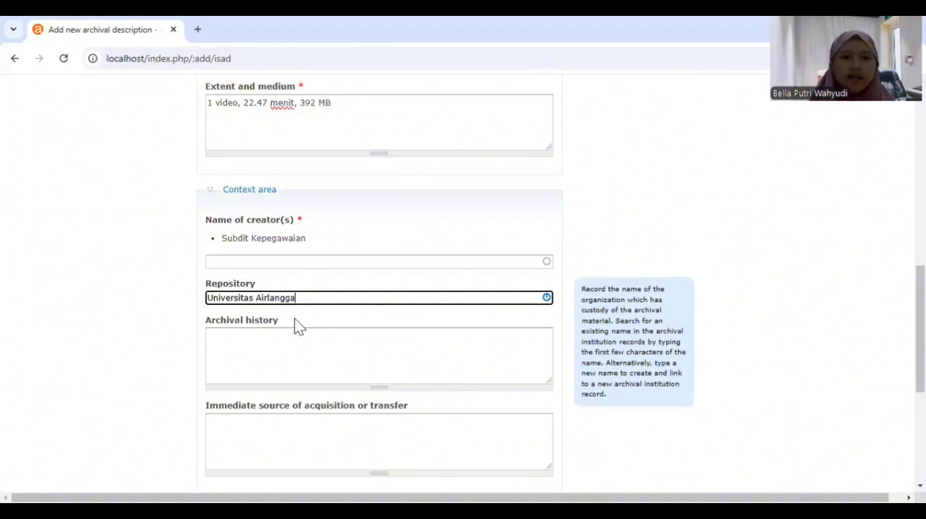
# Expand the Content and structure area of the archival description to reach its scope and content field
pyautogui.scroll(-3, 294, 327)
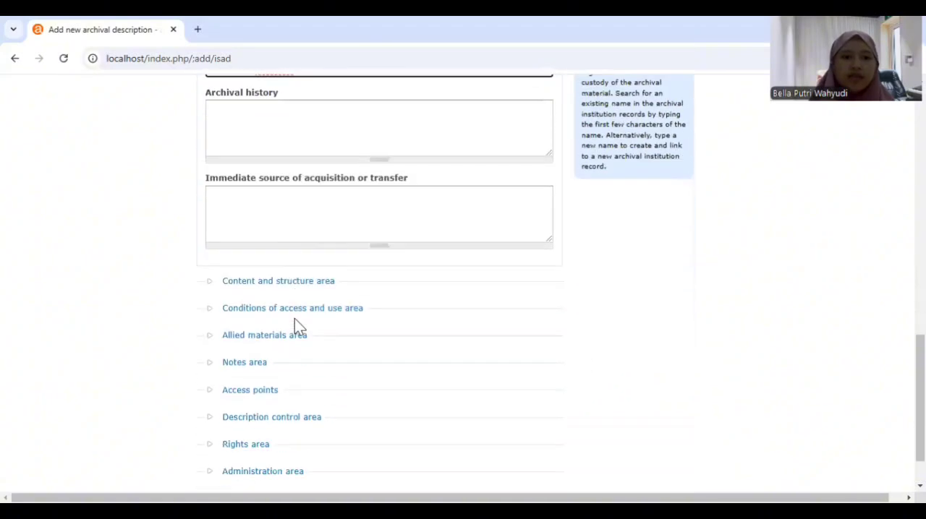
pyautogui.scroll(1, 294, 319)
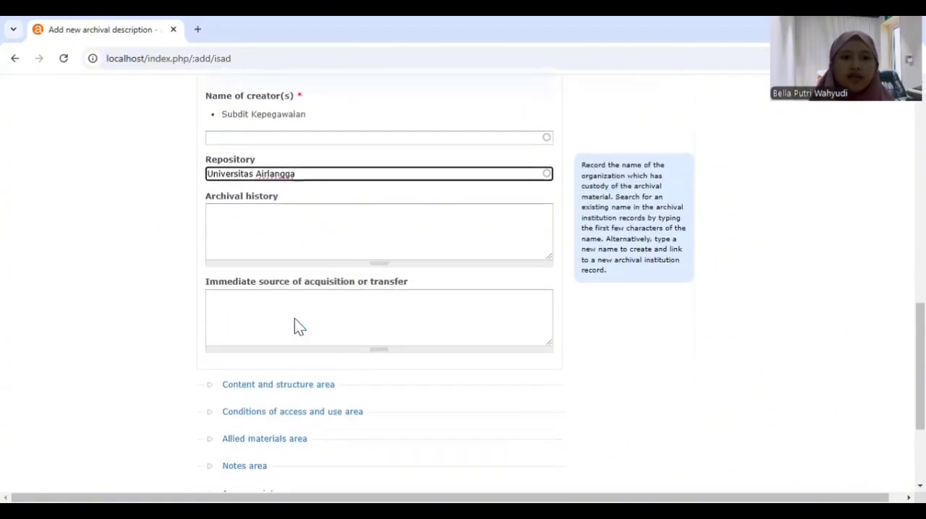
pyautogui.scroll(-1, 294, 319)
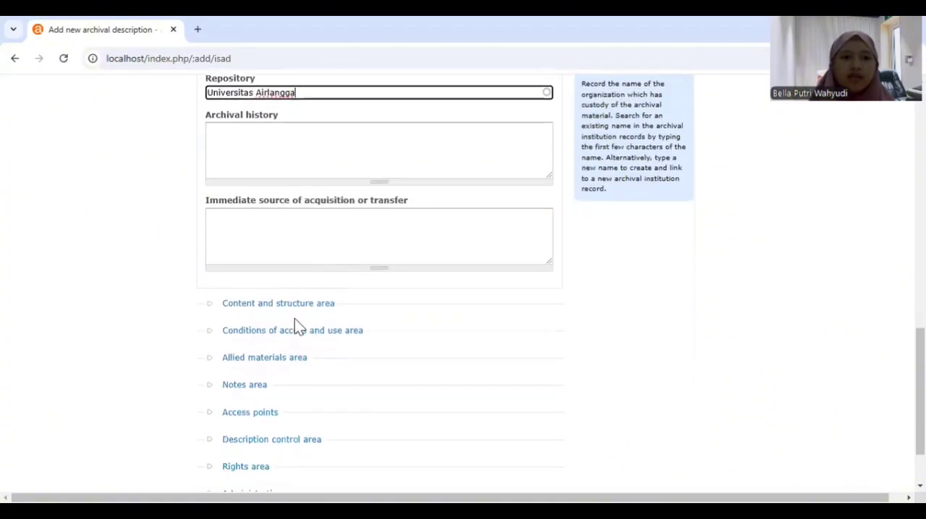
pyautogui.click(265, 291)
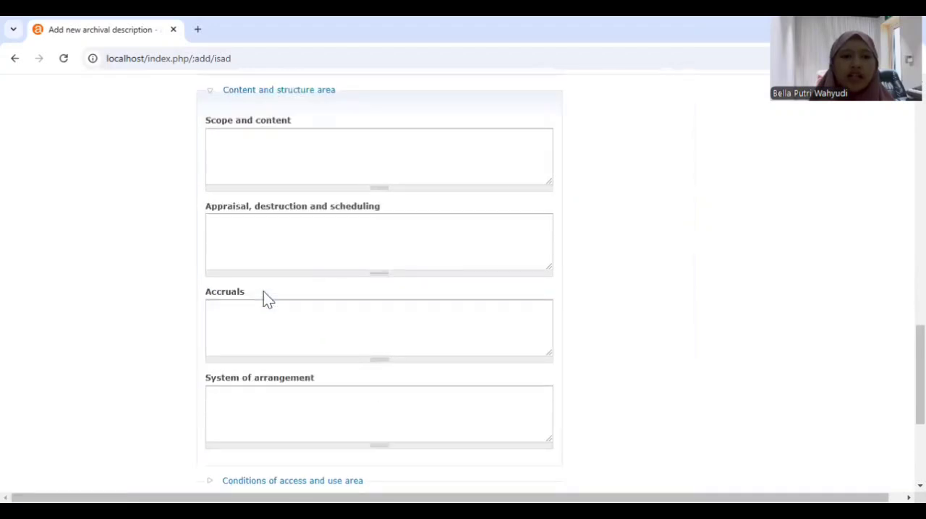
pyautogui.scroll(-2, 263, 292)
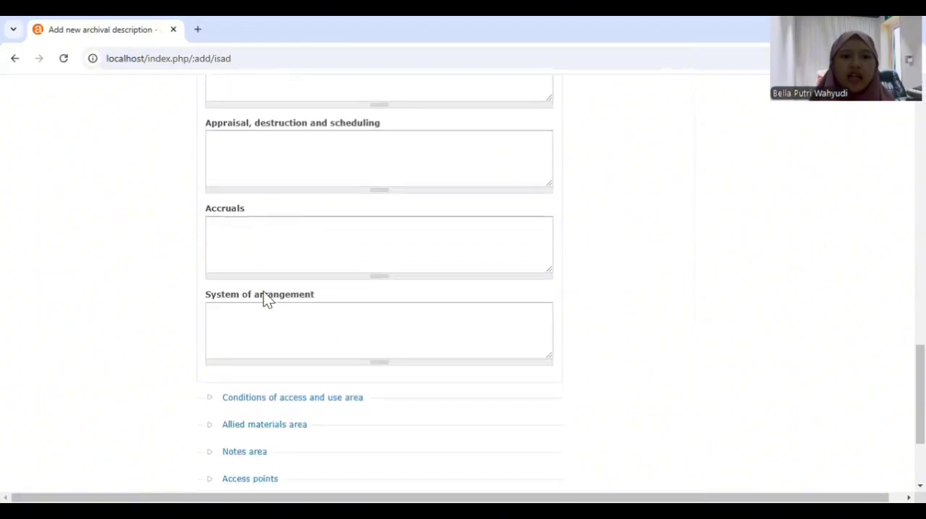
pyautogui.scroll(3, 264, 291)
pyautogui.scroll(1, 263, 291)
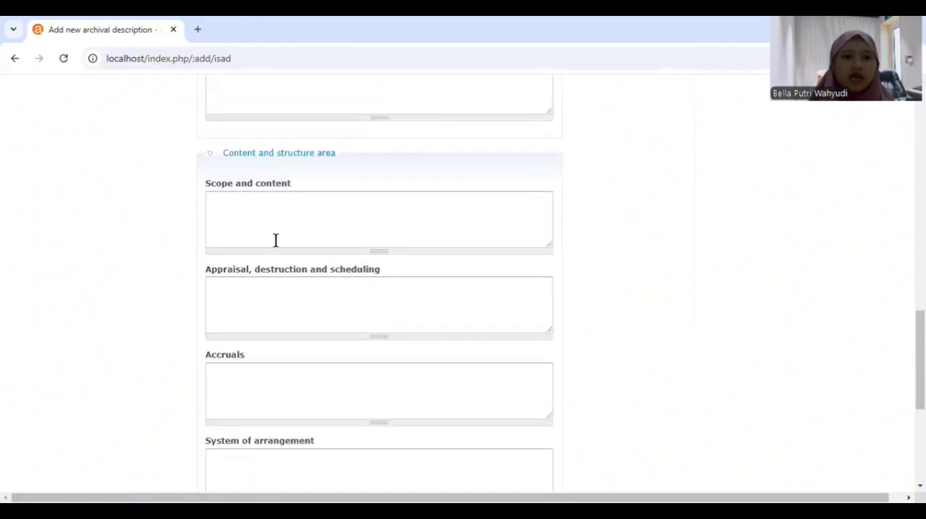
# Begin the scope and content summary with "Video wawancara antar petugas Universitas Airlangga pada tahun 2024"
pyautogui.click(281, 204)
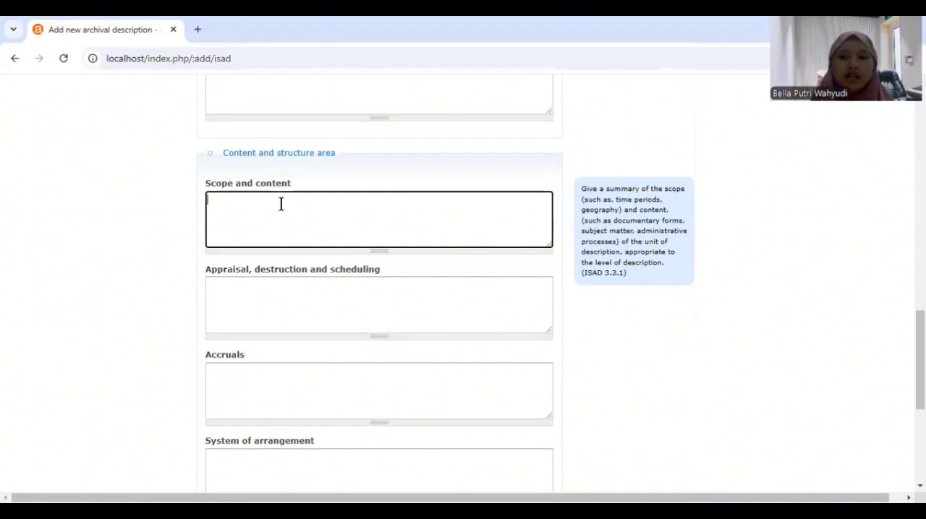
pyautogui.write('V')
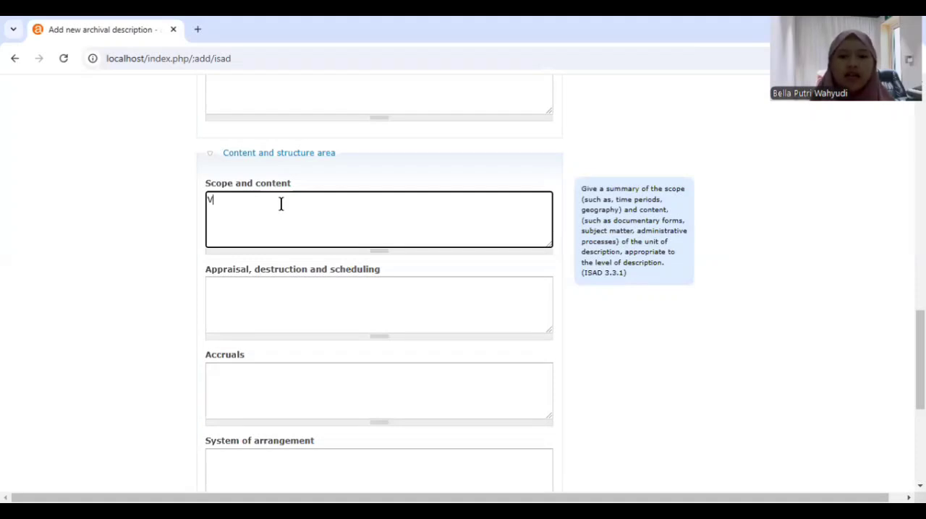
pyautogui.write('ideo wawancara anter p')
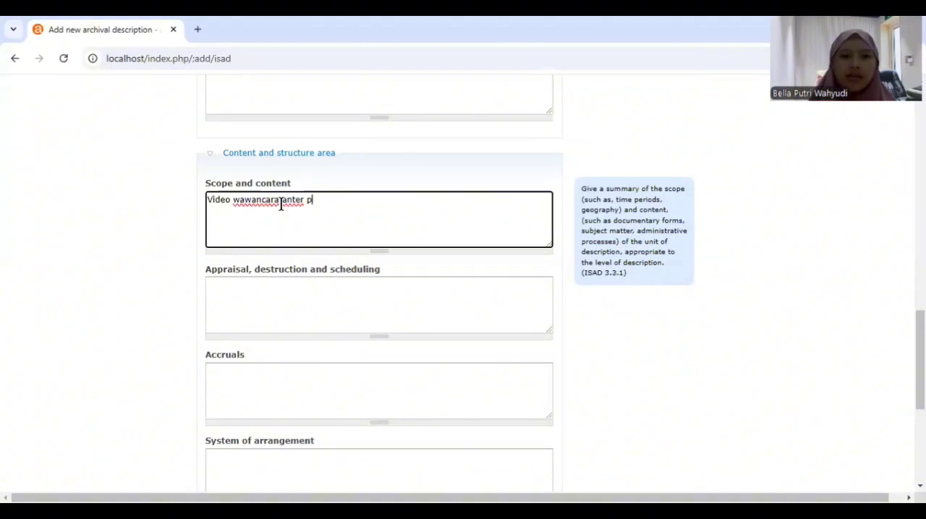
pyautogui.write('etugas')
pyautogui.click(299, 201)
pyautogui.press('BackSpace')
pyautogui.write('a')
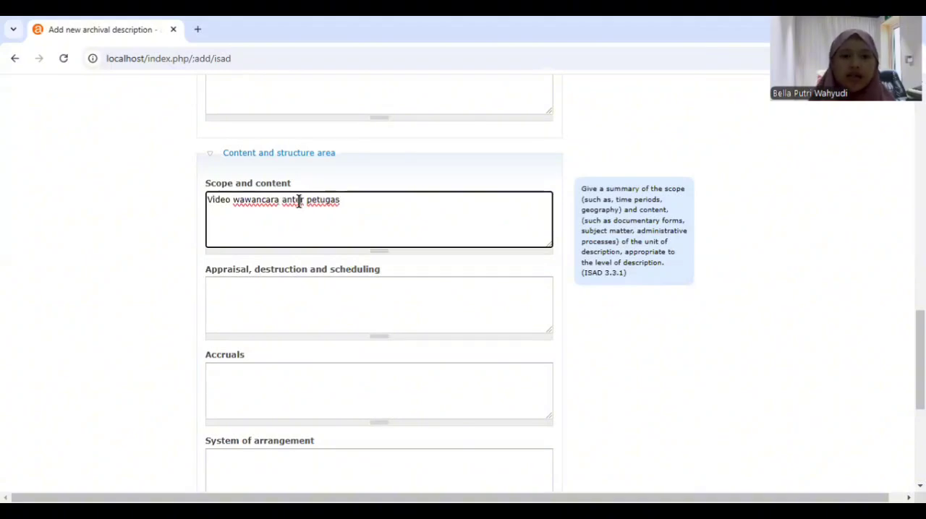
pyautogui.click(372, 201)
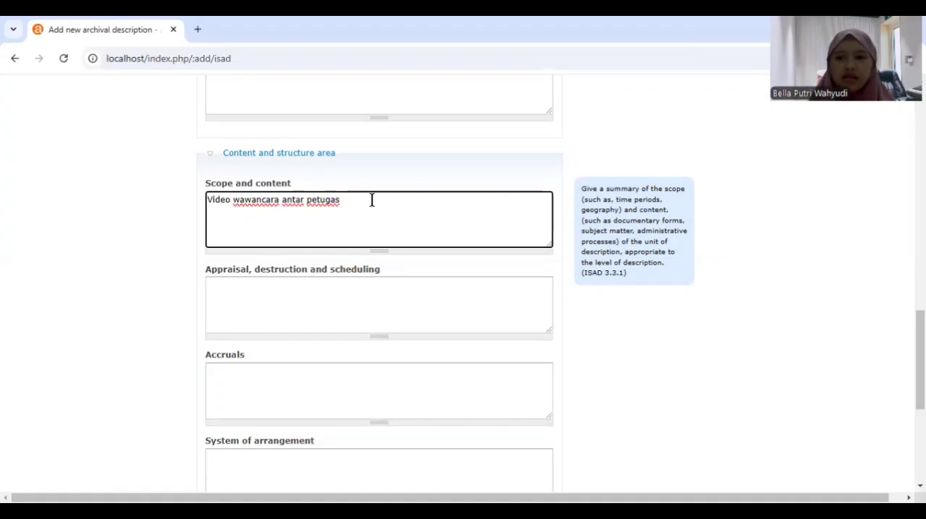
pyautogui.write('Universitas Airlangga')
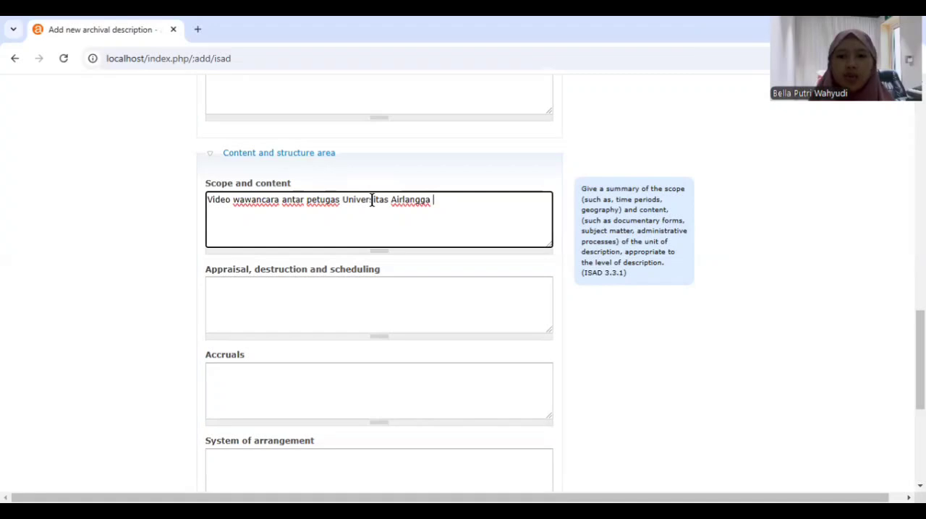
pyautogui.write(' pada tahun 2024')
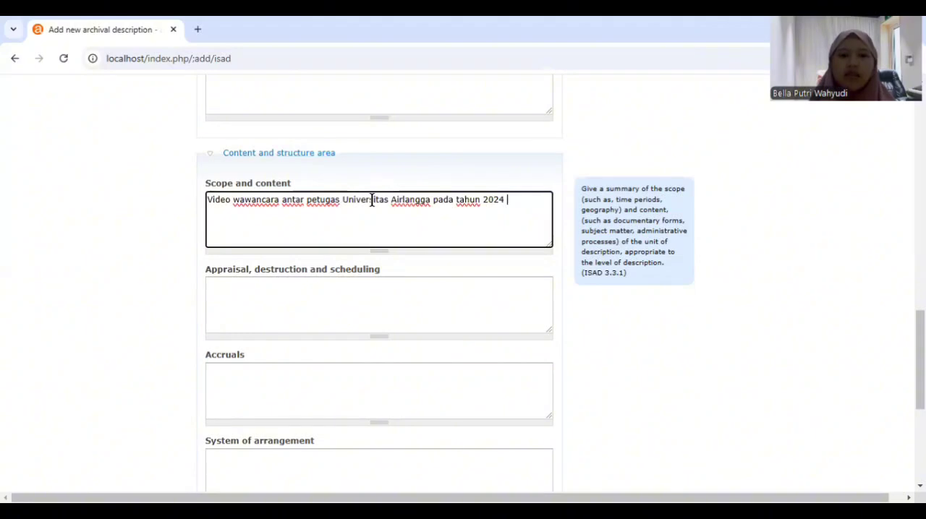
# Complete the scope and content summary with "terkait alur isolasi mandiri warga Unair yang terjangkit Covid-19 pada tahun 2022"
pyautogui.write('terkait alur isolasi mandiri')
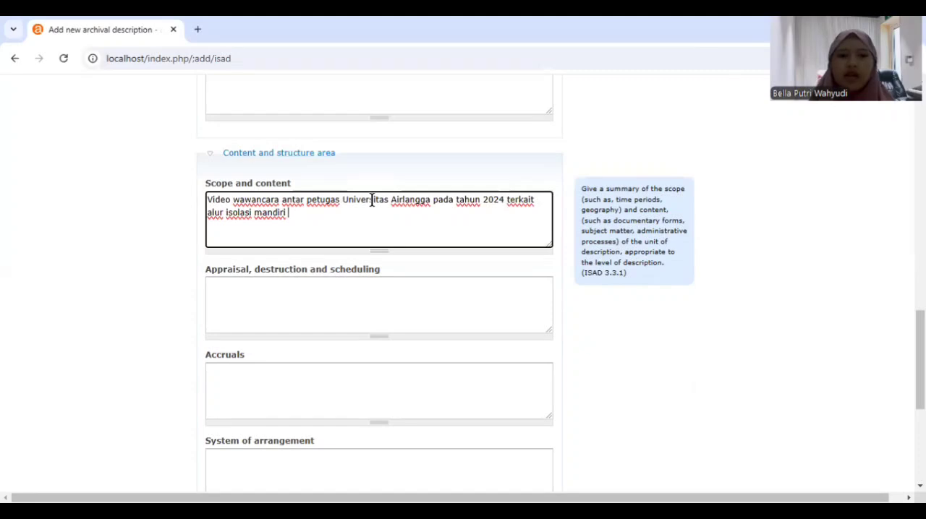
pyautogui.write('warga Un')
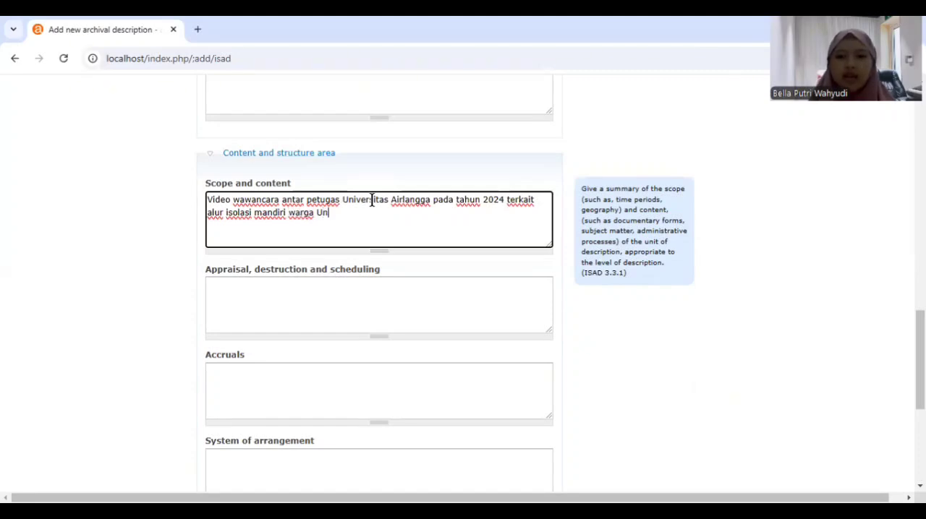
pyautogui.write('air')
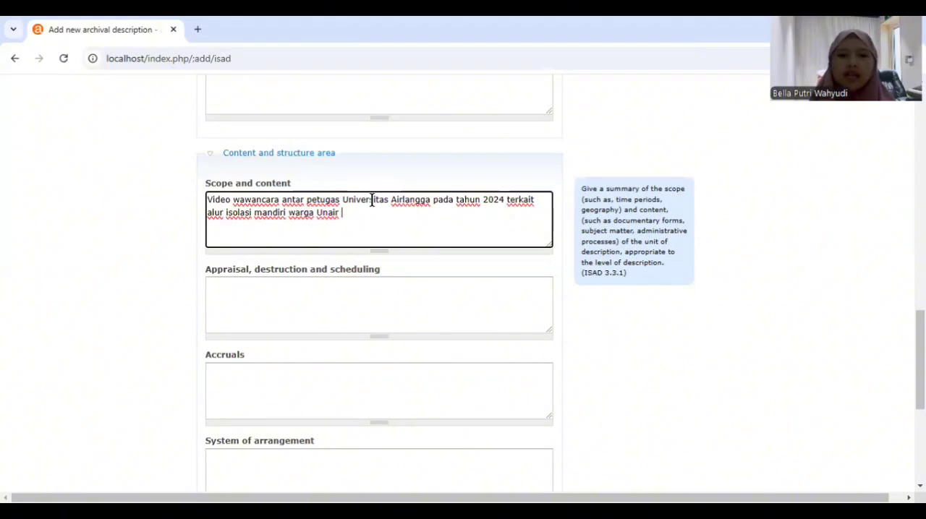
pyautogui.write(' yang terjangkit C')
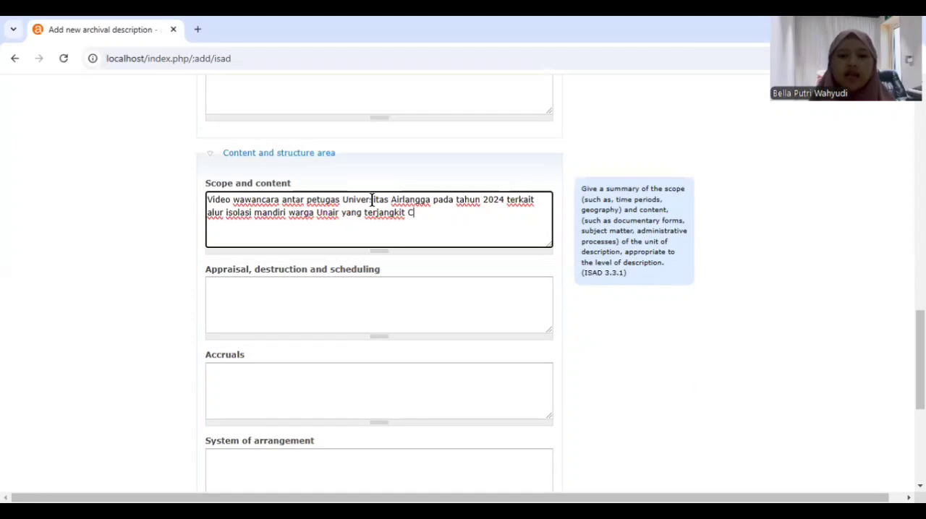
pyautogui.write('ovid-19 pada 2')
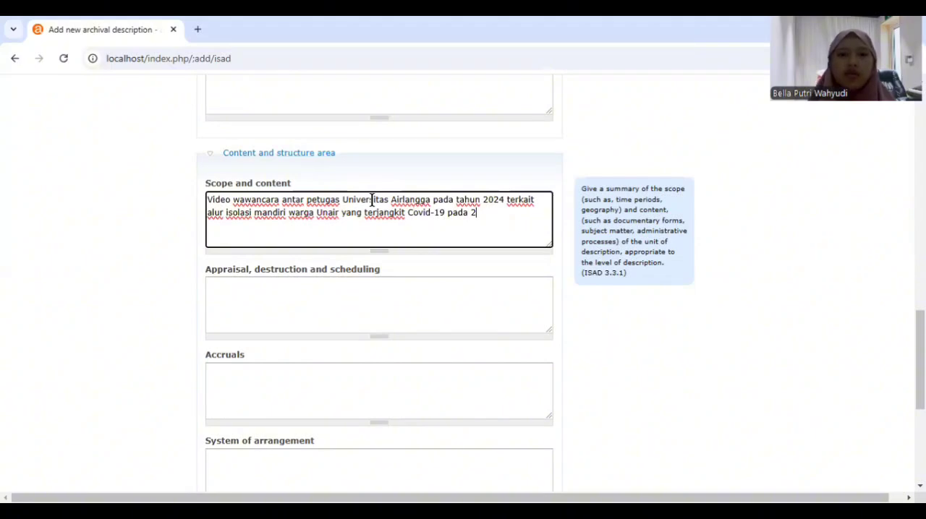
pyautogui.press('BackSpace')
pyautogui.write('tahun 2022')
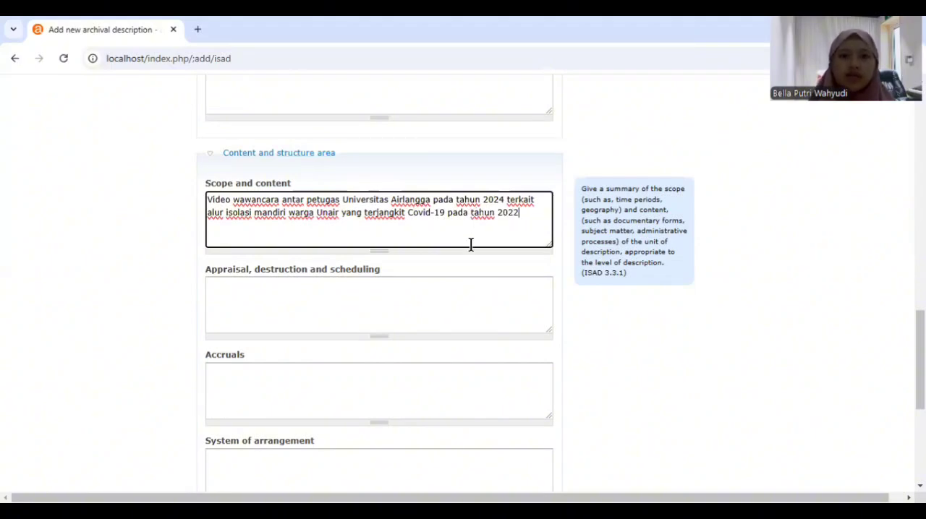
# Expand the Conditions of access and use area and choose Indonesian as the language of material
pyautogui.scroll(-1, 470, 245)
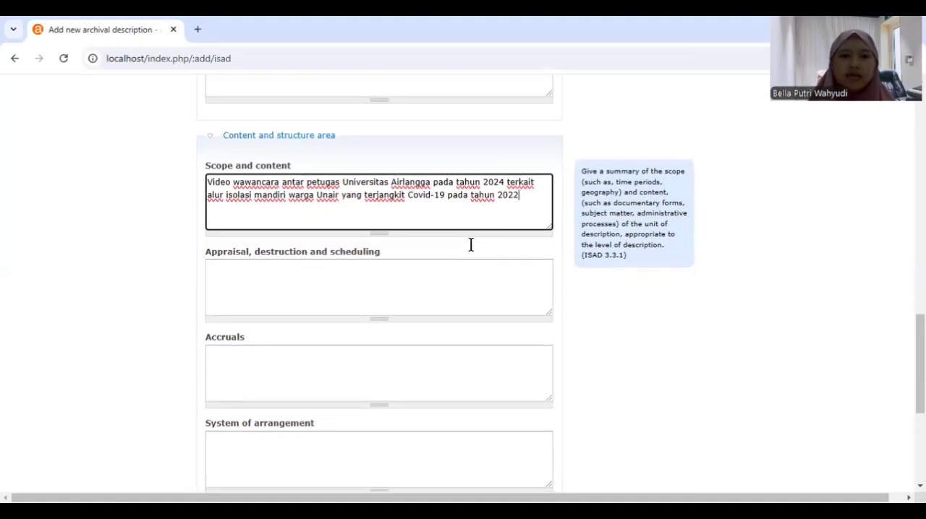
pyautogui.scroll(-1, 470, 253)
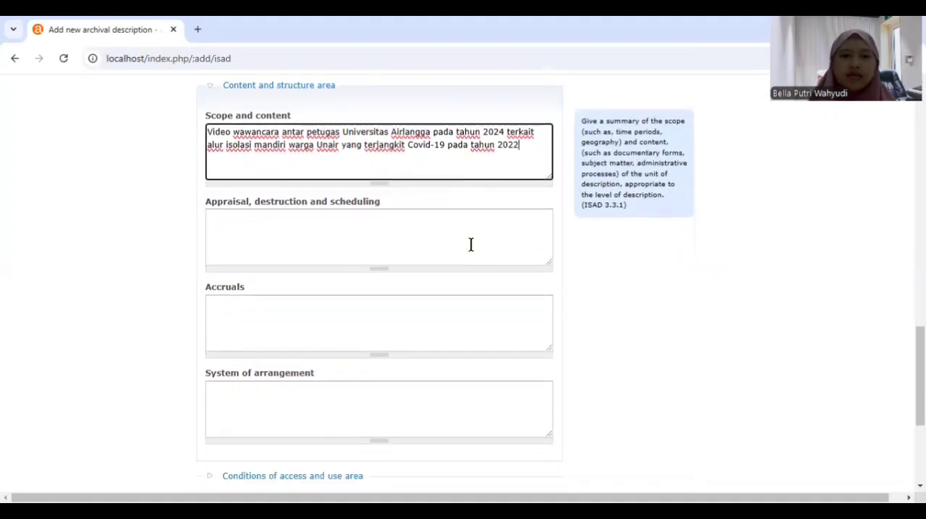
pyautogui.scroll(-3, 471, 244)
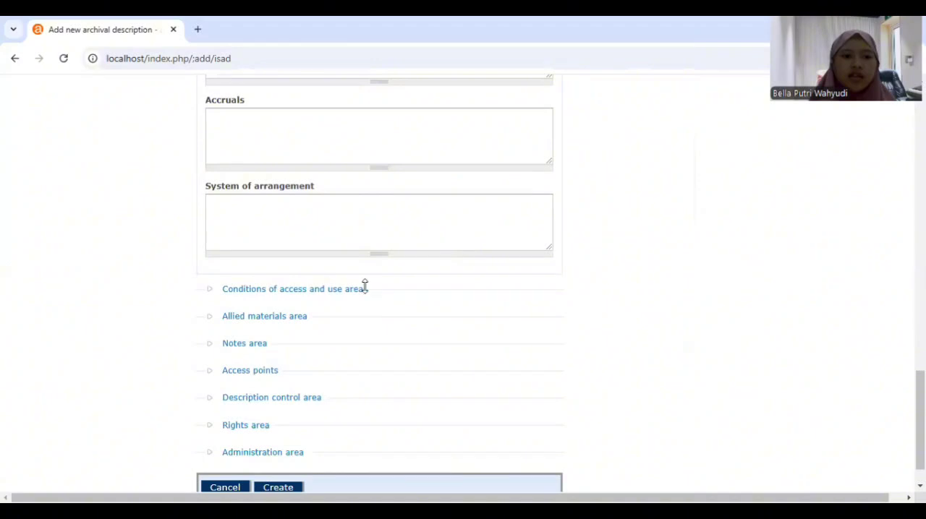
pyautogui.click(296, 290)
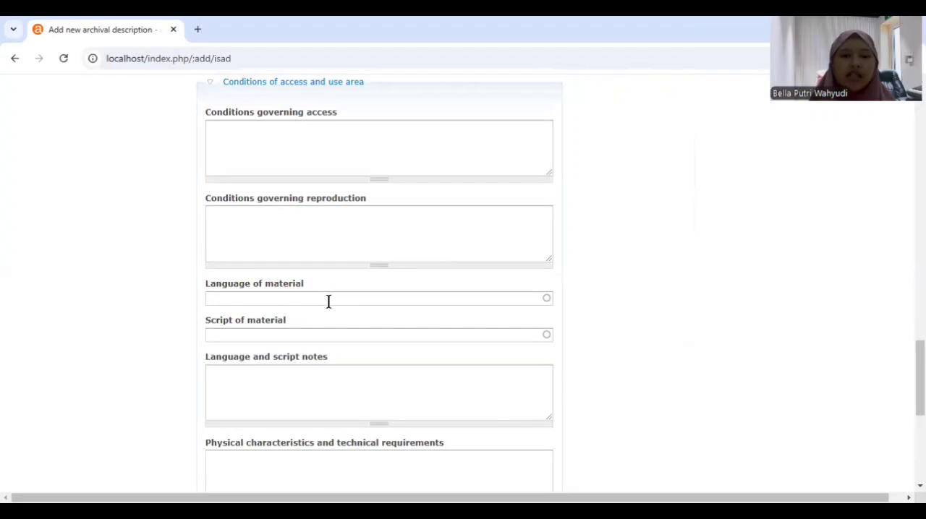
pyautogui.click(329, 299)
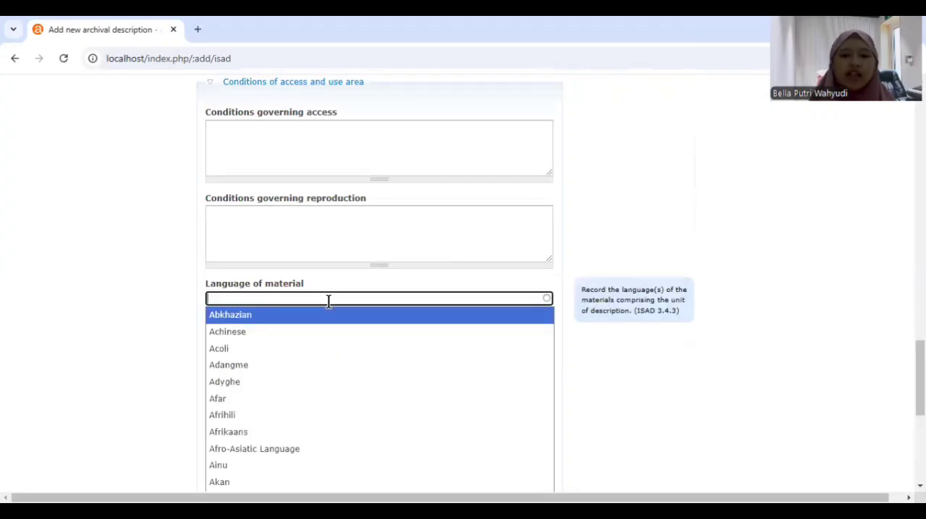
pyautogui.write('i')
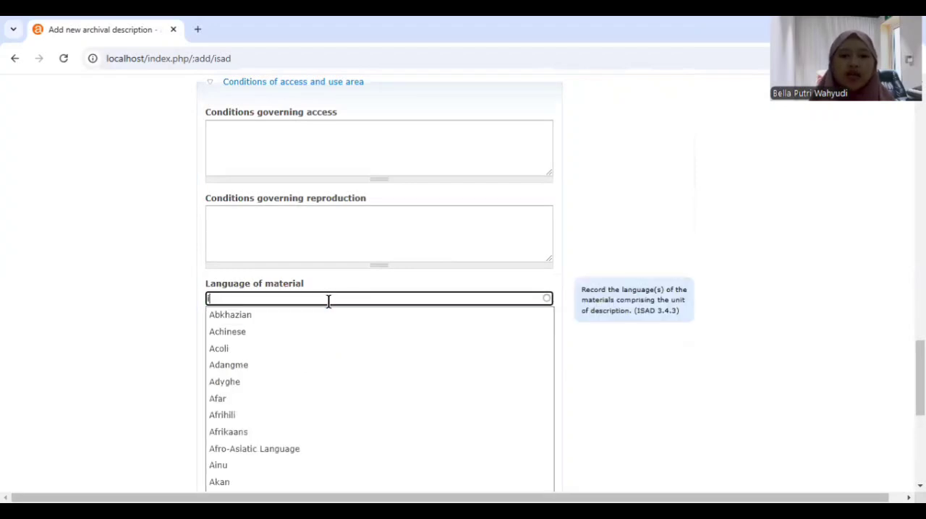
pyautogui.write('ndonesia')
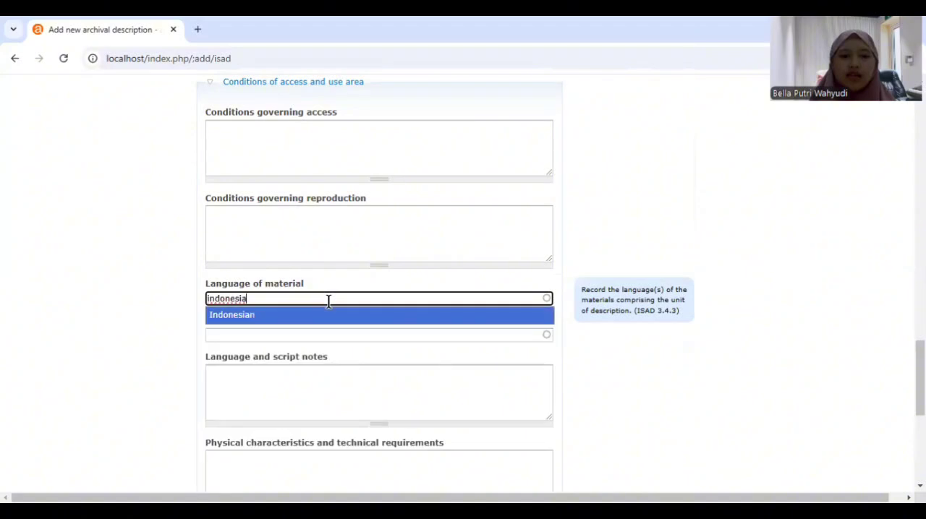
pyautogui.click(332, 319)
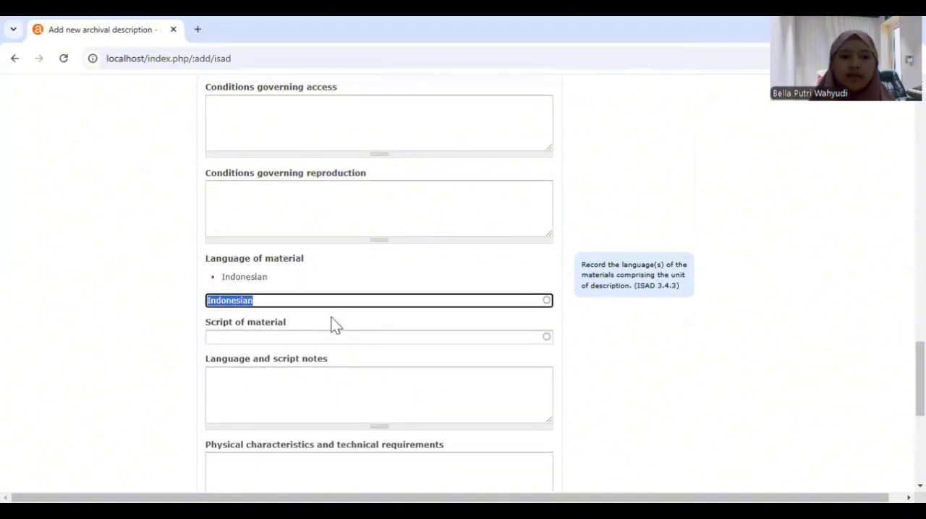
# Expand the Description control area and set the institution identifier to Universitas Airlangga
pyautogui.scroll(-3, 332, 326)
pyautogui.scroll(-1, 329, 316)
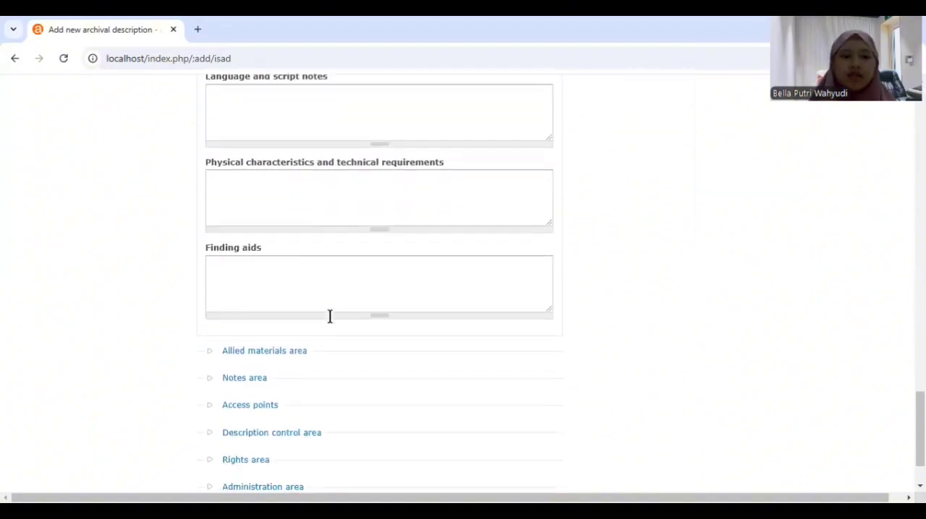
pyautogui.scroll(-1, 330, 316)
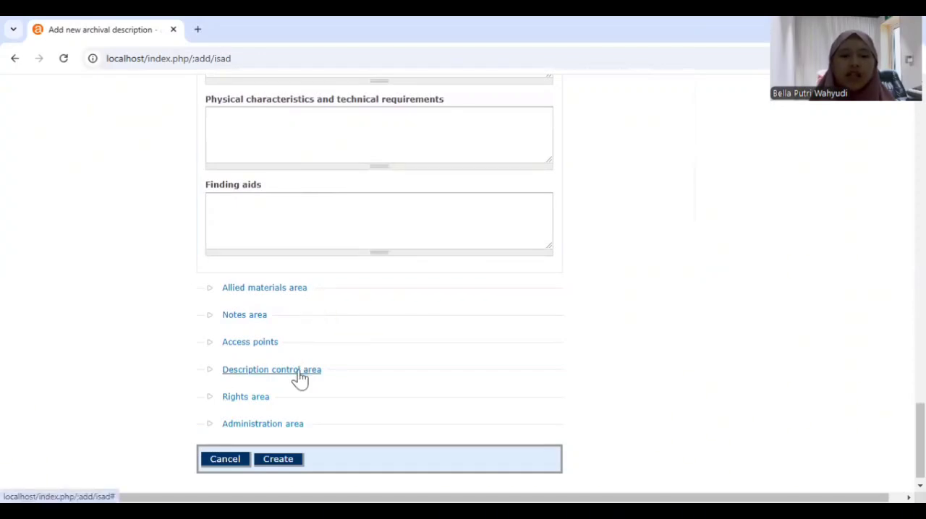
pyautogui.click(297, 371)
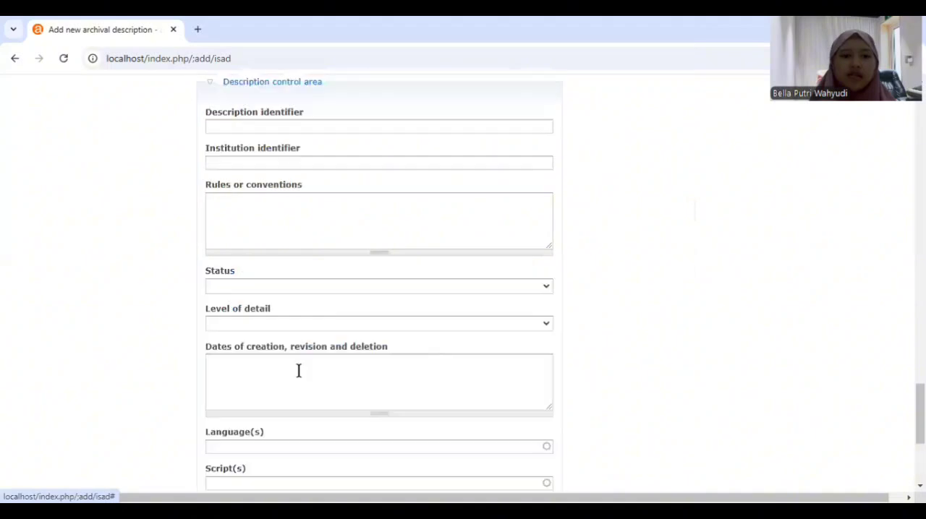
pyautogui.scroll(1, 315, 209)
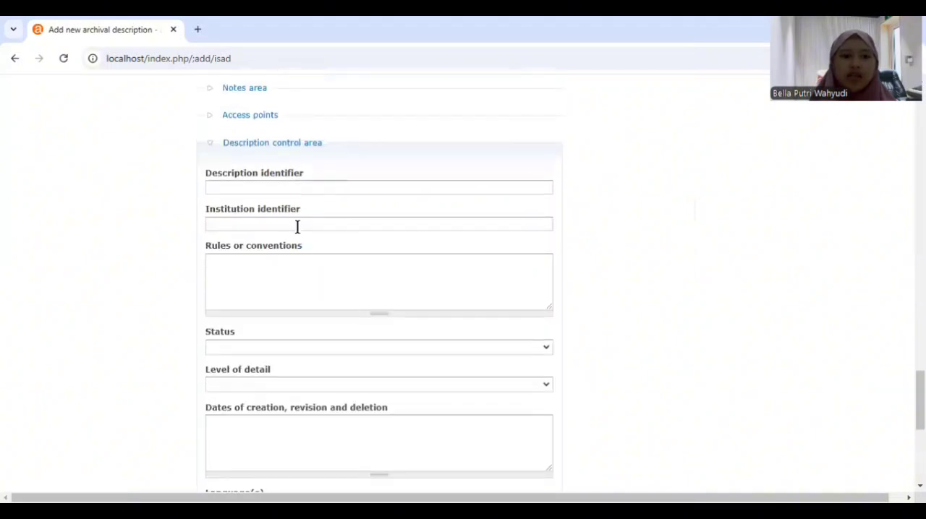
pyautogui.click(296, 225)
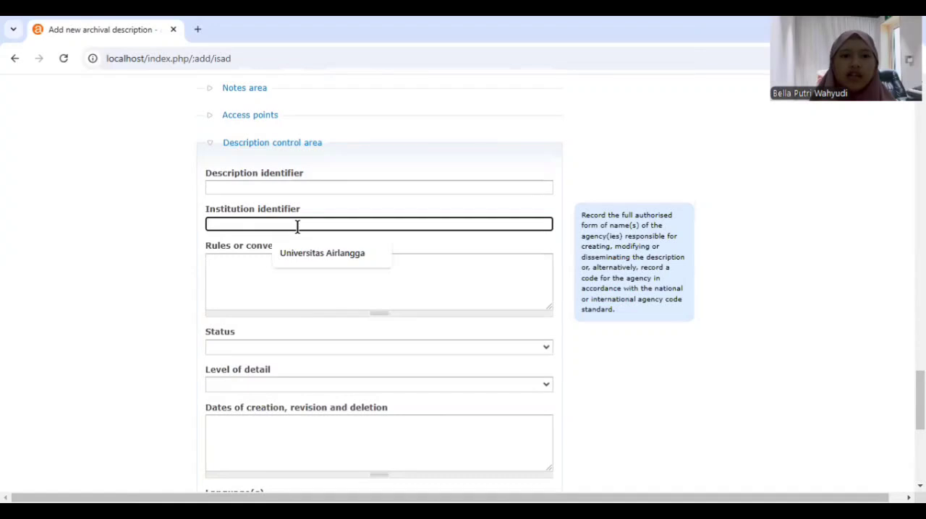
pyautogui.click(312, 253)
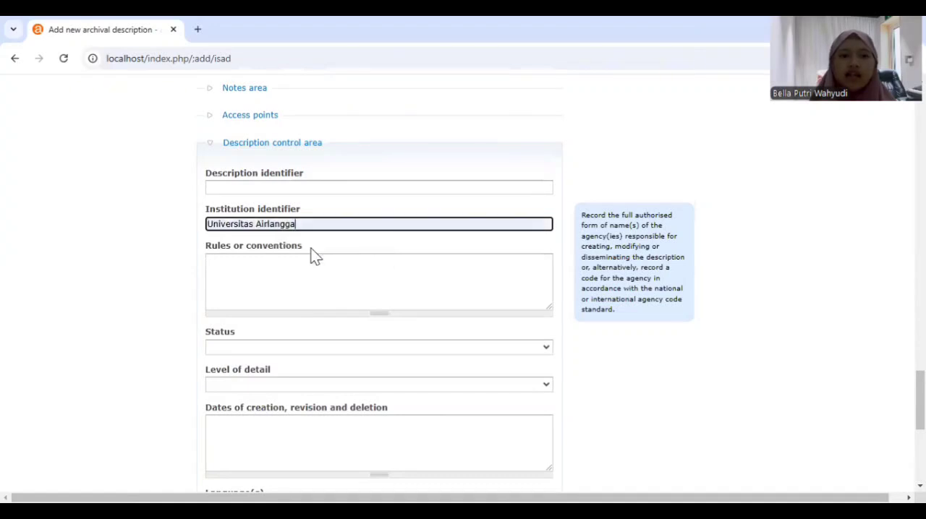
# Set the description's status to Final and its level of detail to Full in the Description control area
pyautogui.click(315, 348)
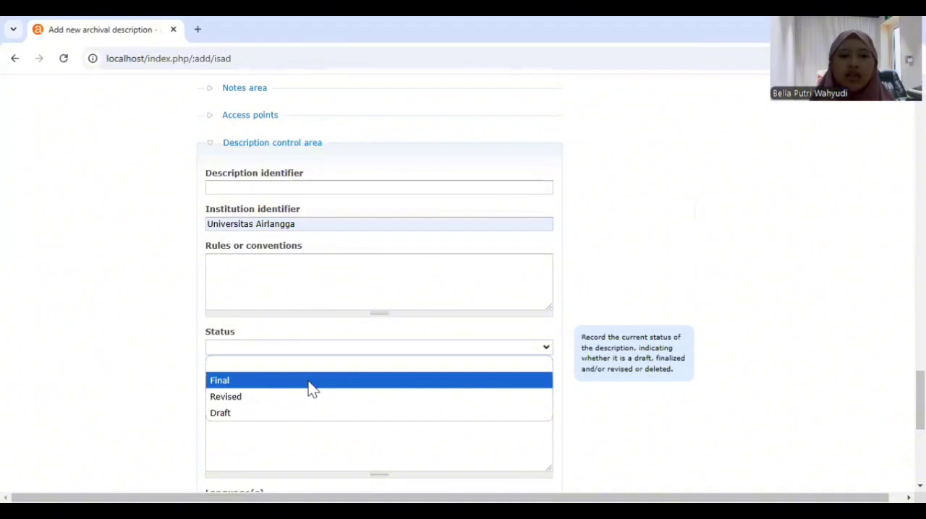
pyautogui.click(303, 388)
pyautogui.click(303, 388)
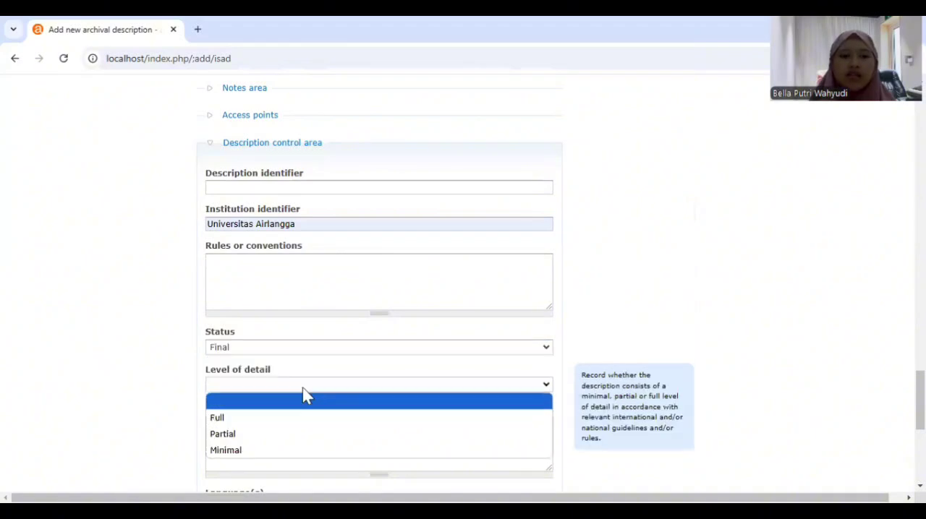
pyautogui.click(303, 418)
pyautogui.scroll(-3, 299, 416)
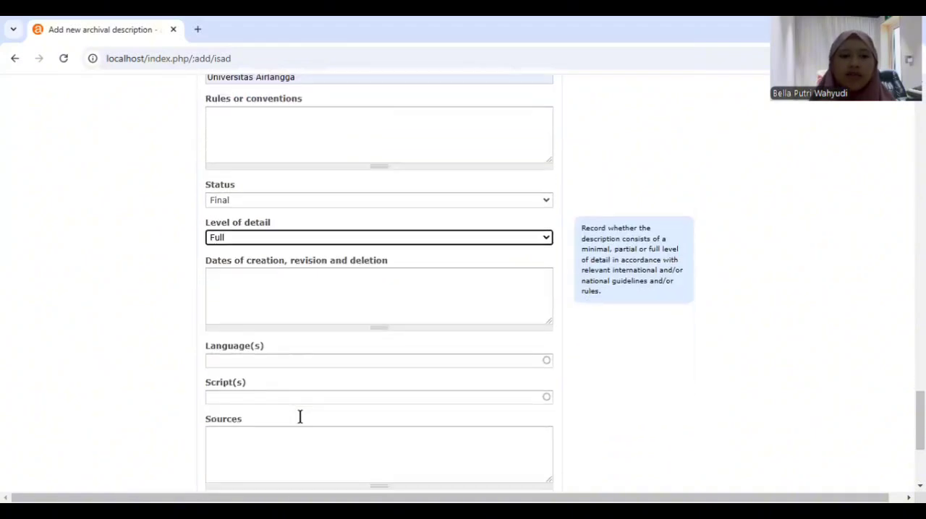
# Add Indonesian as the language of the description in the Description control area
pyautogui.click(292, 316)
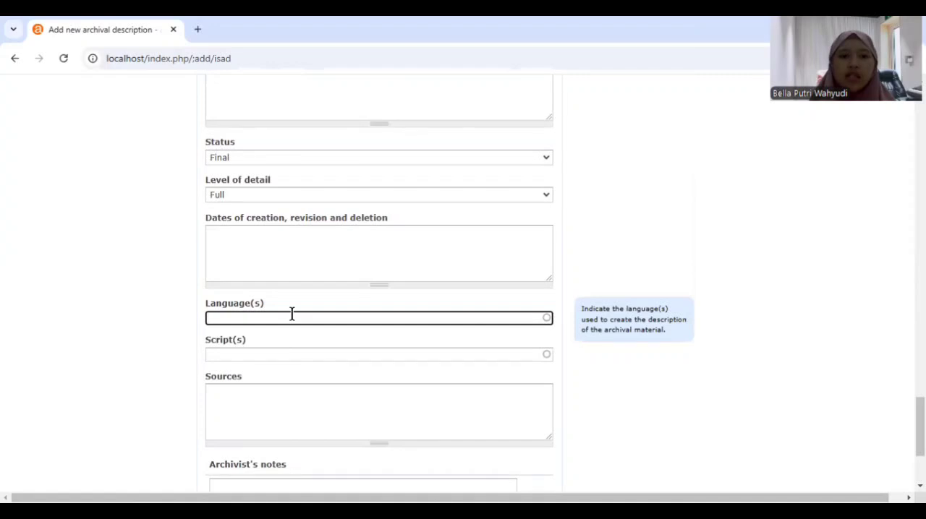
pyautogui.write('i')
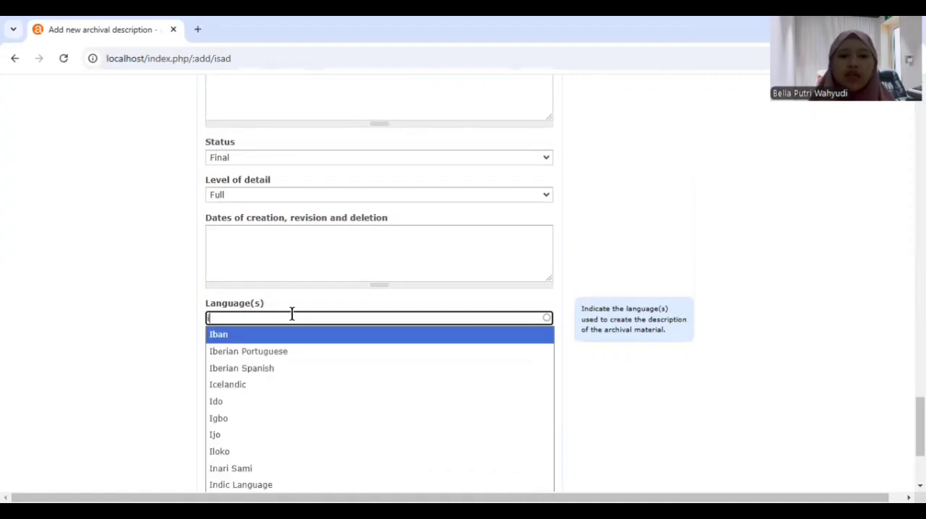
pyautogui.write('ndonesia')
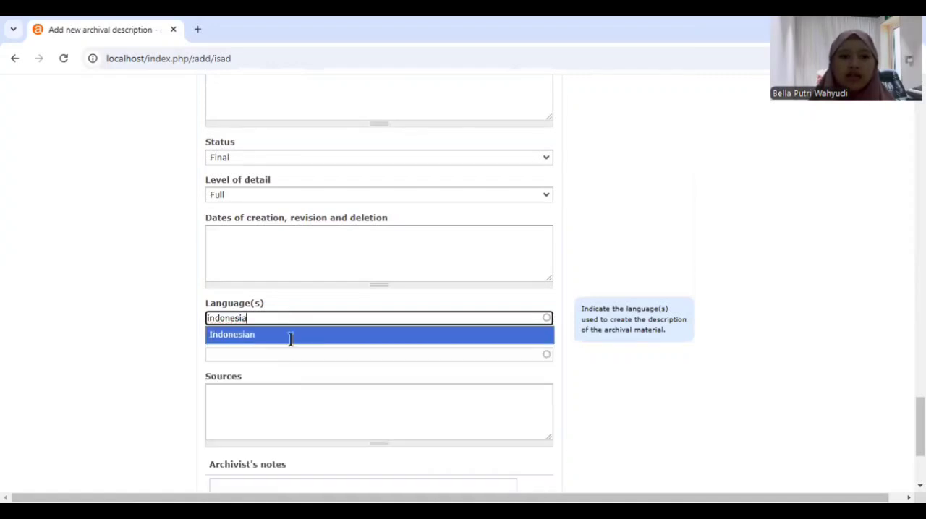
pyautogui.click(291, 336)
pyautogui.scroll(-3, 291, 340)
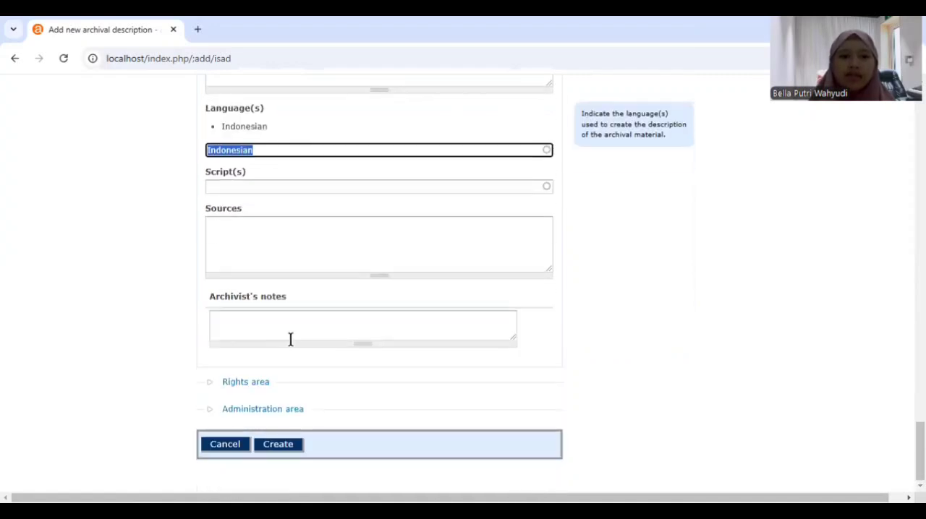
# Expand the Administration area, set the publication status to Published and submit the description
pyautogui.click(270, 414)
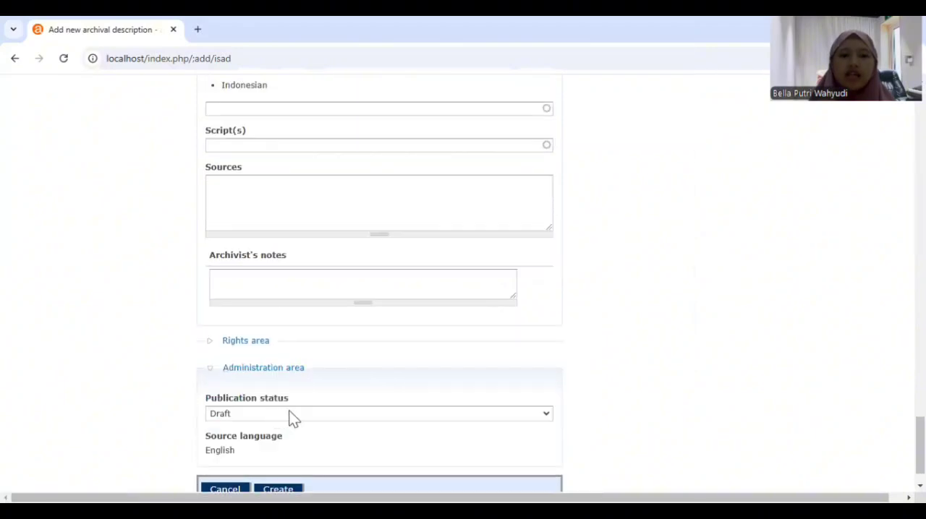
pyautogui.click(292, 417)
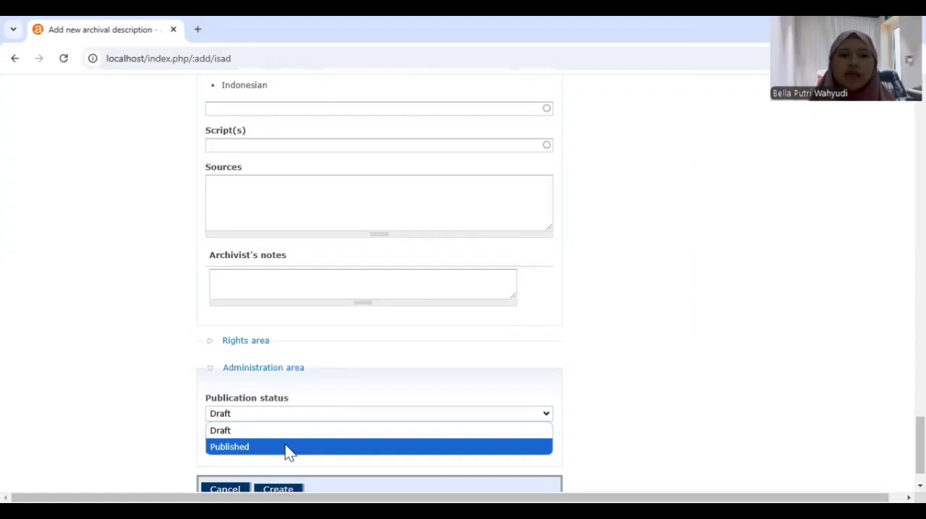
pyautogui.click(285, 447)
pyautogui.scroll(5, 396, 326)
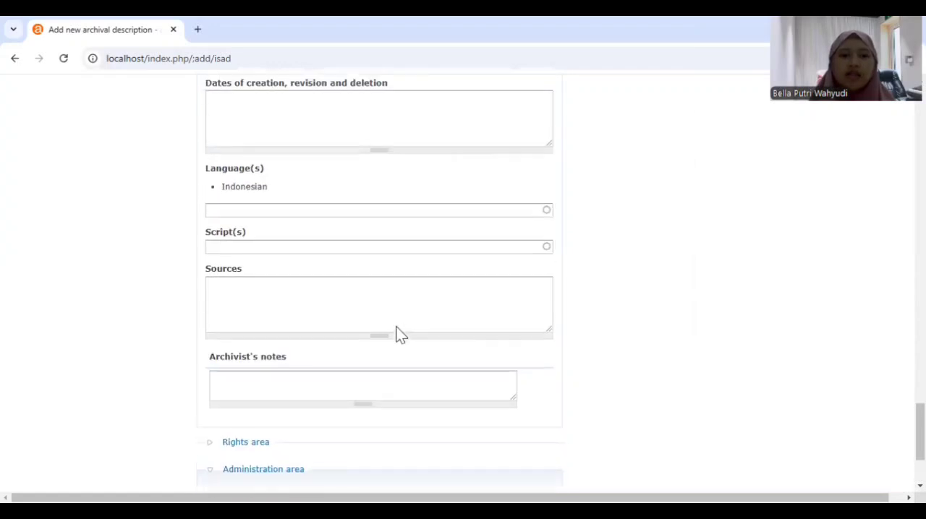
pyautogui.scroll(-5, 397, 331)
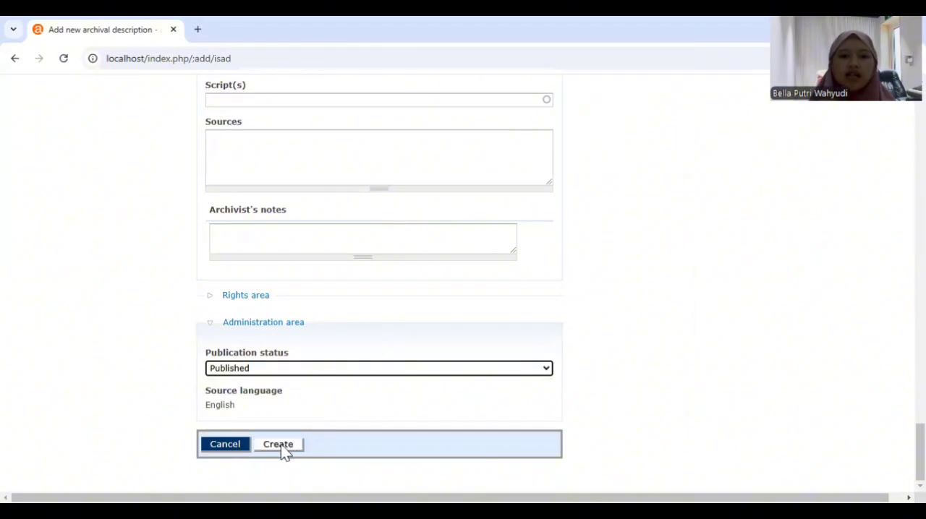
pyautogui.click(280, 445)
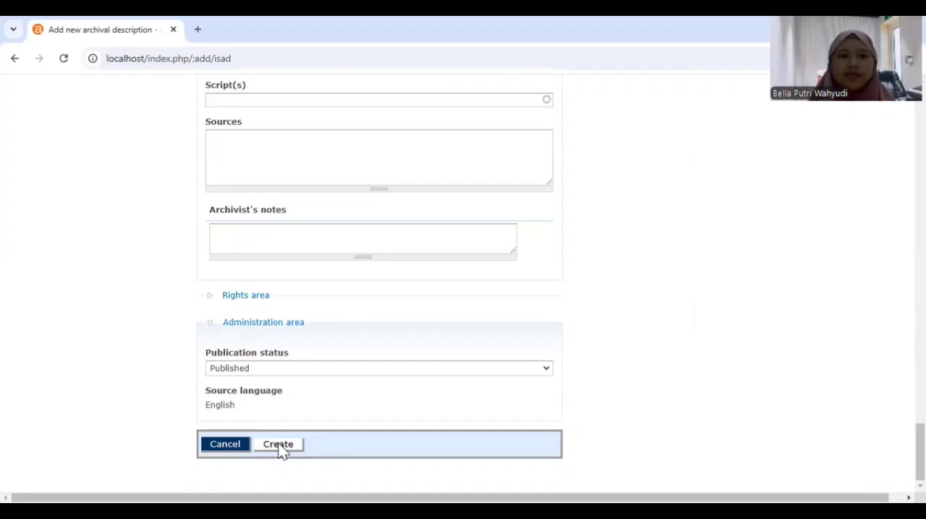
# Review the completed form entries from the Administration area back to the Identity area
pyautogui.scroll(1, 453, 217)
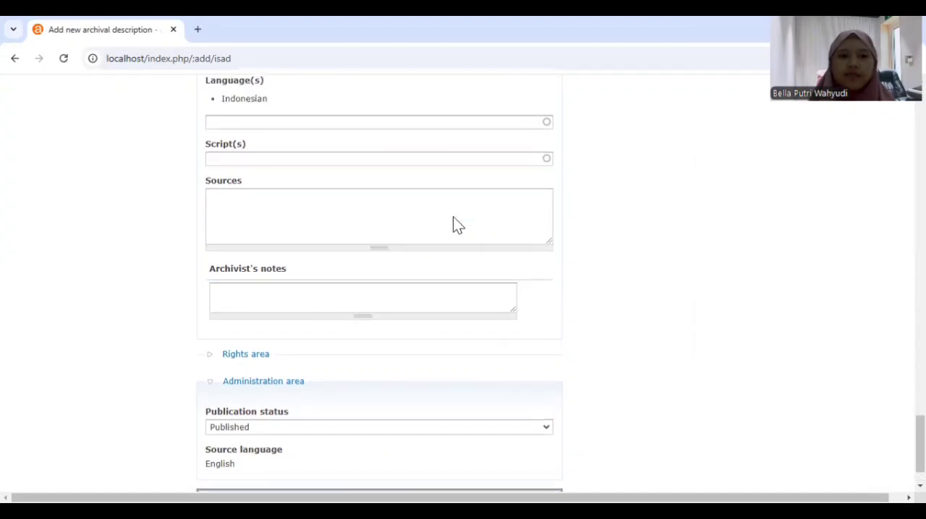
pyautogui.scroll(-1, 453, 217)
pyautogui.scroll(-1, 453, 217)
pyautogui.scroll(1, 453, 218)
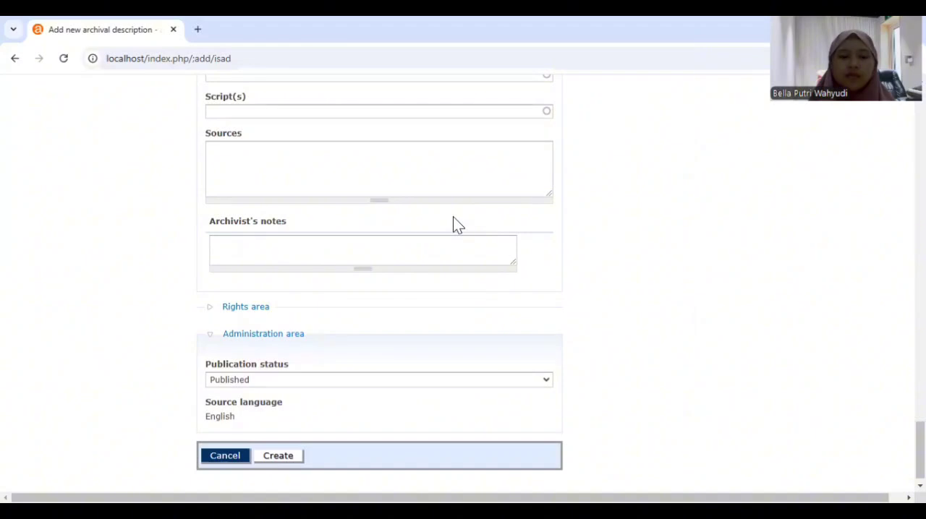
pyautogui.scroll(1, 454, 218)
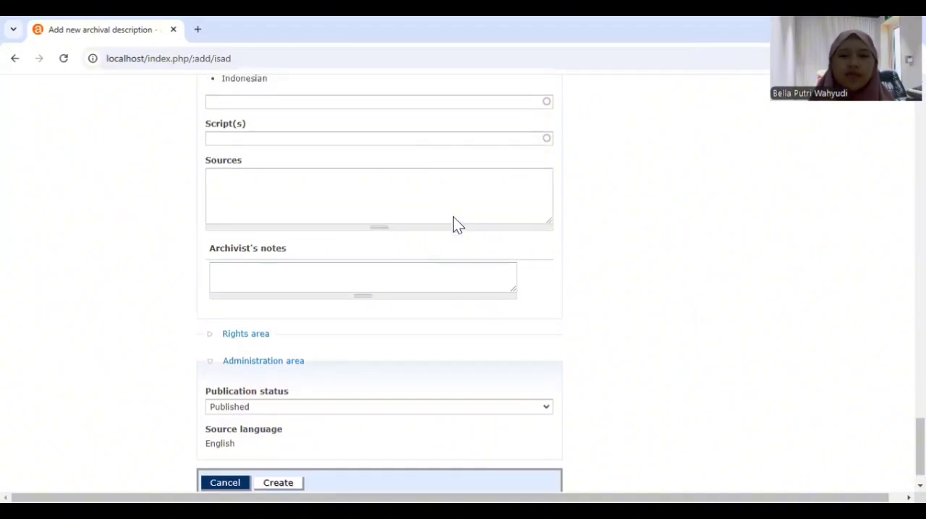
pyautogui.scroll(2, 453, 216)
pyautogui.scroll(3, 453, 217)
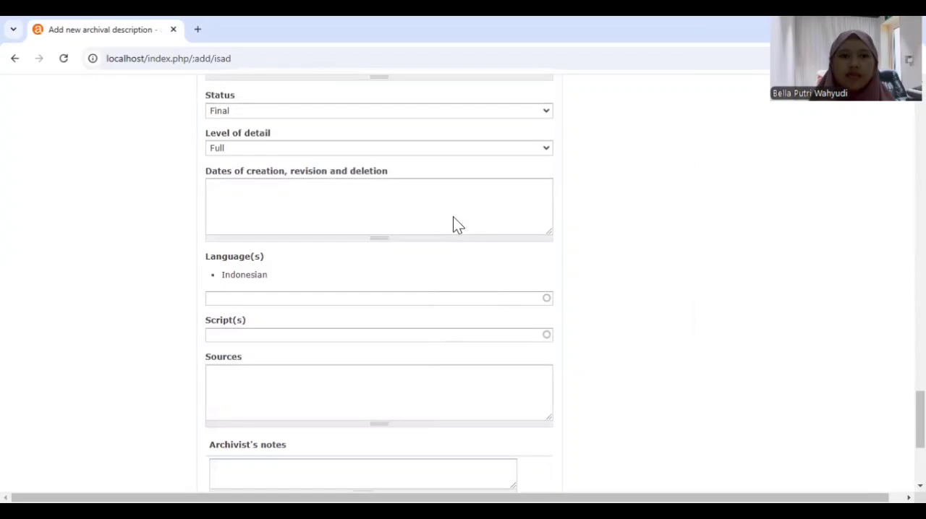
pyautogui.scroll(4, 453, 216)
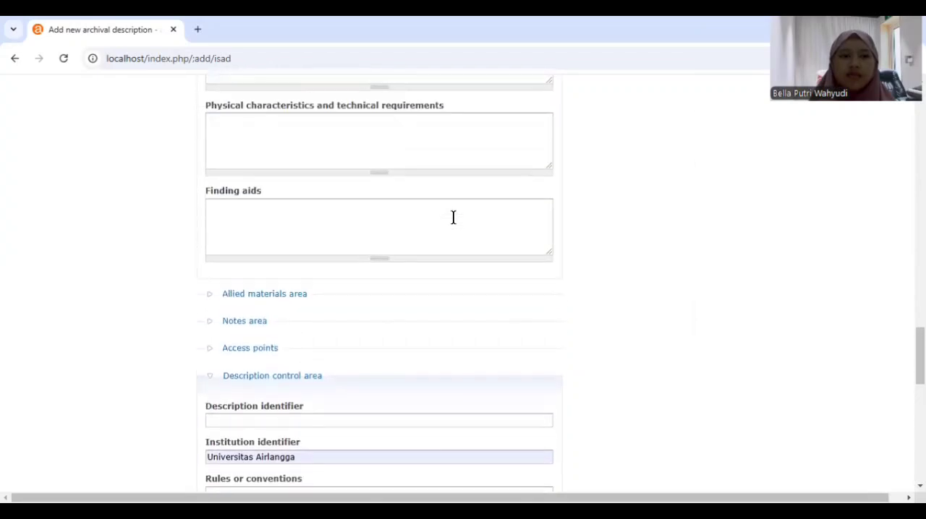
pyautogui.scroll(10, 453, 217)
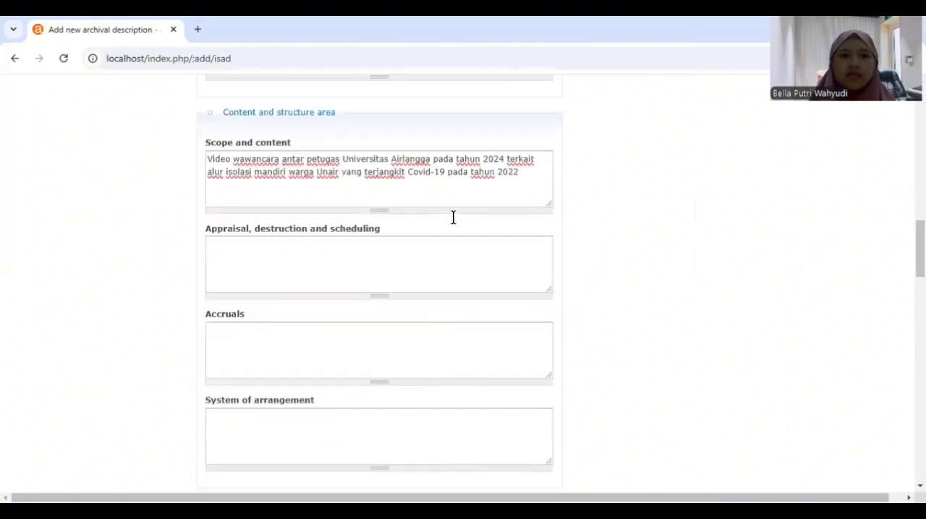
pyautogui.scroll(2, 453, 217)
pyautogui.scroll(4, 453, 217)
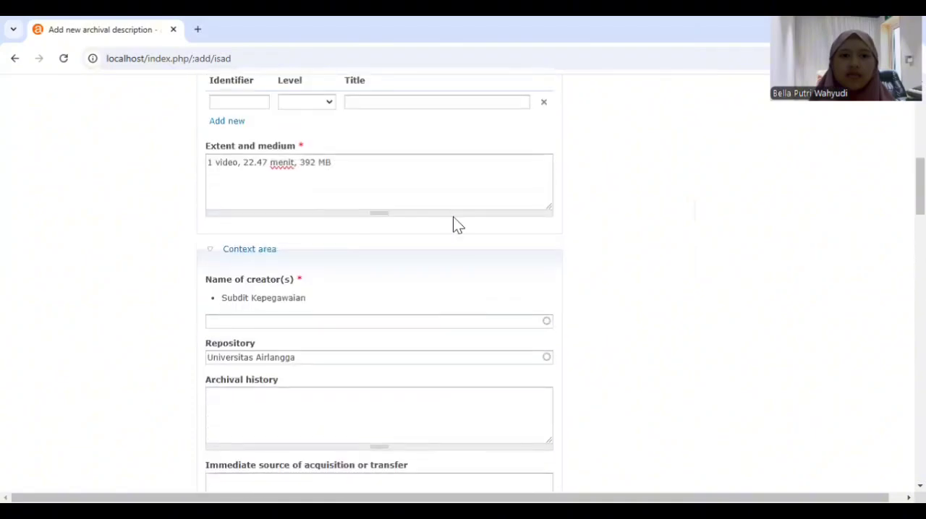
pyautogui.scroll(3, 454, 217)
pyautogui.scroll(2, 453, 217)
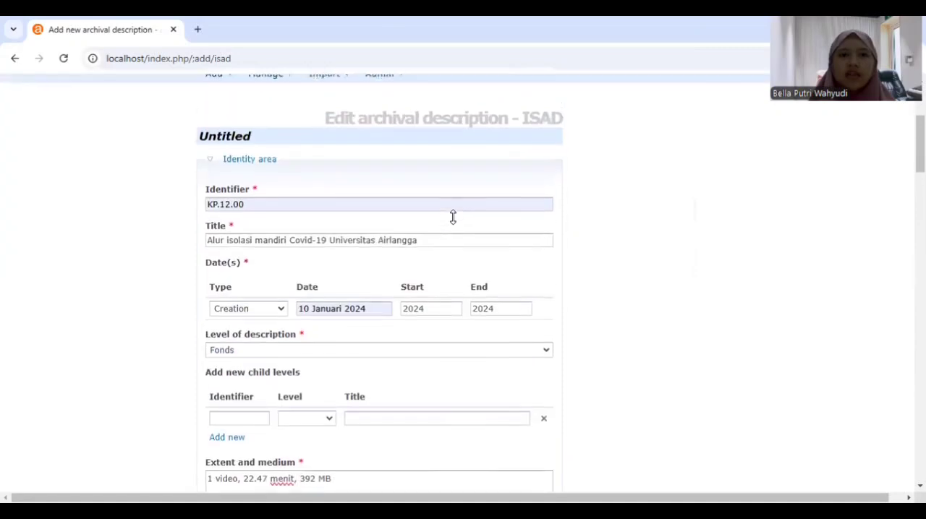
pyautogui.scroll(-14, 453, 217)
pyautogui.scroll(-10, 453, 217)
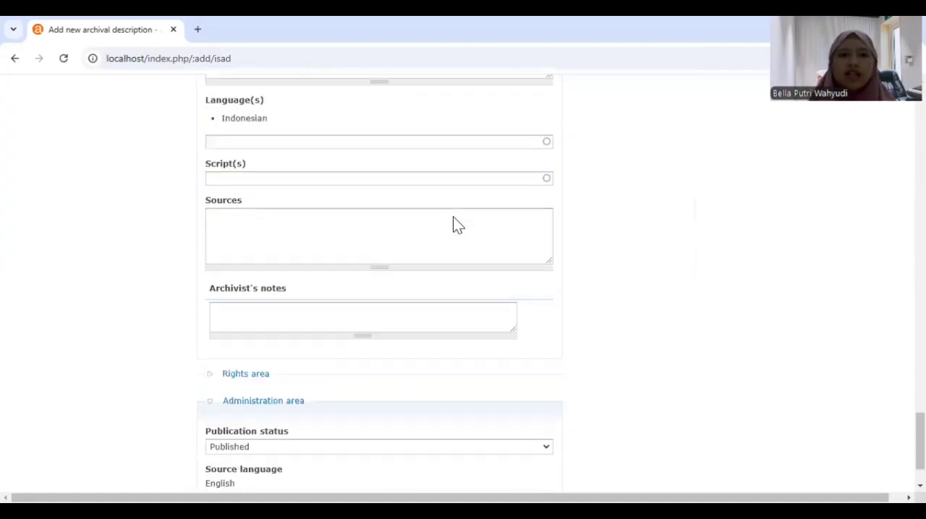
pyautogui.scroll(1, 410, 347)
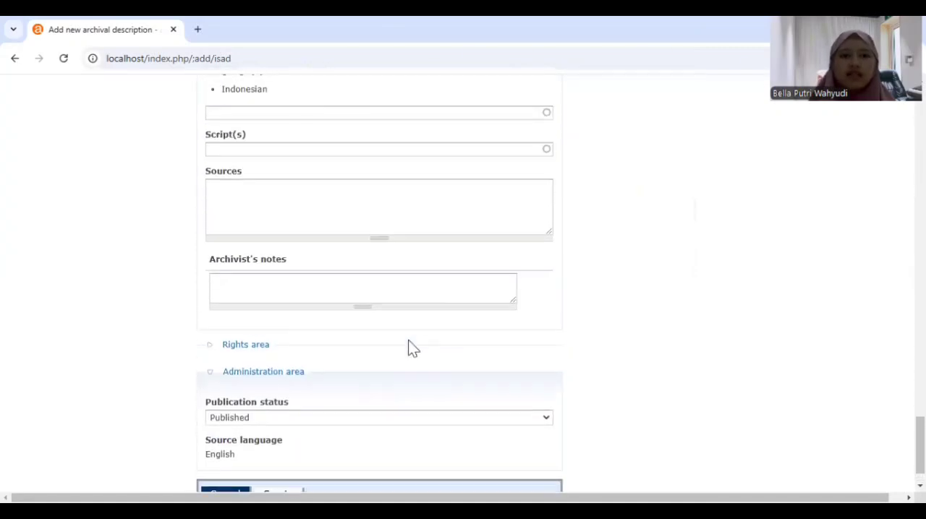
pyautogui.scroll(-1, 410, 347)
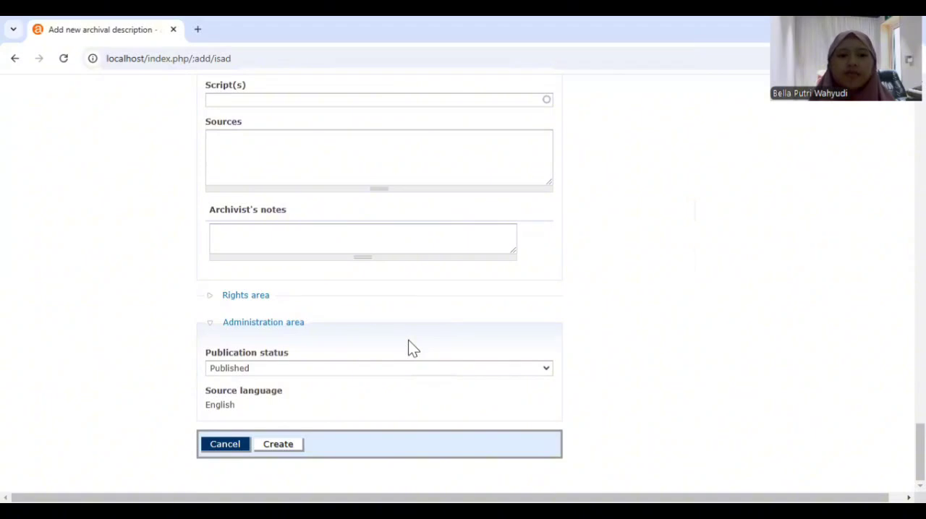
# Create the archival description and check its saved identity, context, content and description control details
pyautogui.press('Return')
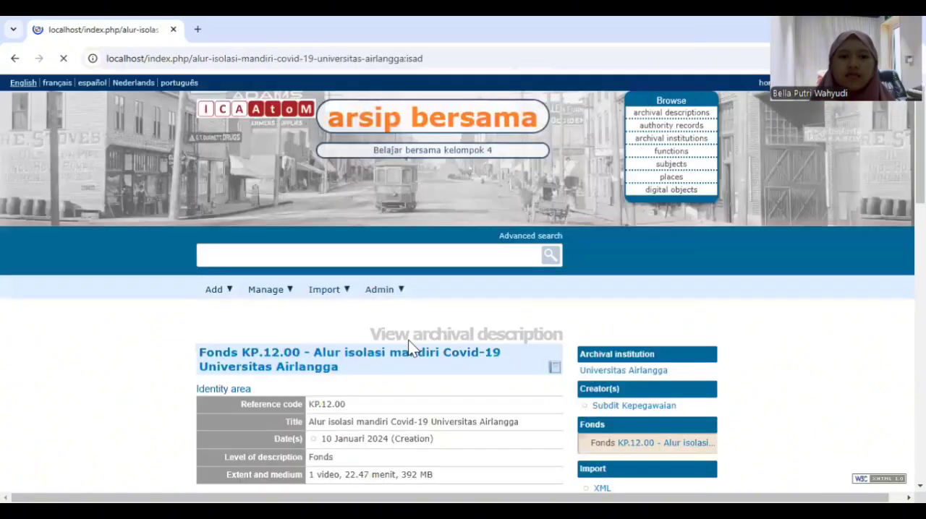
pyautogui.scroll(-1, 408, 340)
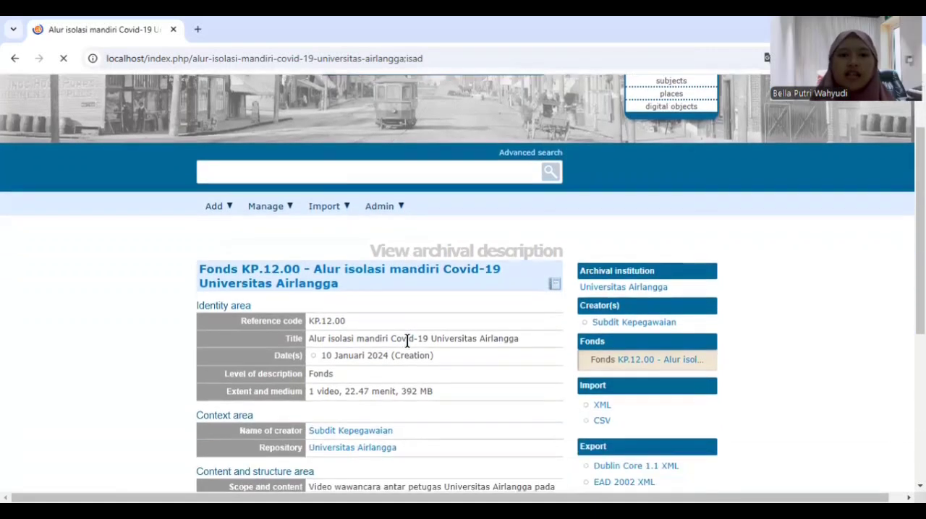
pyautogui.scroll(-1, 408, 340)
pyautogui.scroll(-1, 408, 341)
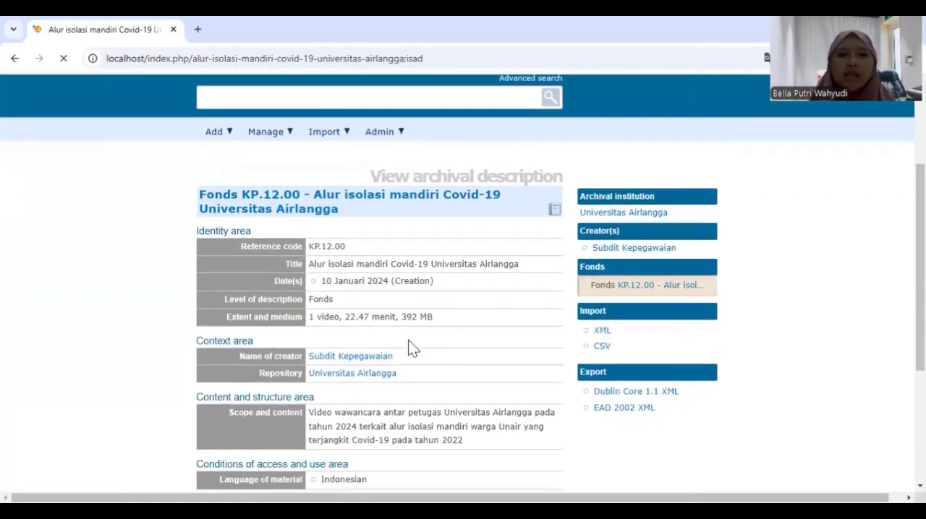
pyautogui.scroll(-1, 408, 341)
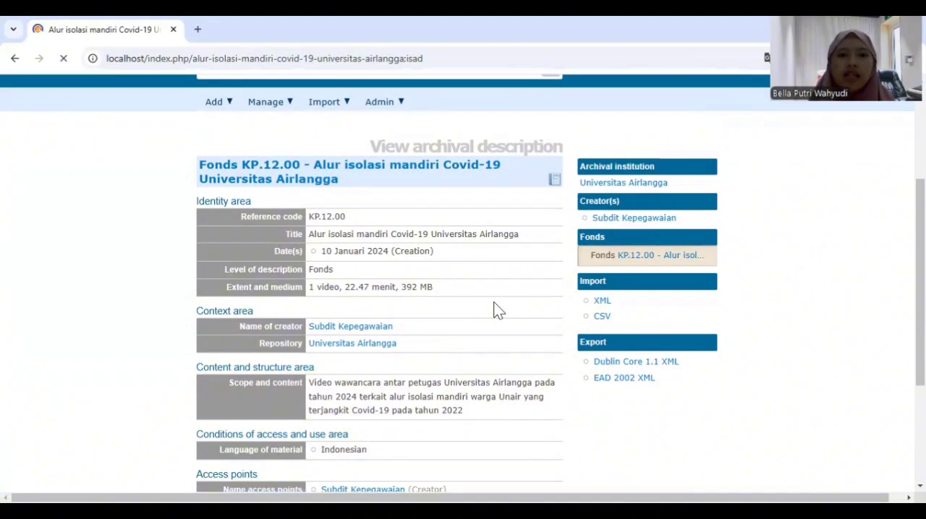
pyautogui.scroll(-3, 494, 304)
pyautogui.scroll(1, 494, 304)
pyautogui.scroll(-1, 494, 304)
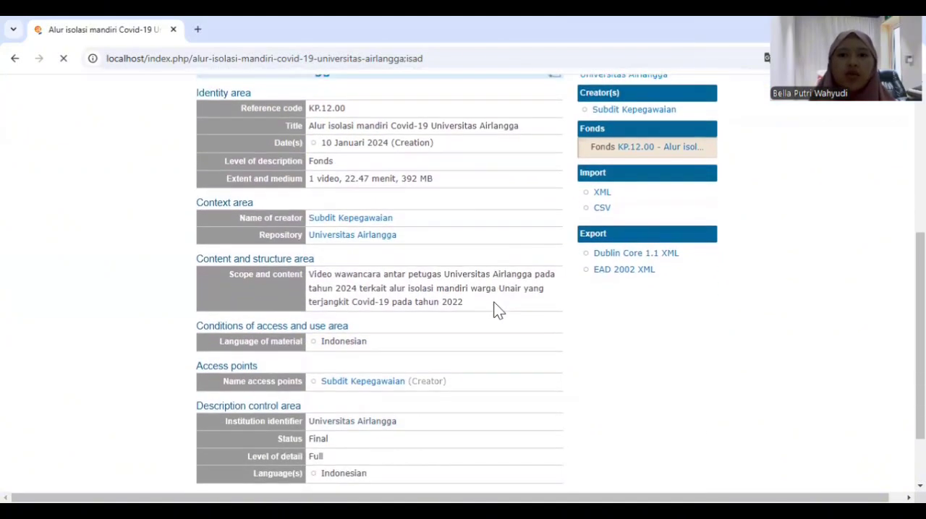
# Upload videoplayback.mp4 from the Downloads folder as the digital object of this archival description
pyautogui.scroll(-1, 493, 308)
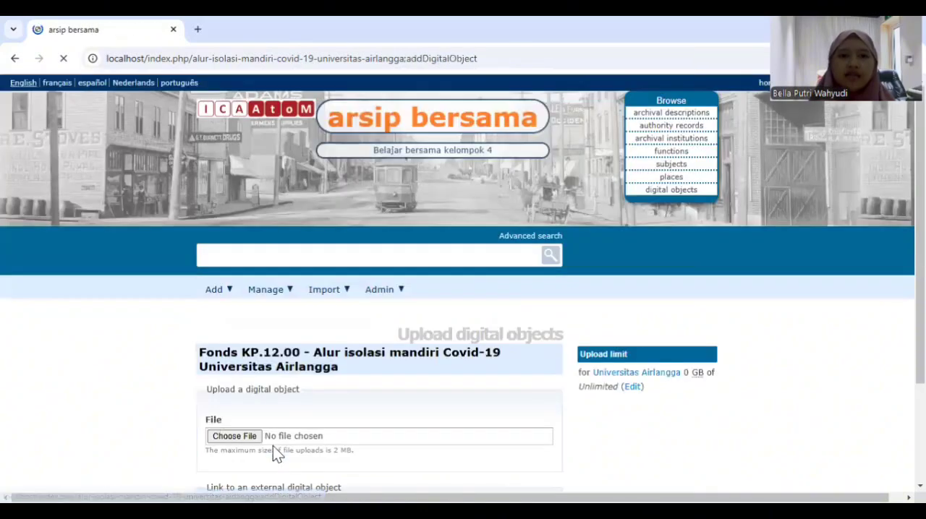
pyautogui.scroll(-3, 395, 355)
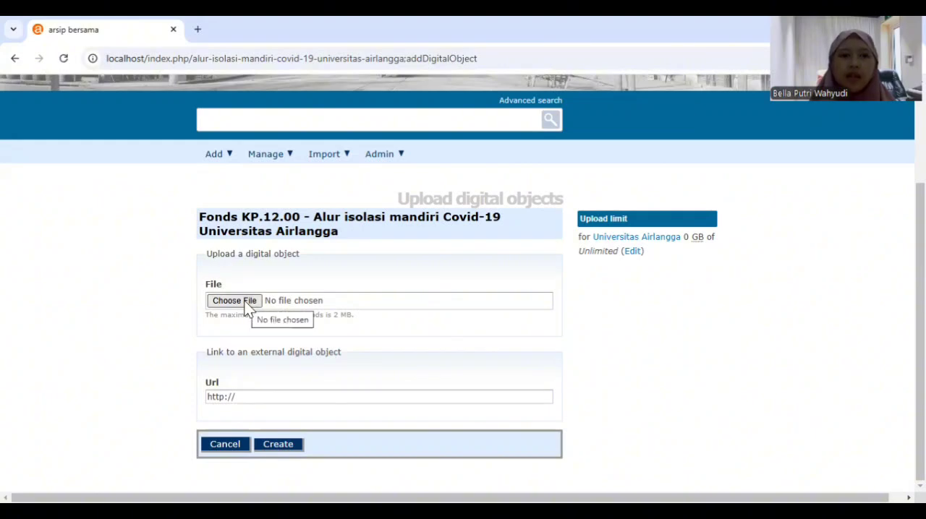
pyautogui.click(246, 308)
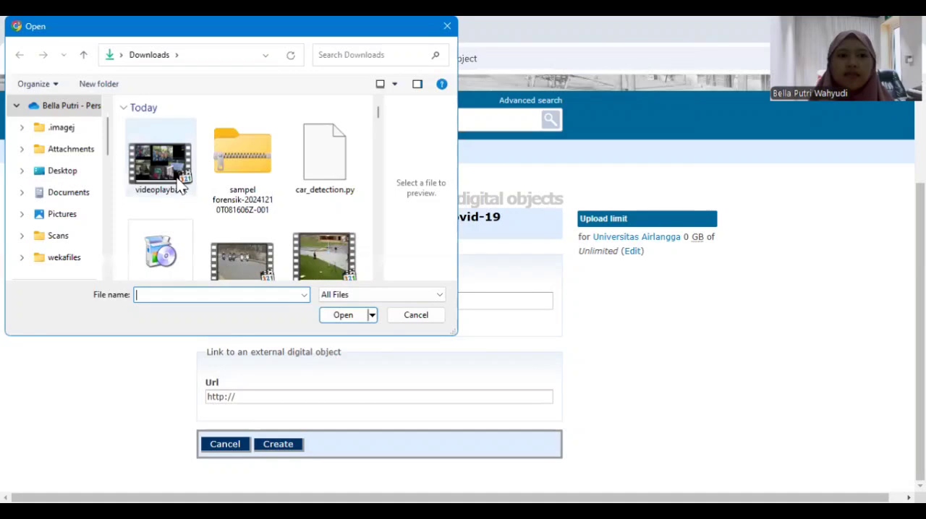
pyautogui.click(181, 186)
pyautogui.click(345, 319)
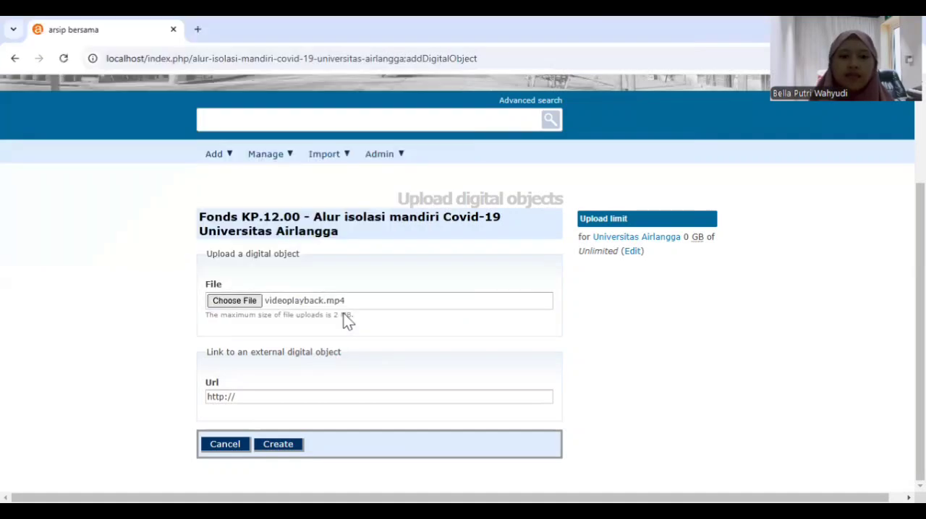
pyautogui.click(293, 442)
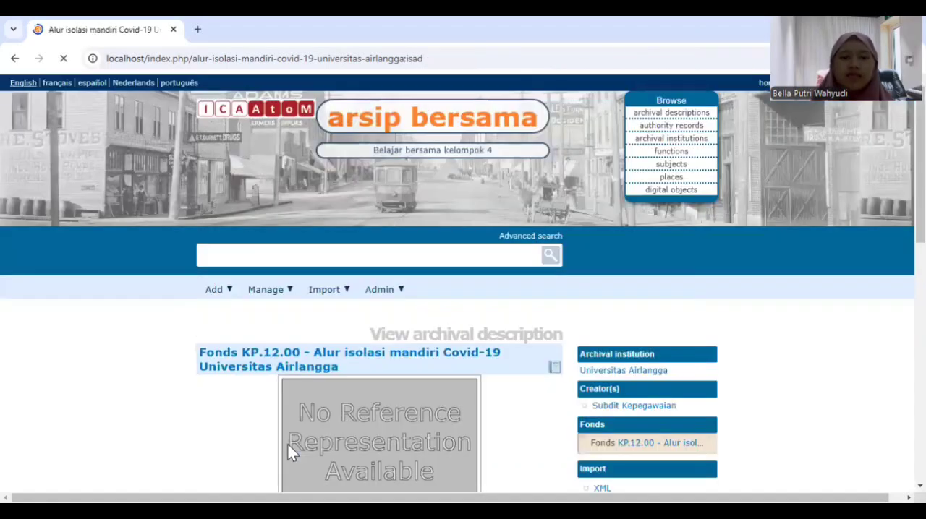
# Open the uploaded movie from the archival description, pause its playback and return to the record
pyautogui.scroll(-3, 463, 335)
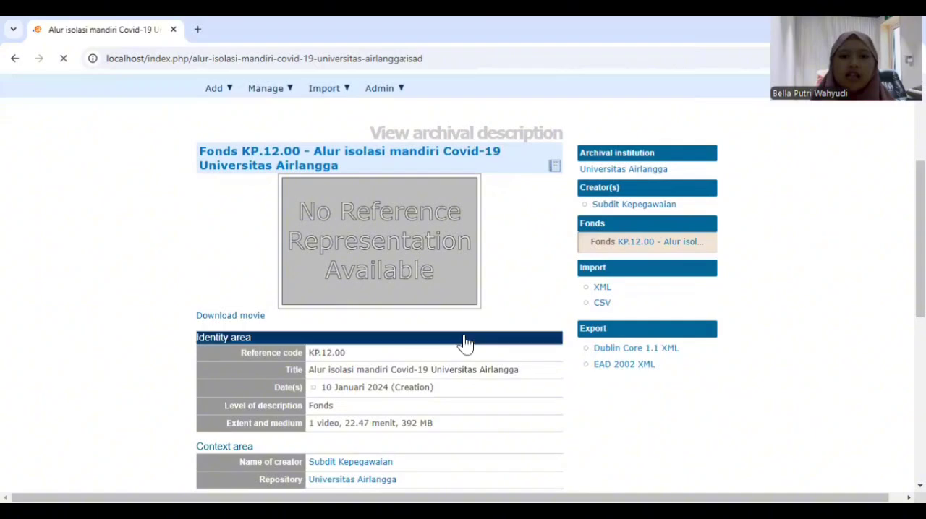
pyautogui.scroll(-1, 465, 340)
pyautogui.scroll(1, 465, 343)
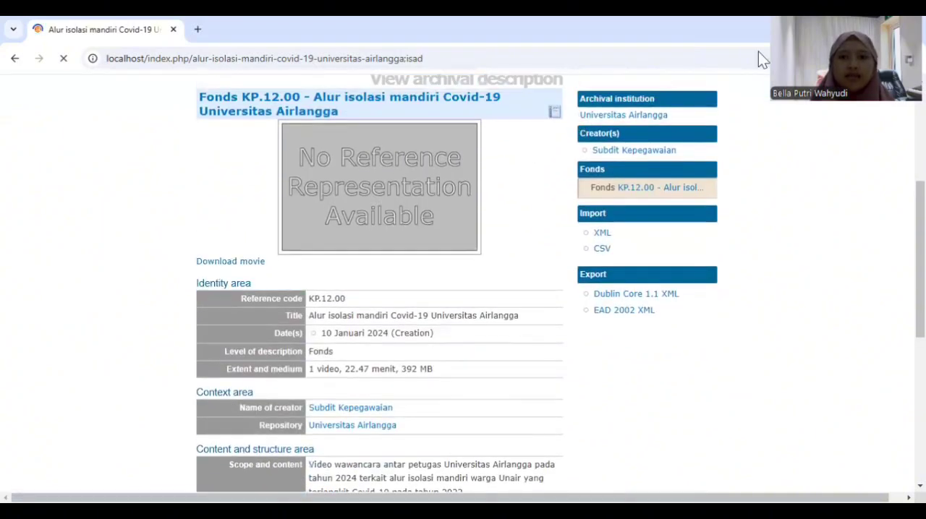
pyautogui.scroll(2, 529, 209)
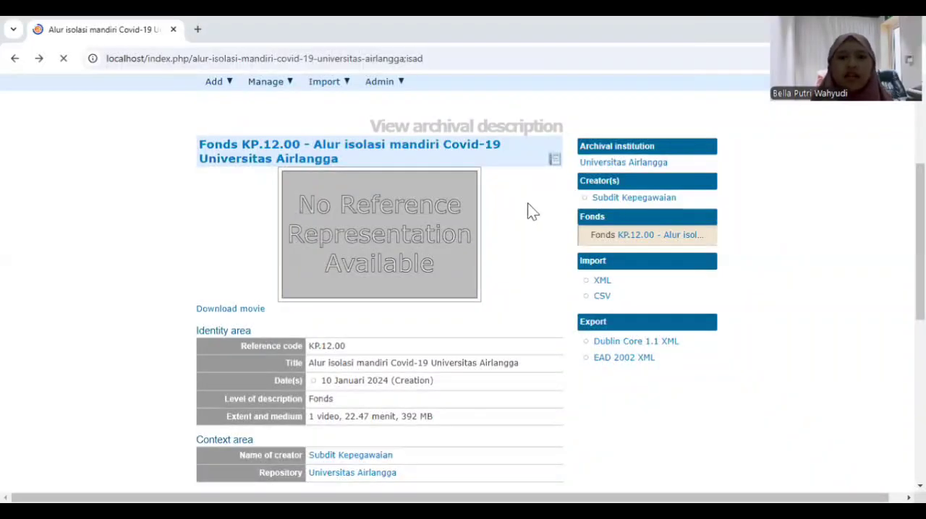
pyautogui.scroll(-1, 430, 222)
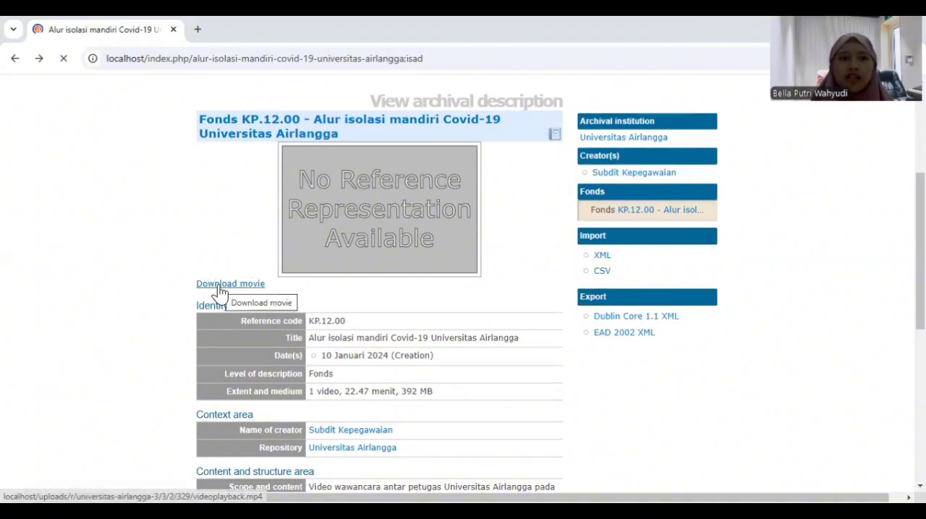
pyautogui.click(219, 285)
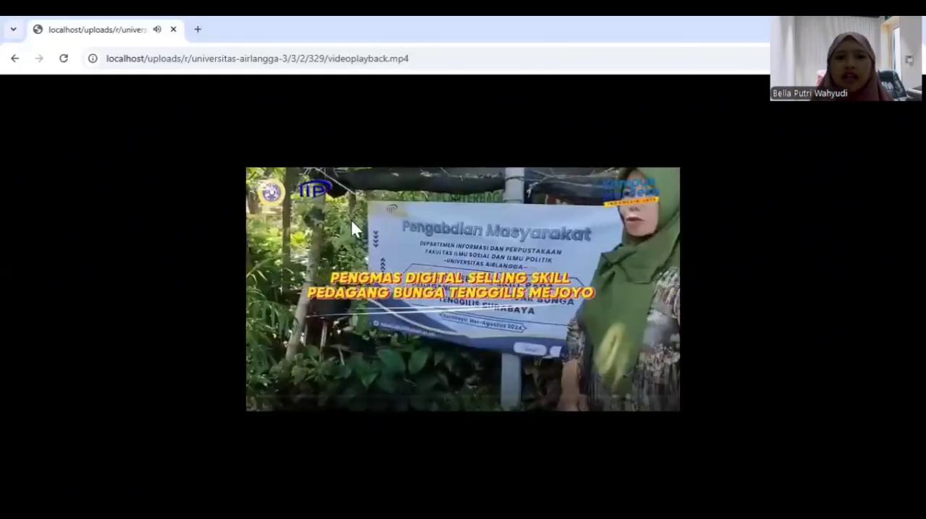
pyautogui.click(262, 379)
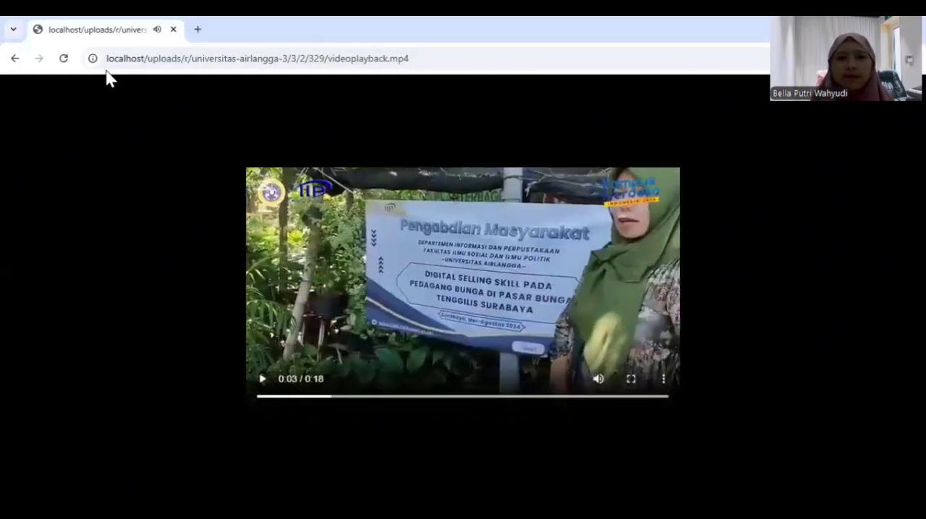
pyautogui.click(10, 61)
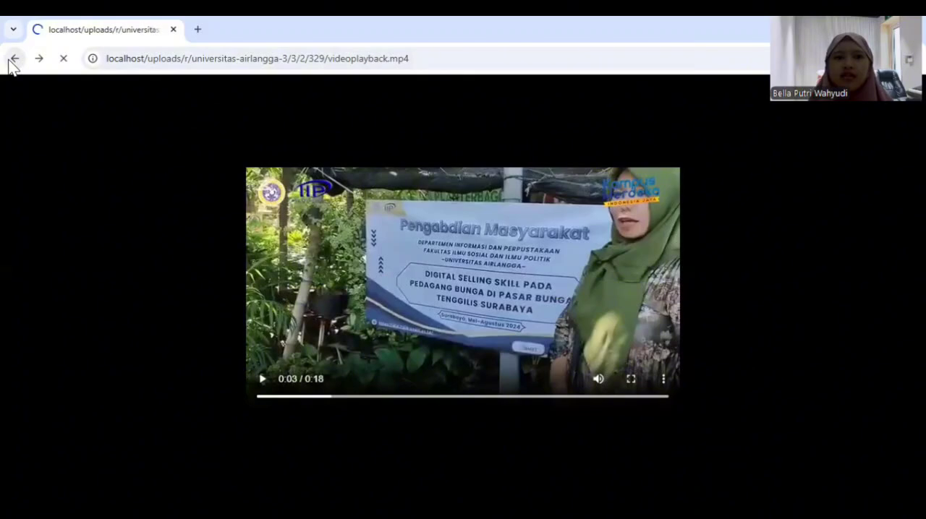